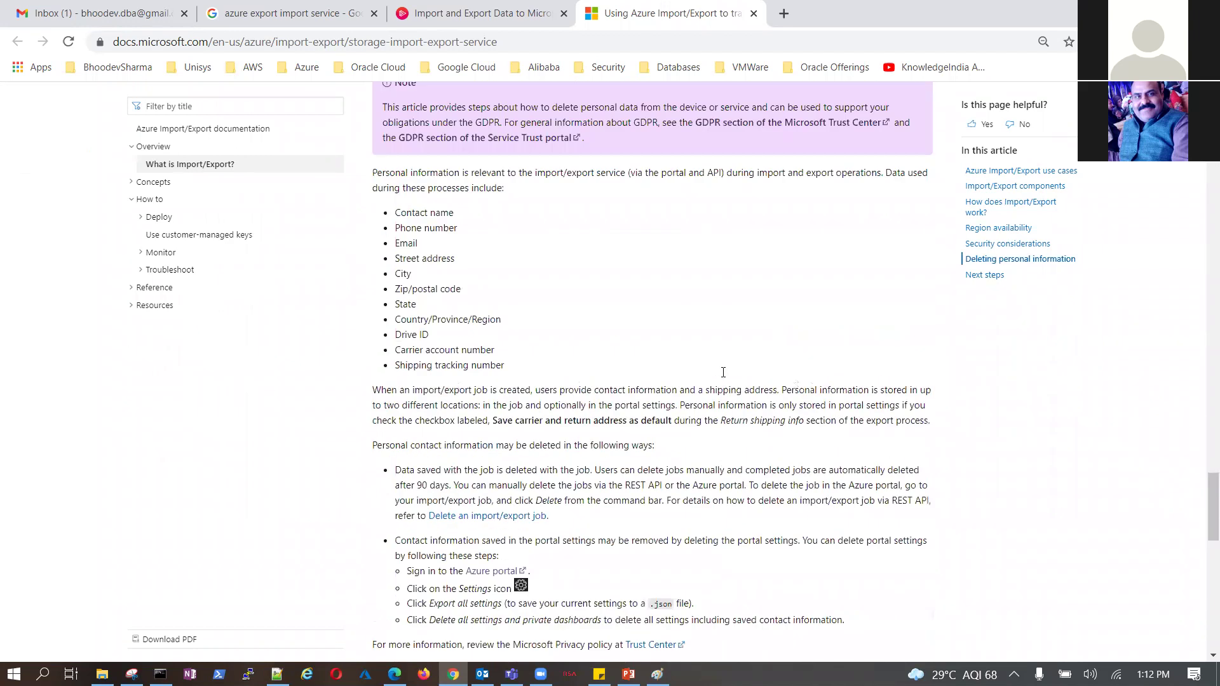
Review the Azure Import/Export overview article, covering the WAImportExport tool, service components, use cases and introduction
scroll(722, 371, "up", 15)
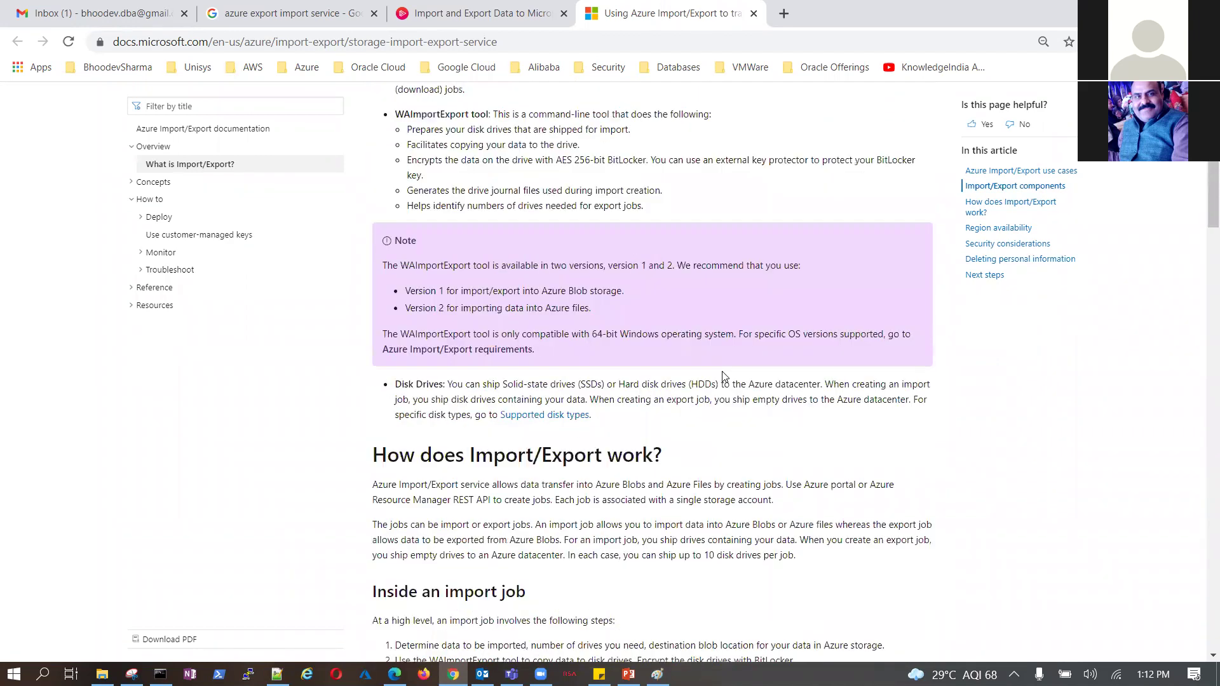
scroll(723, 375, "up", 4)
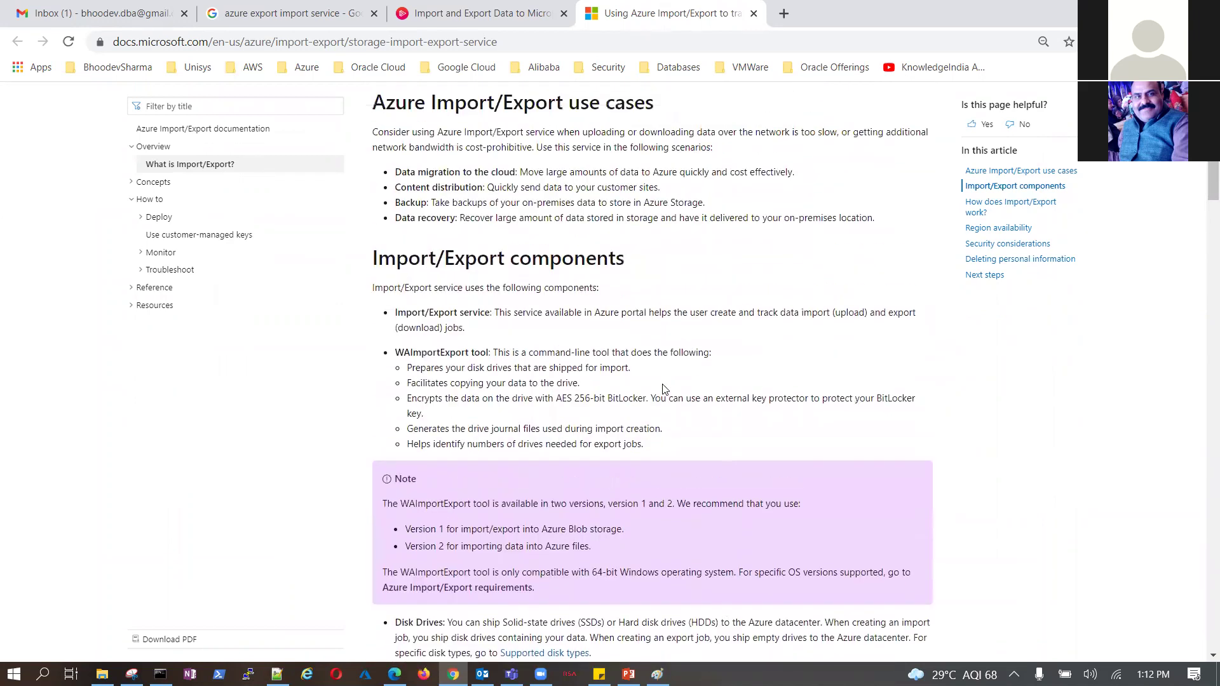
left_click_drag(413, 352, 493, 353)
scroll(412, 340, "up", 3)
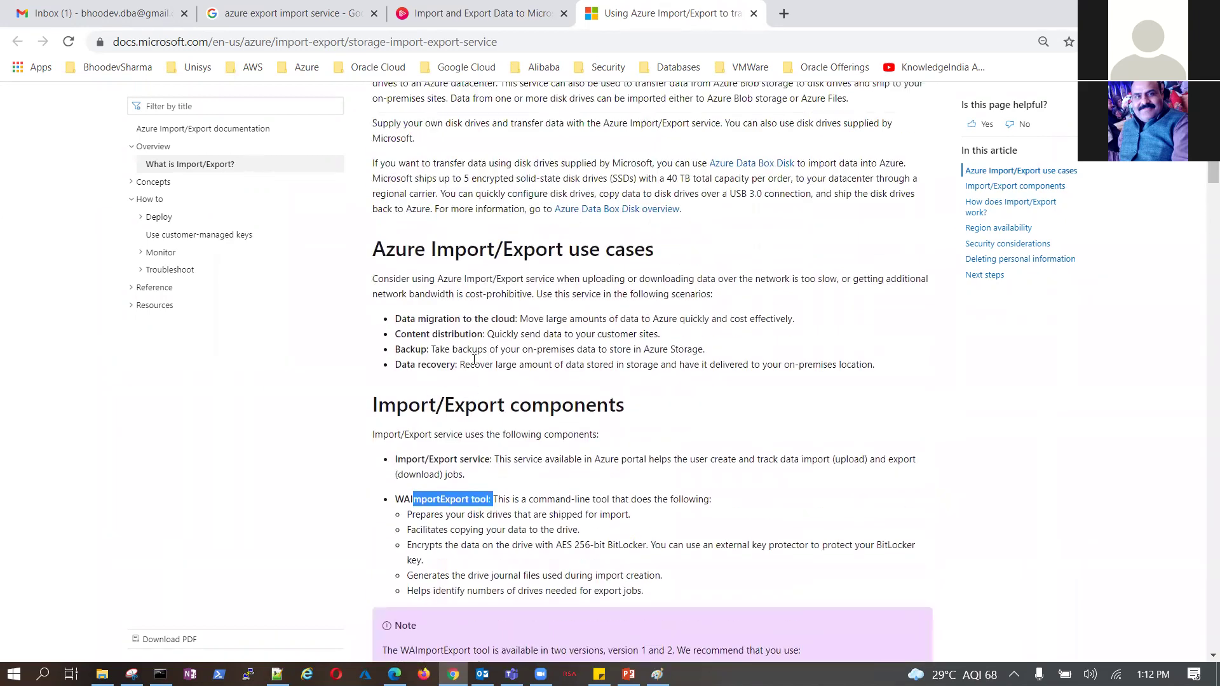
mouse_move(409, 335)
left_mouse_down()
mouse_move(509, 332)
mouse_move(429, 347)
left_mouse_up()
scroll(425, 382, "up", 3)
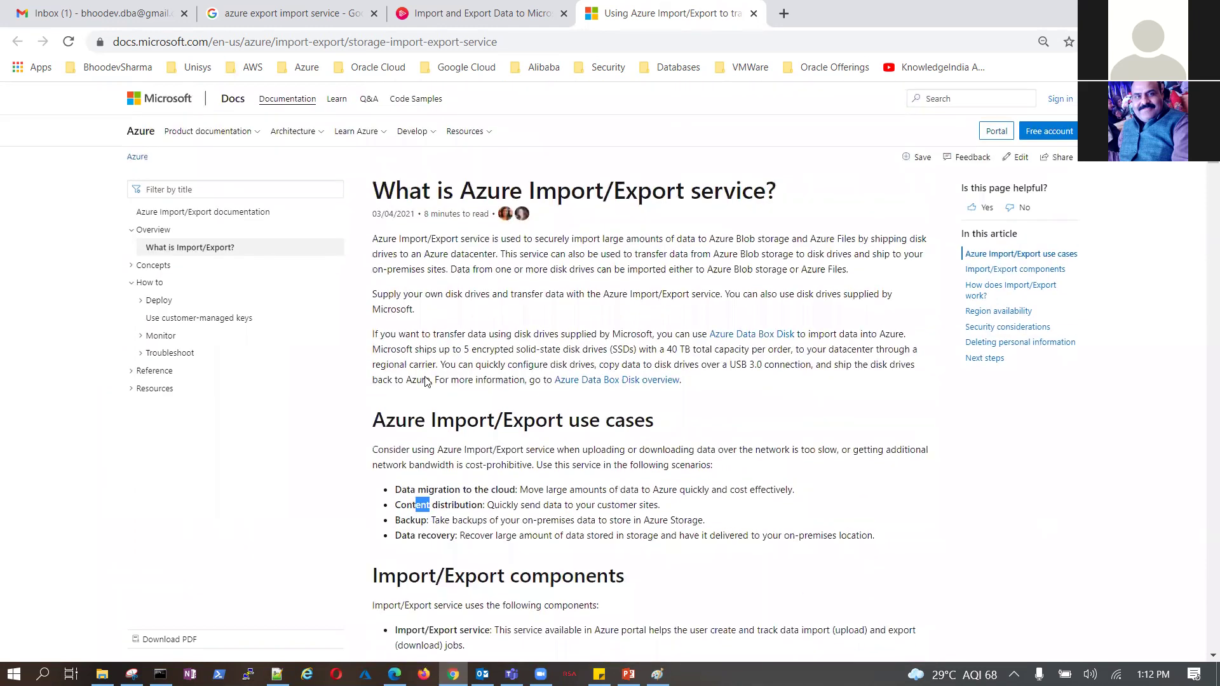
Close the Pluralsight page and open the Azure Import/Export Data Migration and Azure Files transfer search results in new tabs
left_click(563, 13)
left_click(349, 19)
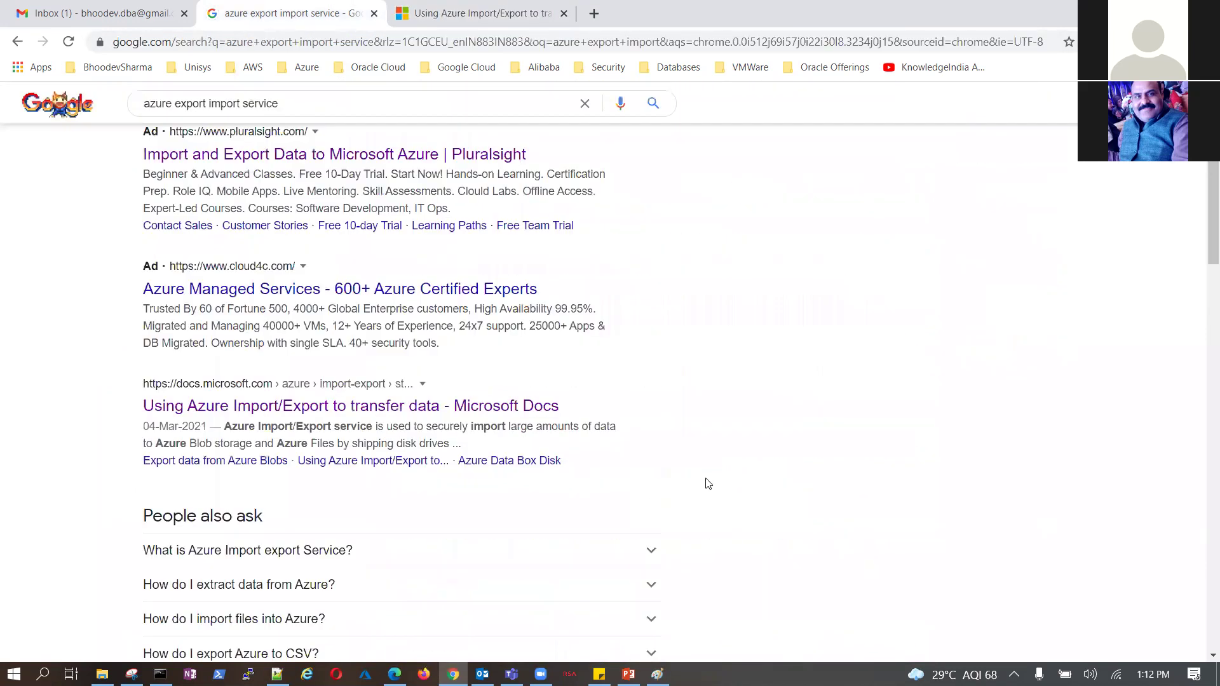
scroll(620, 380, "down", 5)
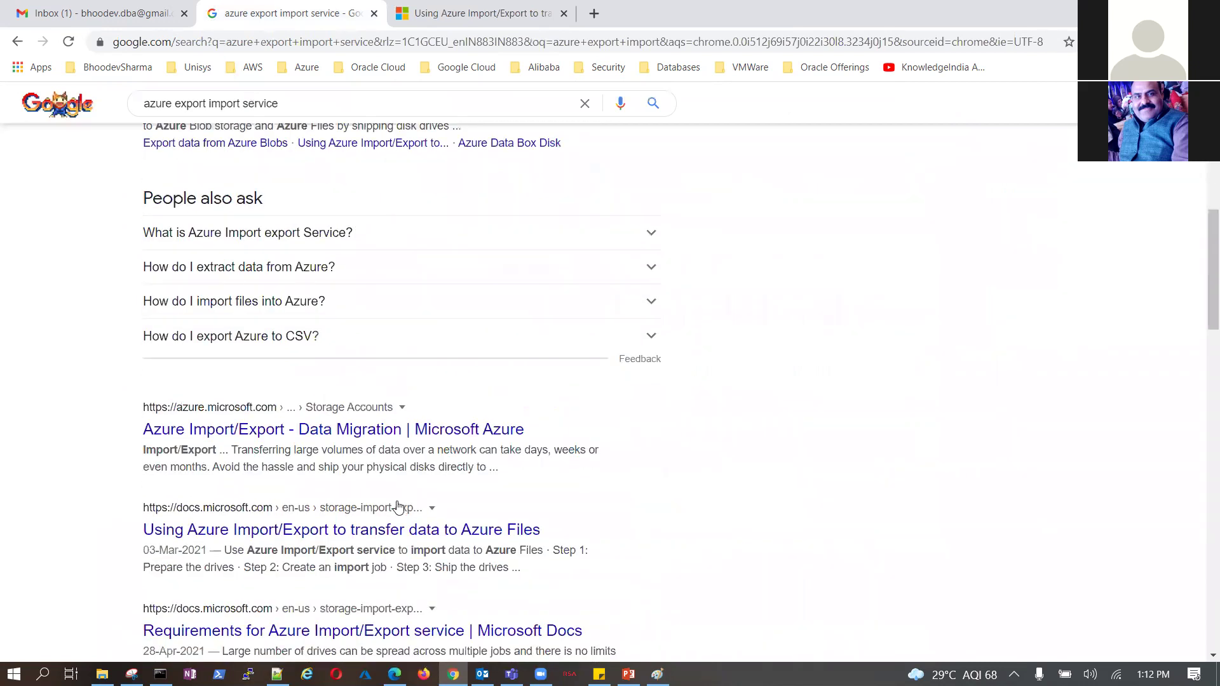
right_click(389, 435)
left_click(423, 442)
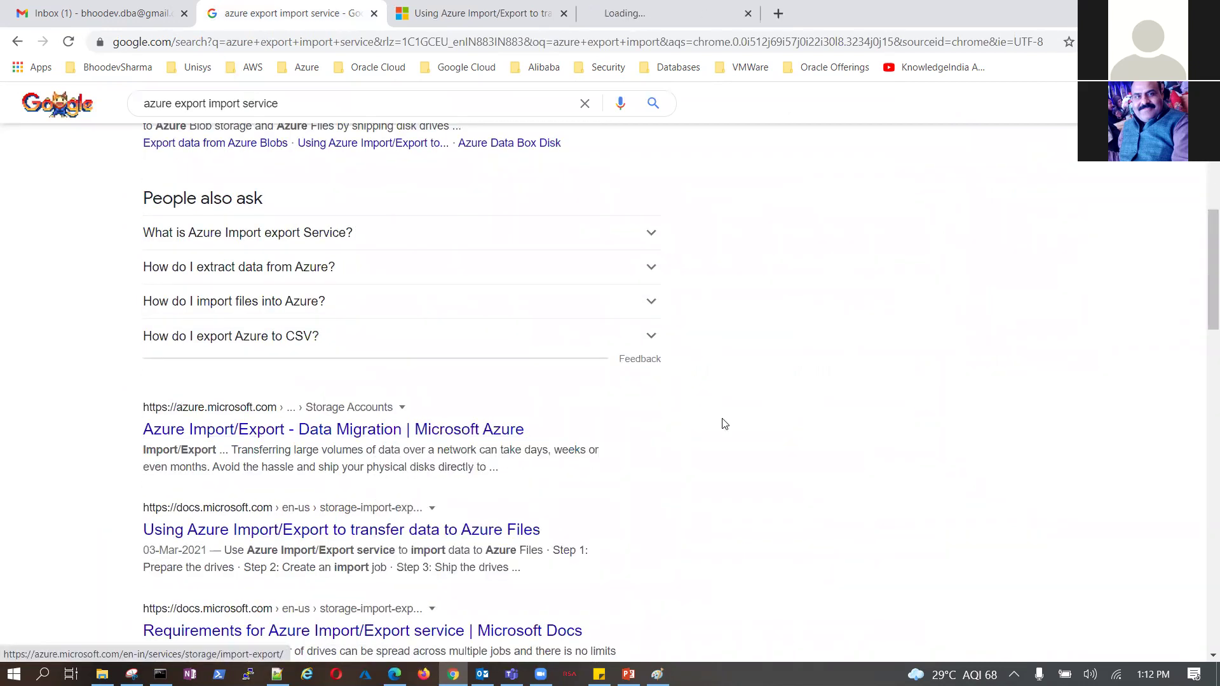
right_click(507, 543)
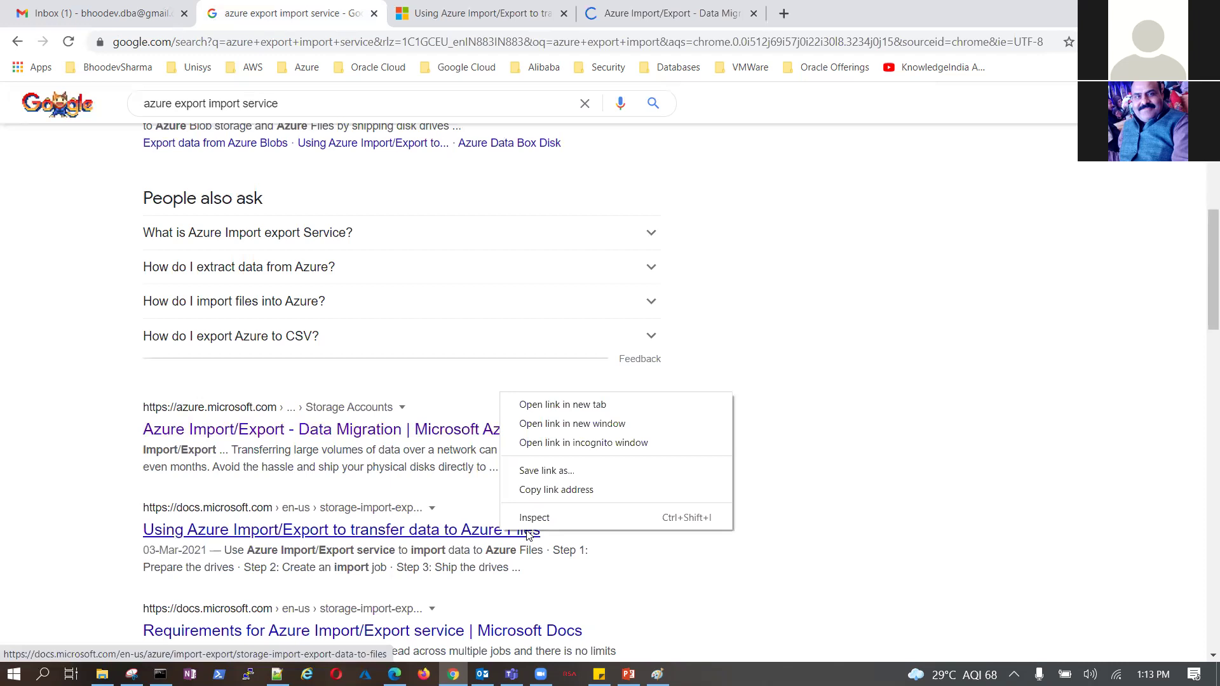
left_click(547, 404)
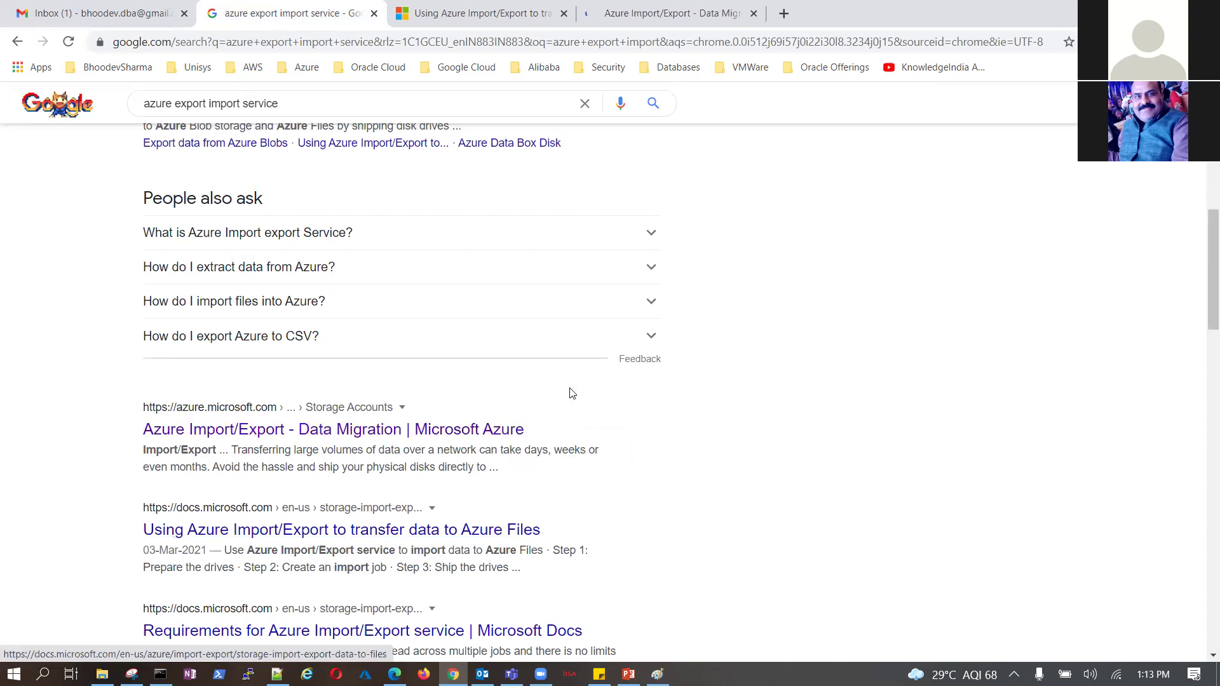
Review the Azure Import/Export product page, including its overview, features, security, pricing and getting started sections
left_click(641, 13)
scroll(607, 490, "down", 2)
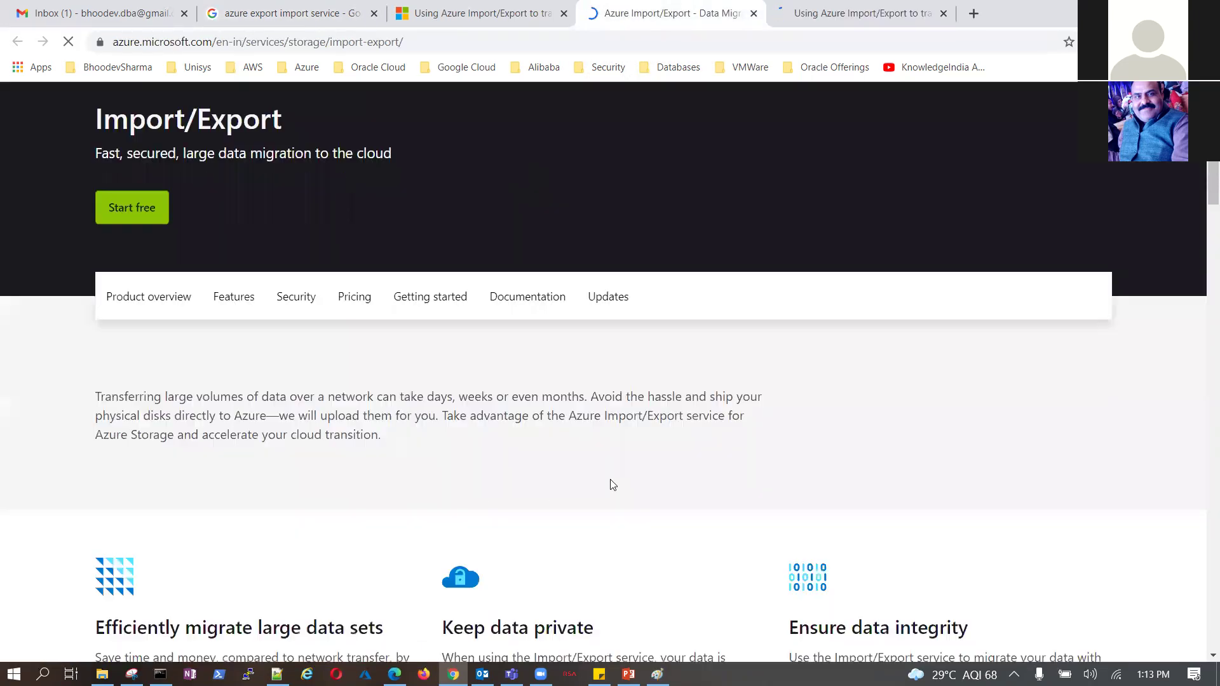
scroll(611, 484, "down", 3)
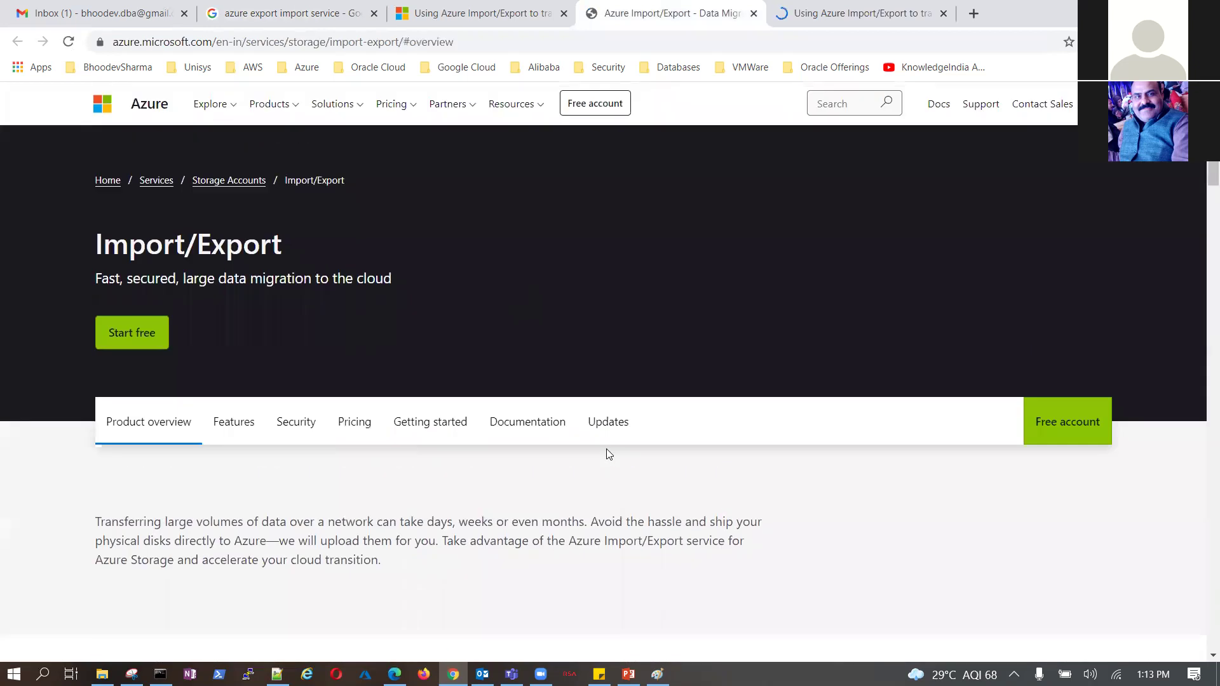
scroll(578, 429, "down", 5)
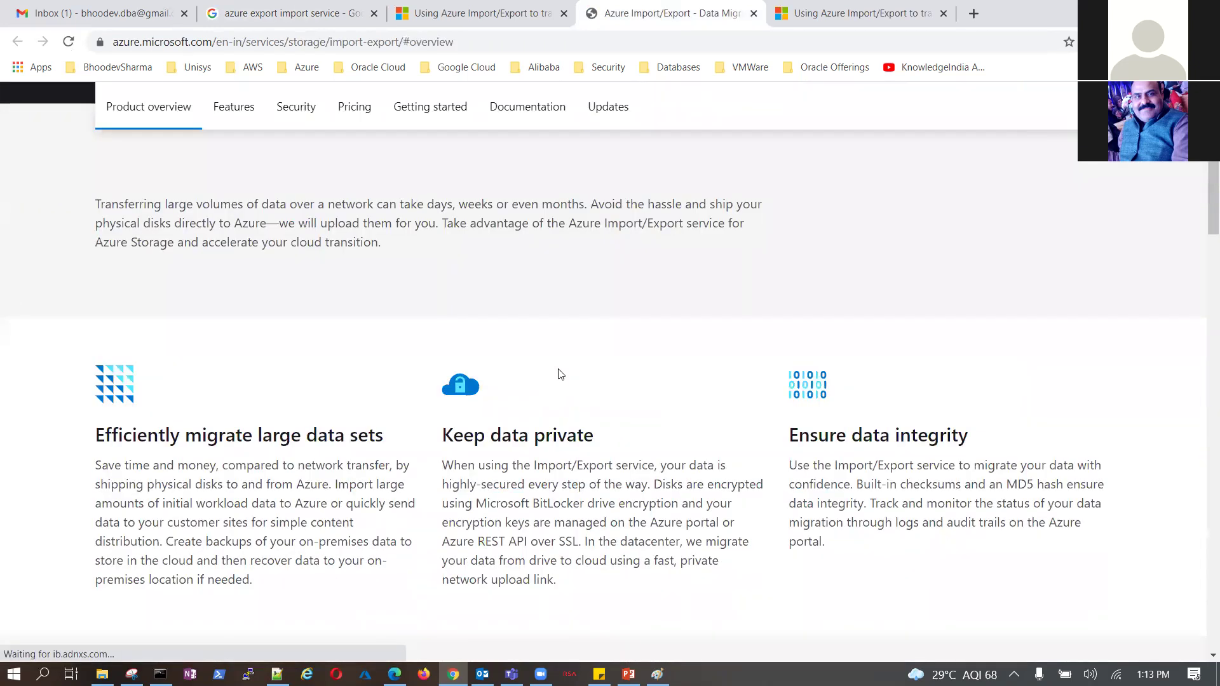
scroll(559, 373, "down", 2)
scroll(544, 375, "down", 4)
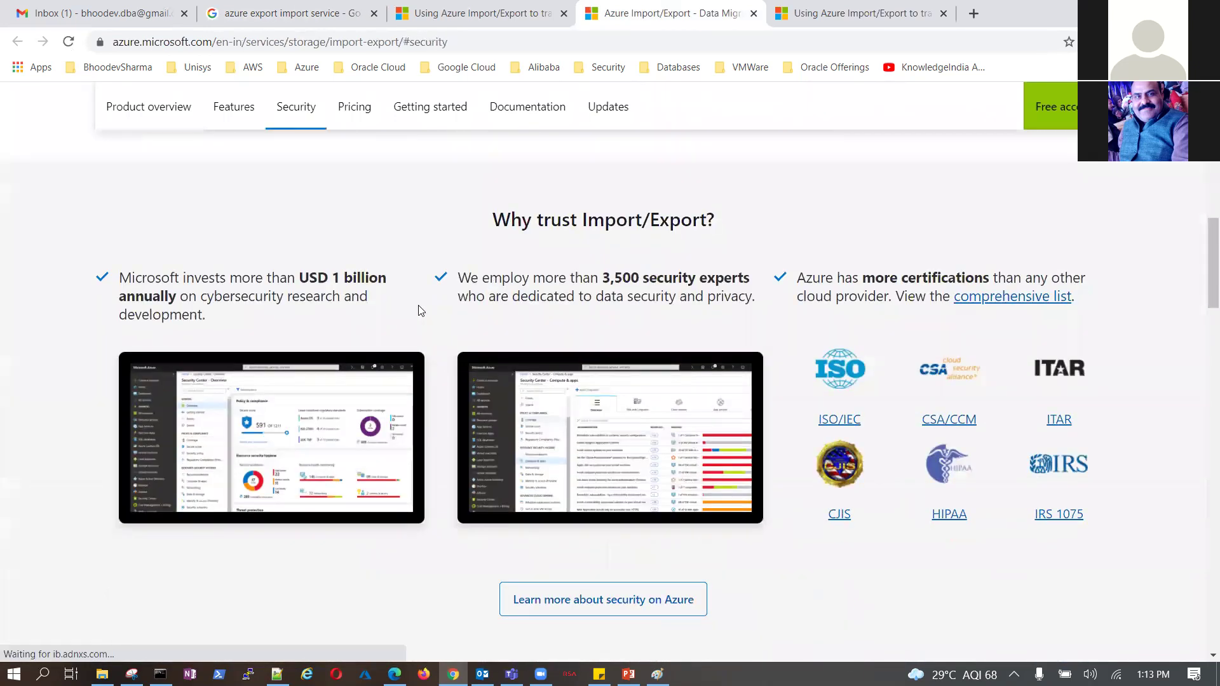
scroll(419, 311, "up", 8)
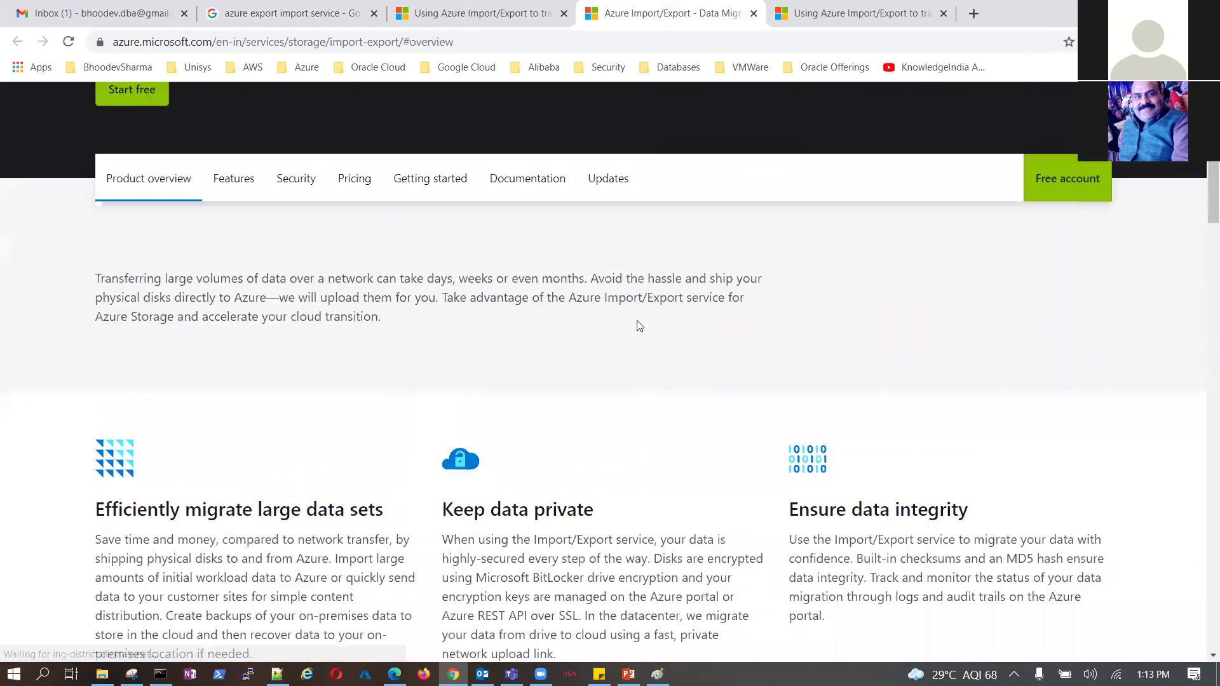
scroll(646, 412, "down", 3)
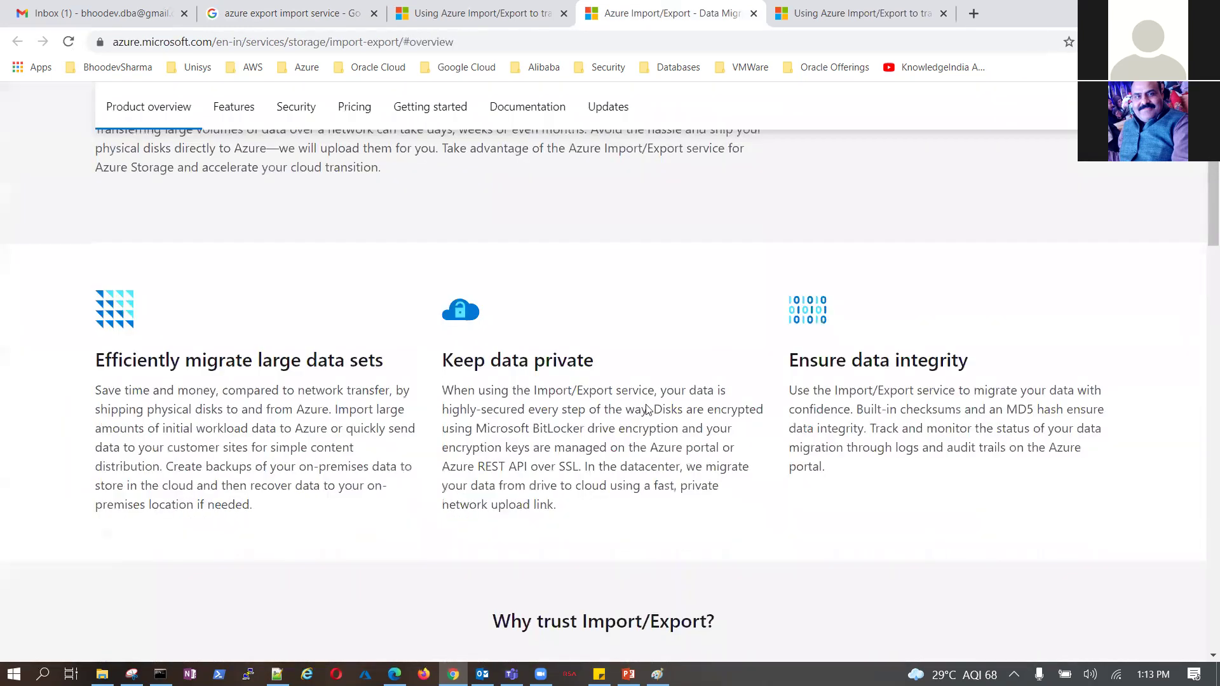
scroll(646, 407, "down", 15)
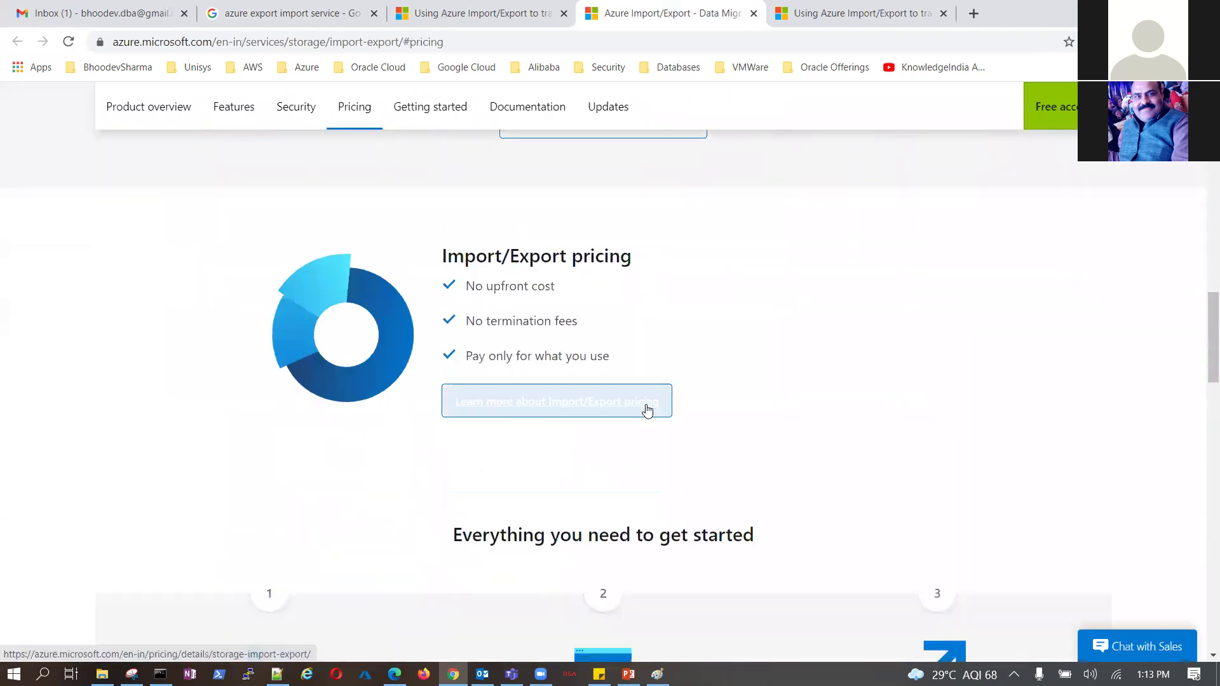
scroll(648, 410, "down", 6)
scroll(648, 407, "up", 3)
Read through the article on importing data to Azure Files, from prerequisites and drive preparation to creating the import job and shipping drives
left_click(834, 12)
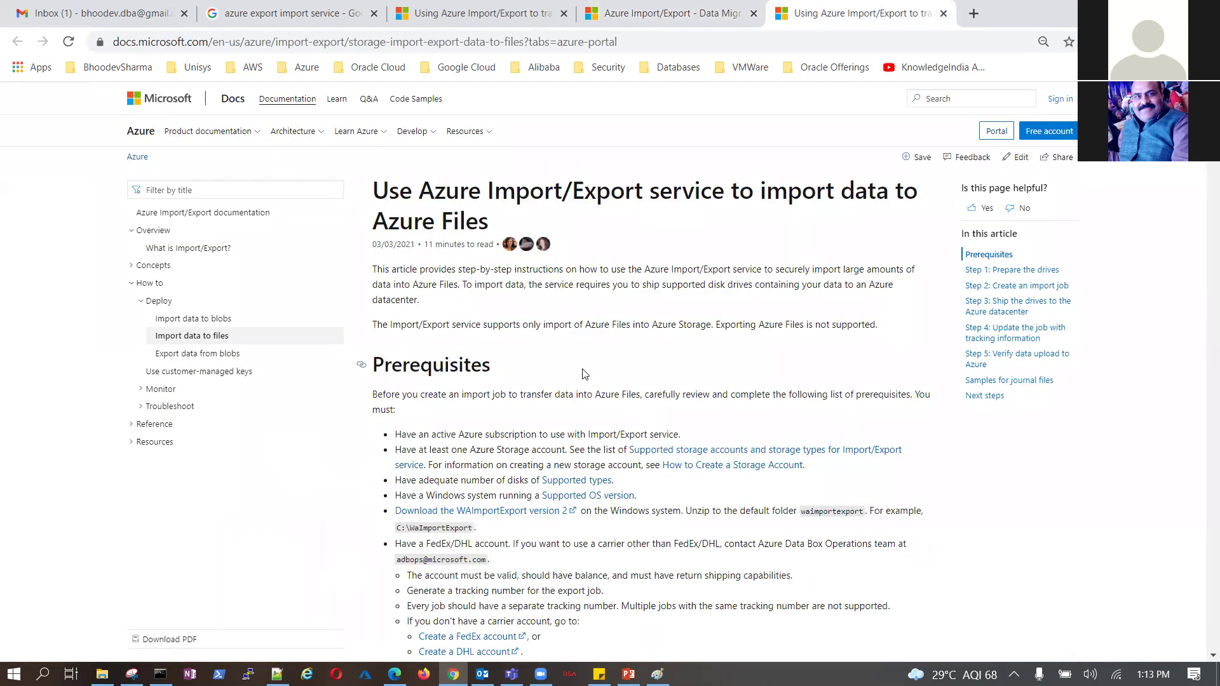
scroll(584, 373, "down", 8)
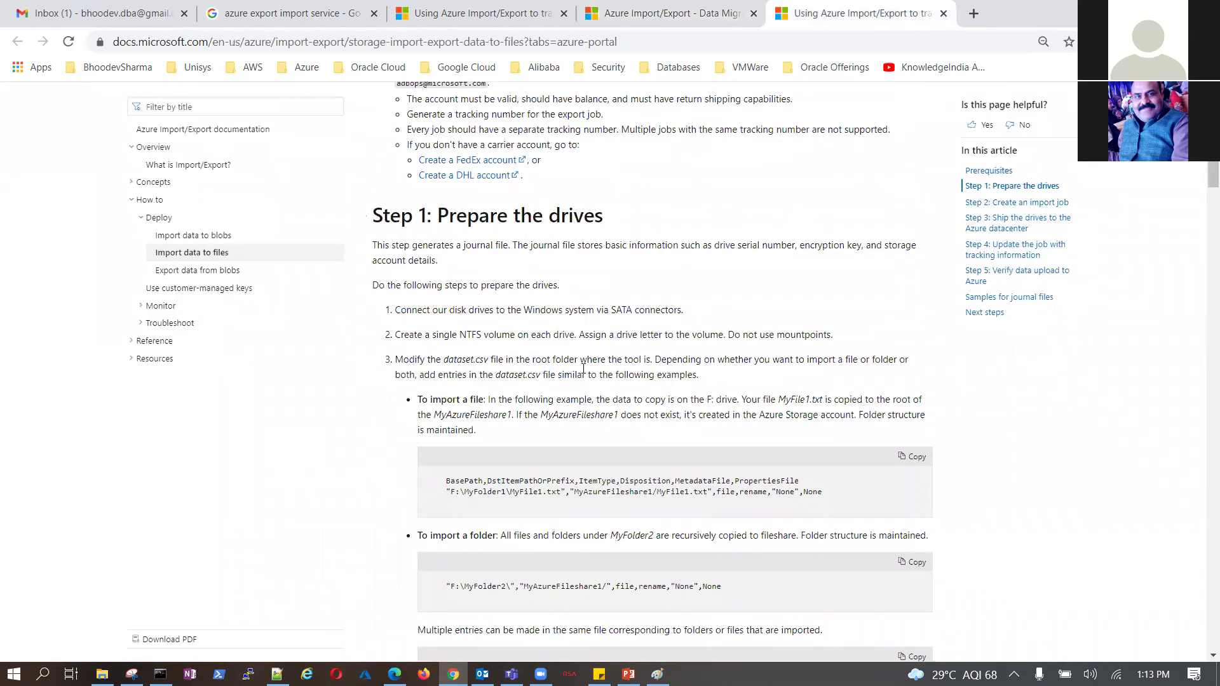
scroll(583, 369, "up", 1)
scroll(585, 361, "down", 8)
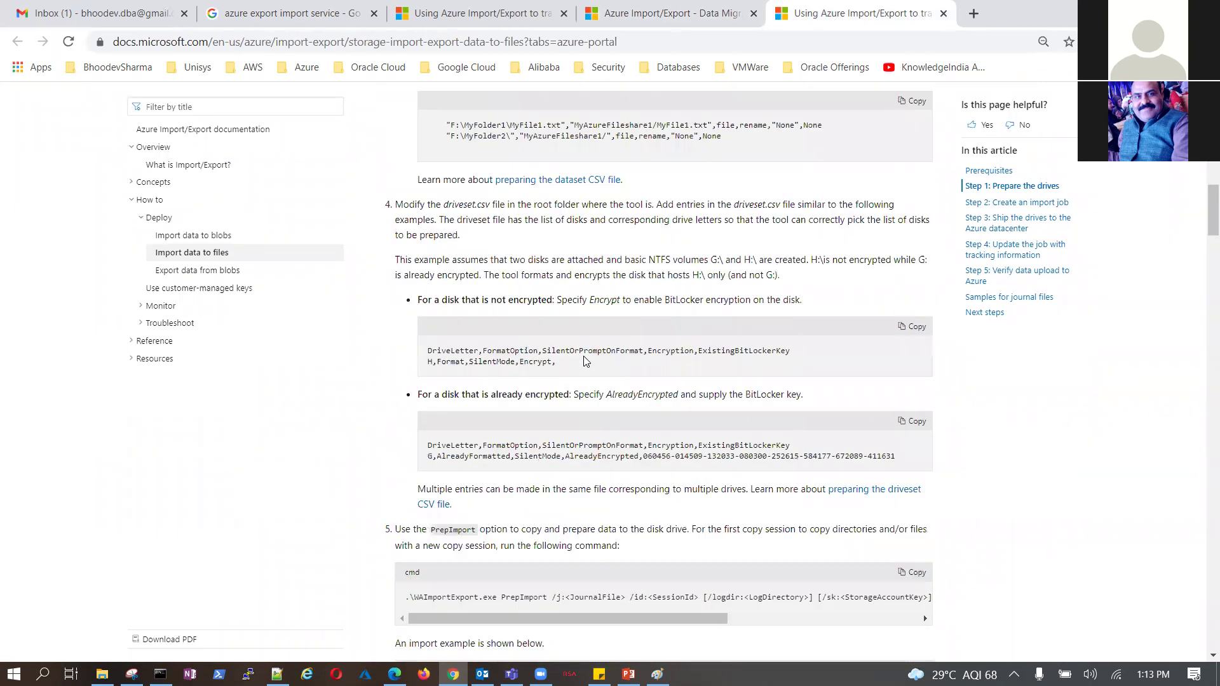
scroll(586, 361, "down", 9)
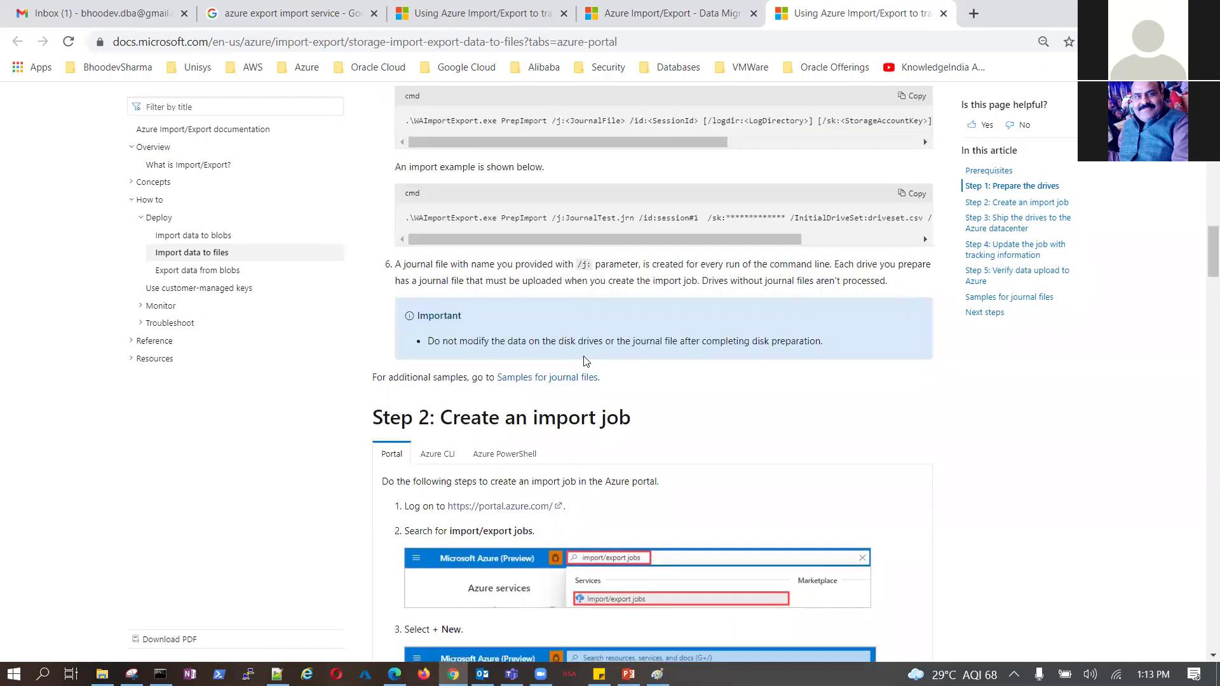
scroll(586, 360, "down", 13)
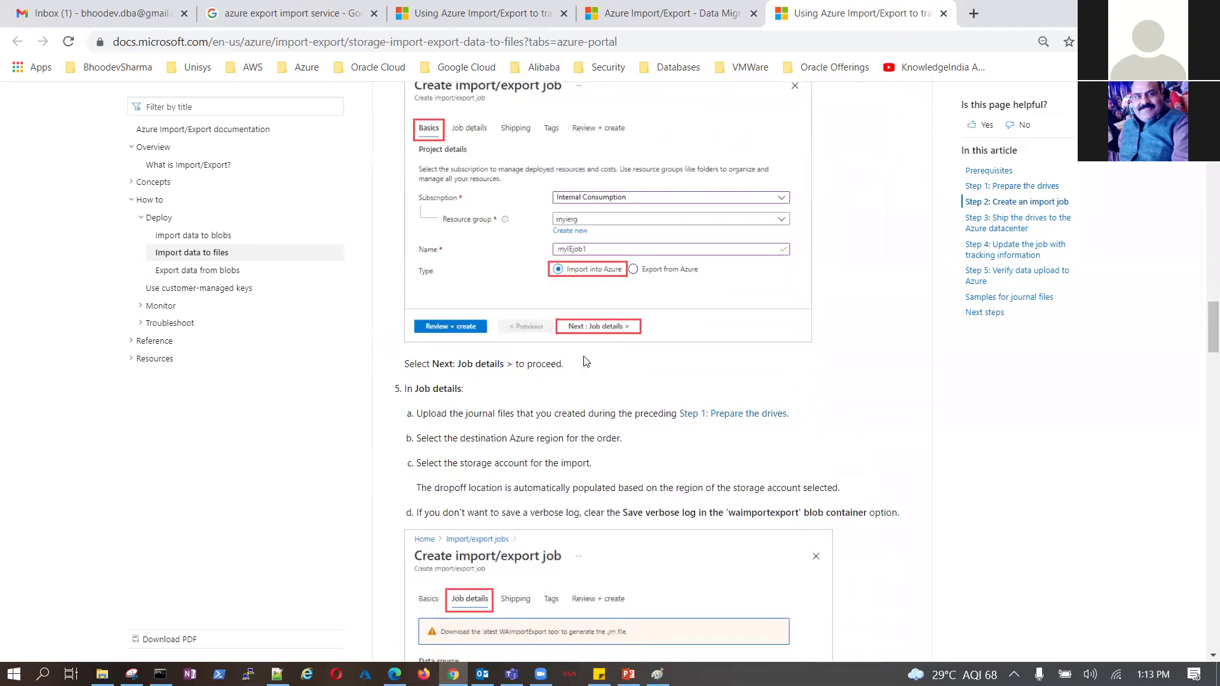
scroll(584, 361, "down", 13)
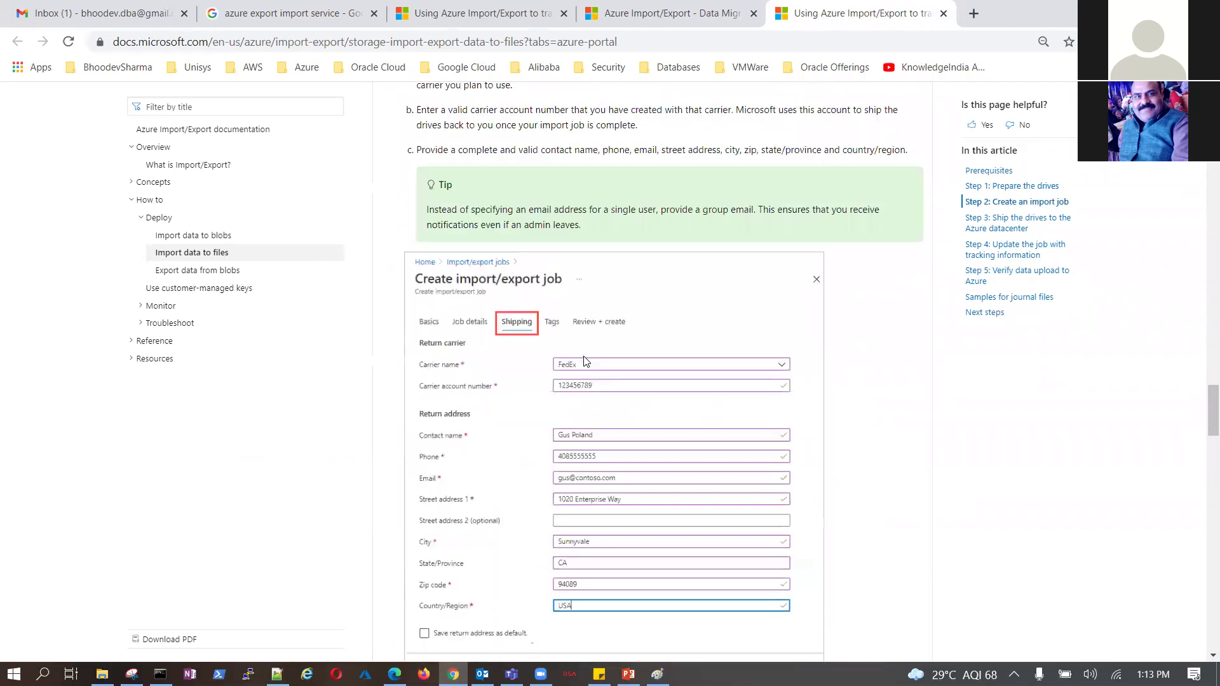
scroll(585, 360, "down", 13)
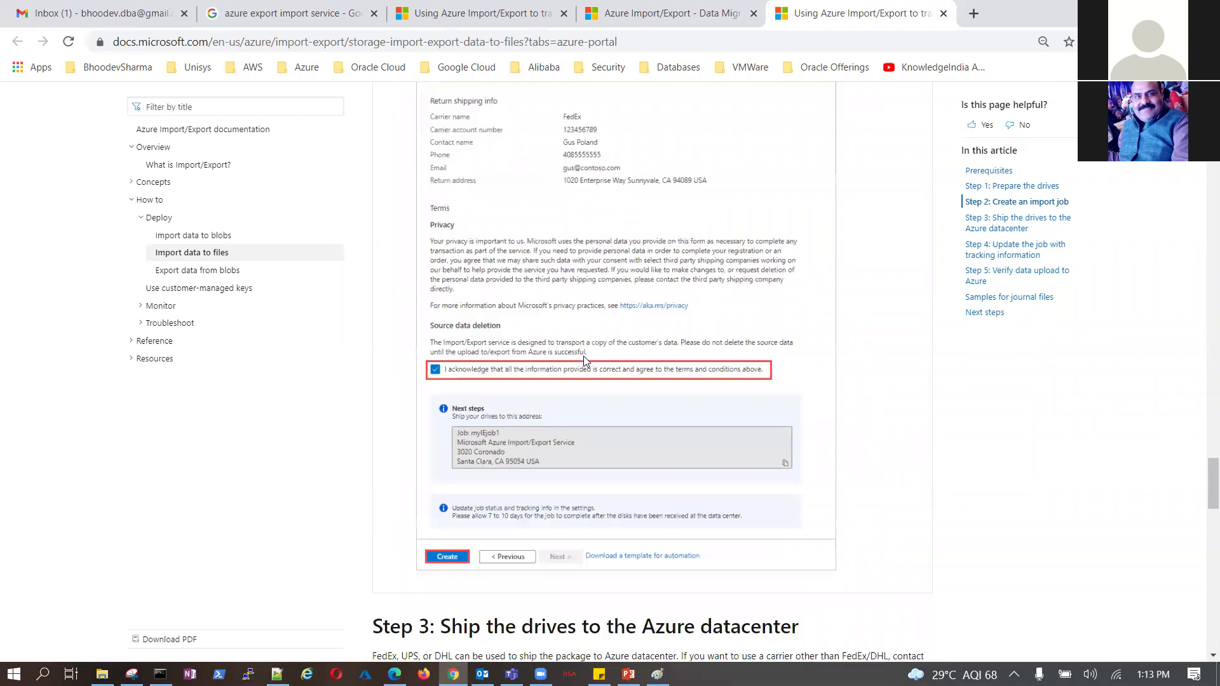
scroll(585, 361, "down", 5)
scroll(585, 361, "up", 15)
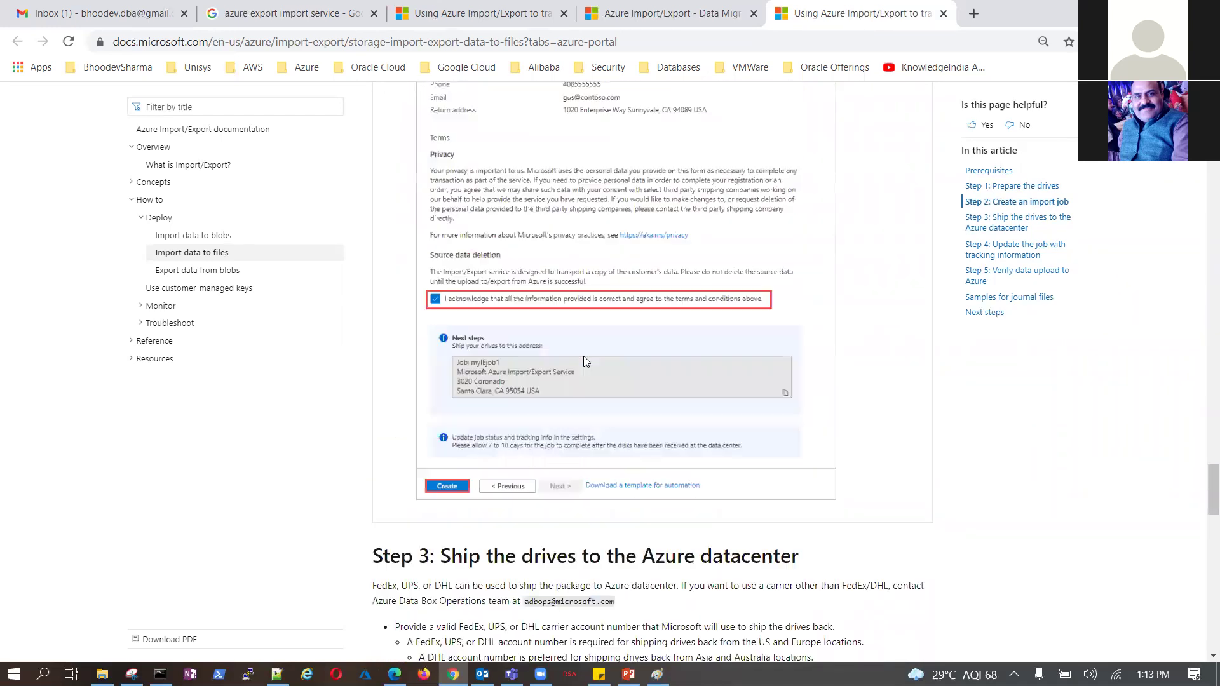
scroll(584, 361, "up", 20)
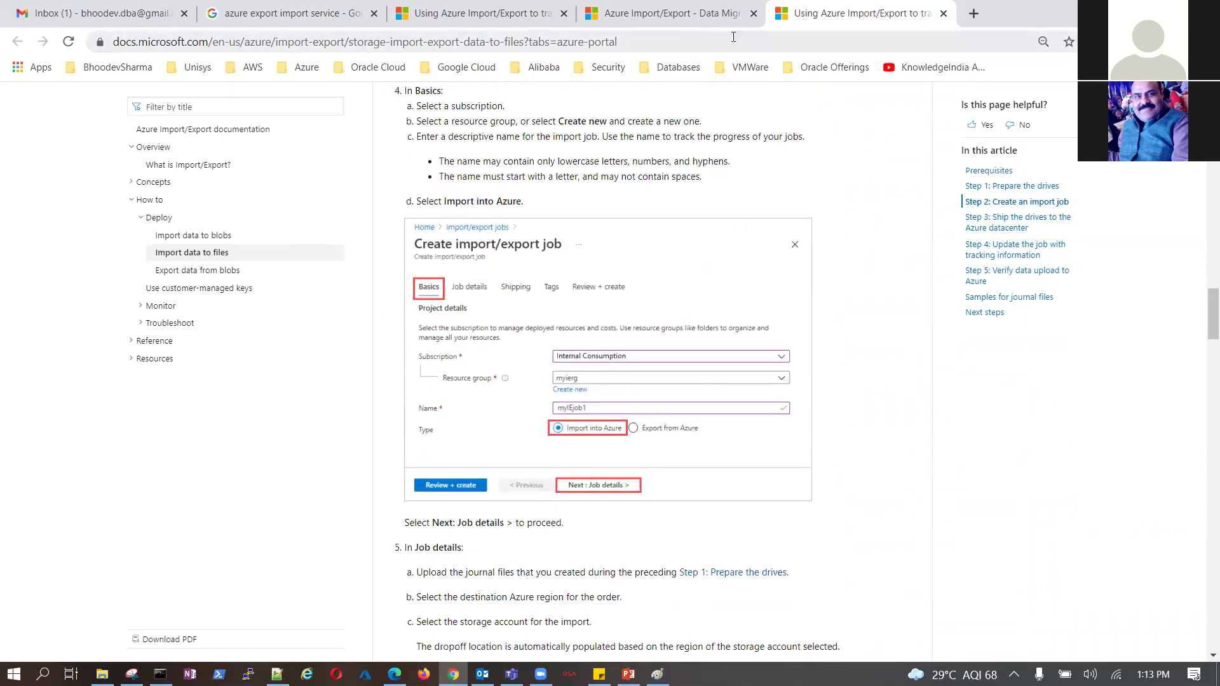
scroll(584, 361, "up", 8)
Switch to Paint and draw a tall black rectangle beside a light blue cloud callout of about 551 × 522 px
left_click(656, 674)
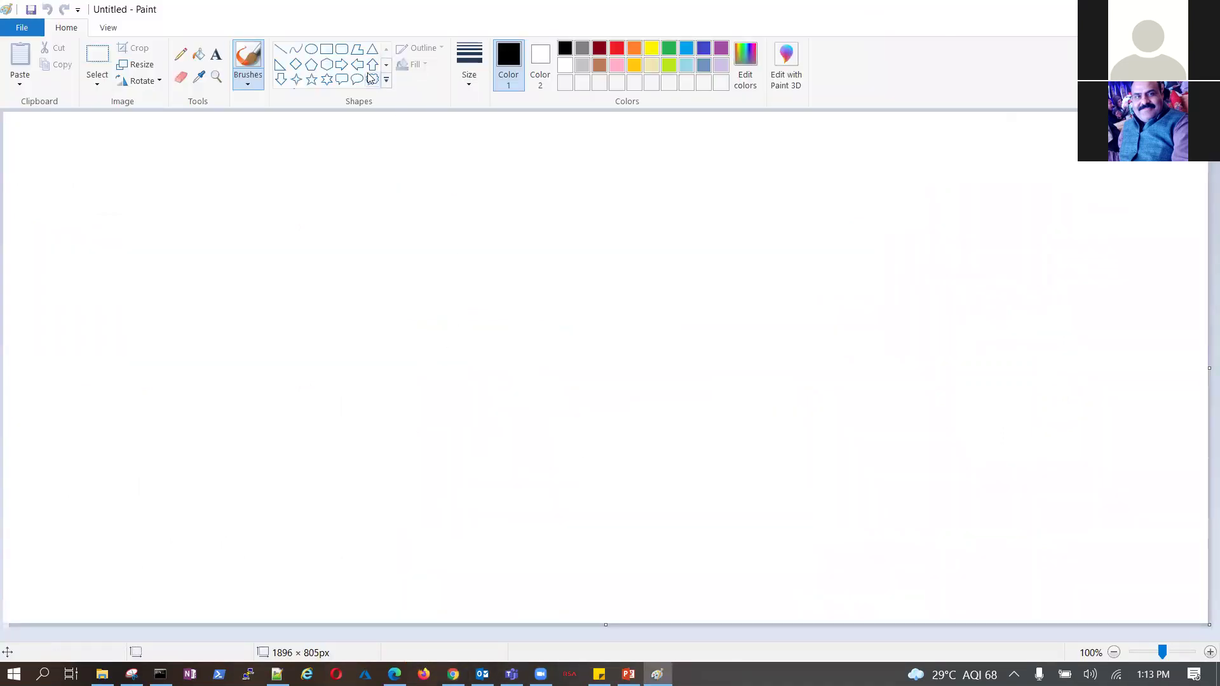
left_click(326, 50)
mouse_move(103, 212)
left_mouse_down()
mouse_move(214, 375)
mouse_move(368, 506)
mouse_move(359, 519)
left_mouse_up()
left_click(373, 80)
left_click_drag(733, 191, 1083, 522)
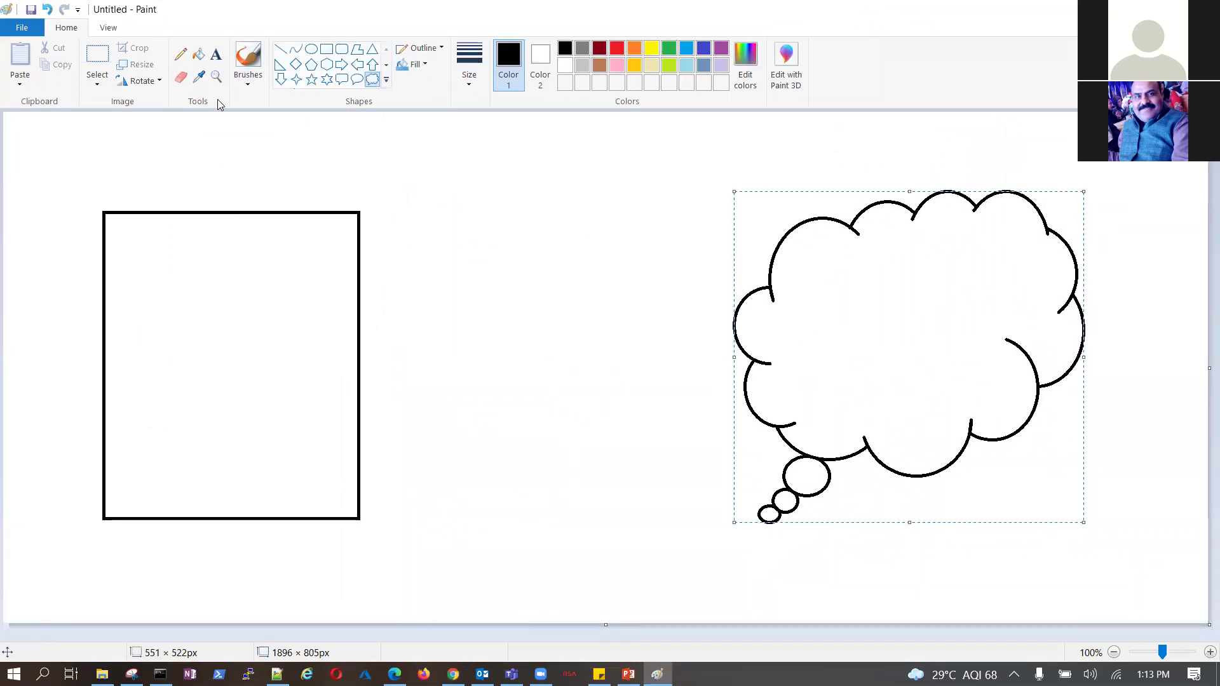
left_click(686, 48)
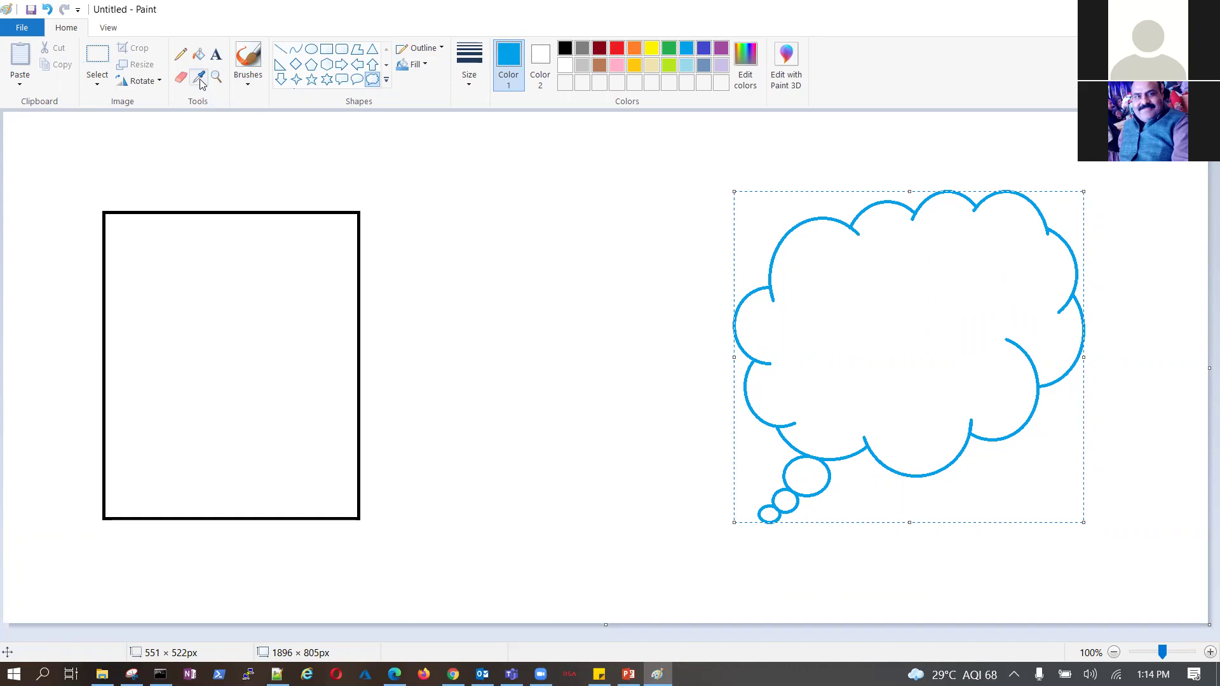
Draw freehand pencil lines connecting the rectangle to the cloud: a close pair near the upper part and a single one lower down
left_click(181, 57)
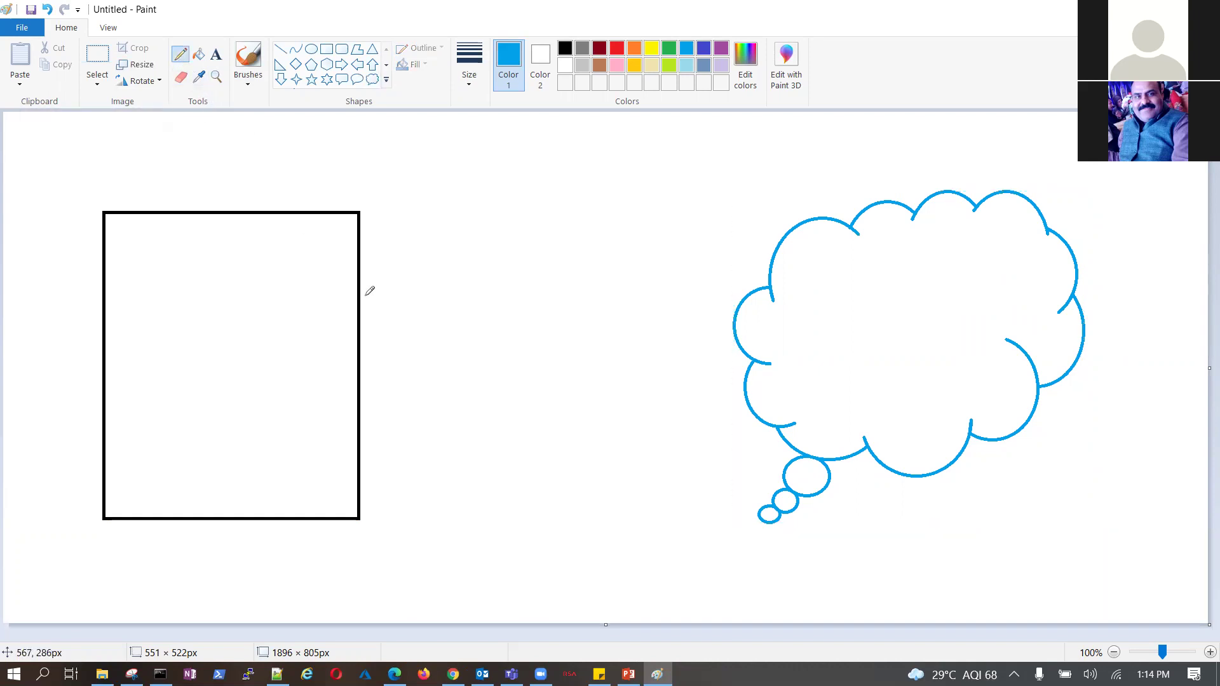
left_click_drag(360, 287, 762, 289)
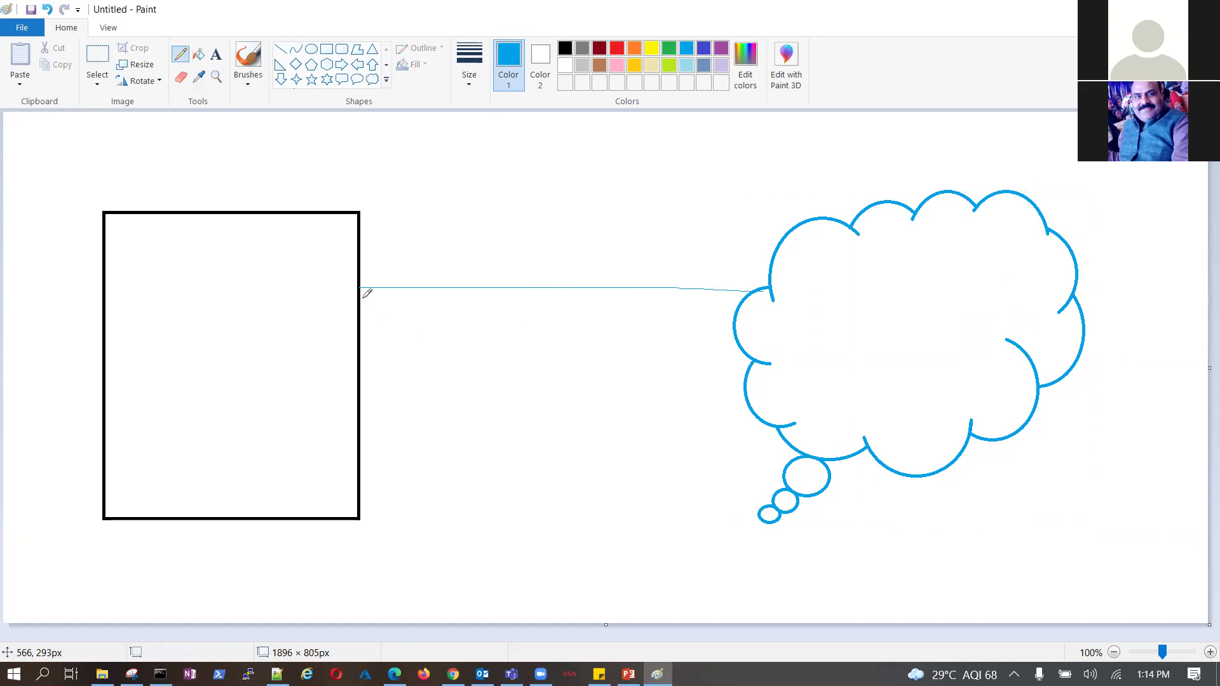
left_click_drag(362, 297, 761, 296)
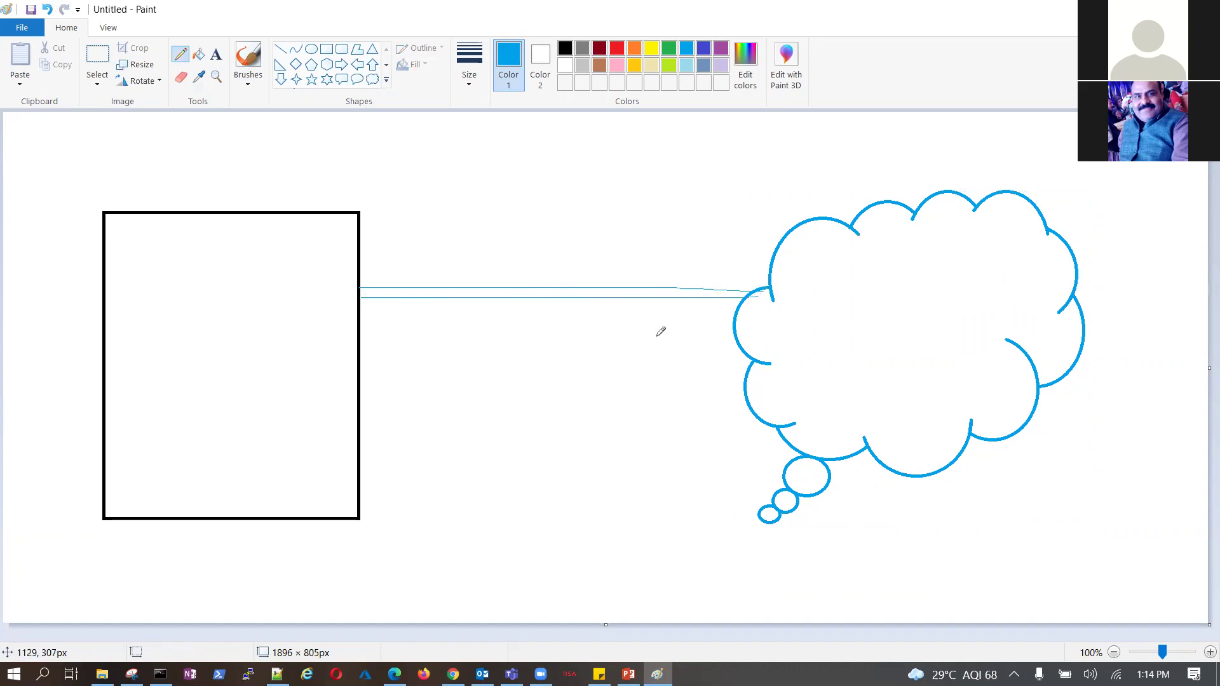
left_click_drag(363, 409, 751, 409)
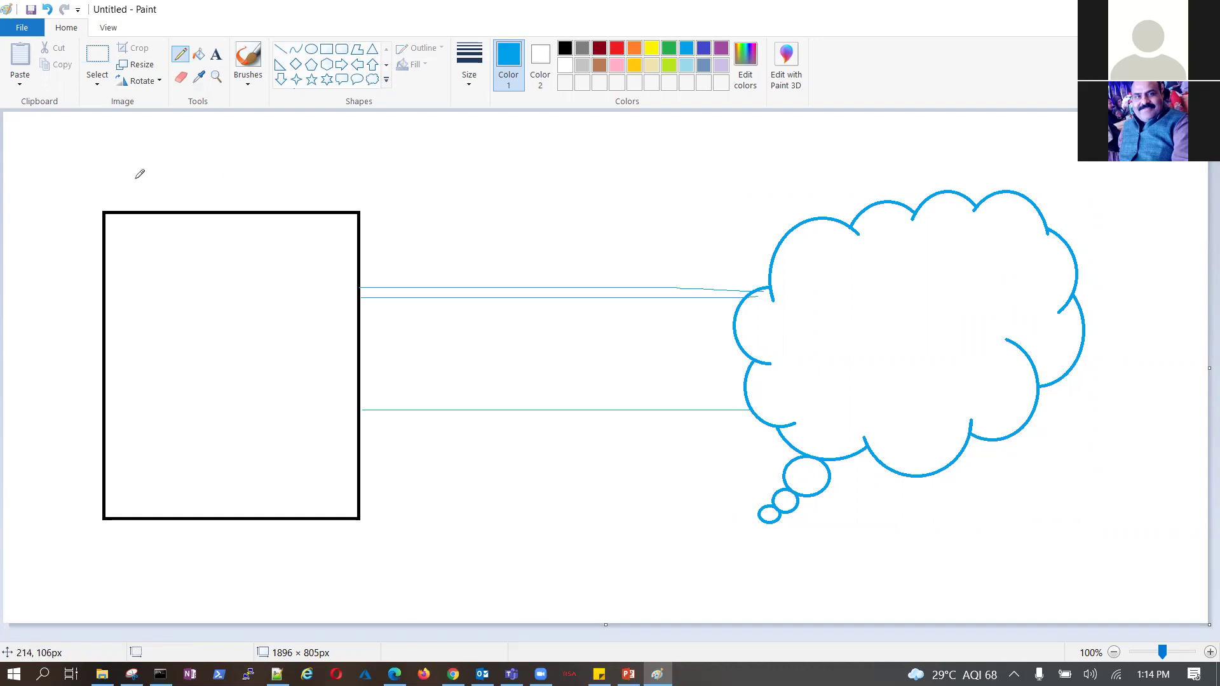
Handwrite a circled "100GB" label above the rectangle and "100MBPS" above the upper pair of connecting lines
mouse_move(109, 155)
left_mouse_down()
mouse_move(109, 183)
mouse_move(156, 167)
mouse_move(185, 194)
mouse_move(262, 170)
mouse_move(167, 186)
left_mouse_up()
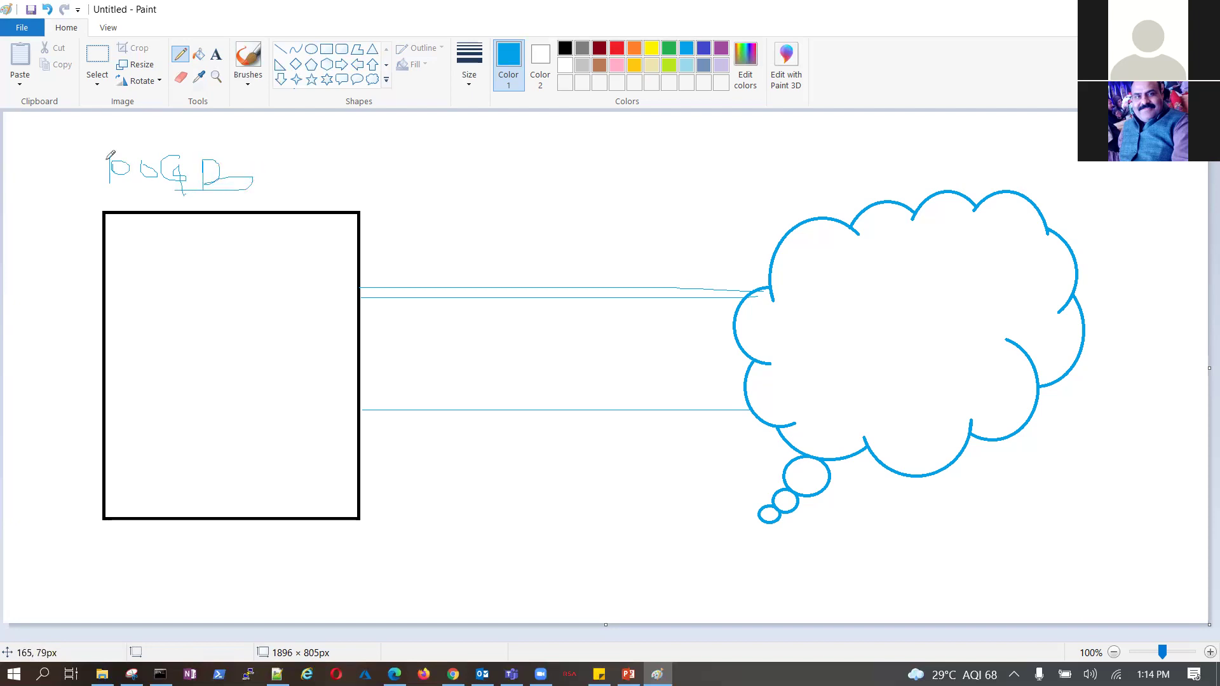
mouse_move(105, 156)
left_mouse_down()
mouse_move(99, 170)
mouse_move(122, 183)
left_mouse_up()
mouse_move(488, 260)
left_mouse_down()
mouse_move(494, 273)
mouse_move(578, 260)
mouse_move(594, 287)
mouse_move(641, 263)
mouse_move(636, 274)
left_mouse_up()
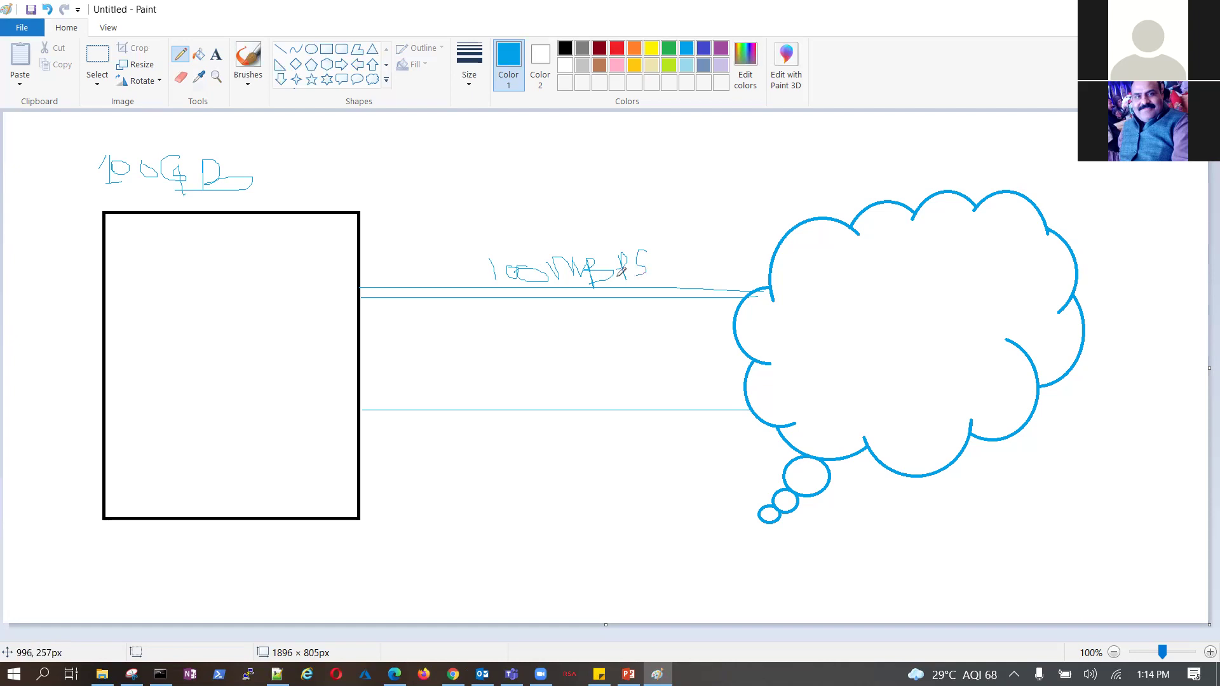
left_click_drag(490, 275, 504, 281)
mouse_move(207, 148)
left_mouse_down()
mouse_move(150, 128)
mouse_move(95, 131)
mouse_move(99, 186)
mouse_move(273, 188)
mouse_move(253, 155)
mouse_move(207, 145)
left_mouse_up()
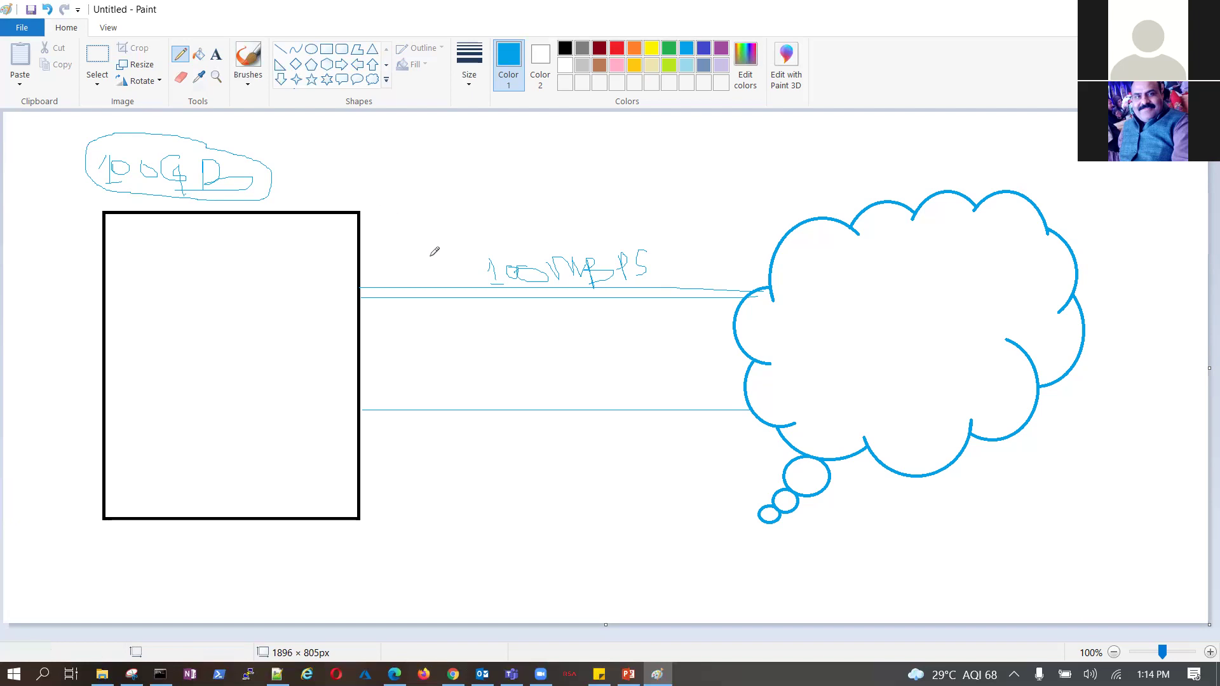
Outline the "100MBPS" label, ring its "100", and handwrite "10 - 1 GB" above it
mouse_move(467, 255)
left_mouse_down()
mouse_move(514, 289)
mouse_move(648, 290)
mouse_move(663, 235)
mouse_move(475, 252)
left_mouse_up()
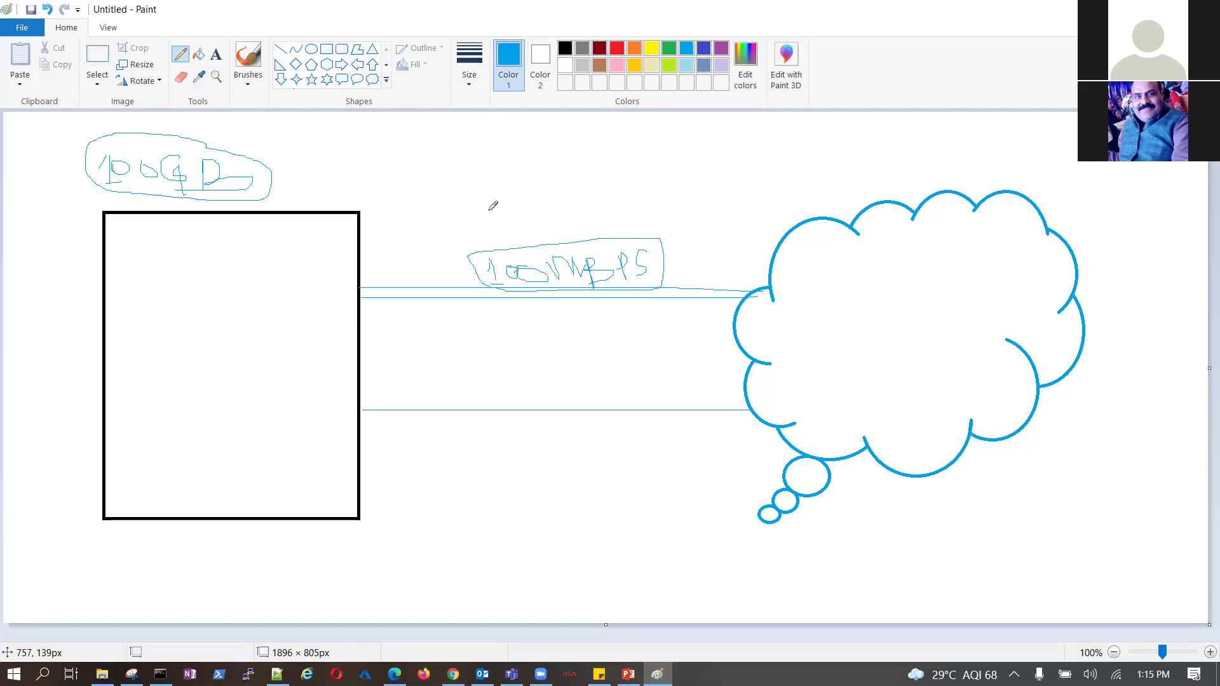
mouse_move(517, 266)
left_mouse_down()
mouse_move(521, 257)
mouse_move(486, 255)
mouse_move(494, 284)
mouse_move(547, 273)
mouse_move(513, 257)
left_mouse_up()
mouse_move(550, 151)
left_mouse_down()
mouse_move(565, 205)
mouse_move(577, 164)
mouse_move(668, 192)
left_mouse_up()
mouse_move(701, 140)
left_mouse_down()
mouse_move(691, 152)
mouse_move(709, 202)
mouse_move(730, 189)
left_mouse_up()
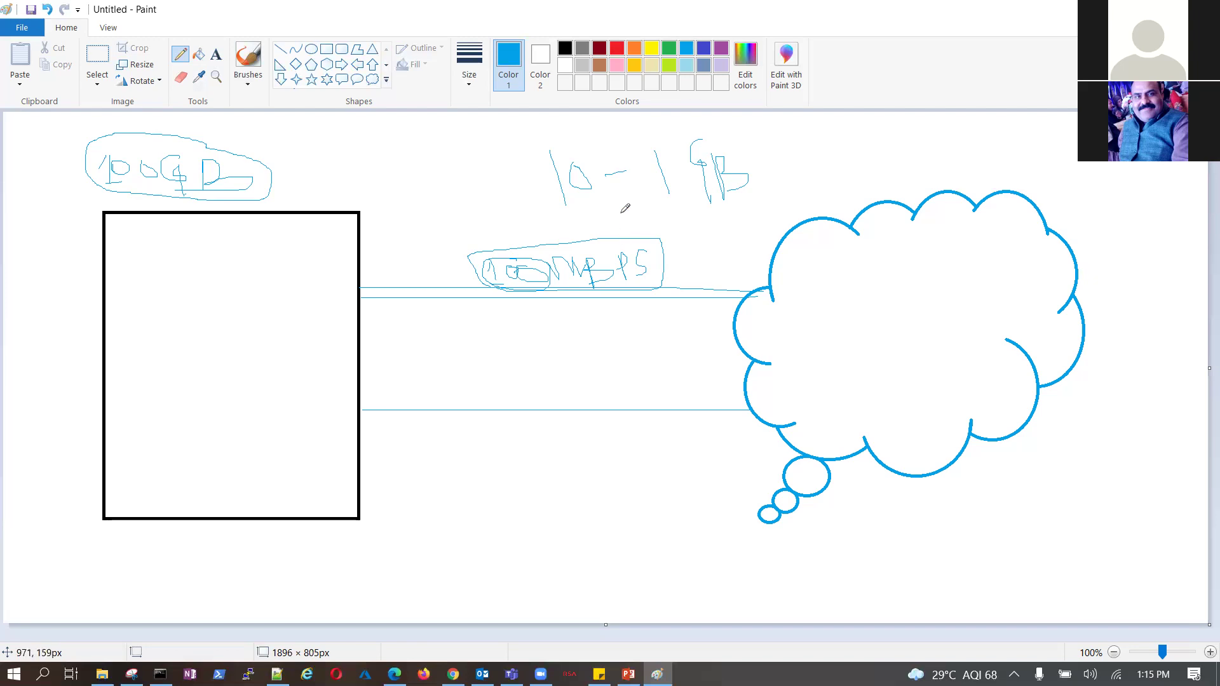
Handwrite "10" and "100" below "10 - 1 GB" and draw an arrow from there toward a handwritten "1000 =" note above the cloud
mouse_move(572, 216)
left_mouse_down()
mouse_move(581, 244)
mouse_move(604, 227)
mouse_move(675, 238)
left_mouse_up()
mouse_move(679, 226)
left_mouse_down()
mouse_move(698, 232)
mouse_move(821, 175)
mouse_move(779, 208)
left_mouse_up()
left_click_drag(657, 214, 656, 236)
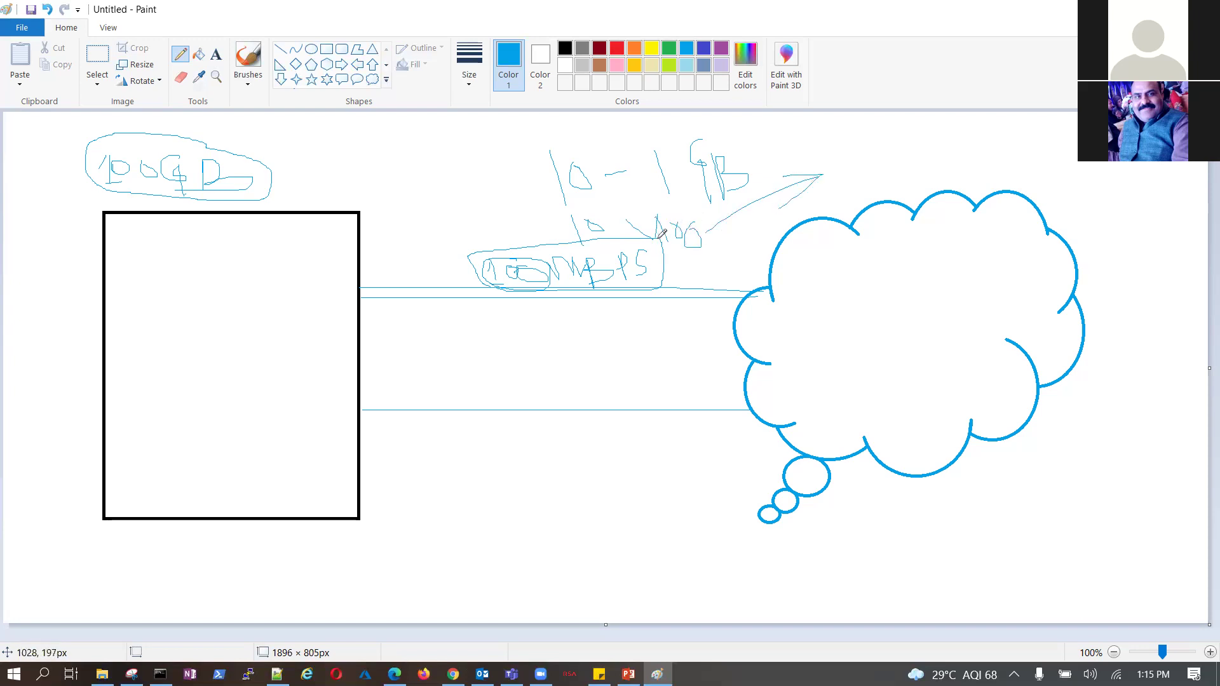
mouse_move(852, 155)
left_mouse_down()
mouse_move(870, 179)
mouse_move(925, 152)
mouse_move(854, 179)
left_mouse_up()
left_click_drag(936, 157, 946, 156)
mouse_move(935, 162)
left_mouse_down()
mouse_move(1024, 149)
mouse_move(1013, 166)
left_mouse_up()
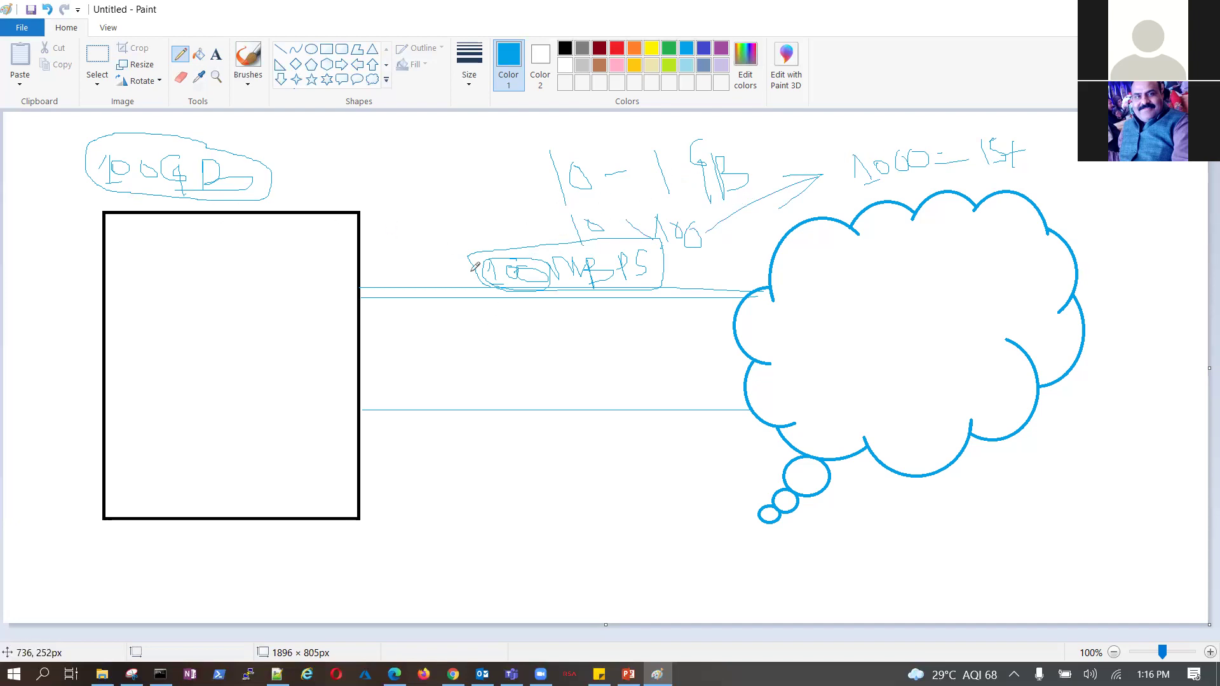
Frame the "100MBPS" label and link with a larger box, and sketch an arrow below the link and another line along it
mouse_move(435, 252)
left_mouse_down()
mouse_move(435, 325)
mouse_move(675, 325)
mouse_move(680, 240)
mouse_move(430, 235)
mouse_move(435, 258)
left_mouse_up()
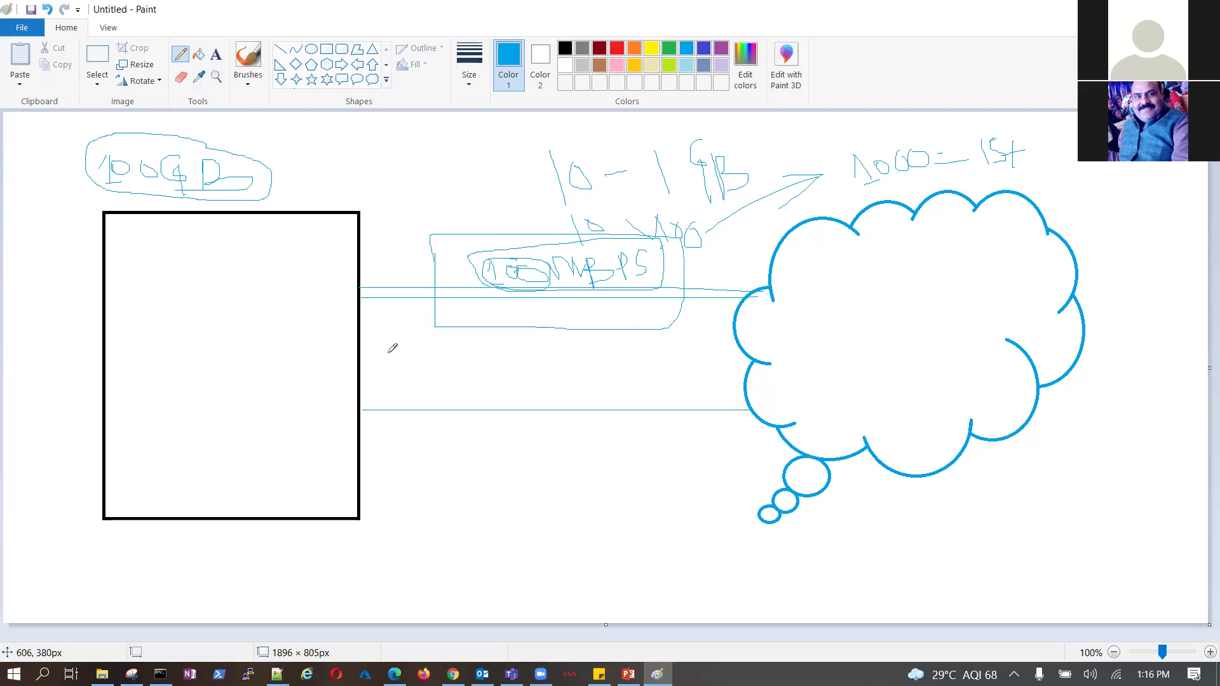
mouse_move(367, 346)
left_mouse_down()
mouse_move(444, 347)
mouse_move(417, 351)
left_mouse_up()
left_click_drag(362, 291, 722, 291)
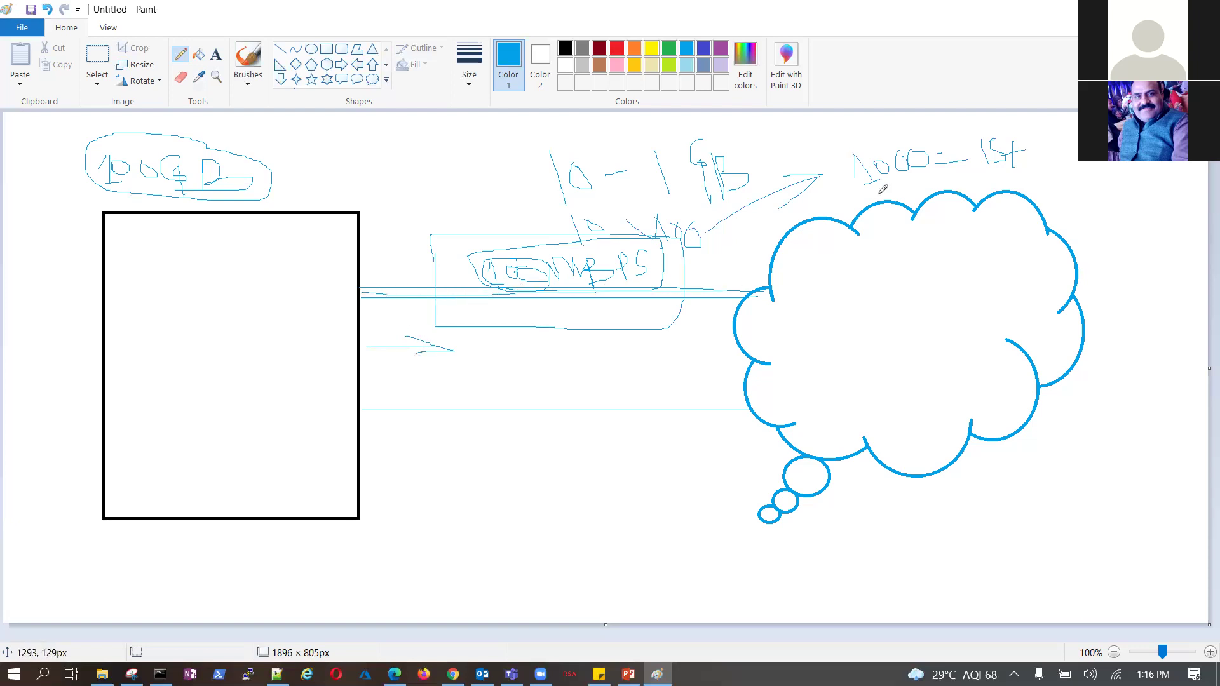
Emphasize the existing notes by retracing the "1" in "10 - 1 GB", underlining the "1000" note and ringing "100GB" again
left_click_drag(549, 153, 551, 188)
left_click_drag(871, 189, 1069, 148)
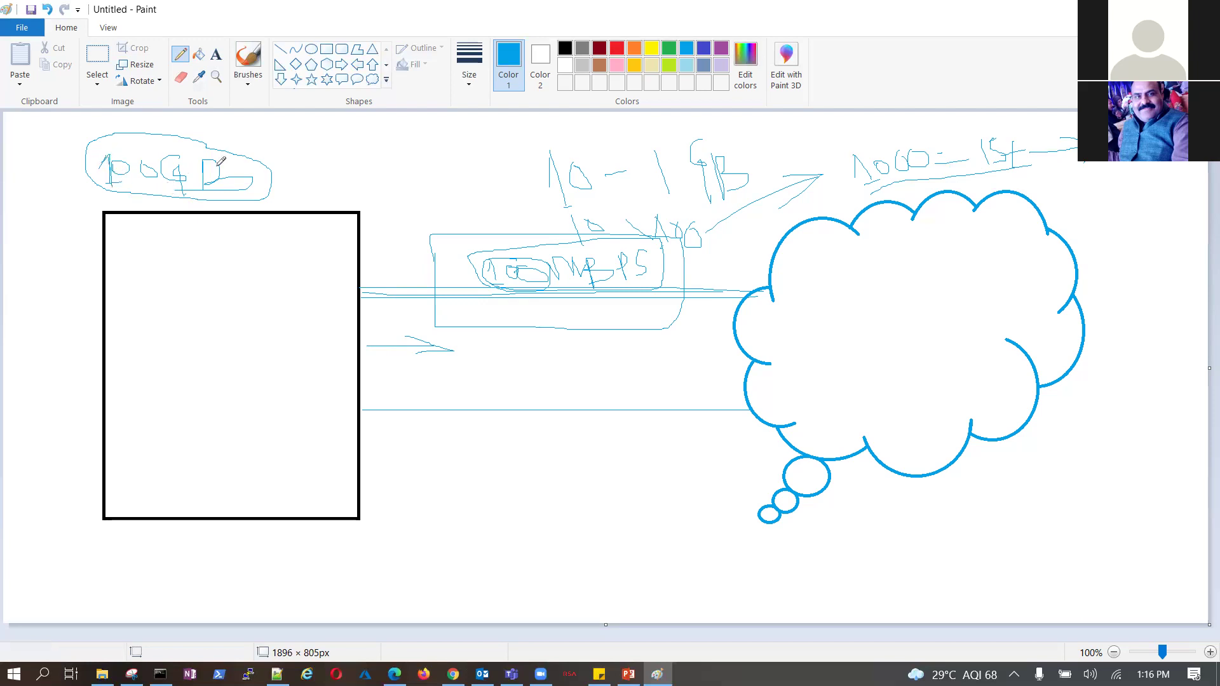
left_click_drag(254, 186, 146, 151)
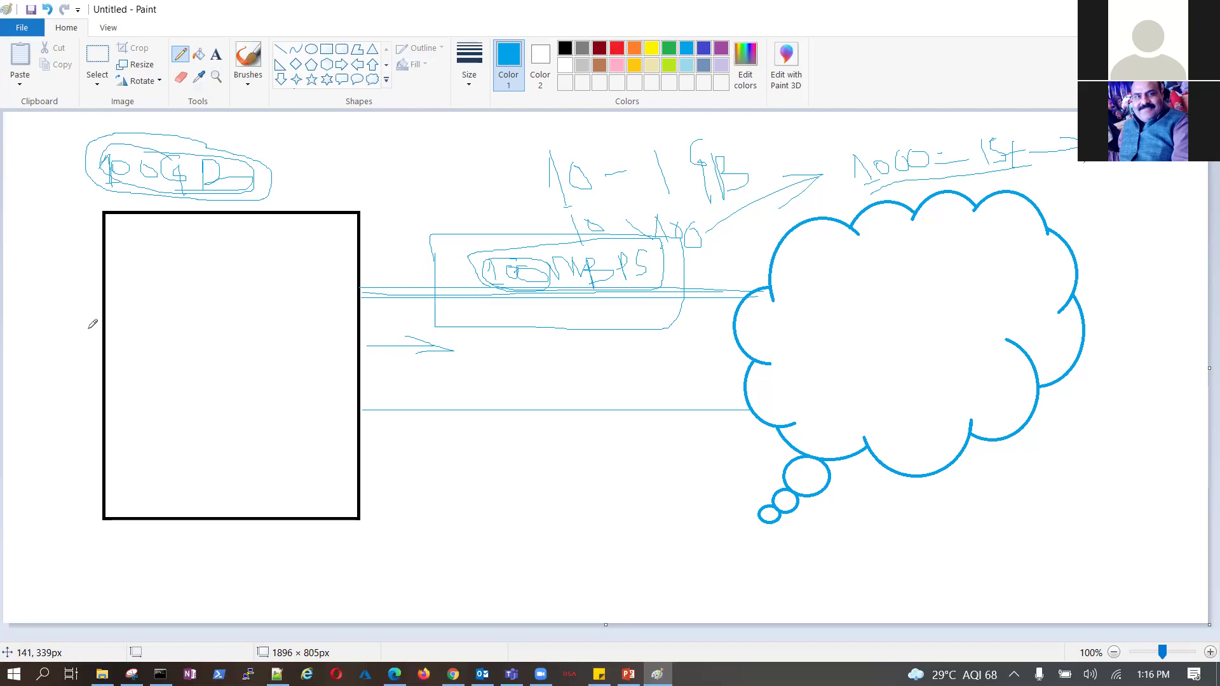
Handwrite an underlined "100TB" beside the "100GB" label and "5PB" beneath it
mouse_move(264, 182)
left_mouse_down()
mouse_move(319, 180)
mouse_move(356, 158)
mouse_move(390, 184)
mouse_move(406, 151)
mouse_move(399, 183)
mouse_move(407, 169)
mouse_move(385, 180)
left_mouse_up()
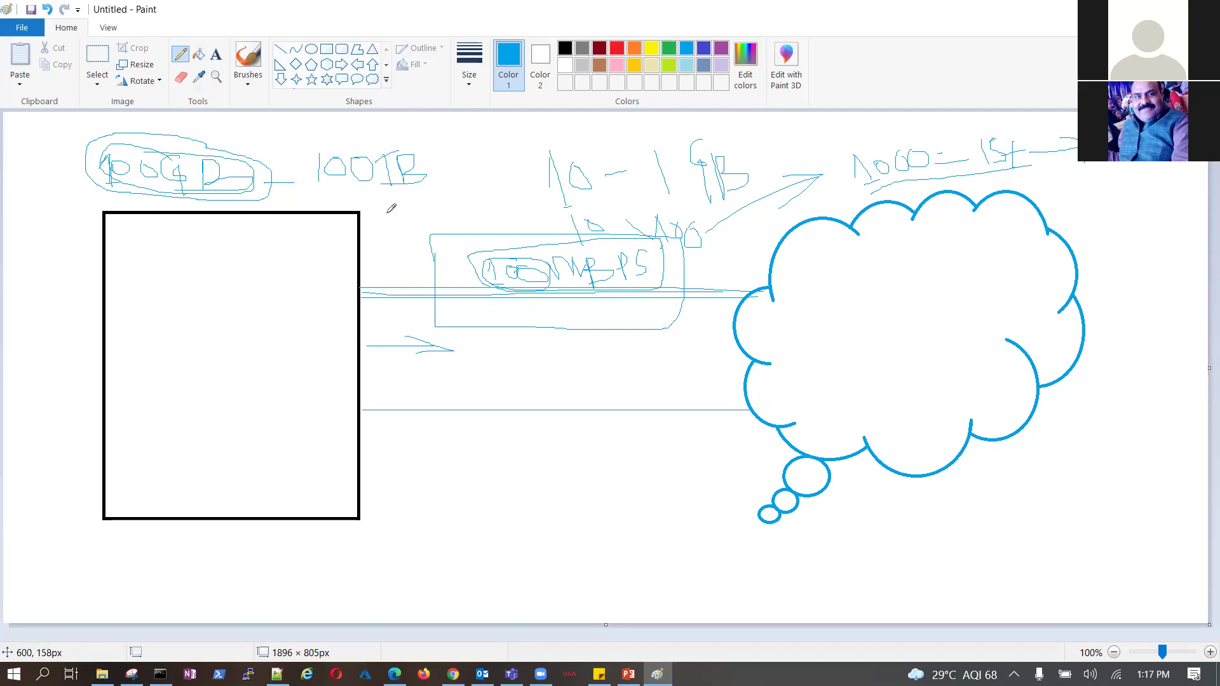
left_click_drag(390, 206, 376, 234)
mouse_move(425, 202)
left_mouse_down()
mouse_move(425, 233)
mouse_move(426, 217)
mouse_move(463, 223)
left_mouse_up()
left_click_drag(333, 194, 435, 185)
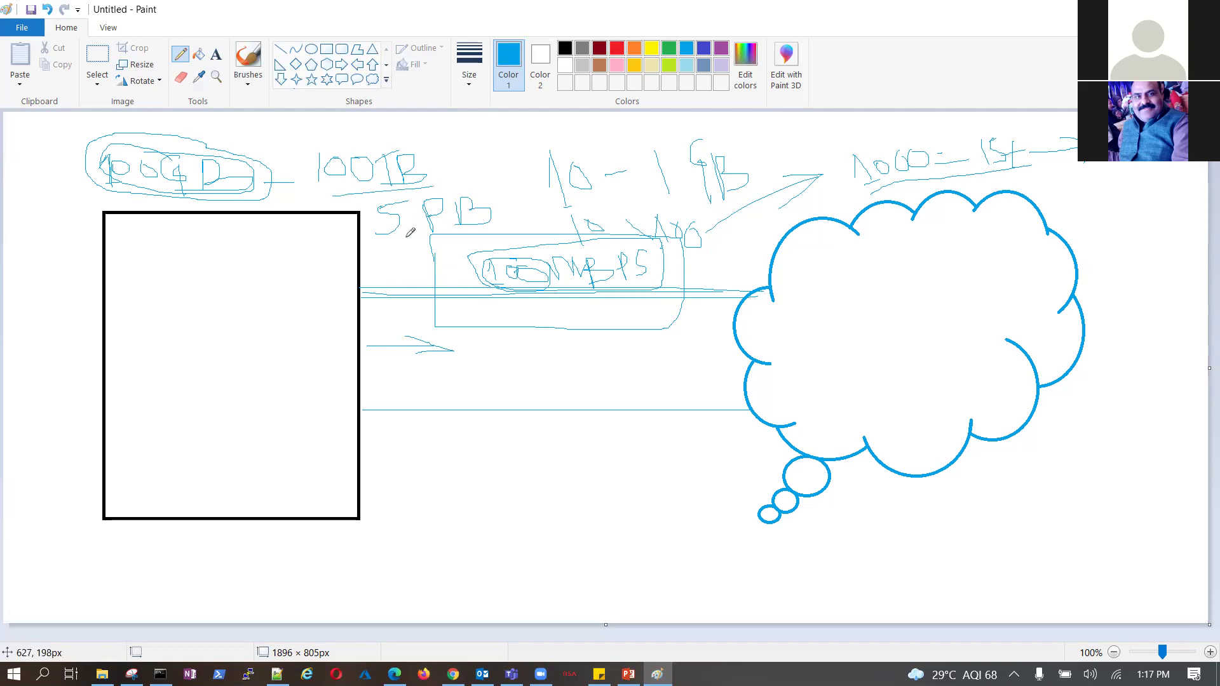
Draw boxes around the "5PB" and "100TB" labels and add a tick beside "100TB"
mouse_move(392, 243)
left_mouse_down()
mouse_move(496, 224)
mouse_move(491, 178)
mouse_move(388, 185)
mouse_move(366, 210)
mouse_move(381, 239)
mouse_move(434, 244)
left_mouse_up()
left_click_drag(313, 147, 310, 191)
mouse_move(309, 145)
left_mouse_down()
mouse_move(439, 141)
mouse_move(448, 170)
mouse_move(312, 184)
left_mouse_up()
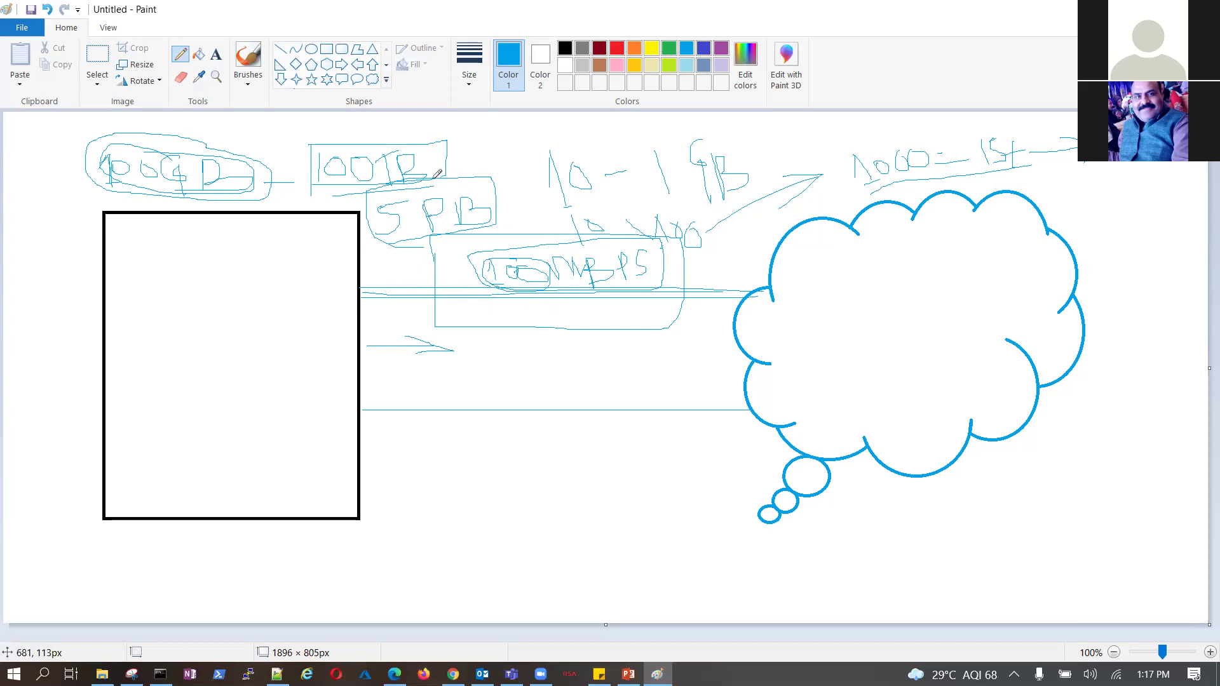
left_click_drag(434, 159, 512, 143)
Draw an arrow up to the link and handwrite a bracketed list below it: "User Impact", "Cost", "Time" and "Security"
mouse_move(474, 366)
left_mouse_down()
mouse_move(489, 305)
mouse_move(502, 329)
mouse_move(587, 365)
mouse_move(615, 355)
mouse_move(609, 381)
mouse_move(632, 381)
mouse_move(649, 359)
mouse_move(670, 368)
mouse_move(715, 329)
mouse_move(724, 356)
mouse_move(712, 344)
left_mouse_up()
mouse_move(506, 360)
left_mouse_down()
mouse_move(540, 438)
mouse_move(615, 442)
mouse_move(621, 419)
mouse_move(623, 431)
mouse_move(653, 431)
left_mouse_up()
mouse_move(508, 443)
left_mouse_down()
mouse_move(503, 465)
mouse_move(587, 494)
mouse_move(594, 464)
mouse_move(598, 498)
mouse_move(640, 479)
left_mouse_up()
mouse_move(519, 505)
left_mouse_down()
mouse_move(575, 545)
mouse_move(710, 539)
mouse_move(718, 524)
mouse_move(750, 569)
mouse_move(707, 576)
left_mouse_up()
left_click_drag(701, 529, 730, 516)
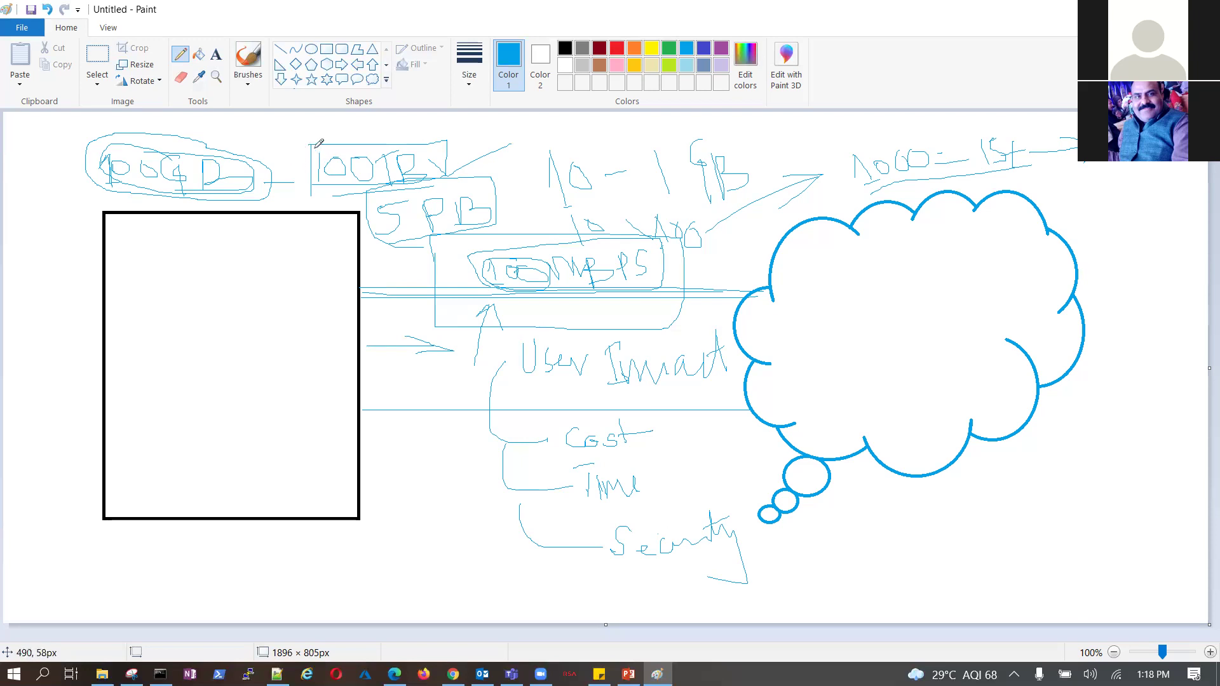
Draw another line along the link, ring two spots near its rectangle end, and add an arrow toward the cloud beneath it
left_click_drag(361, 277, 772, 287)
mouse_move(405, 273)
left_mouse_down()
mouse_move(421, 320)
mouse_move(432, 286)
mouse_move(390, 274)
left_mouse_up()
mouse_move(476, 271)
left_mouse_down()
mouse_move(502, 299)
mouse_move(475, 271)
left_mouse_up()
mouse_move(329, 306)
left_mouse_down()
mouse_move(352, 325)
mouse_move(440, 334)
left_mouse_up()
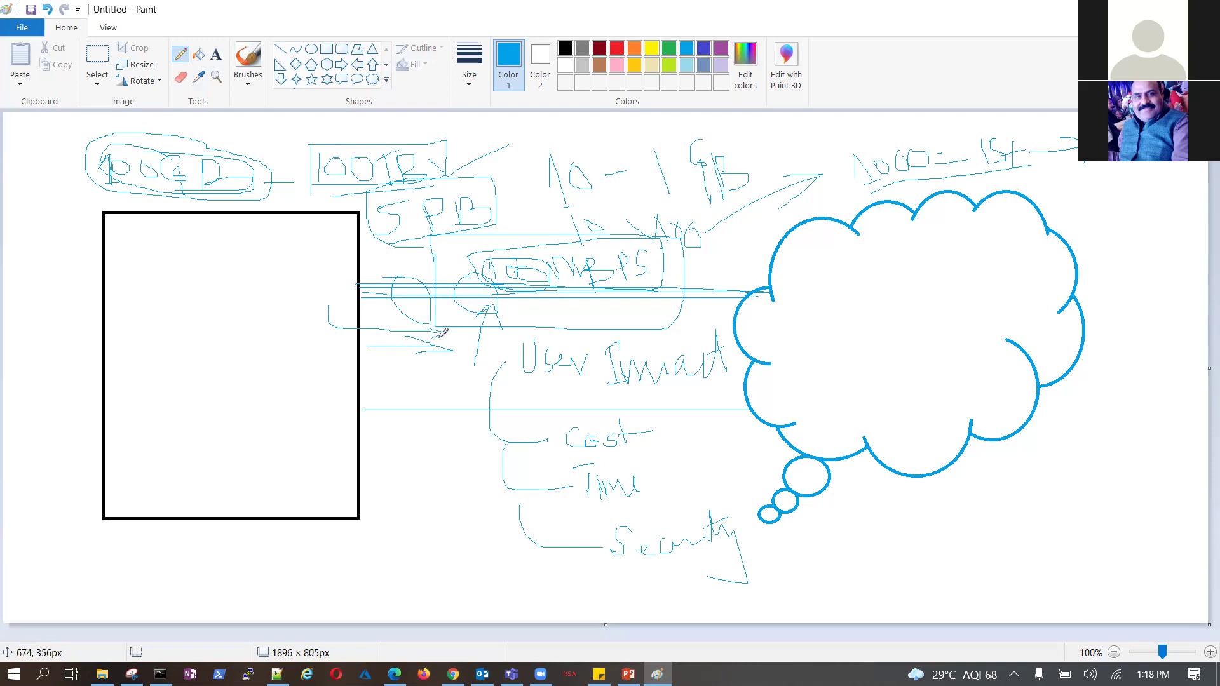
Draw an arrow back from the cloud with a handwritten note inside it, and ring both ends of the link
left_click_drag(759, 325, 658, 337)
mouse_move(788, 333)
left_mouse_down()
mouse_move(797, 343)
mouse_move(811, 332)
mouse_move(826, 353)
mouse_move(831, 326)
mouse_move(880, 356)
mouse_move(918, 321)
mouse_move(926, 338)
left_mouse_up()
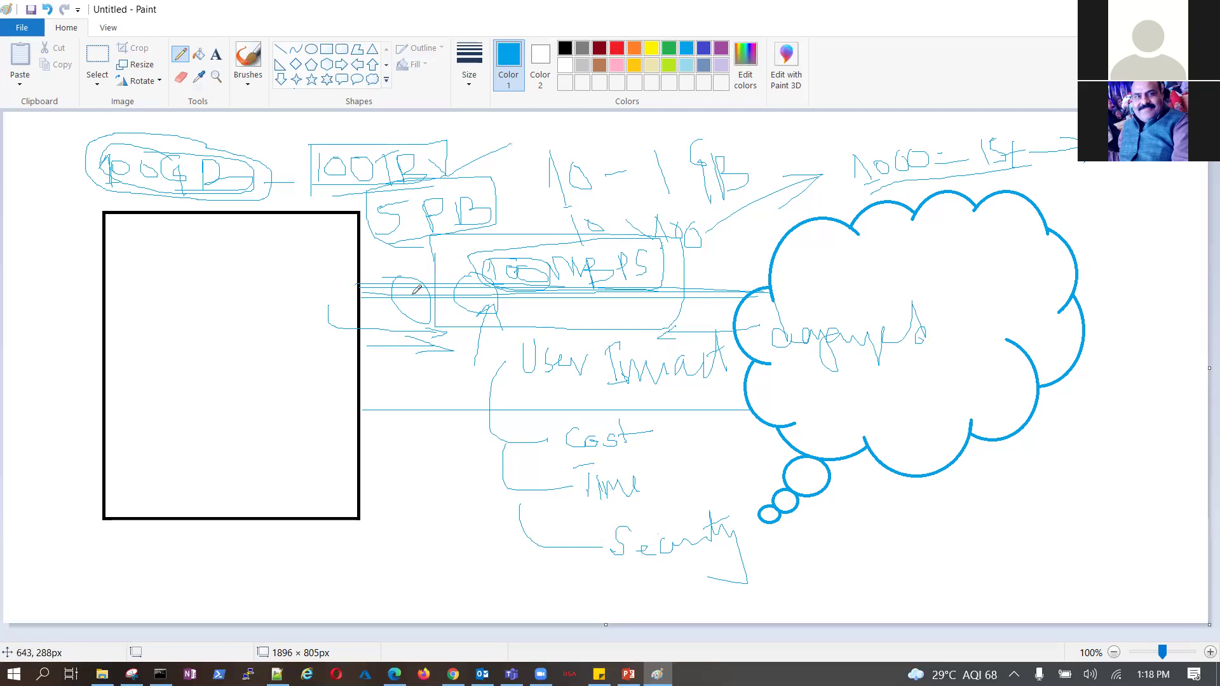
mouse_move(349, 273)
left_mouse_down()
mouse_move(356, 308)
mouse_move(381, 294)
mouse_move(354, 268)
left_mouse_up()
mouse_move(783, 279)
left_mouse_down()
mouse_move(740, 281)
mouse_move(759, 312)
mouse_move(782, 284)
mouse_move(769, 277)
left_mouse_up()
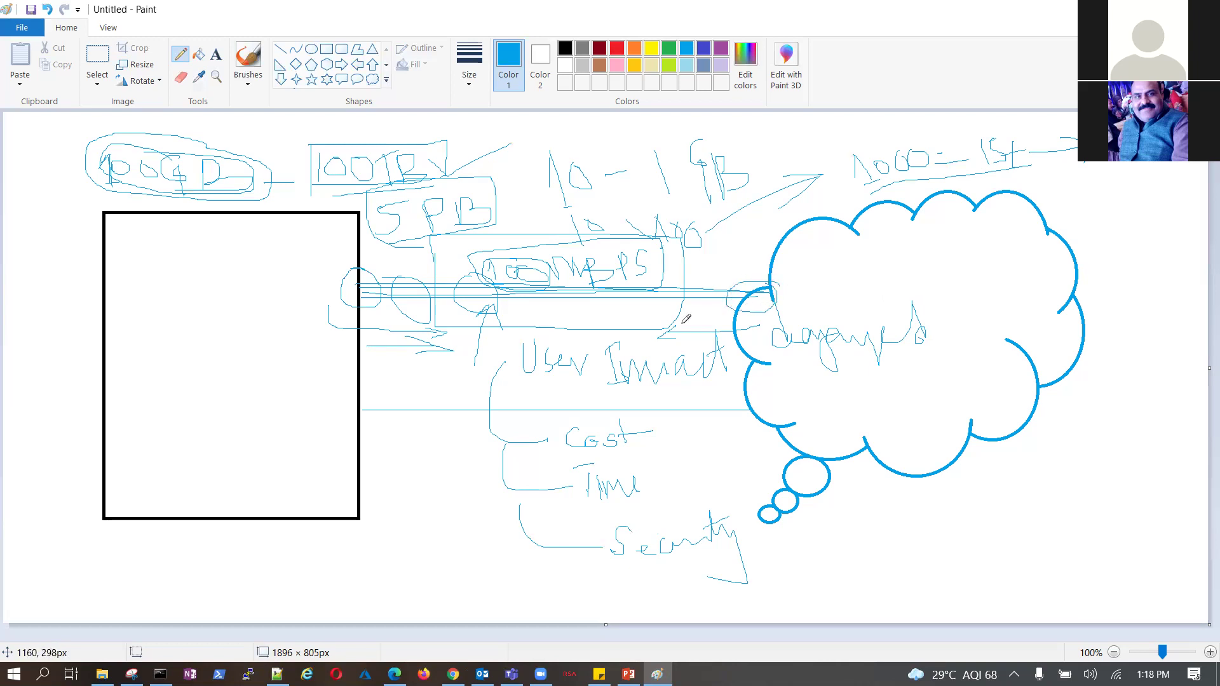
Handwrite "VDC" inside the rectangle and "AZURE" inside the cloud
mouse_move(177, 309)
left_mouse_down()
mouse_move(211, 351)
mouse_move(212, 307)
mouse_move(235, 355)
left_mouse_up()
mouse_move(211, 289)
left_mouse_down()
mouse_move(261, 324)
mouse_move(235, 346)
left_mouse_up()
left_click_drag(272, 276, 278, 319)
left_click_drag(913, 251, 915, 296)
left_click_drag(913, 241, 951, 292)
left_click_drag(953, 267, 897, 286)
mouse_move(956, 260)
left_mouse_down()
mouse_move(999, 289)
mouse_move(1017, 259)
mouse_move(1029, 293)
mouse_move(1032, 277)
mouse_move(1047, 298)
mouse_move(1059, 262)
left_mouse_up()
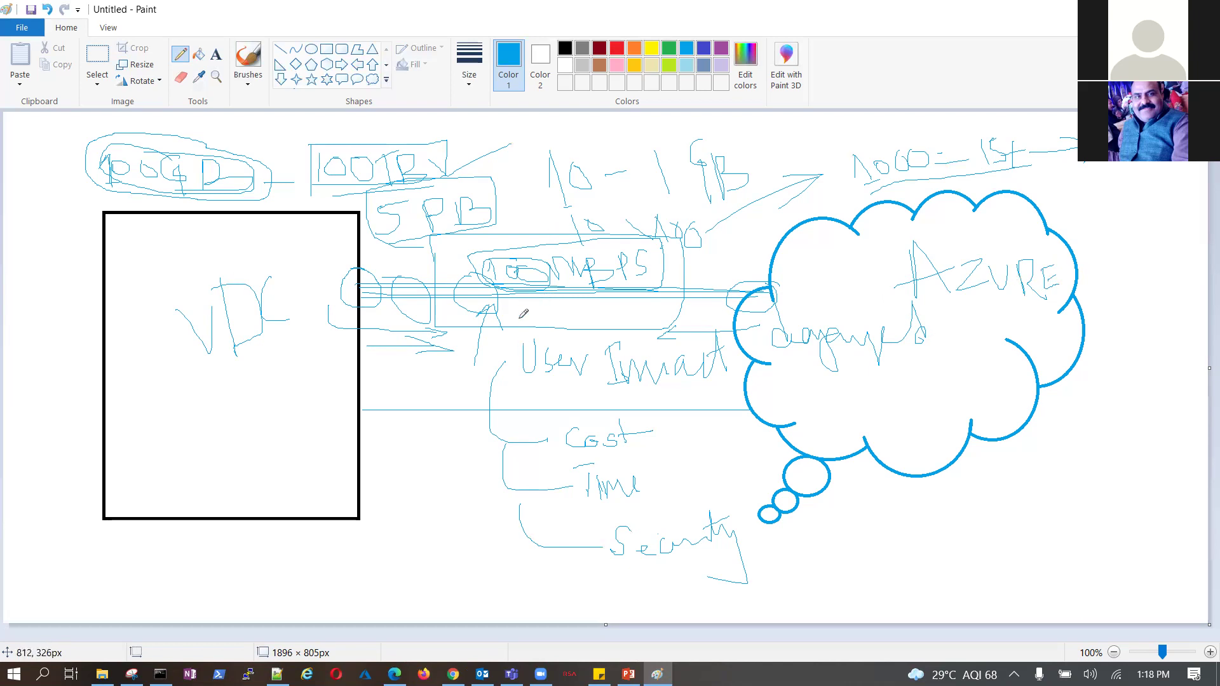
Handwrite a circled "10GBPS" below the link and strike through the "100" of "100MBPS"
mouse_move(538, 311)
left_mouse_down()
mouse_move(547, 333)
mouse_move(559, 316)
mouse_move(592, 334)
mouse_move(609, 309)
mouse_move(616, 329)
mouse_move(640, 313)
mouse_move(654, 316)
mouse_move(646, 326)
left_mouse_up()
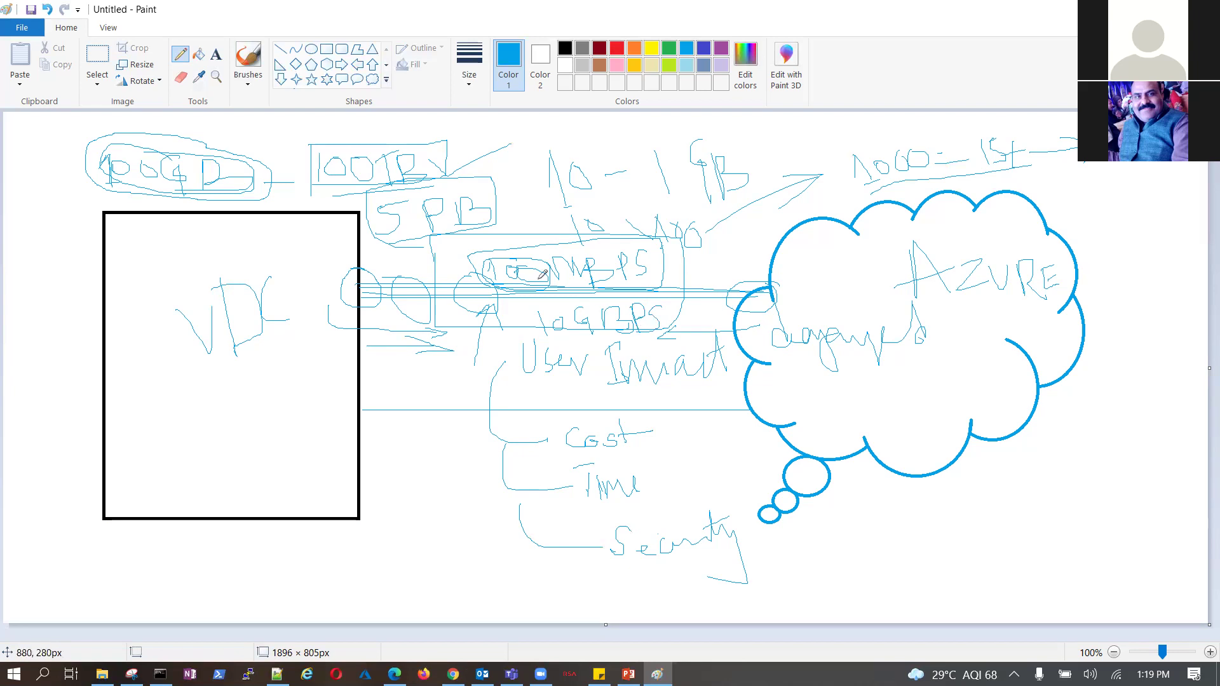
left_click_drag(528, 253, 563, 229)
left_click_drag(541, 307, 577, 296)
mouse_move(690, 316)
left_mouse_down()
mouse_move(632, 293)
mouse_move(528, 305)
mouse_move(550, 329)
mouse_move(674, 331)
mouse_move(686, 311)
left_mouse_up()
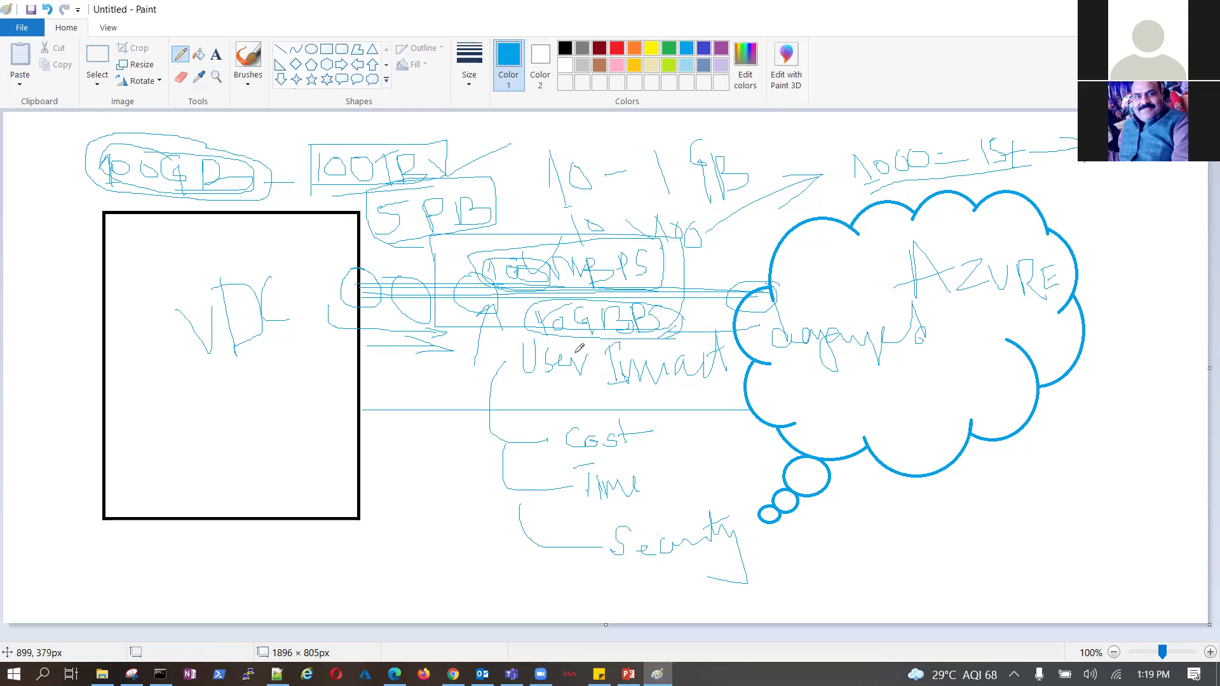
Ring "Cost" and "Time" in the list, and add ticks beside "Cost" and under the note in the cloud
mouse_move(640, 423)
left_mouse_down()
mouse_move(583, 410)
mouse_move(547, 427)
mouse_move(596, 450)
mouse_move(655, 429)
left_mouse_up()
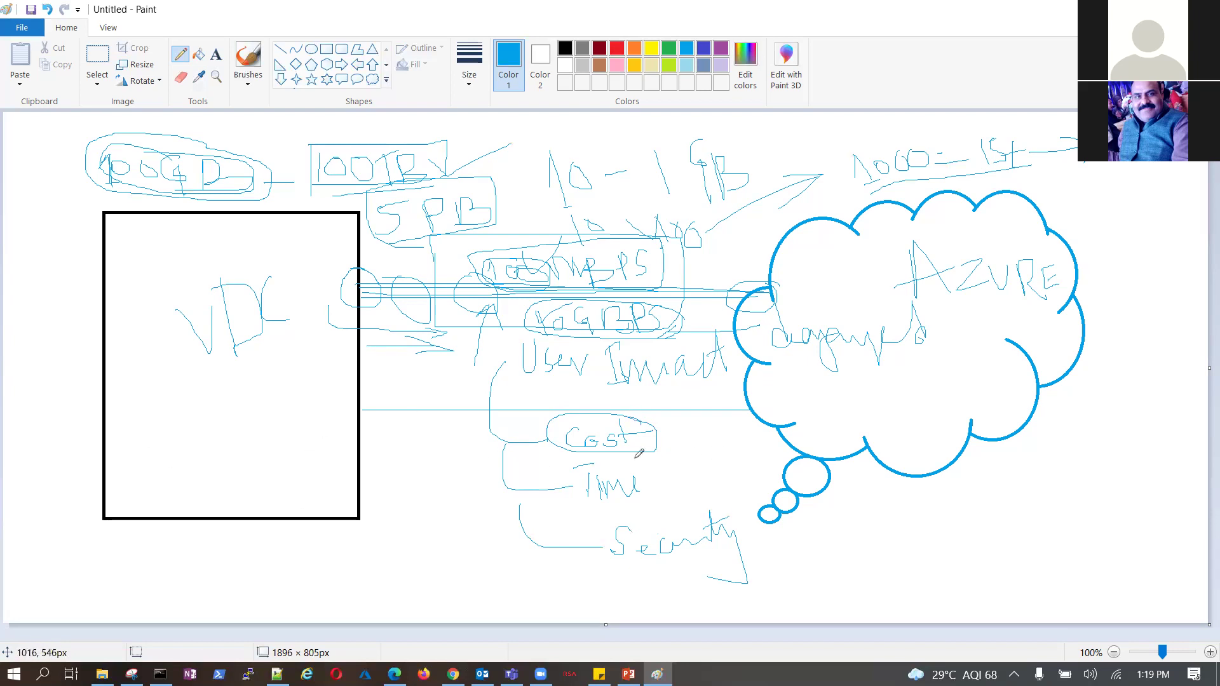
mouse_move(664, 445)
left_mouse_down()
mouse_move(688, 460)
mouse_move(742, 407)
left_mouse_up()
mouse_move(806, 383)
left_mouse_down()
mouse_move(809, 394)
mouse_move(954, 341)
left_mouse_up()
mouse_move(624, 481)
left_mouse_down()
mouse_move(588, 457)
mouse_move(610, 498)
mouse_move(638, 463)
left_mouse_up()
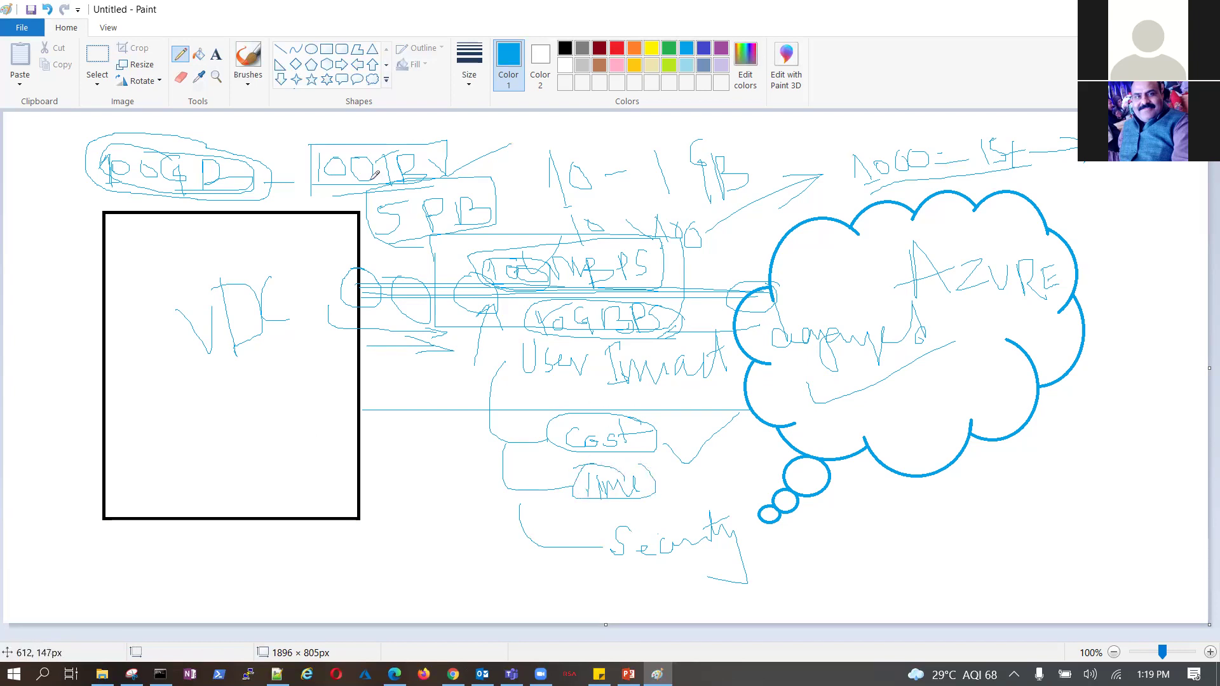
Handwrite "1 Month" beside the cloud, and mark "100TB", the link and "Security" with outlines and ticks
left_click_drag(320, 156, 312, 173)
mouse_move(1099, 179)
left_mouse_down()
mouse_move(1109, 245)
mouse_move(1151, 245)
left_mouse_up()
mouse_move(1154, 185)
left_mouse_down()
mouse_move(1175, 239)
mouse_move(1200, 219)
left_mouse_up()
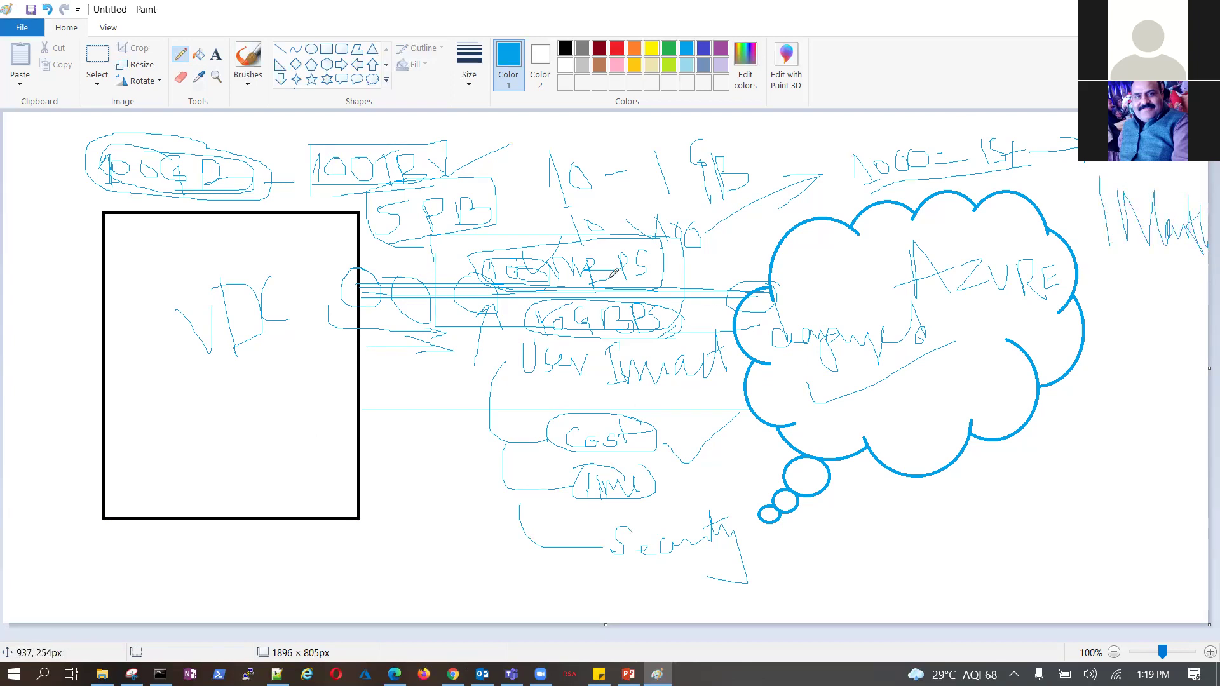
mouse_move(434, 159)
left_mouse_down()
mouse_move(445, 183)
mouse_move(483, 151)
left_mouse_up()
mouse_move(448, 259)
left_mouse_down()
mouse_move(463, 314)
mouse_move(481, 257)
mouse_move(444, 261)
left_mouse_up()
mouse_move(568, 531)
left_mouse_down()
mouse_move(606, 559)
mouse_move(645, 521)
left_mouse_up()
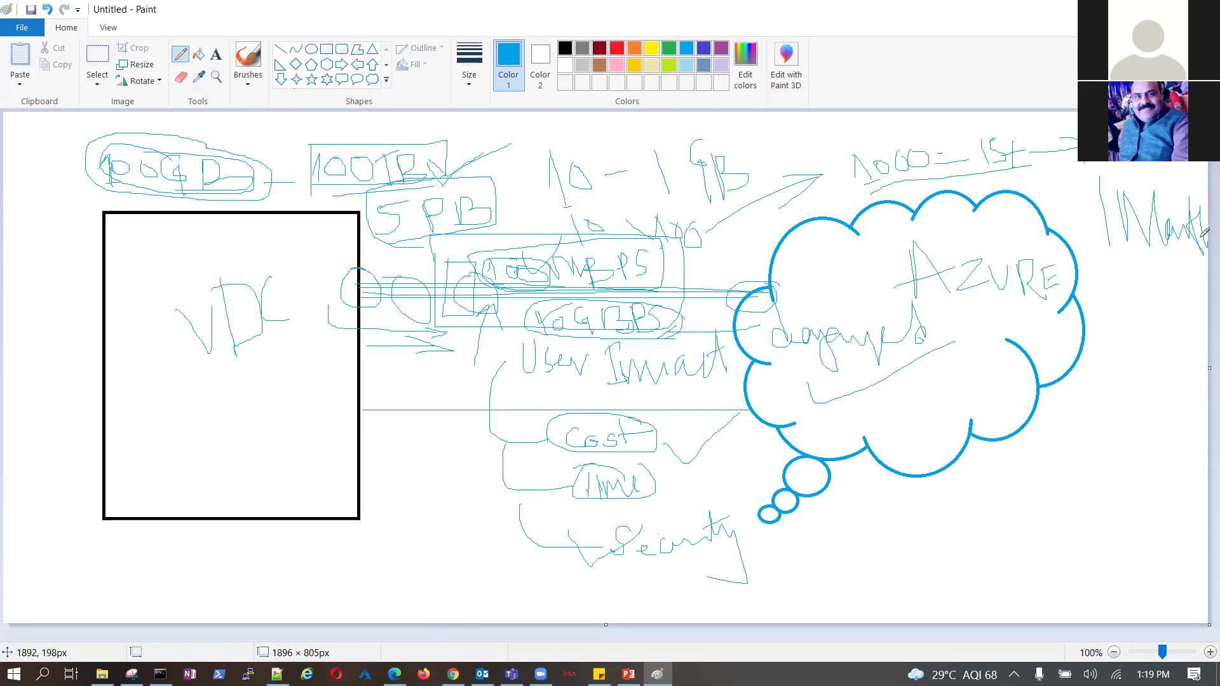
Ring "VDC", handwrite a circled "Week" in the cloud, and mark the "100MBPS" label with a tick
mouse_move(239, 296)
left_mouse_down()
mouse_move(191, 272)
mouse_move(233, 354)
mouse_move(231, 250)
mouse_move(192, 260)
left_mouse_up()
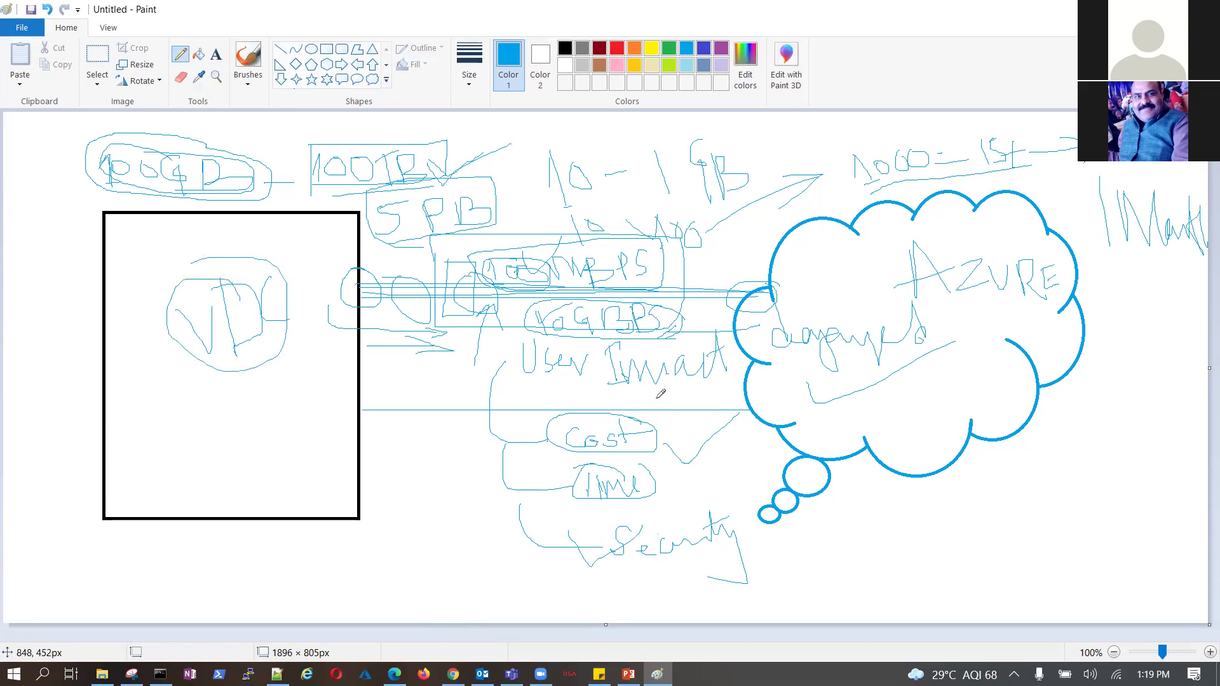
mouse_move(878, 398)
left_mouse_down()
mouse_move(883, 429)
mouse_move(900, 430)
mouse_move(902, 389)
left_mouse_up()
mouse_move(912, 417)
left_mouse_down()
mouse_move(973, 381)
mouse_move(982, 413)
mouse_move(960, 381)
mouse_move(864, 410)
mouse_move(971, 424)
mouse_move(983, 381)
left_mouse_up()
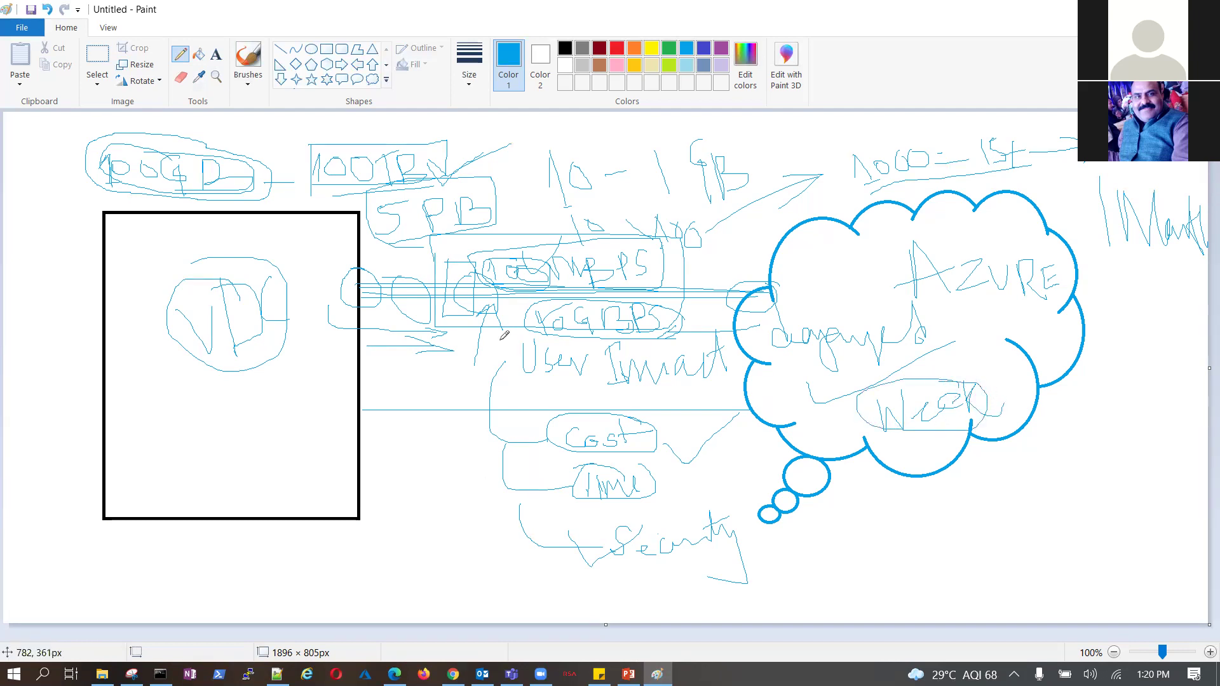
mouse_move(661, 248)
left_mouse_down()
mouse_move(457, 242)
mouse_move(495, 277)
mouse_move(547, 285)
mouse_move(616, 274)
mouse_move(643, 234)
mouse_move(691, 277)
mouse_move(772, 202)
left_mouse_up()
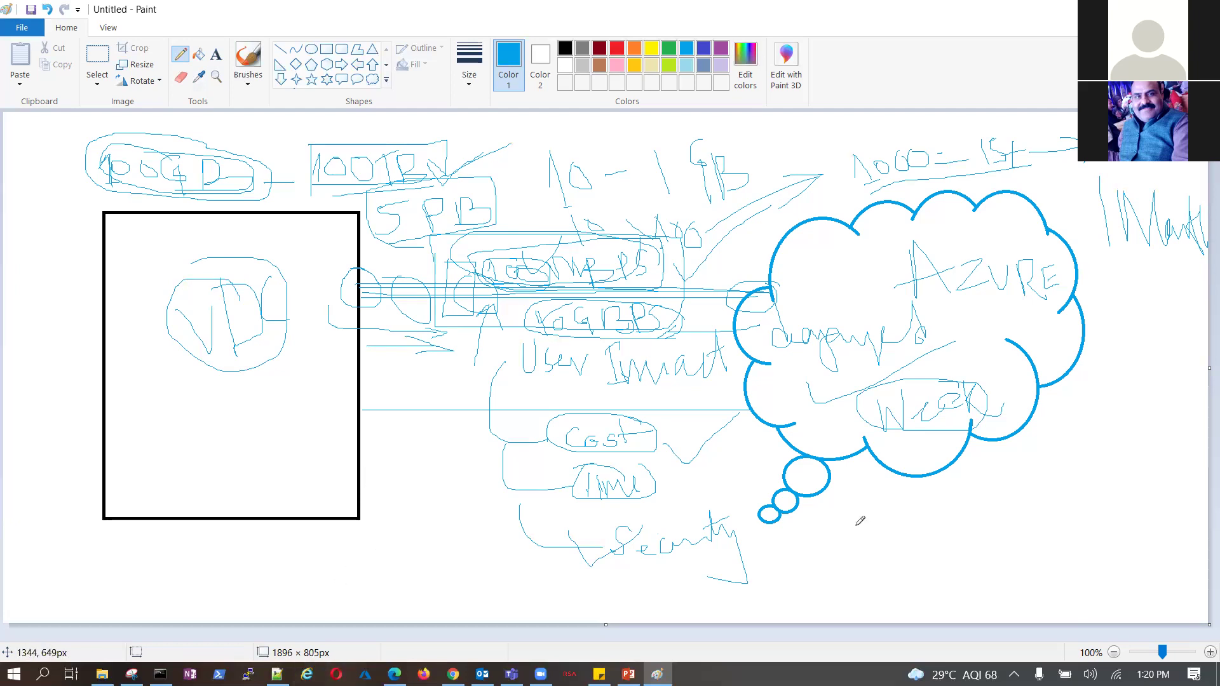
Handwrite "AZURE Export / Import" below the cloud
left_click_drag(936, 478, 936, 458)
mouse_move(698, 616)
left_mouse_down()
mouse_move(747, 613)
mouse_move(762, 562)
mouse_move(763, 603)
mouse_move(810, 565)
mouse_move(851, 604)
mouse_move(835, 578)
mouse_move(845, 594)
mouse_move(849, 564)
mouse_move(900, 578)
mouse_move(916, 542)
mouse_move(951, 579)
mouse_move(926, 600)
left_mouse_up()
mouse_move(943, 552)
left_mouse_down()
mouse_move(960, 594)
mouse_move(961, 570)
mouse_move(1002, 565)
left_mouse_up()
mouse_move(1033, 521)
left_mouse_down()
mouse_move(1044, 563)
mouse_move(1052, 532)
left_mouse_up()
left_click_drag(1085, 482, 1060, 600)
mouse_move(1103, 531)
left_mouse_down()
mouse_move(1106, 588)
mouse_move(1118, 576)
left_mouse_up()
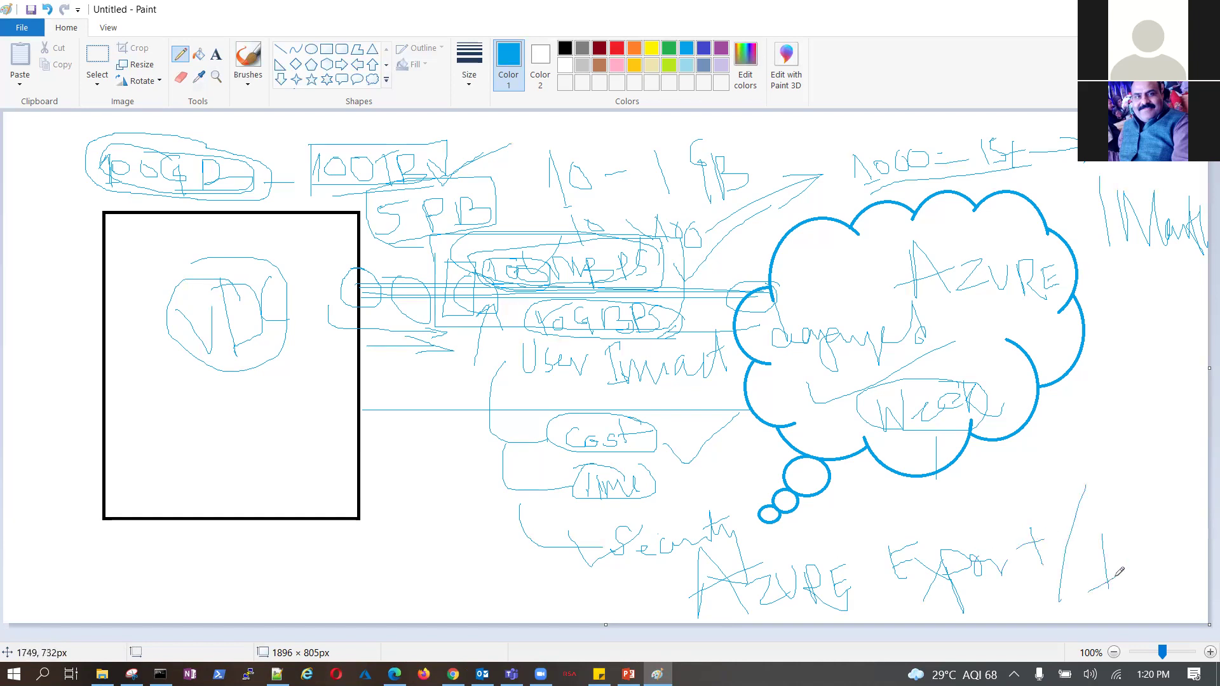
mouse_move(1097, 535)
left_mouse_down()
mouse_move(1113, 526)
mouse_move(1149, 587)
mouse_move(1200, 537)
mouse_move(1191, 570)
left_mouse_up()
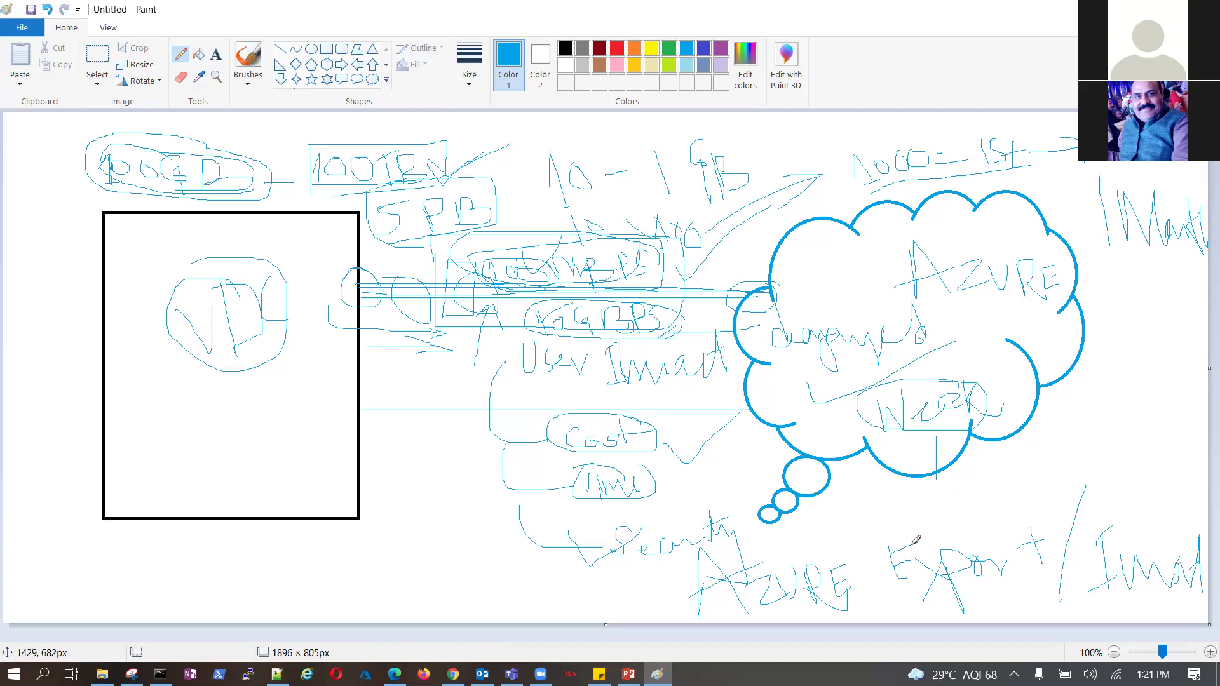
Start a new blank picture and discard the current drawing without saving it
left_click(21, 27)
left_click(23, 56)
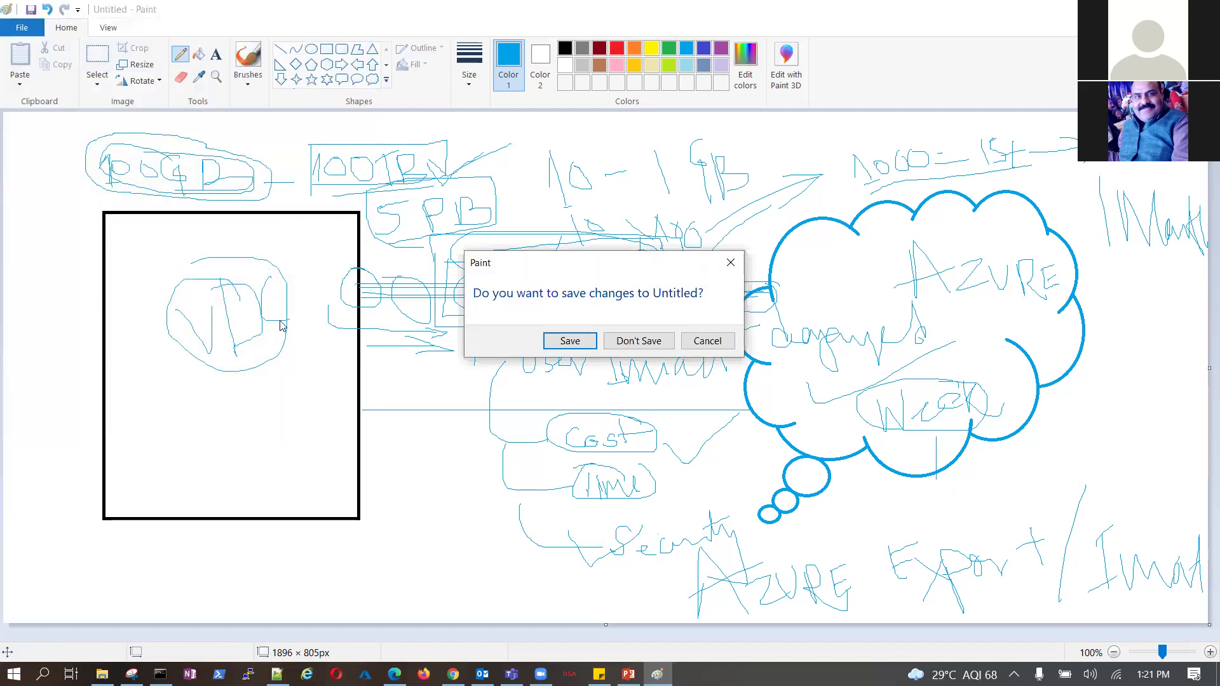
left_click(649, 347)
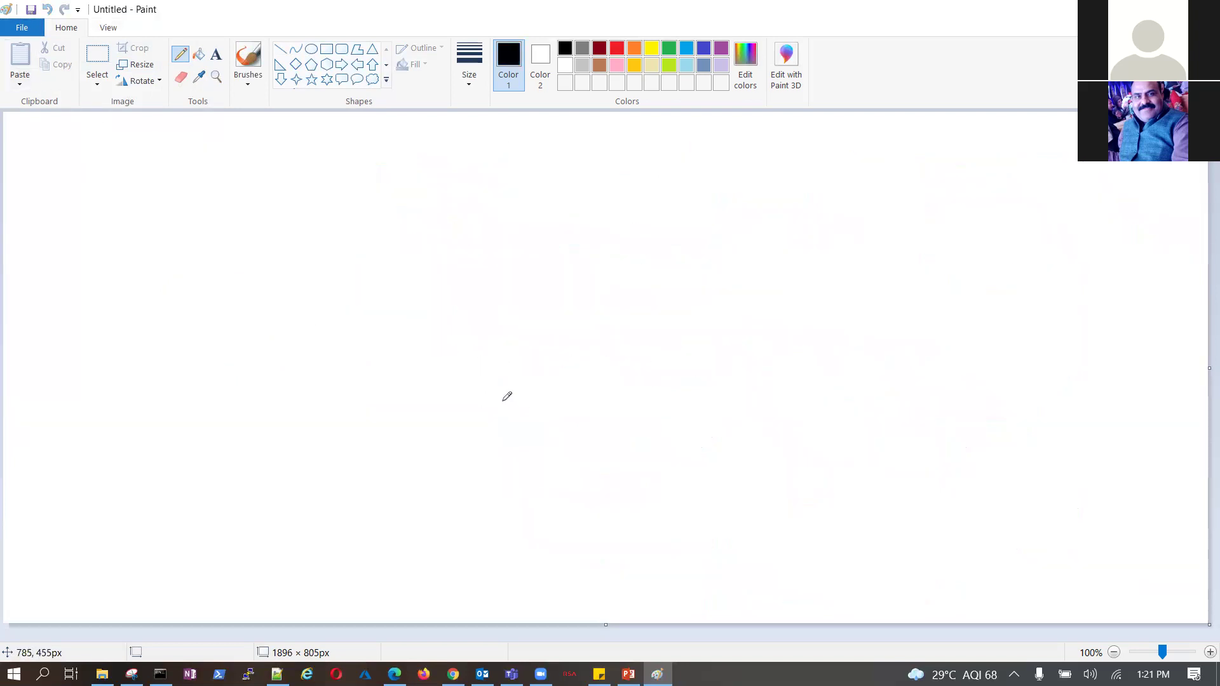
left_click(19, 27)
left_click(538, 348)
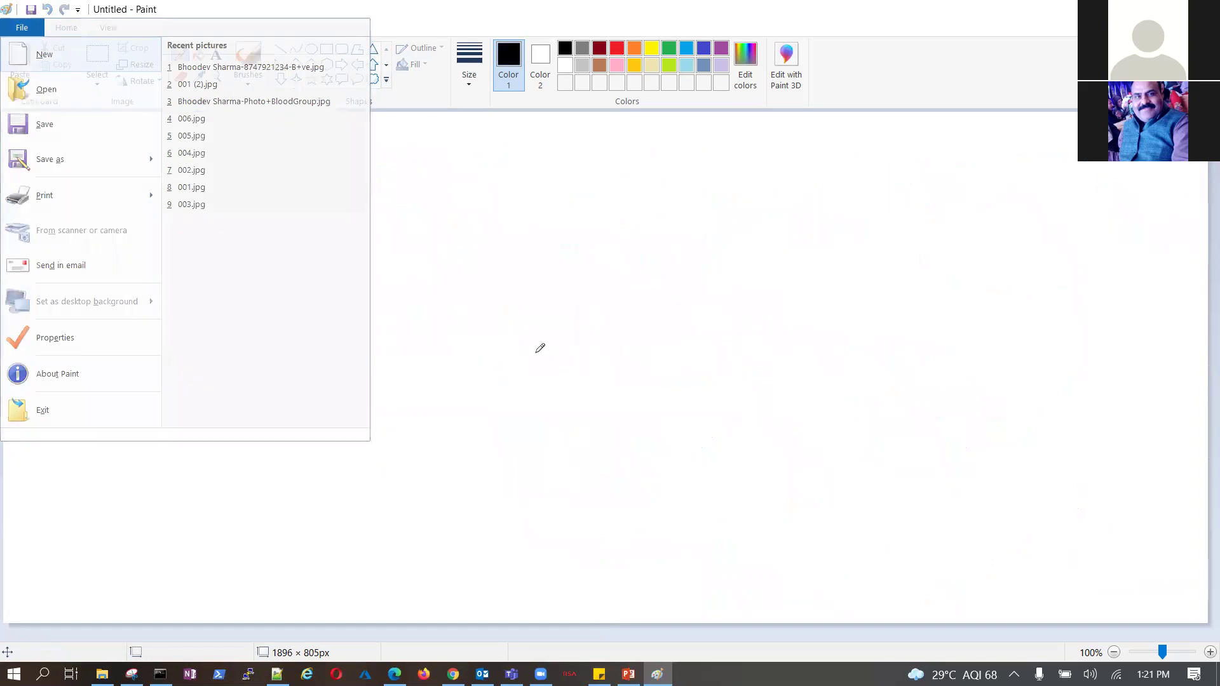
Draw a black square with a black cloud callout of about 507 × 378 px across the canvas from it
left_click(330, 53)
left_click_drag(82, 231, 287, 434)
left_click(372, 78)
left_click_drag(695, 221, 1018, 455)
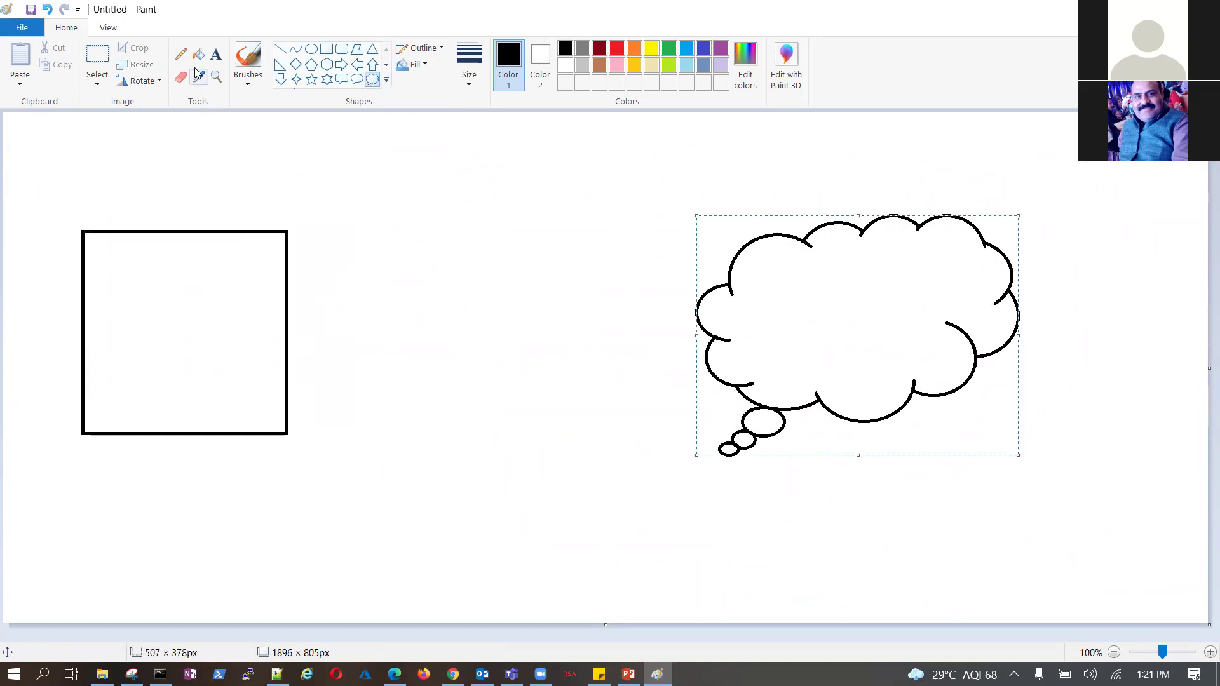
Handwrite "A/C" and "Tenant" in pencil inside the cloud and draw an arrow pointing at the cloud from above
left_click(181, 54)
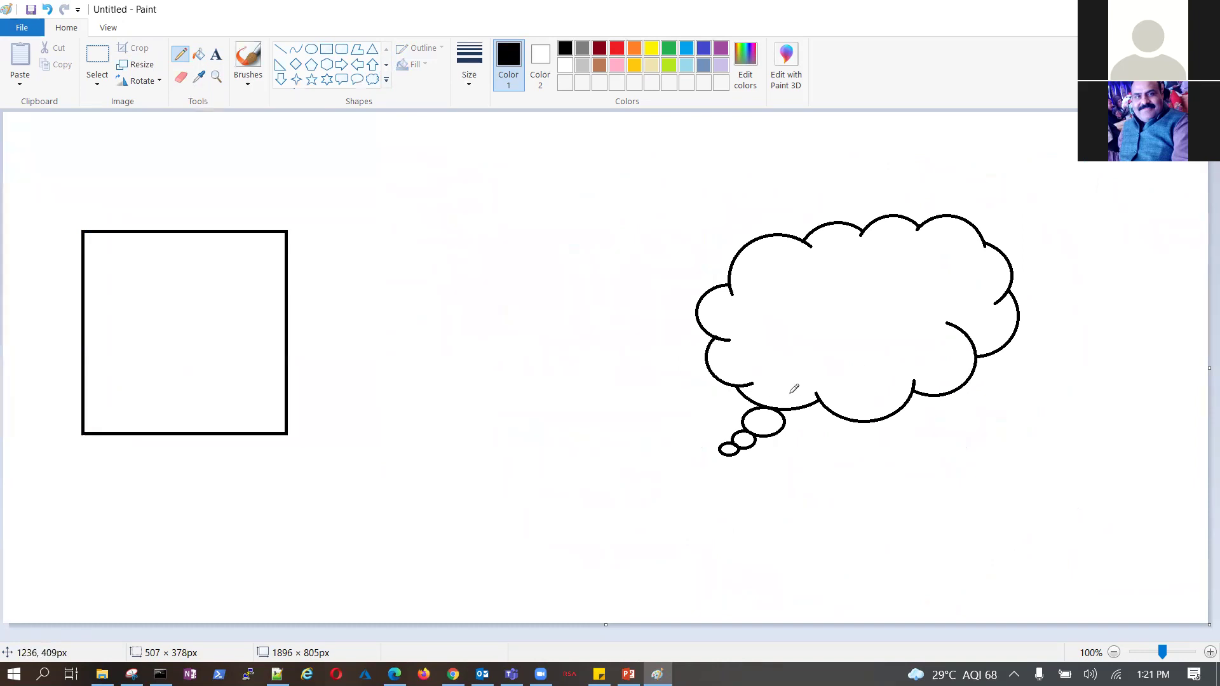
mouse_move(770, 275)
left_mouse_down()
mouse_move(770, 322)
mouse_move(798, 315)
mouse_move(801, 299)
left_mouse_up()
left_click_drag(825, 259, 808, 335)
left_click_drag(837, 289, 855, 315)
mouse_move(786, 358)
left_mouse_down()
mouse_move(801, 406)
mouse_move(802, 350)
mouse_move(864, 385)
mouse_move(933, 381)
mouse_move(939, 351)
left_mouse_up()
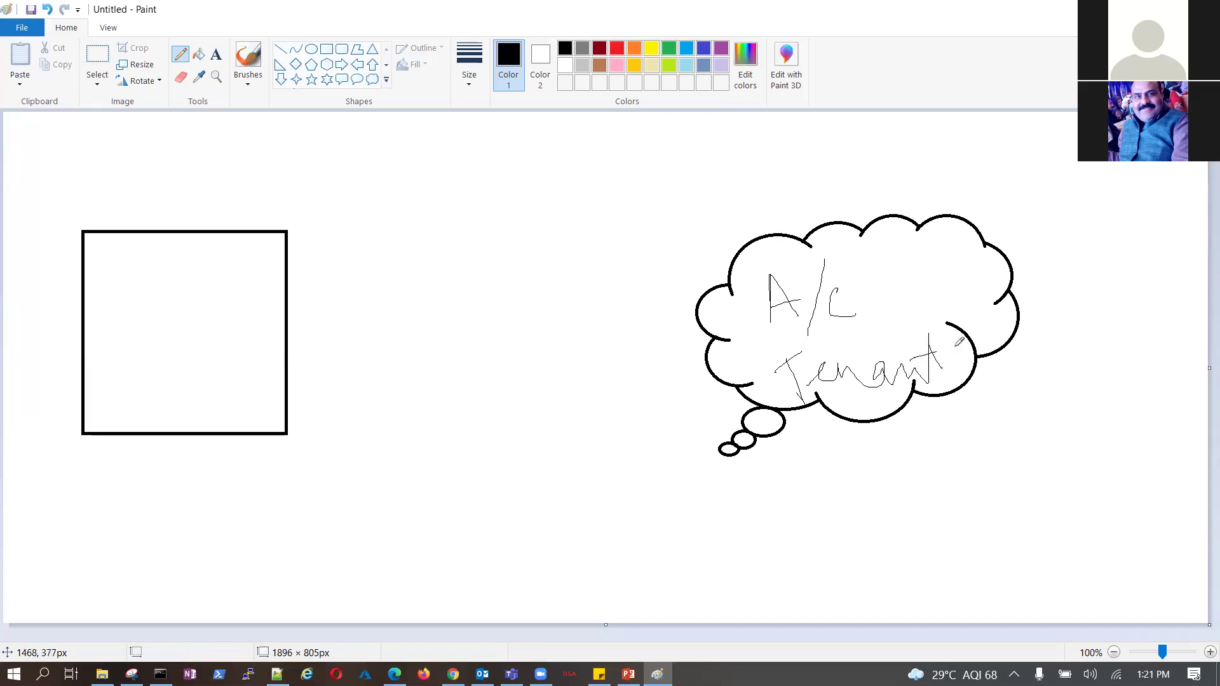
left_click_drag(794, 204, 883, 138)
Handwrite a circled "Azure" in the square and sketch small boxes over the upper edges of the square and the cloud
mouse_move(108, 346)
left_mouse_down()
mouse_move(125, 353)
mouse_move(135, 332)
mouse_move(154, 348)
mouse_move(173, 322)
mouse_move(223, 330)
mouse_move(140, 291)
mouse_move(86, 346)
mouse_move(209, 385)
mouse_move(240, 305)
mouse_move(210, 309)
left_mouse_up()
mouse_move(236, 221)
left_mouse_down()
mouse_move(236, 260)
mouse_move(268, 245)
mouse_move(268, 198)
mouse_move(240, 205)
mouse_move(235, 230)
left_mouse_up()
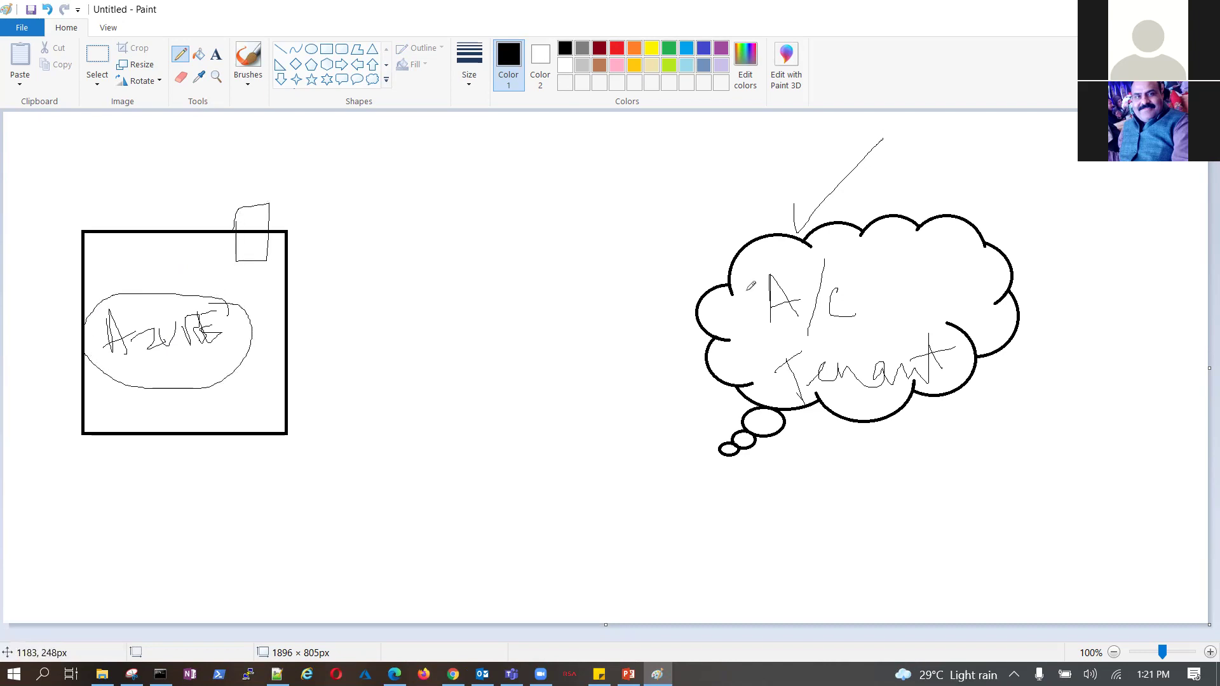
mouse_move(729, 210)
left_mouse_down()
mouse_move(752, 268)
mouse_move(792, 261)
mouse_move(785, 191)
mouse_move(720, 210)
mouse_move(738, 220)
left_mouse_up()
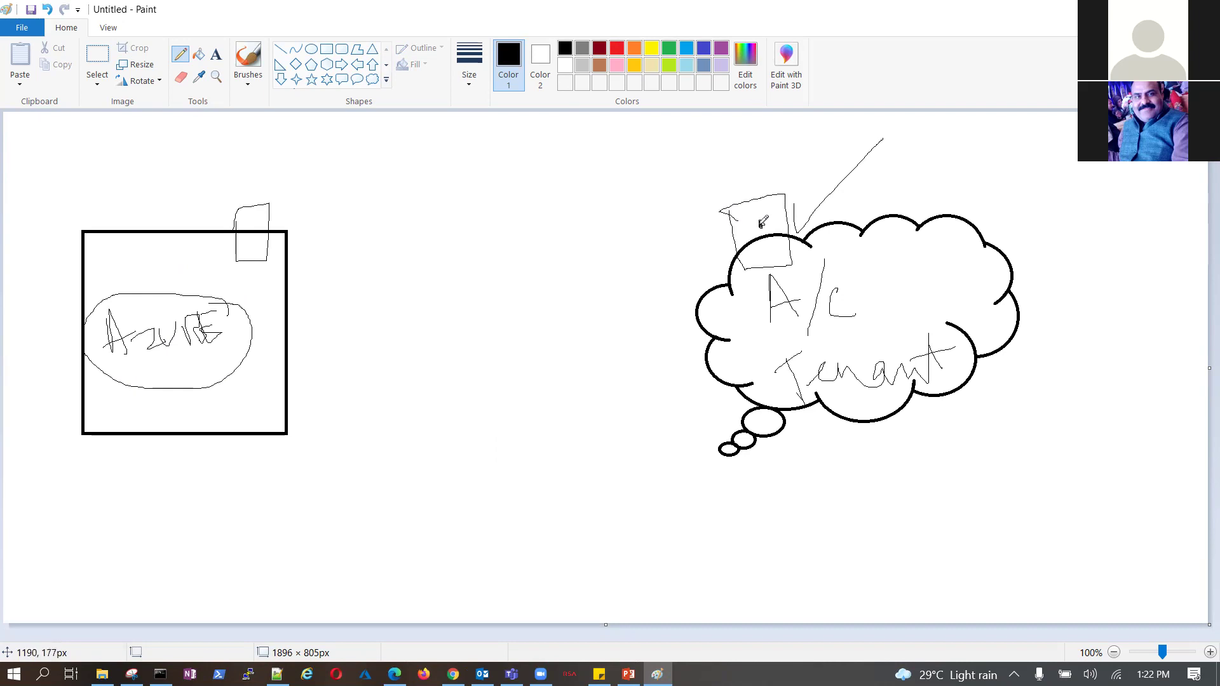
Sketch a small box above the square, handwrite "100 TB" beside the circled "Azure", and draw an empty box just outside the square
mouse_move(252, 196)
left_mouse_down()
mouse_move(257, 224)
mouse_move(245, 188)
left_mouse_up()
left_click_drag(234, 296, 238, 309)
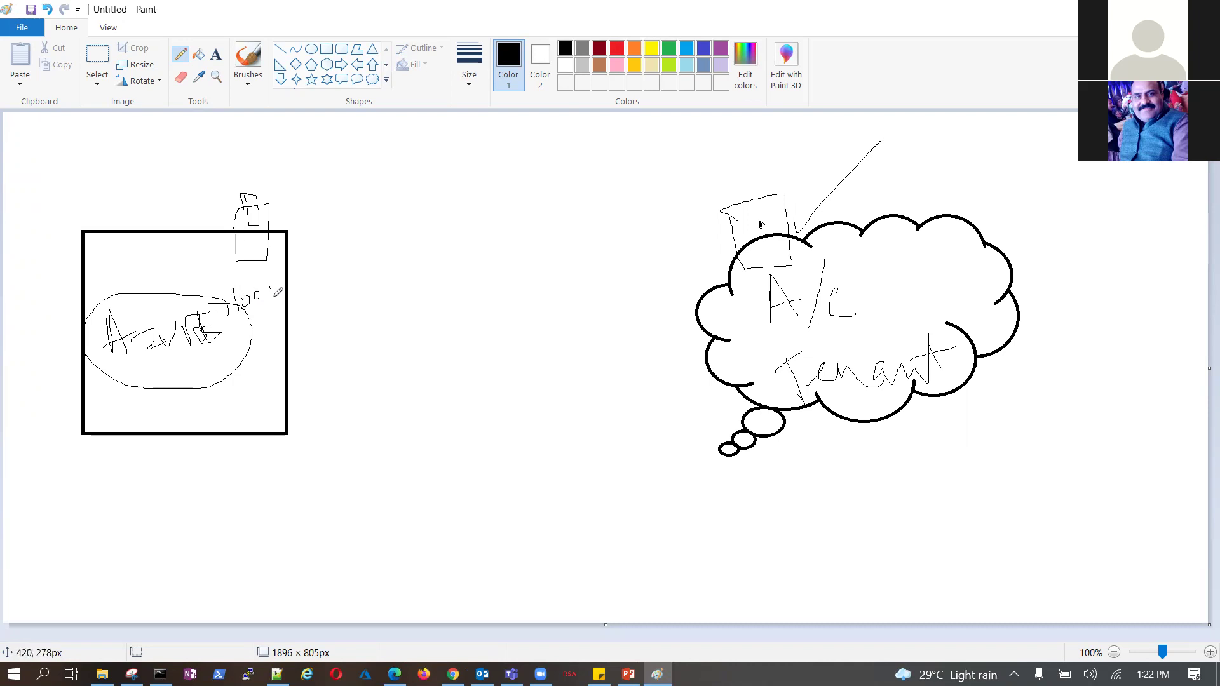
mouse_move(265, 296)
left_mouse_down()
mouse_move(296, 274)
mouse_move(298, 299)
mouse_move(321, 285)
mouse_move(290, 299)
left_mouse_up()
mouse_move(301, 346)
left_mouse_down()
mouse_move(302, 425)
mouse_move(389, 428)
mouse_move(388, 348)
mouse_move(303, 341)
left_mouse_up()
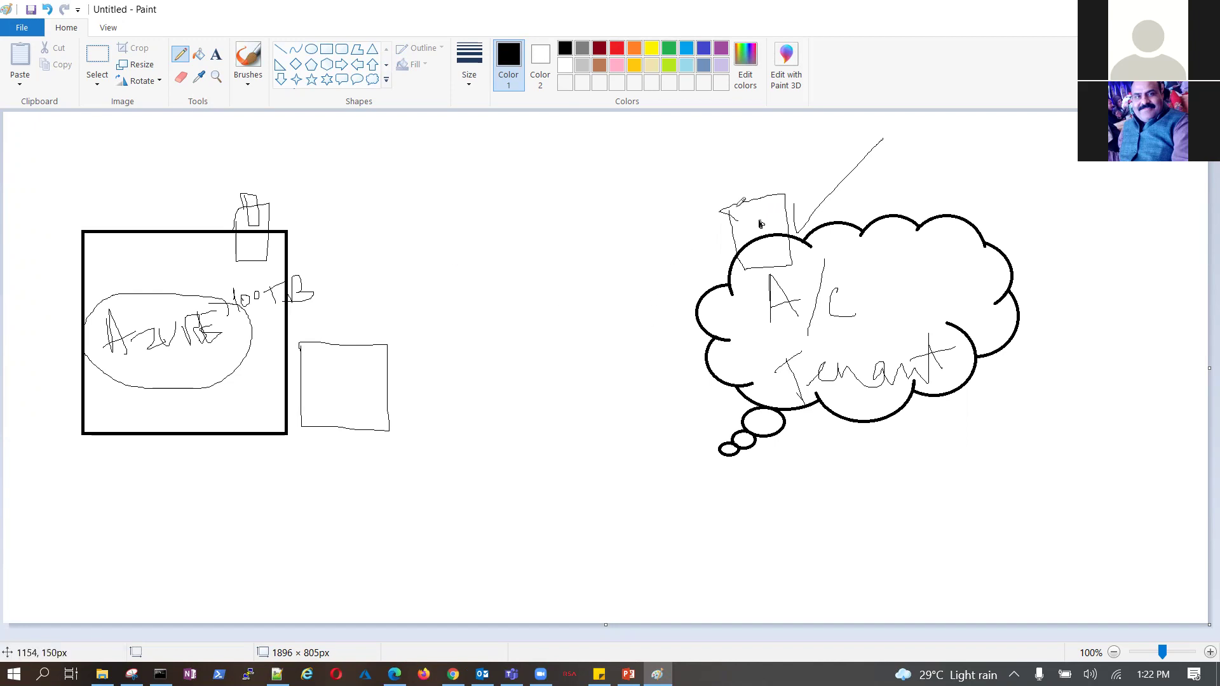
Draw a double-headed arrow between the empty box and the box on the cloud, and handwrite "Shipping" above it
mouse_move(726, 207)
left_mouse_down()
mouse_move(456, 344)
mouse_move(390, 363)
mouse_move(407, 371)
left_mouse_up()
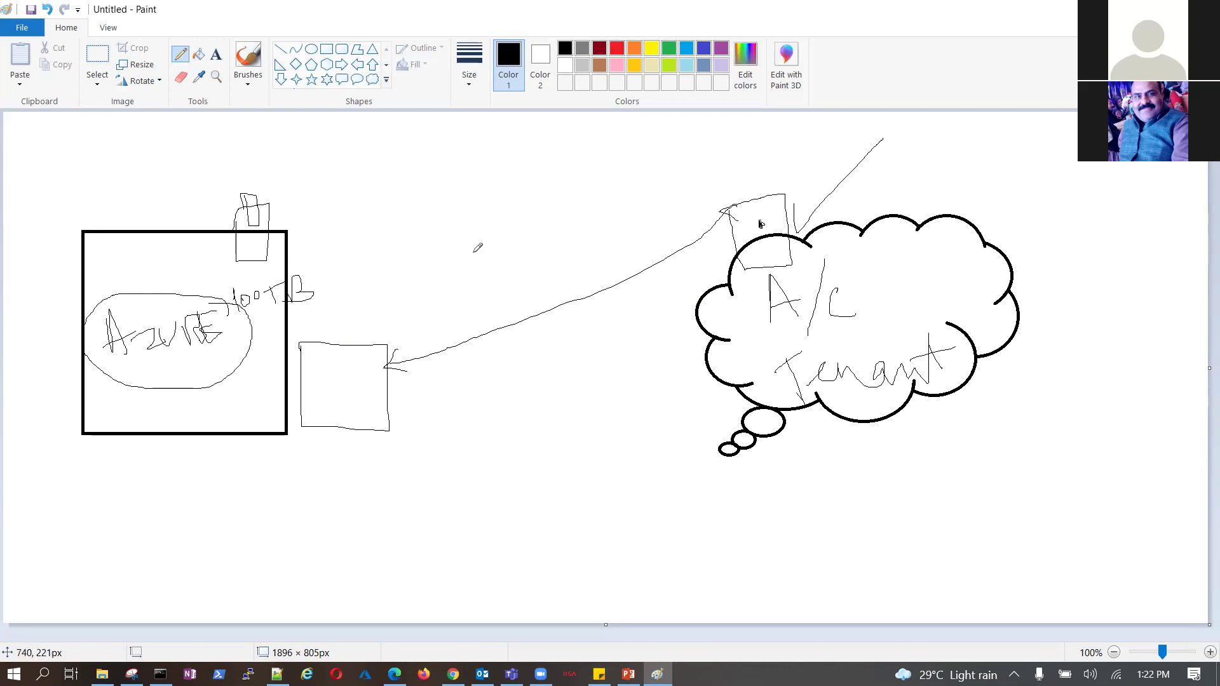
mouse_move(428, 183)
left_mouse_down()
mouse_move(438, 227)
mouse_move(489, 235)
left_mouse_up()
mouse_move(487, 173)
left_mouse_down()
mouse_move(516, 207)
mouse_move(543, 211)
mouse_move(572, 282)
left_mouse_up()
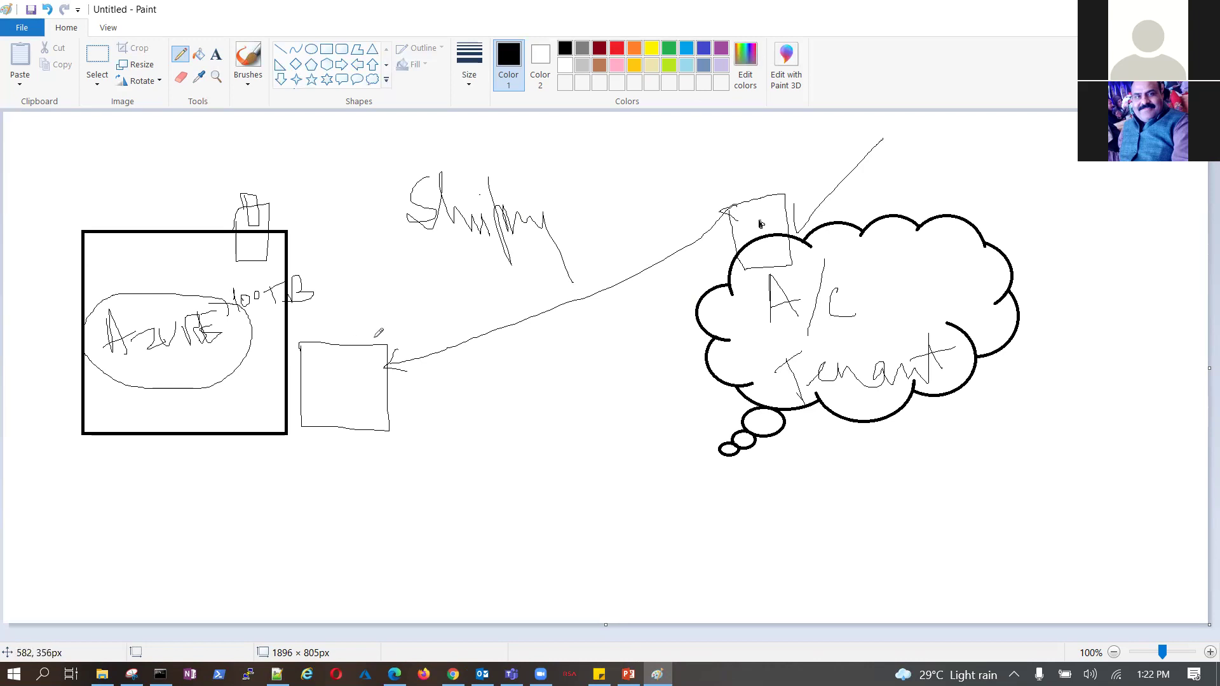
Draw arrows from "100 TB" into the outer box, handwrite a circled "100 TB" in it, and circle the box on the cloud
mouse_move(258, 306)
left_mouse_down()
mouse_move(283, 343)
mouse_move(279, 359)
mouse_move(306, 375)
mouse_move(298, 334)
mouse_move(279, 372)
left_mouse_up()
mouse_move(257, 300)
left_mouse_down()
mouse_move(241, 337)
mouse_move(262, 399)
mouse_move(334, 408)
left_mouse_up()
mouse_move(330, 366)
left_mouse_down()
mouse_move(330, 396)
mouse_move(355, 380)
mouse_move(363, 392)
mouse_move(362, 374)
mouse_move(323, 386)
left_mouse_up()
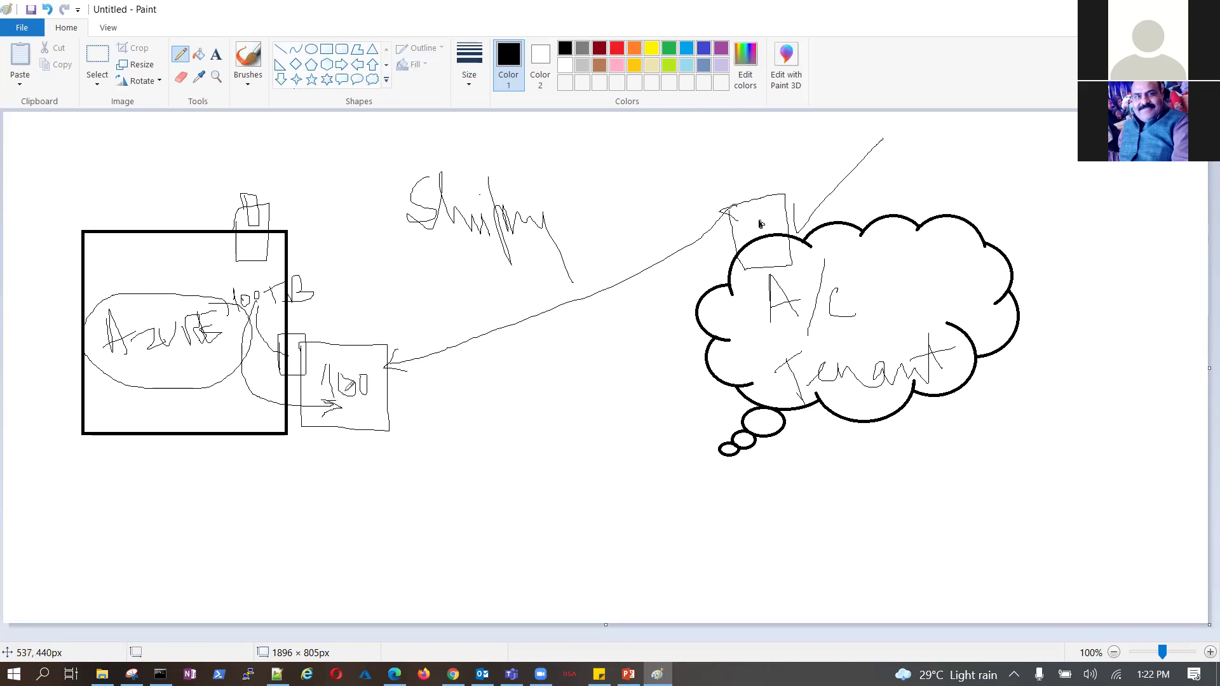
mouse_move(381, 357)
left_mouse_down()
mouse_move(381, 384)
mouse_move(407, 360)
mouse_move(410, 380)
mouse_move(384, 389)
mouse_move(332, 342)
mouse_move(348, 421)
mouse_move(413, 349)
mouse_move(356, 337)
left_mouse_up()
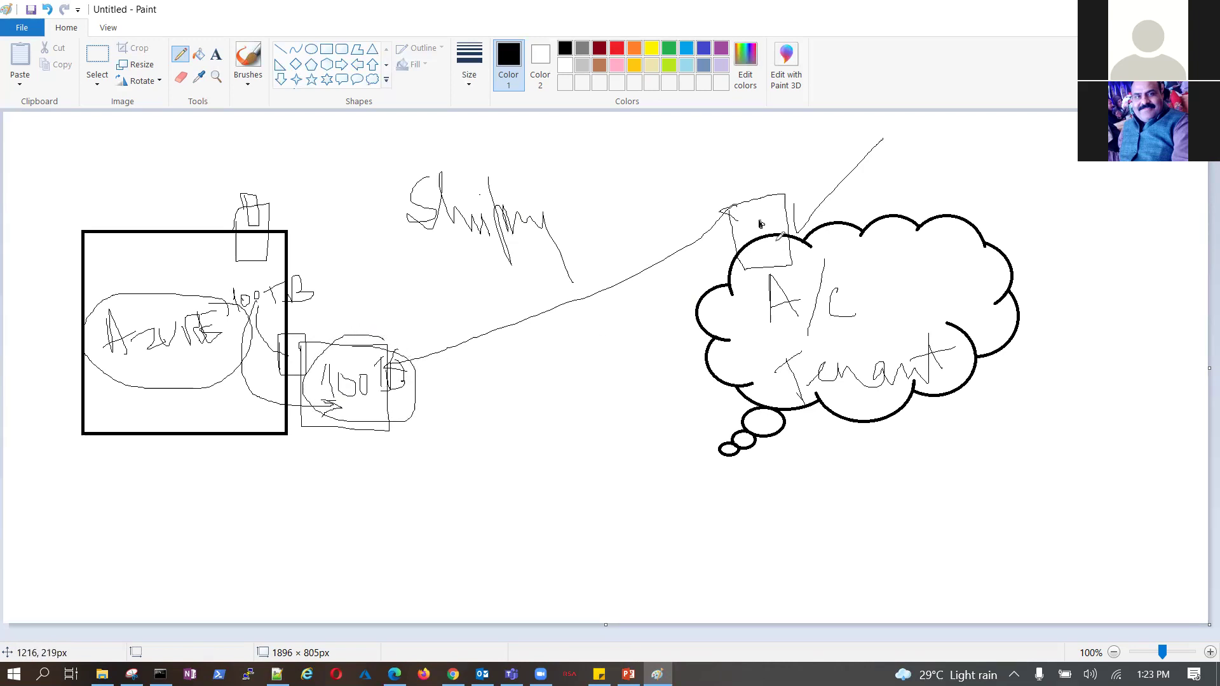
mouse_move(783, 224)
left_mouse_down()
mouse_move(766, 197)
mouse_move(729, 234)
mouse_move(790, 257)
mouse_move(792, 217)
left_mouse_up()
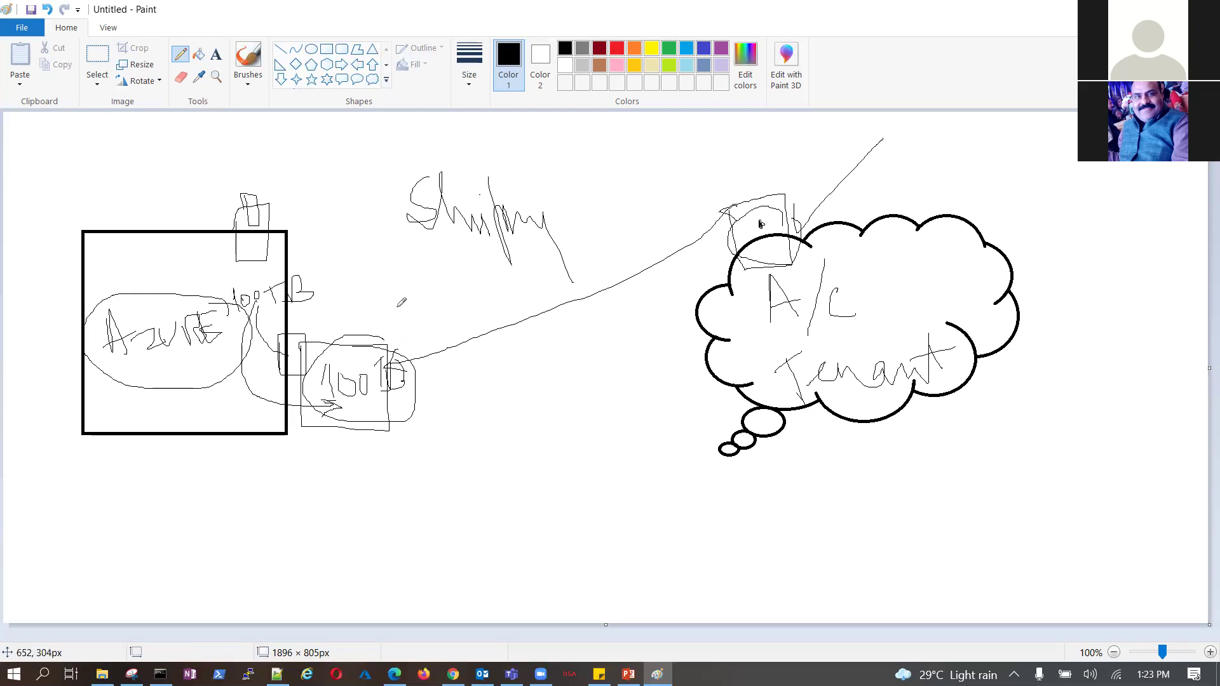
Handwrite "$100" and "$1000" above "Shipping" with a joining line, and draw a horizontal link line from the square towards the cloud
mouse_move(527, 137)
left_mouse_down()
mouse_move(527, 164)
mouse_move(538, 144)
mouse_move(567, 143)
mouse_move(505, 141)
mouse_move(493, 167)
mouse_move(508, 142)
mouse_move(506, 181)
mouse_move(669, 157)
left_mouse_up()
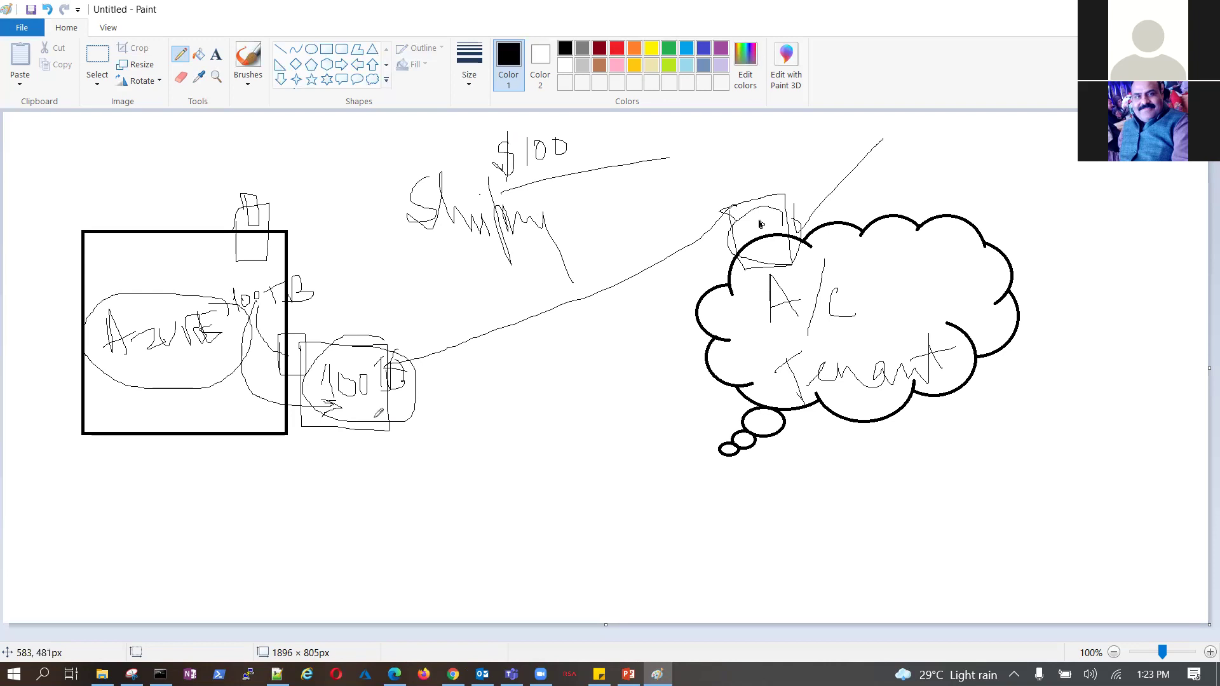
left_click_drag(279, 270, 630, 276)
mouse_move(714, 137)
left_mouse_down()
mouse_move(713, 170)
mouse_move(738, 147)
mouse_move(804, 152)
mouse_move(767, 141)
mouse_move(679, 147)
mouse_move(682, 196)
left_mouse_up()
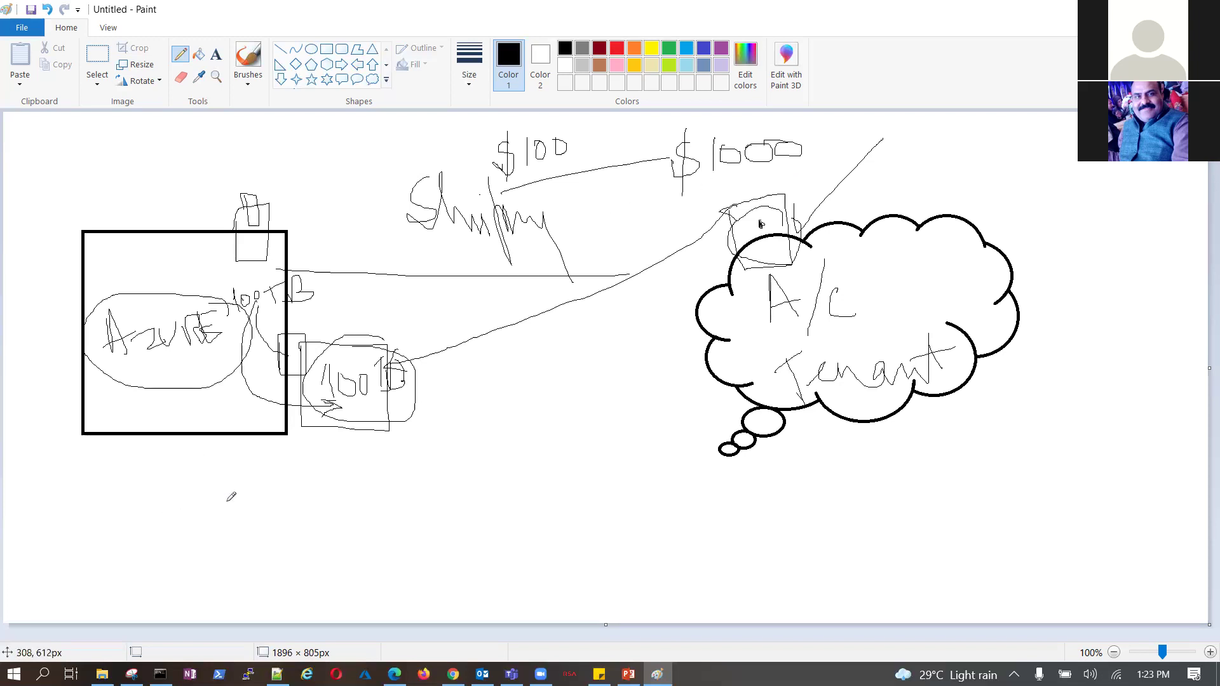
Draw an arrow leading out of the 100 TB box, and complete the network link to the cloud with a small box and arrow on it
mouse_move(389, 414)
left_mouse_down()
mouse_move(398, 448)
mouse_move(491, 450)
mouse_move(459, 465)
left_mouse_up()
mouse_move(422, 267)
left_mouse_down()
mouse_move(422, 292)
mouse_move(476, 272)
mouse_move(420, 260)
left_mouse_up()
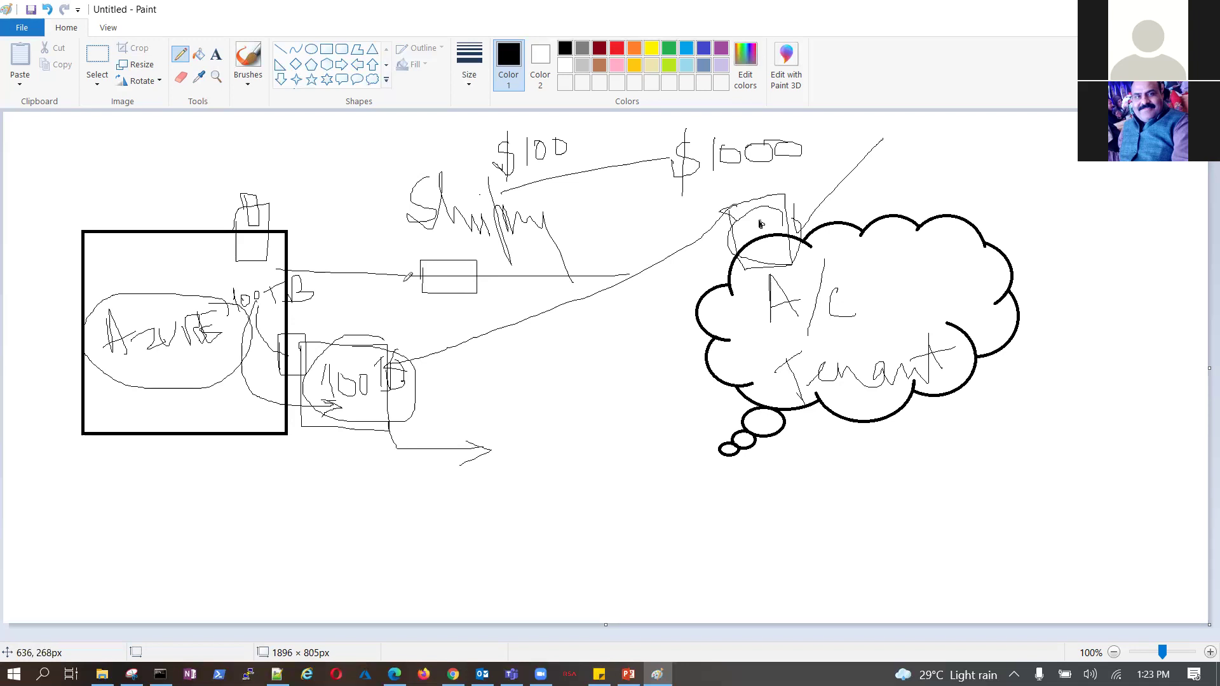
left_click_drag(374, 288, 526, 290)
left_click_drag(526, 291, 495, 303)
left_click_drag(286, 287, 733, 282)
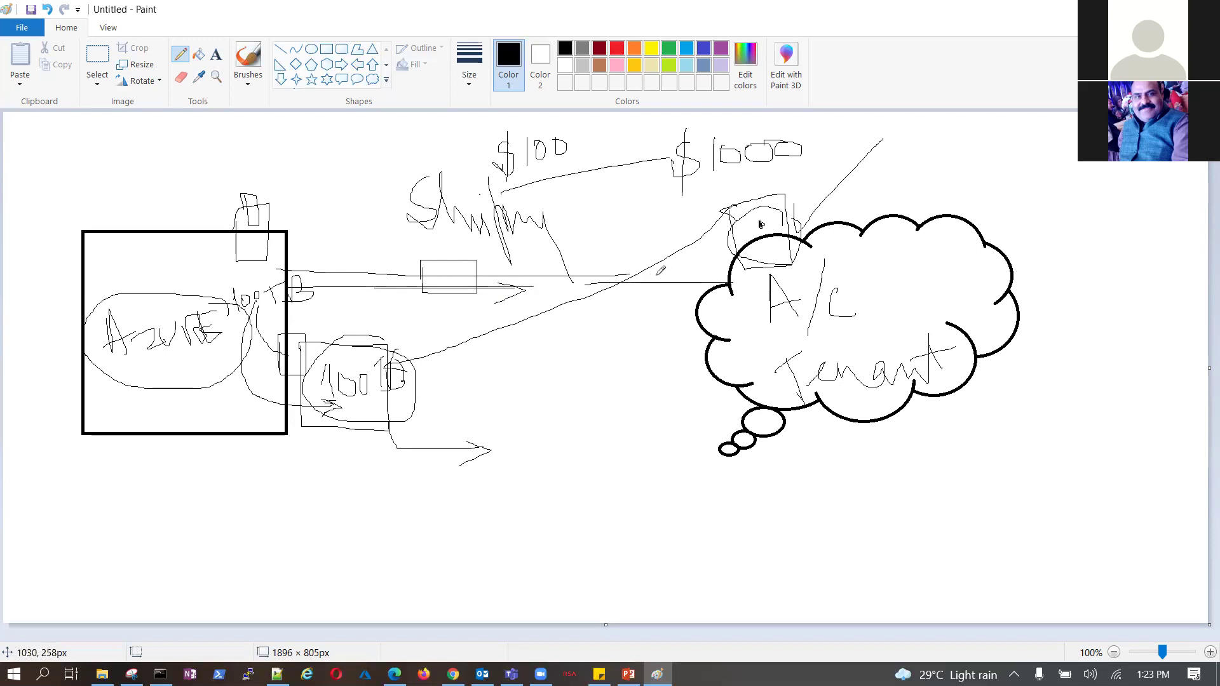
left_click_drag(631, 277, 731, 276)
Mark around the 100 TB box and handwrite "File" and an underlined "Solution" beside it
mouse_move(310, 445)
left_mouse_down()
mouse_move(414, 389)
mouse_move(392, 322)
mouse_move(320, 333)
mouse_move(314, 431)
left_mouse_up()
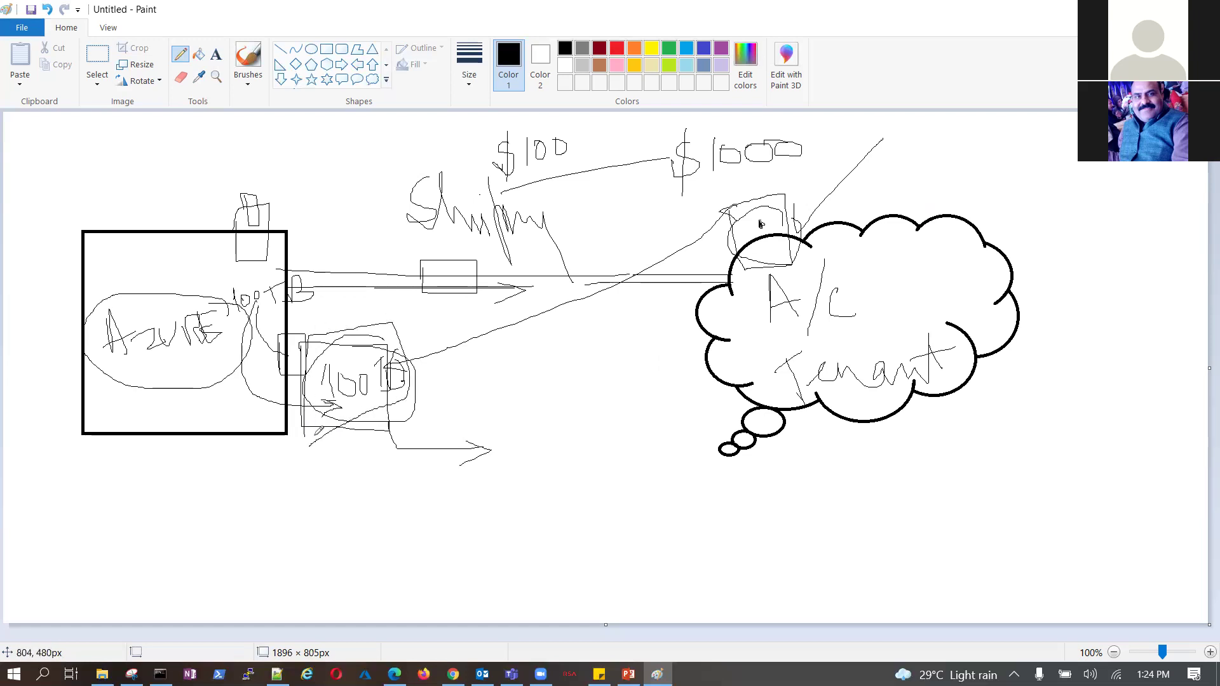
mouse_move(511, 384)
left_mouse_down()
mouse_move(484, 415)
mouse_move(544, 399)
mouse_move(594, 425)
mouse_move(618, 415)
mouse_move(603, 389)
mouse_move(621, 429)
mouse_move(645, 413)
mouse_move(693, 442)
left_mouse_up()
mouse_move(452, 318)
left_mouse_down()
mouse_move(470, 358)
mouse_move(478, 335)
mouse_move(494, 353)
mouse_move(527, 323)
left_mouse_up()
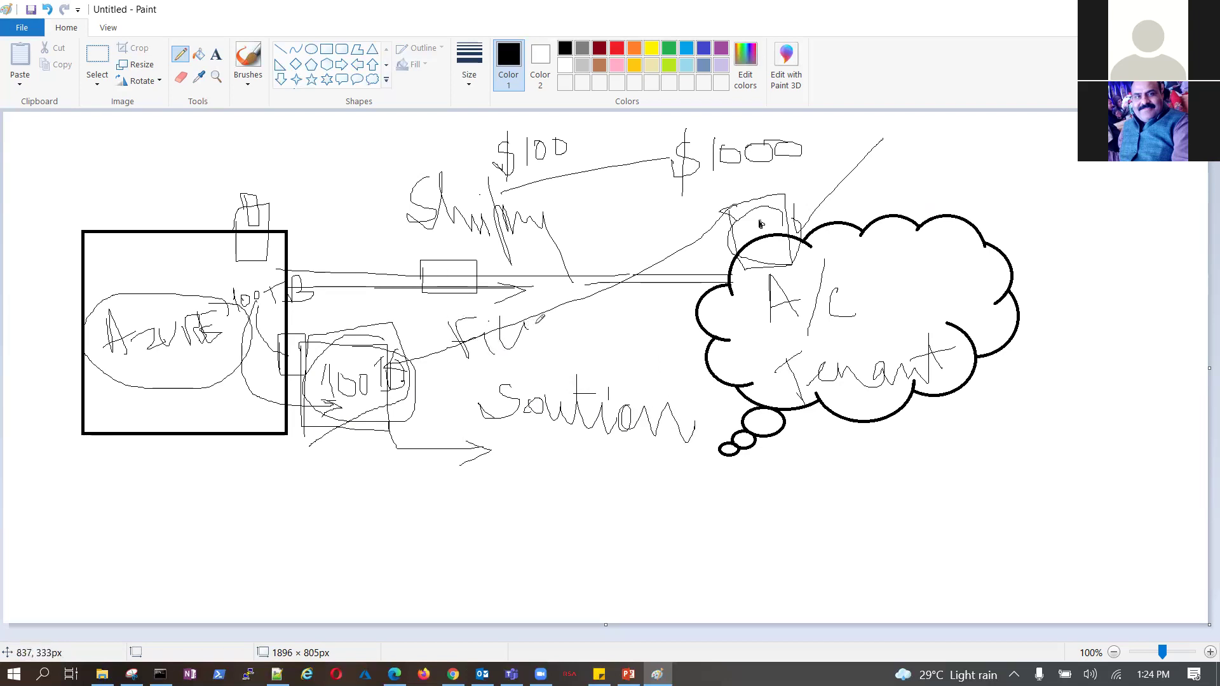
left_click_drag(502, 434, 685, 433)
Draw a line from the 100 TB box to a handwritten "Ex/Imp", followed by a dash and "Best Solution" with its last word underlined
mouse_move(366, 411)
left_mouse_down()
mouse_move(468, 497)
mouse_move(488, 484)
mouse_move(519, 495)
mouse_move(506, 506)
left_mouse_up()
mouse_move(548, 472)
left_mouse_down()
mouse_move(529, 537)
mouse_move(556, 534)
mouse_move(569, 494)
mouse_move(603, 559)
mouse_move(610, 530)
mouse_move(736, 530)
mouse_move(788, 552)
left_mouse_up()
mouse_move(795, 505)
left_mouse_down()
mouse_move(788, 540)
mouse_move(867, 545)
mouse_move(899, 561)
mouse_move(904, 532)
left_mouse_up()
mouse_move(978, 503)
left_mouse_down()
mouse_move(987, 540)
mouse_move(1004, 537)
mouse_move(1027, 502)
mouse_move(1031, 541)
left_mouse_up()
mouse_move(1047, 502)
left_mouse_down()
mouse_move(1053, 545)
mouse_move(1052, 516)
mouse_move(1080, 539)
mouse_move(1098, 527)
left_mouse_up()
left_click_drag(1020, 581, 1108, 554)
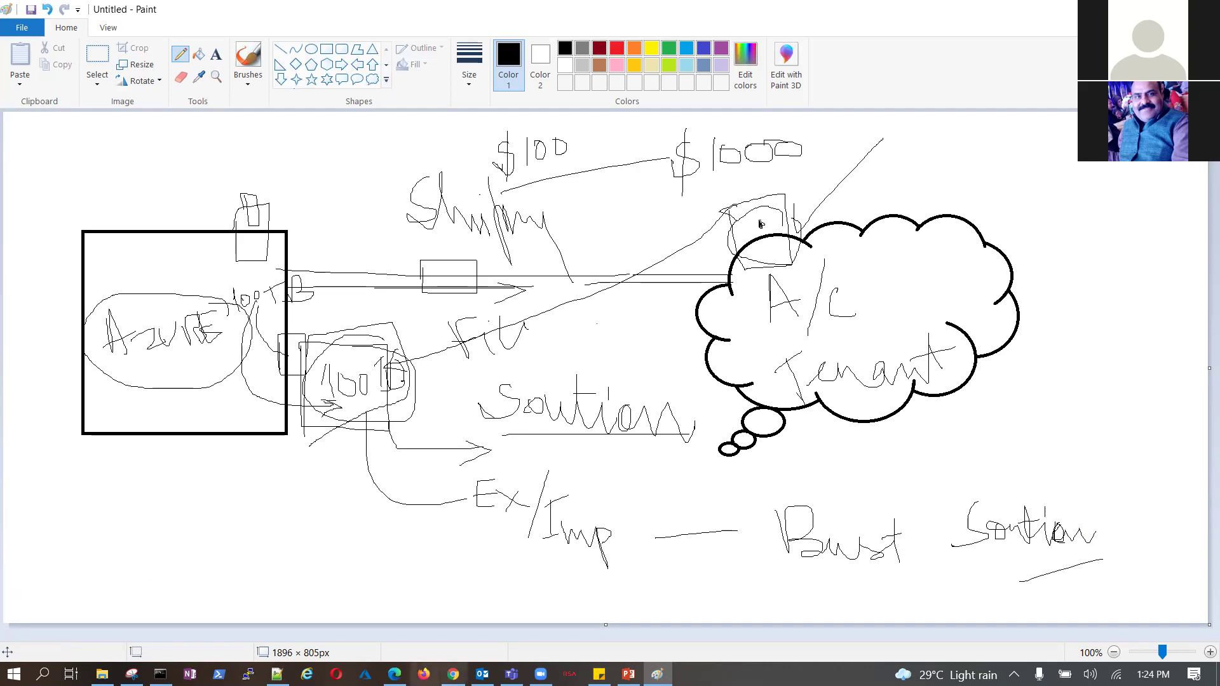
Switch to Chrome and examine the title of the Microsoft Docs article on importing data to Azure Files, highlighting its wording
mouse_move(453, 673)
left_click(445, 638)
scroll(686, 340, "up", 20)
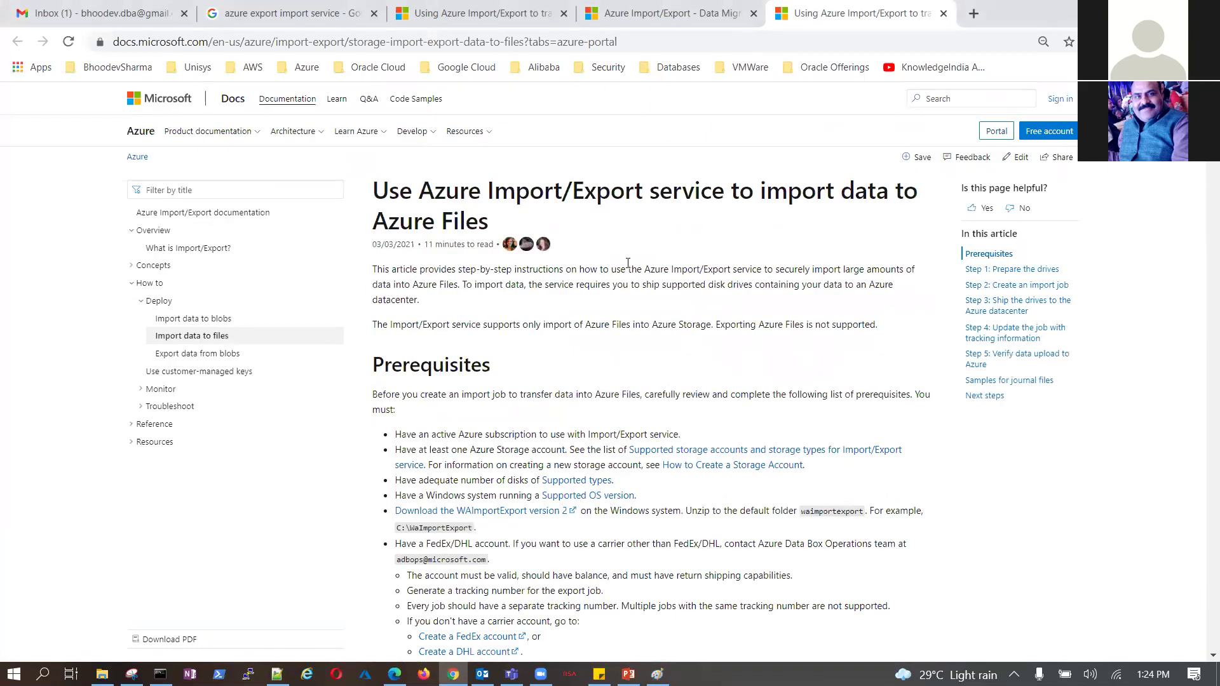
left_click_drag(413, 196, 914, 226)
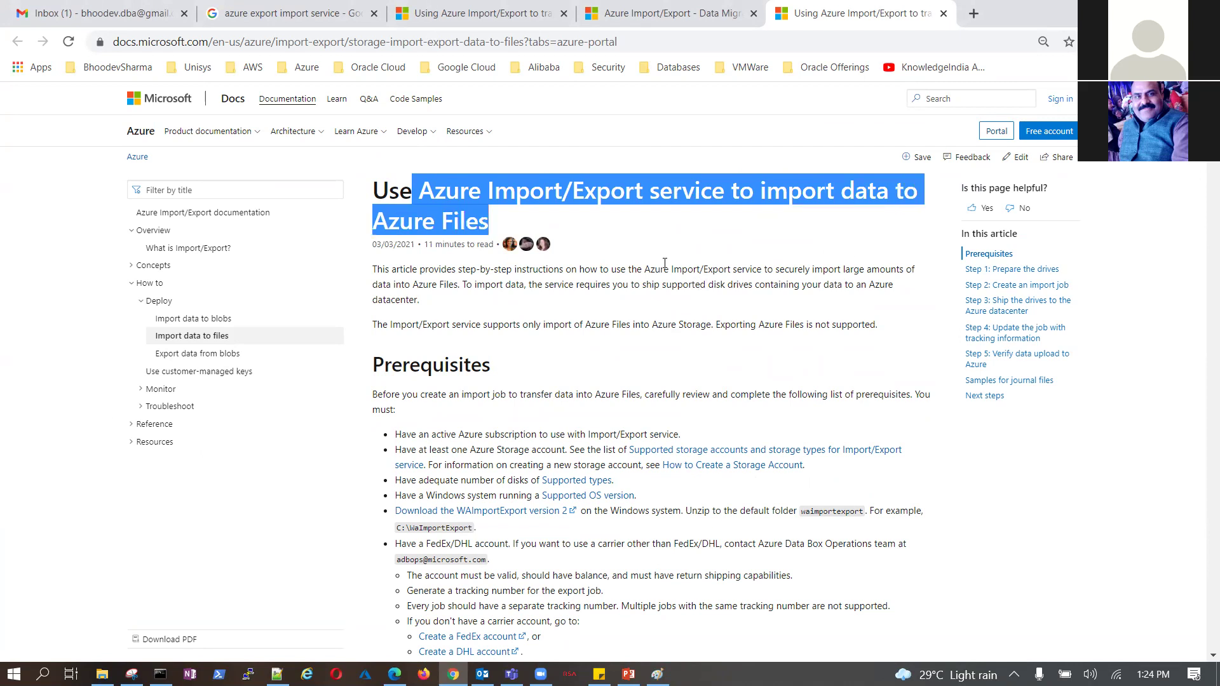
left_click(494, 225)
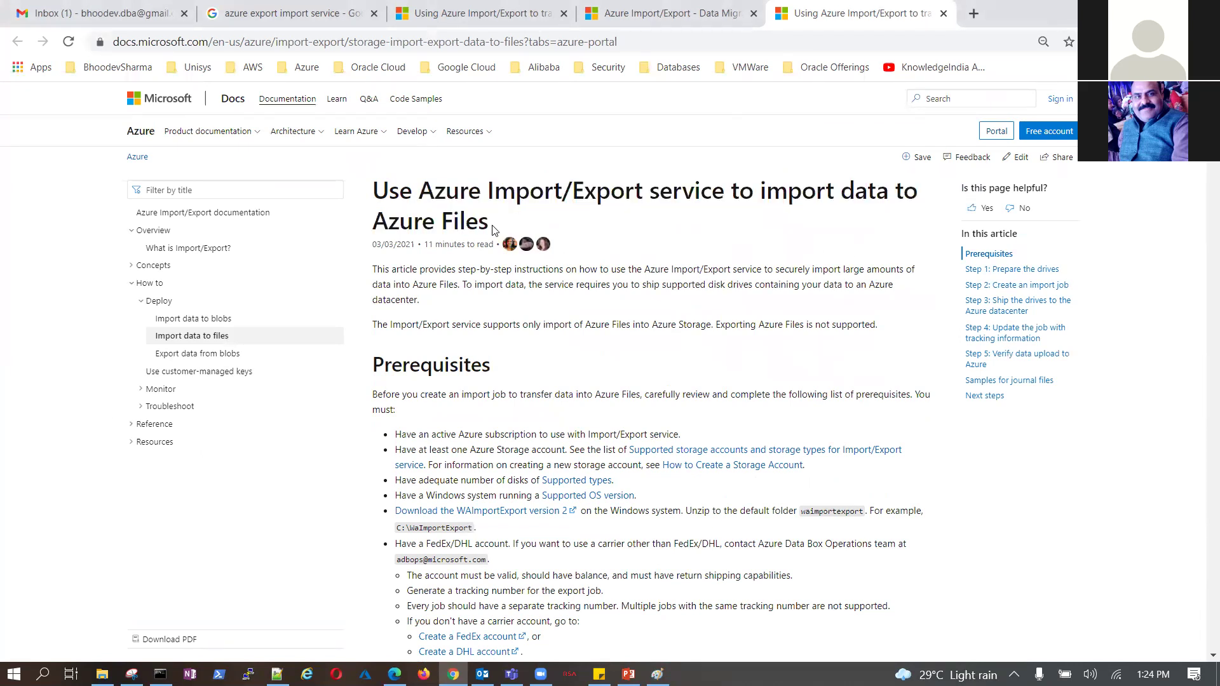
left_click_drag(490, 224, 372, 196)
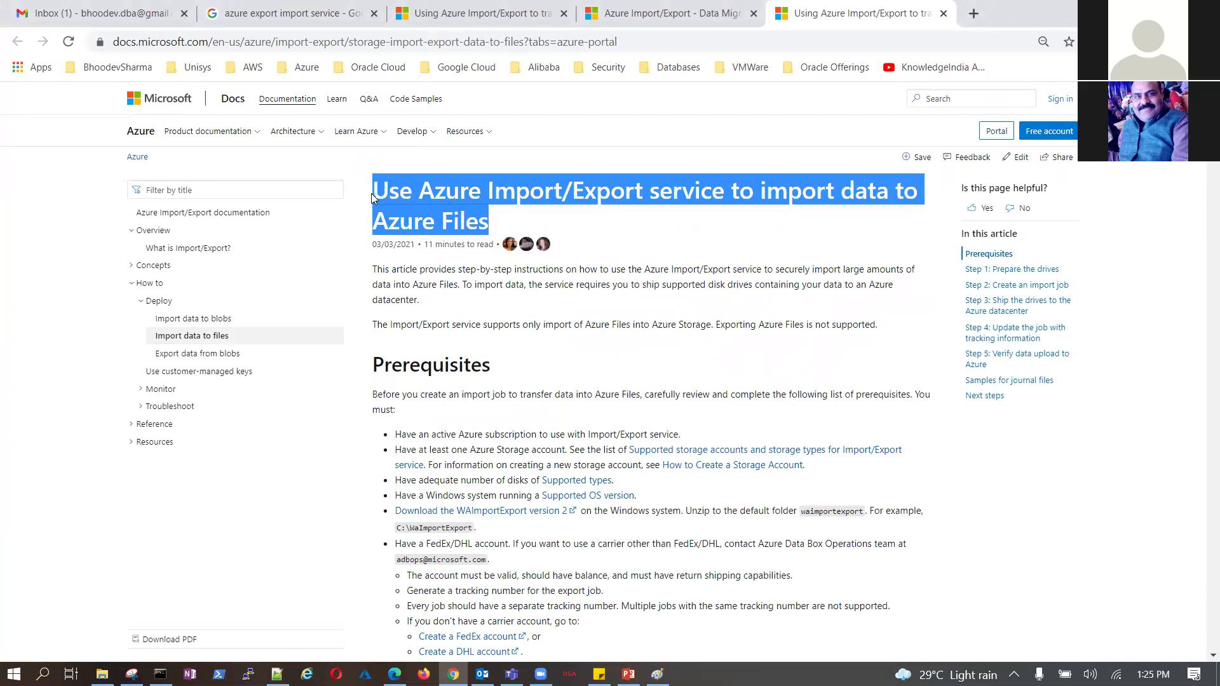
left_click(510, 203)
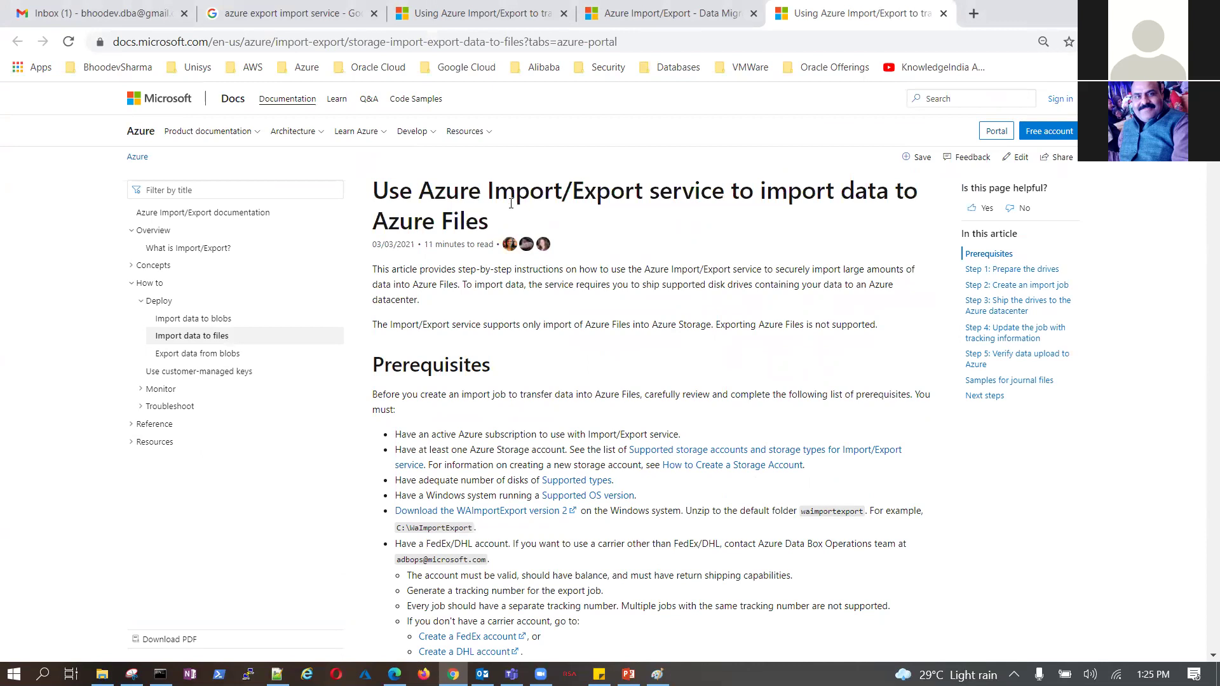
left_click_drag(489, 192, 929, 218)
left_click(654, 227)
left_click_drag(486, 221, 374, 190)
Return to Paint and handwrite a circled "Unst" and "Objct" above the square, plus "ob" and an underlined, circled "ohd" below it
left_click(657, 673)
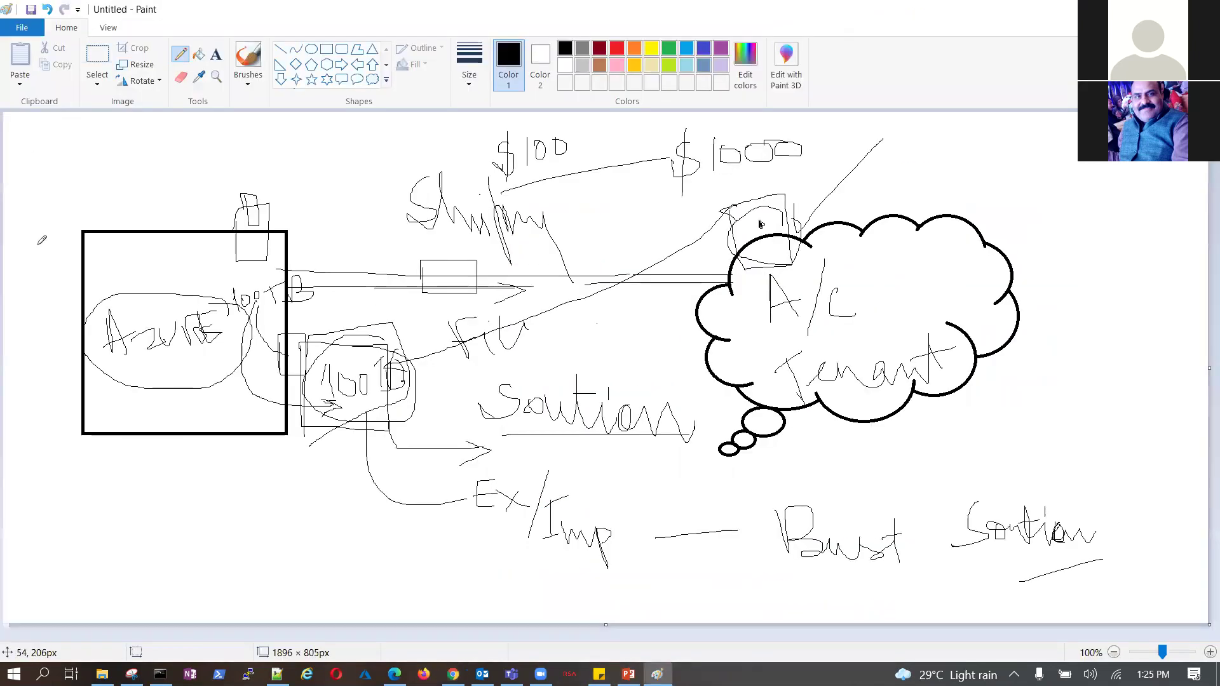
mouse_move(24, 160)
left_mouse_down()
mouse_move(32, 220)
mouse_move(51, 169)
mouse_move(71, 233)
mouse_move(113, 213)
mouse_move(157, 213)
mouse_move(151, 194)
left_mouse_up()
mouse_move(254, 173)
left_mouse_down()
mouse_move(273, 200)
mouse_move(337, 178)
mouse_move(351, 227)
left_mouse_up()
mouse_move(336, 178)
left_mouse_down()
mouse_move(349, 170)
mouse_move(397, 202)
mouse_move(425, 182)
left_mouse_up()
mouse_move(33, 528)
left_mouse_down()
mouse_move(42, 554)
mouse_move(56, 540)
left_mouse_up()
mouse_move(58, 503)
left_mouse_down()
mouse_move(59, 550)
mouse_move(174, 547)
mouse_move(205, 510)
mouse_move(226, 539)
left_mouse_up()
left_click_drag(133, 573, 254, 559)
mouse_move(235, 512)
left_mouse_down()
mouse_move(134, 486)
mouse_move(241, 578)
mouse_move(152, 481)
left_mouse_up()
mouse_move(33, 469)
left_mouse_down()
mouse_move(51, 501)
mouse_move(113, 458)
left_mouse_up()
mouse_move(157, 230)
left_mouse_down()
mouse_move(102, 156)
mouse_move(33, 160)
mouse_move(5, 219)
mouse_move(55, 231)
left_mouse_up()
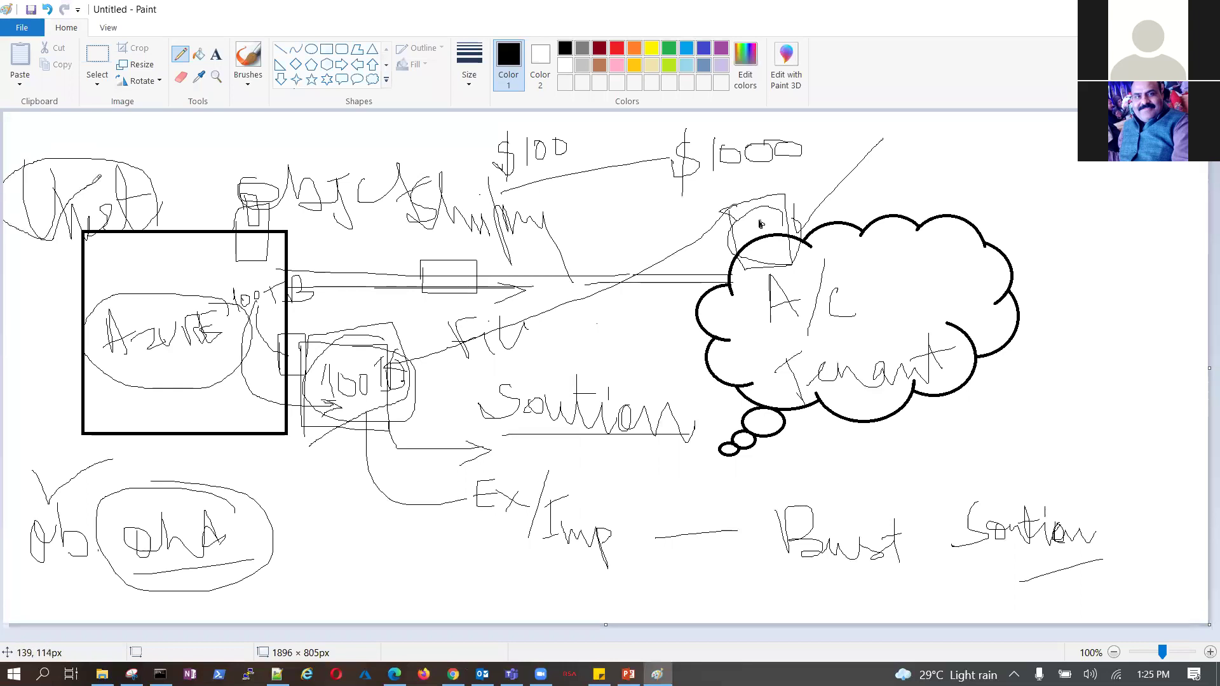
Handwrite an underlined "One" and "Table" near the cloud, draw an arrow up to "Table", and circle the 100 TB box again
mouse_move(937, 150)
left_mouse_down()
mouse_move(992, 150)
mouse_move(1016, 172)
mouse_move(1035, 152)
mouse_move(1070, 153)
mouse_move(1125, 177)
left_mouse_up()
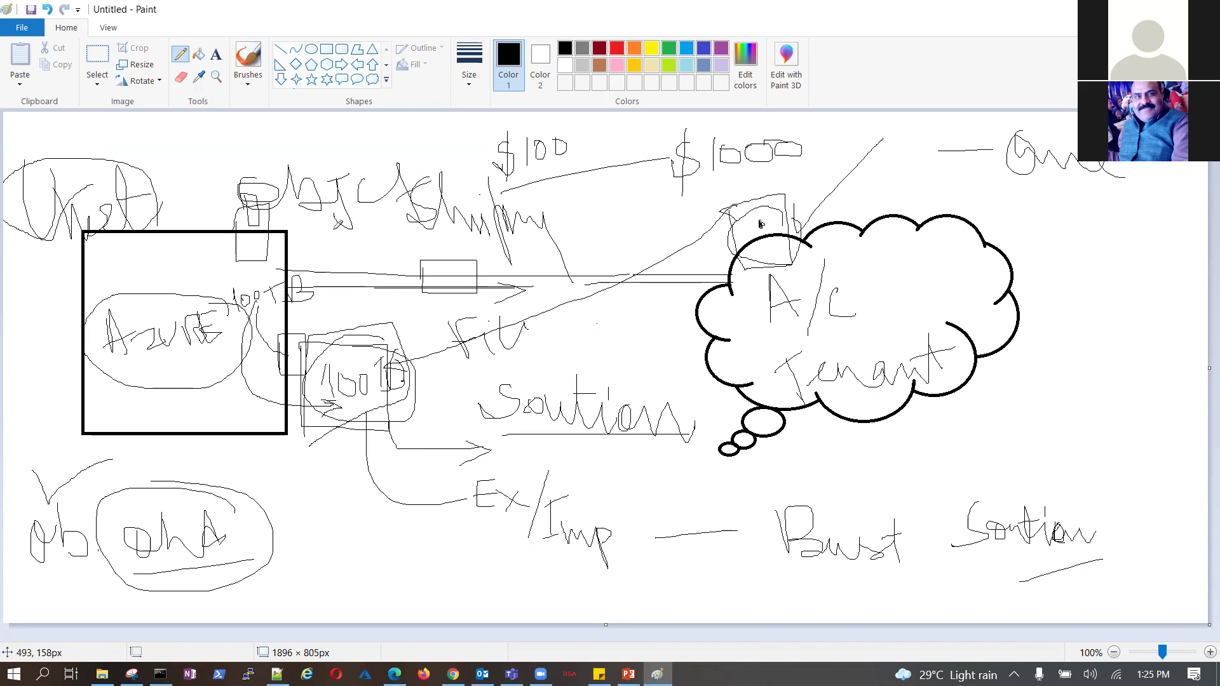
left_click_drag(308, 187, 457, 163)
left_click_drag(1011, 189, 1135, 186)
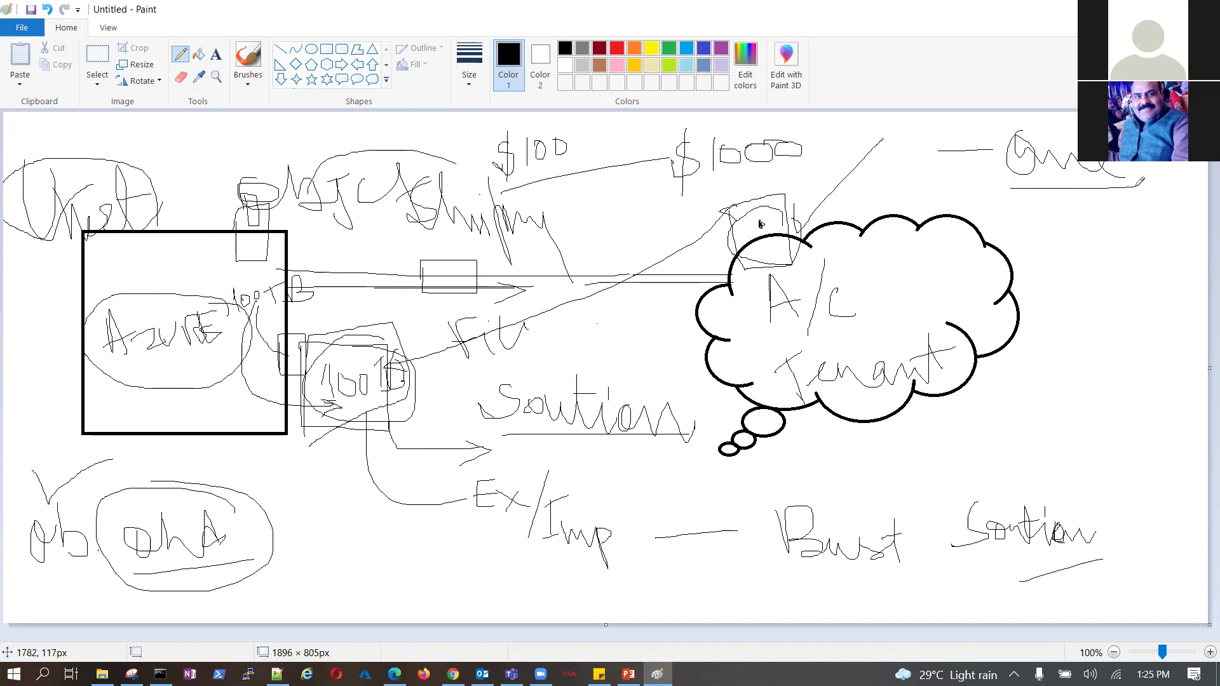
mouse_move(974, 208)
left_mouse_down()
mouse_move(1032, 240)
mouse_move(1073, 292)
left_mouse_up()
mouse_move(1044, 240)
left_mouse_down()
mouse_move(1083, 222)
mouse_move(1108, 289)
mouse_move(1125, 240)
mouse_move(1147, 229)
mouse_move(1175, 272)
left_mouse_up()
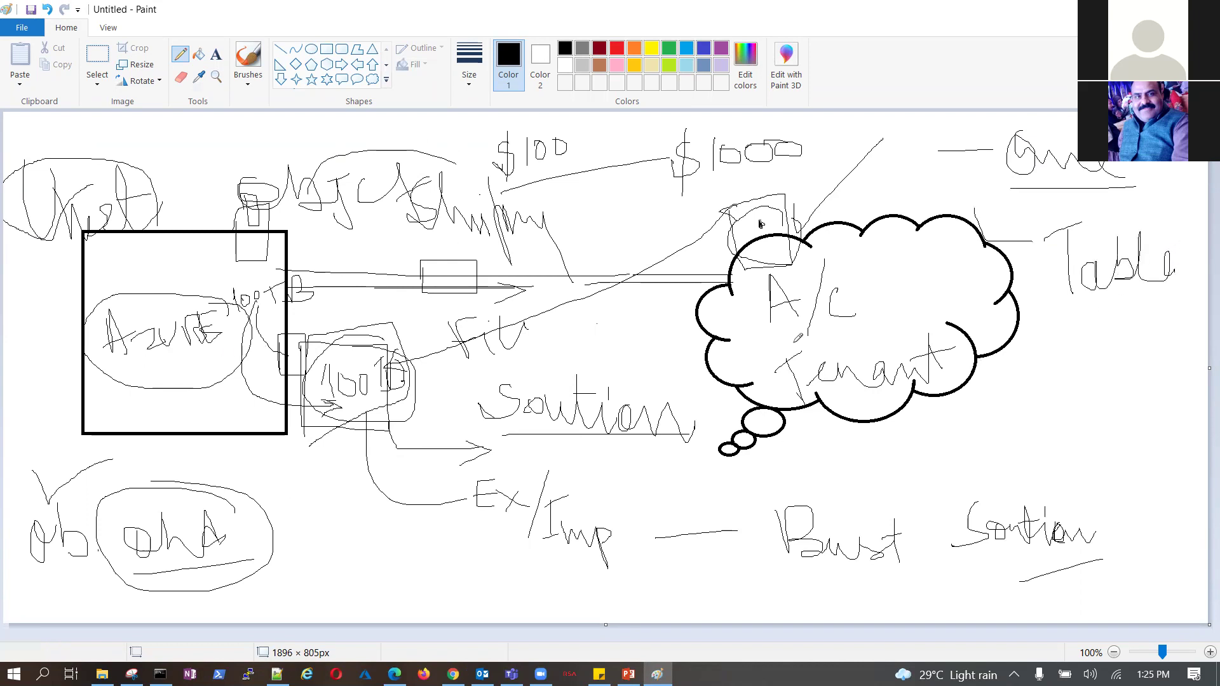
mouse_move(908, 490)
left_mouse_down()
mouse_move(1087, 296)
mouse_move(1120, 329)
left_mouse_up()
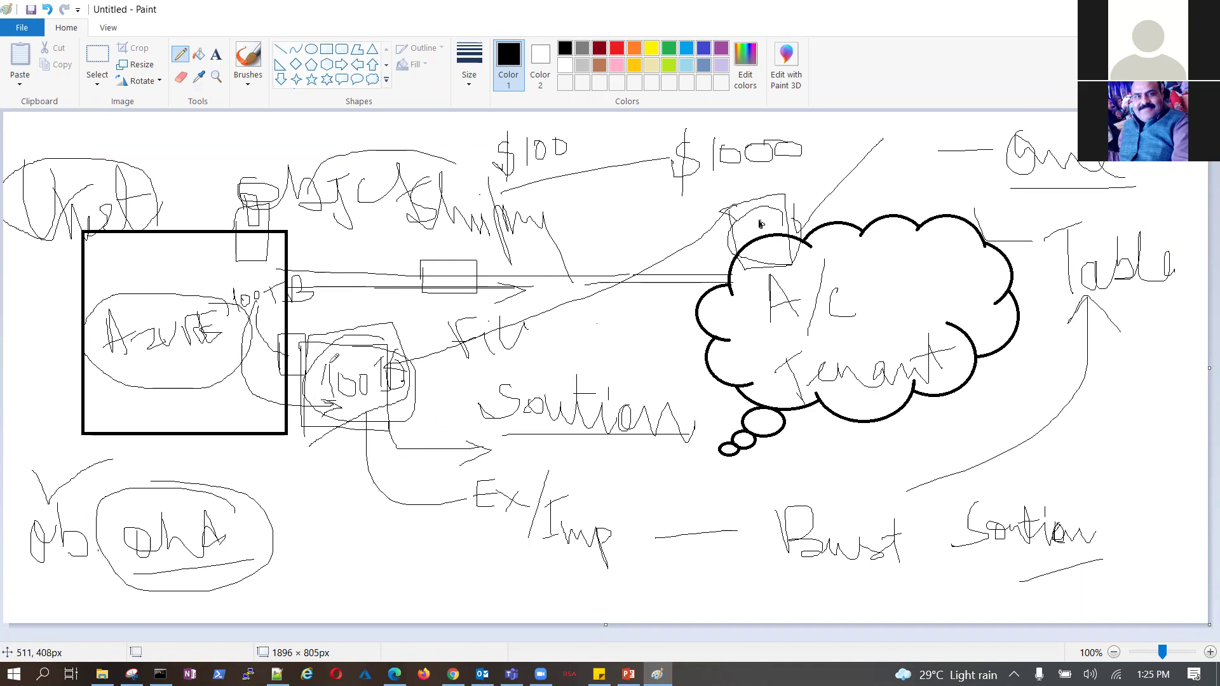
mouse_move(322, 357)
left_mouse_down()
mouse_move(347, 424)
mouse_move(359, 335)
mouse_move(317, 400)
mouse_move(401, 410)
left_mouse_up()
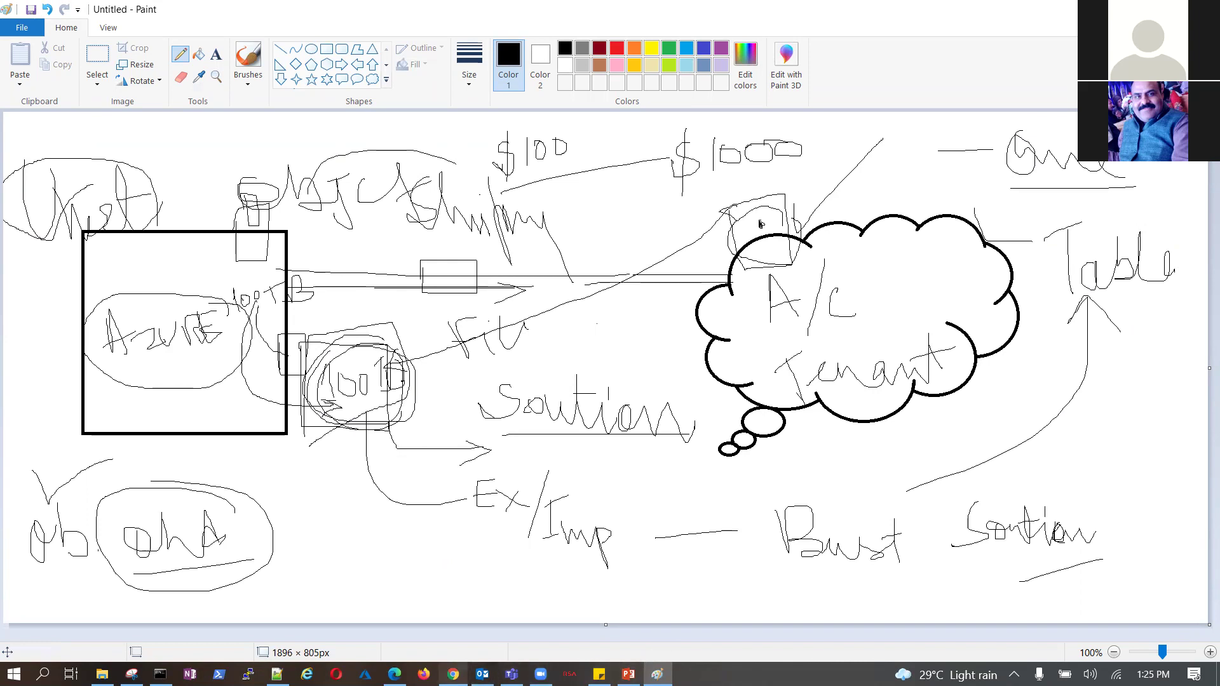
Switch to Chrome and examine "Azure Files" in the article title and the start of the introduction by highlighting them
left_click(453, 673)
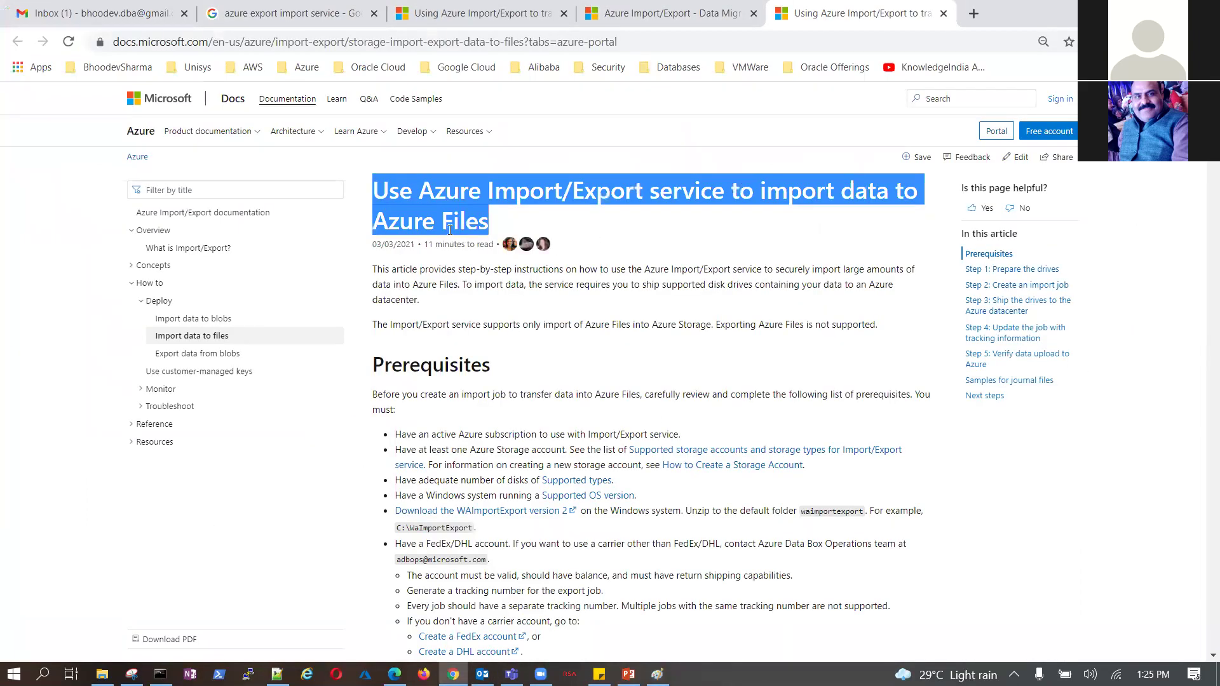
left_click_drag(378, 223, 499, 226)
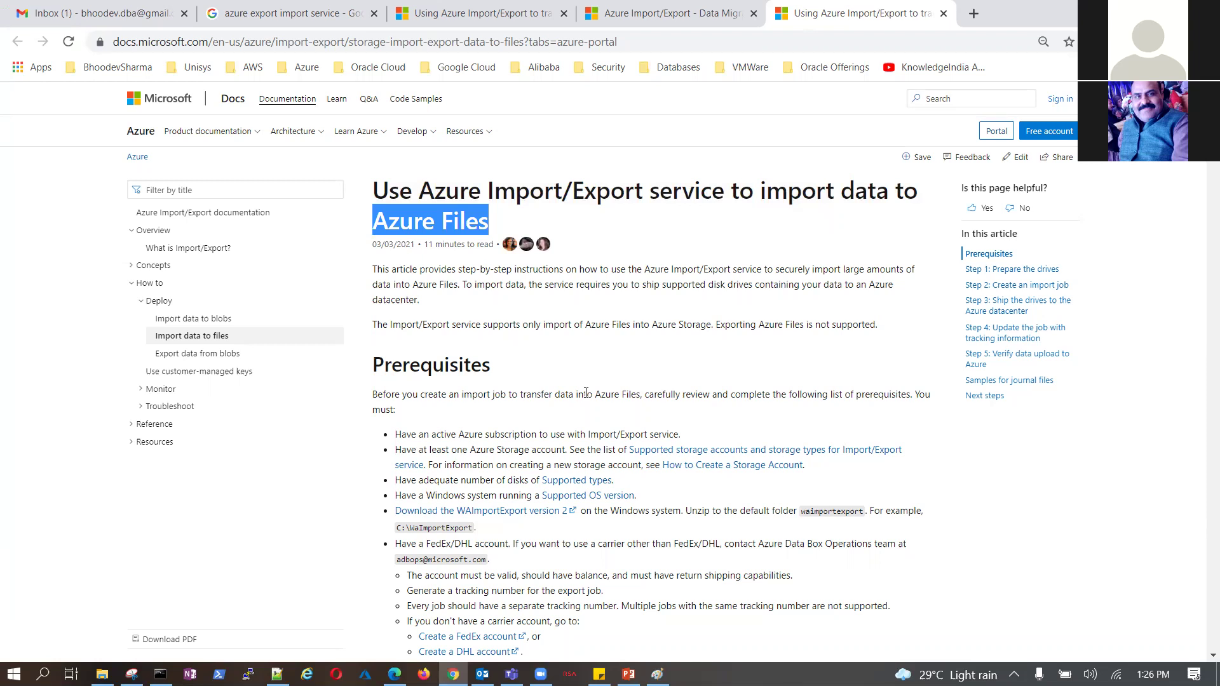
scroll(539, 327, "down", 1)
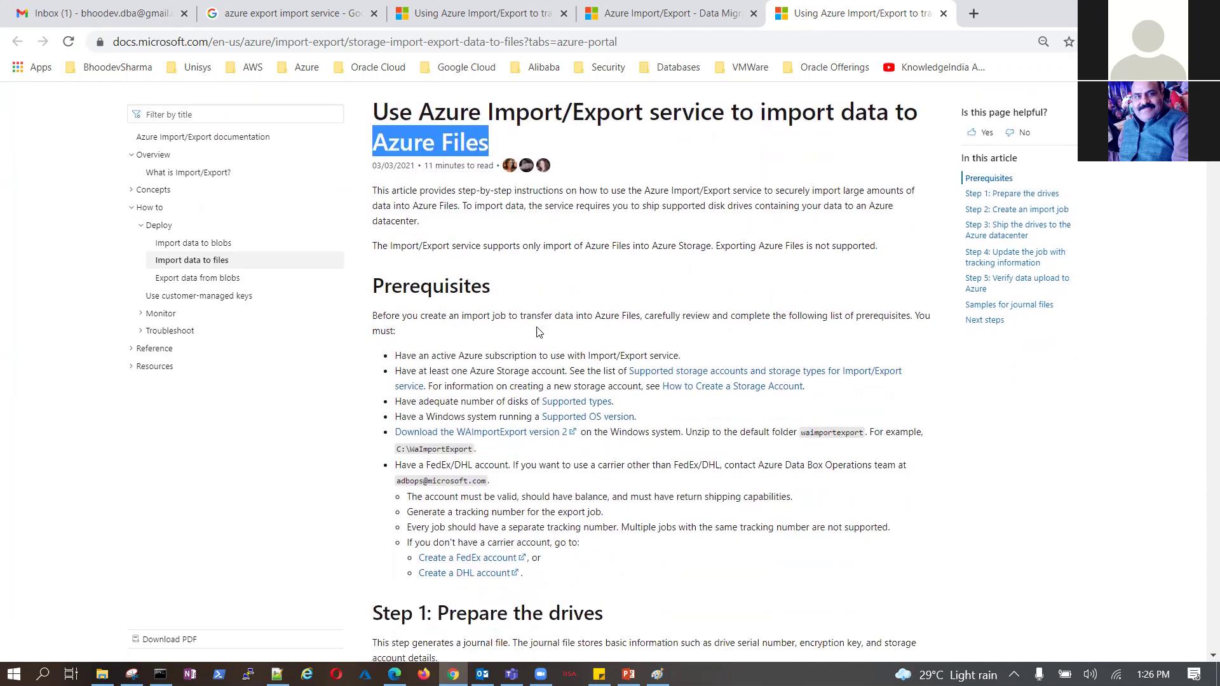
left_click_drag(456, 191, 577, 204)
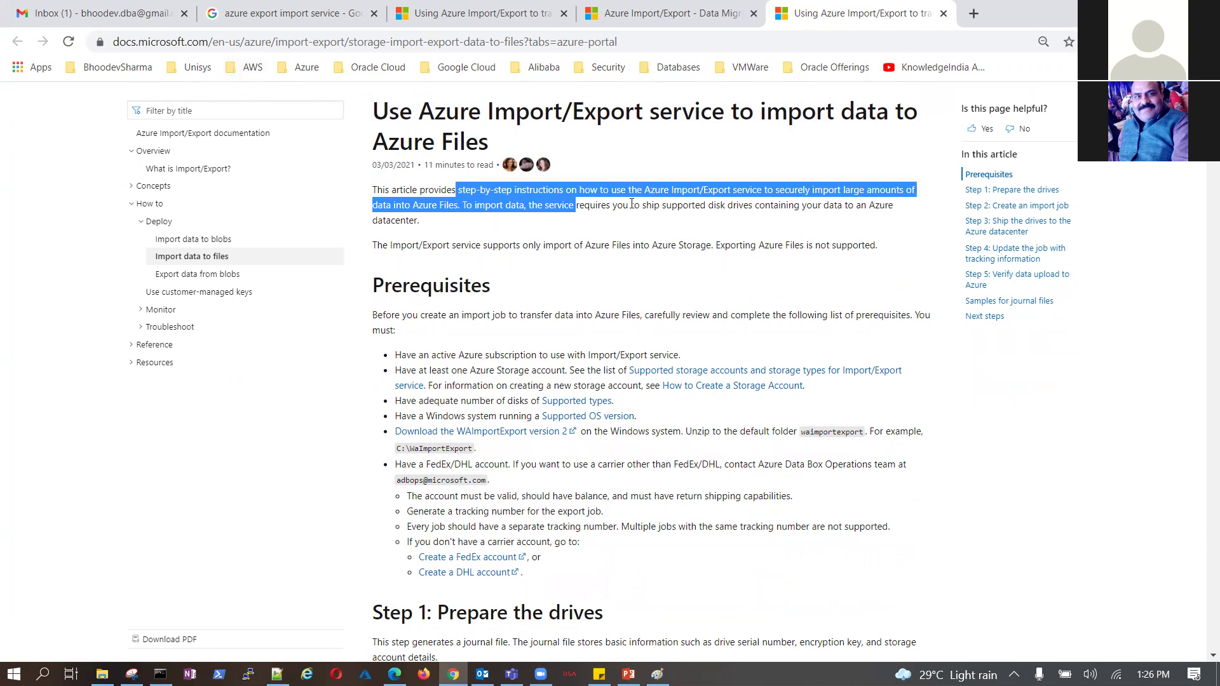
left_click(591, 240)
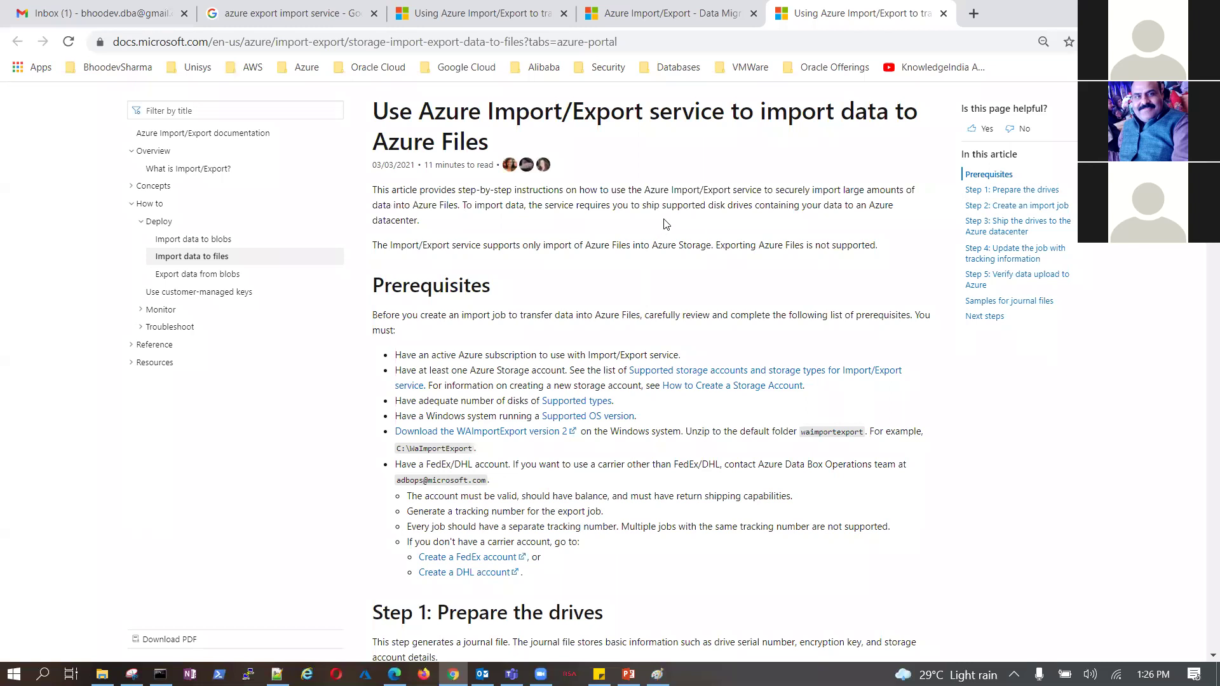
Highlight the introduction's passage on shipping supported disk drives to an Azure datacenter, and the opening paragraph under Prerequisites
left_click_drag(533, 191, 901, 220)
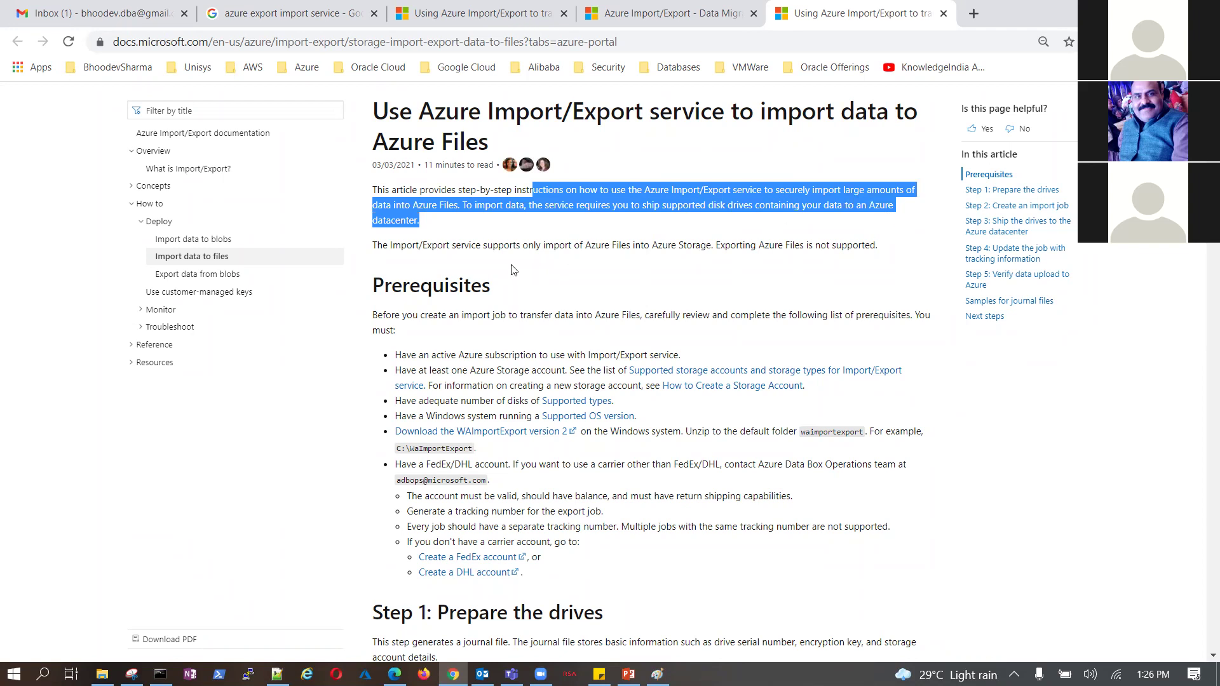
left_click(602, 226)
left_click_drag(672, 205, 753, 206)
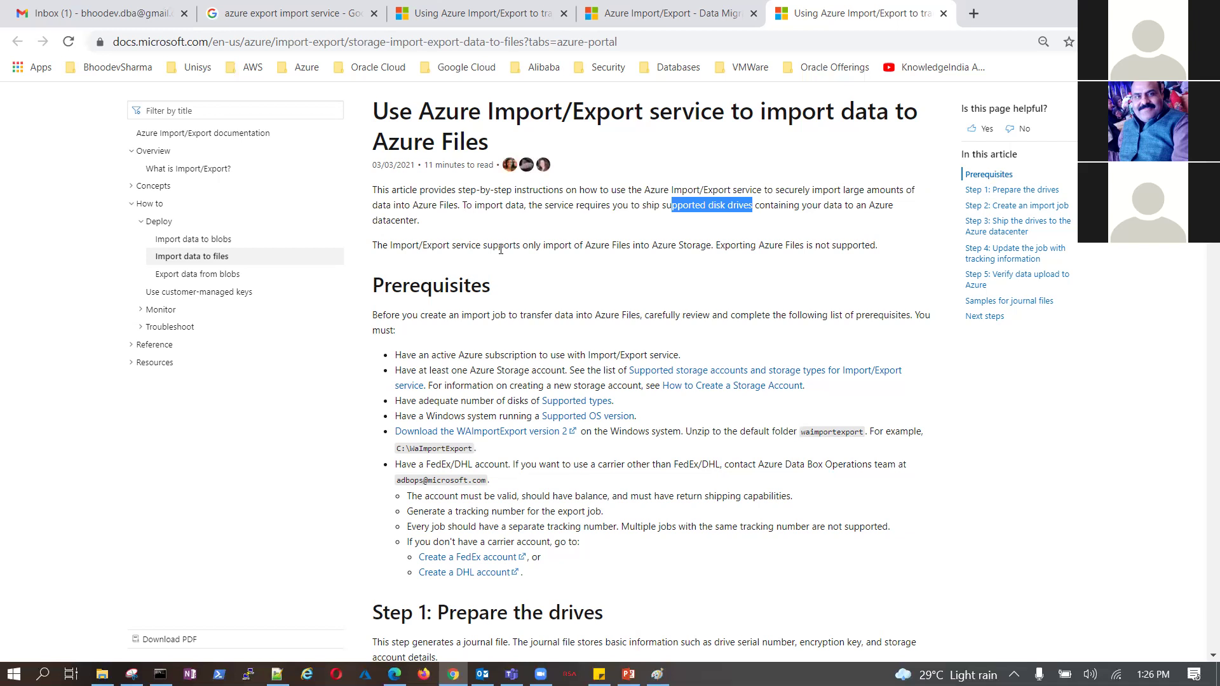
left_click(417, 258)
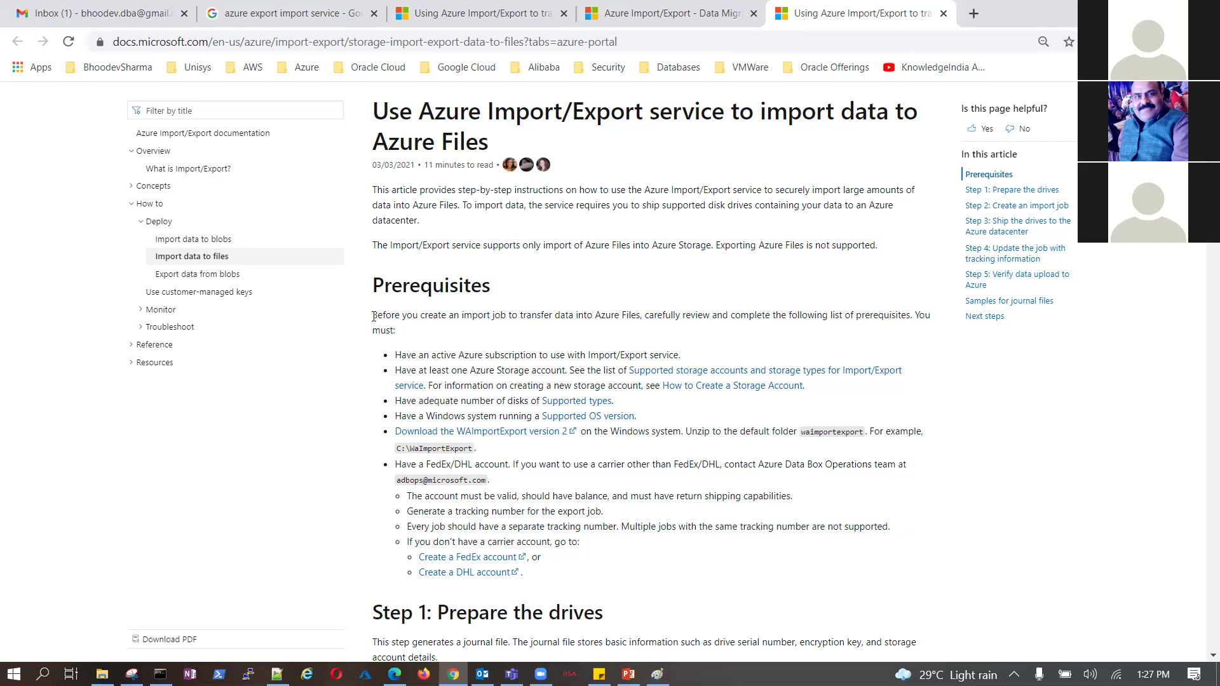
left_click_drag(375, 316, 385, 344)
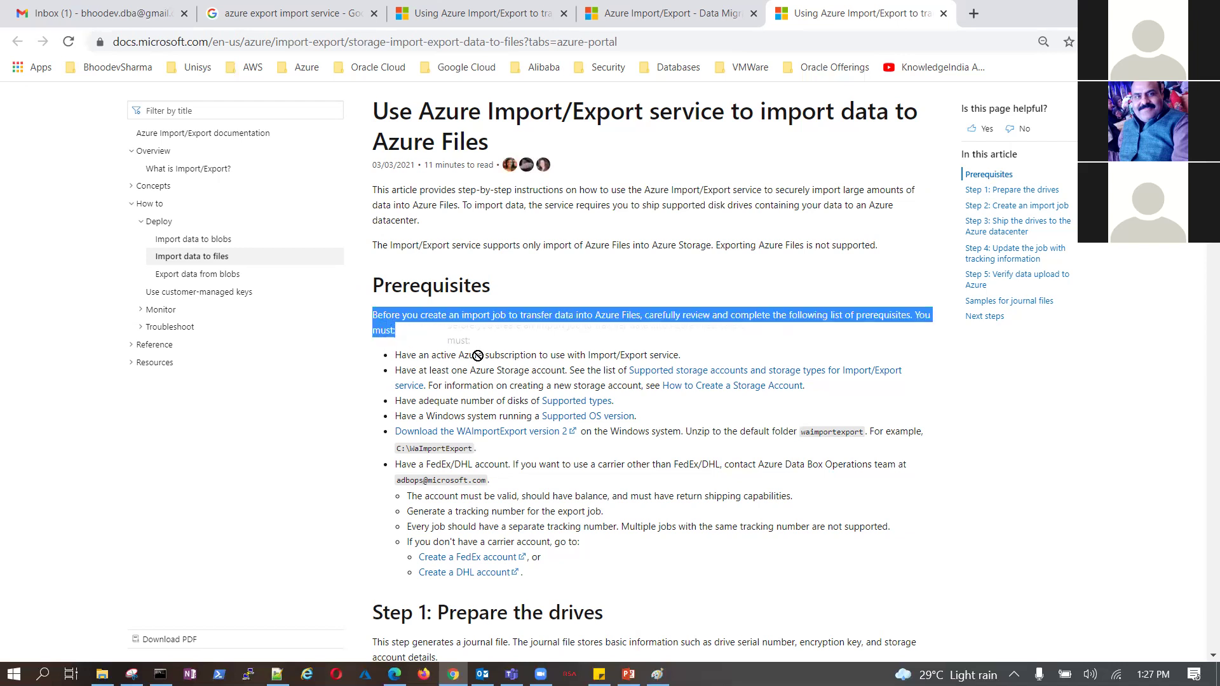
Highlight the active Azure subscription prerequisite in the article and switch to the Azure portal in Edge
left_click(574, 357)
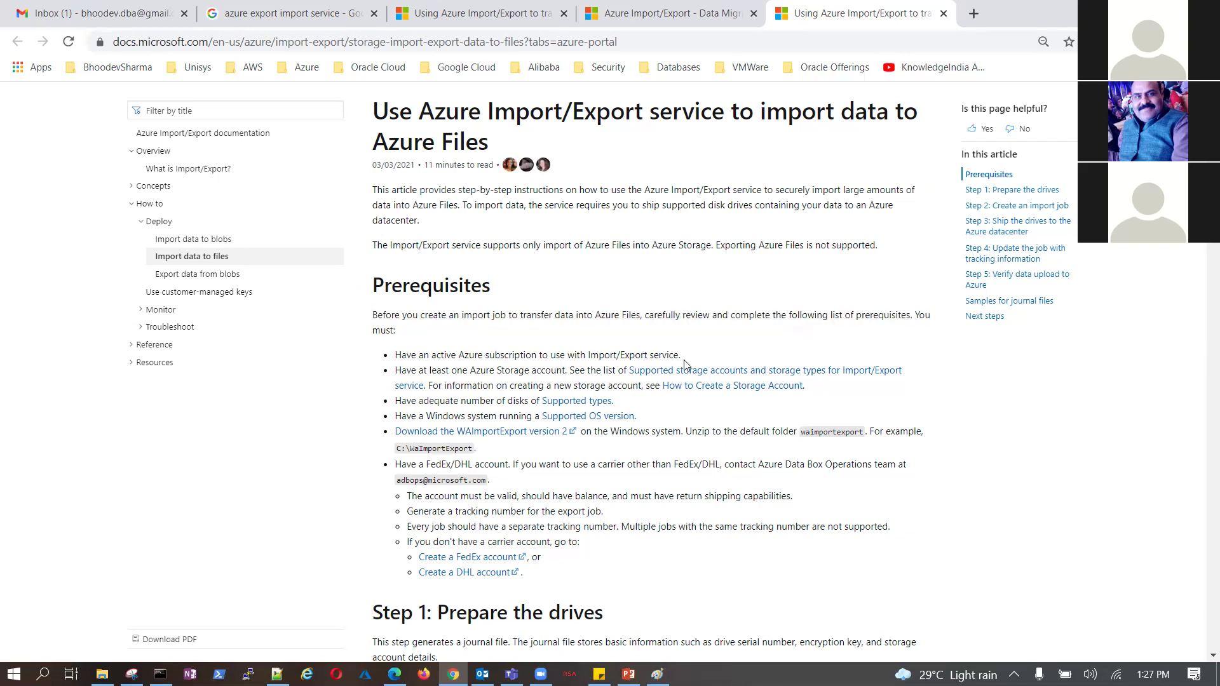
left_click_drag(683, 355, 389, 359)
left_click(394, 674)
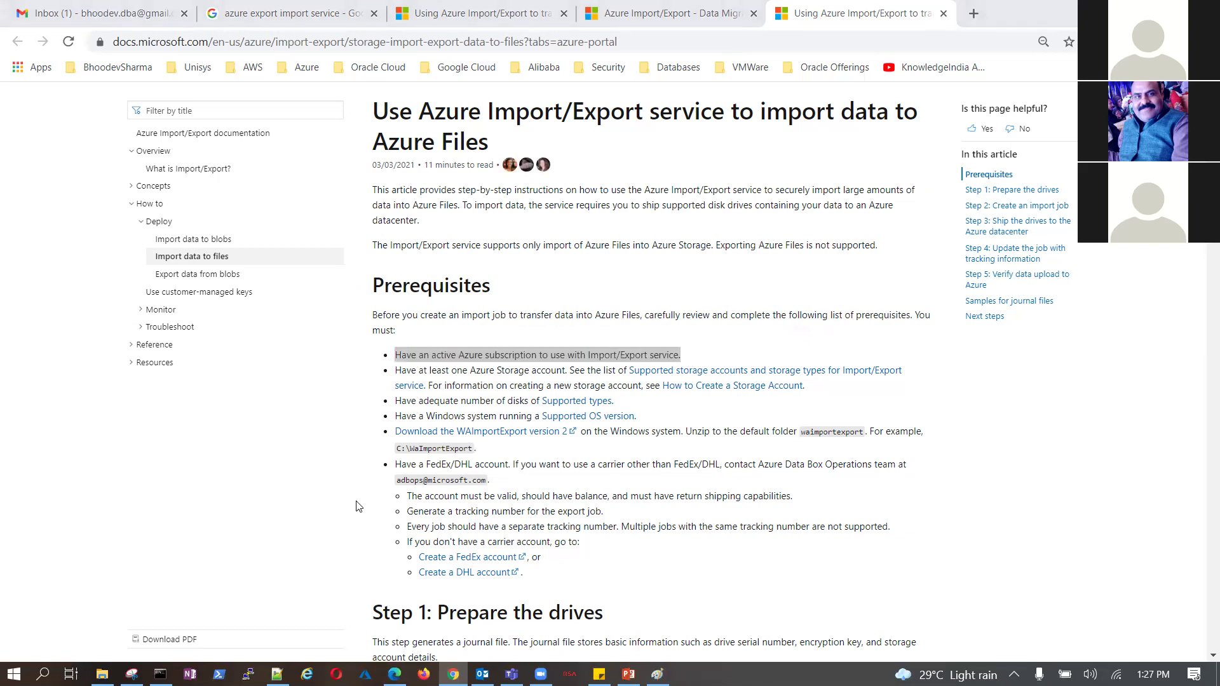
key("alt+Tab")
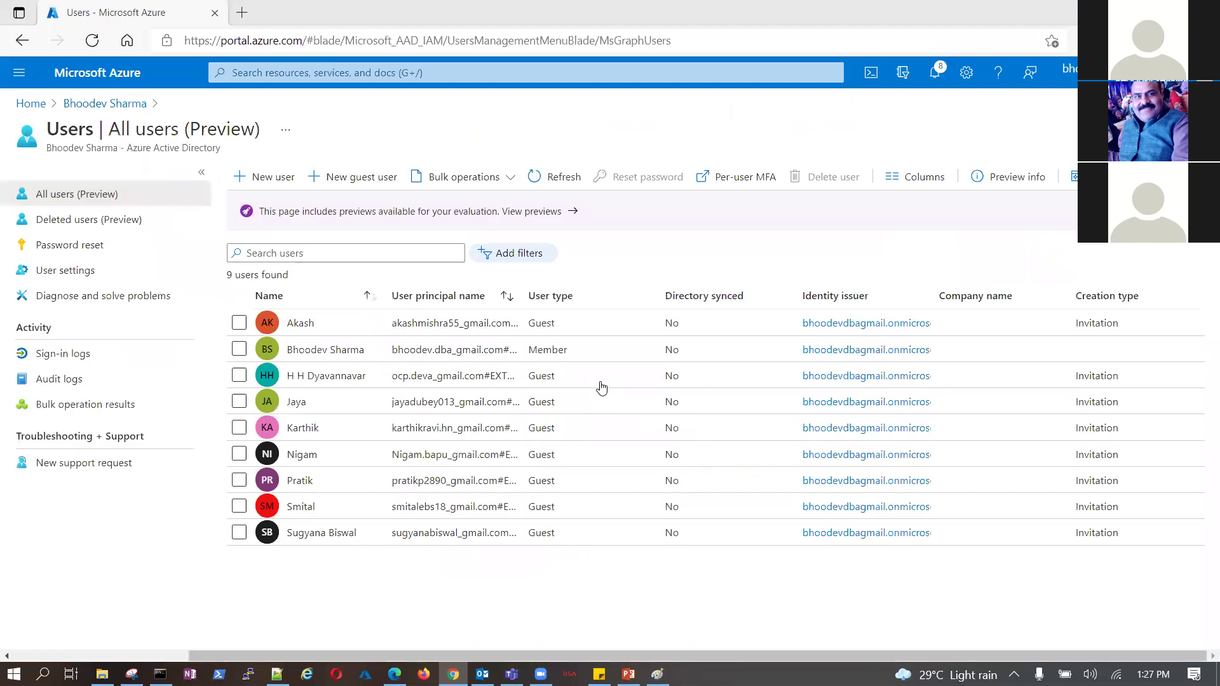
key("alt+Tab")
key("alt+Tab")
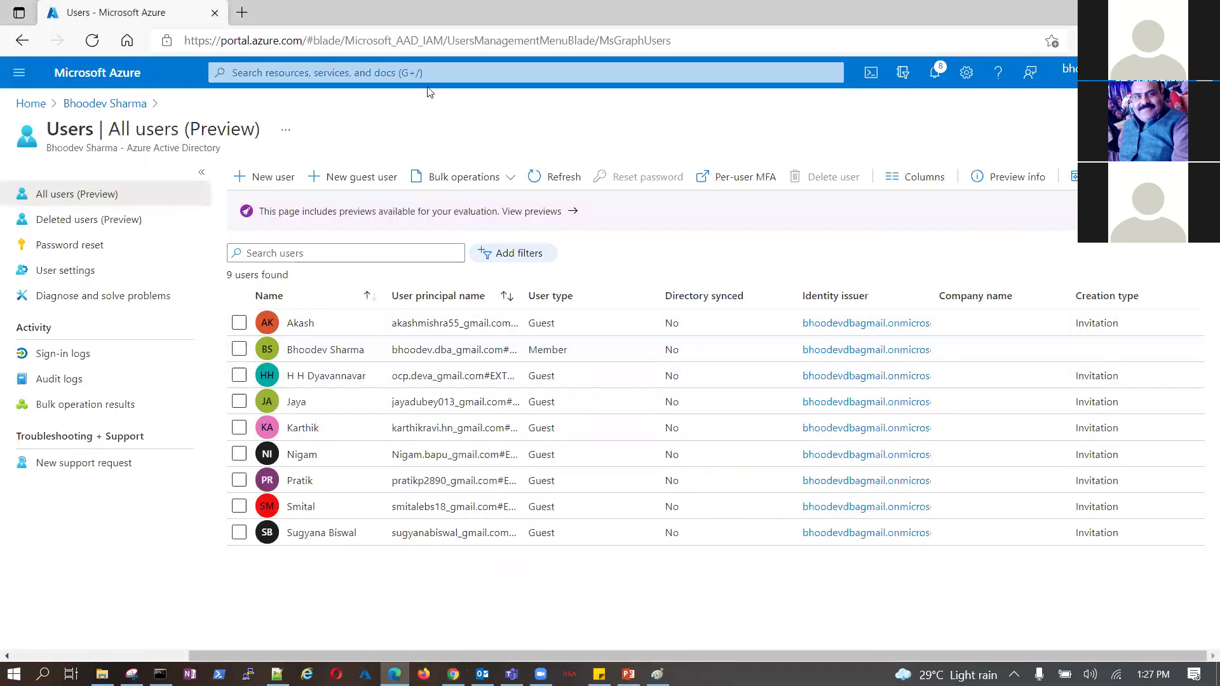
Search the portal for "export", reducing the initial query "azure export", and open Import/export jobs to create a job
left_click(489, 72)
type("a")
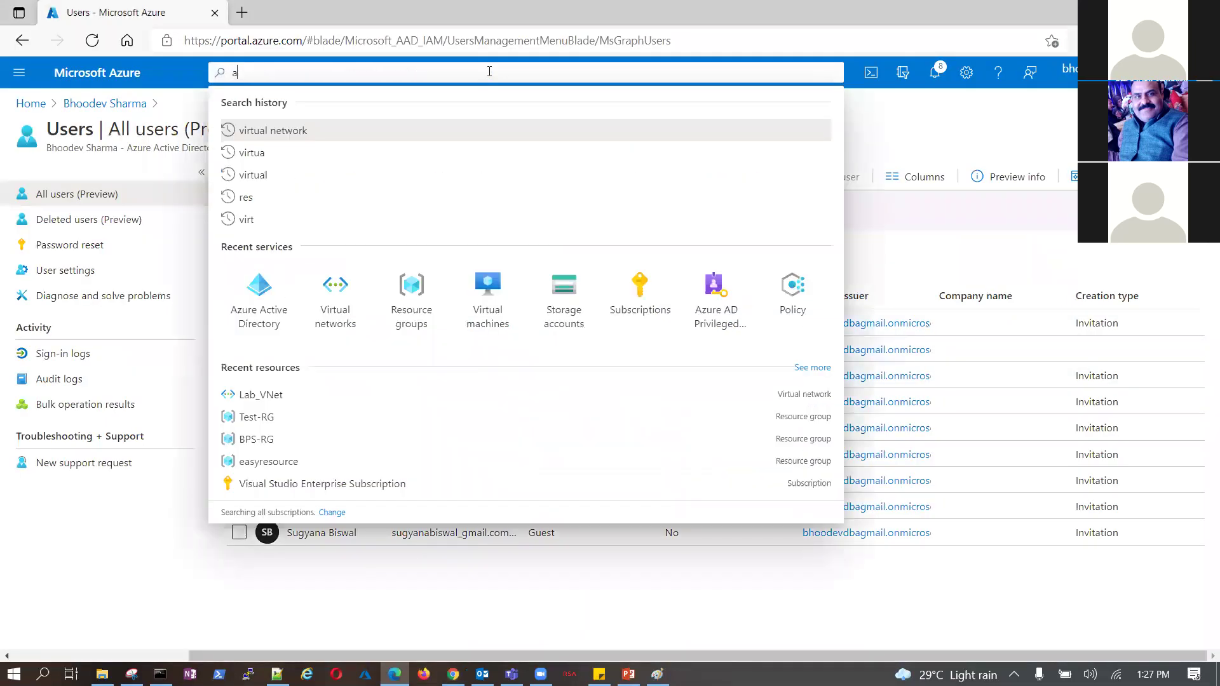
type("zure export")
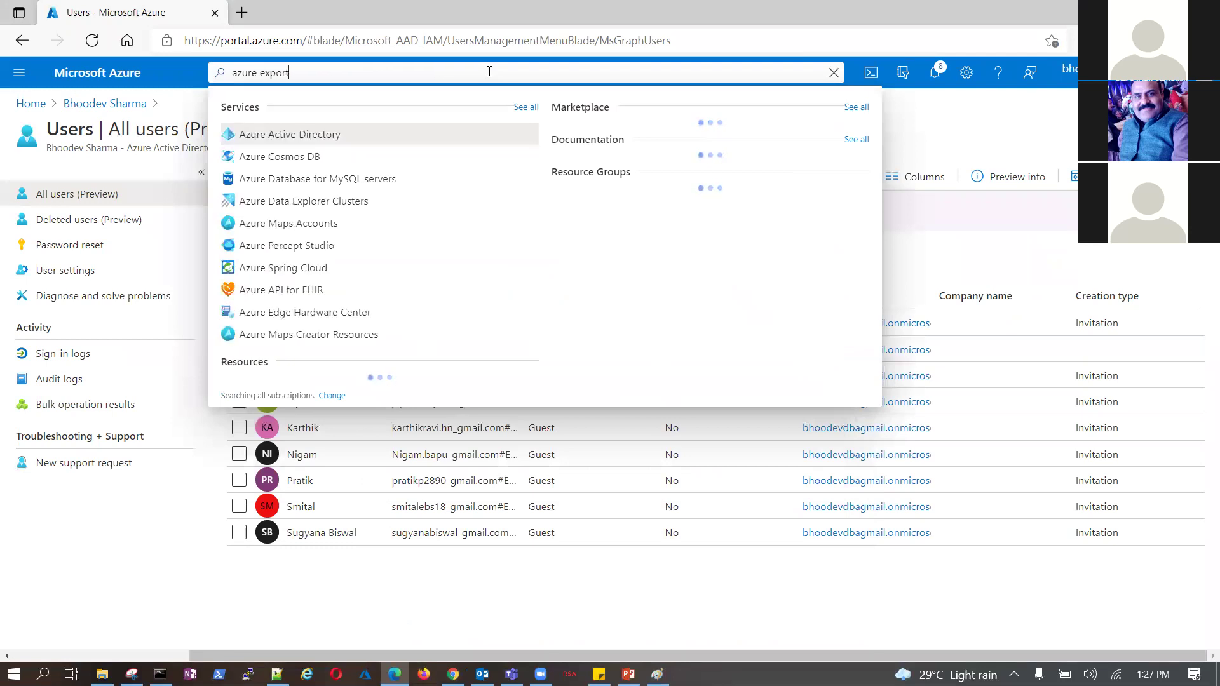
left_click_drag(261, 75, 212, 75)
key("BackSpace")
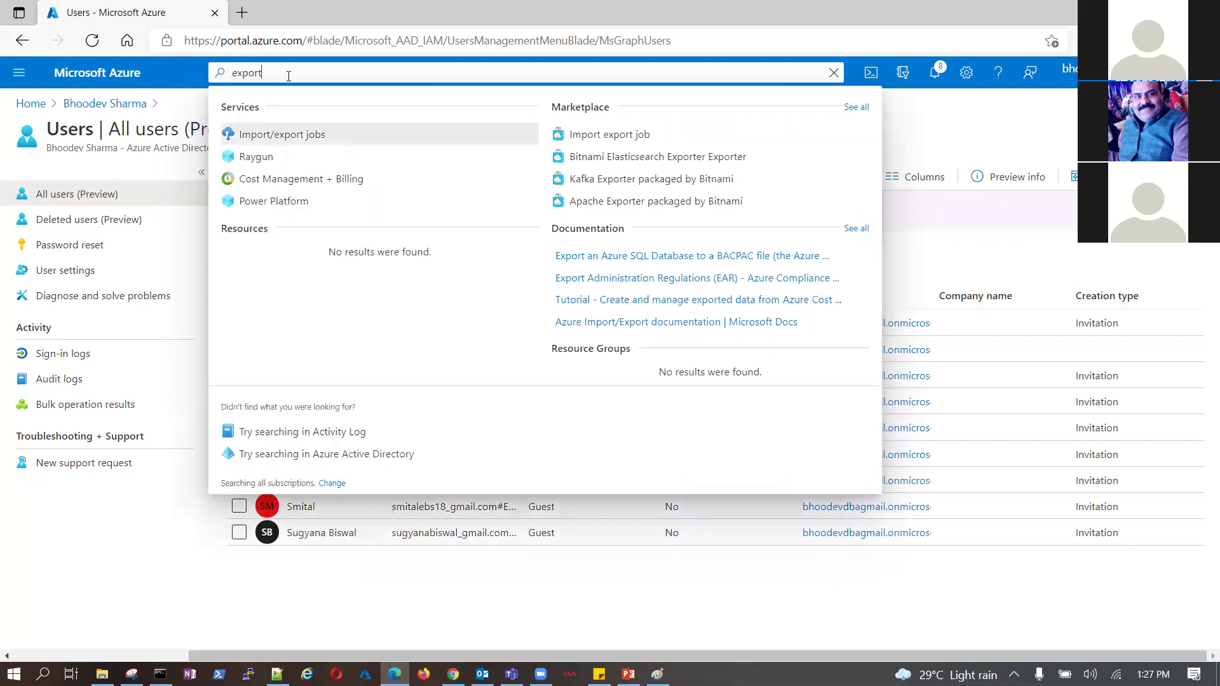
left_click(286, 134)
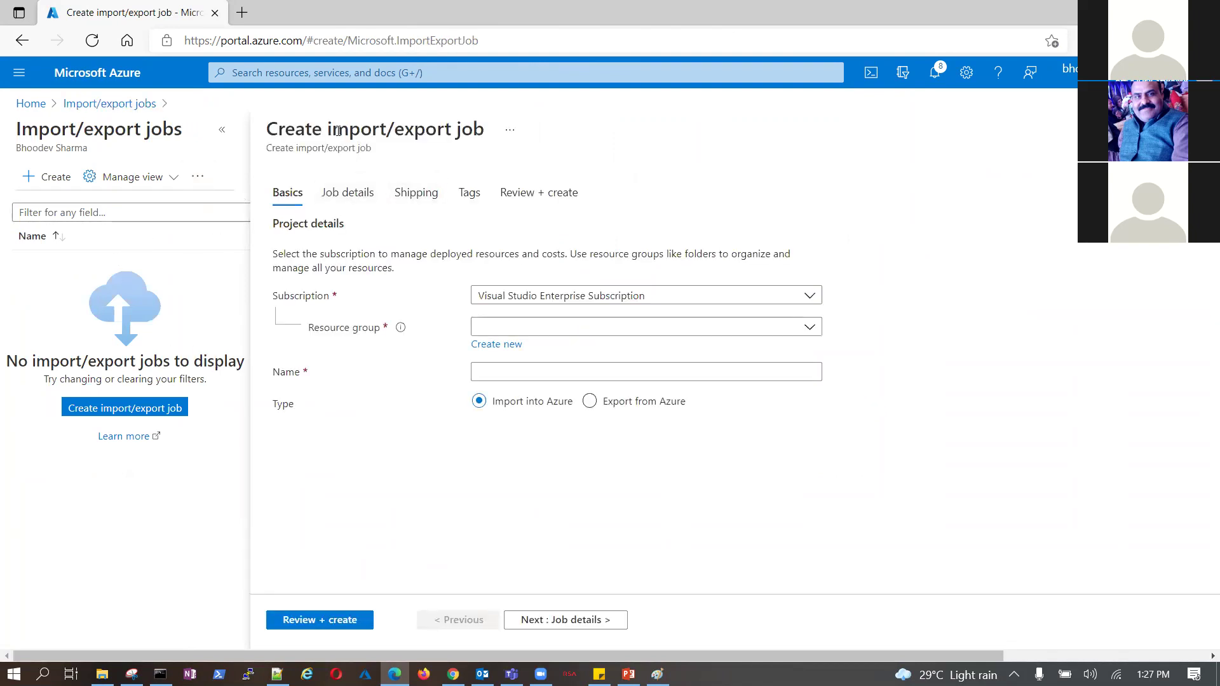
Highlight the form's title and project description, and set the job's resource group to BPS-RG and its name to abc
left_click_drag(327, 128, 498, 131)
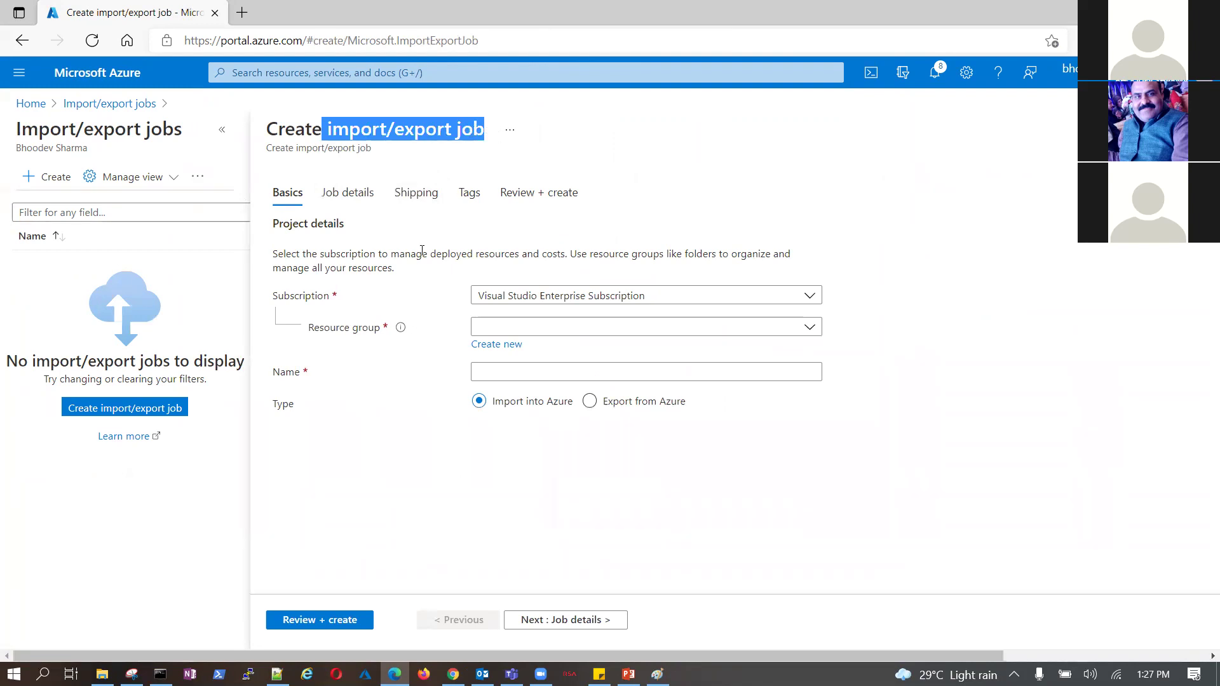
left_click_drag(291, 254, 429, 259)
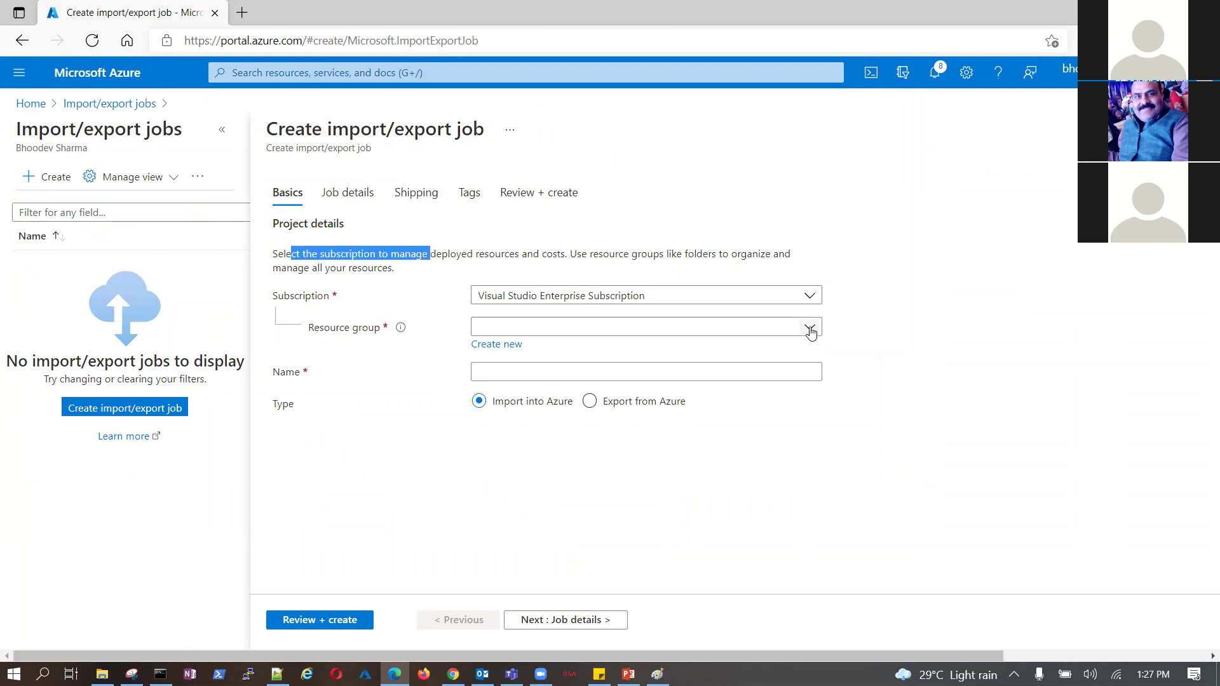
left_click(810, 329)
left_click(492, 384)
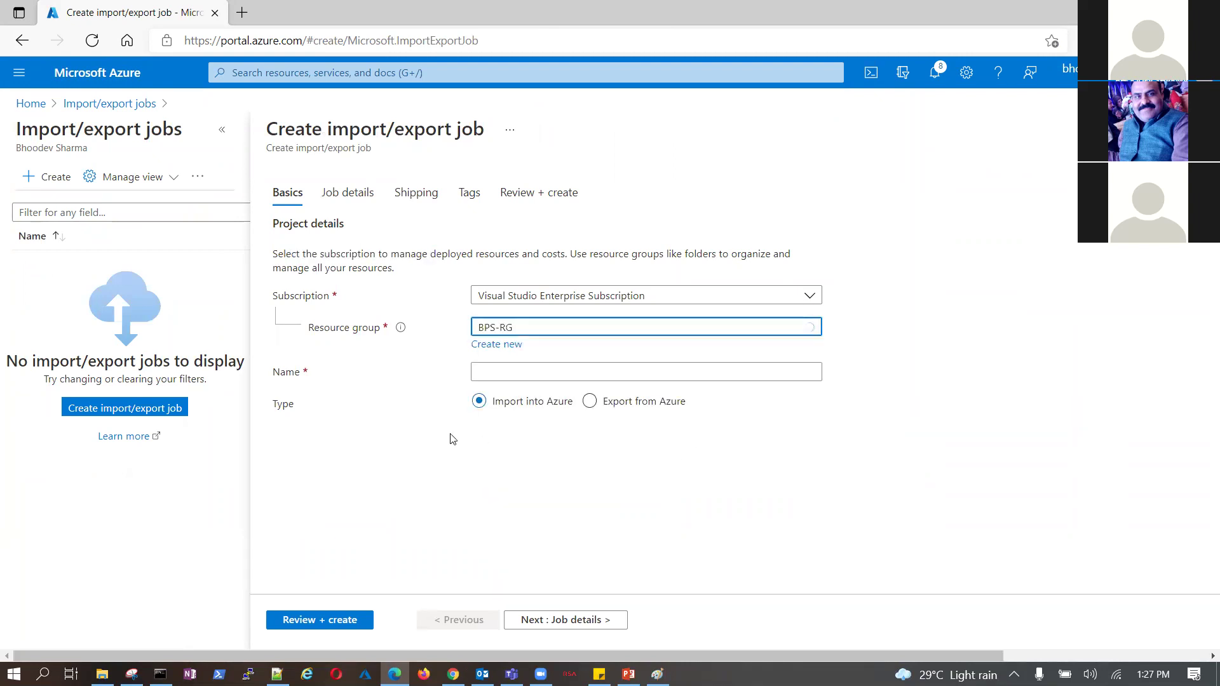
left_click_drag(273, 373, 295, 378)
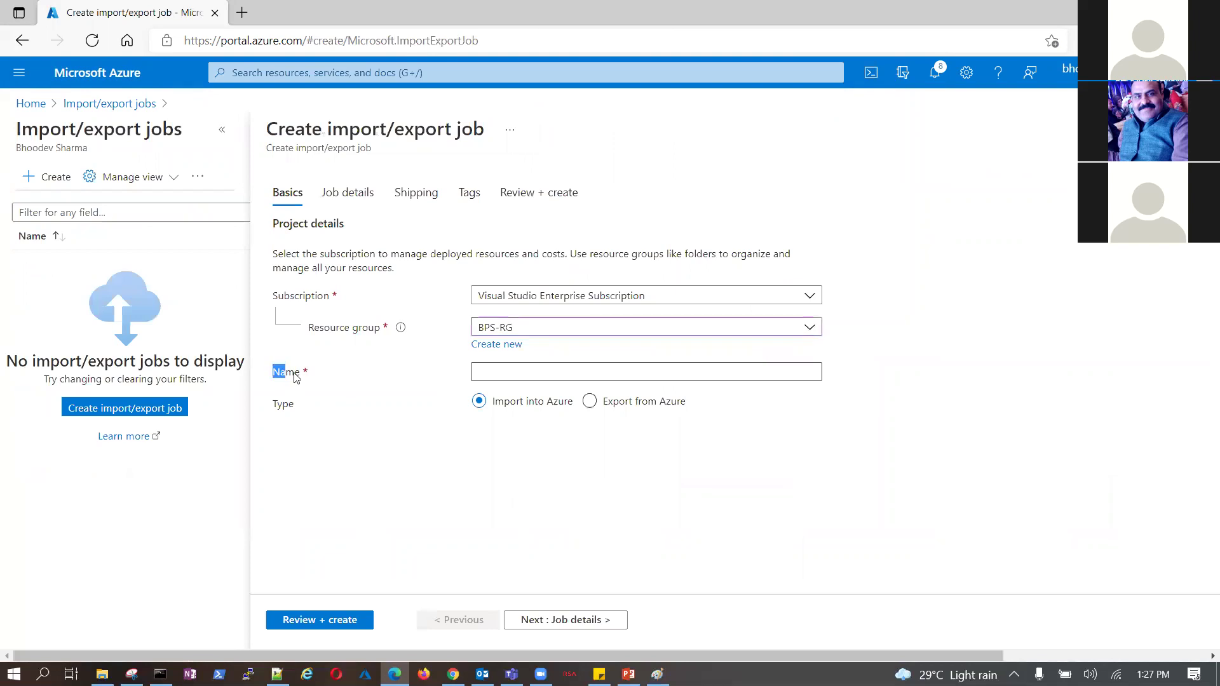
left_click(498, 371)
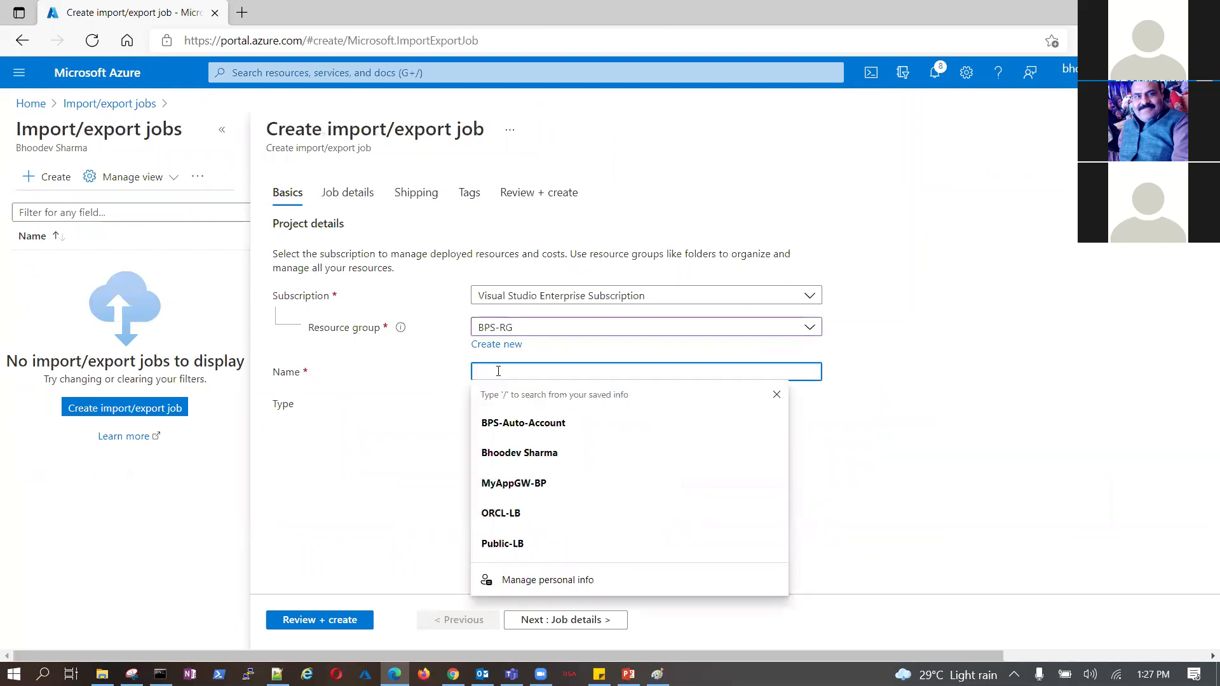
type("abc")
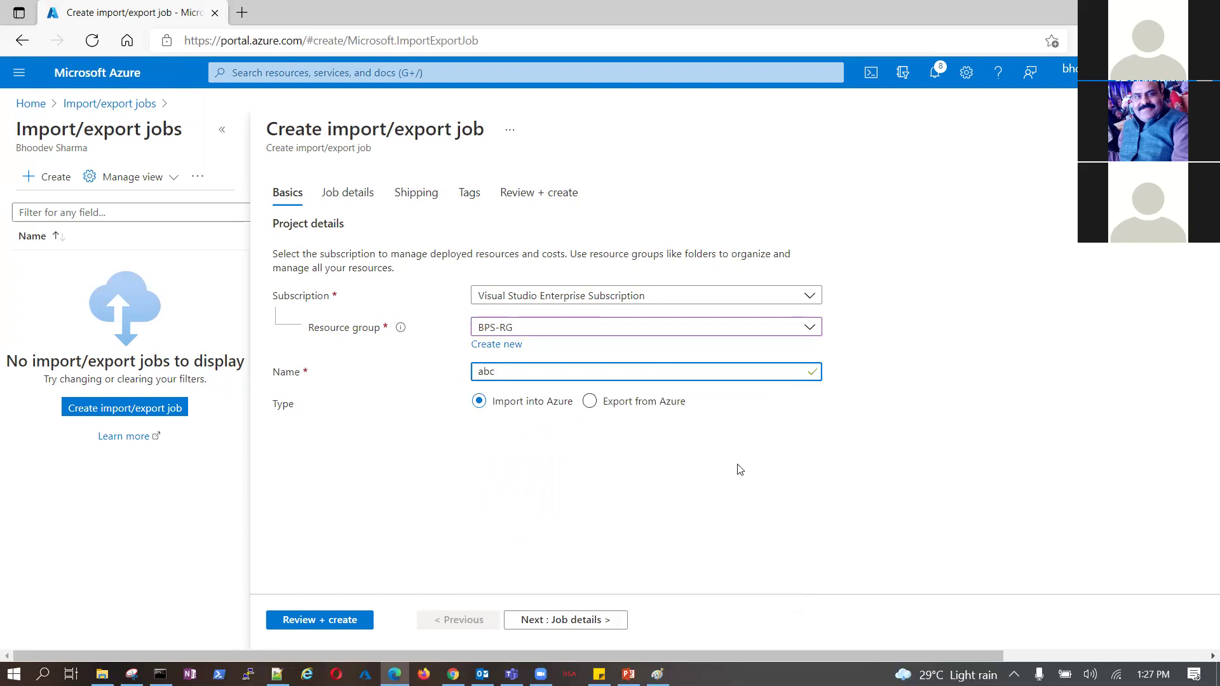
Demonstrate the job types by highlighting Import into Azure, choosing Export from Azure, and restoring Import into Azure
left_click_drag(491, 407, 575, 411)
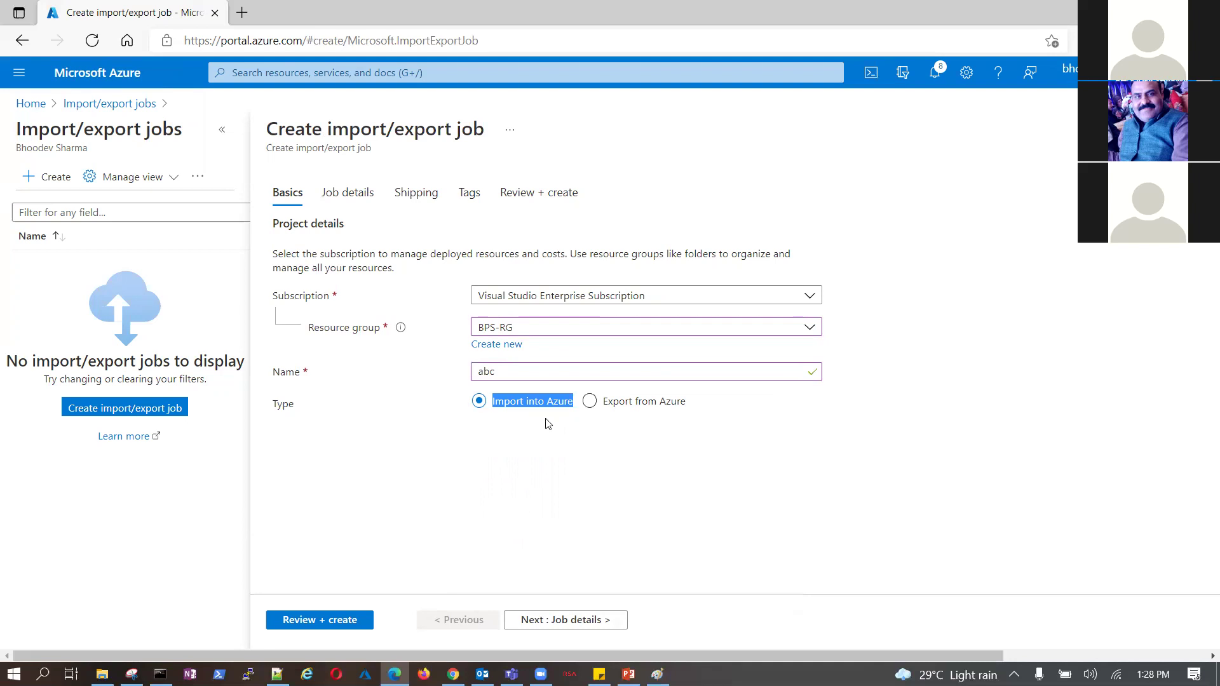
left_click(589, 402)
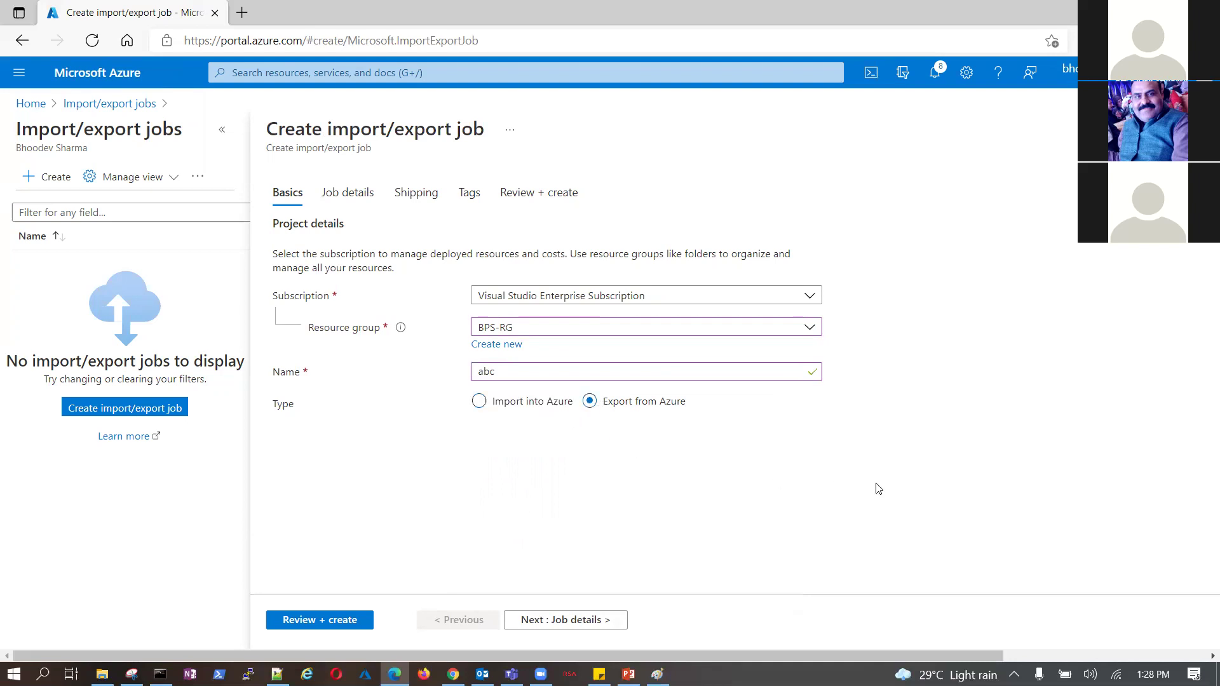
left_click(480, 401)
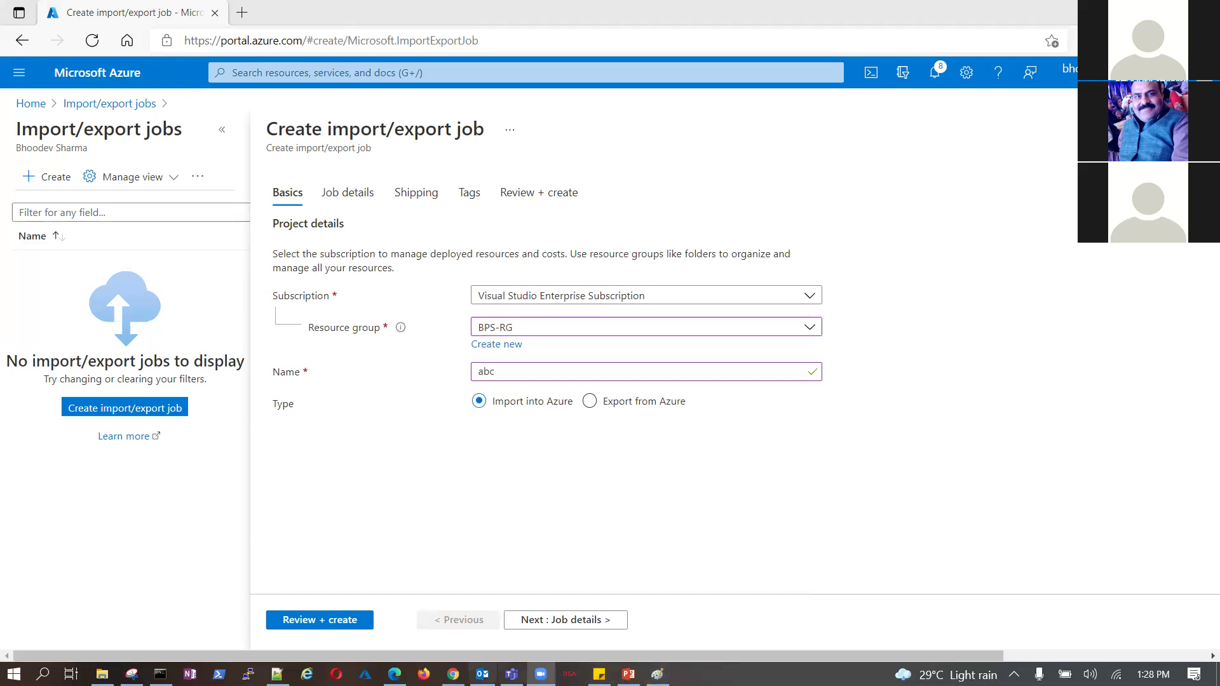
Switch to Chrome to review the article's prerequisites, and return to the job form in Edge
key("alt+Tab")
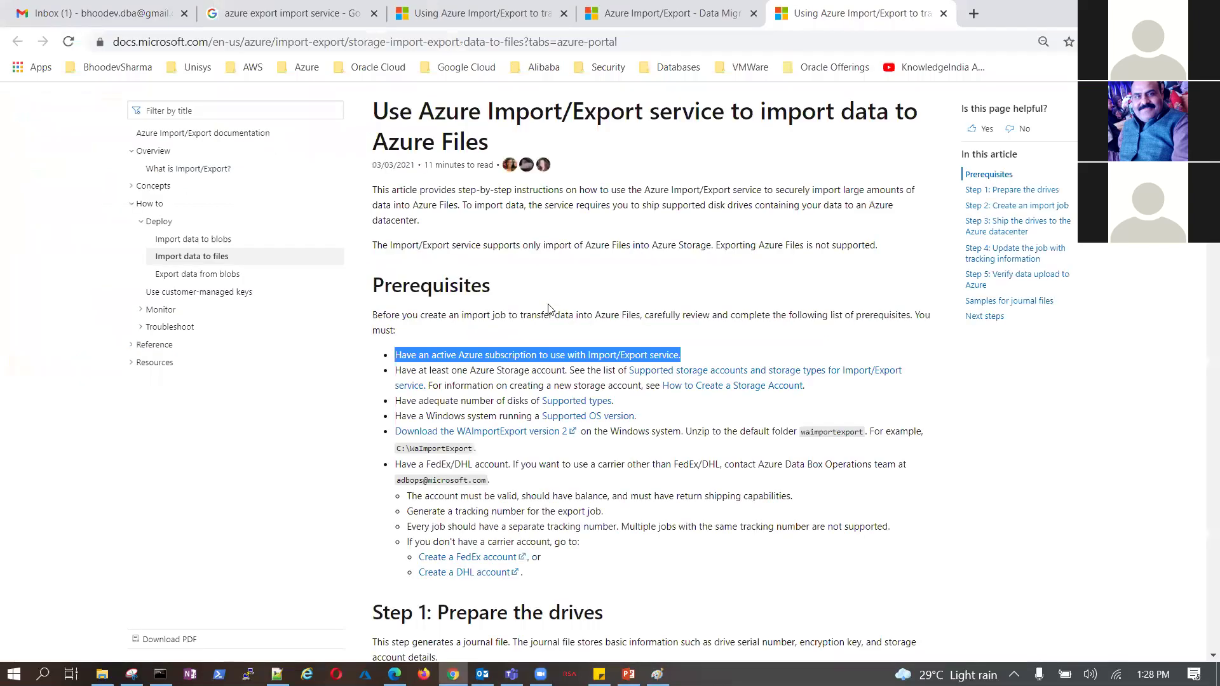
scroll(569, 298, "down", 1)
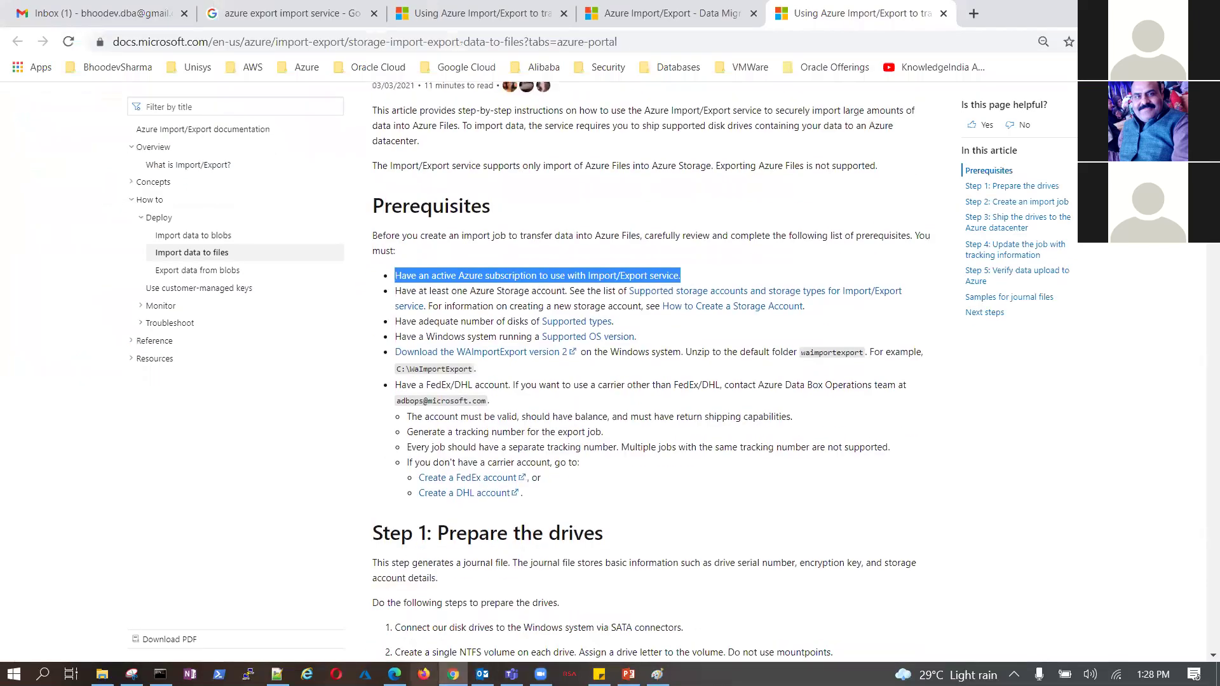
left_click(394, 674)
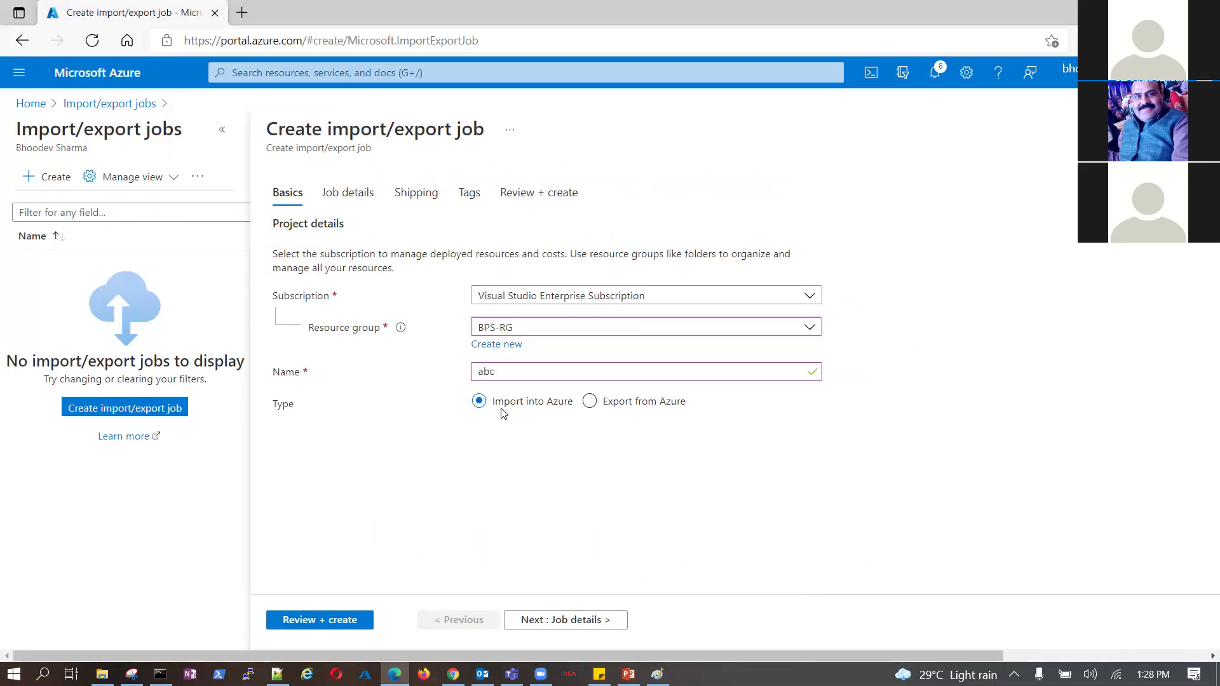
Continue to the job details and examine the WAImportExport tool notice and journal file upload, dismissing the file picker without choosing a file
left_click(560, 620)
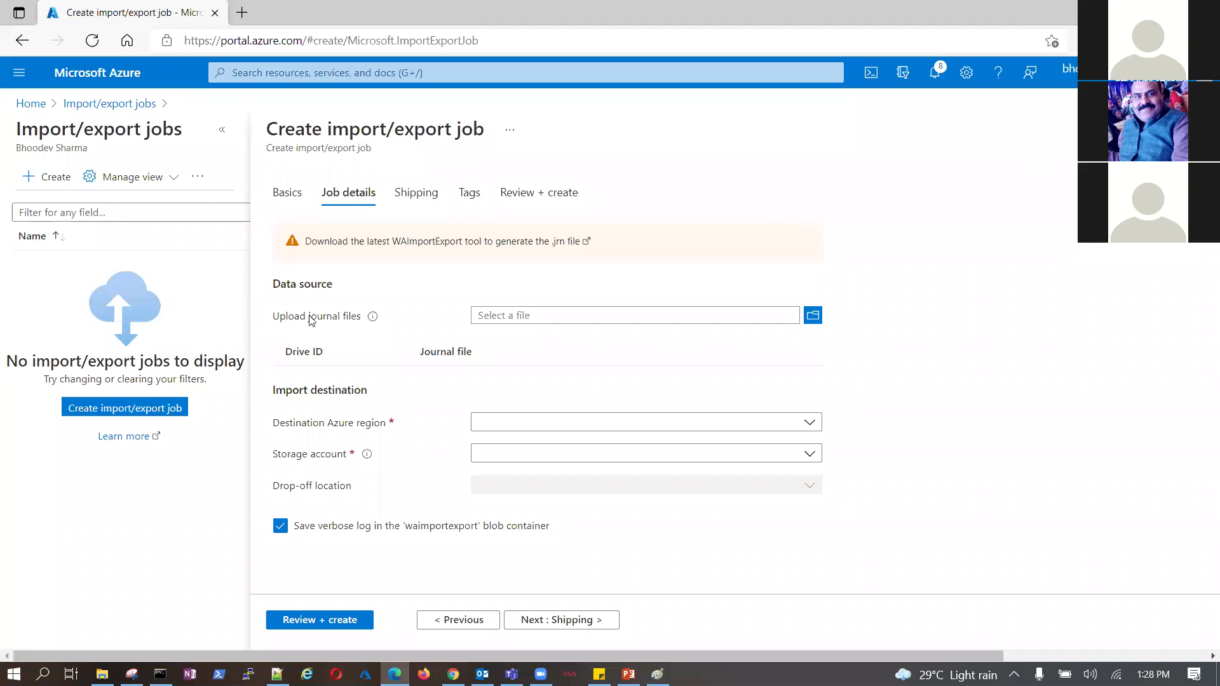
left_click_drag(274, 316, 362, 320)
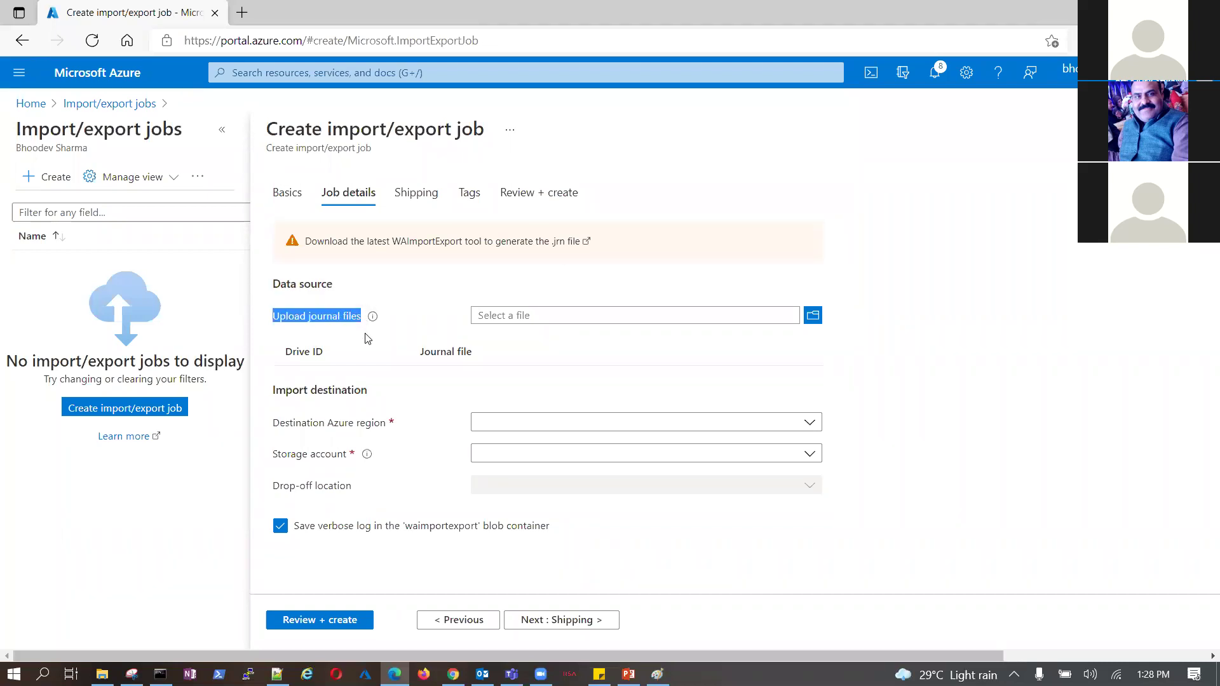
left_click_drag(343, 246, 588, 251)
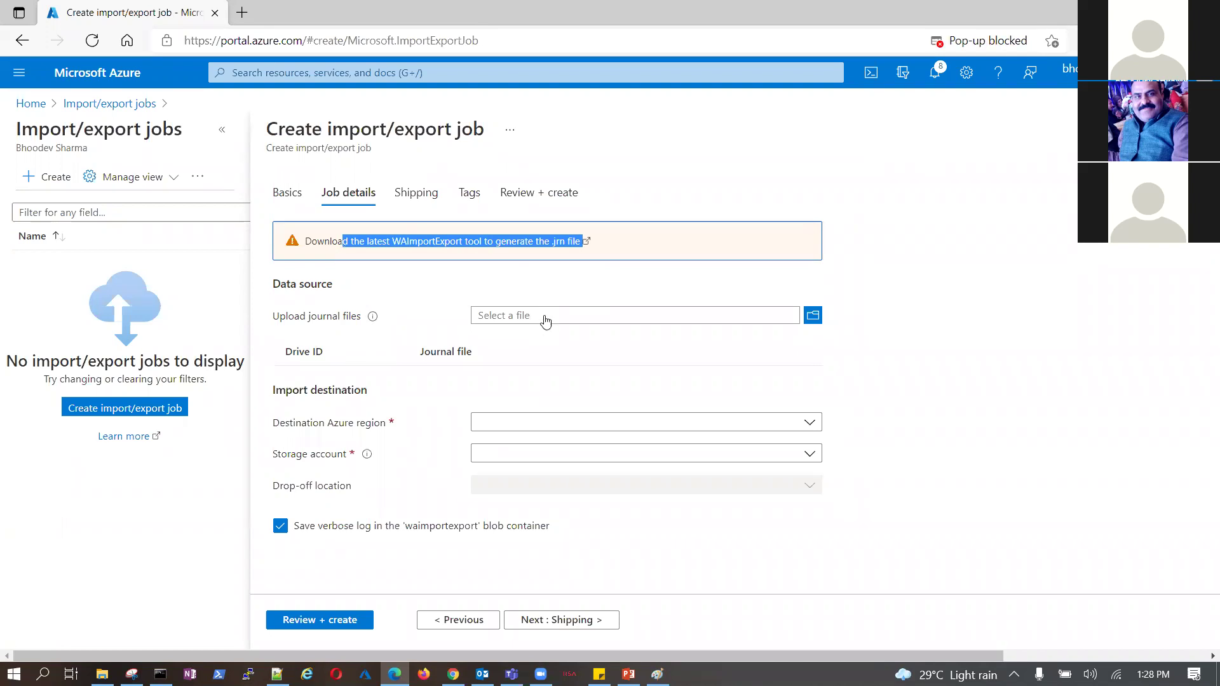
left_click(545, 320)
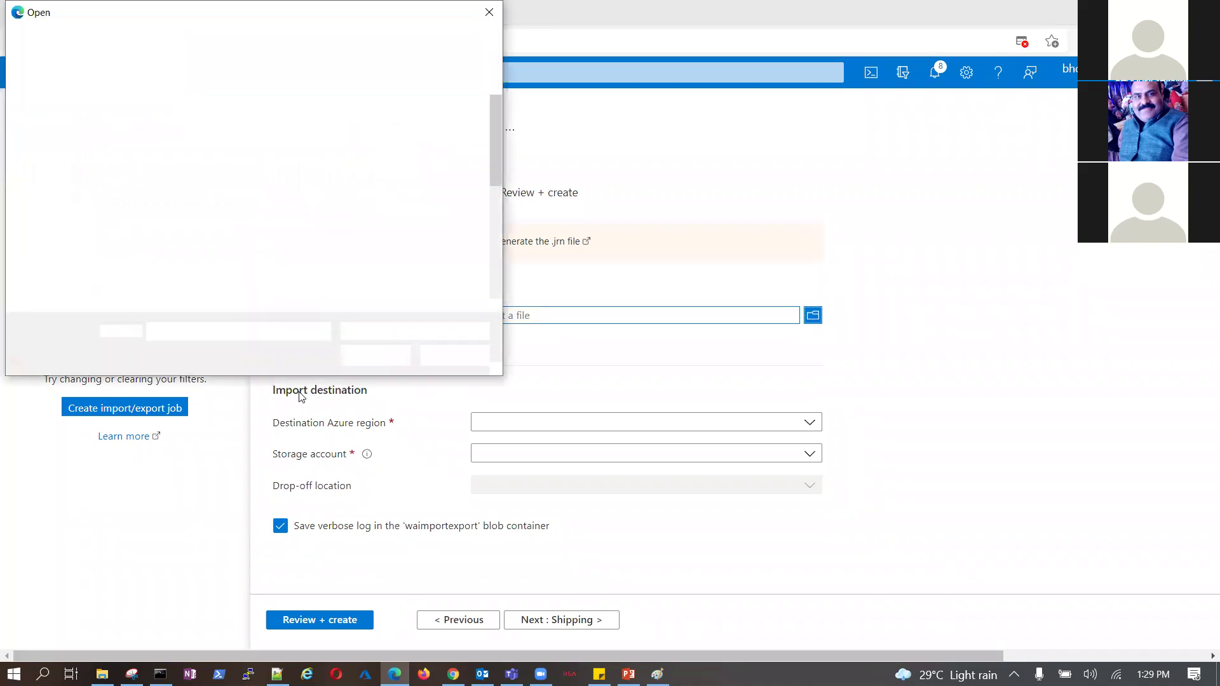
left_click(470, 355)
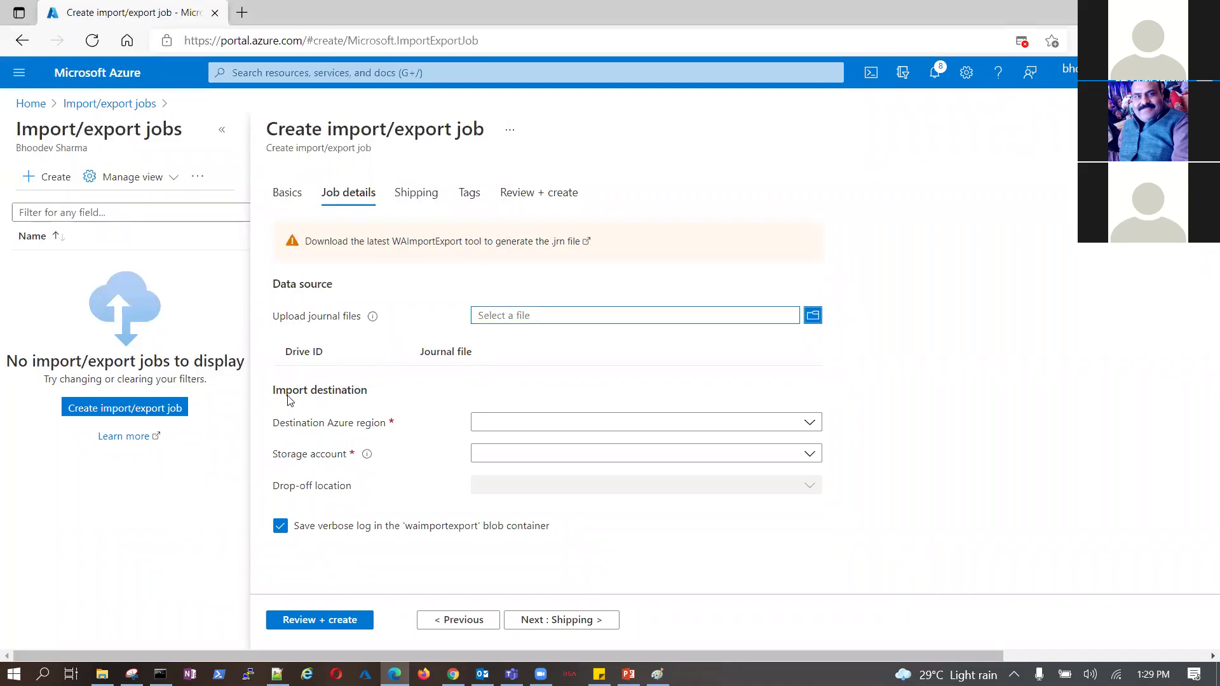
Highlight the Import destination heading and set the destination Azure region to Central India, filtering the regions by "India"
left_click_drag(278, 394, 342, 394)
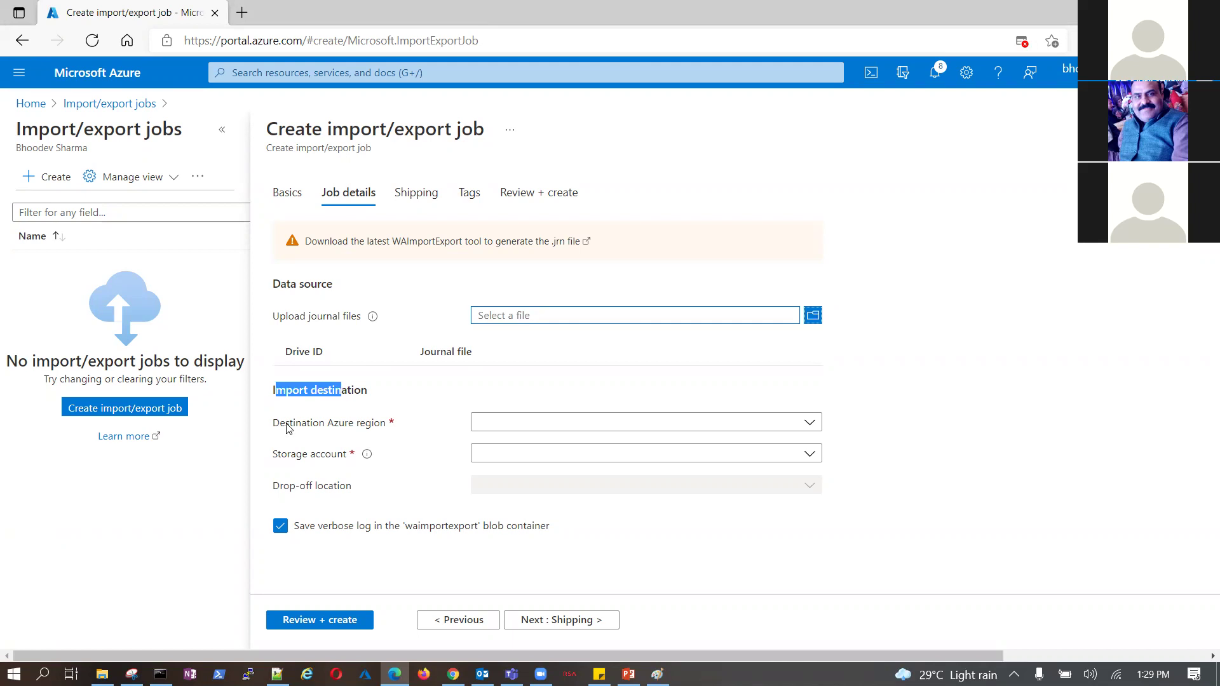
left_click(801, 422)
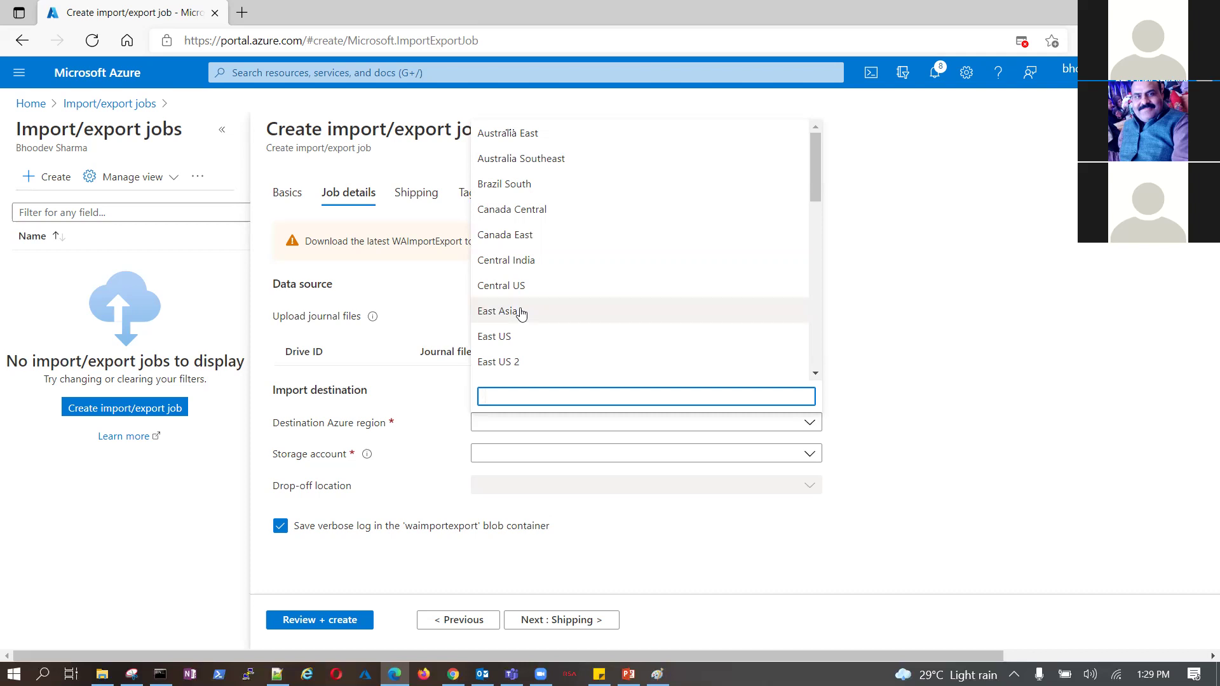
type("India")
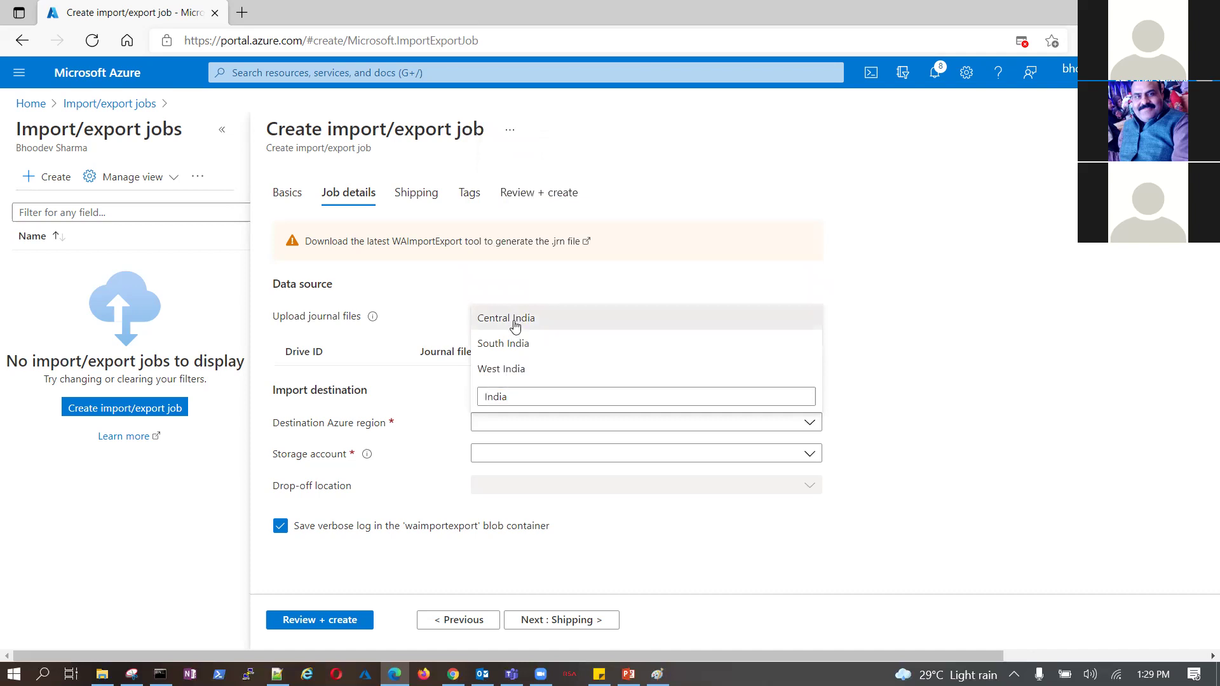
left_click(515, 321)
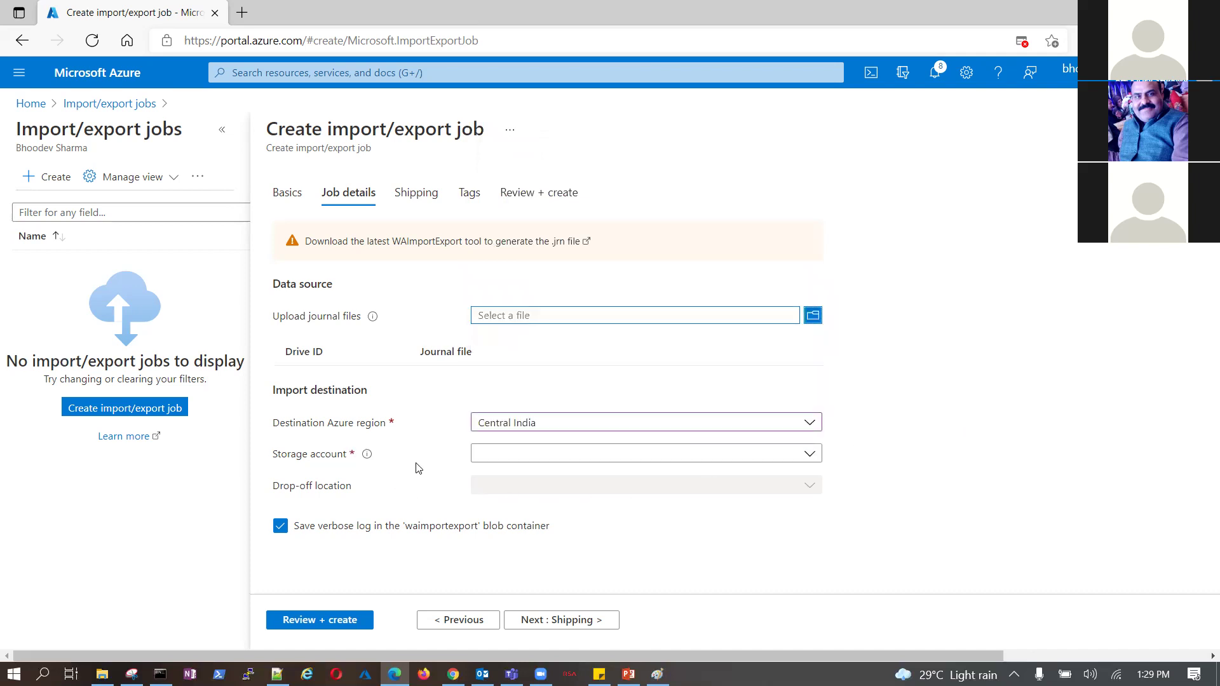
left_click(493, 428)
Check the storage accounts offered for the import destination and filter them by "sgte"
left_click(820, 457)
left_click(813, 456)
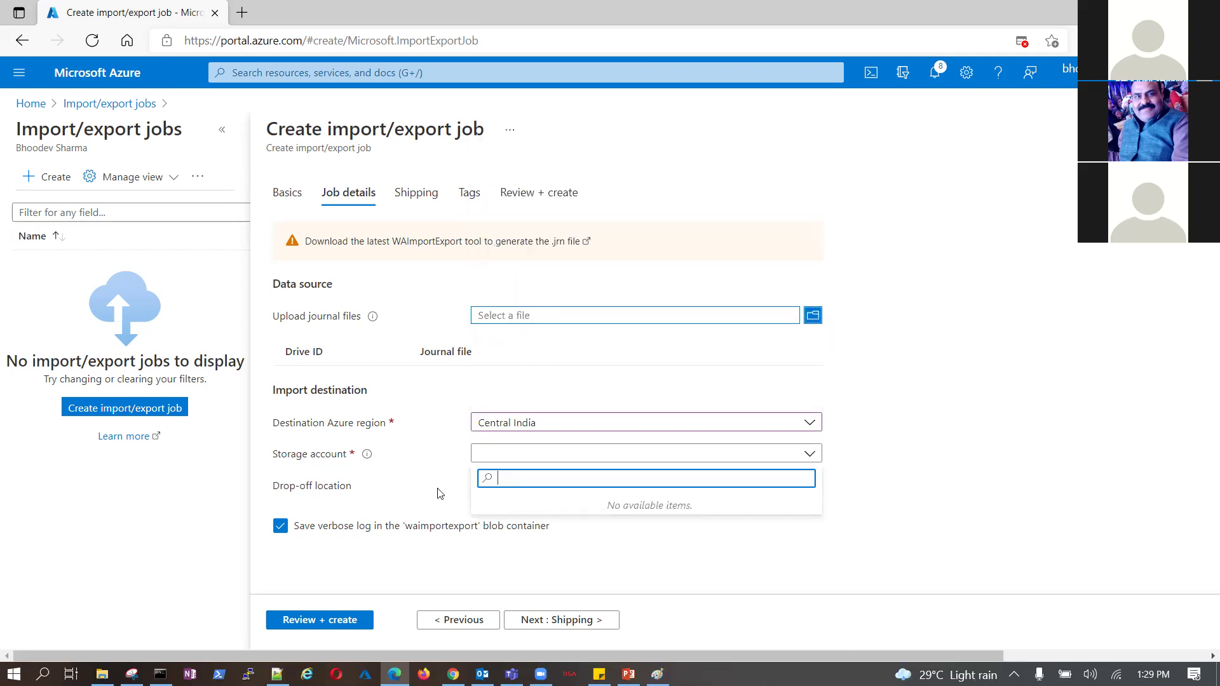
left_click(275, 459)
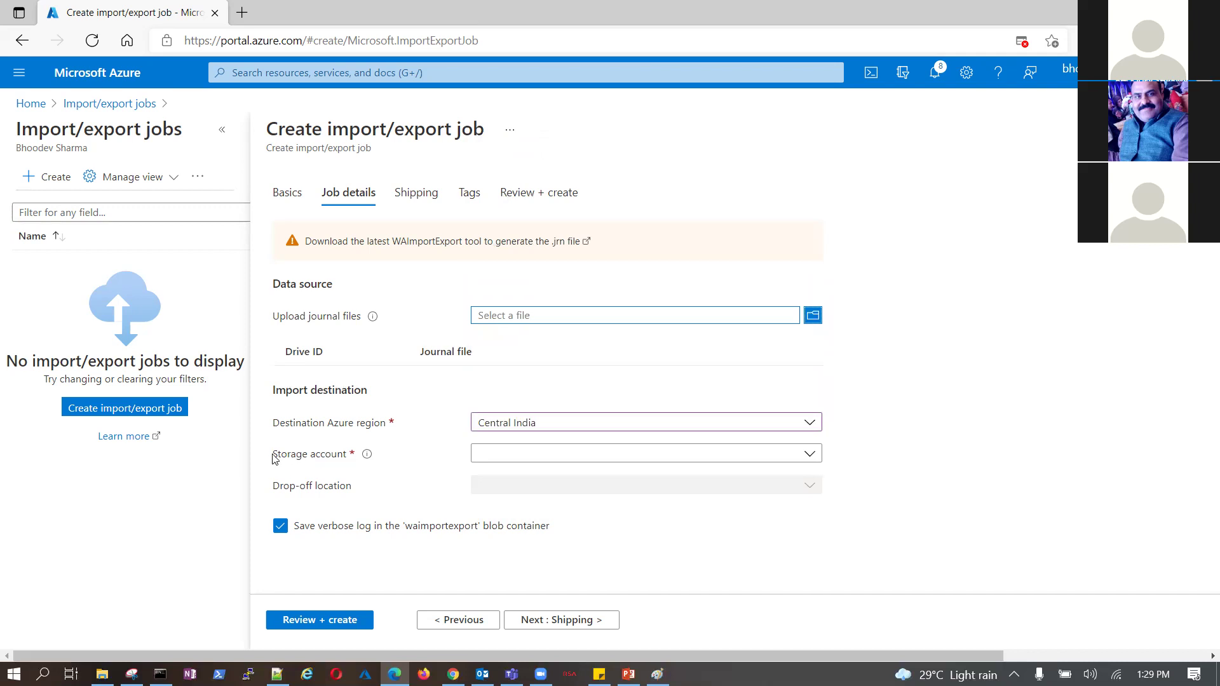
left_click(810, 455)
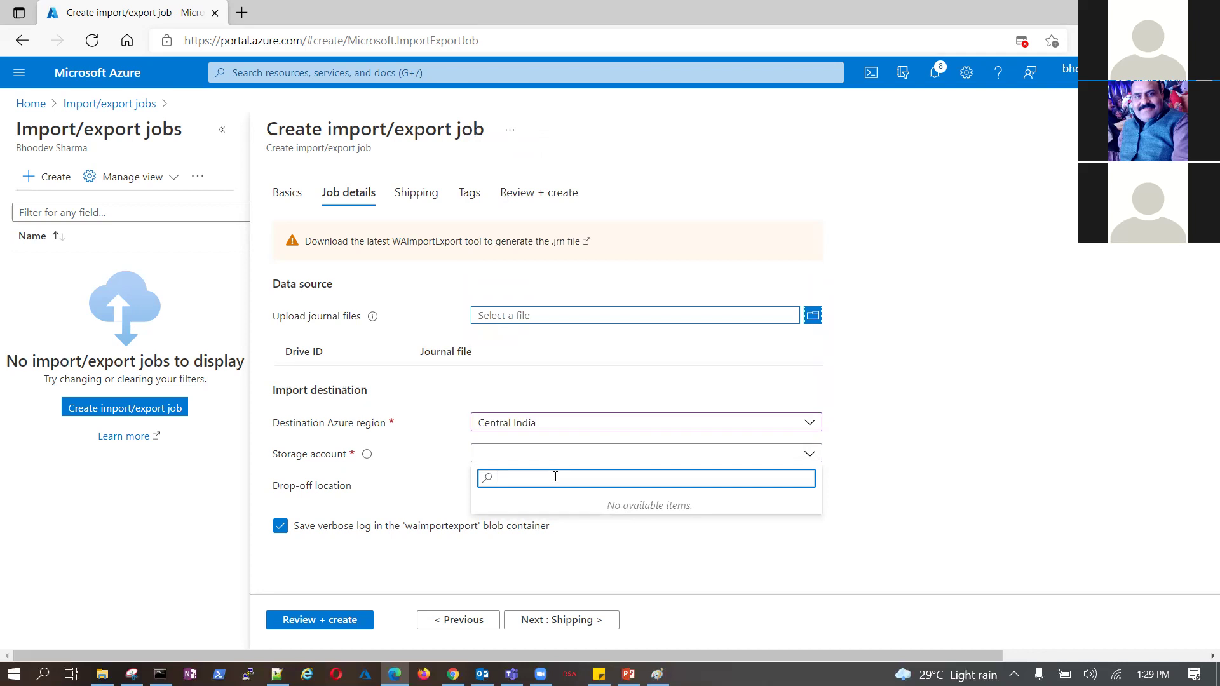
type("sgte")
Open a blank browser tab and duplicate the tab holding the import/export job form
key("ctrl+t")
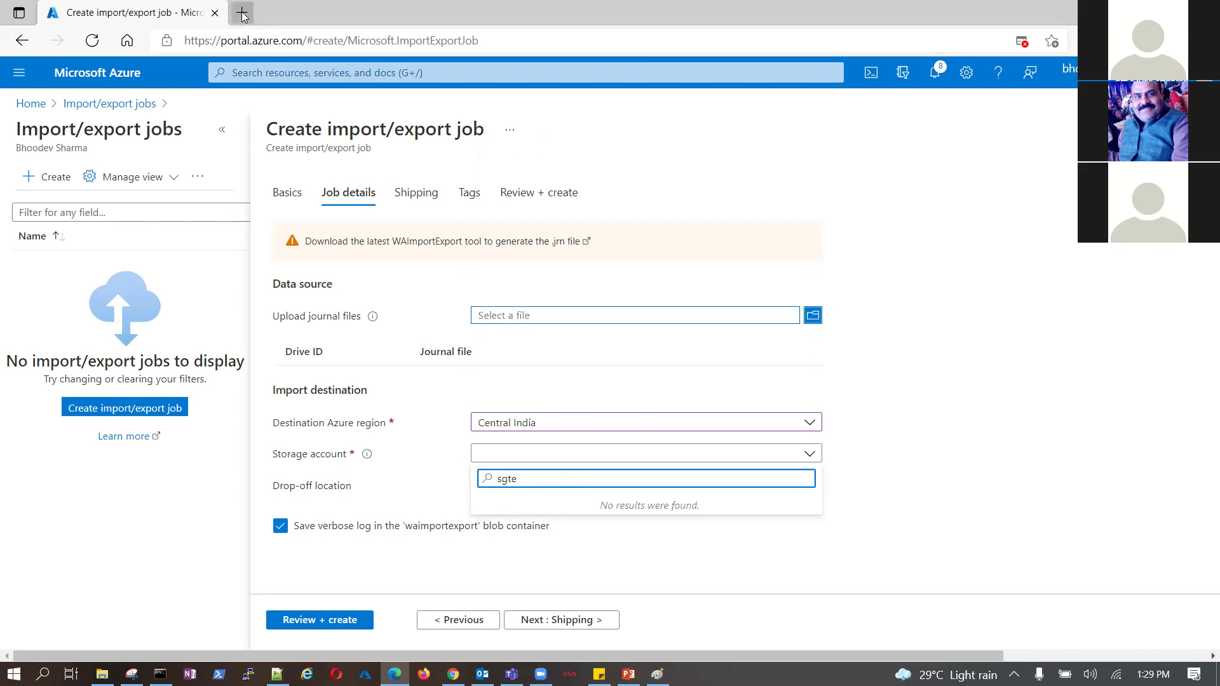
left_click(183, 20)
right_click(183, 20)
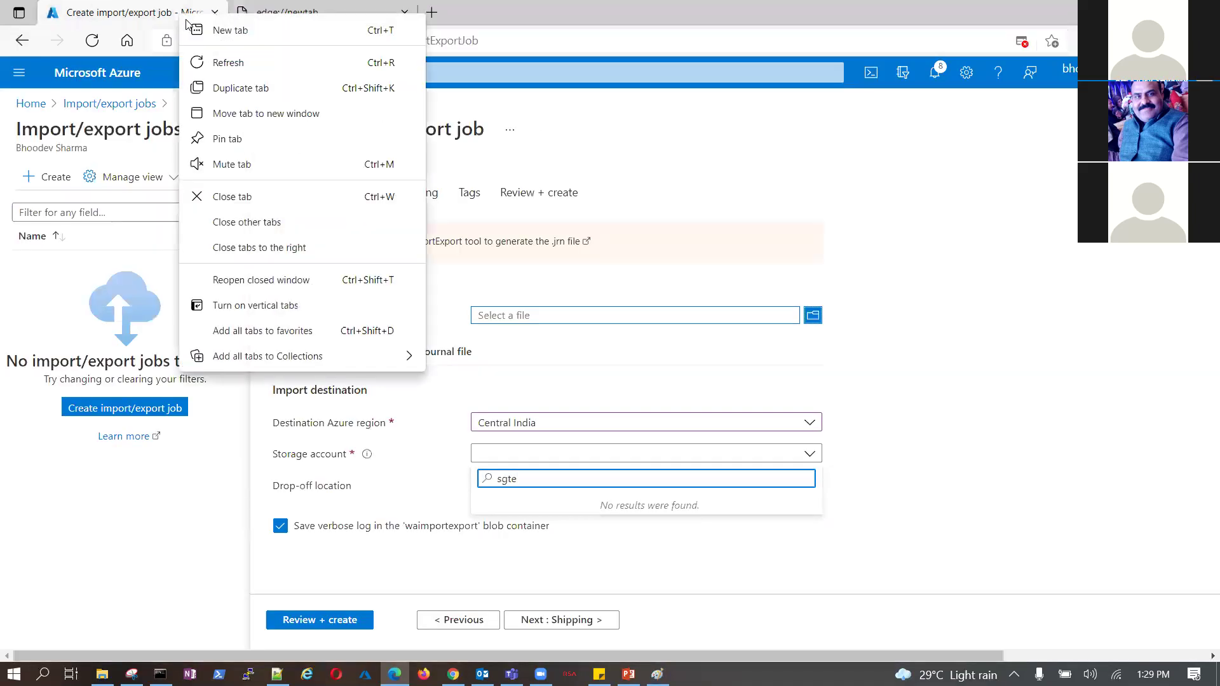
left_click(242, 88)
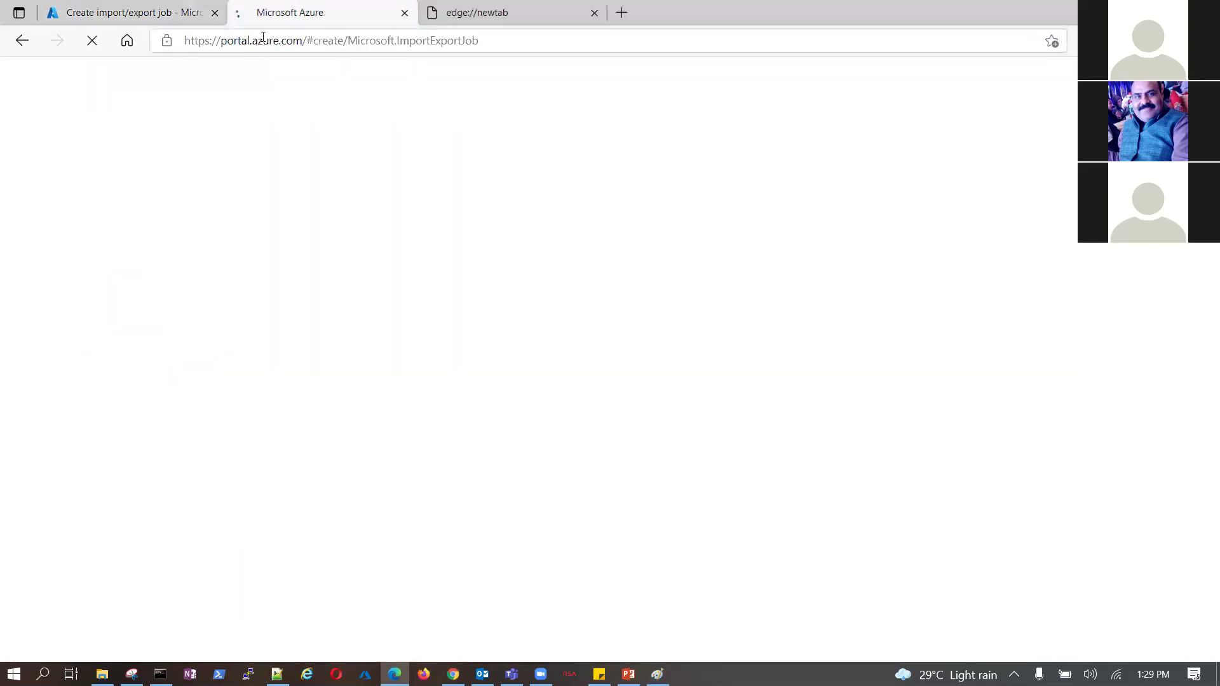
Close the blank tab, search the portal for "storage account" from the original job tab, and start creating a storage account
left_click(594, 13)
left_click(136, 12)
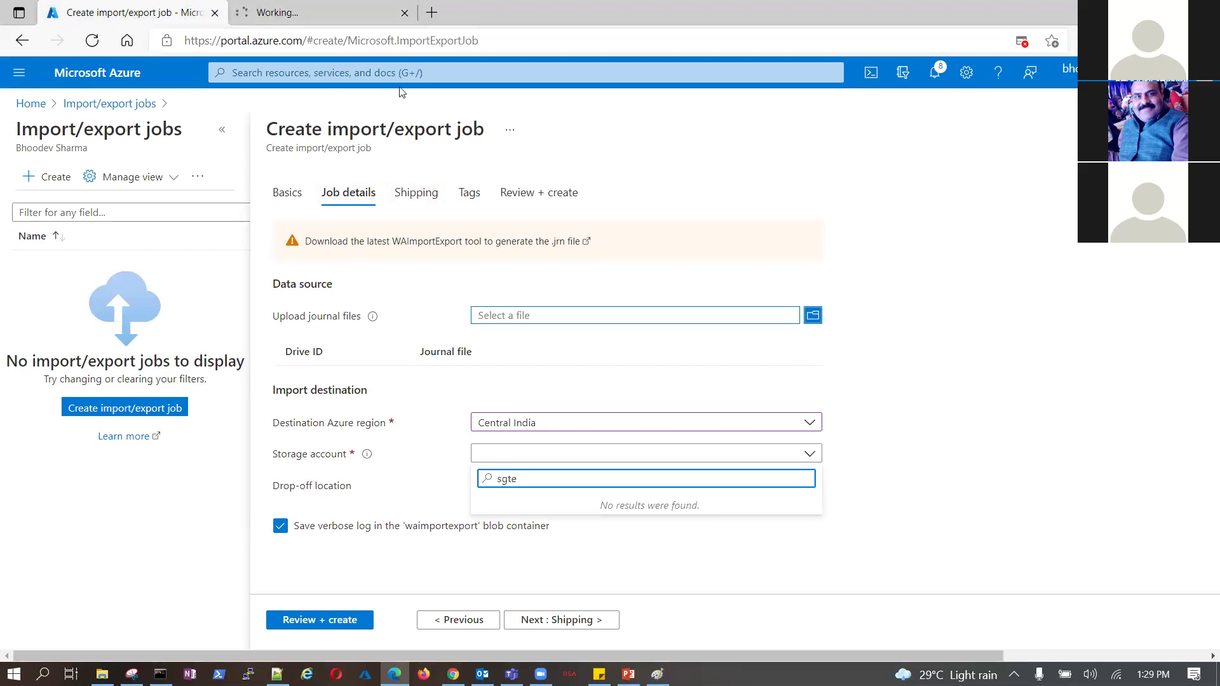
left_click(414, 71)
type("storage account")
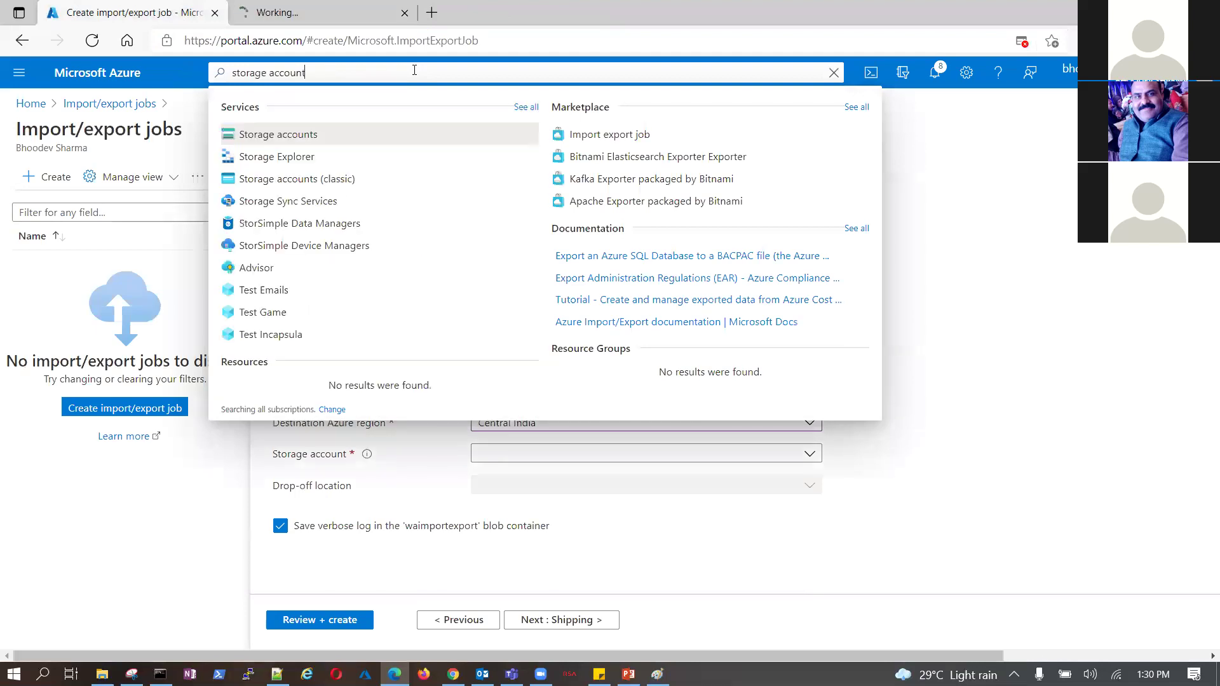
left_click(303, 136)
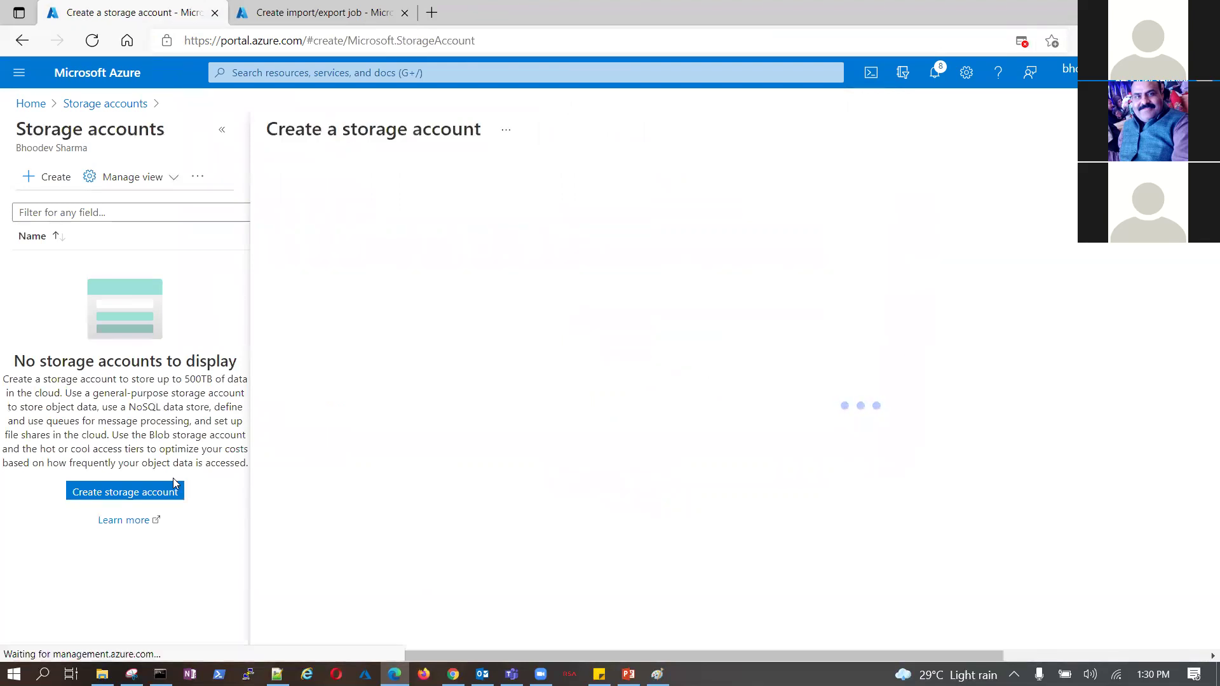
Name the new storage account bpsfs
scroll(313, 487, "down", 3)
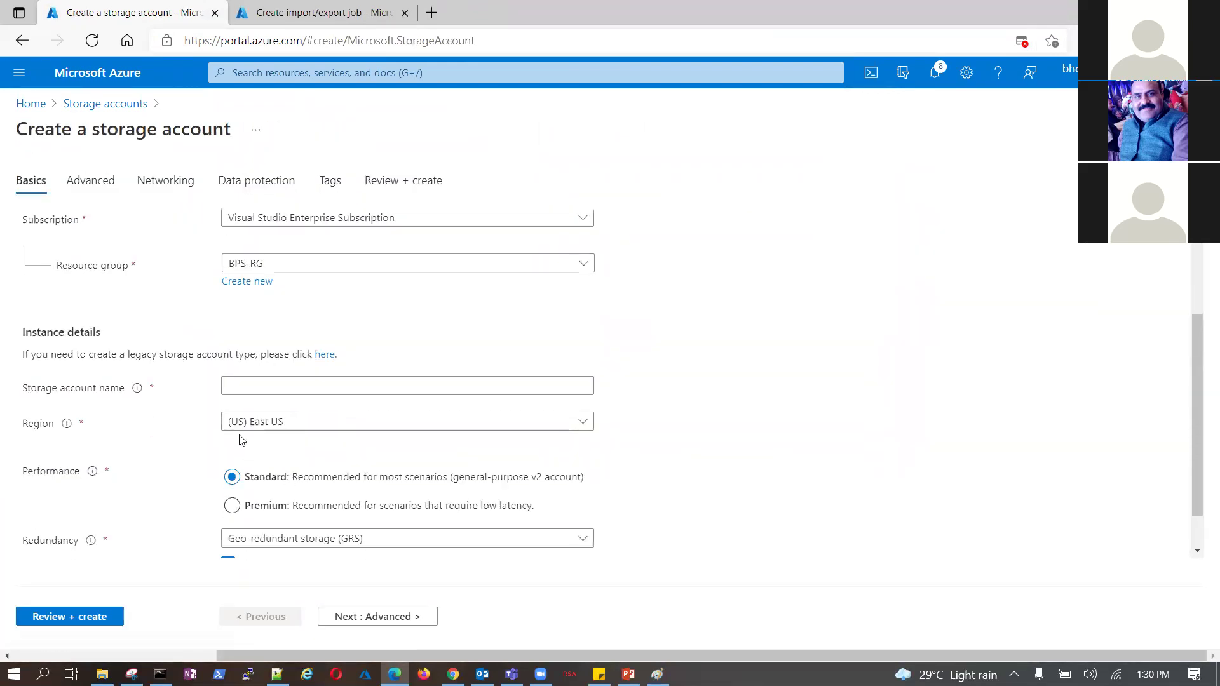
left_click(333, 386)
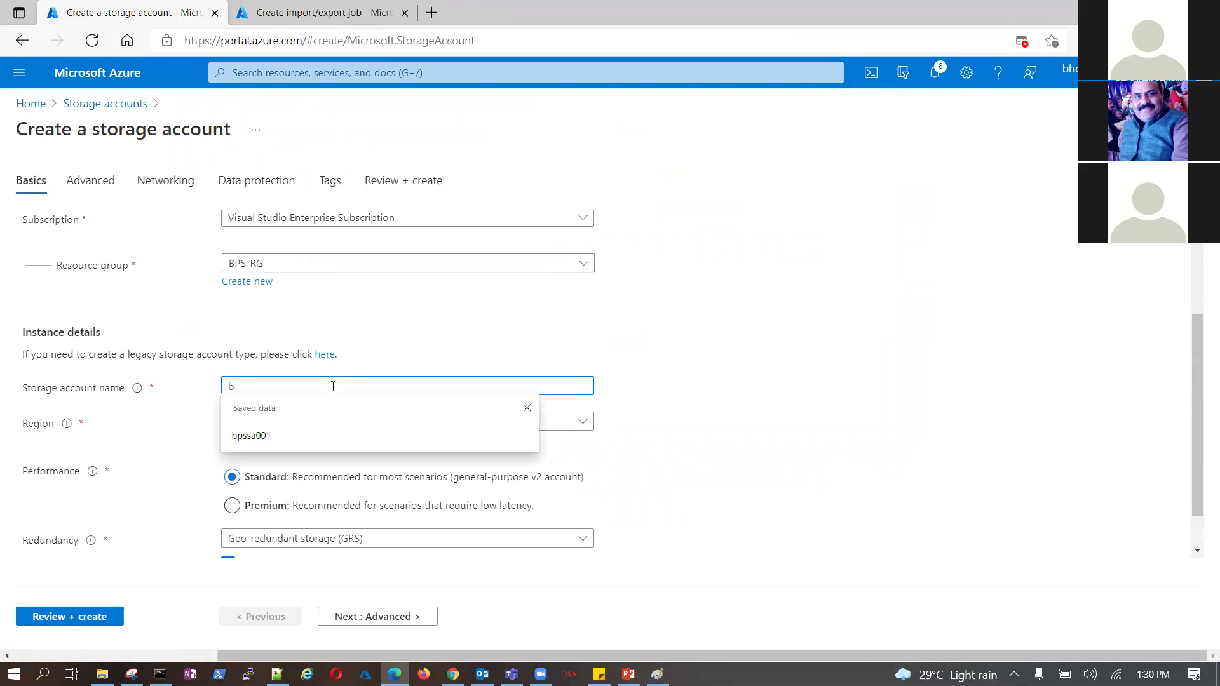
type("bps-fs")
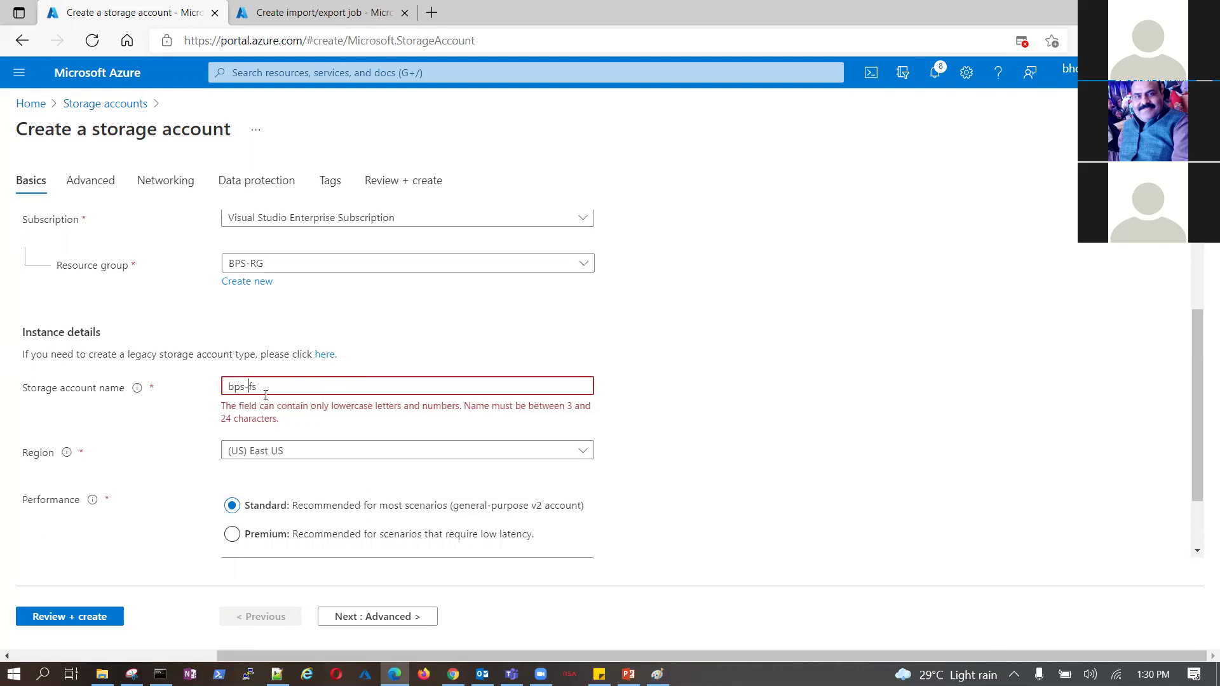
key("Left")
key("Left")
key("BackSpace")
left_click(827, 412)
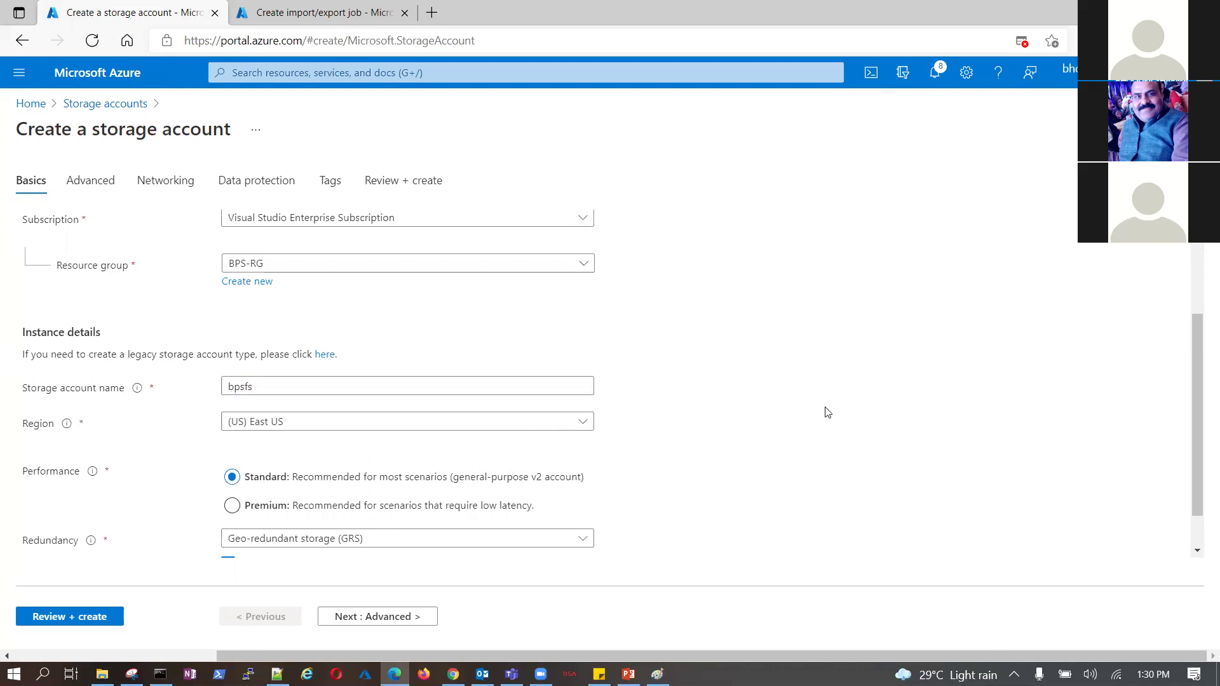
Set the storage account's region to (Asia Pacific) Central India
scroll(827, 413, "down", 1)
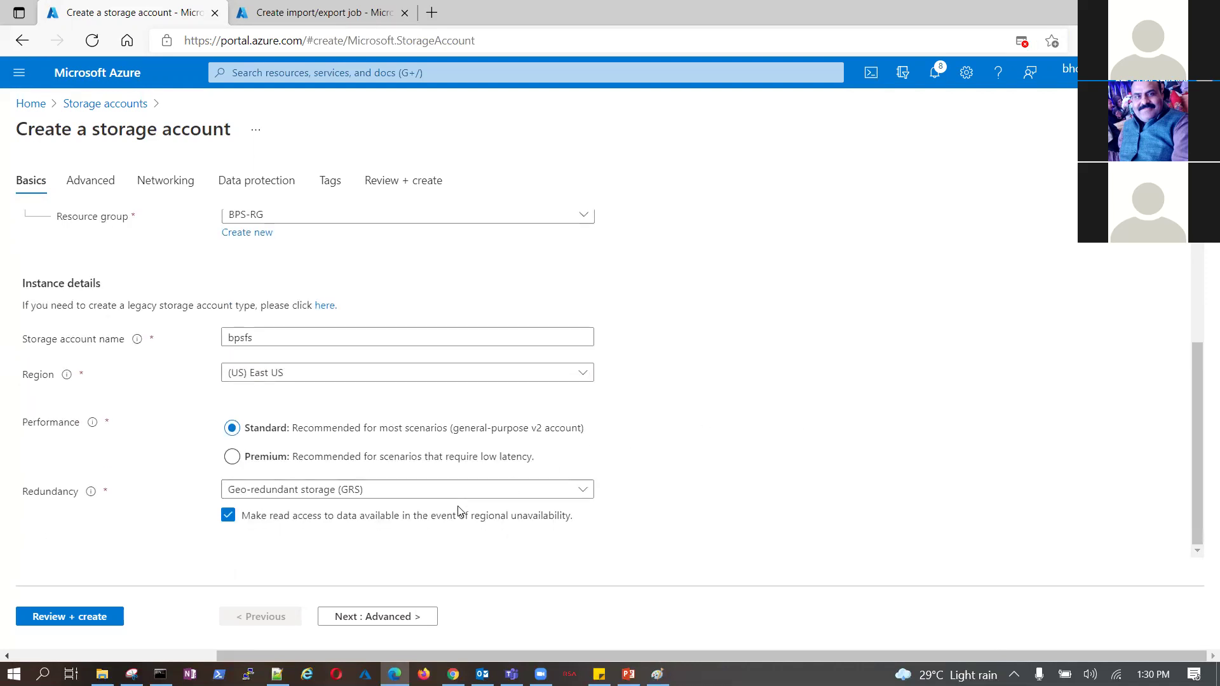
left_click(576, 376)
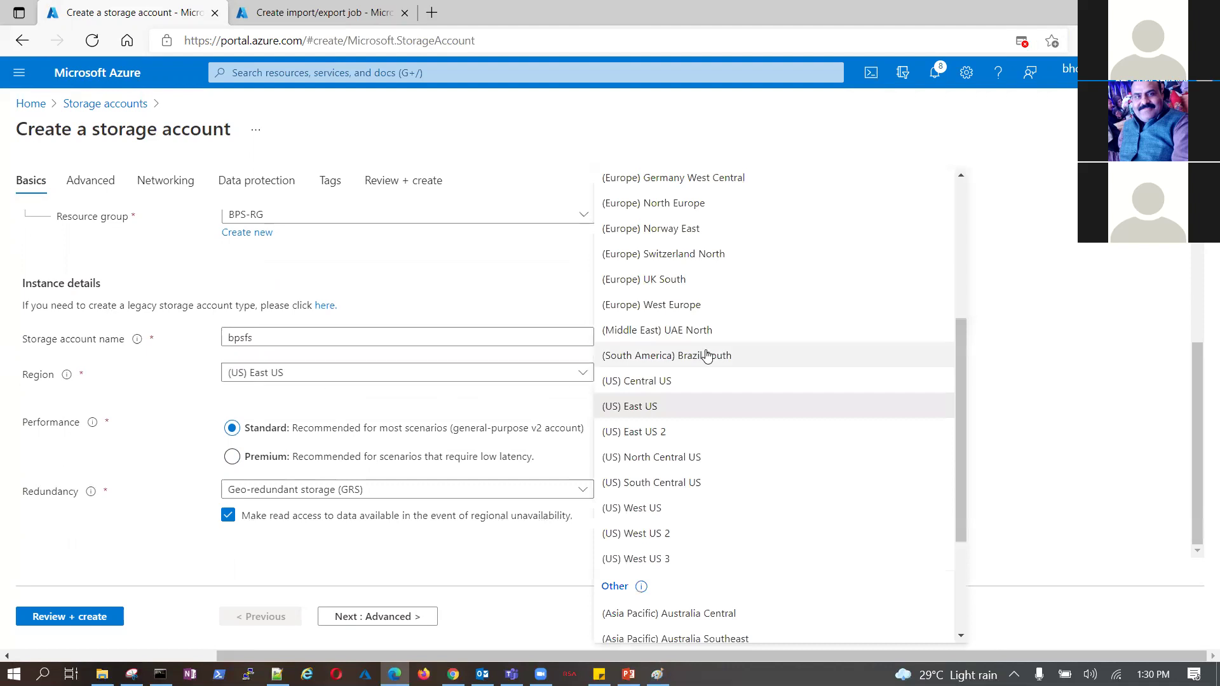
scroll(702, 354, "down", 3)
scroll(707, 356, "up", 2)
scroll(705, 355, "up", 2)
scroll(703, 356, "down", 4)
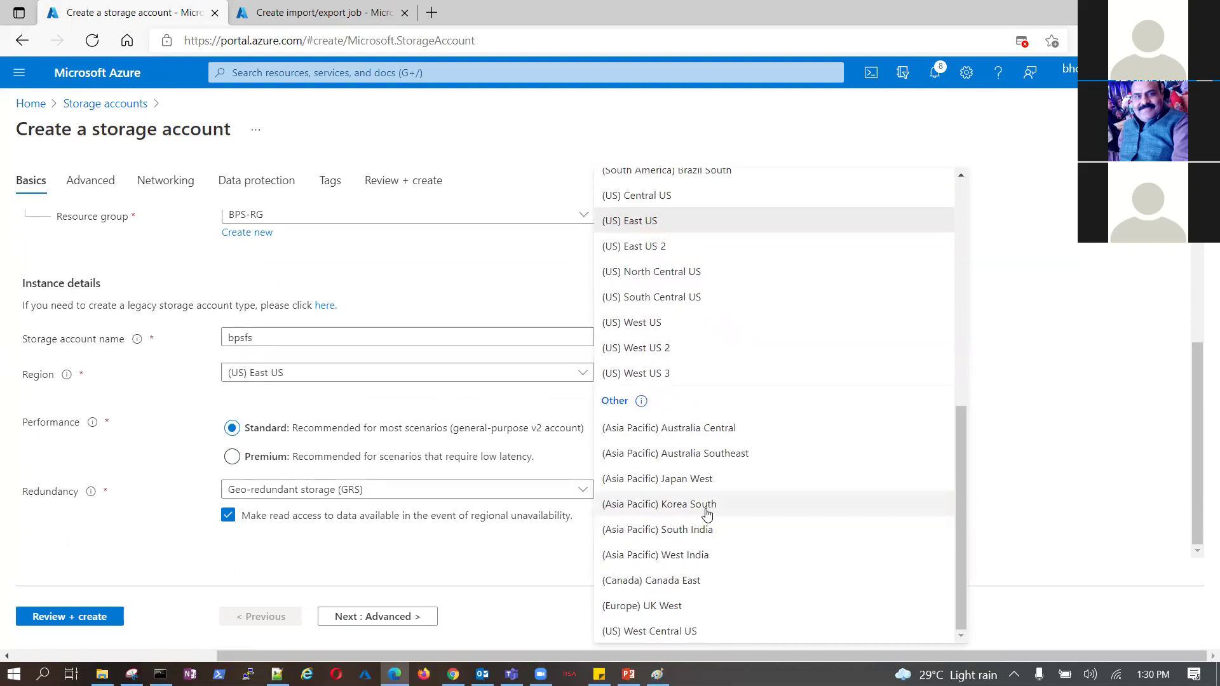
scroll(770, 344, "up", 6)
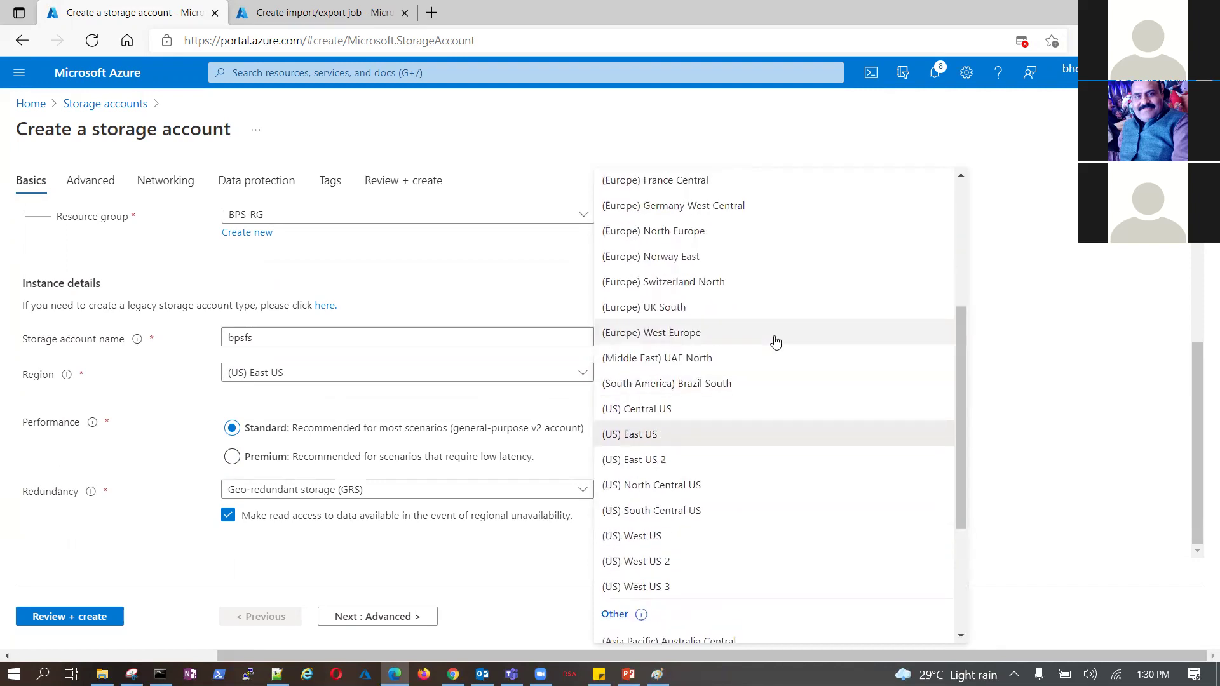
scroll(776, 343, "up", 1)
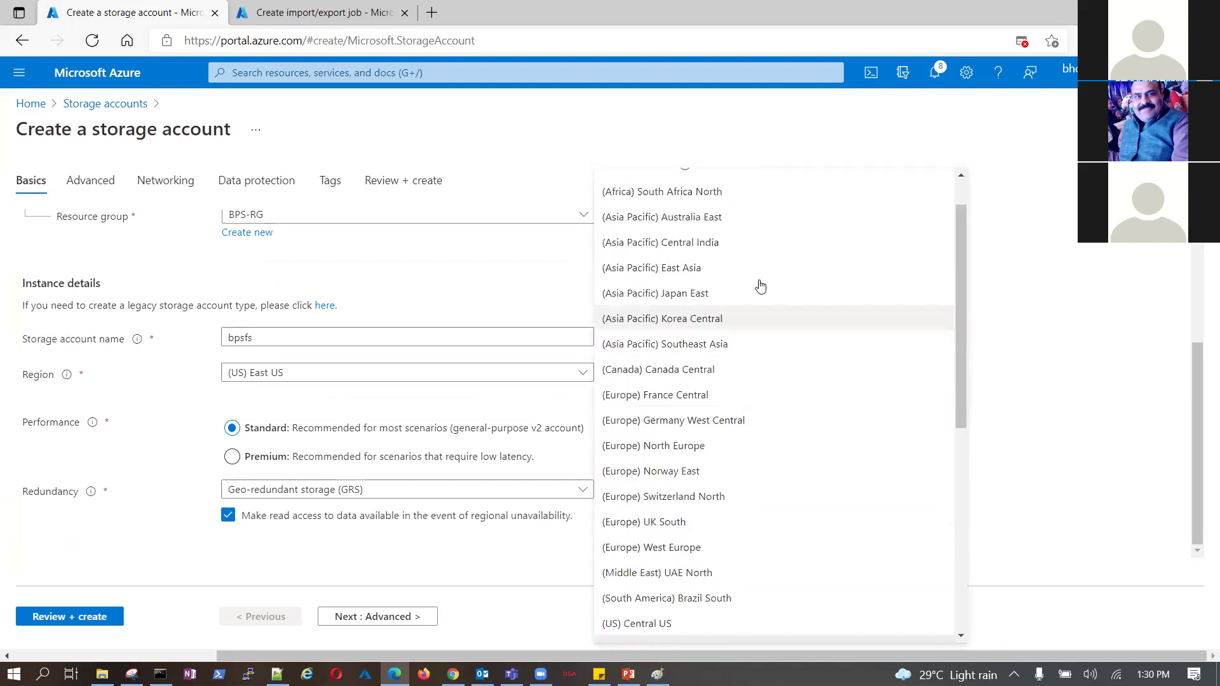
left_click(711, 243)
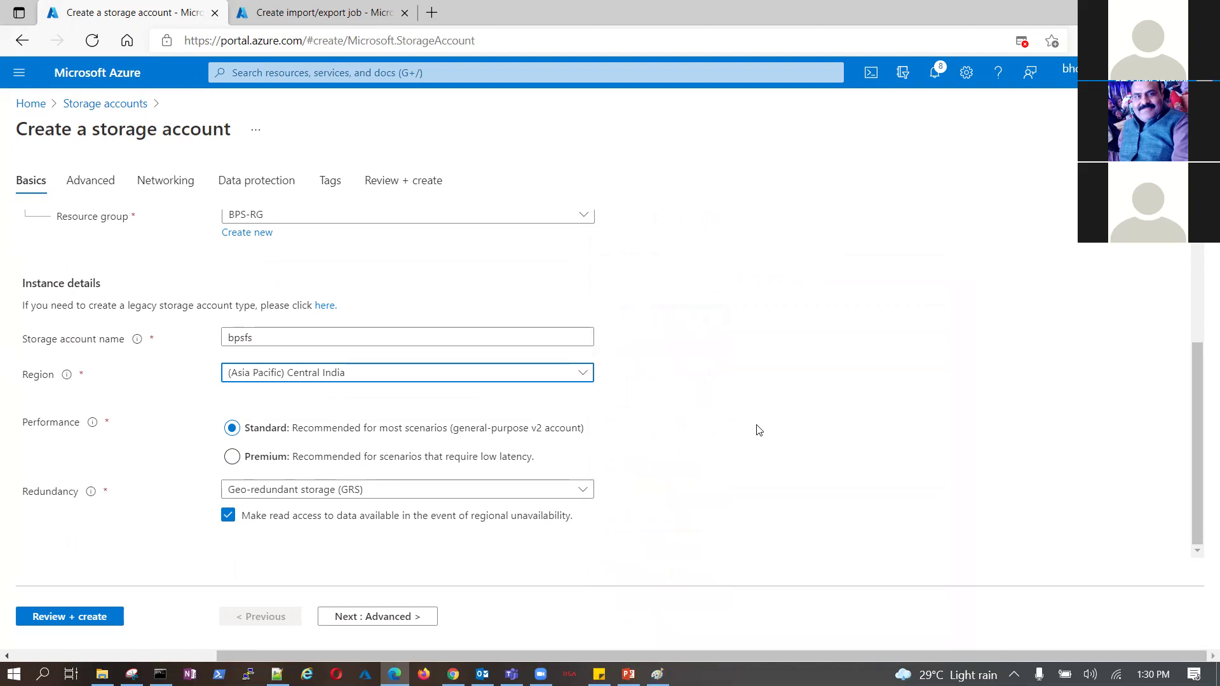
Set the redundancy to Locally-redundant storage (LRS) and continue to the advanced settings
left_click(582, 490)
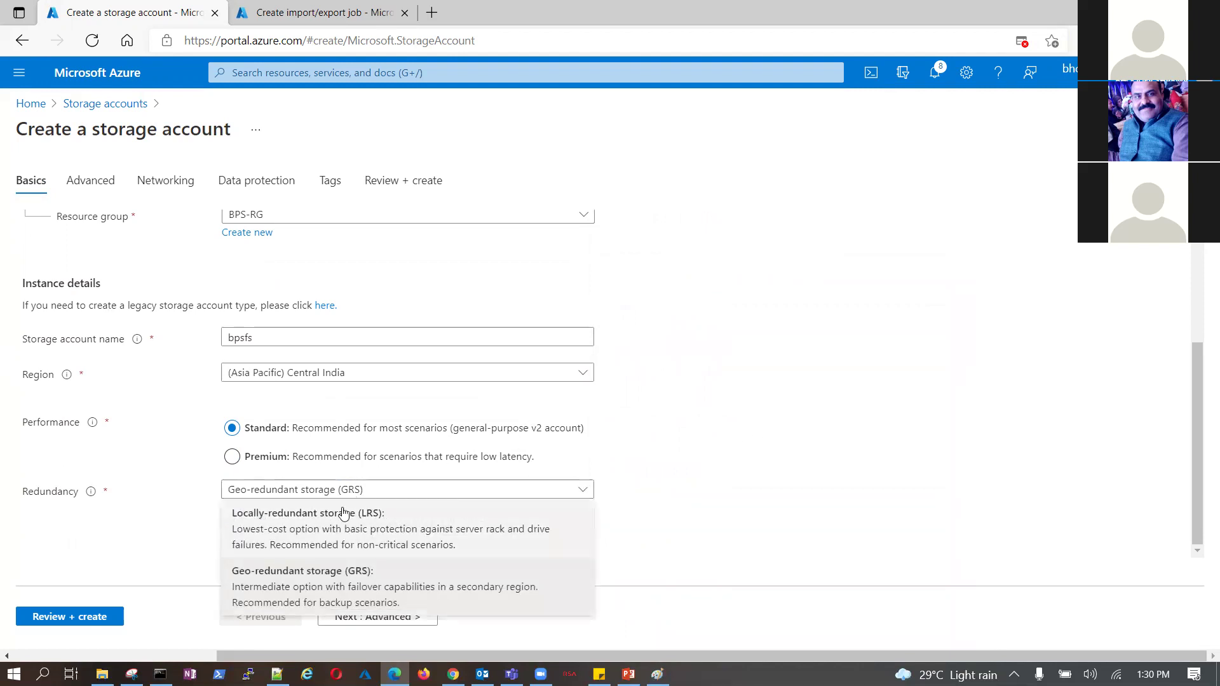
left_click(324, 514)
left_click(388, 616)
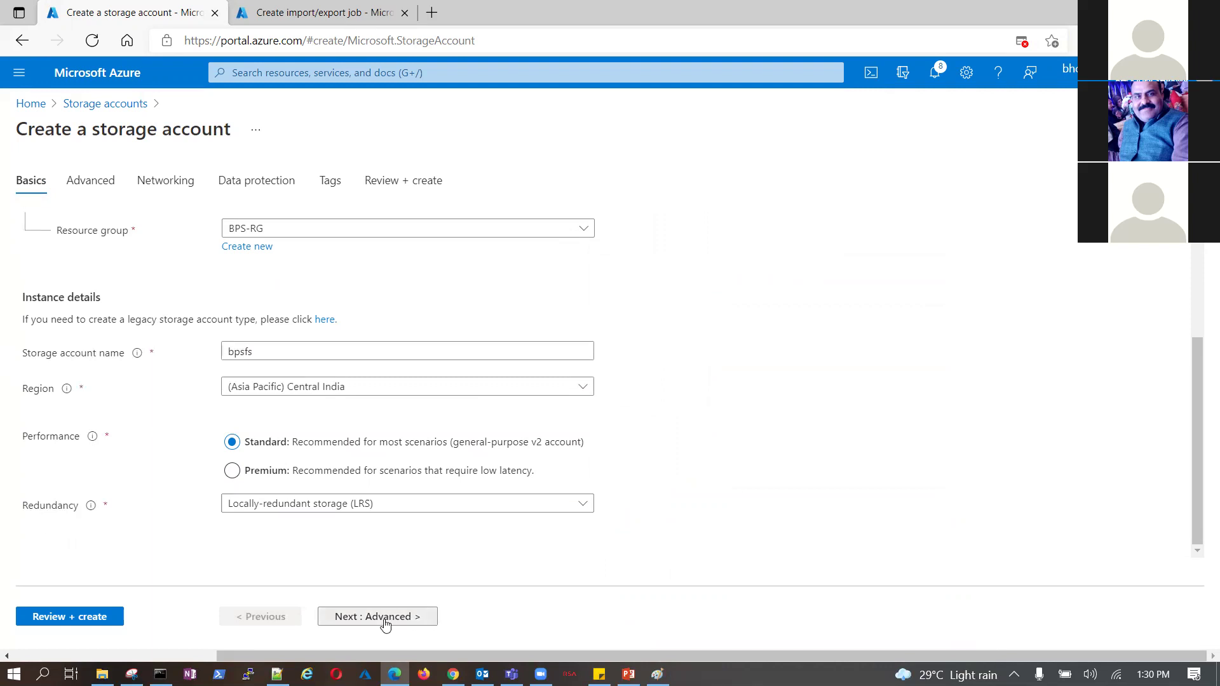
Look through the advanced and networking settings, keep their defaults, and review and create the storage account
scroll(413, 378, "down", 3)
scroll(254, 406, "up", 2)
scroll(381, 394, "down", 1)
scroll(277, 313, "down", 3)
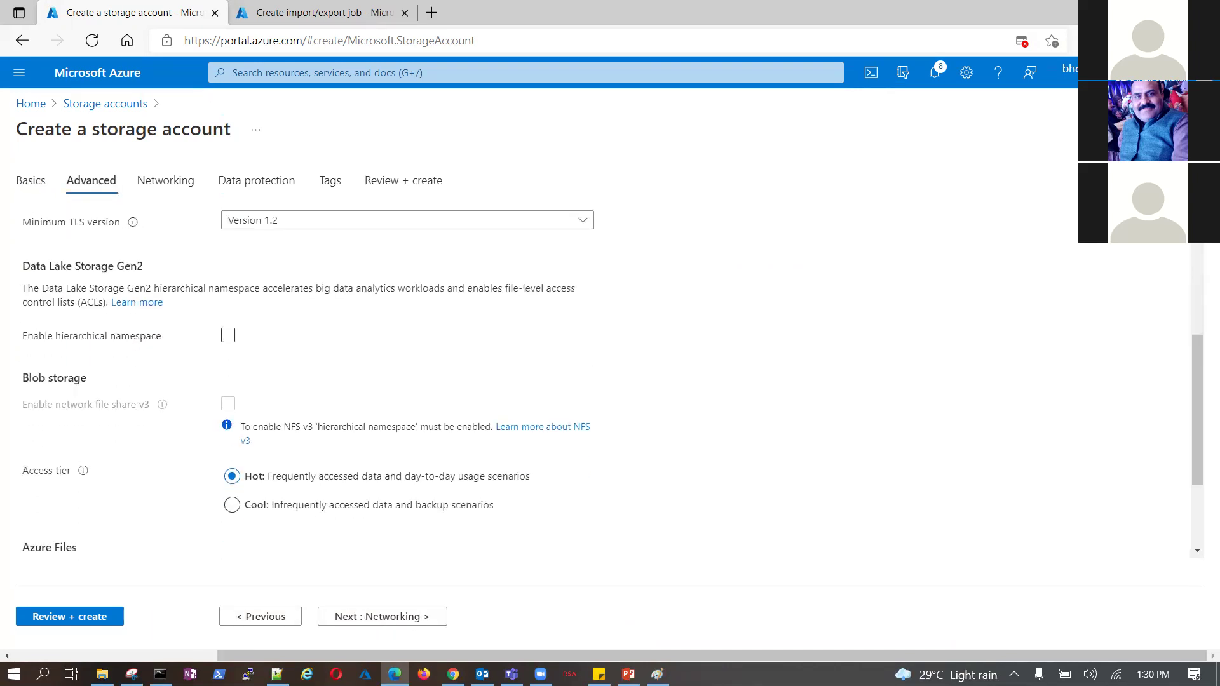
left_click(393, 619)
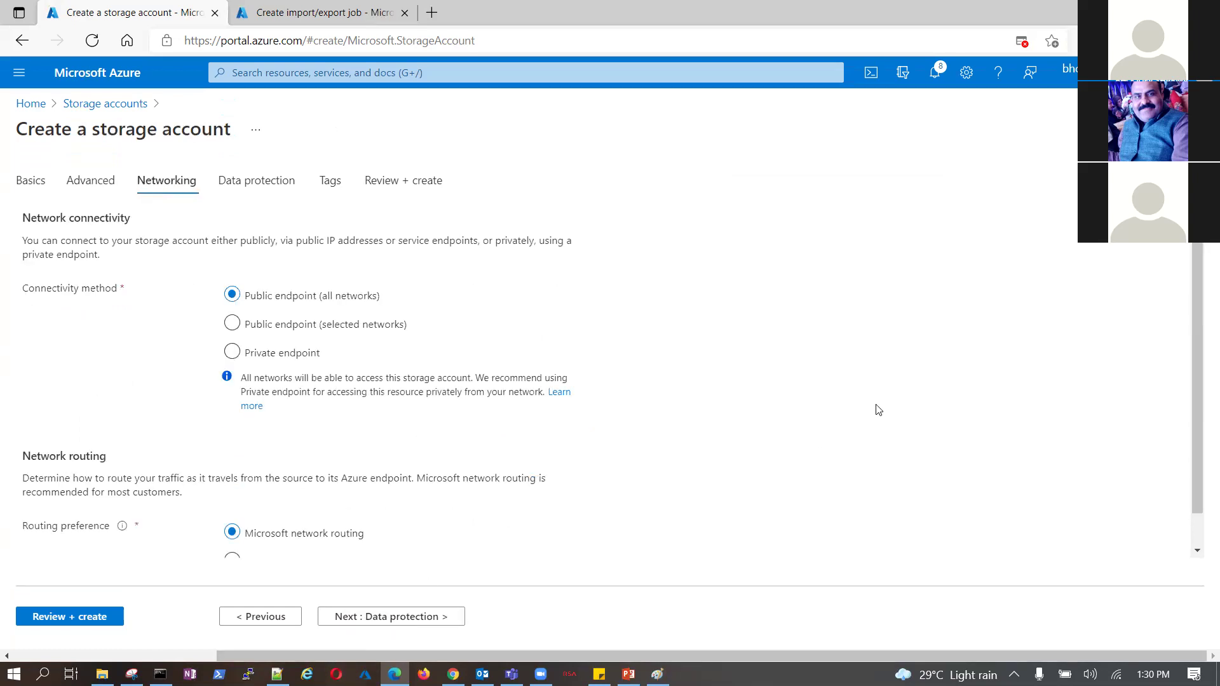
scroll(509, 540, "down", 1)
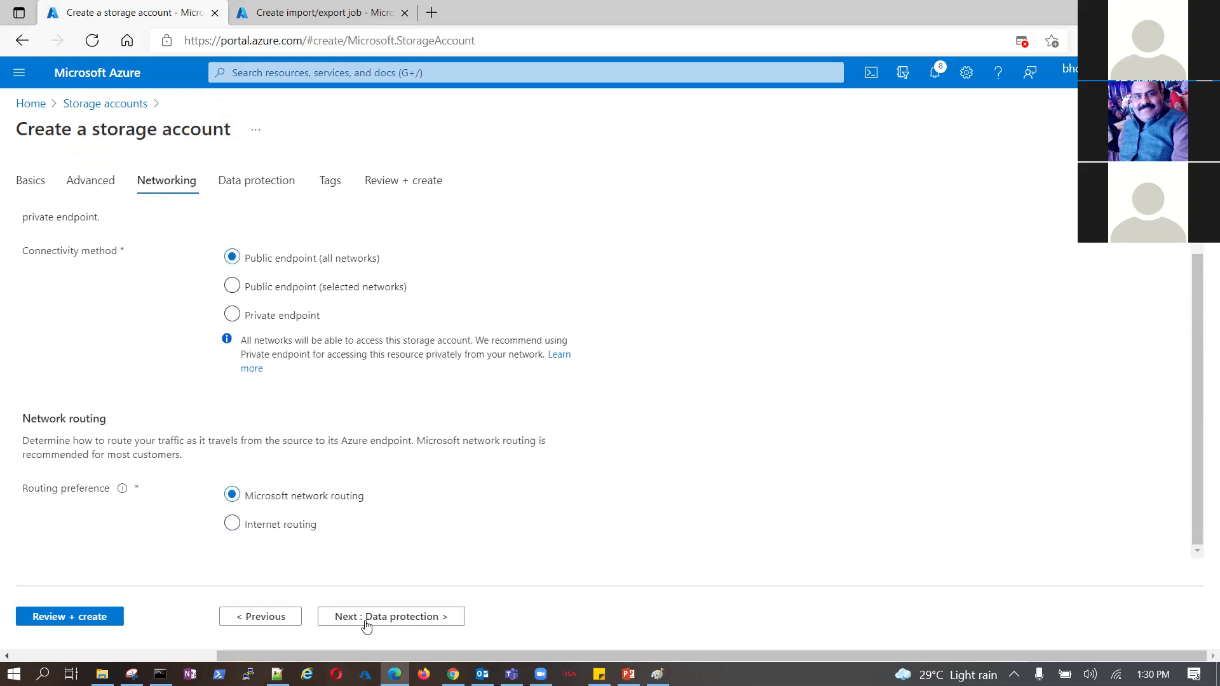
left_click(82, 620)
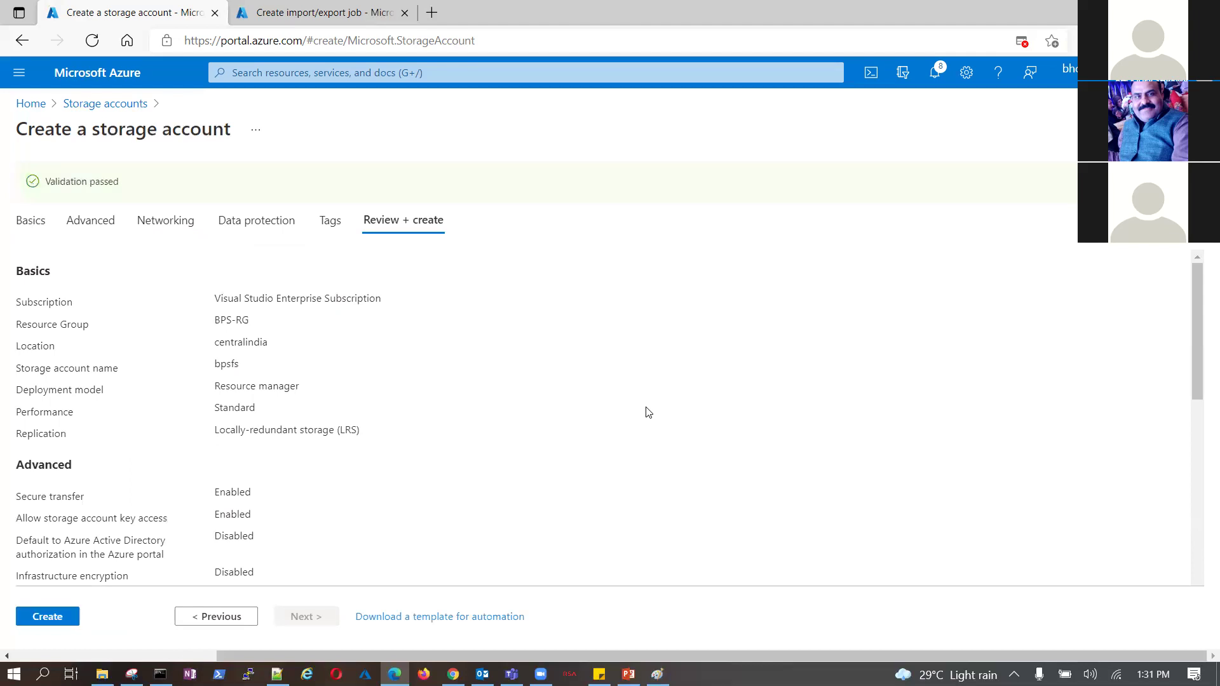
left_click(52, 617)
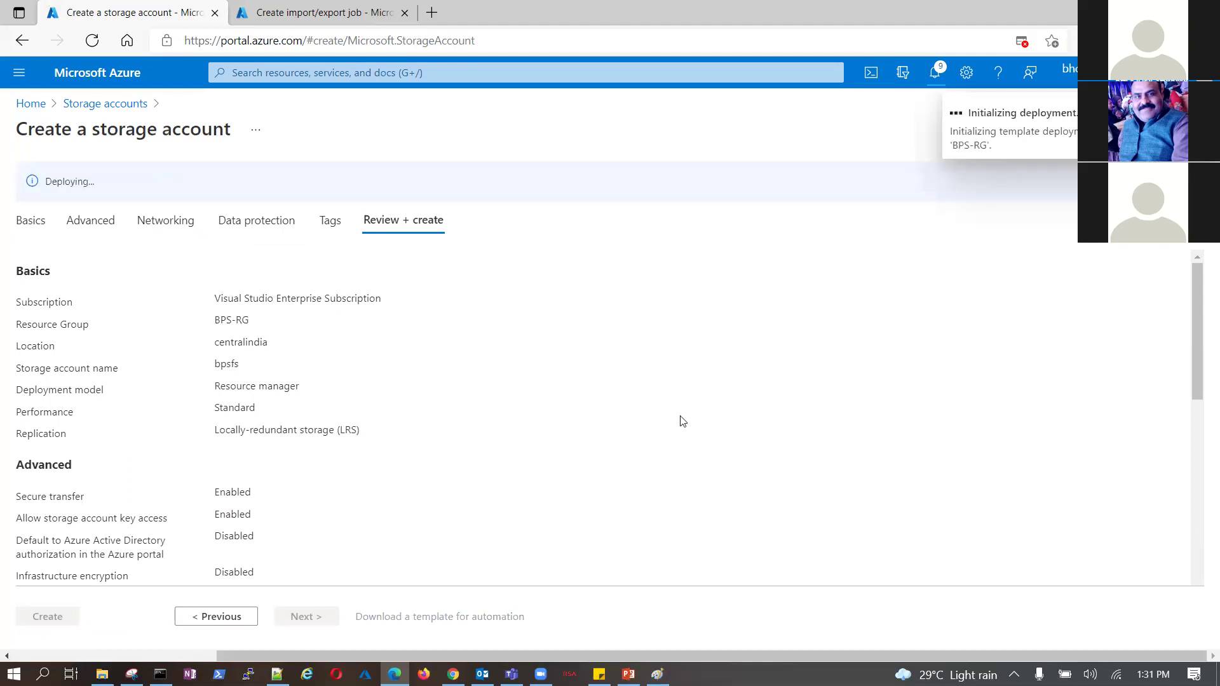
Deal with the browser's blocked-content notice for the portal and check the tab holding the duplicated import/export job form
left_click(1021, 41)
left_click(833, 117)
left_click(1008, 184)
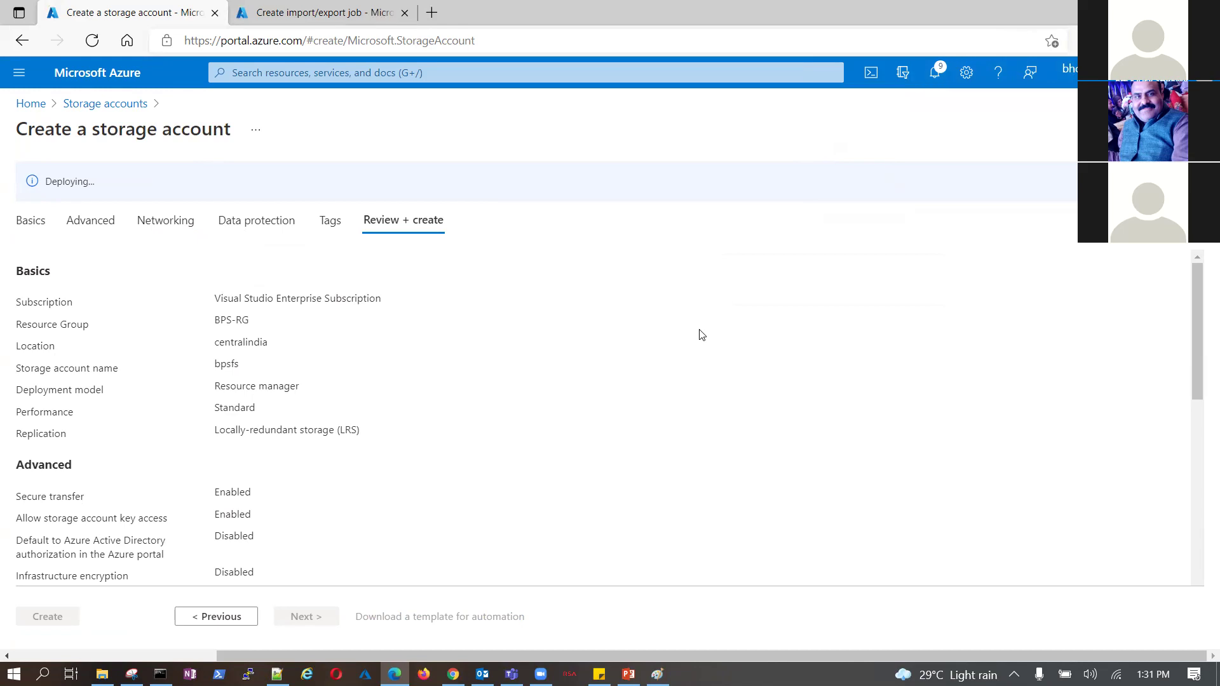
left_click(327, 13)
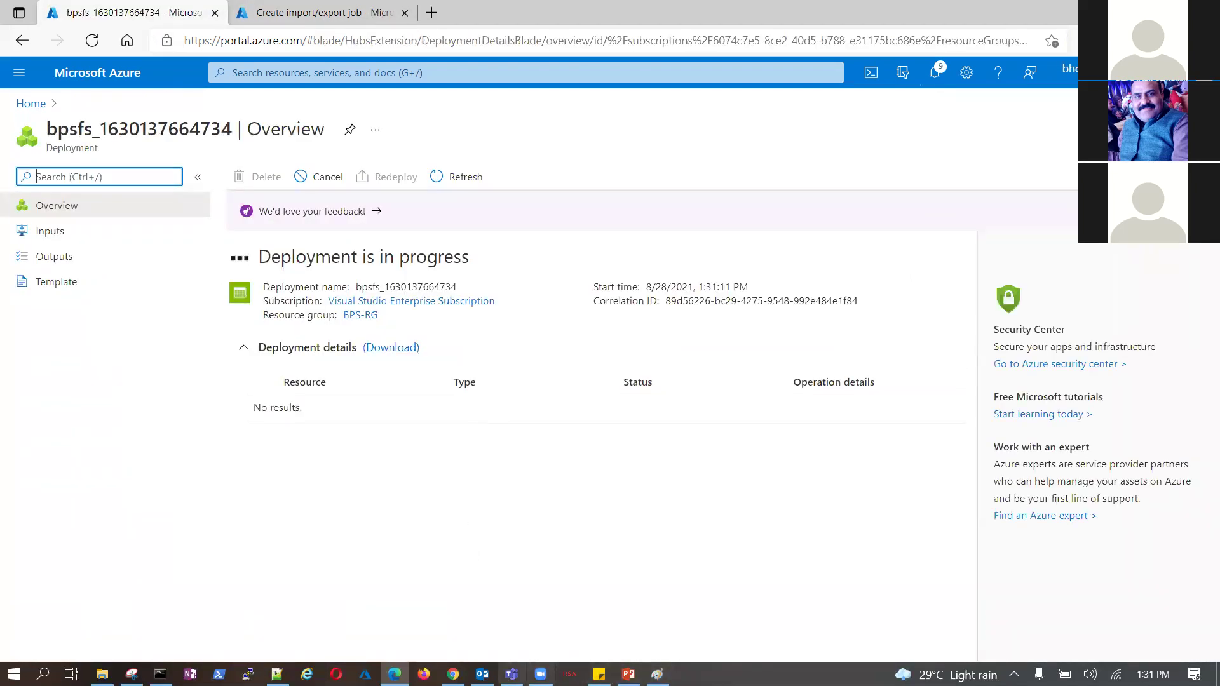
Switch to the Microsoft Docs article in Chrome and highlight the storage account, supported disks and Windows system prerequisites
key("alt+Tab")
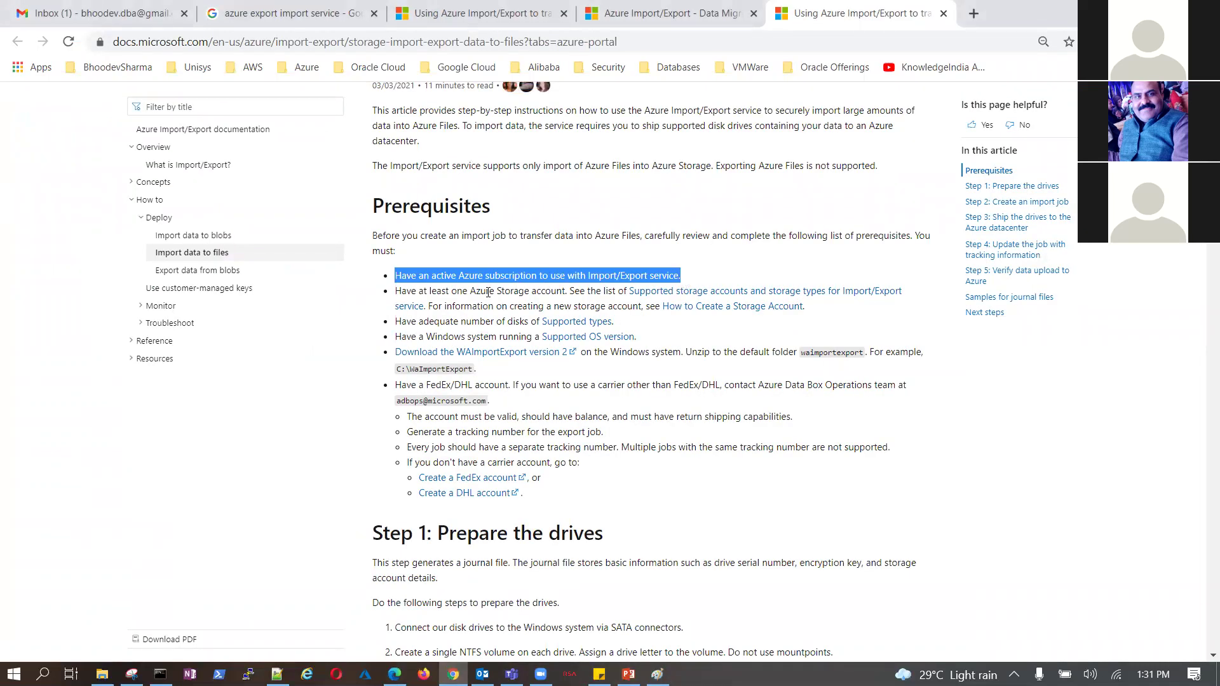
left_click(415, 292)
left_click_drag(416, 291, 570, 290)
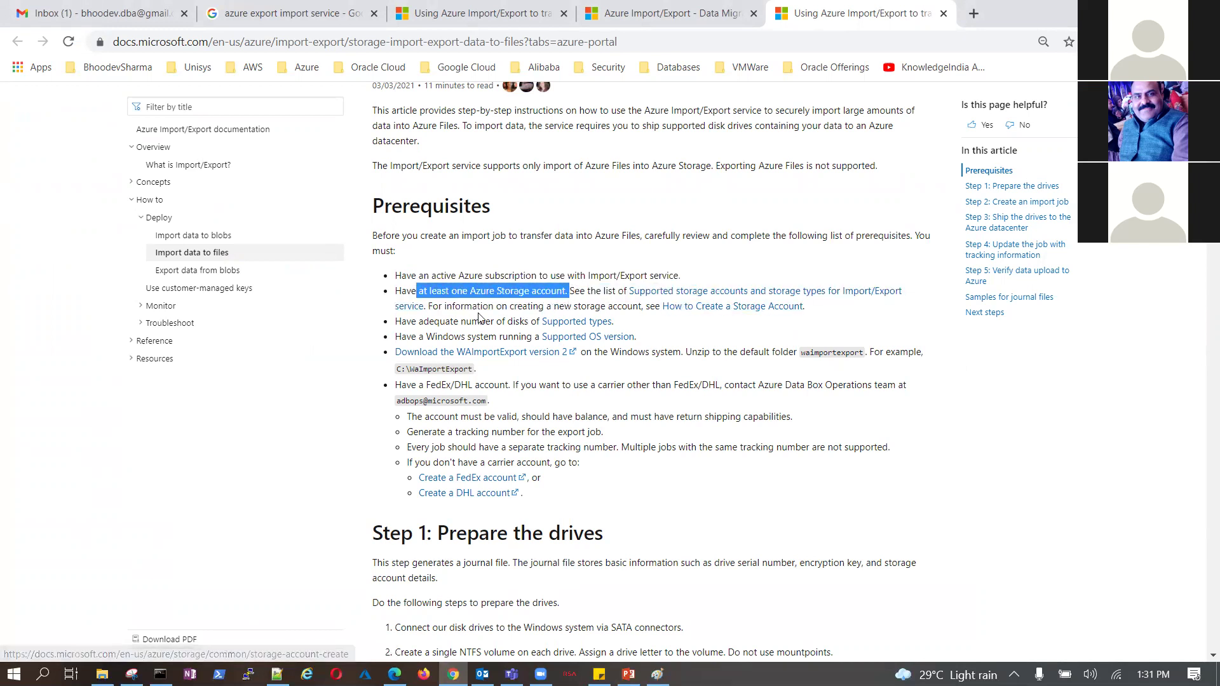
left_click_drag(411, 322, 654, 331)
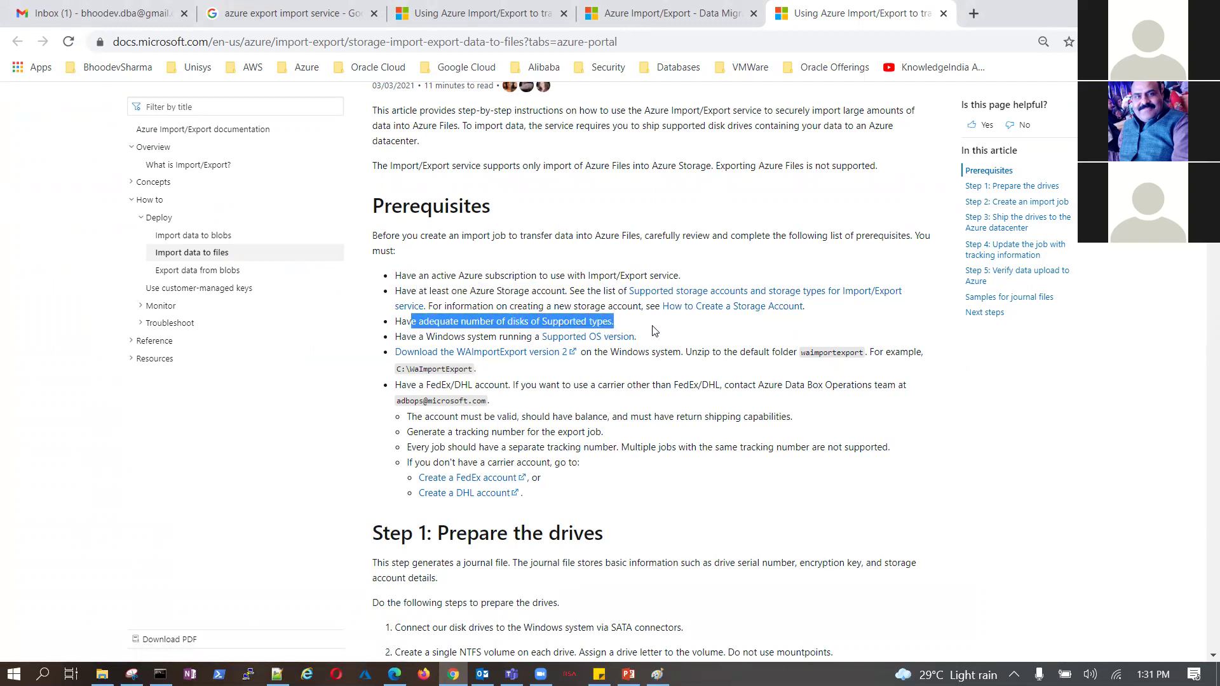
left_click(405, 321)
left_click_drag(397, 321, 632, 328)
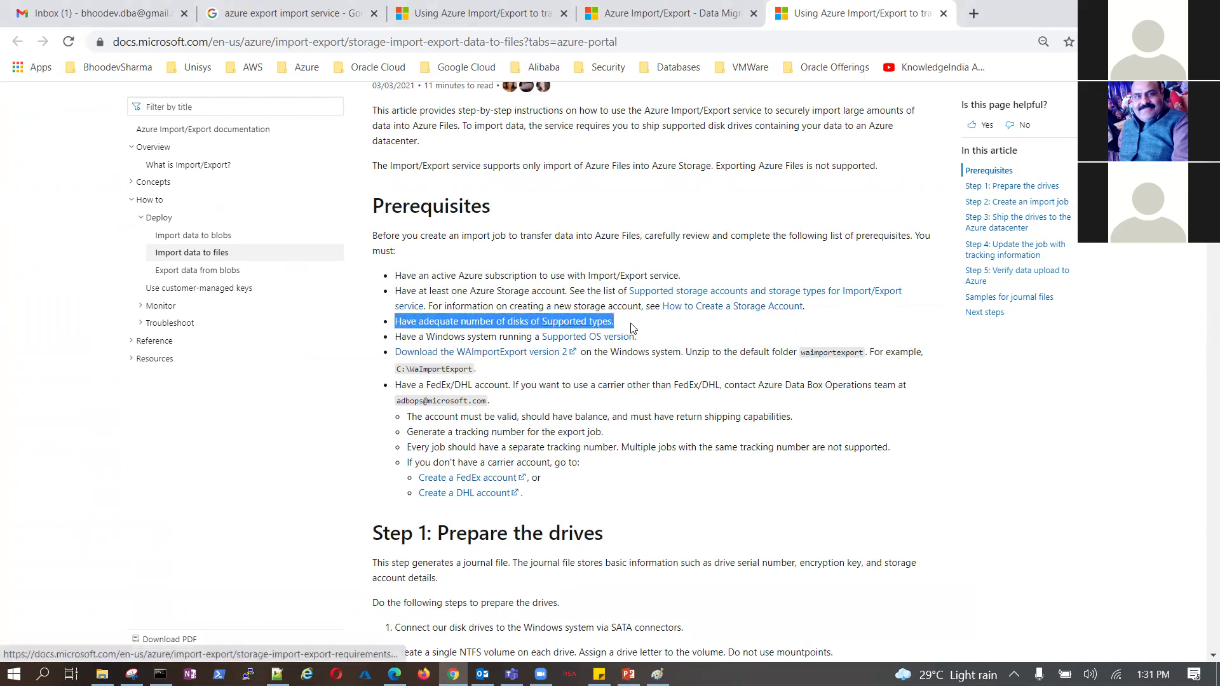
left_click(685, 331)
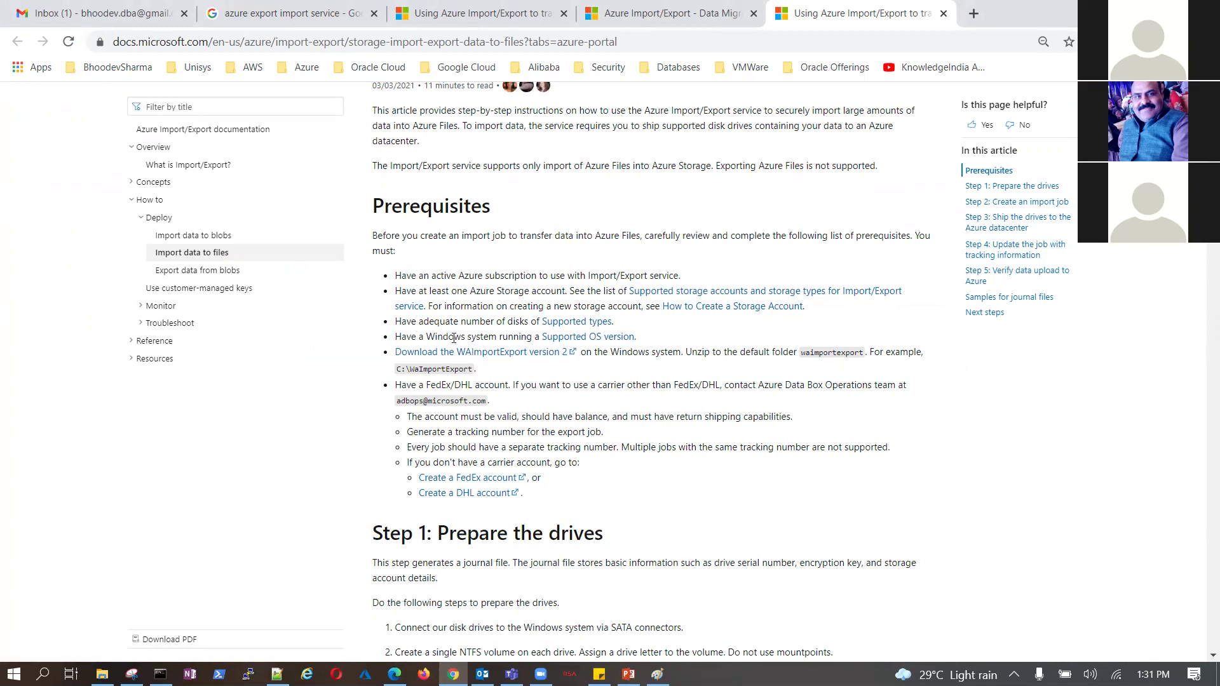
left_click_drag(430, 336, 637, 337)
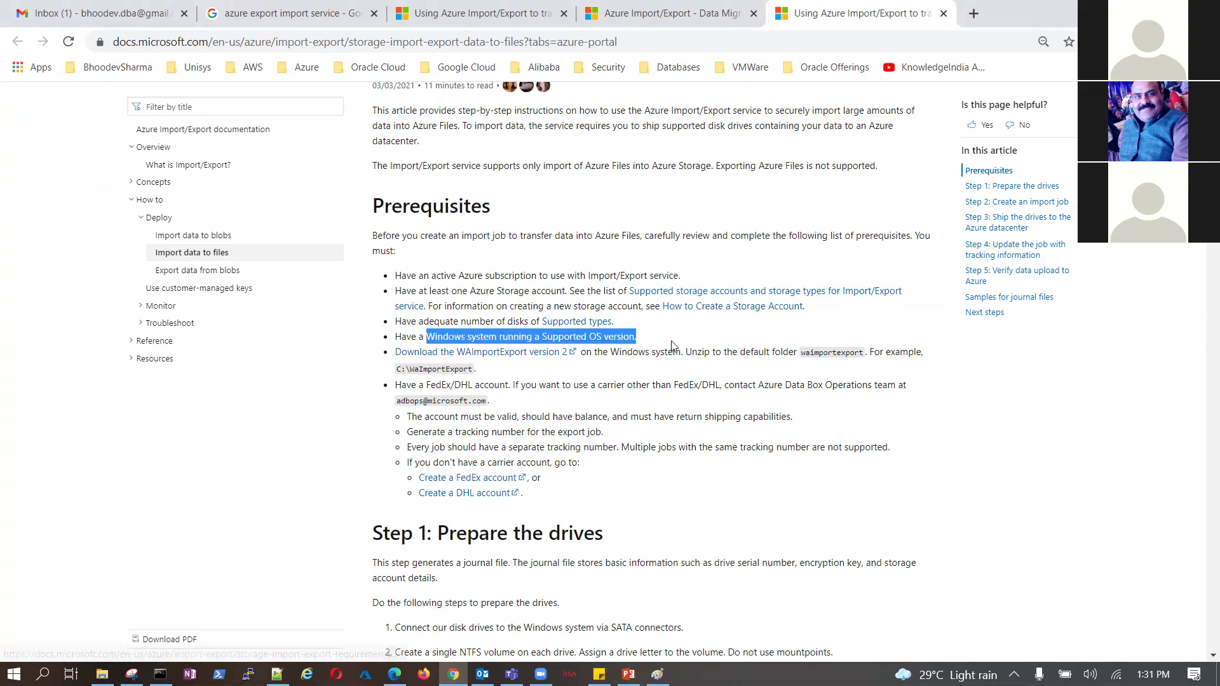
left_click(742, 339)
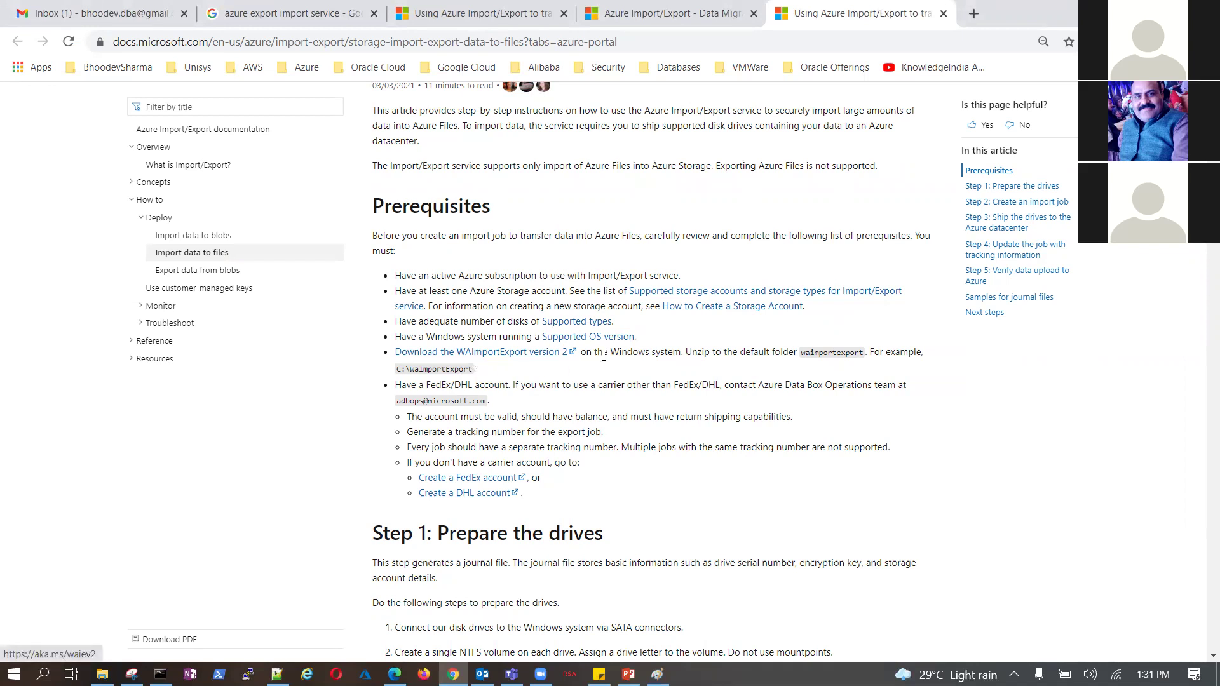
Highlight the WAImportExport unzip folder and FedEx/DHL account prerequisites, including the Azure Data Box Operations contact for other carriers
left_click_drag(639, 353, 921, 354)
left_click_drag(397, 370, 519, 390)
left_click_drag(395, 386, 437, 386)
left_click_drag(524, 386, 691, 385)
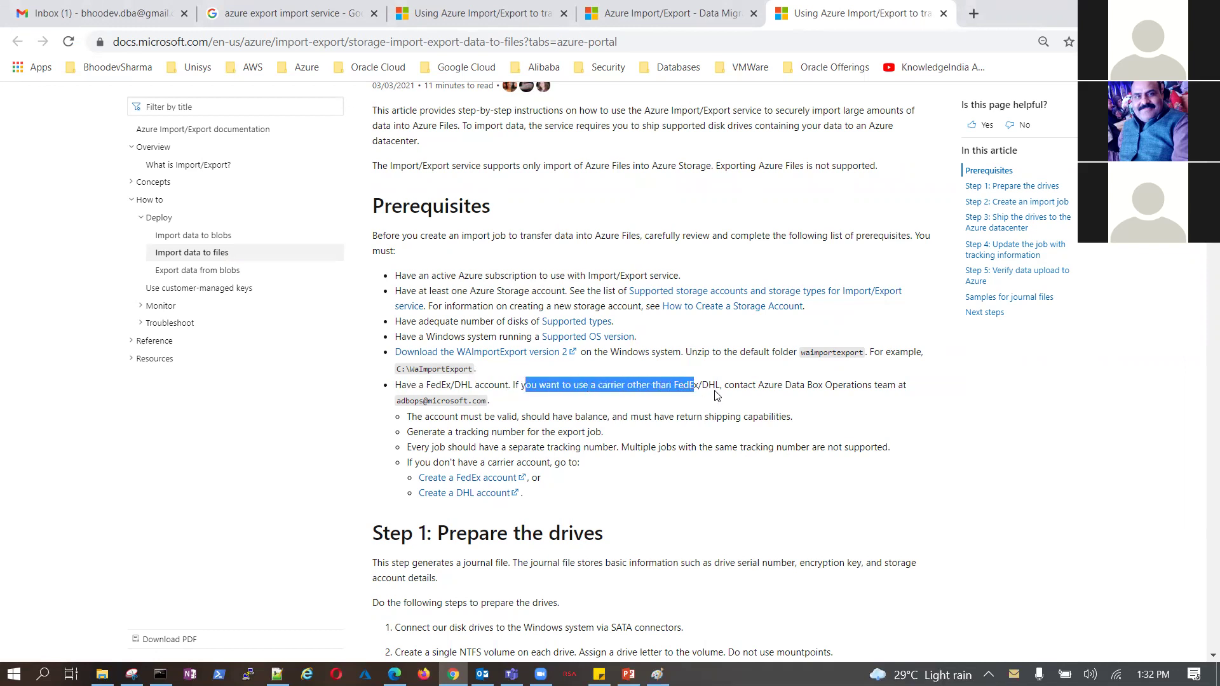
left_click_drag(765, 385, 916, 407)
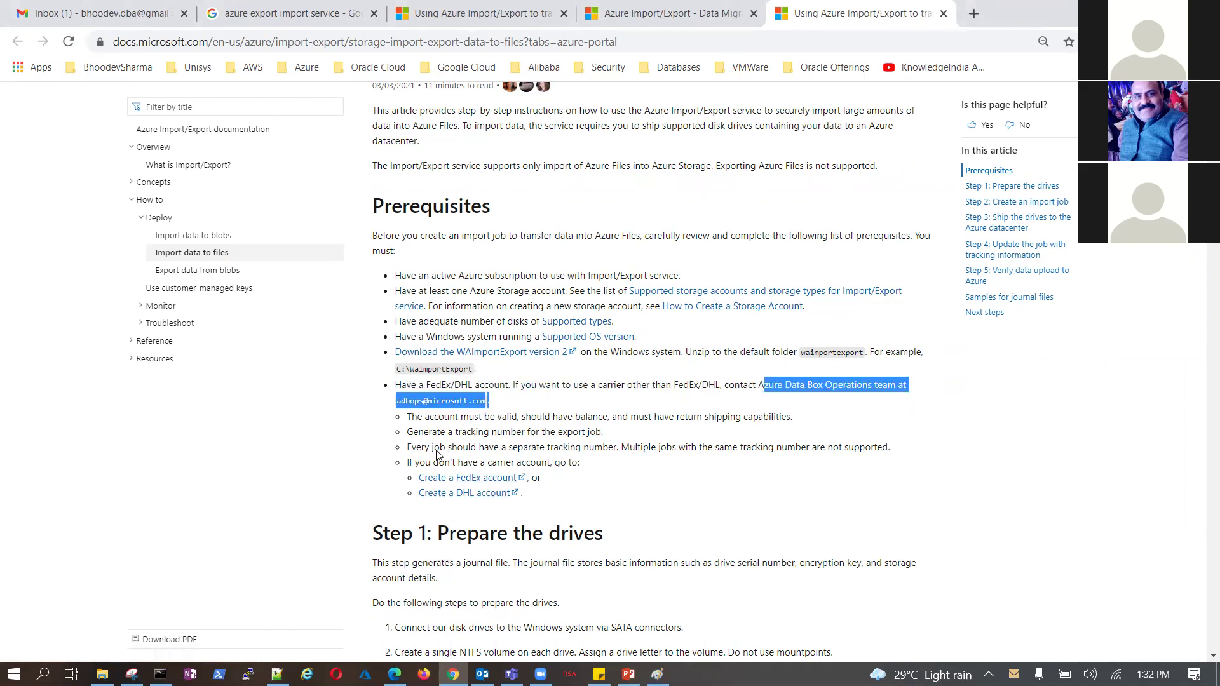
left_click(496, 406)
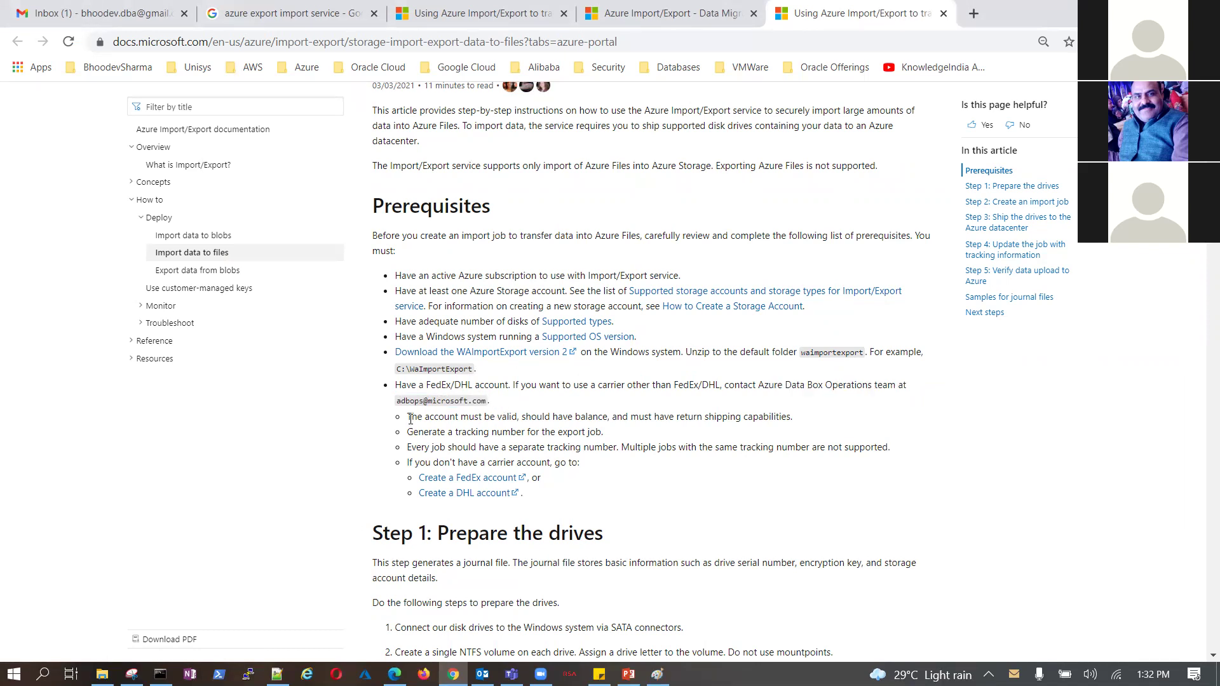
Highlight the requirements for a valid carrier account with return shipping and for generating a tracking number for the job
left_click_drag(410, 420, 796, 424)
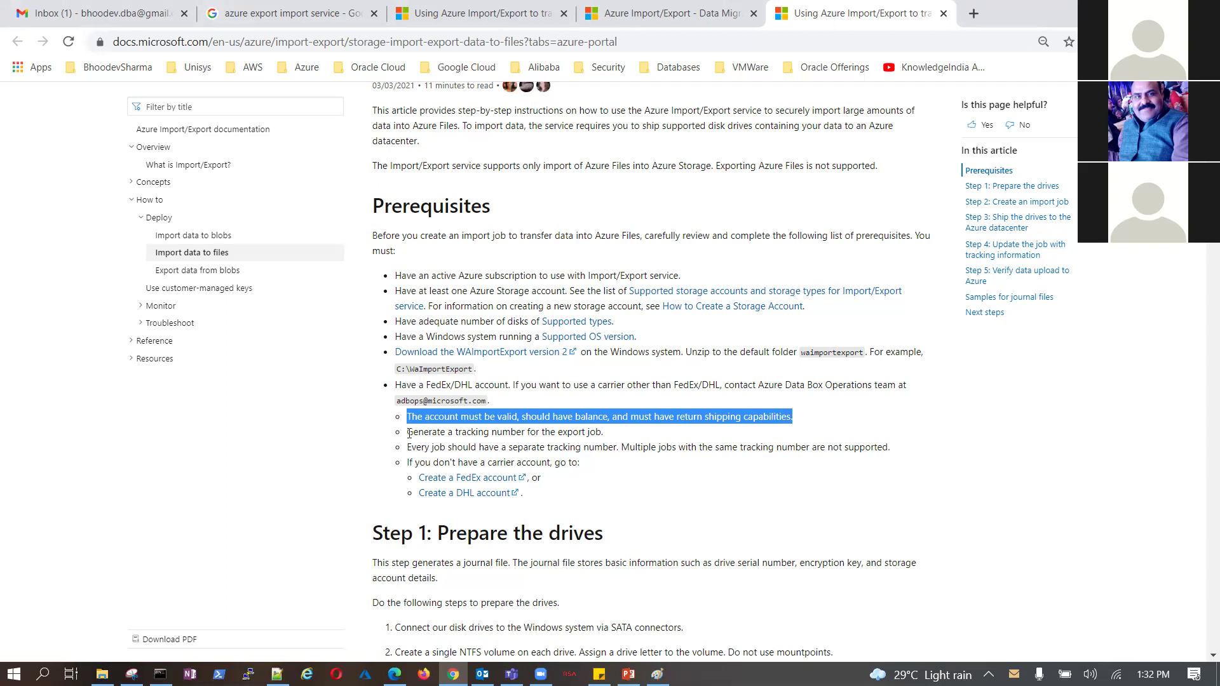
left_click_drag(409, 433, 613, 442)
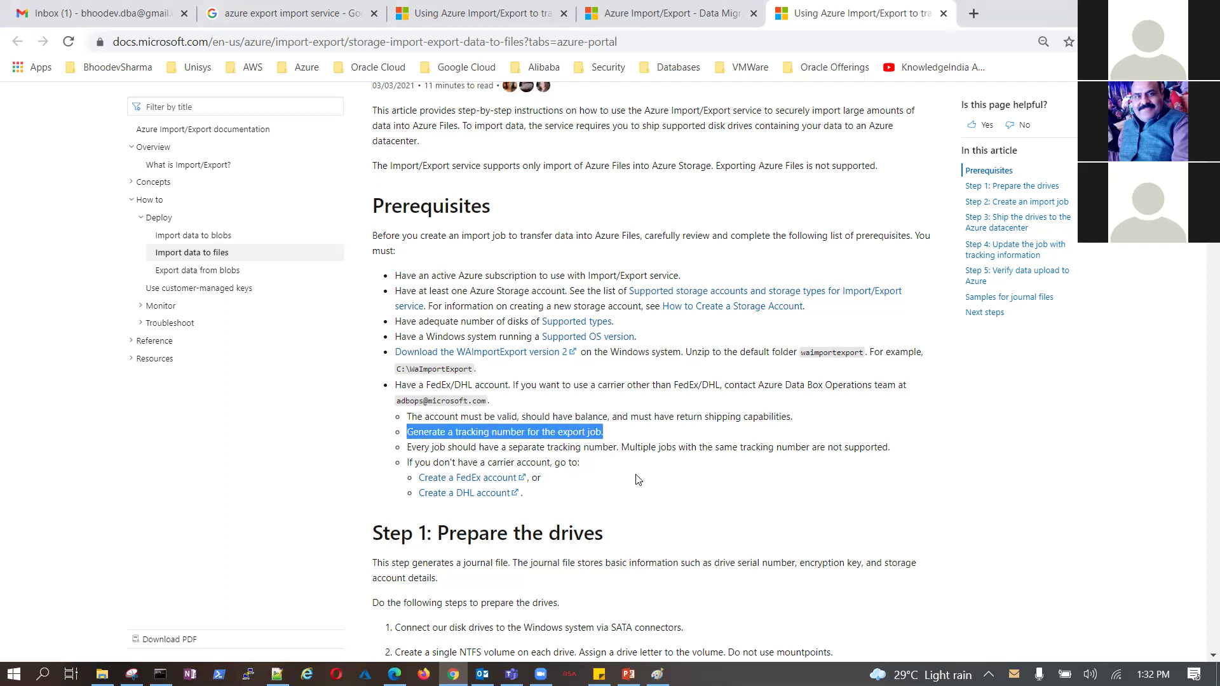
scroll(637, 479, "down", 1)
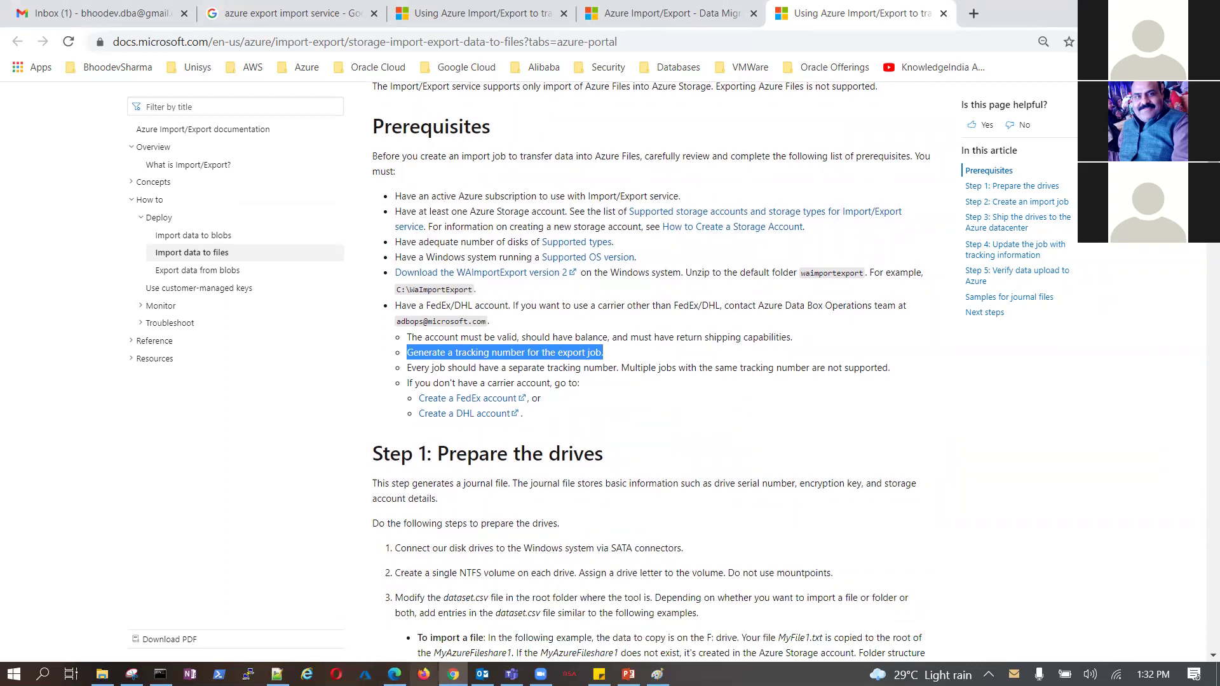
Switch to the import/export job form in Edge, set resource group BPS-RG and name bpsexpimp, and continue to the job details
key("alt+Tab")
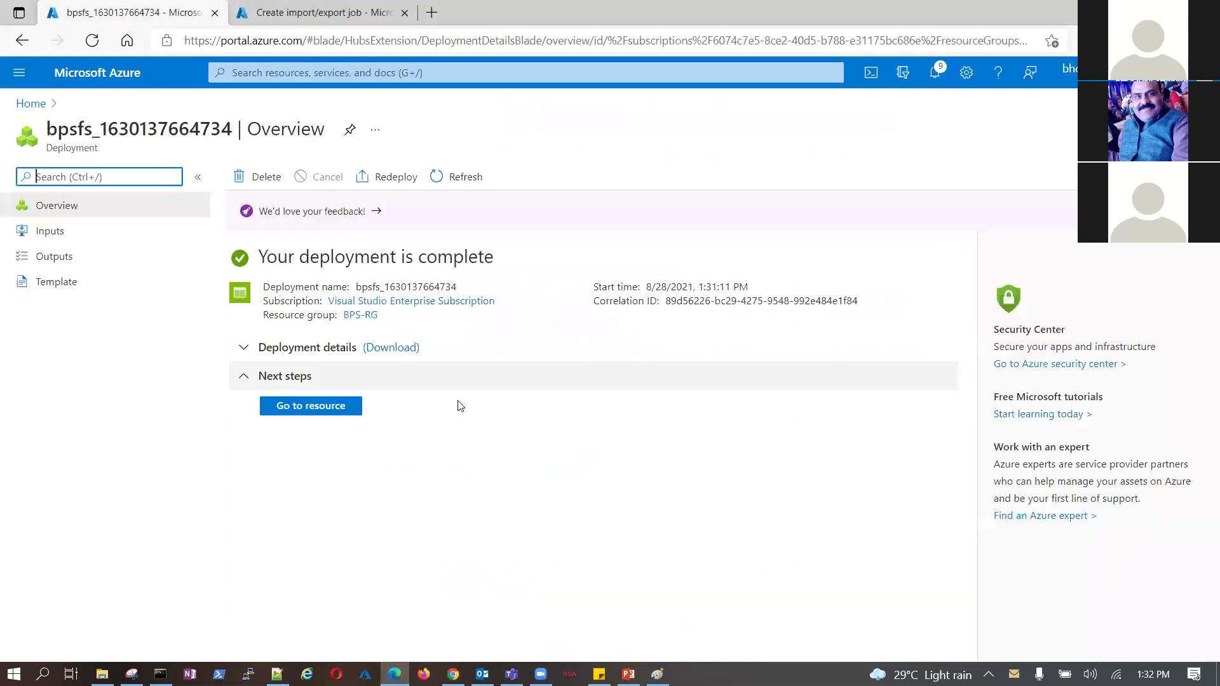
left_click(293, 16)
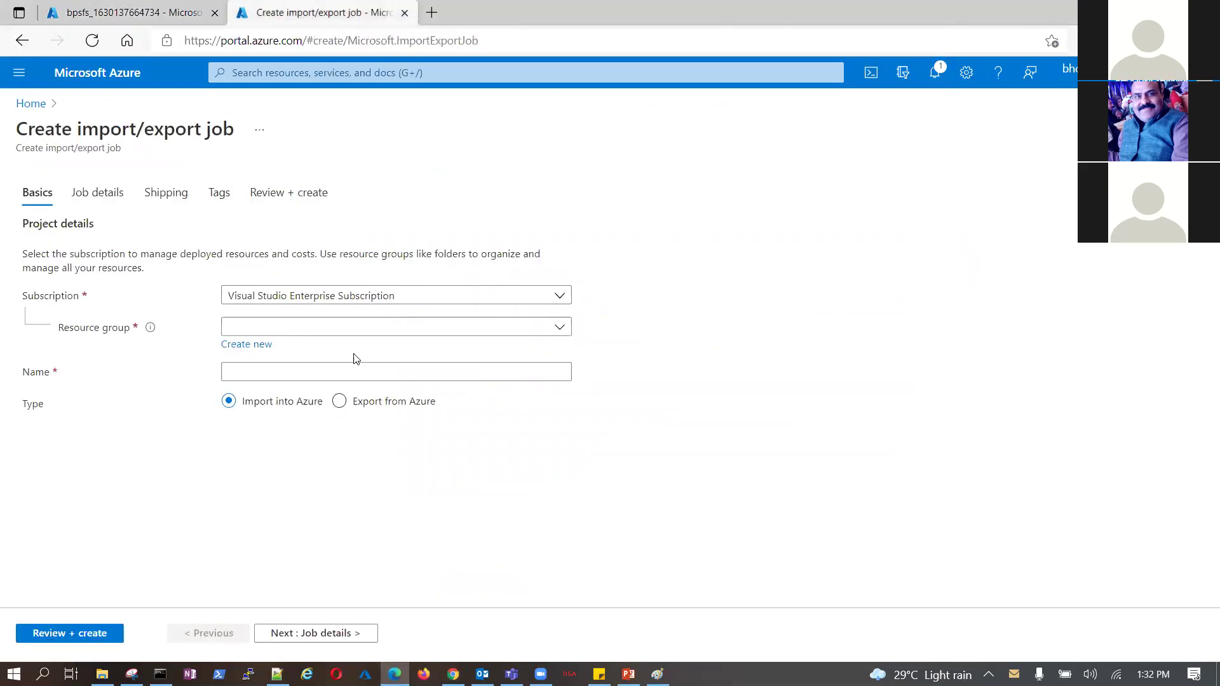
left_click(560, 327)
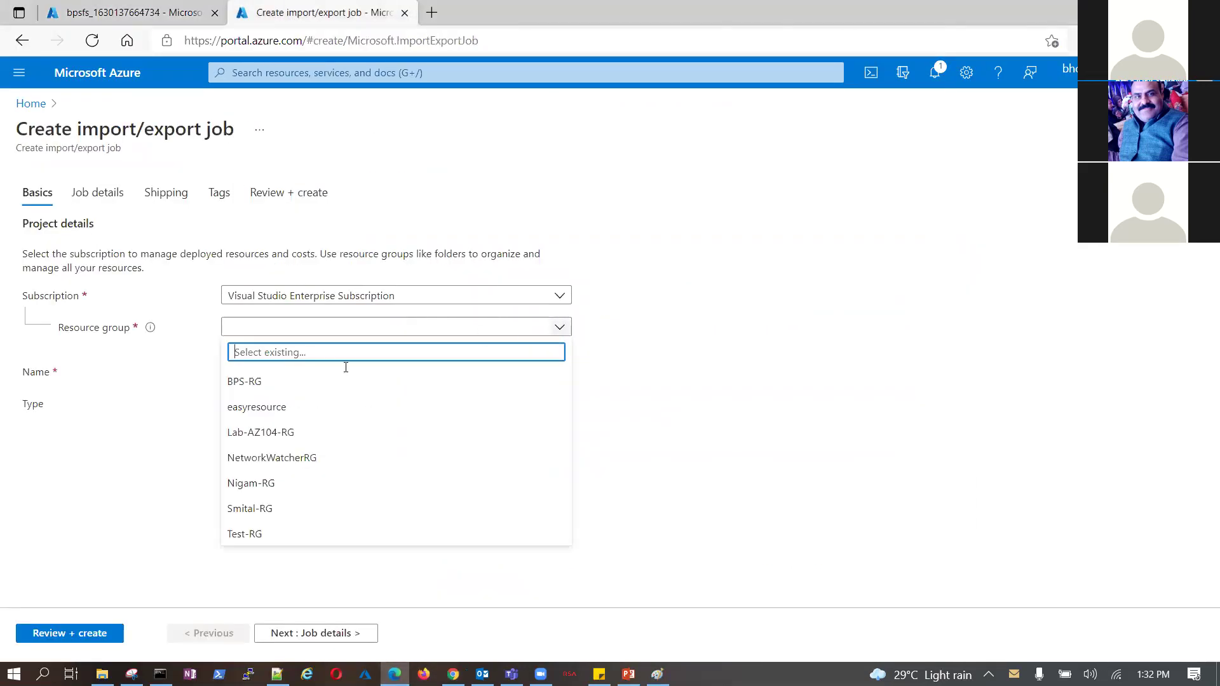
left_click(280, 384)
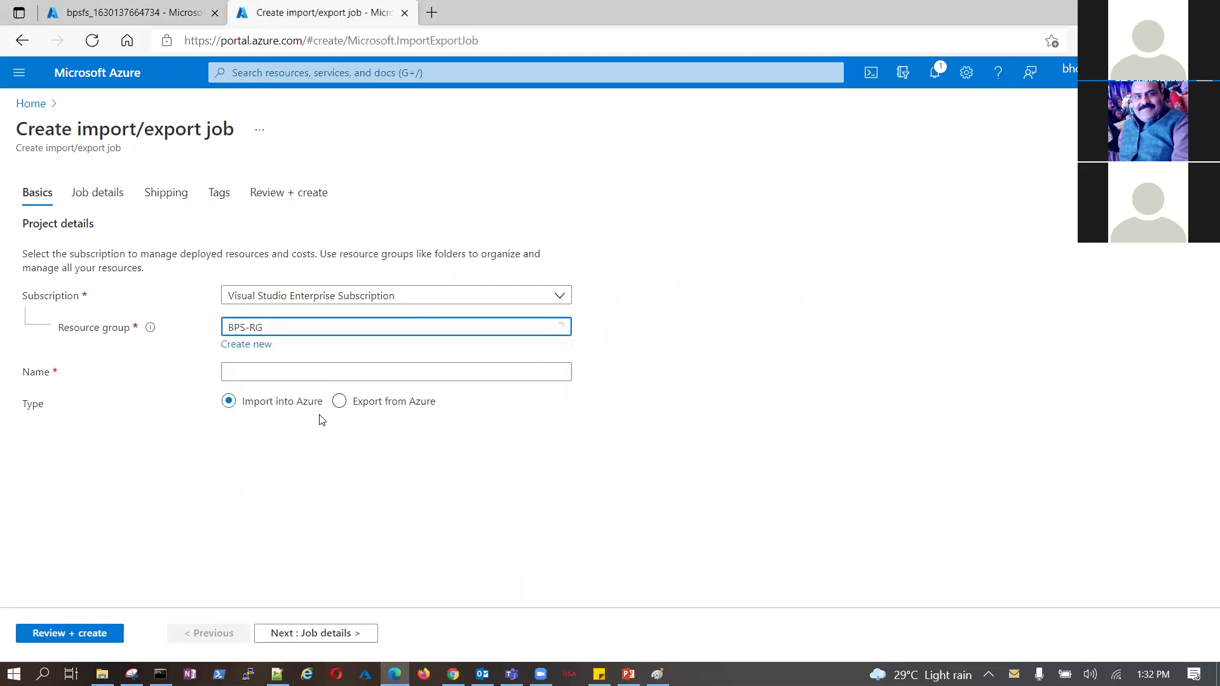
left_click(283, 371)
type("bps")
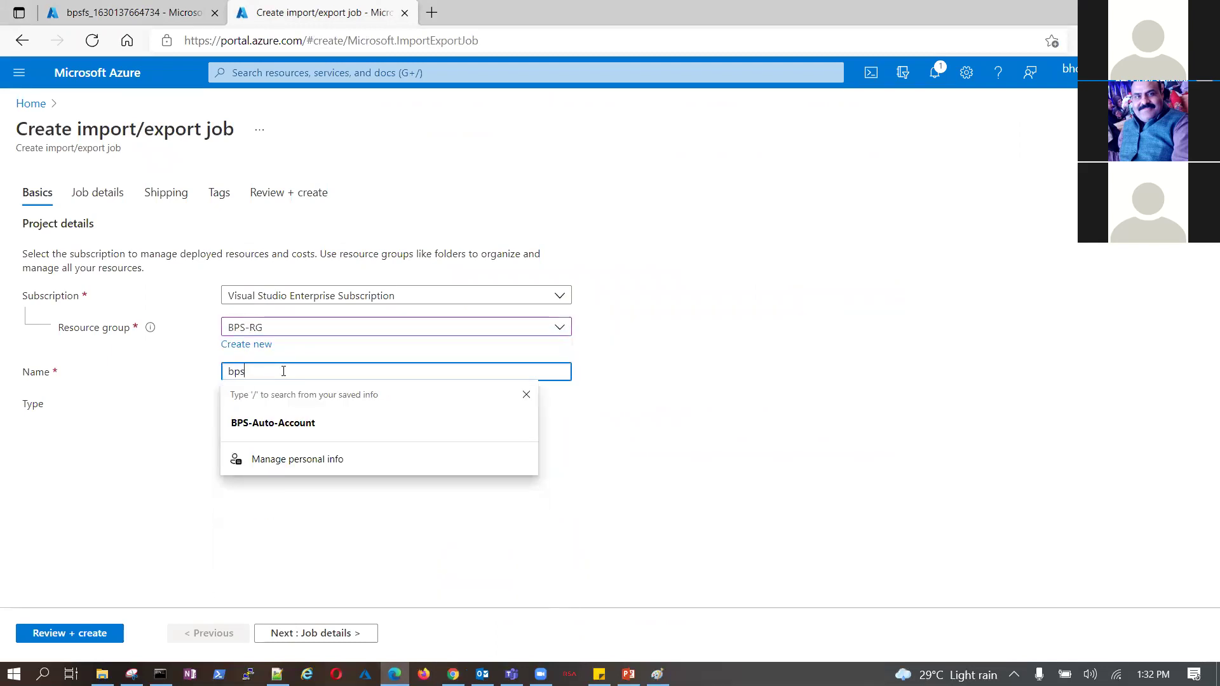
type("expimp")
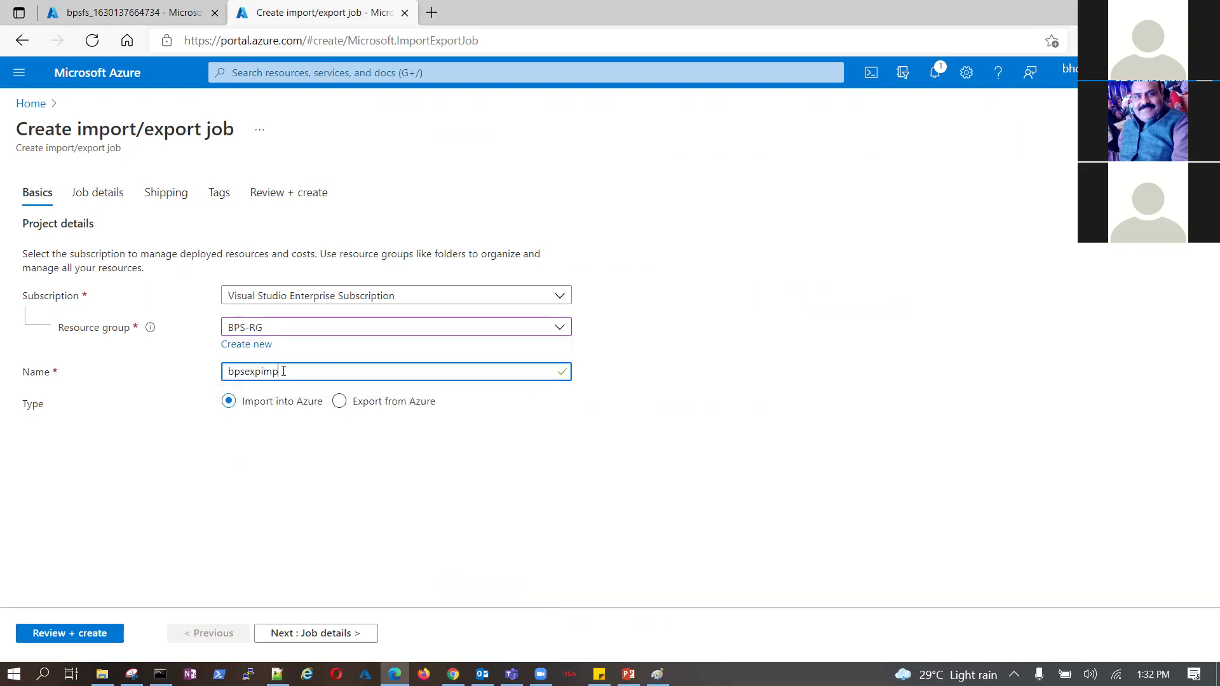
left_click(410, 479)
left_click(340, 635)
Set the import job's destination Azure region to Central India
left_click(563, 317)
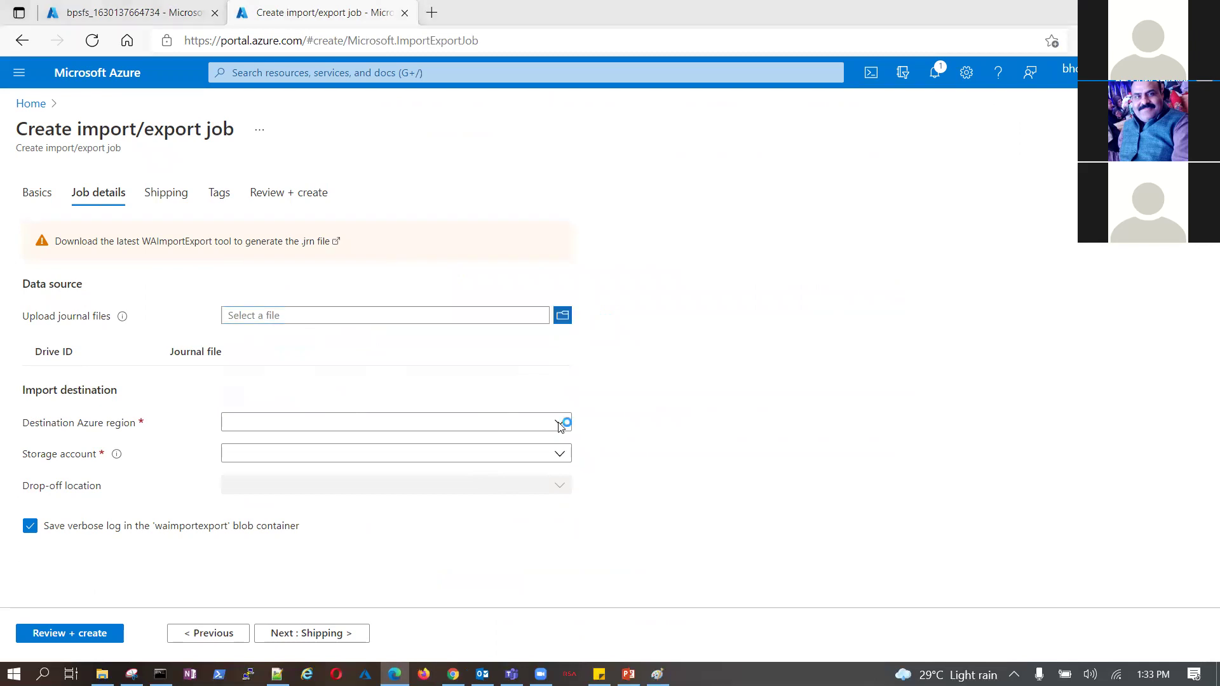
left_click(476, 355)
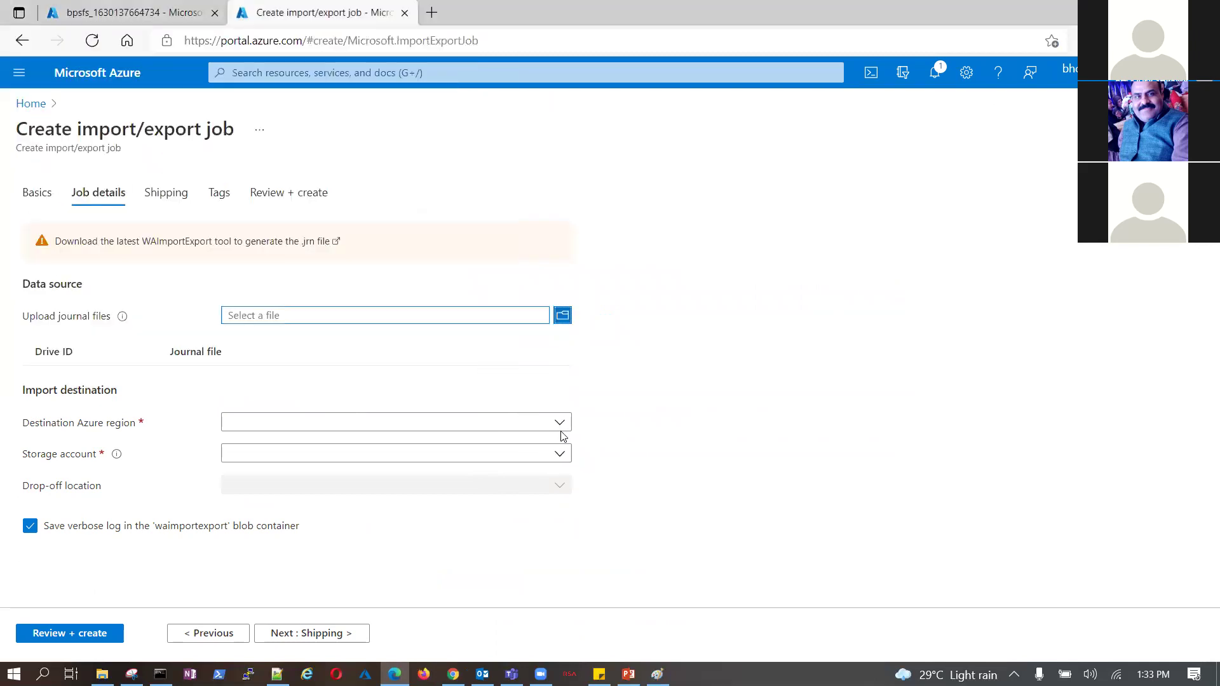
left_click(559, 423)
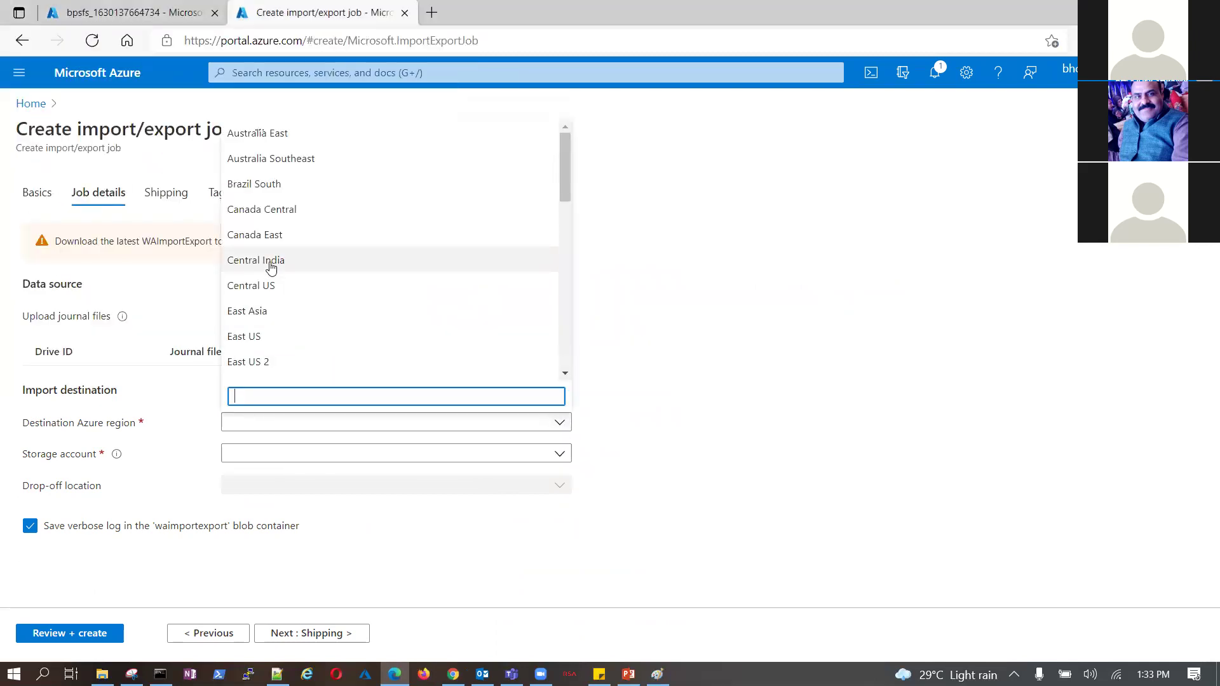
left_click(281, 211)
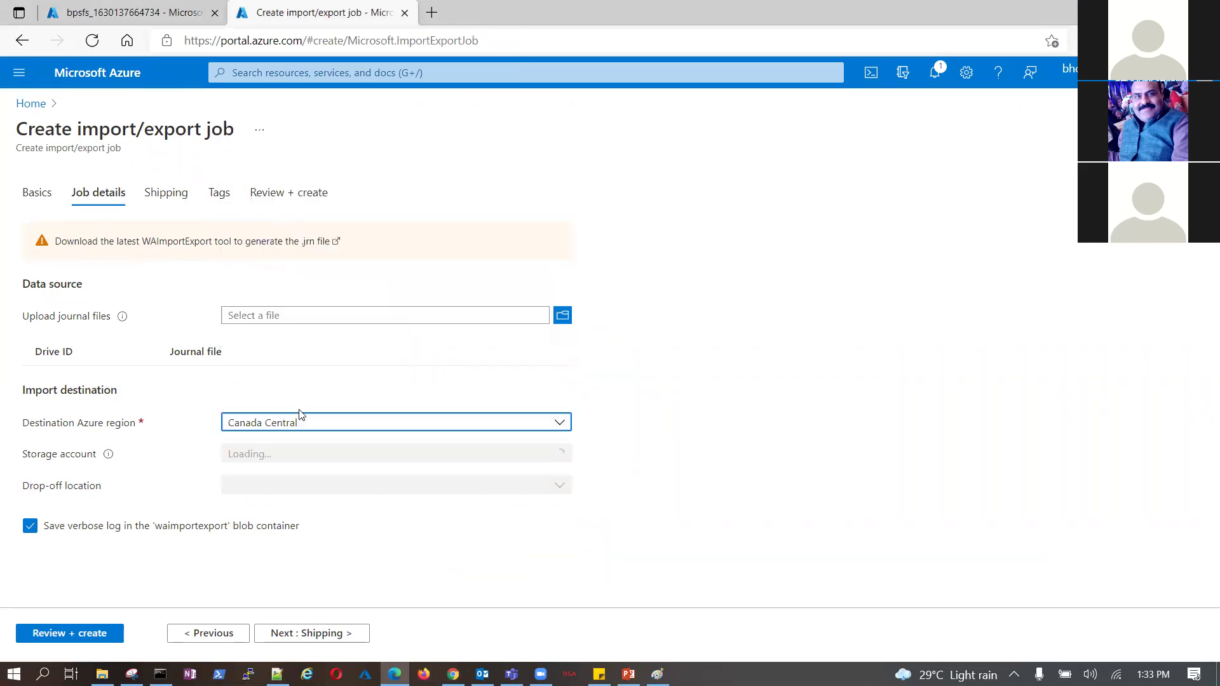
left_click(558, 423)
key("Escape")
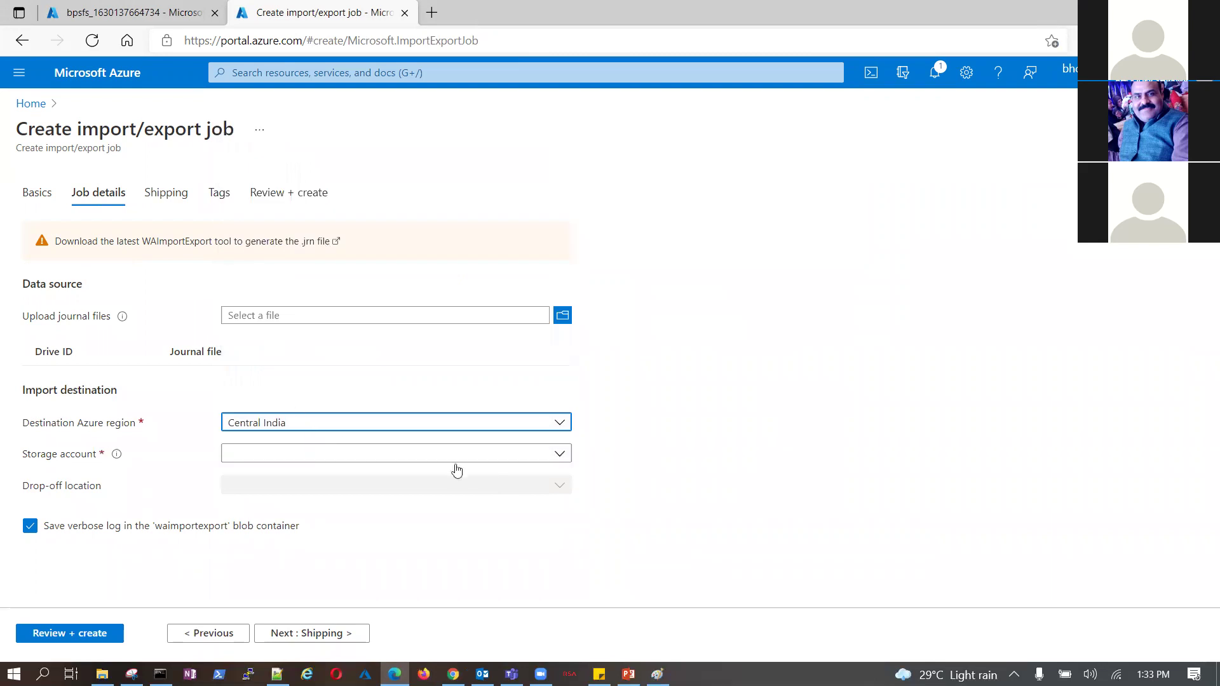
Check the job form's storage account choices and open the deployed bpsfs storage account to check its location
left_click(557, 455)
left_click(365, 144)
left_click(186, 19)
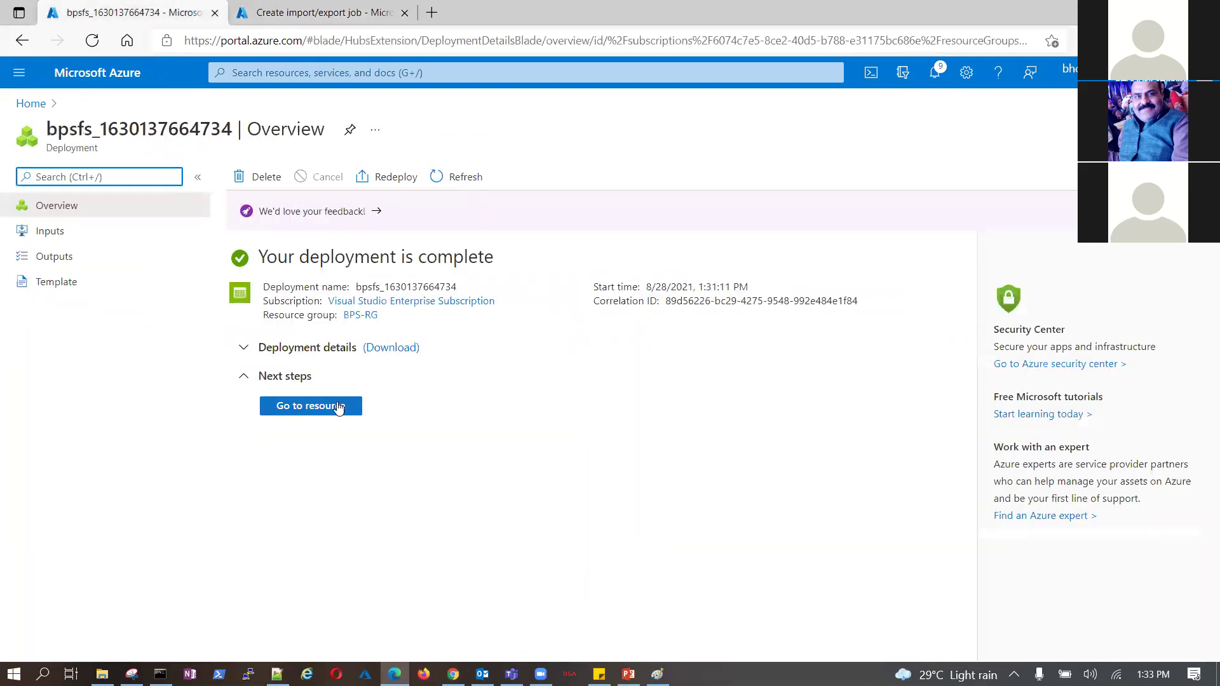
left_click(336, 407)
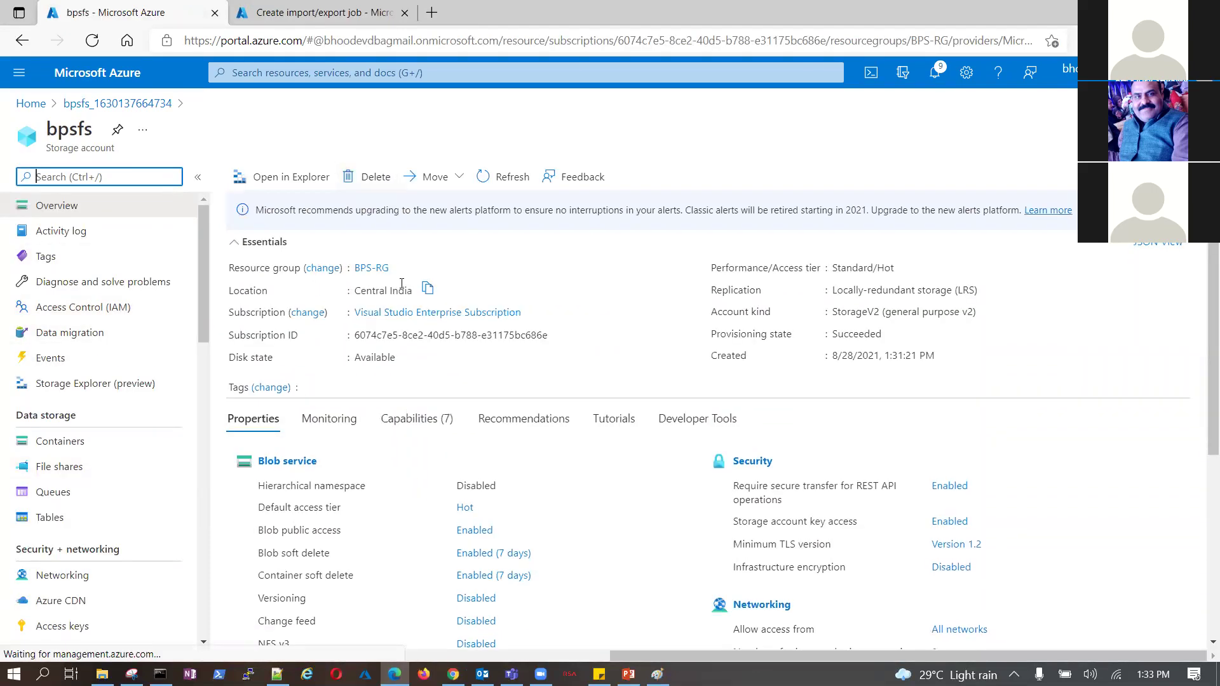
Return to the import job form, reselect Central India as destination region and recheck the available storage accounts
left_click(365, 13)
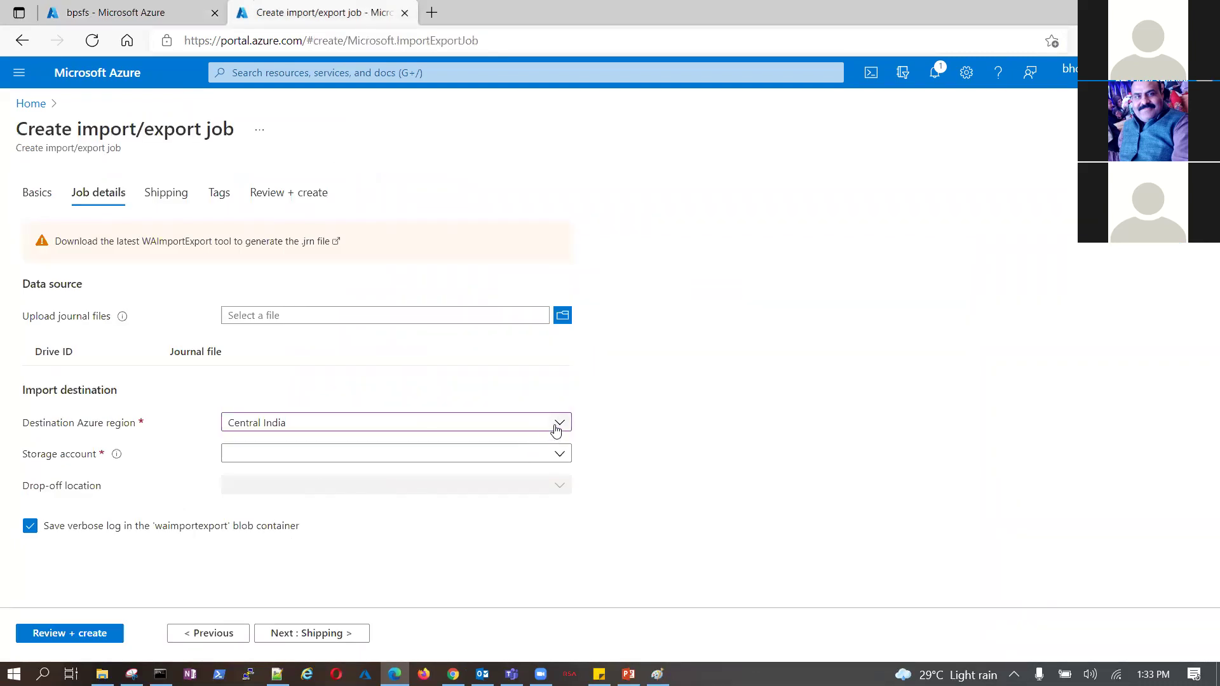
left_click(557, 424)
left_click(286, 263)
left_click(321, 451)
left_click(595, 561)
Reload the import job form, set resource group BPS-RG and name df, and continue to the job details
left_click(91, 40)
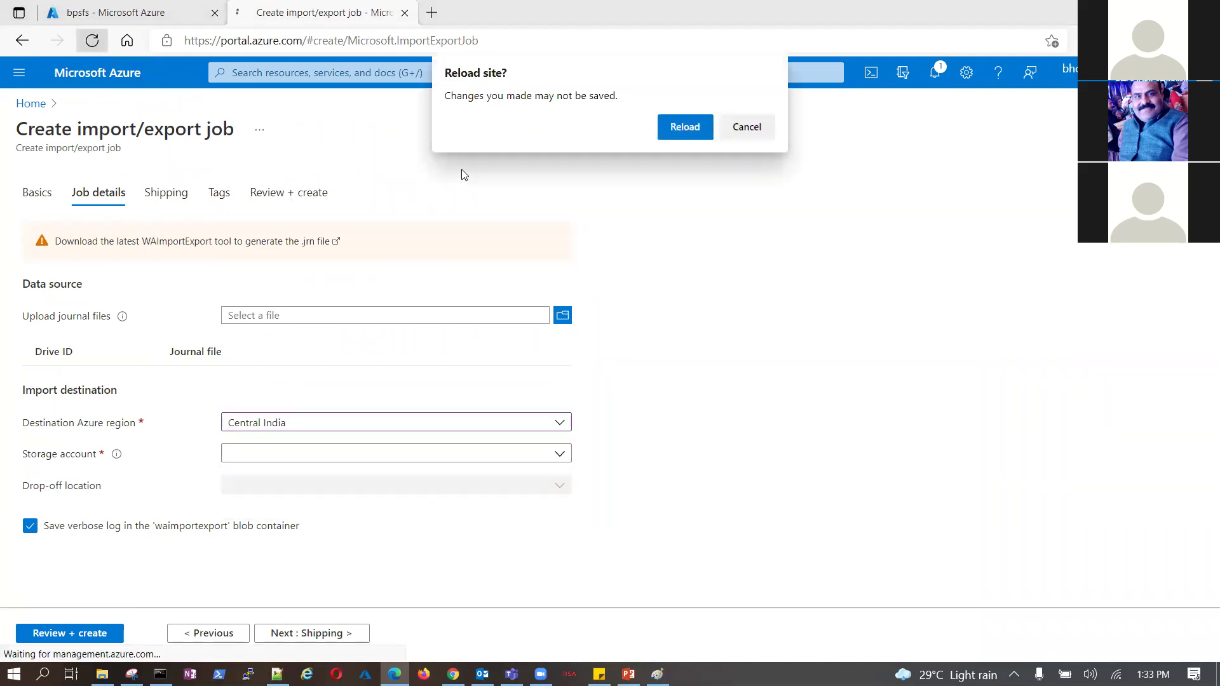
left_click(663, 132)
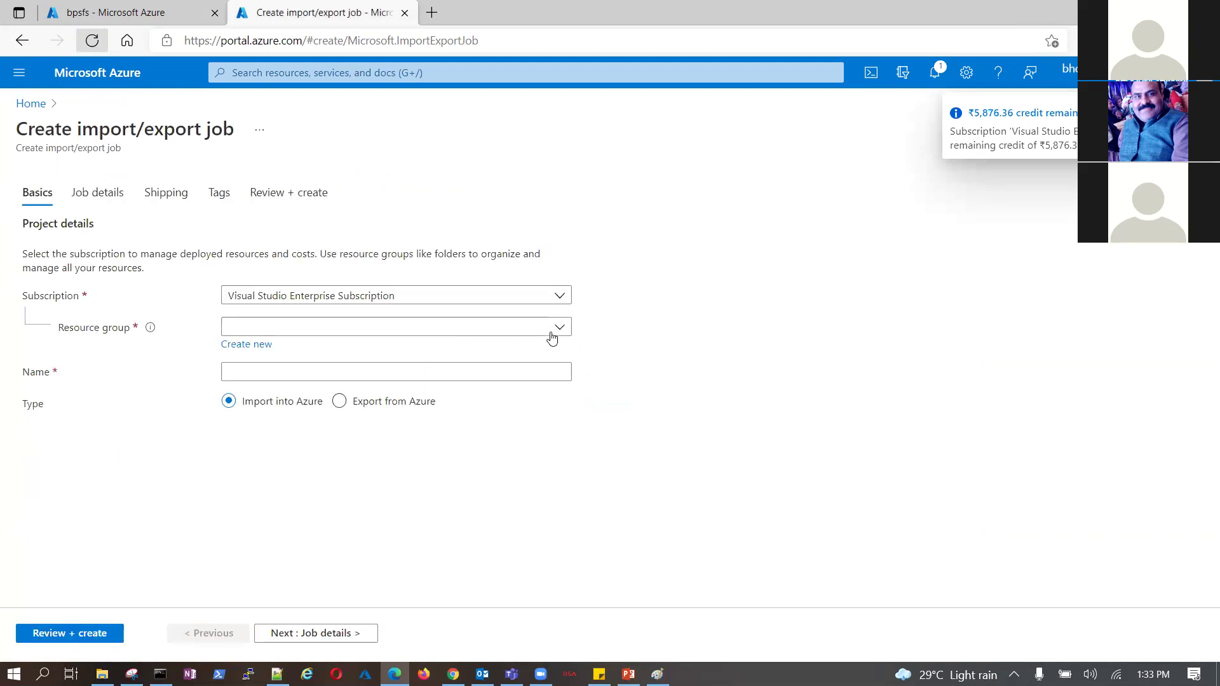
left_click(552, 327)
left_click(298, 381)
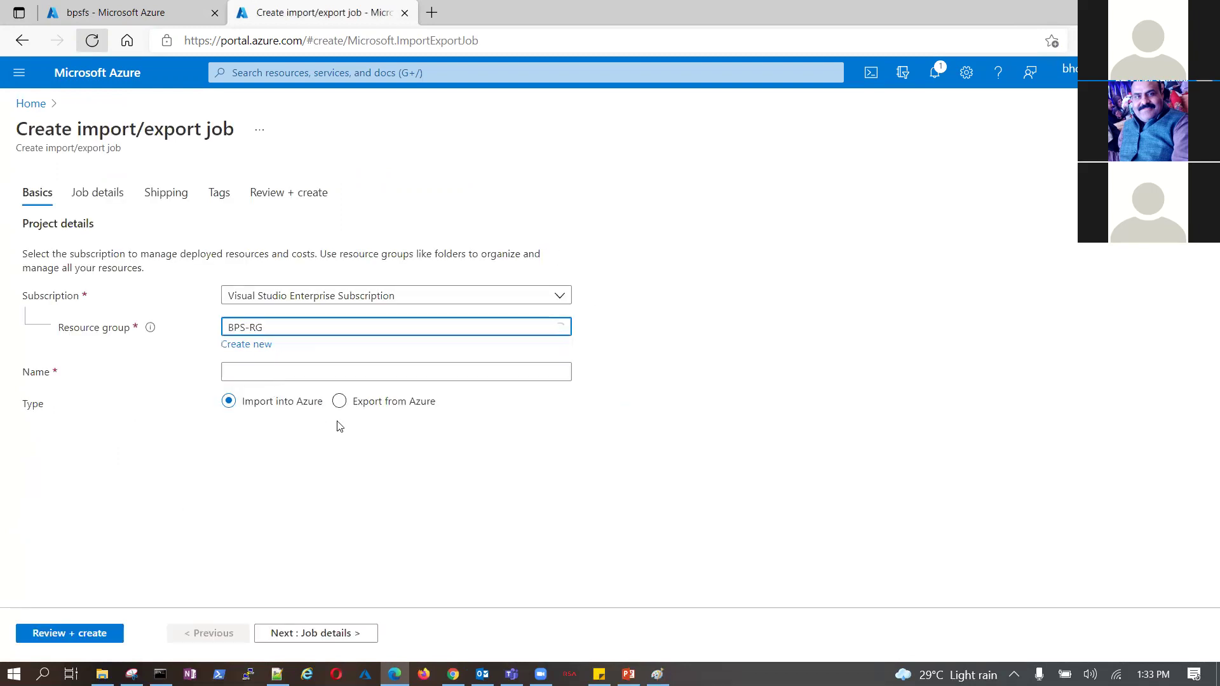
left_click(444, 373)
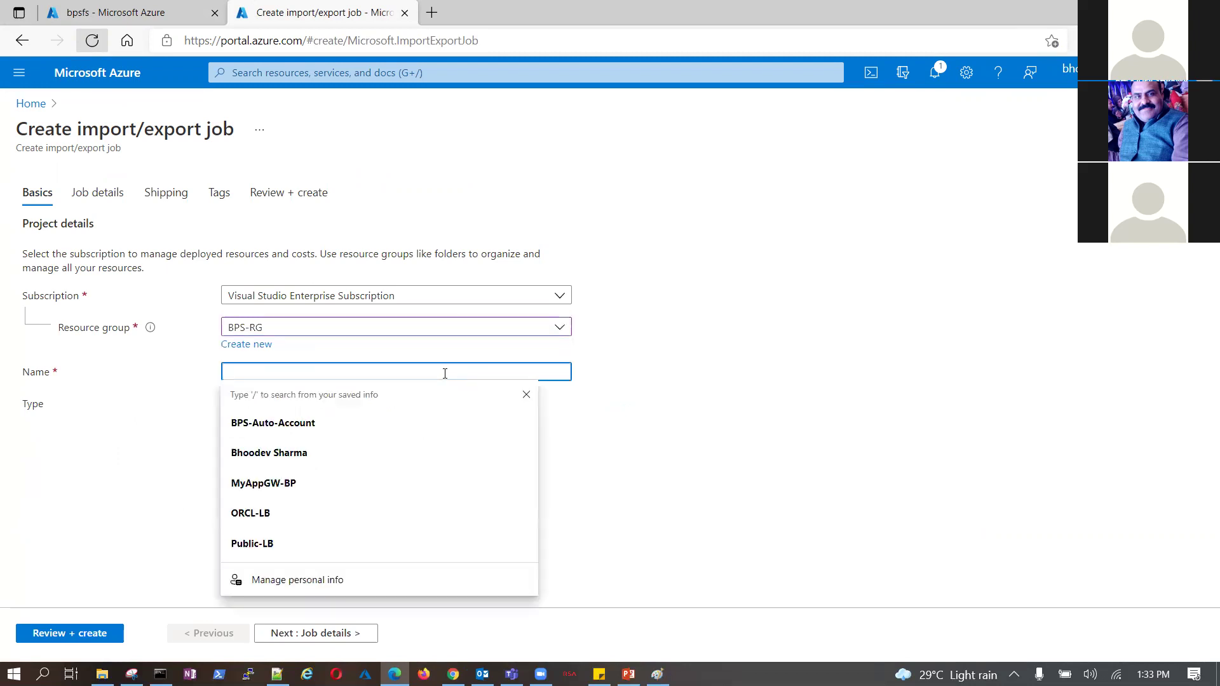
type("b")
key("BackSpace")
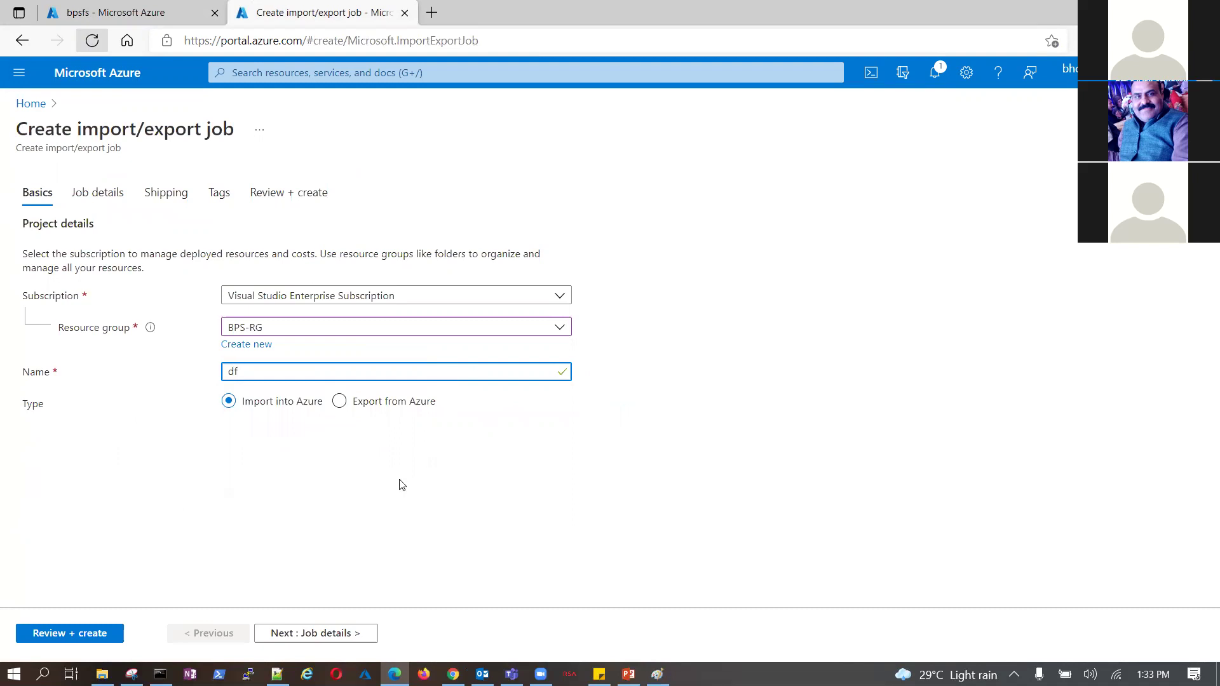
left_click(329, 632)
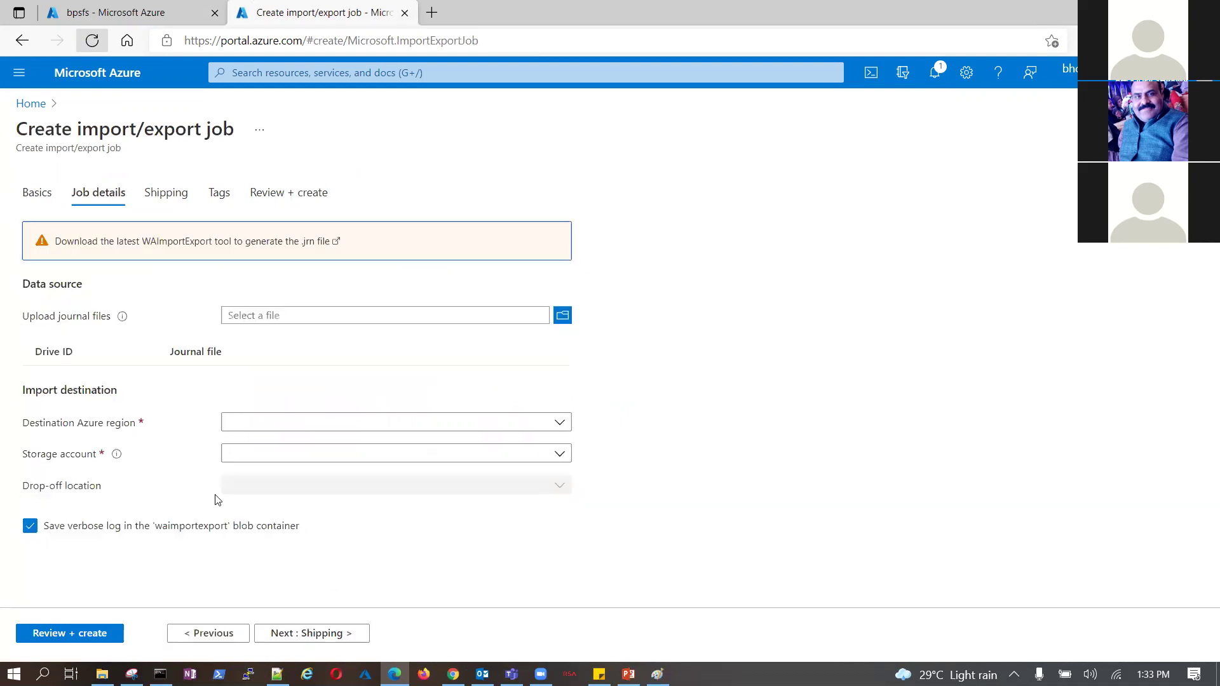
Set the reloaded job's destination region to Central India and check its storage account choices
left_click(469, 424)
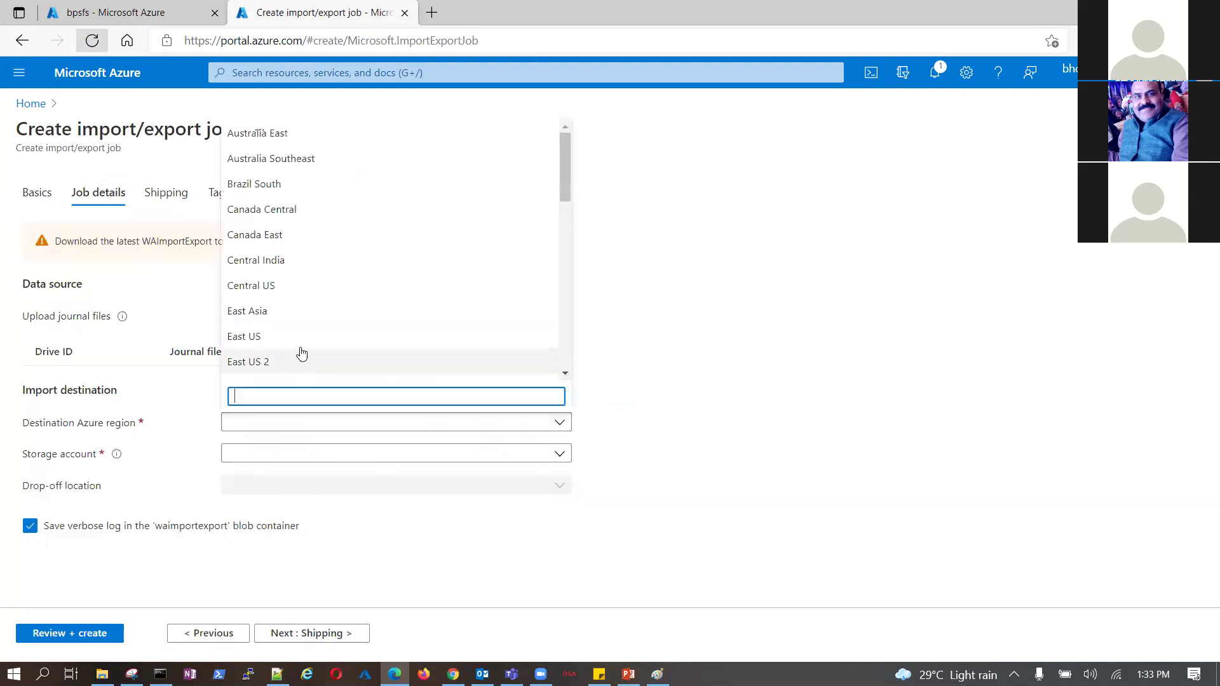
left_click(272, 263)
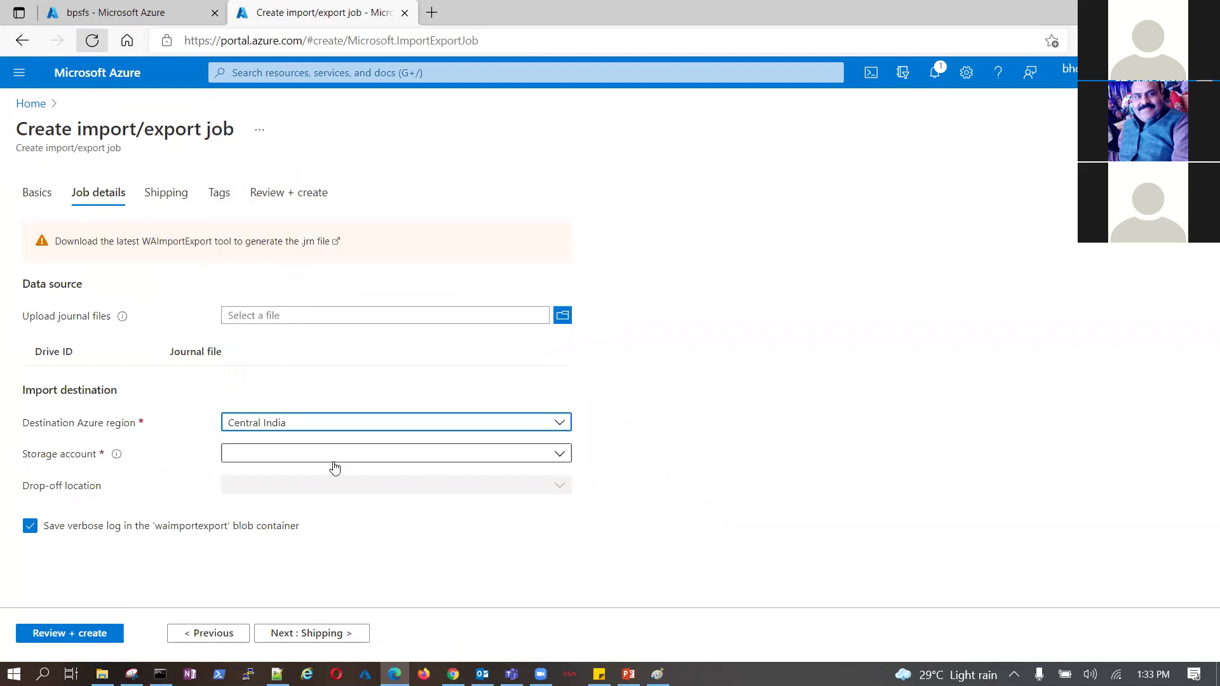
left_click(332, 459)
left_click(456, 554)
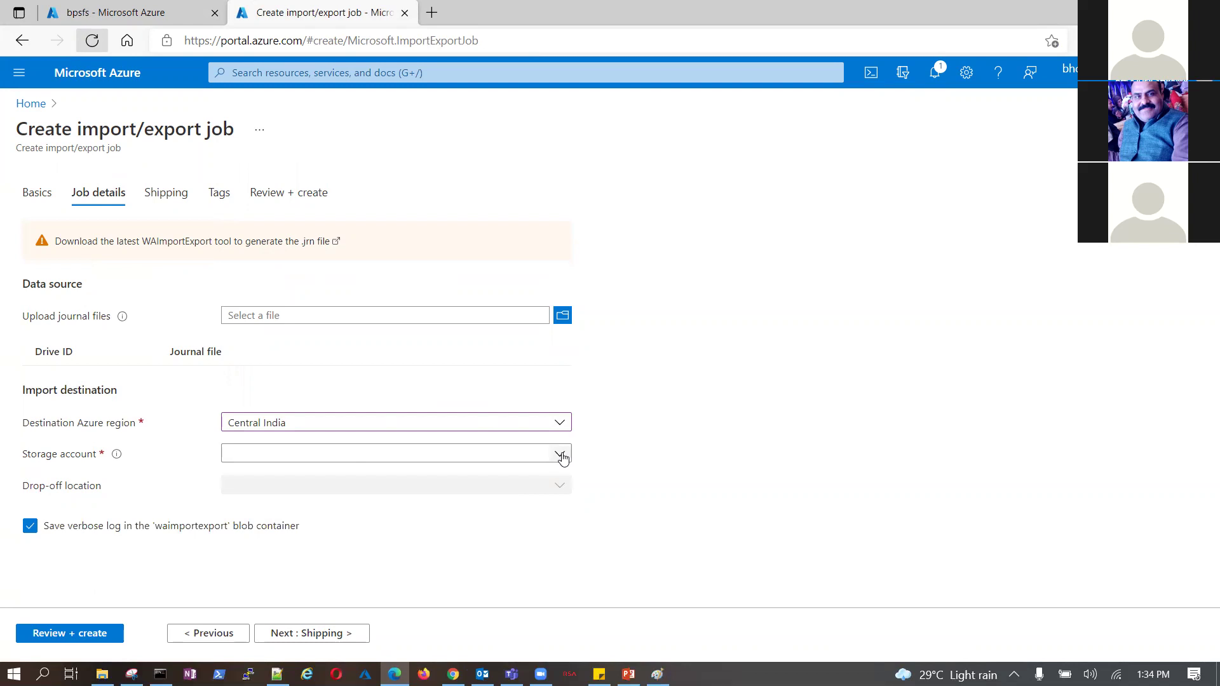
Compare the bpsfs storage account's highlighted location with the job form's destination region and recheck the storage account choices
key("ctrl+shift+Tab")
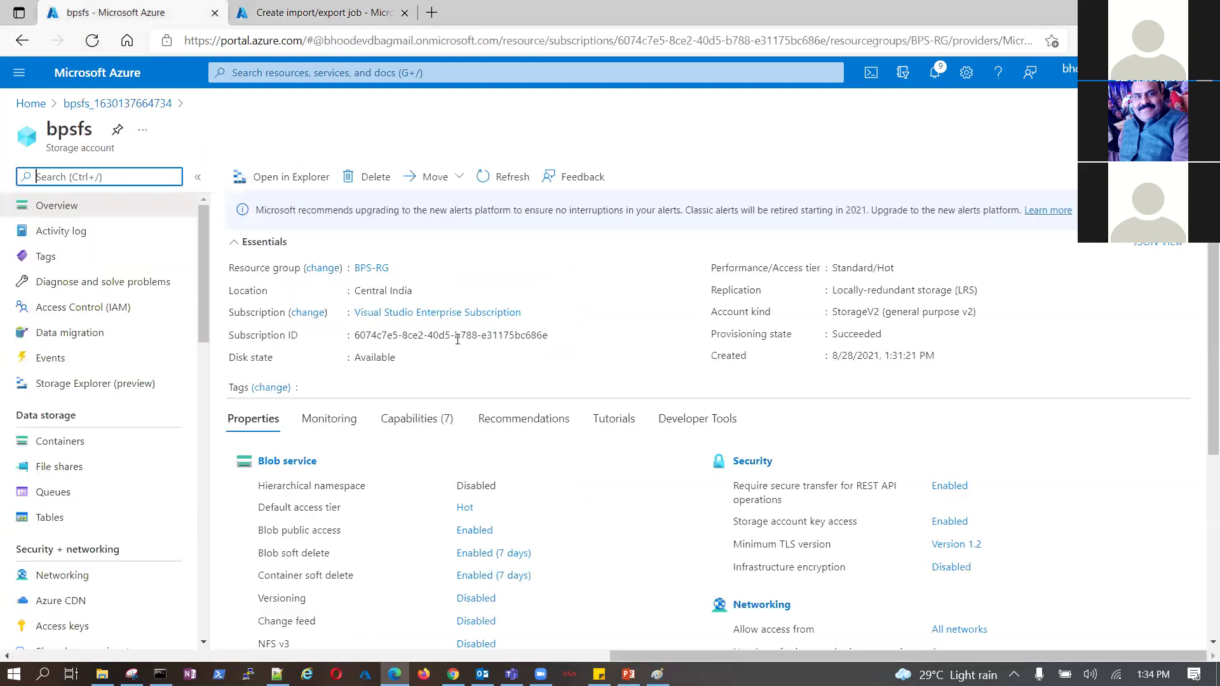
left_click_drag(354, 293, 412, 291)
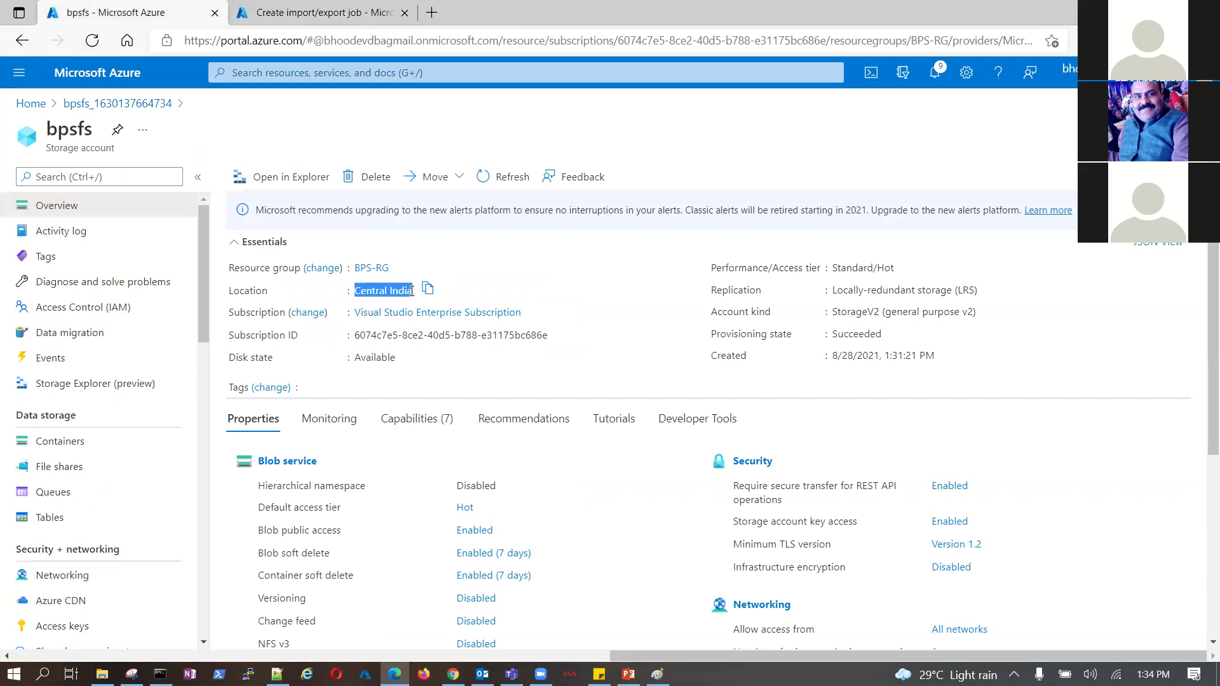
left_click(312, 14)
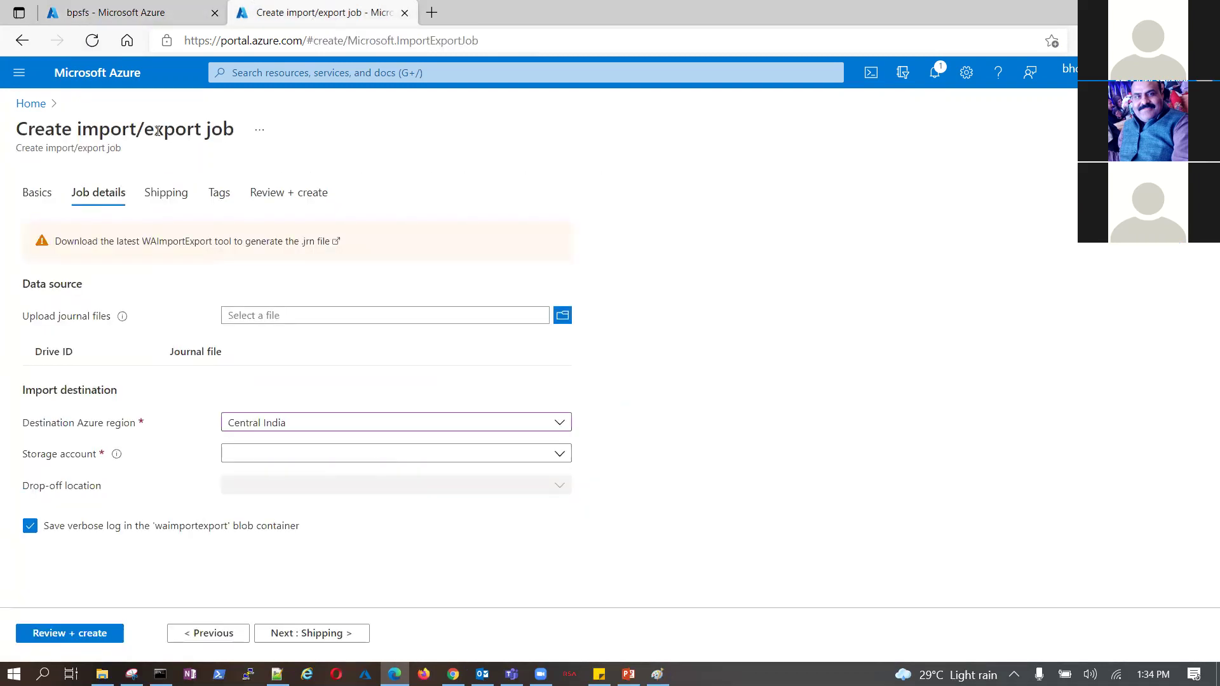
left_click(132, 14)
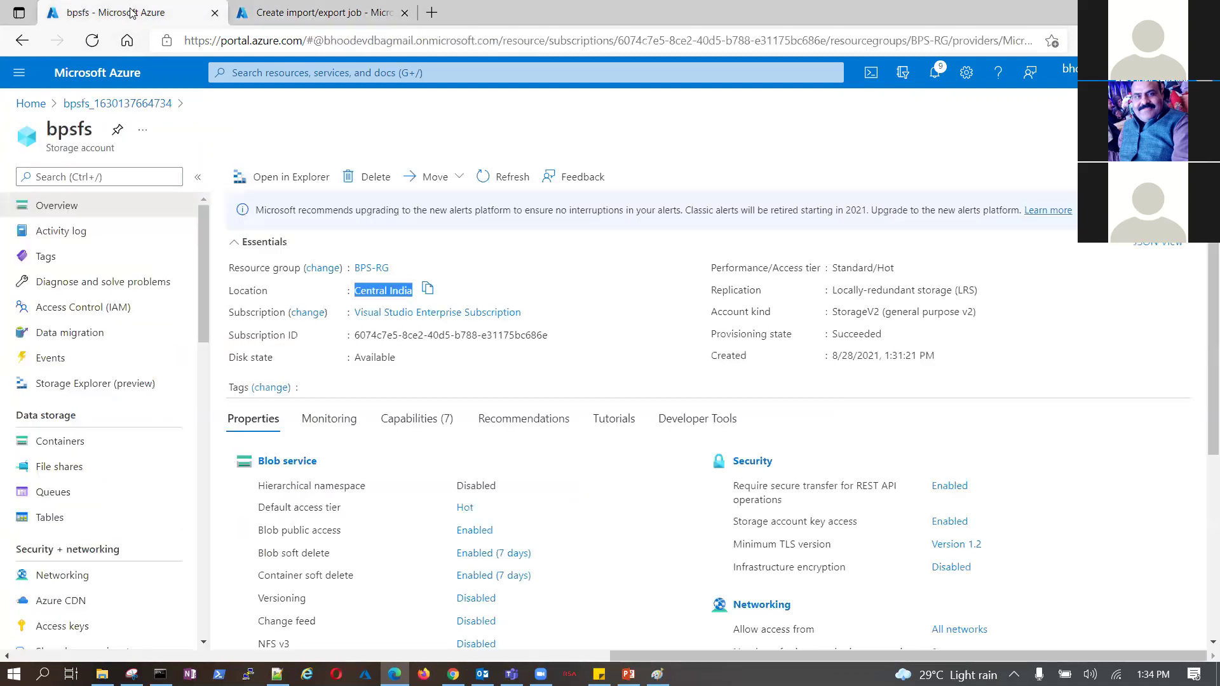
left_click(320, 15)
left_click(555, 455)
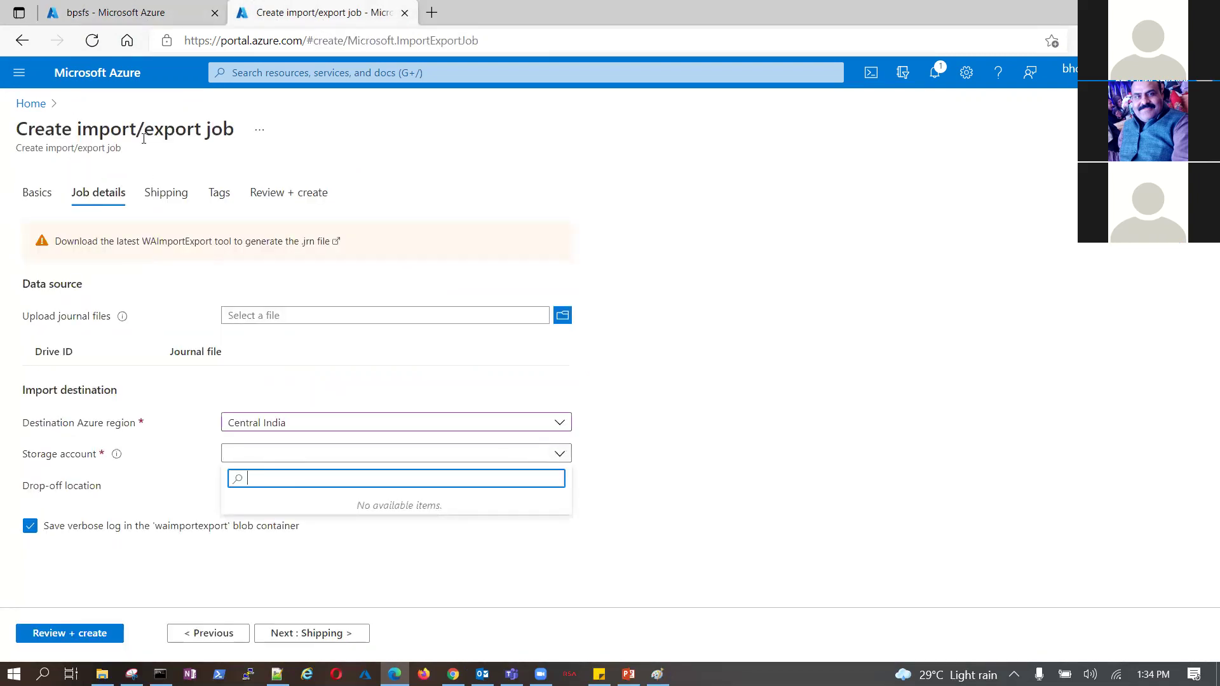
Create a file share named bpsfs in the bpsfs storage account, keeping the Transaction optimized tier
left_click(132, 12)
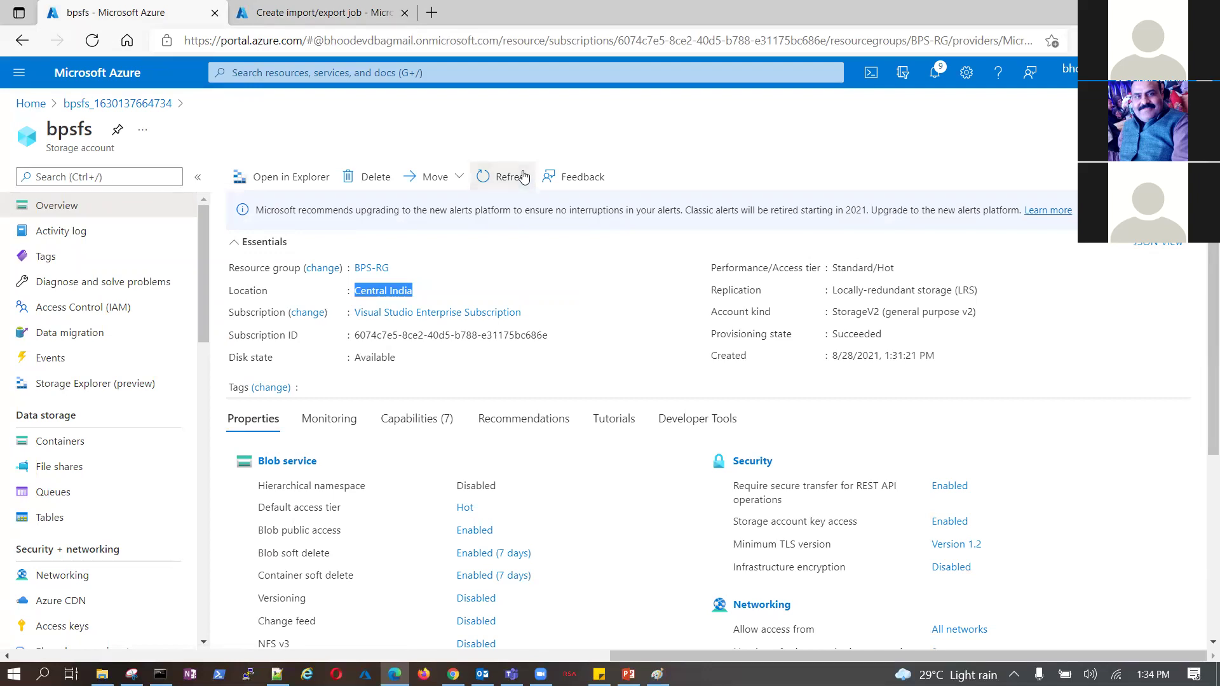
left_click(89, 467)
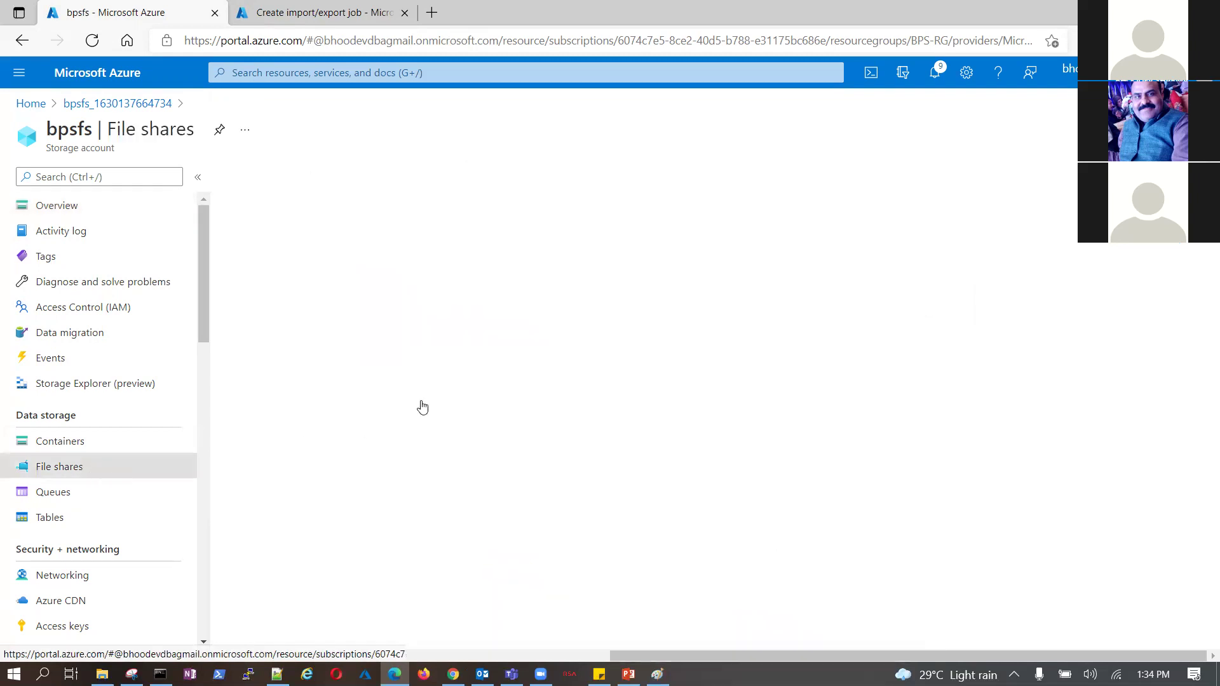
left_click(277, 178)
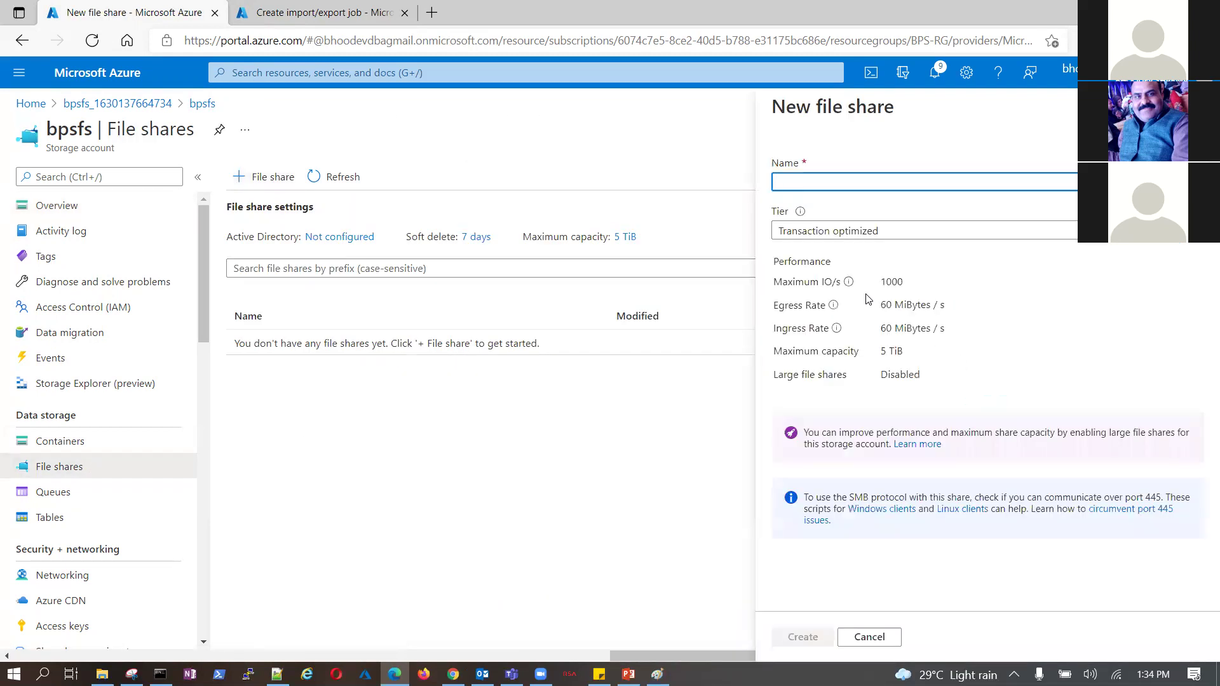
left_click(812, 181)
type("fs")
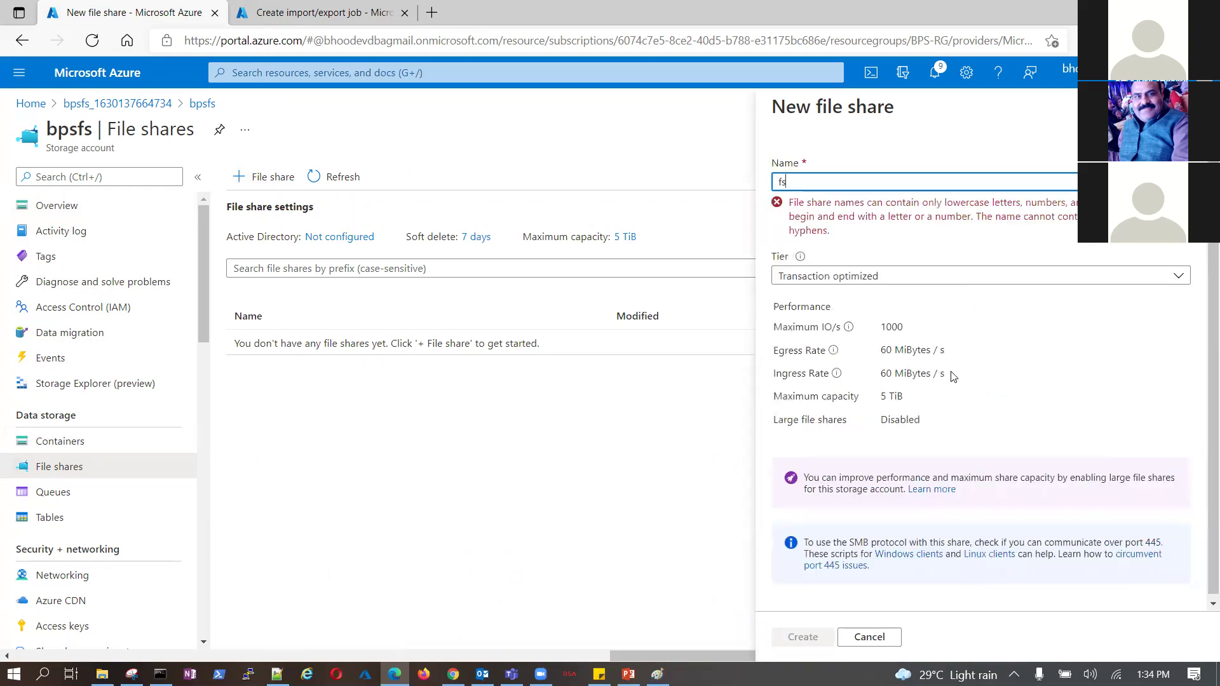
type("bps")
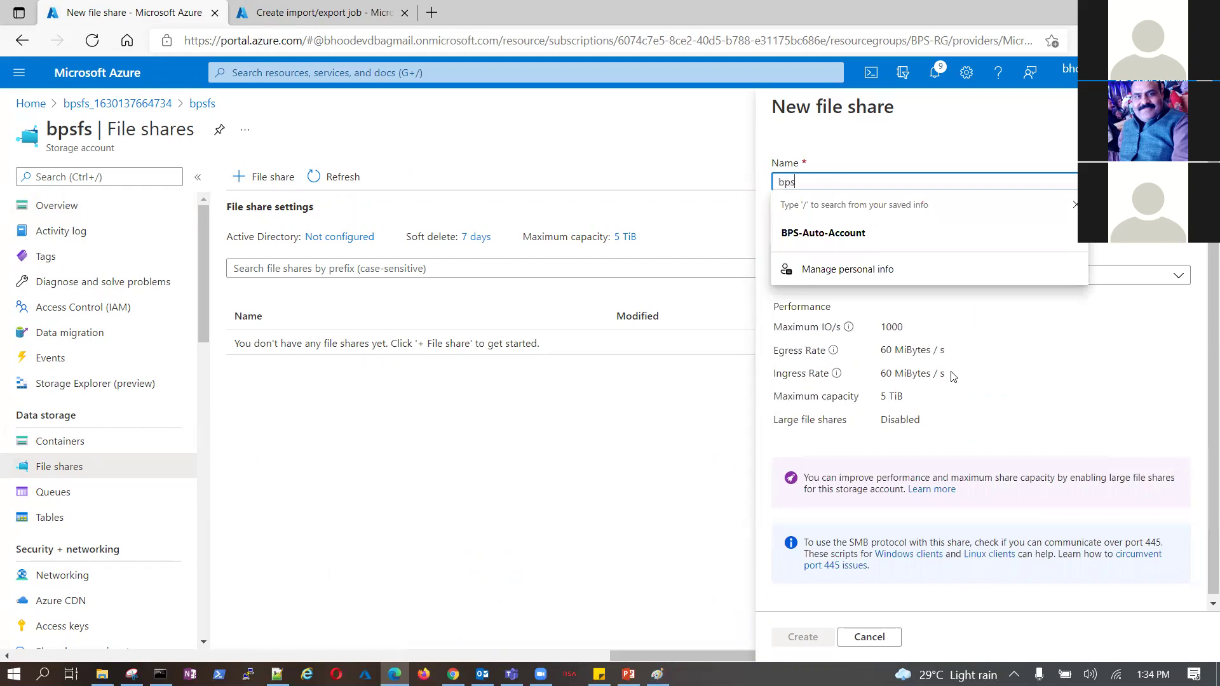
type("fp")
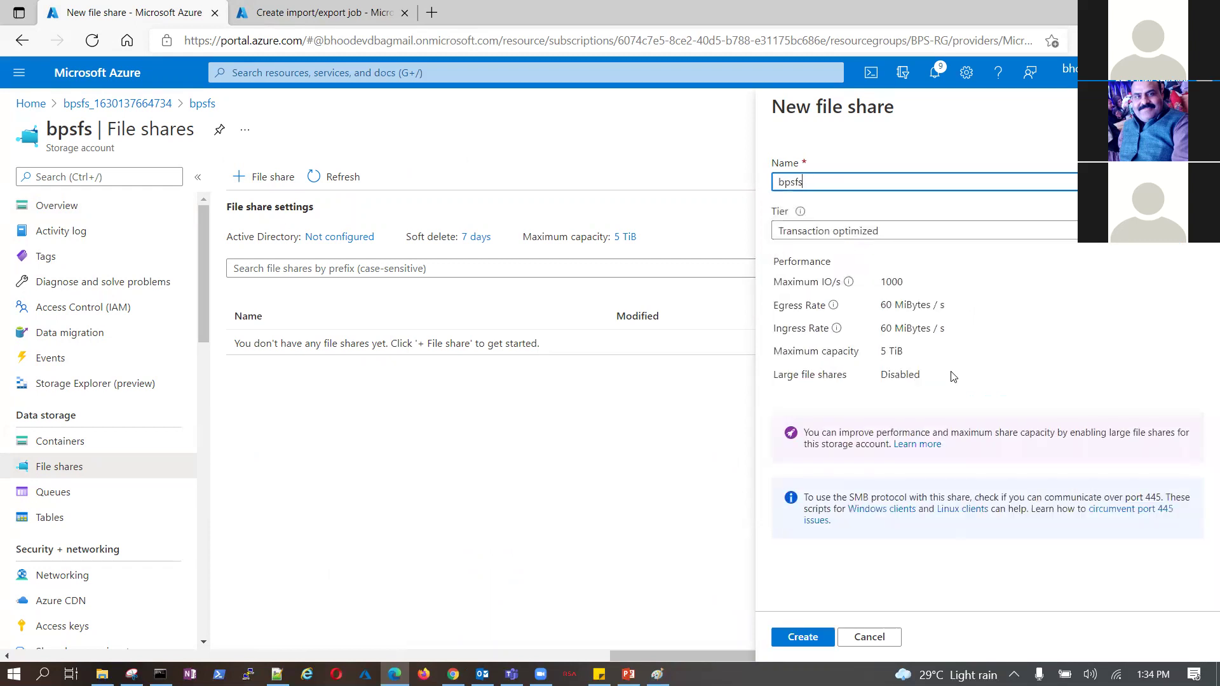
left_click(820, 642)
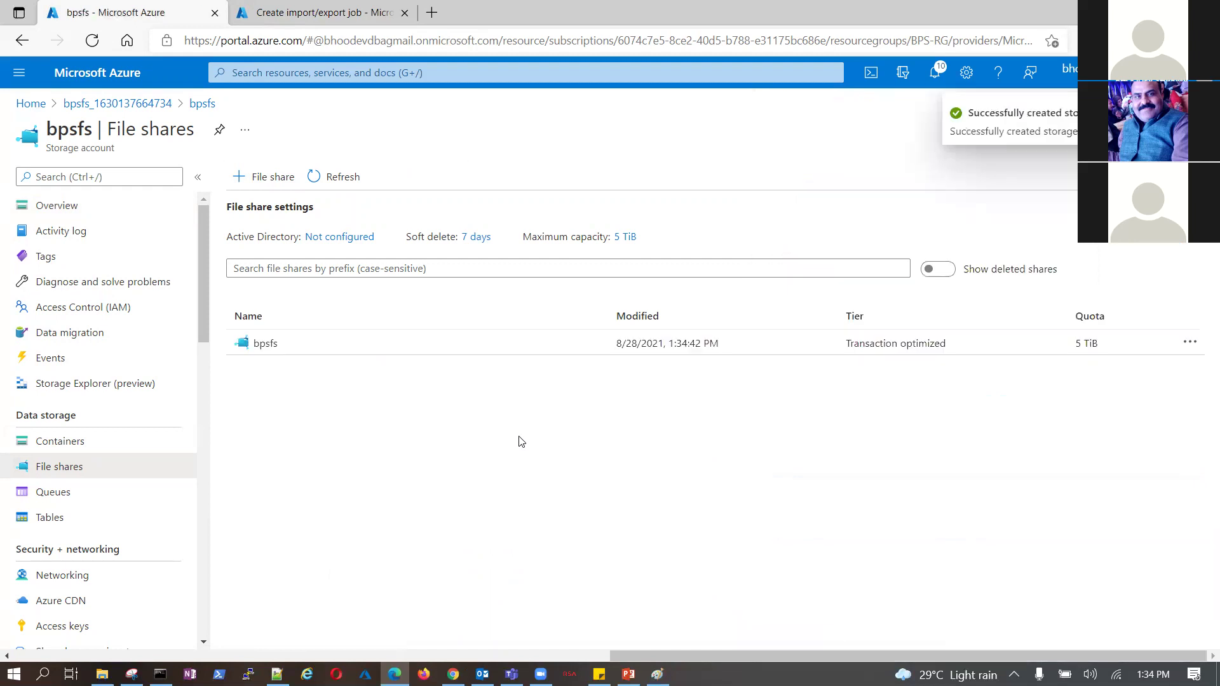
Reload the import job form, set resource group BPS-RG and name bps, and continue to the job details
key("ctrl+Tab")
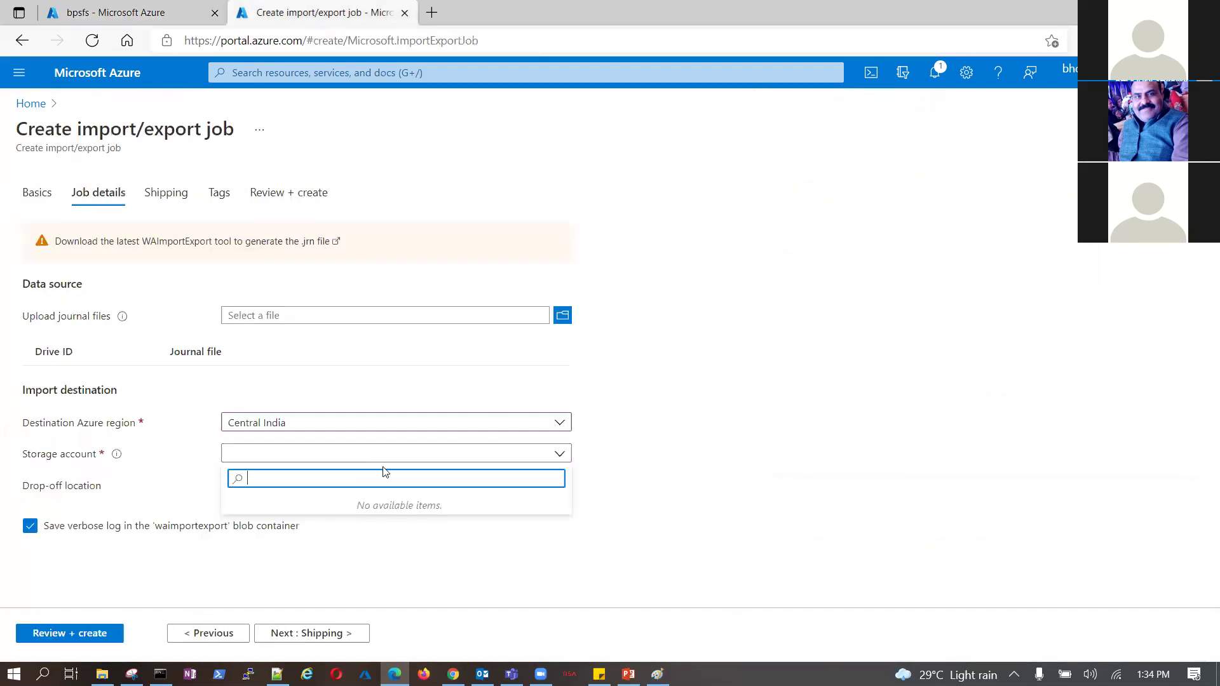
left_click(93, 40)
left_click(662, 136)
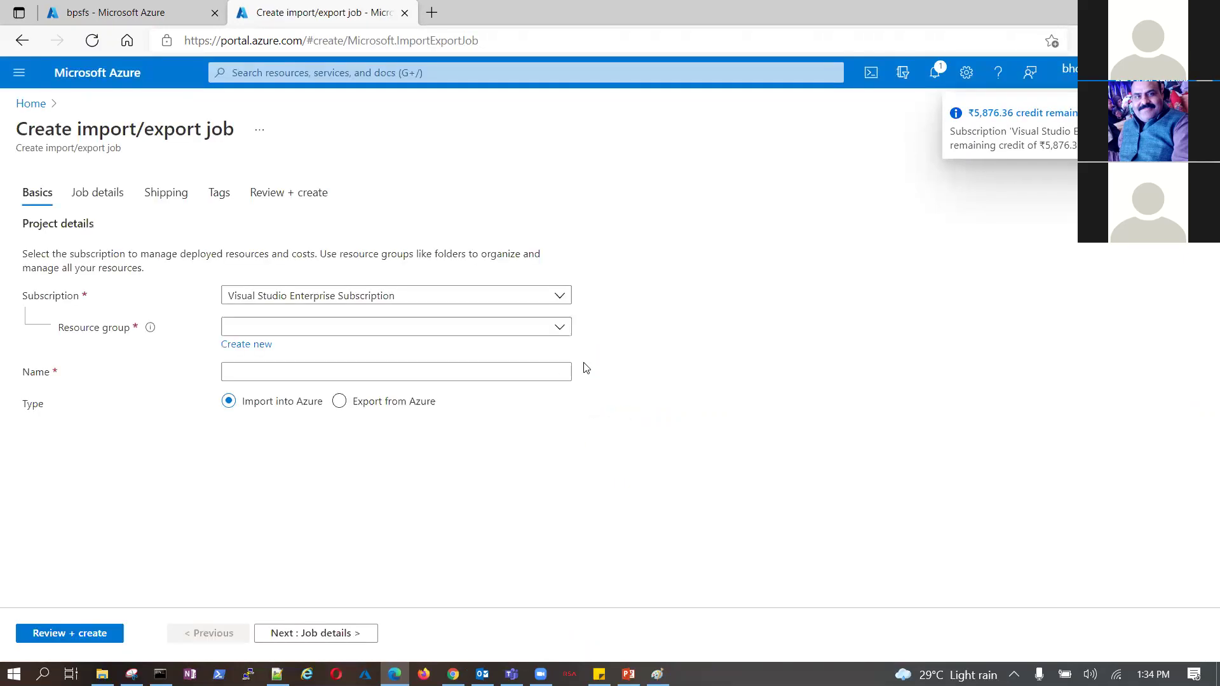
left_click(558, 332)
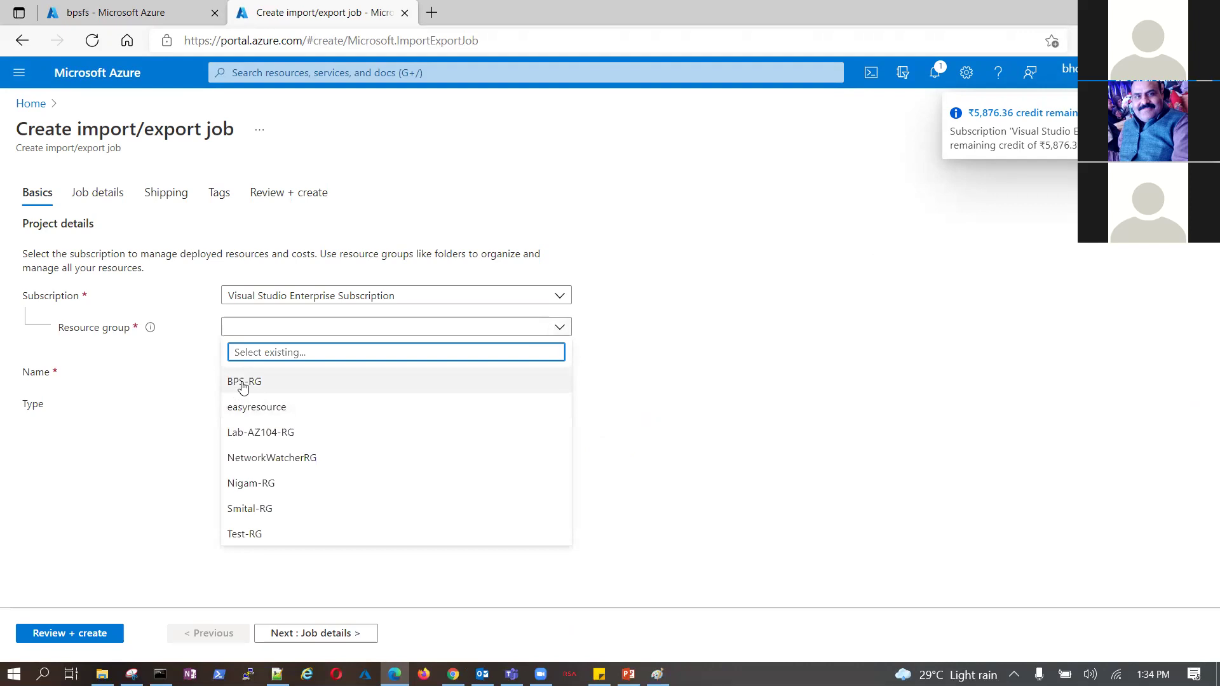
left_click(240, 385)
left_click(319, 369)
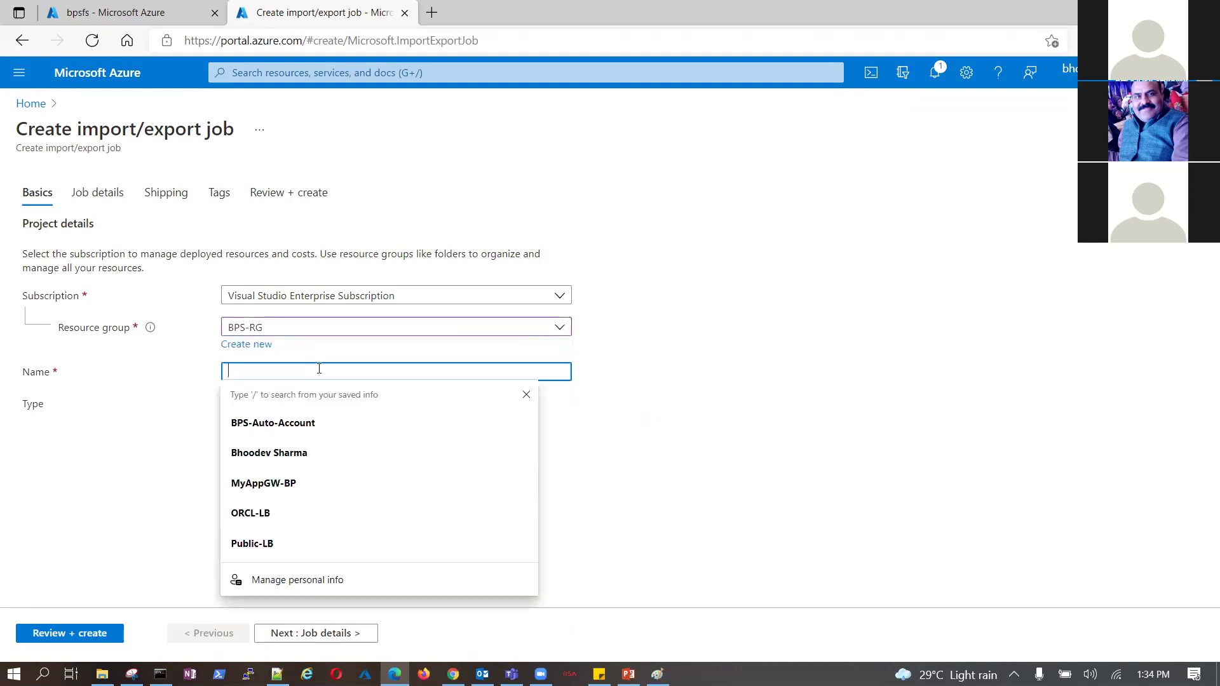
type("bps")
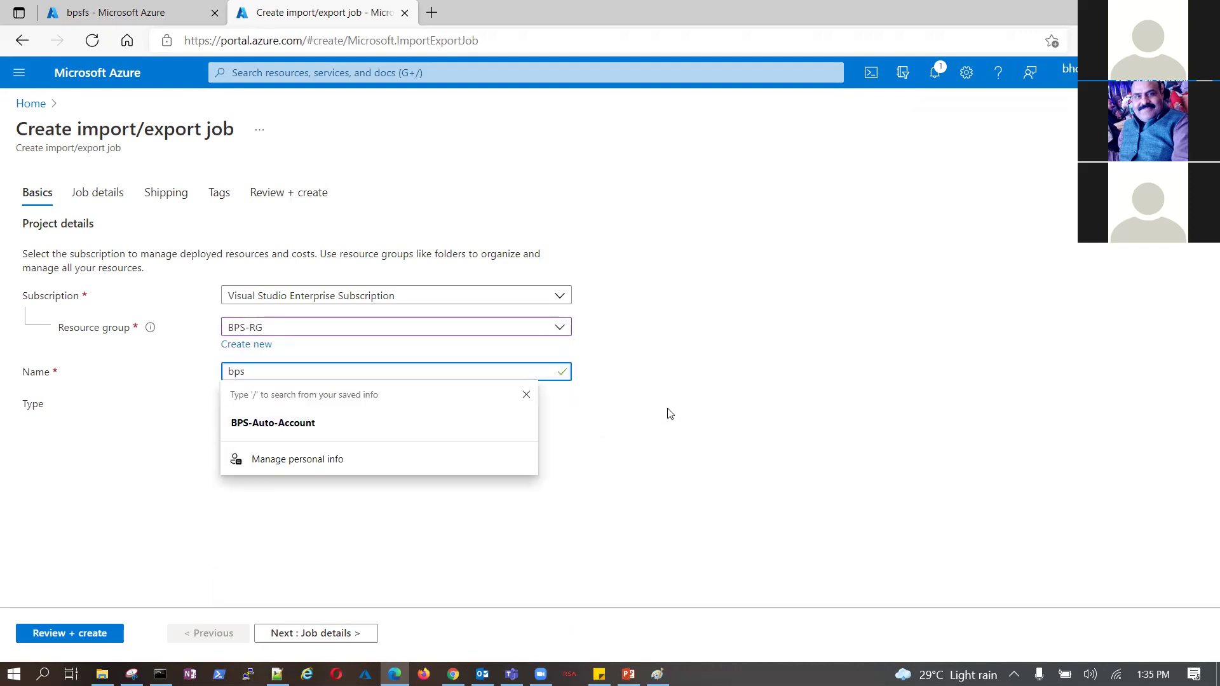
left_click(670, 413)
left_click(322, 632)
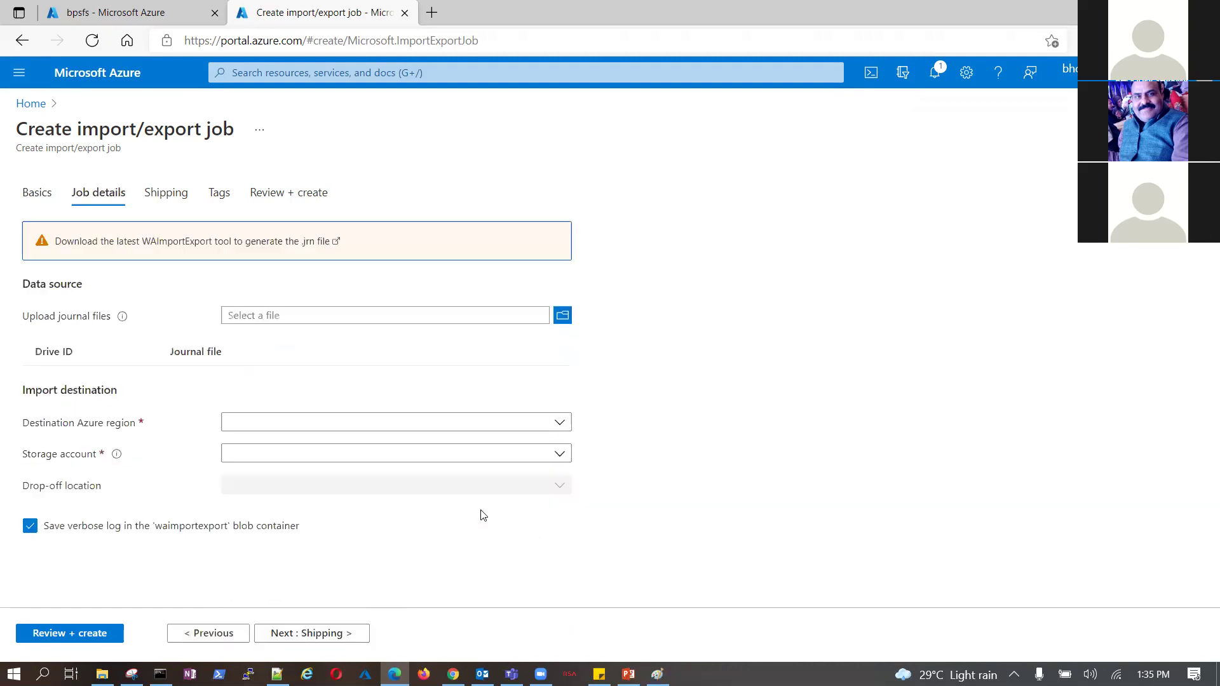
Choose Central India as the reloaded form's destination region and look through its storage account choices
left_click(551, 425)
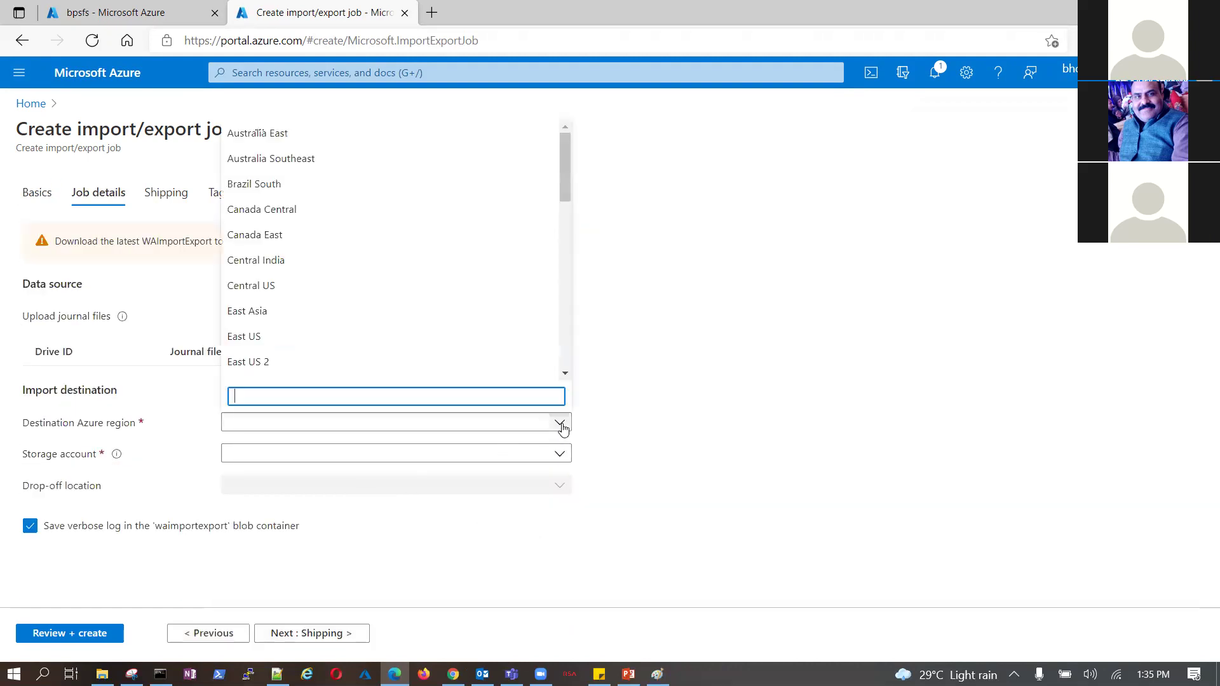
left_click(283, 262)
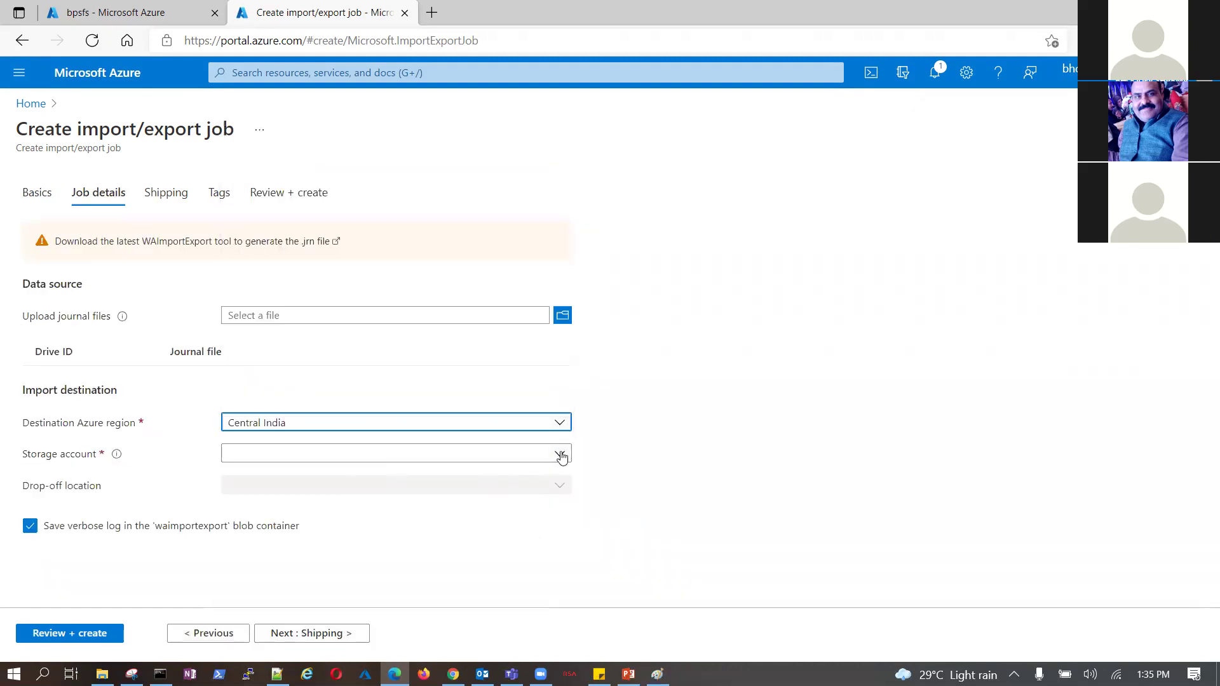
left_click(562, 457)
left_click(681, 451)
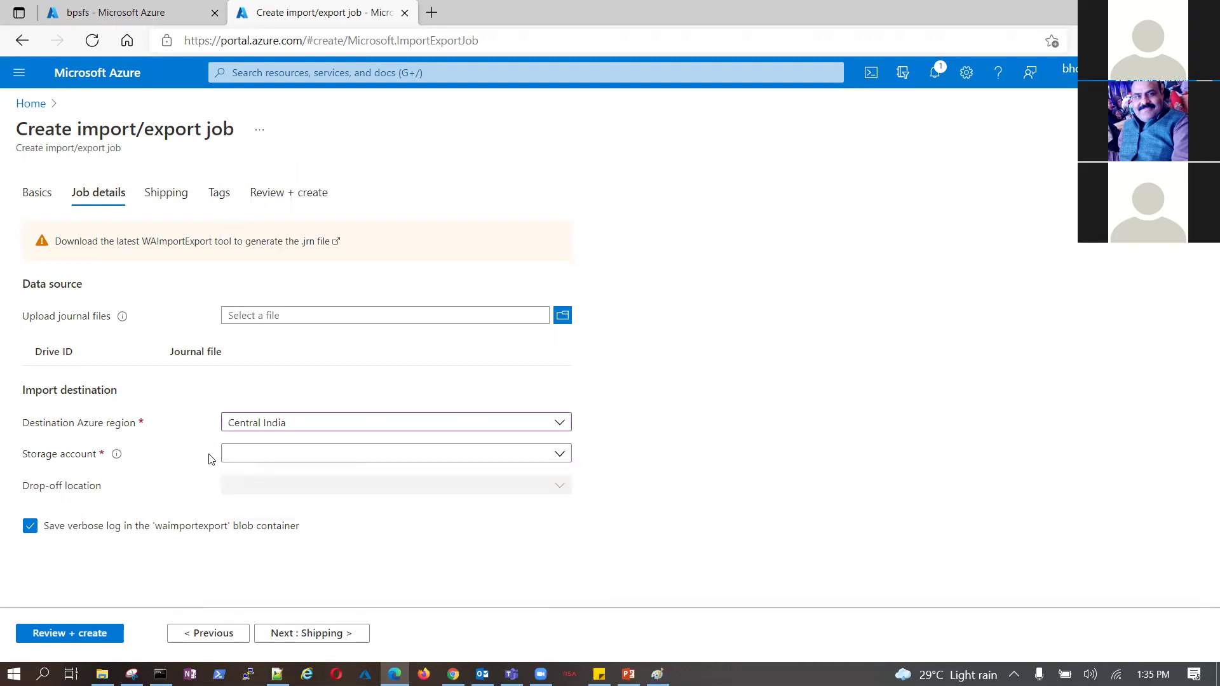
Review the bpsfs storage account's networking access and routing settings, and return to its overview
left_click(139, 13)
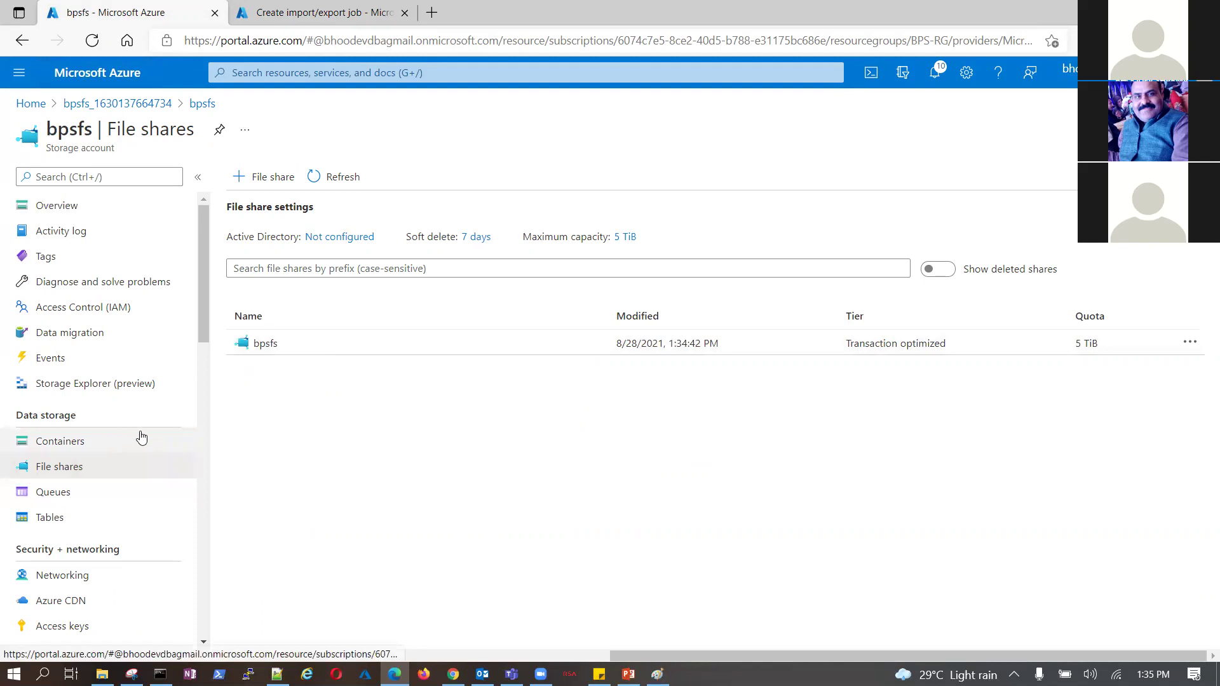
scroll(141, 436, "down", 2)
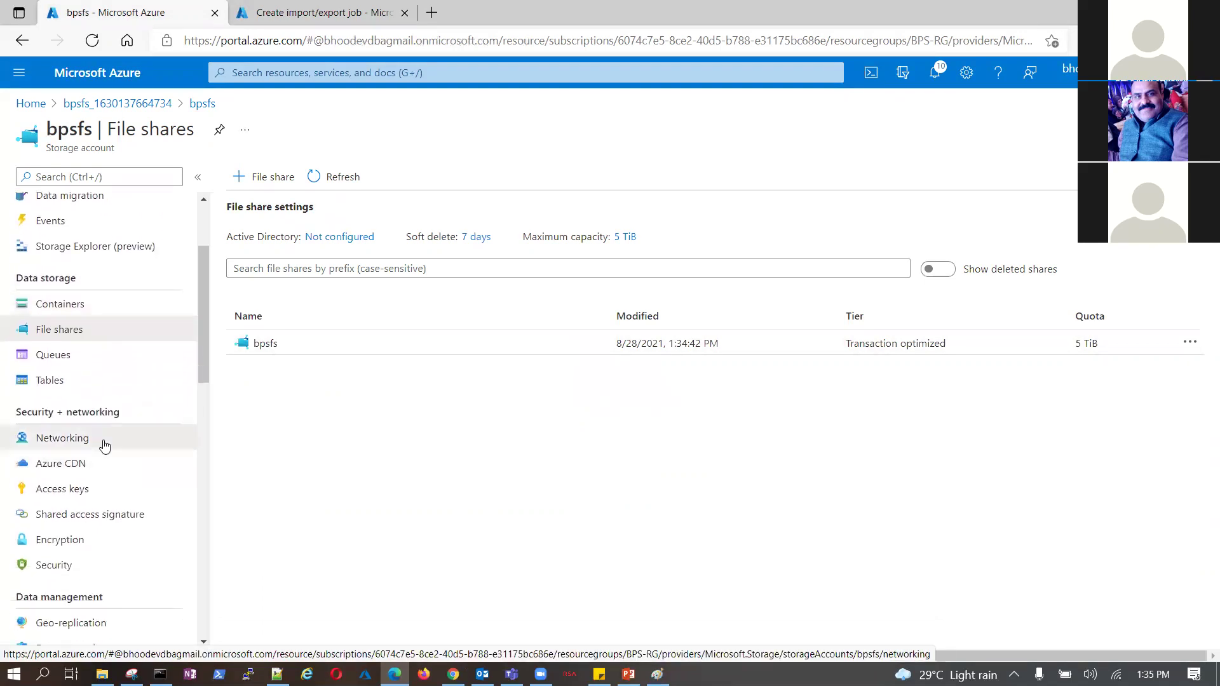
left_click(105, 446)
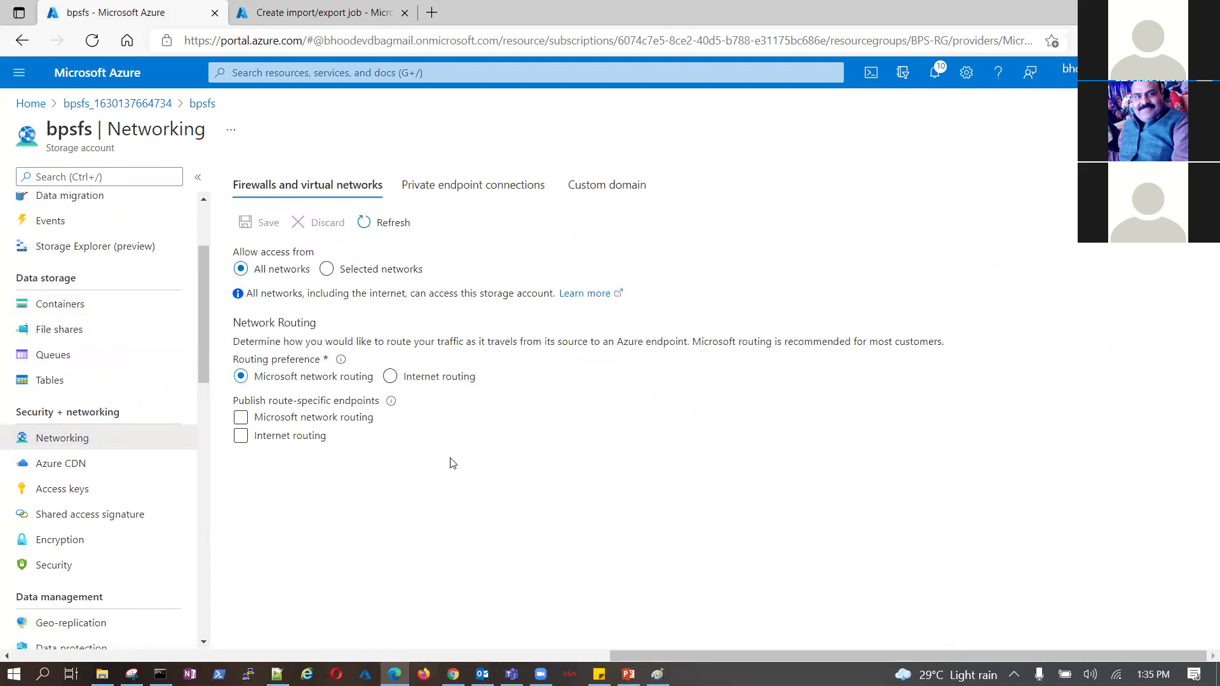
scroll(95, 273, "up", 3)
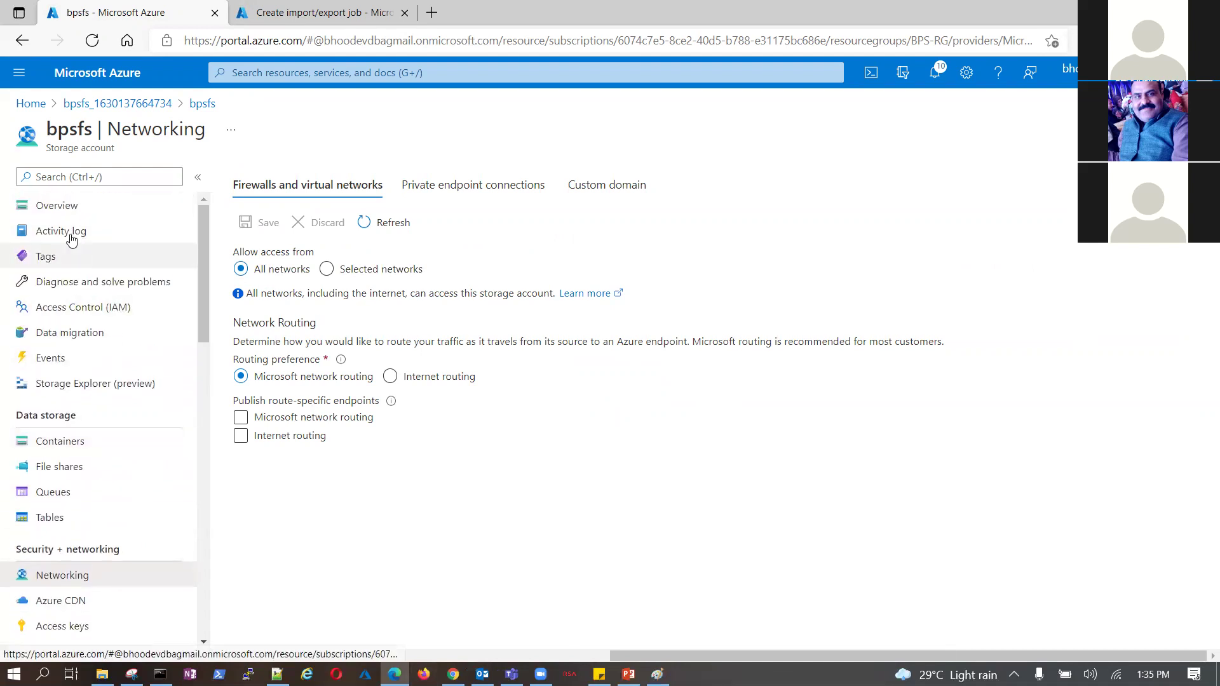
left_click(64, 207)
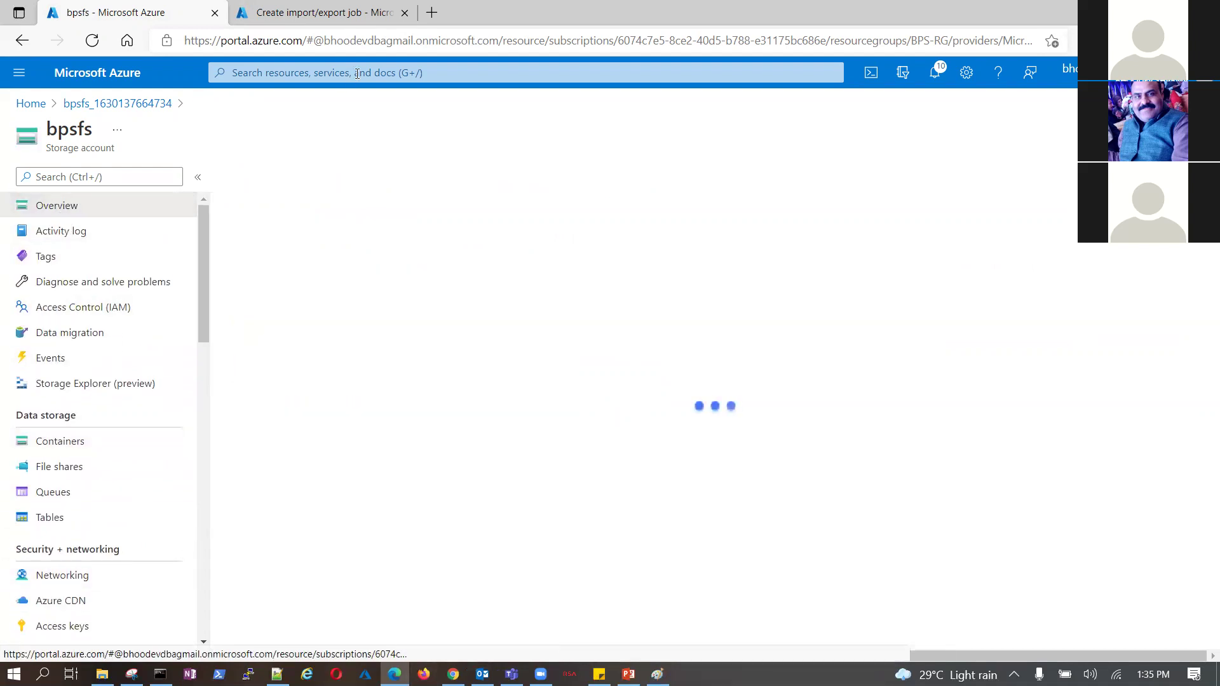
Recheck the storage account choices in the open import job form
left_click(327, 14)
left_click(530, 455)
left_click(767, 433)
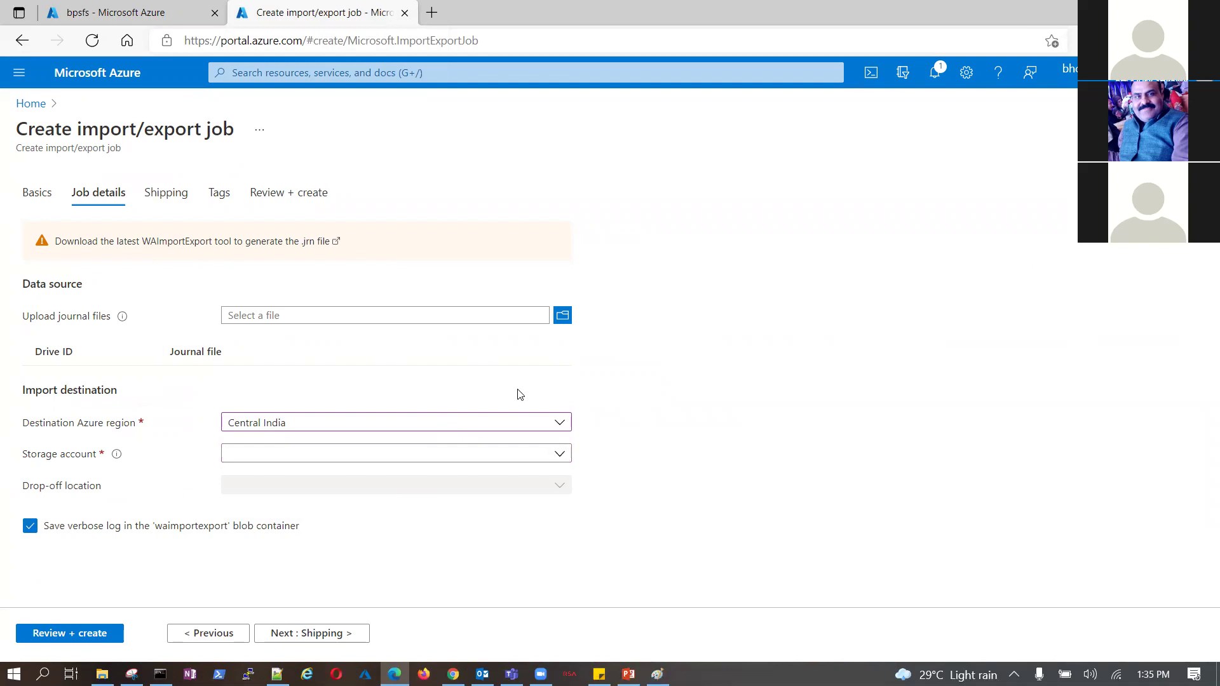
left_click(566, 455)
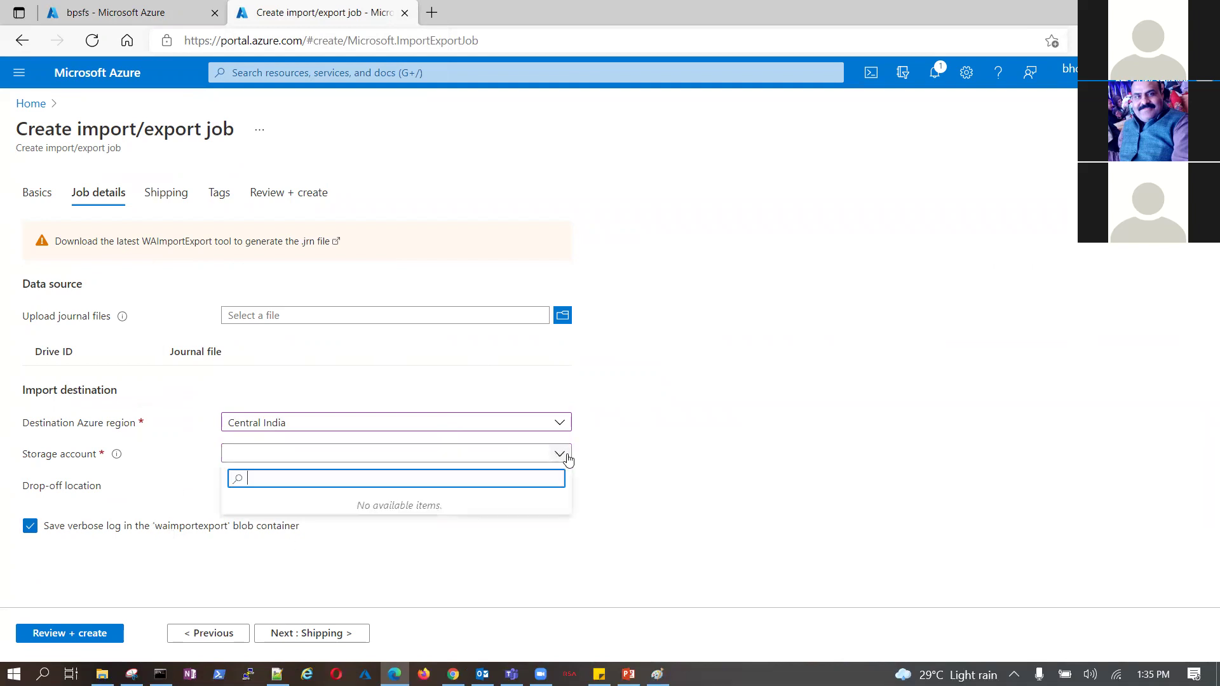
left_click(703, 449)
Discard the open job form, search the portal for the Import/export jobs service, and start a new job there
left_click_drag(399, 15, 311, 25)
left_click(404, 13)
left_click(687, 126)
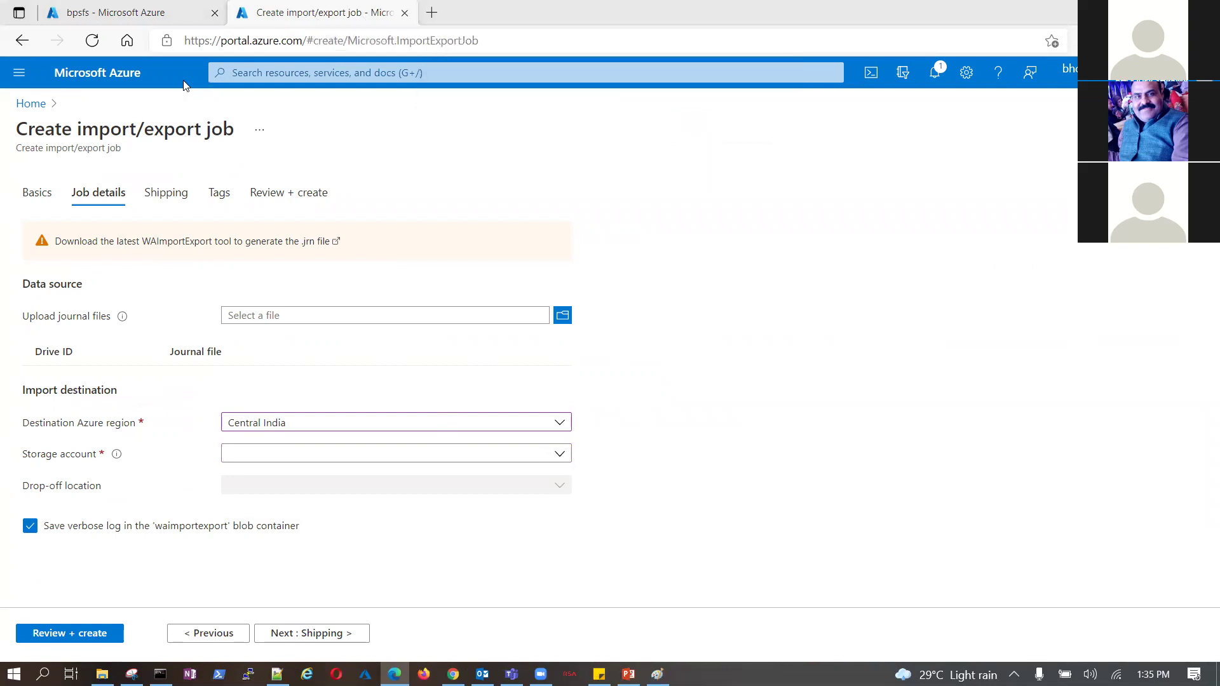
left_click(382, 77)
type("expor")
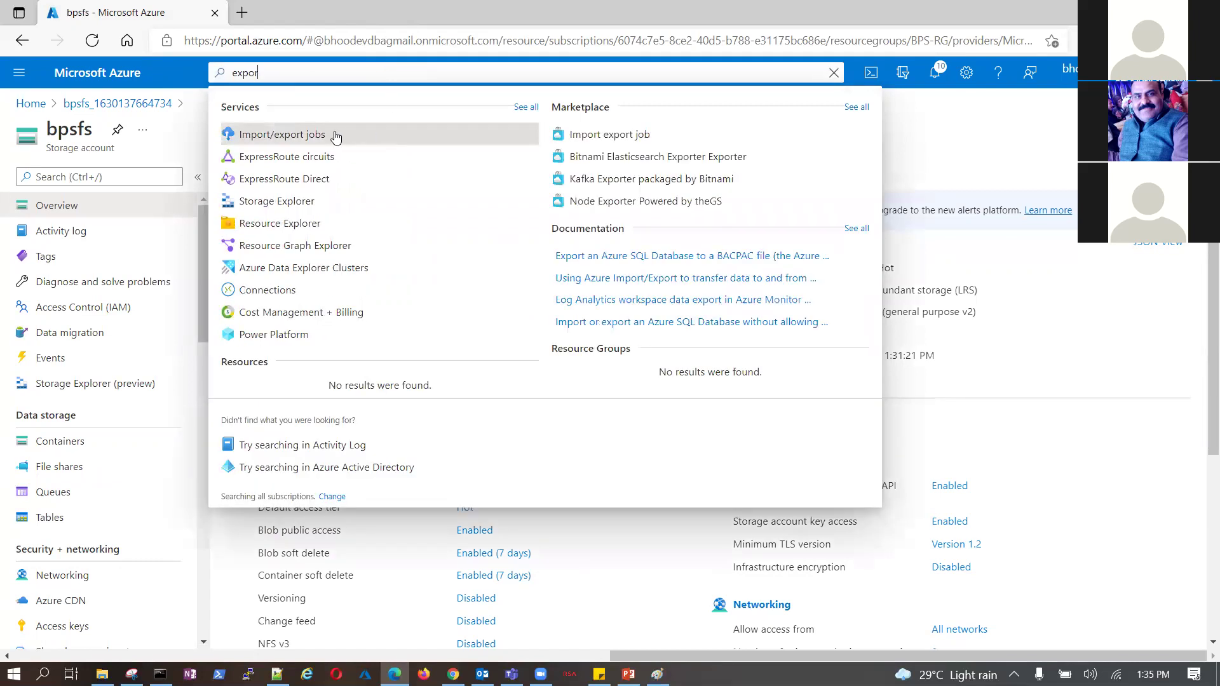
left_click(311, 135)
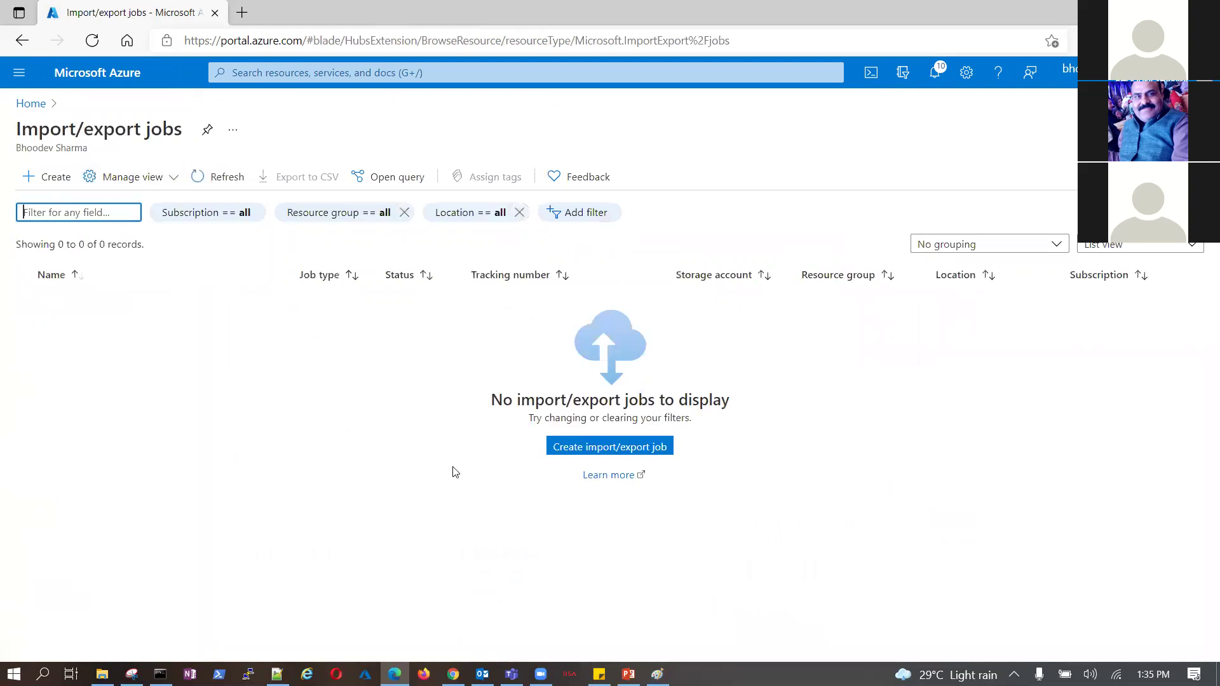
left_click(601, 447)
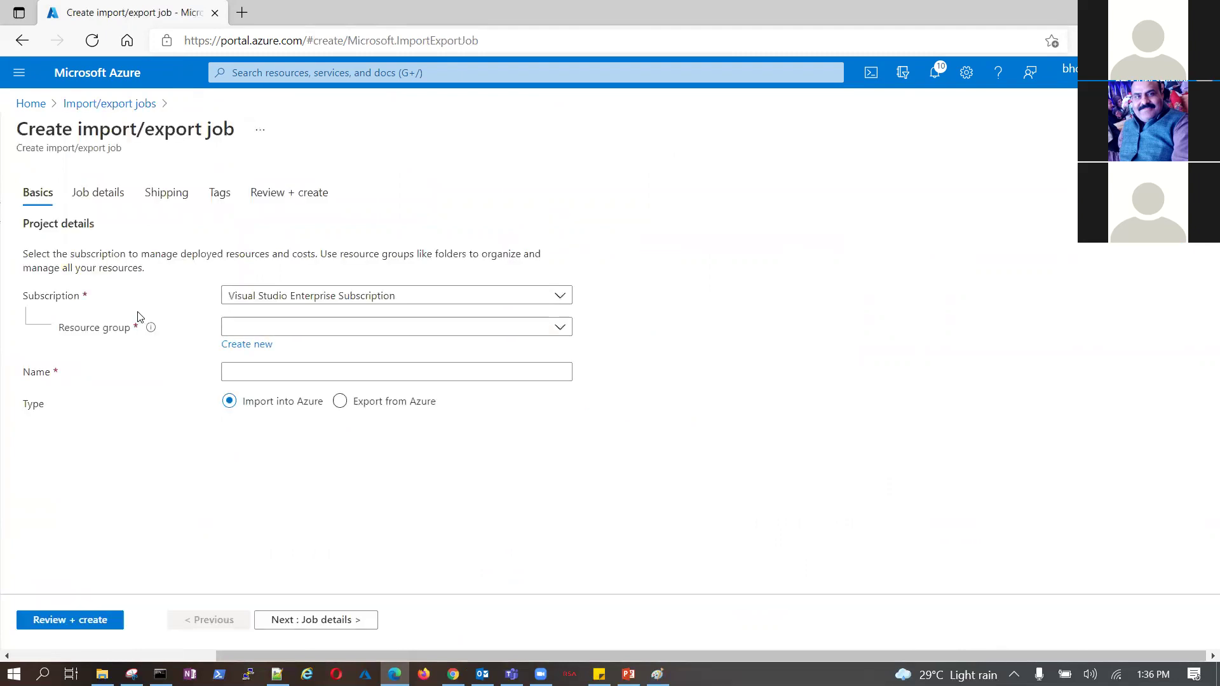
Set the new job's resource group to BPS-RG and its name to bps, and continue to the job details
left_click(568, 337)
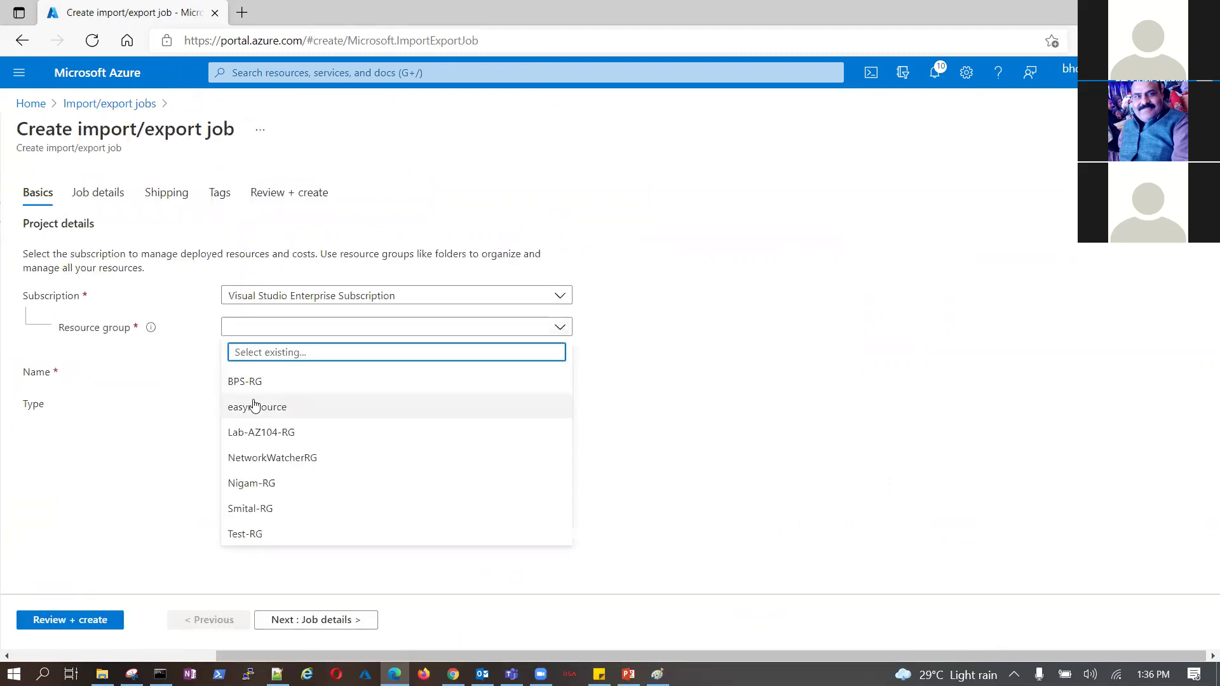
left_click(278, 382)
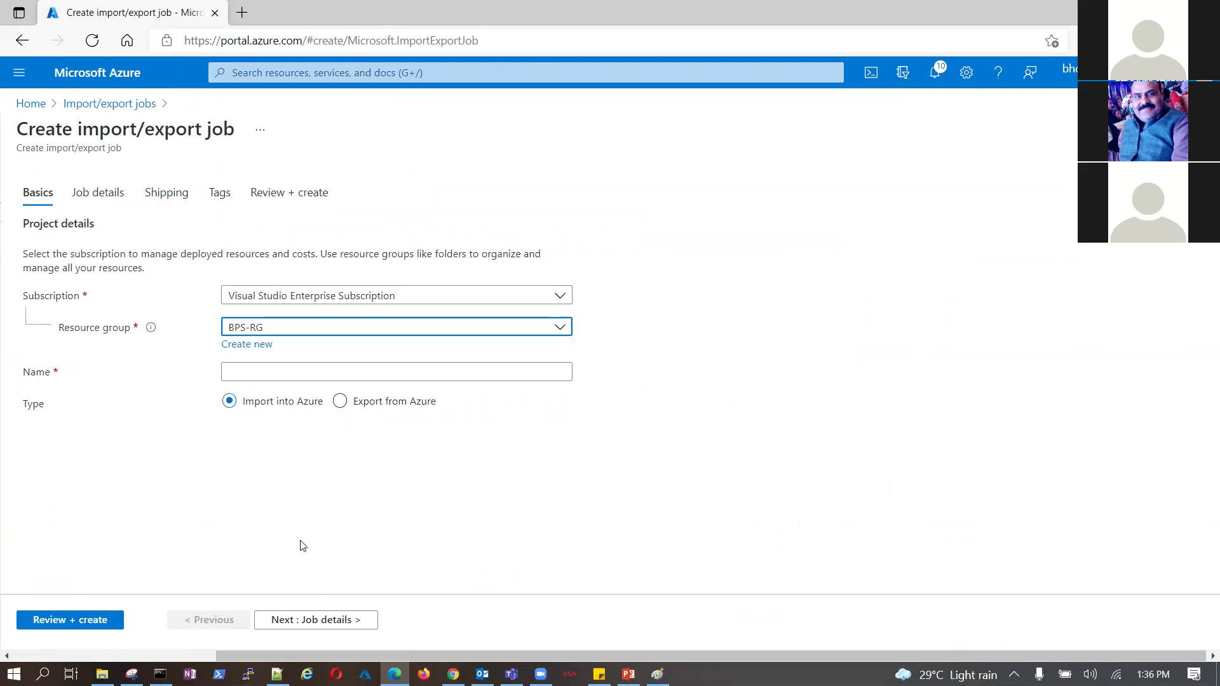
left_click(275, 375)
type("bp")
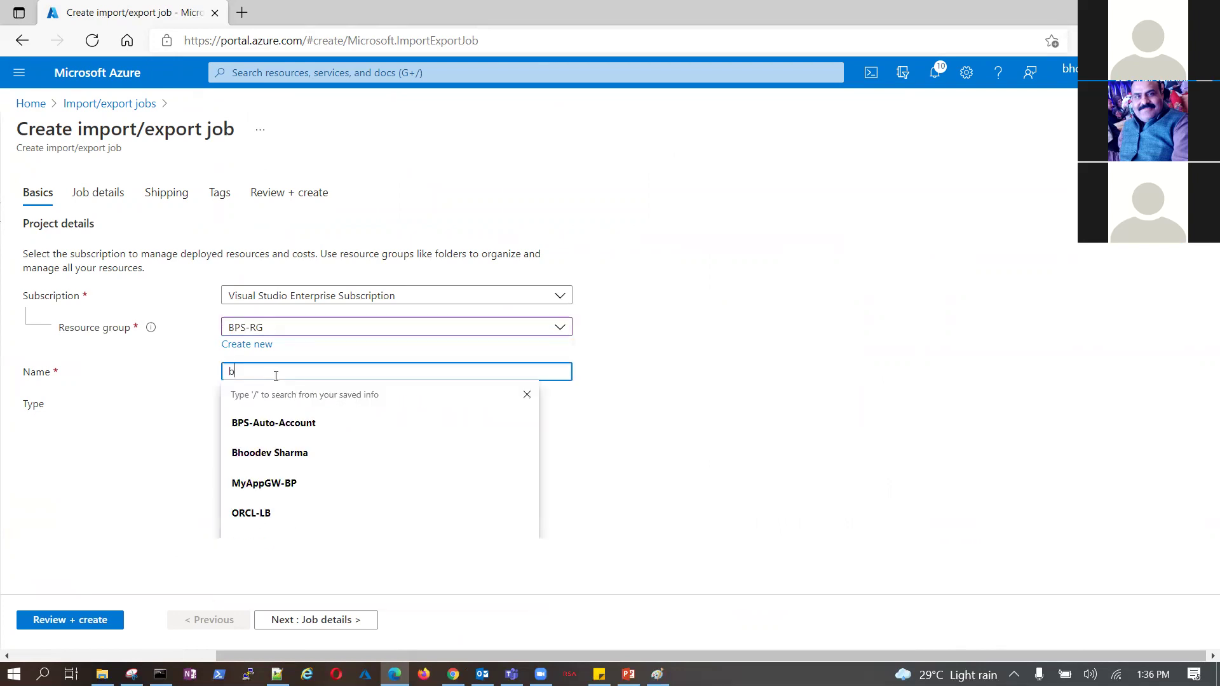
left_click(481, 567)
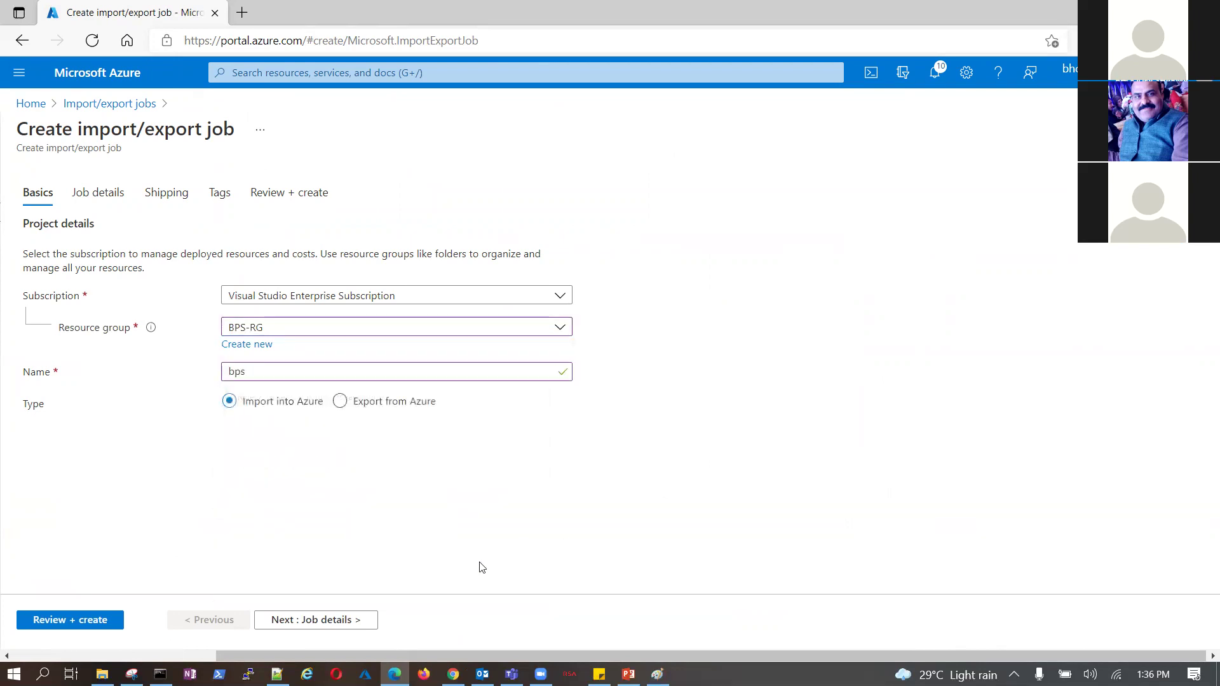
left_click(325, 625)
Set the new job's destination Azure region to Central India and check the available storage accounts
left_click(558, 453)
left_click(558, 453)
left_click(555, 424)
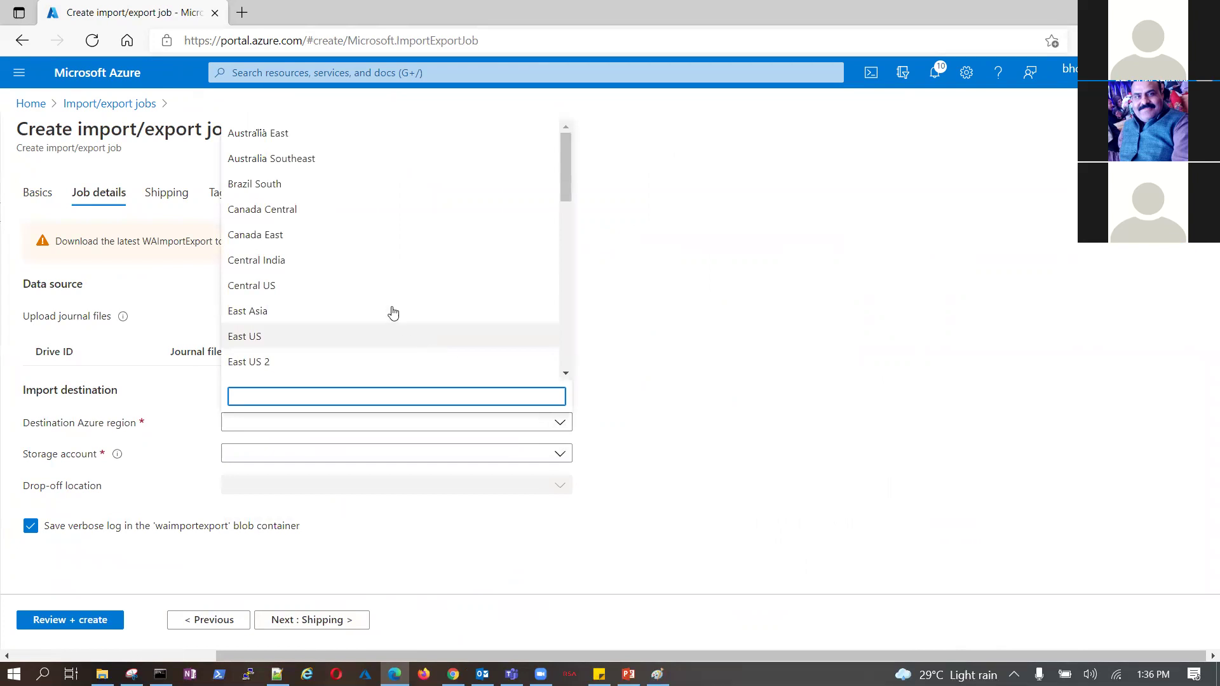
left_click(290, 262)
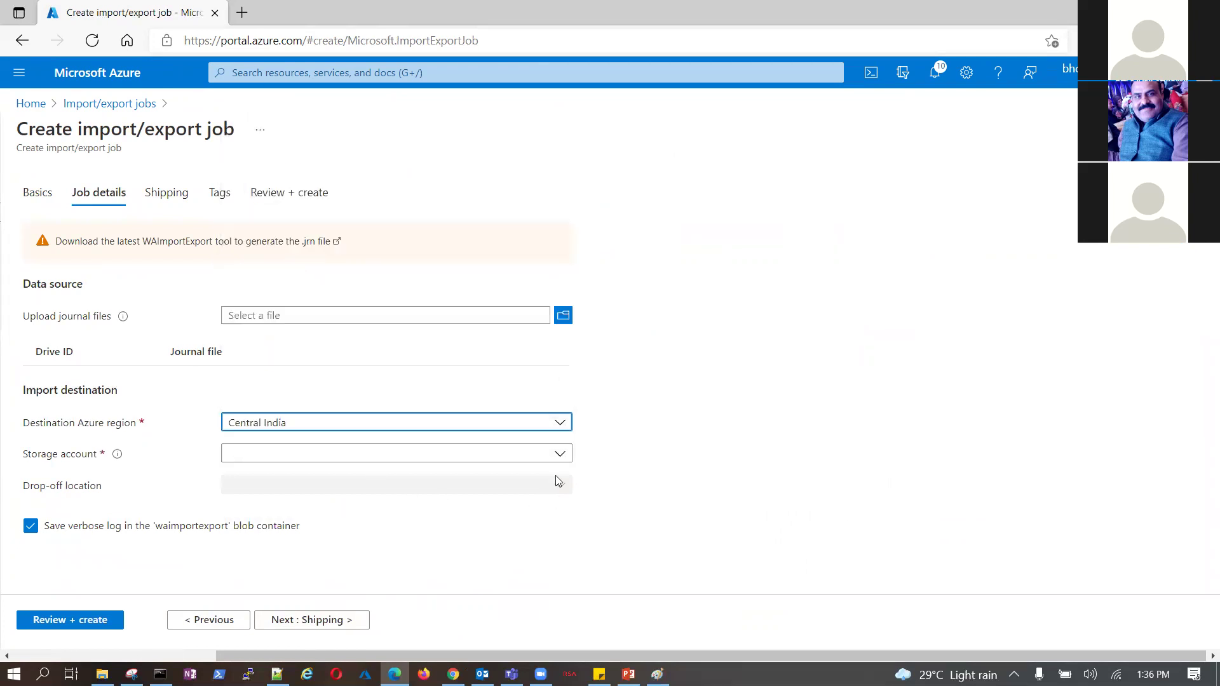
left_click(559, 453)
left_click(766, 423)
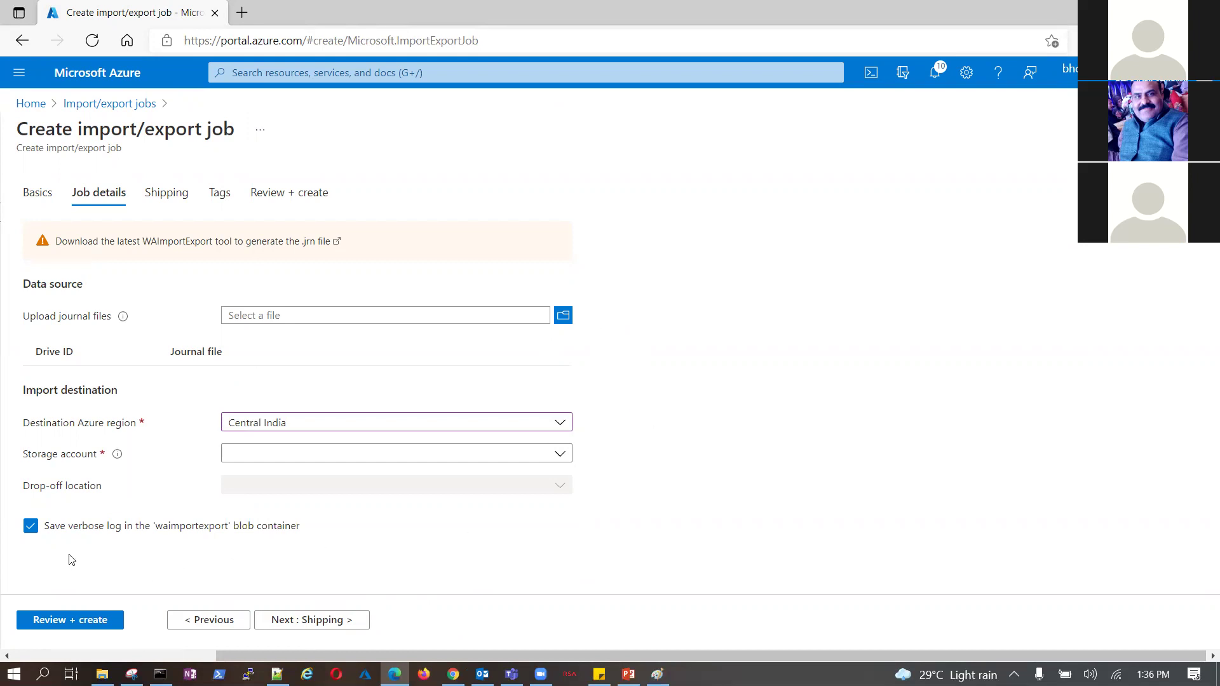
Turn off saving the verbose log in the waimportexport blob container and reselect Central India as the destination region
left_click(35, 530)
left_click(563, 429)
left_click(251, 359)
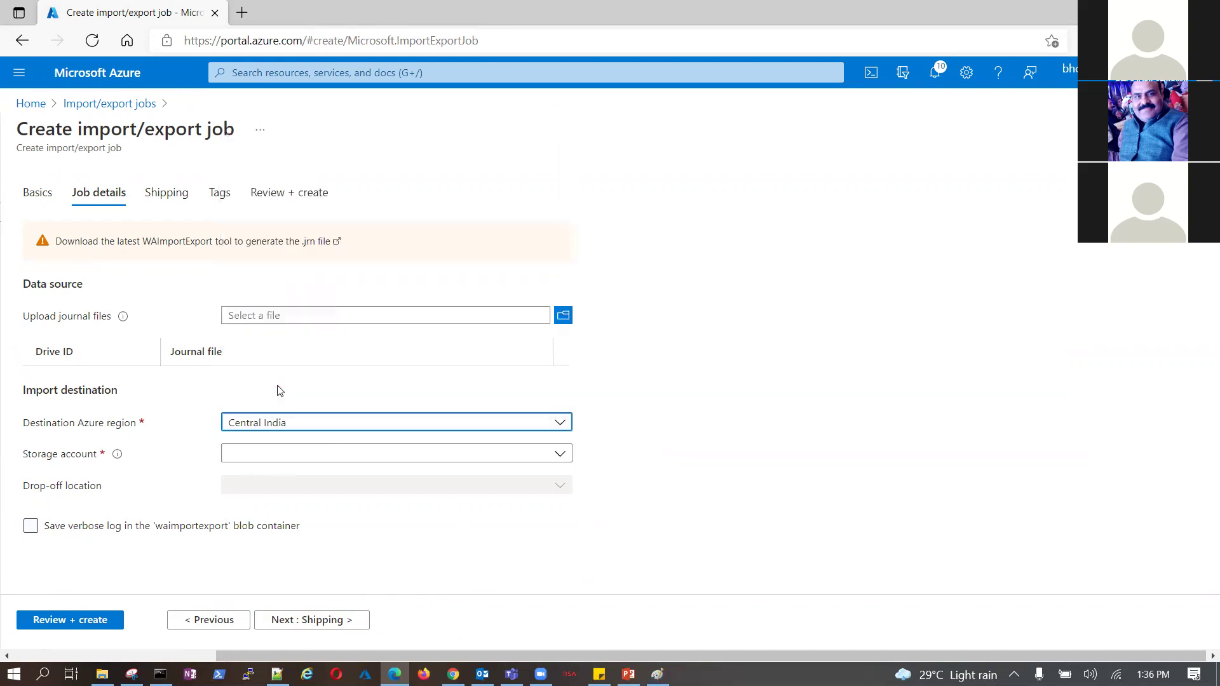
Set the import job's destination Azure region to East US 2
left_click(558, 454)
left_click(721, 443)
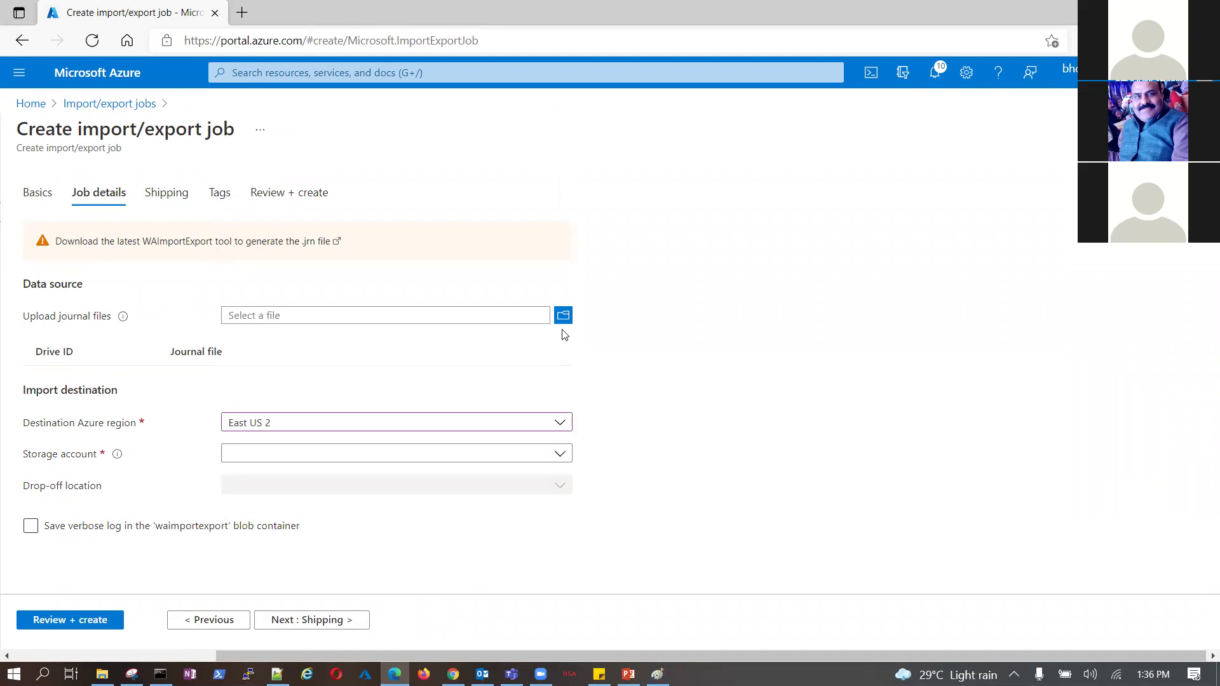
Download the Microsoft Azure Import/Export tool linked in the job details and open the downloaded WaImportExportV1.zip
left_click(225, 251)
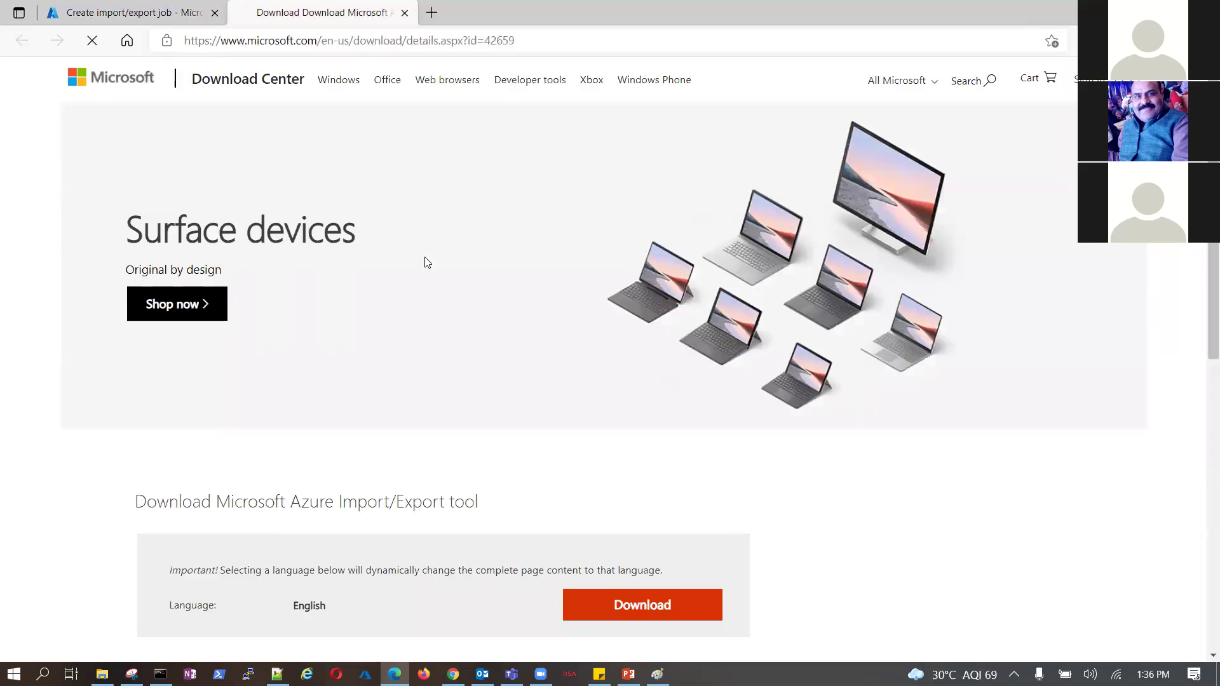
scroll(370, 296, "down", 4)
left_click(598, 333)
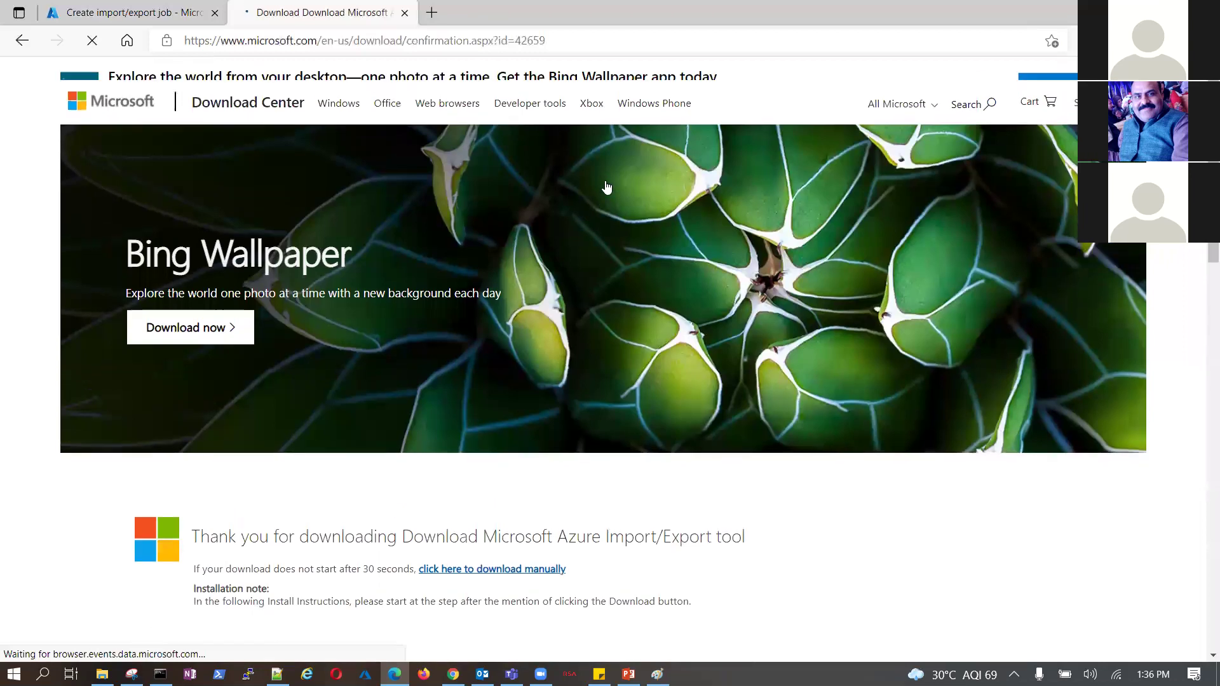
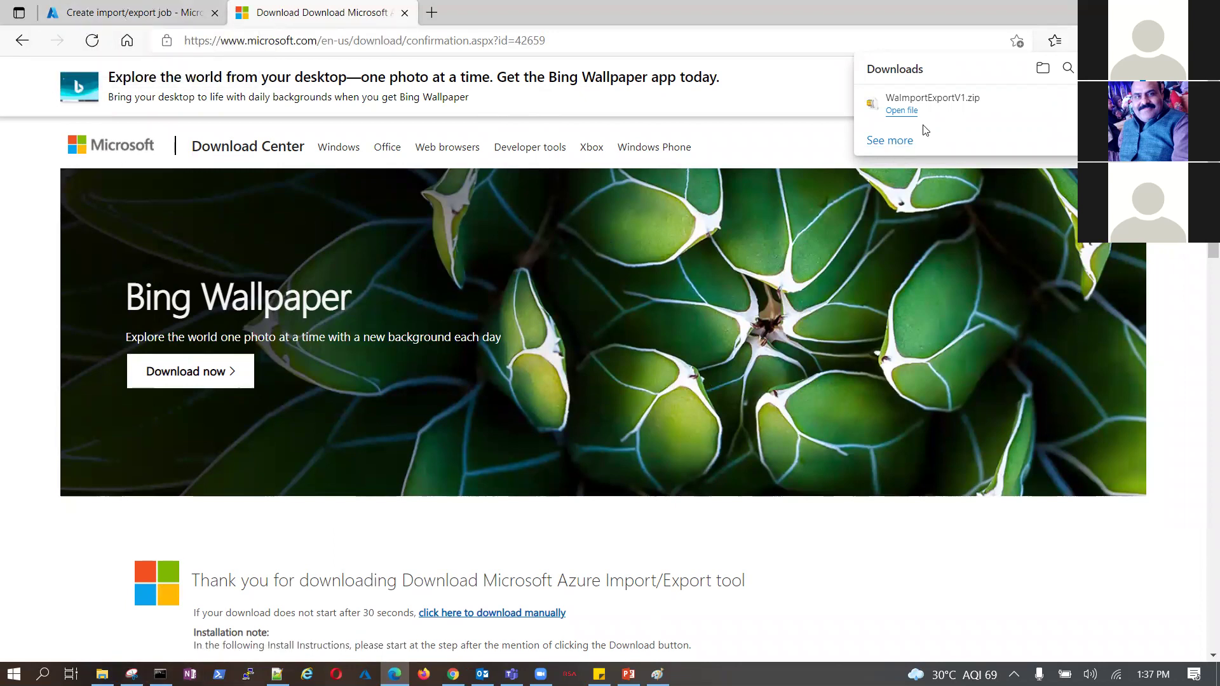
left_click(902, 111)
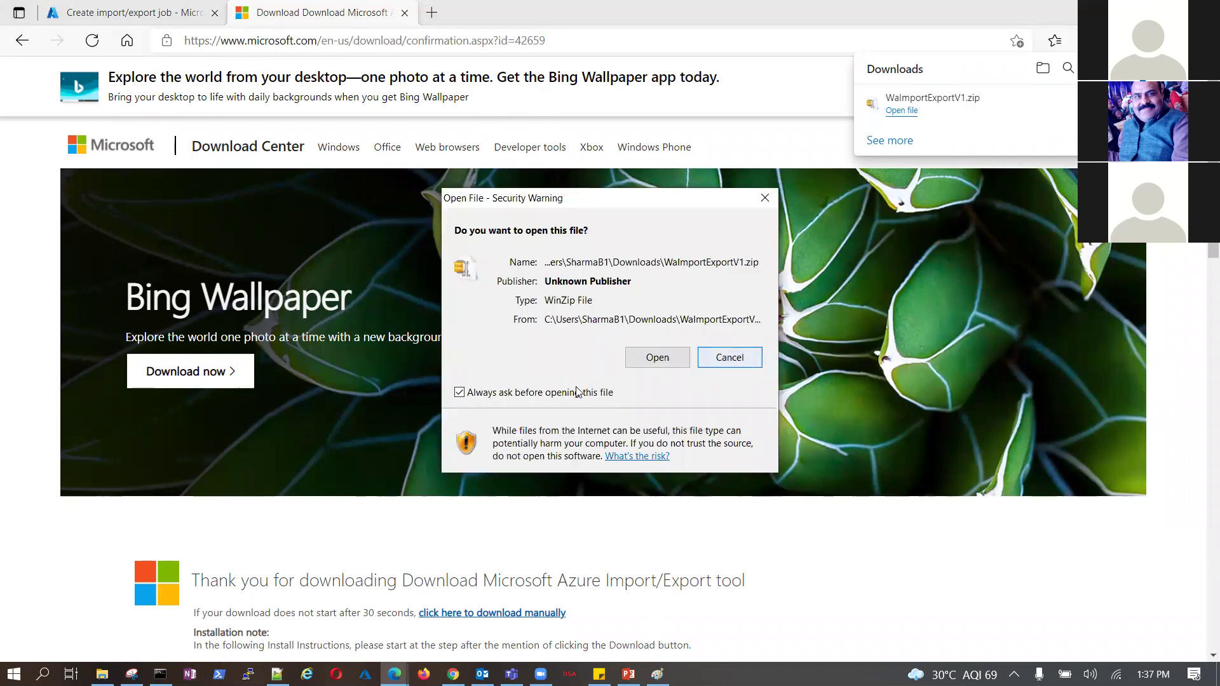
left_click(660, 361)
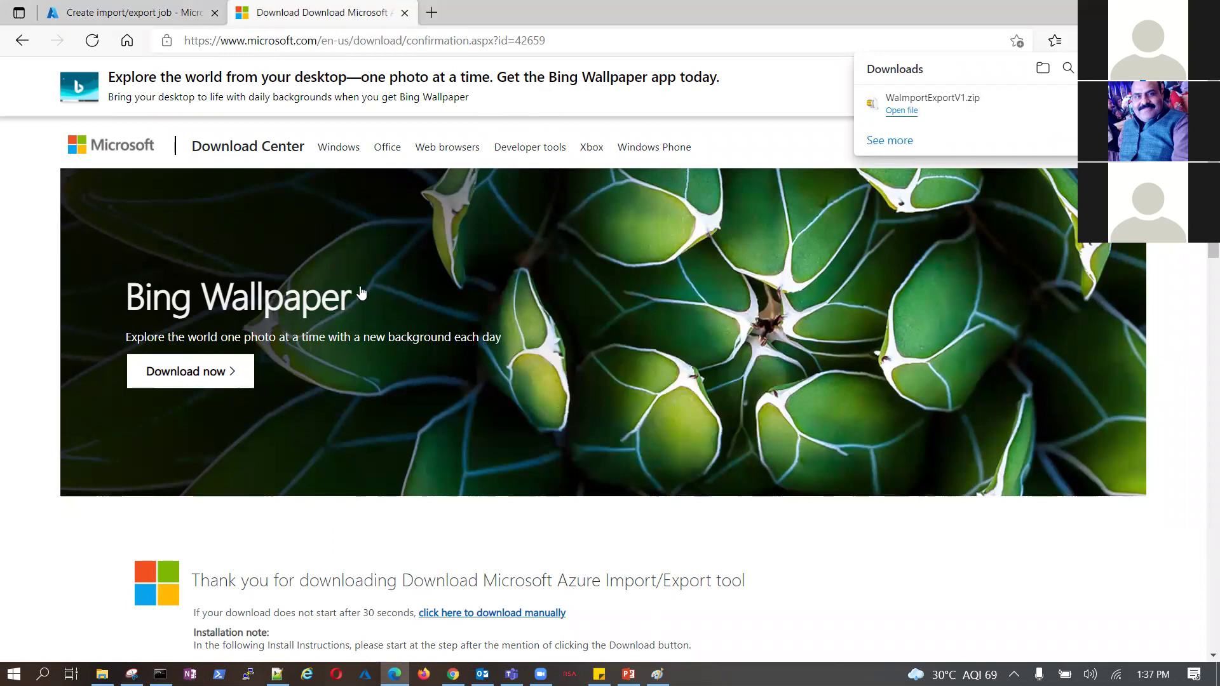
Extract WaImportExportV1.zip directly into the Downloads folder and close the WinZip window
left_click(102, 674)
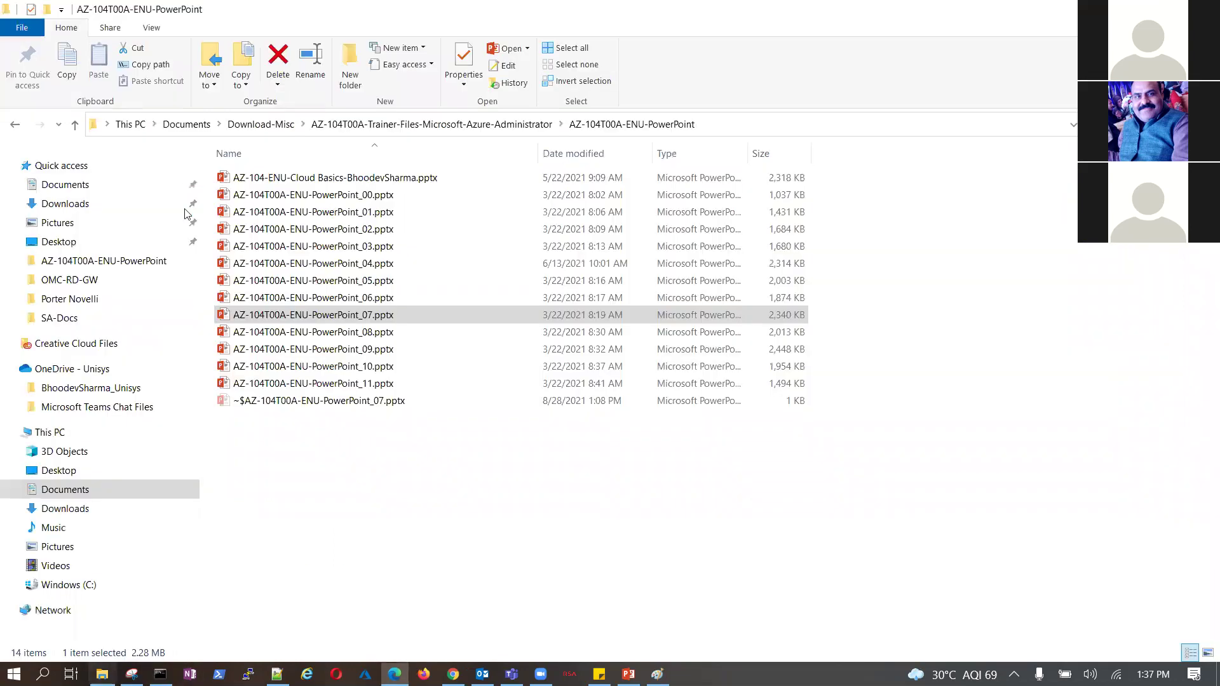
left_click(65, 203)
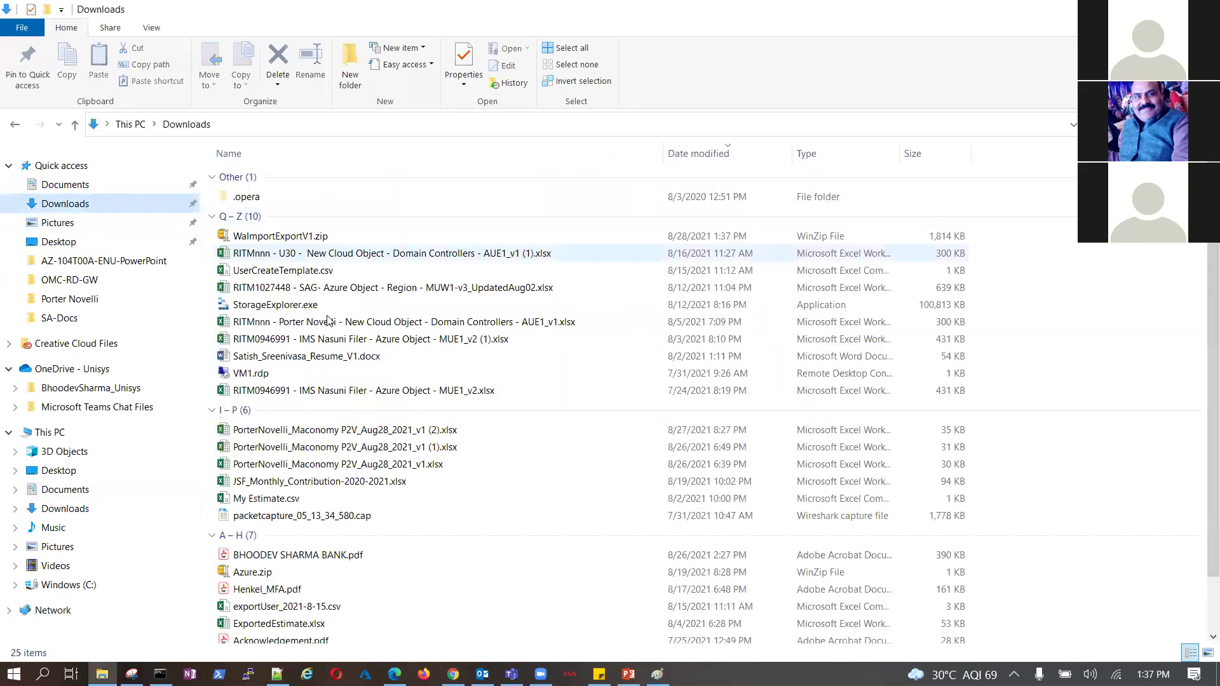
right_click(257, 238)
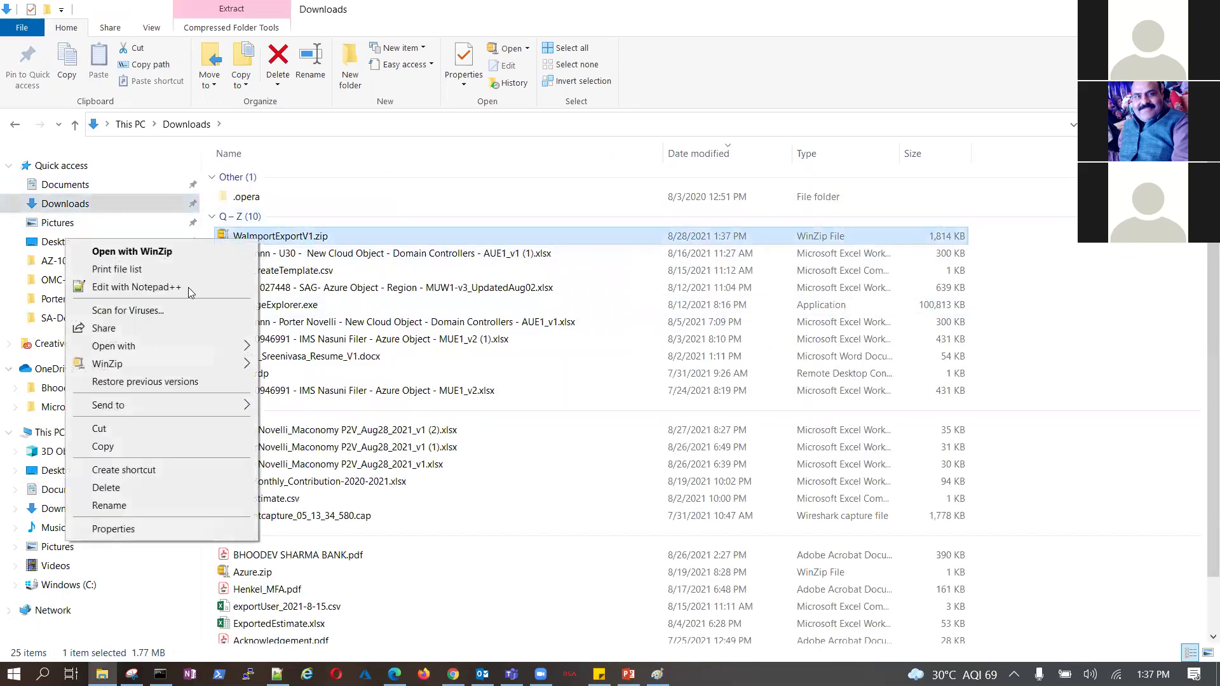
mouse_move(244, 363)
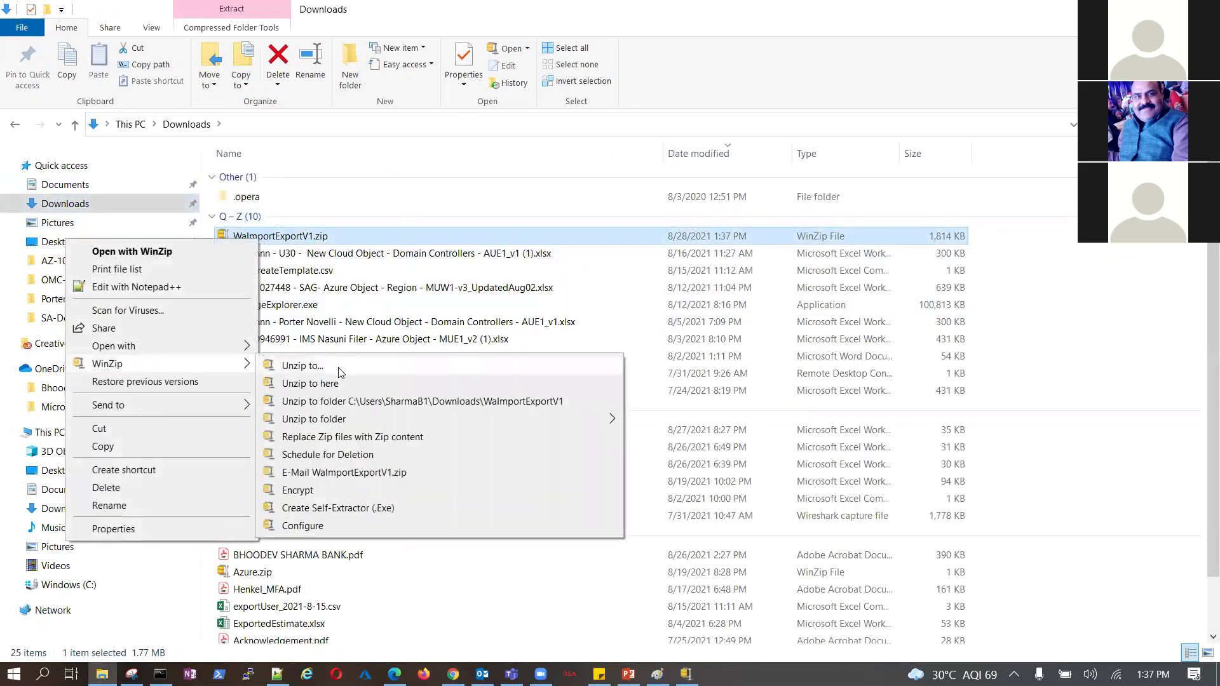
left_click(340, 384)
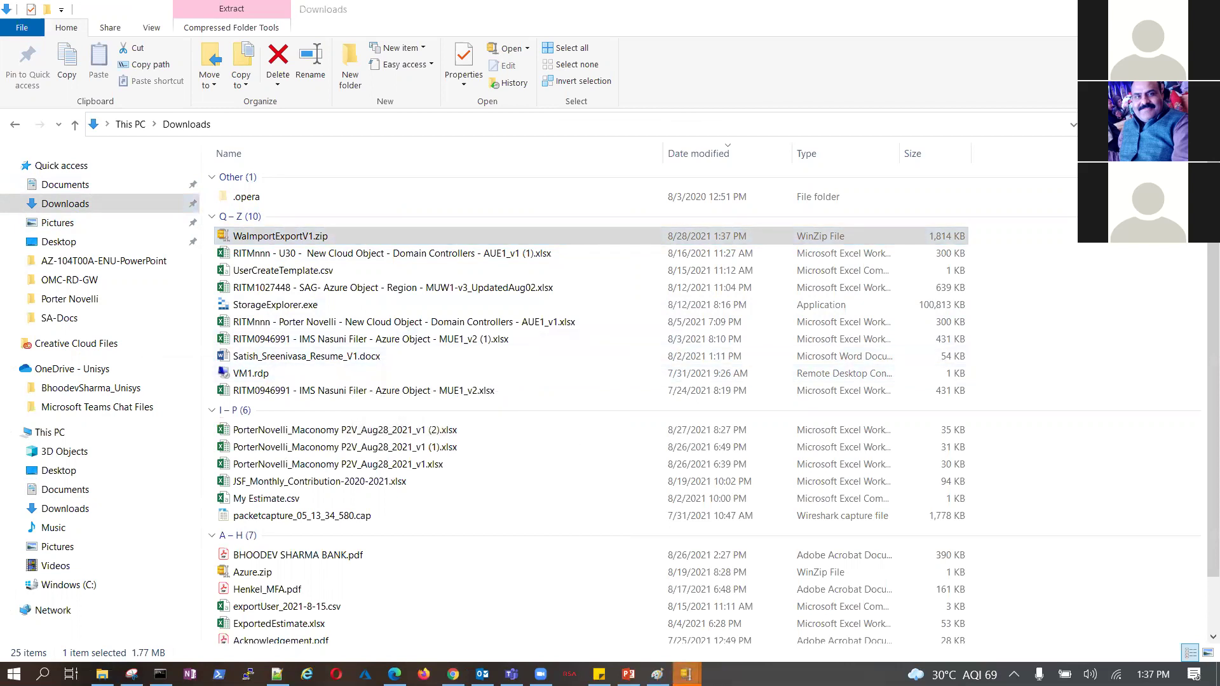
mouse_move(686, 674)
left_click(699, 618)
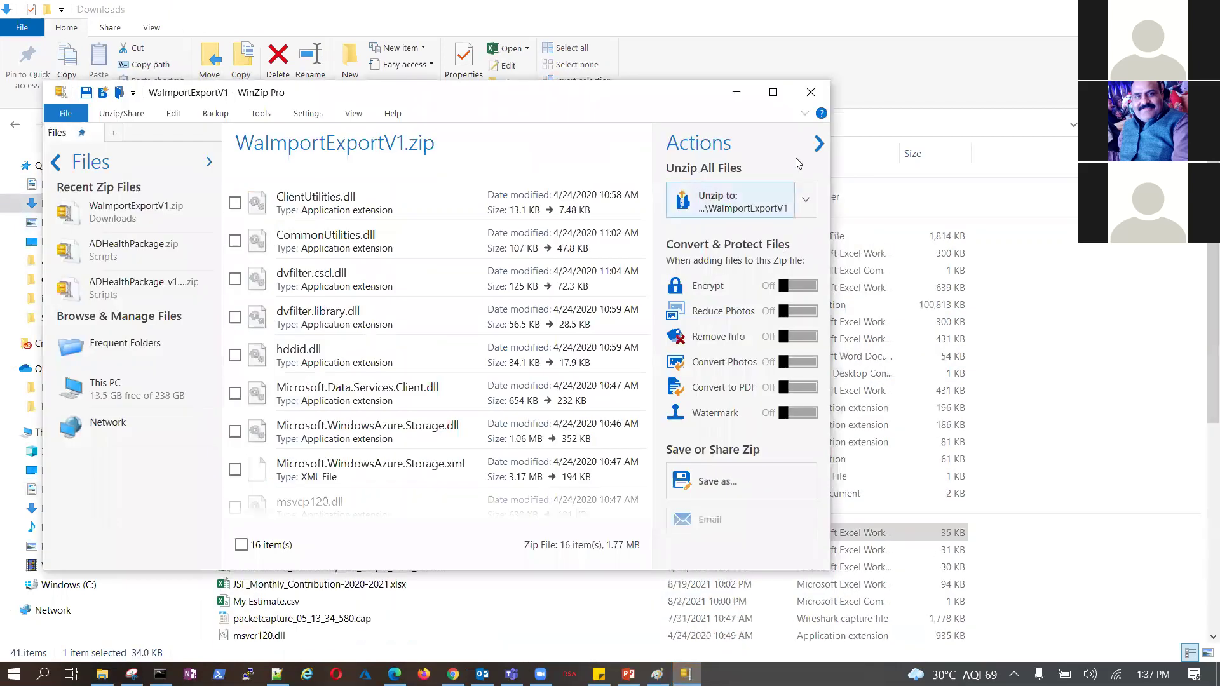
left_click(811, 92)
scroll(498, 483, "down", 6)
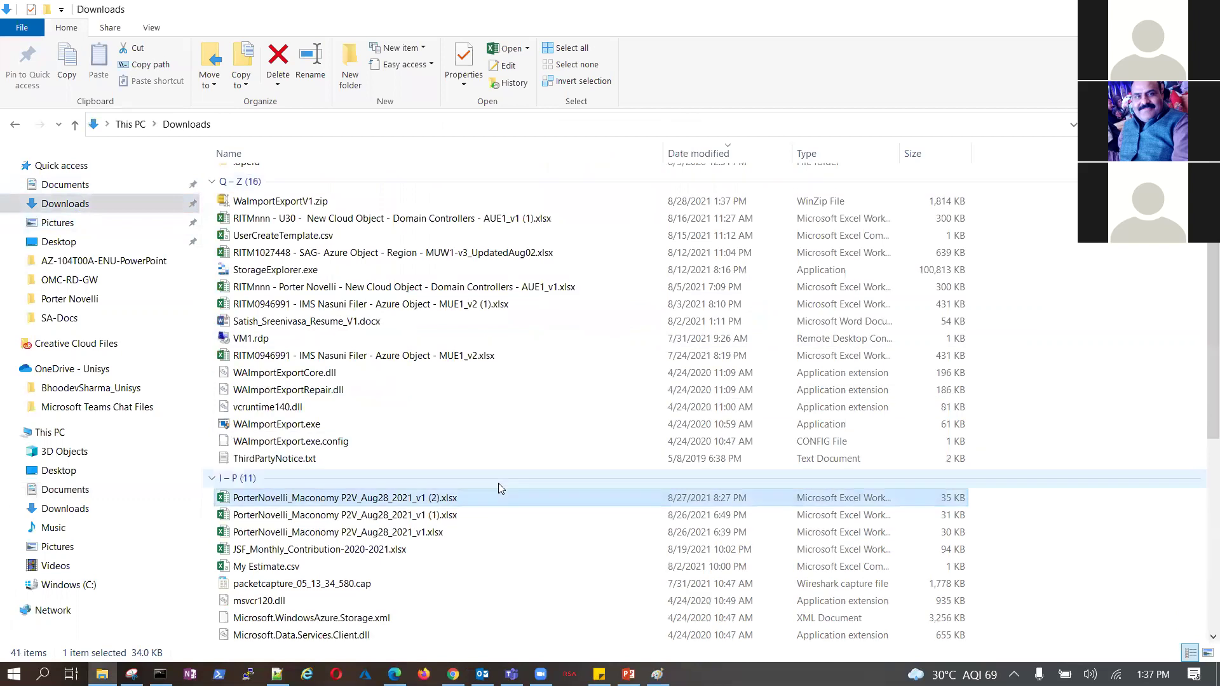
Return to the import/export job in the browser and browse the Downloads folder for a journal file to upload
left_click(453, 674)
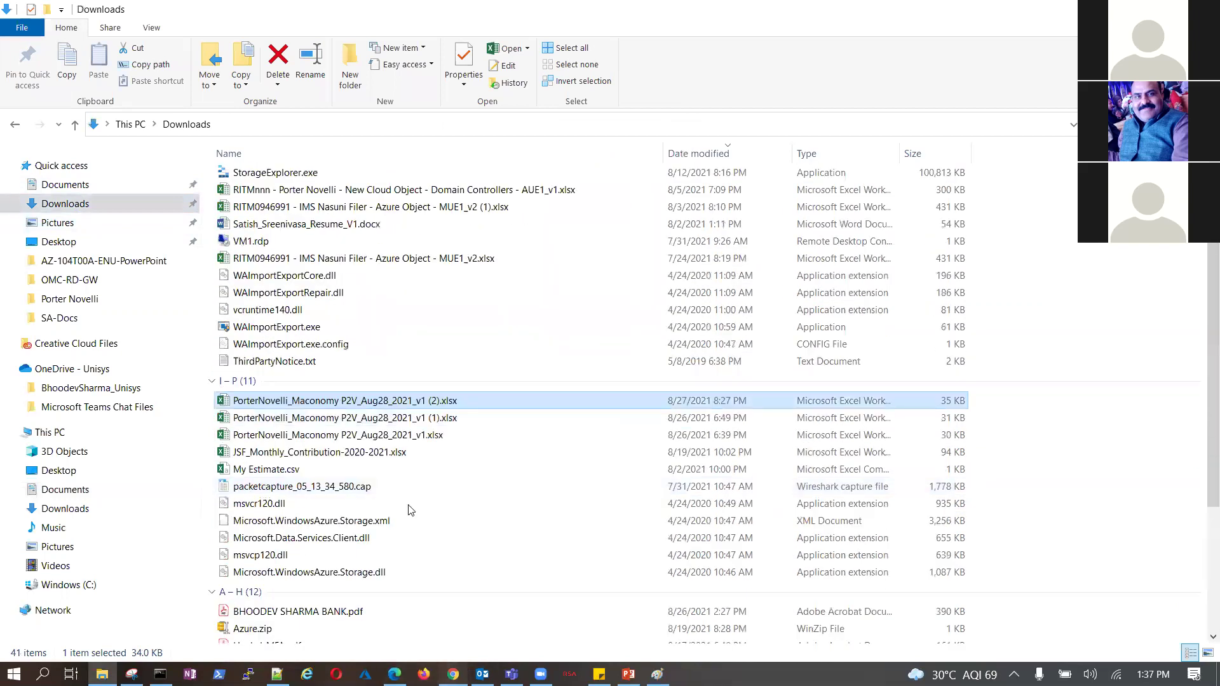
left_click(394, 674)
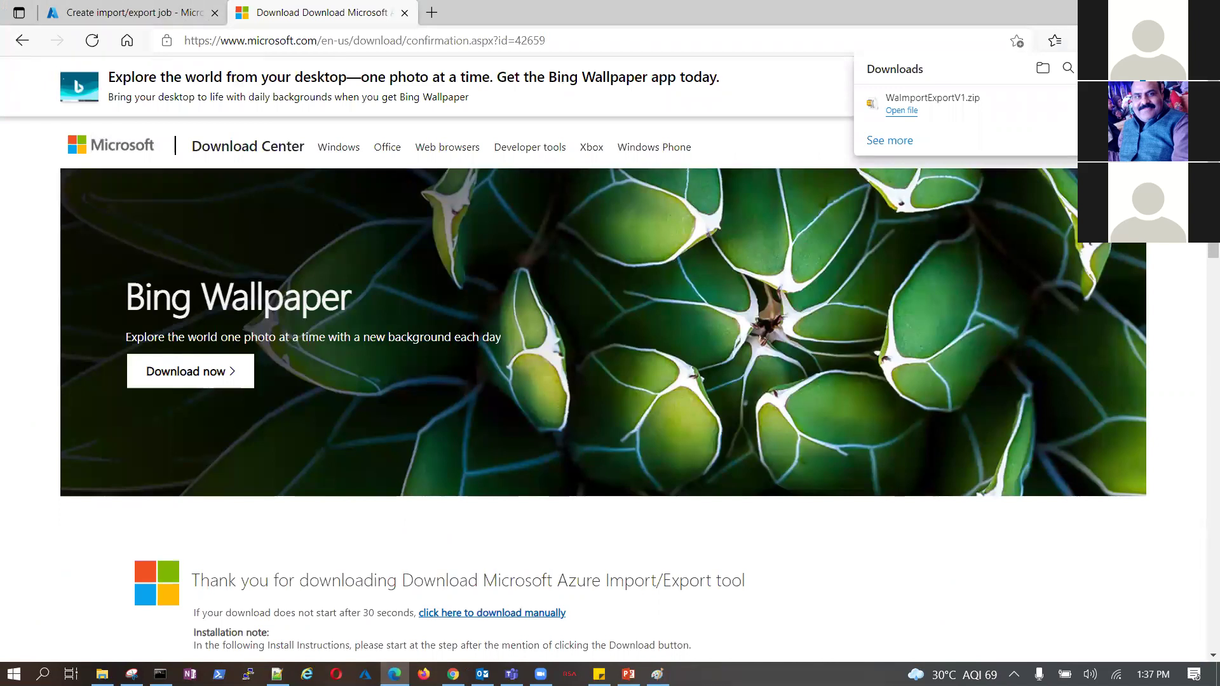
left_click(127, 12)
left_click(563, 316)
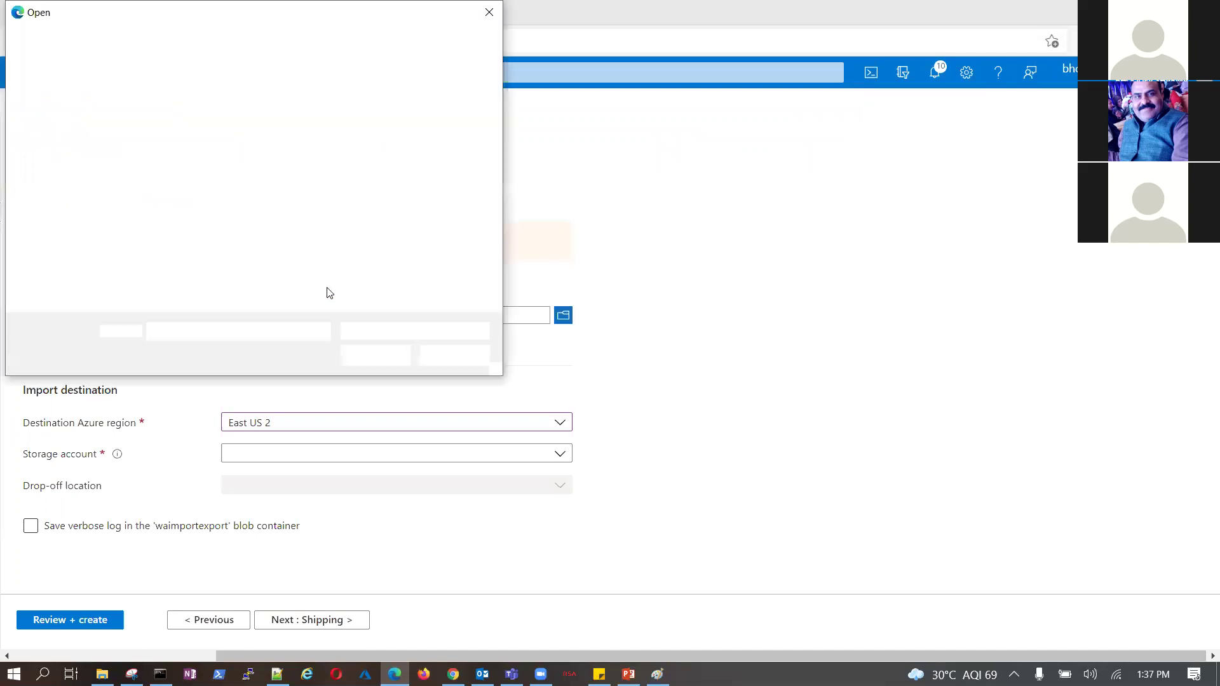
left_click(68, 211)
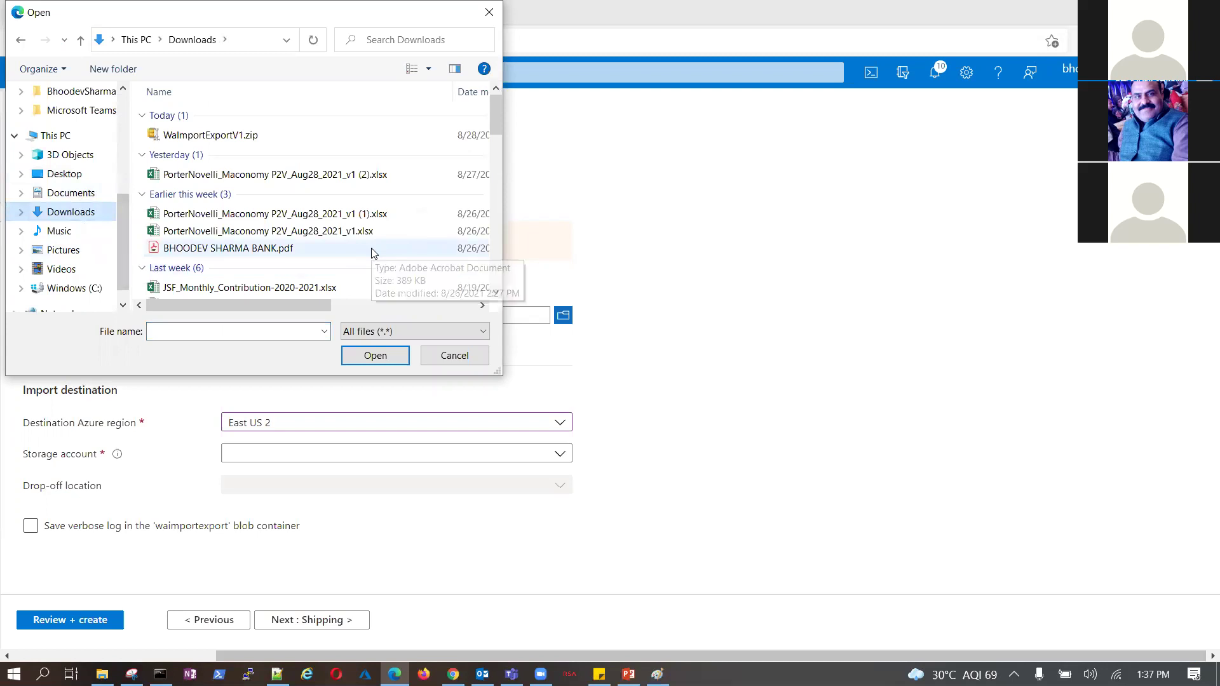
Look through the Downloads folder in the file chooser for a .jrn journal file, trying "jrn" as the file name
scroll(372, 252, "down", 2)
scroll(372, 252, "down", 3)
scroll(372, 255, "down", 1)
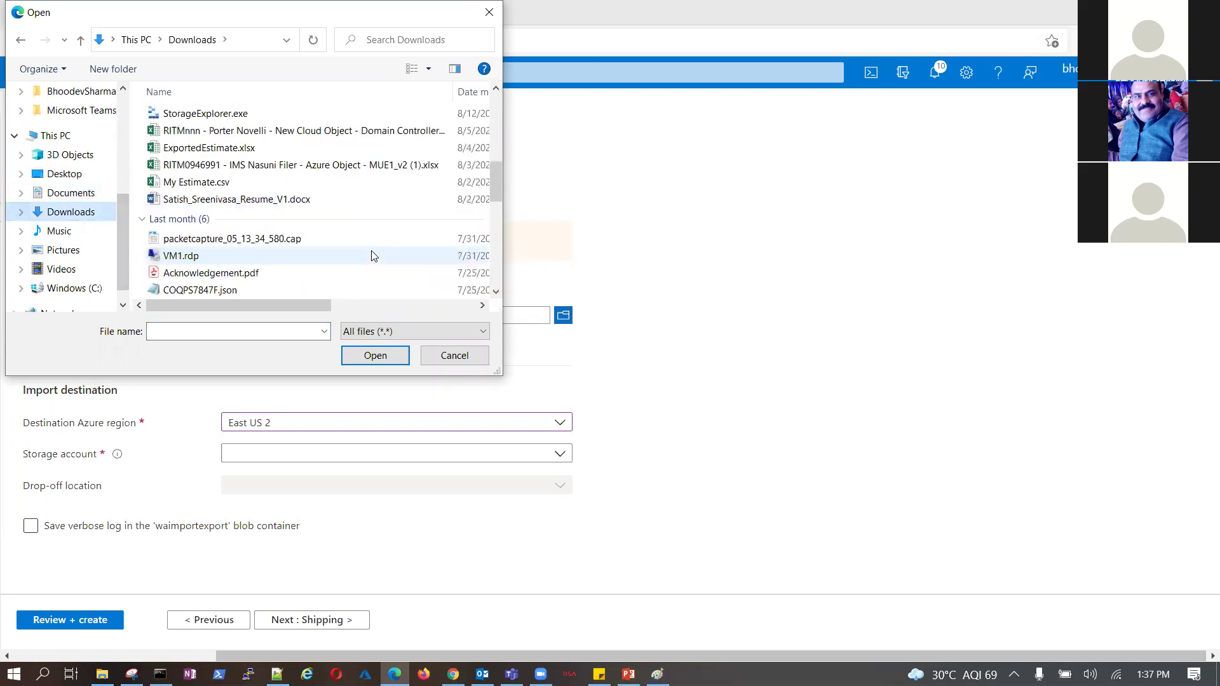
scroll(348, 261, "down", 1)
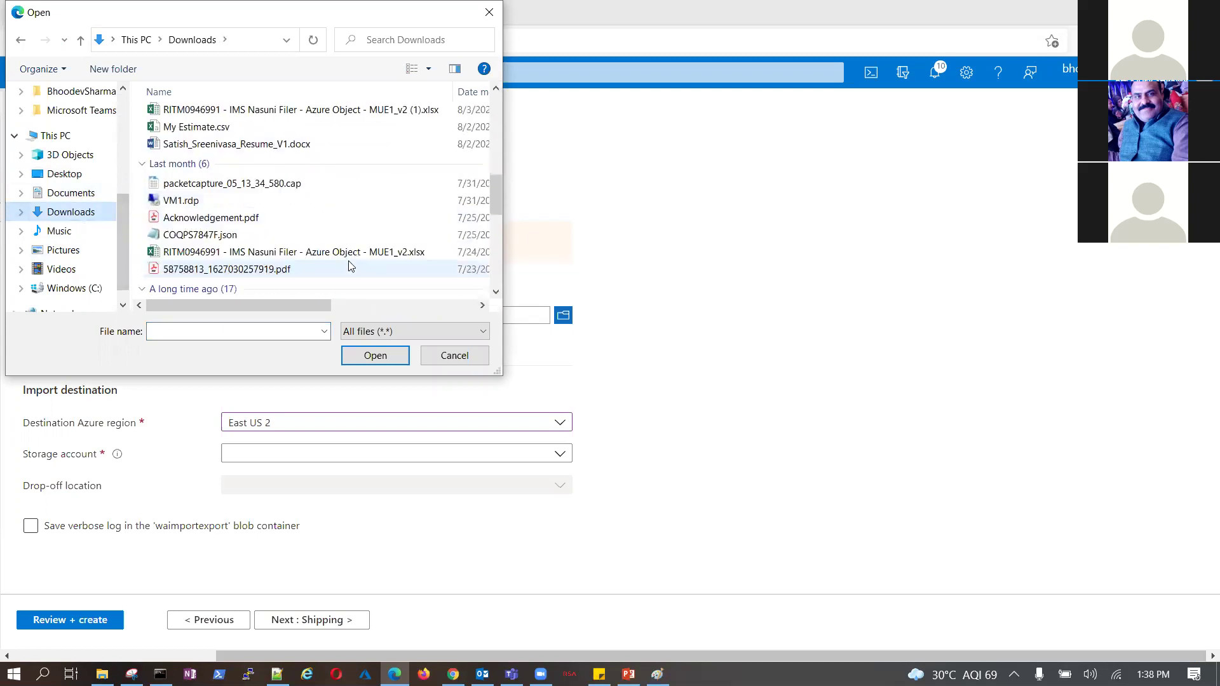
scroll(348, 260, "down", 1)
left_click(240, 330)
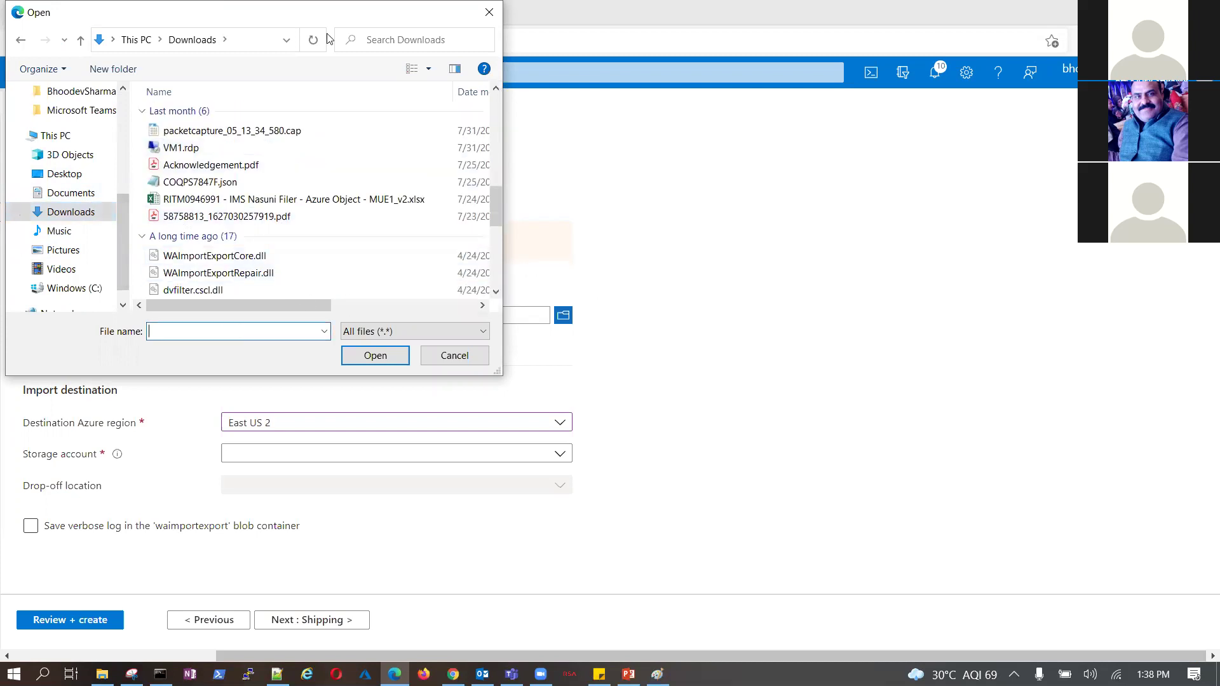
left_click_drag(294, 19, 780, 148)
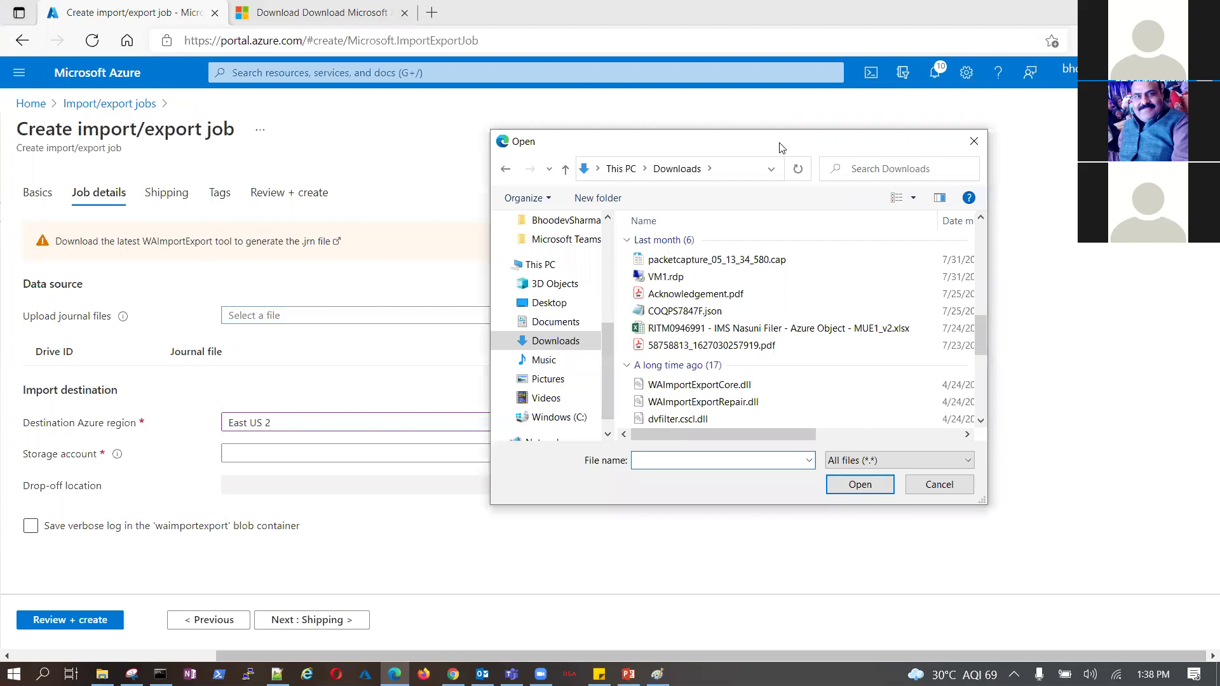
type("r")
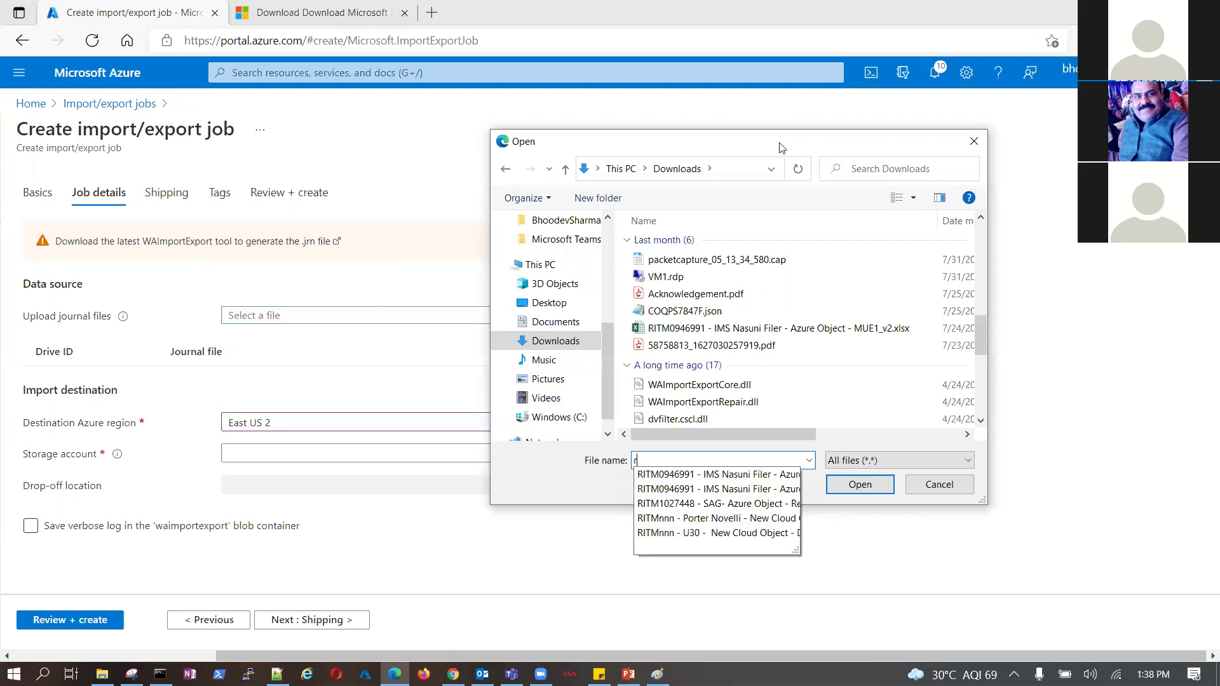
key("BackSpace")
type("jrn")
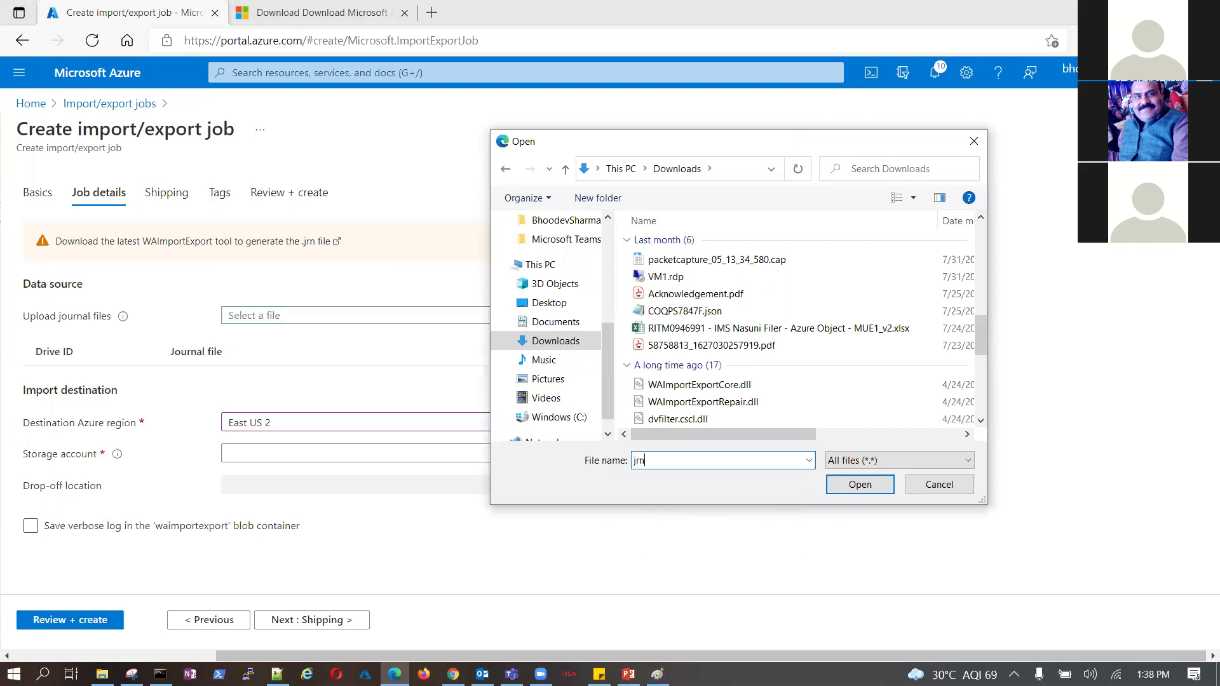
key("BackSpace")
key("BackSpace")
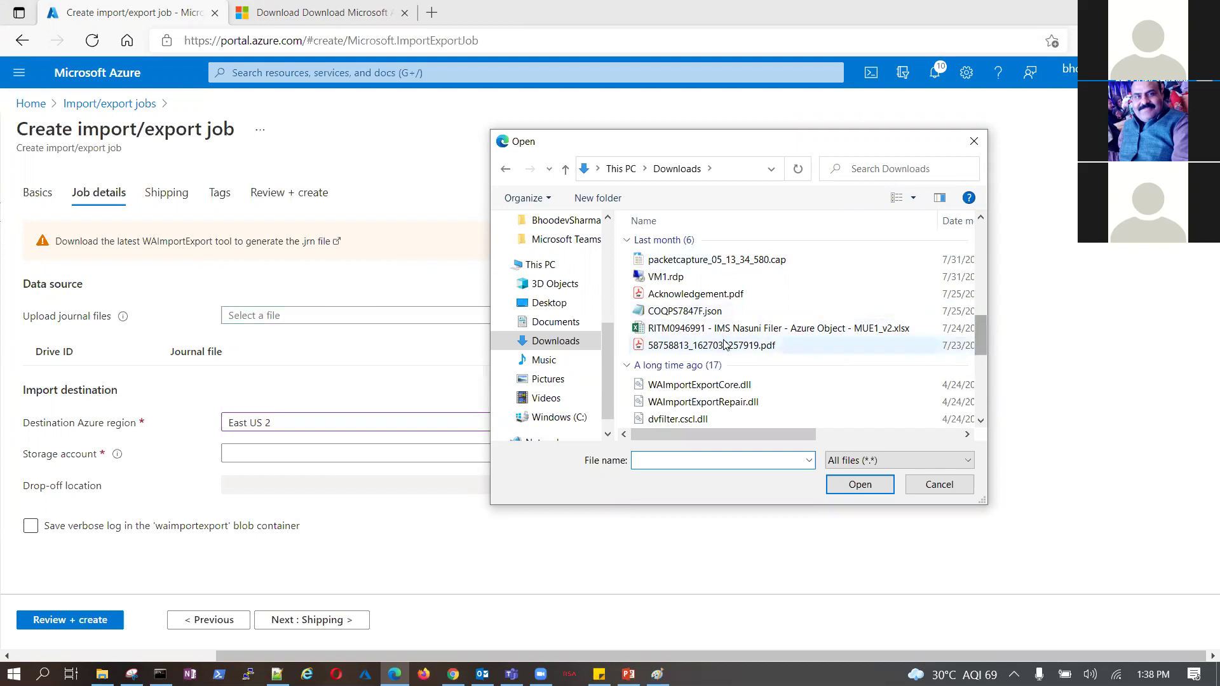
left_click_drag(981, 346, 977, 398)
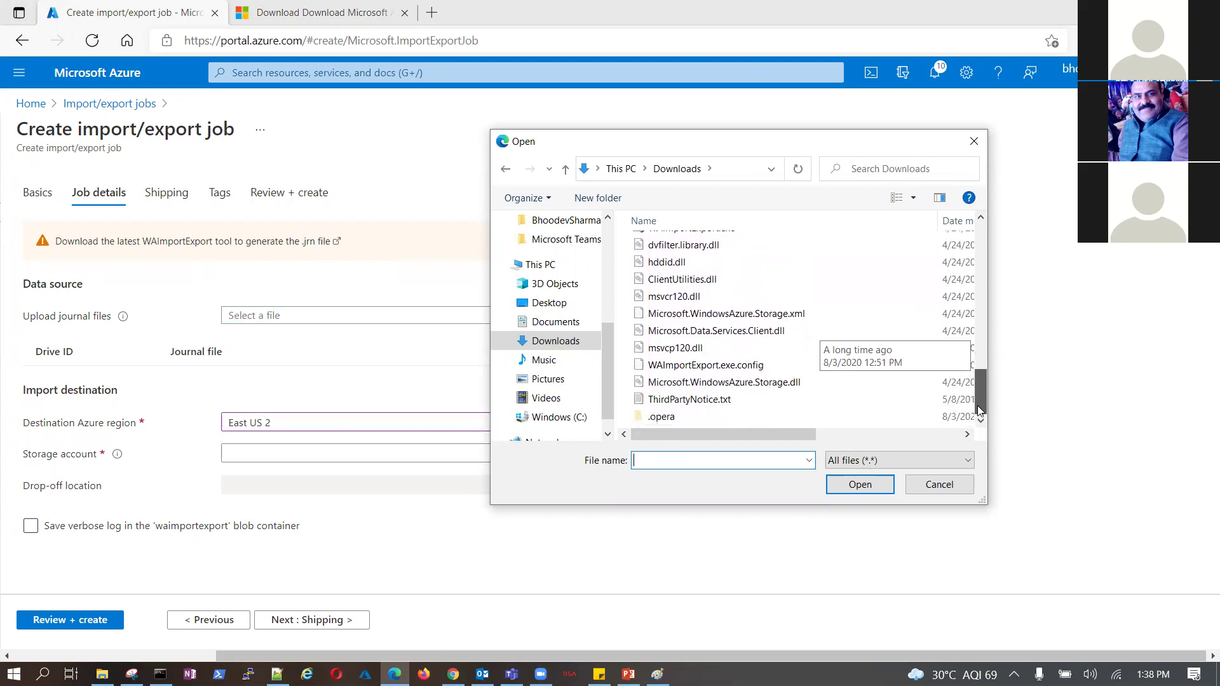
left_click_drag(976, 406, 970, 369)
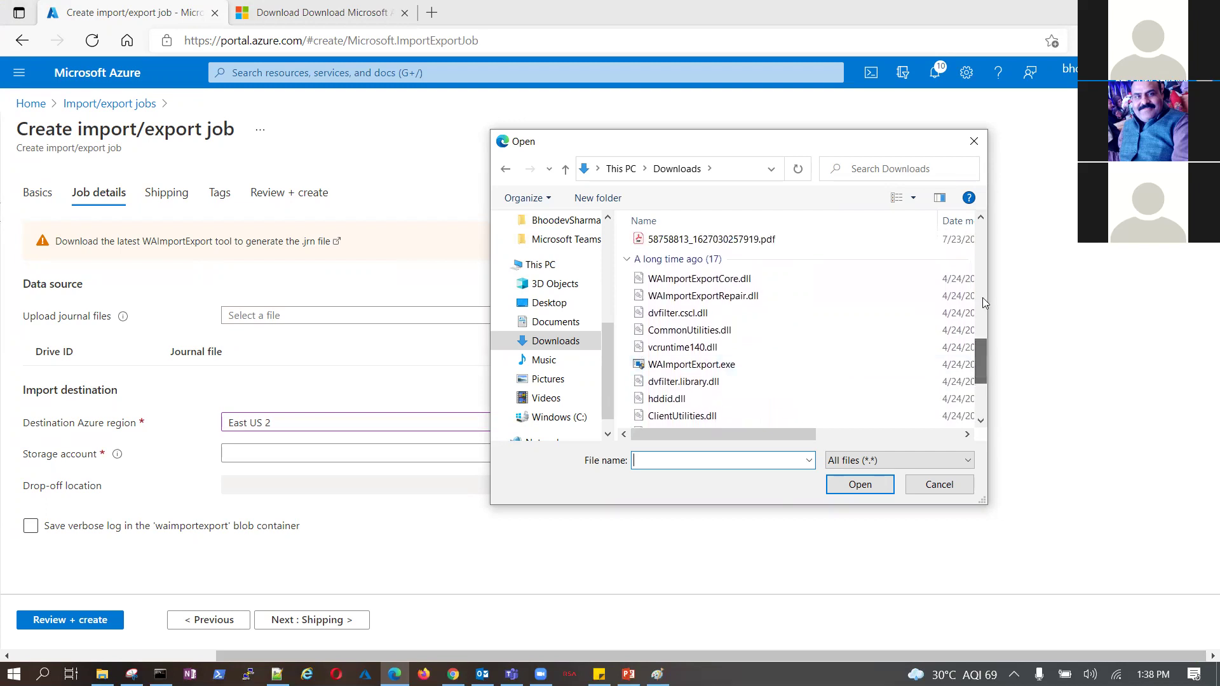
Switch to File Explorer and sort the Downloads folder by date modified, oldest first
left_click(102, 674)
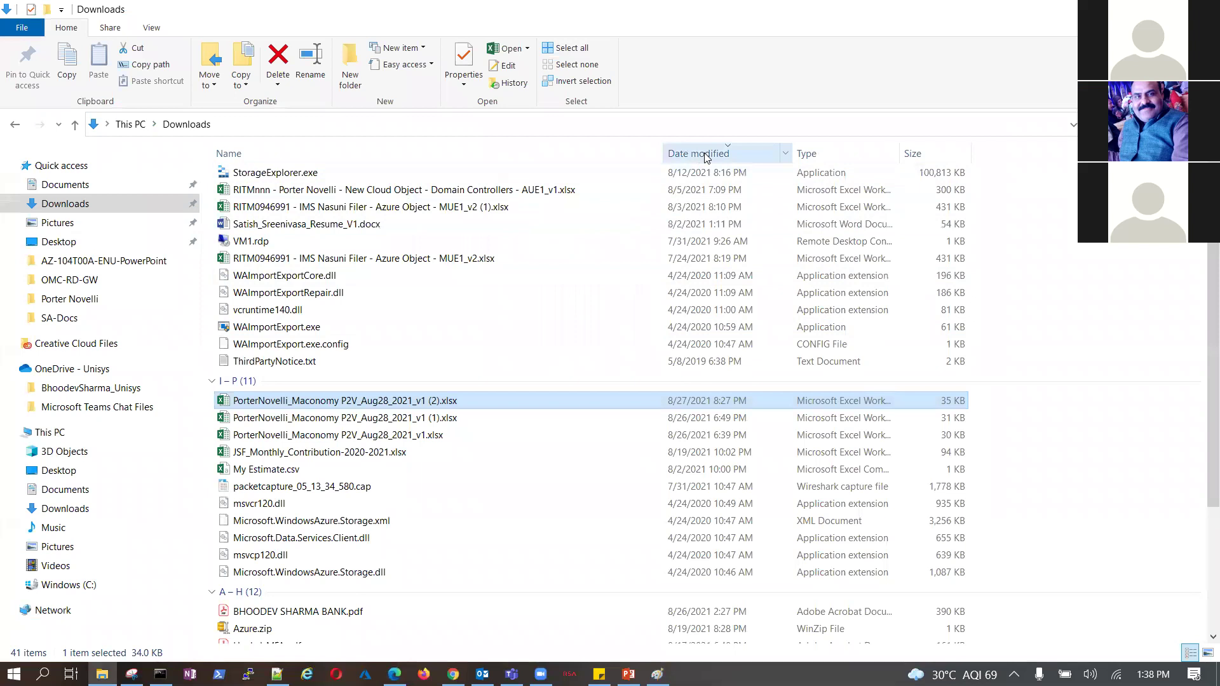
left_click(705, 157)
scroll(554, 296, "up", 3)
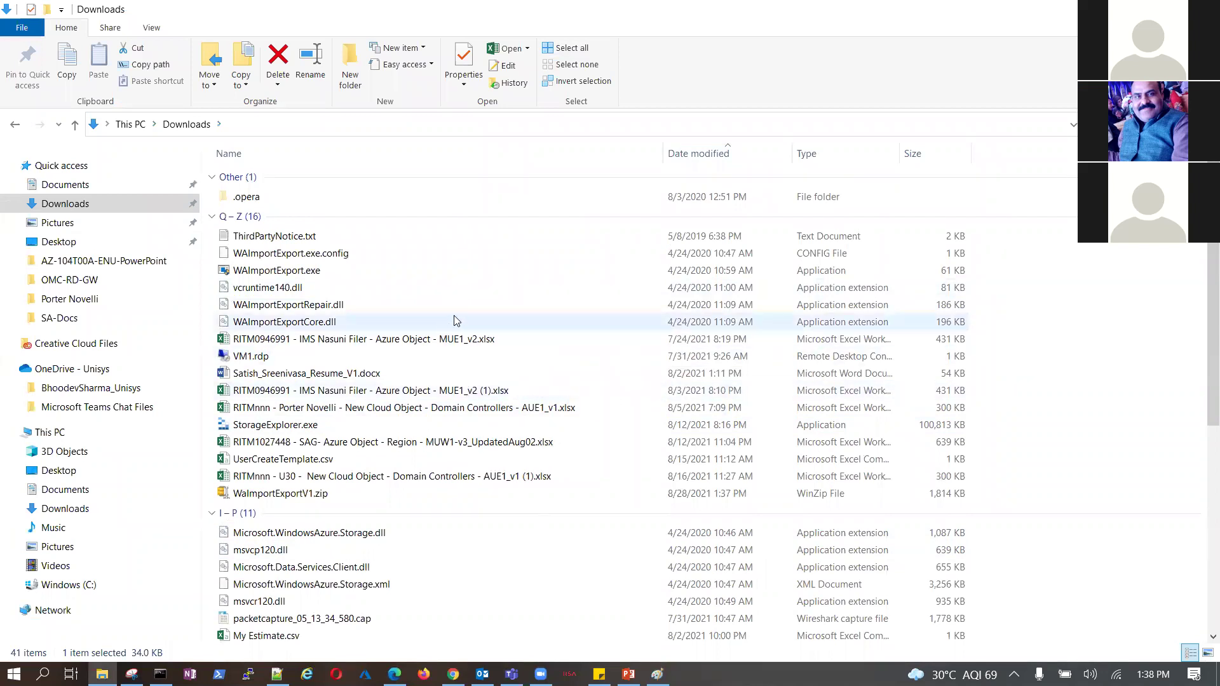
Examine the extracted WAImportExport files in Downloads, checking for a journal file among them
left_click(299, 254)
right_click(299, 255)
key("Escape")
left_click(292, 270)
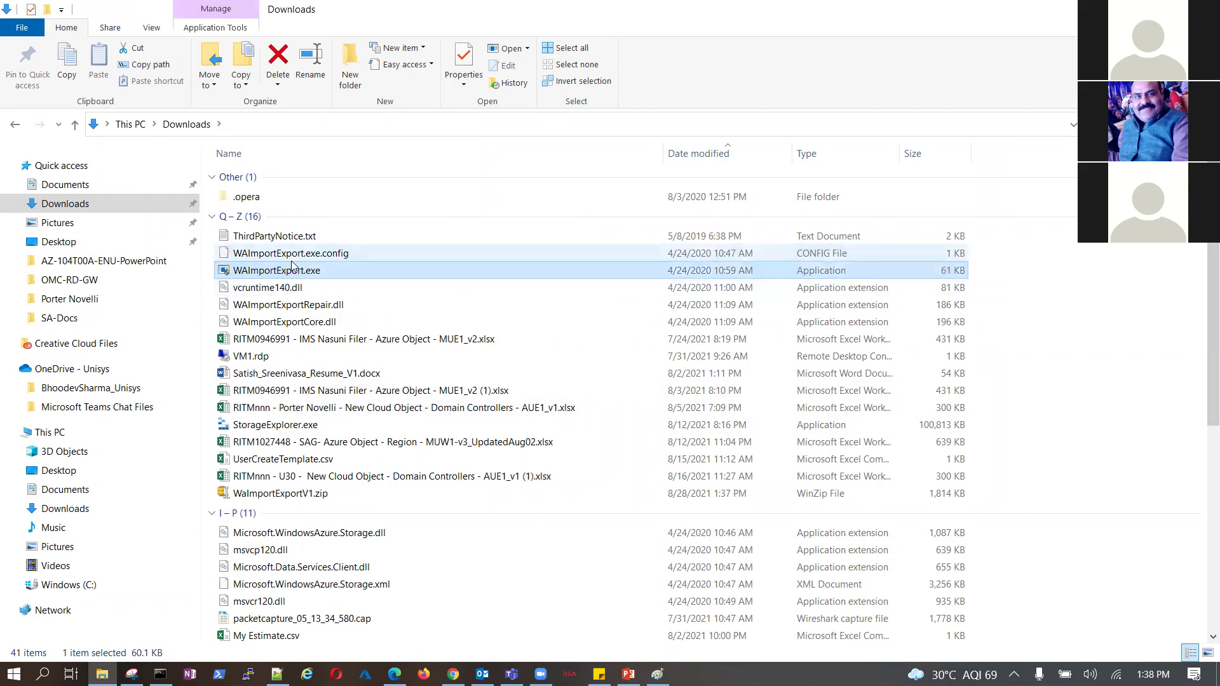
left_click(292, 258)
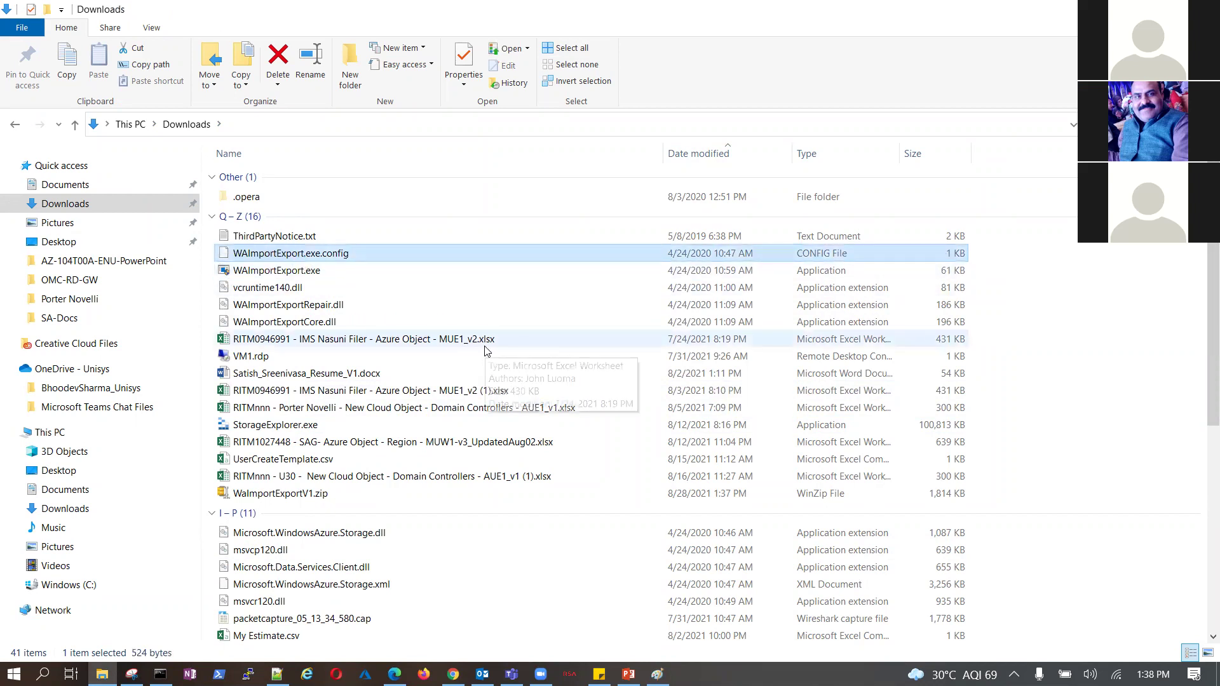
scroll(484, 345, "down", 6)
scroll(485, 351, "down", 1)
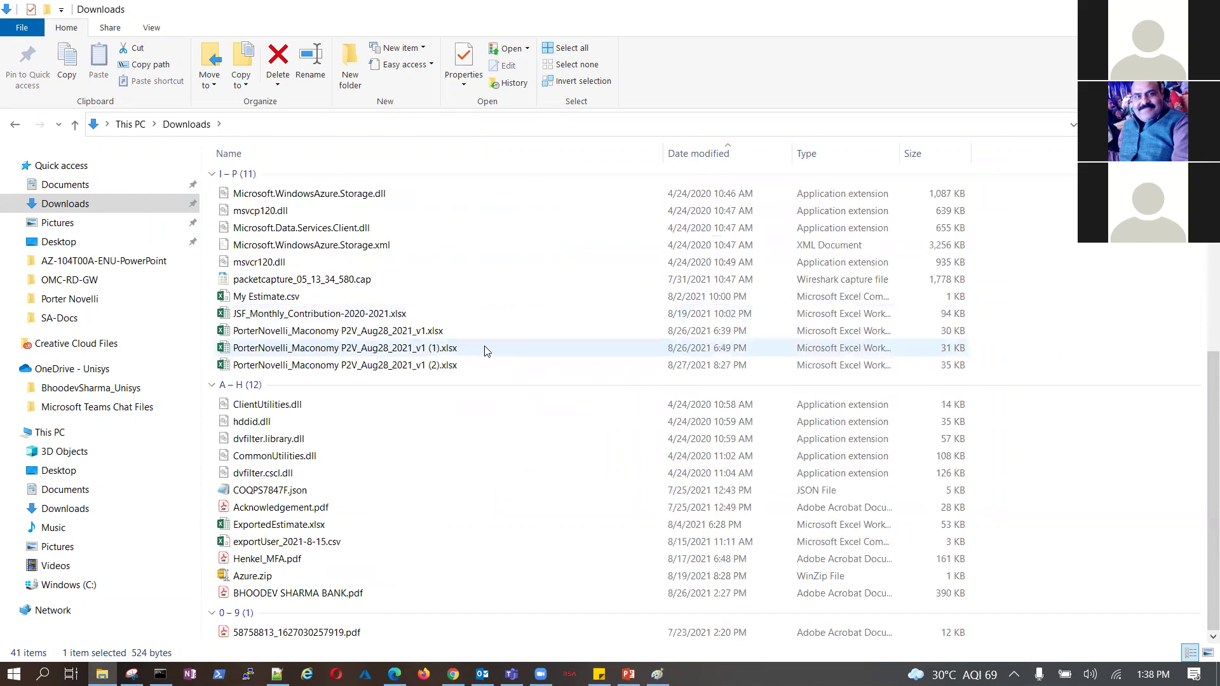
scroll(485, 349, "up", 7)
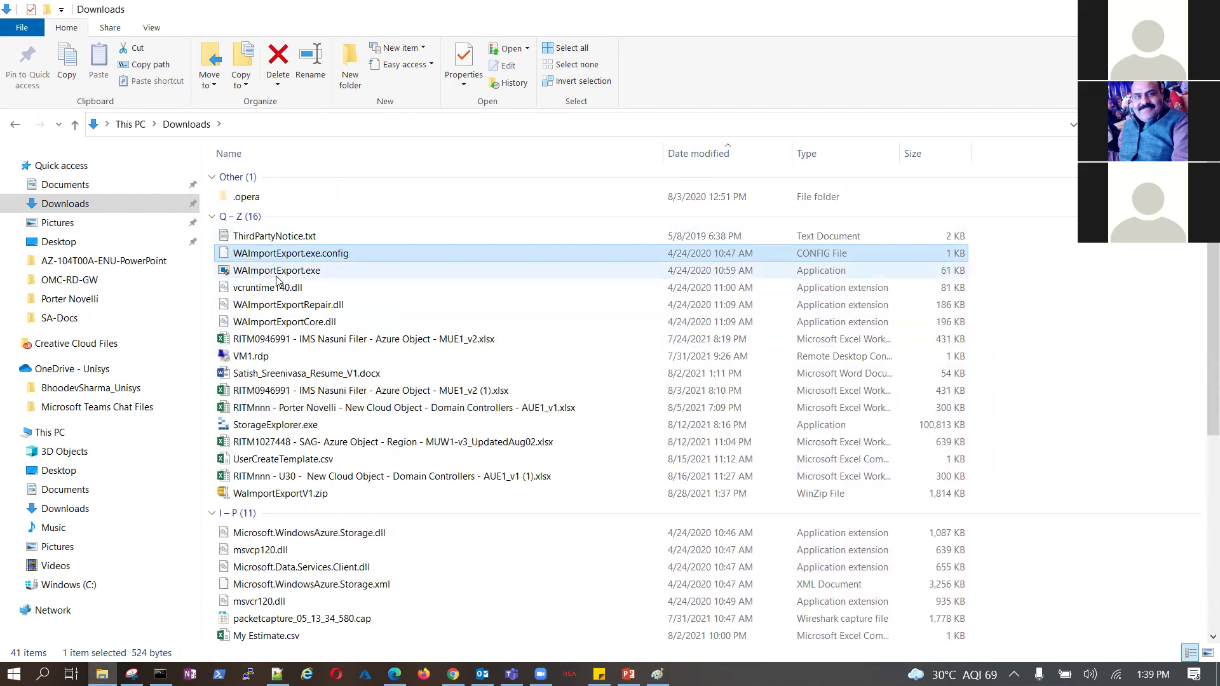
Try to run WAImportExport.exe from the Downloads folder and dismiss the resulting dialog
double_click(276, 272)
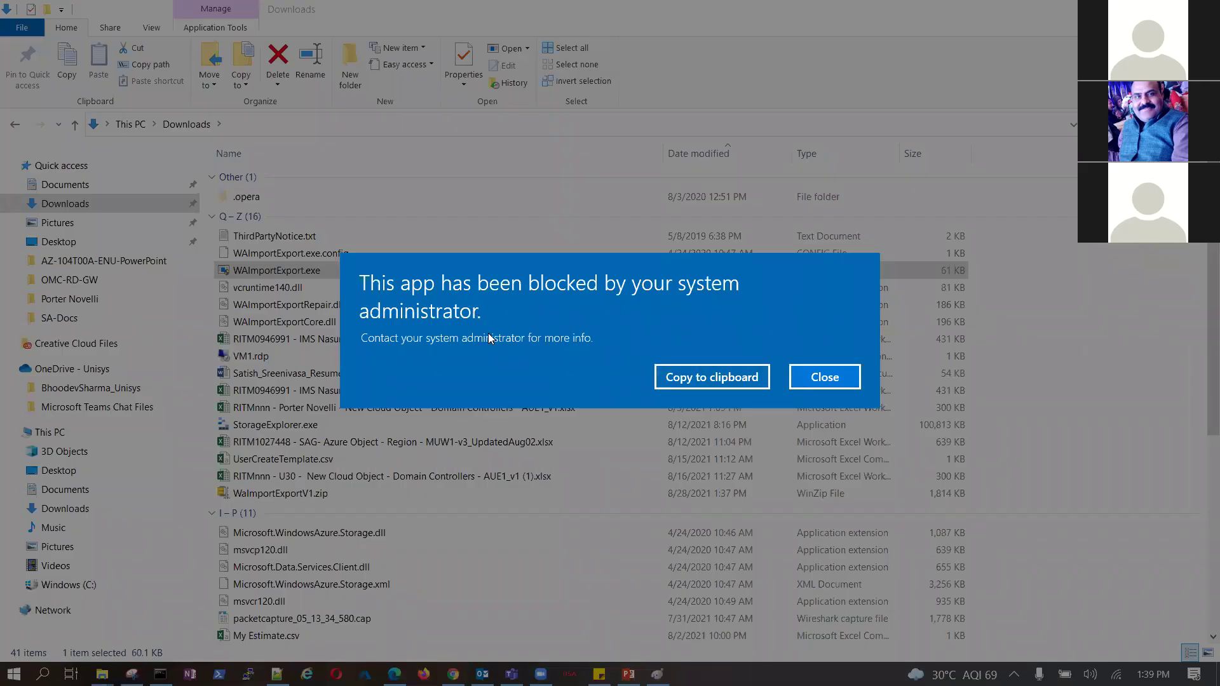
left_click(850, 380)
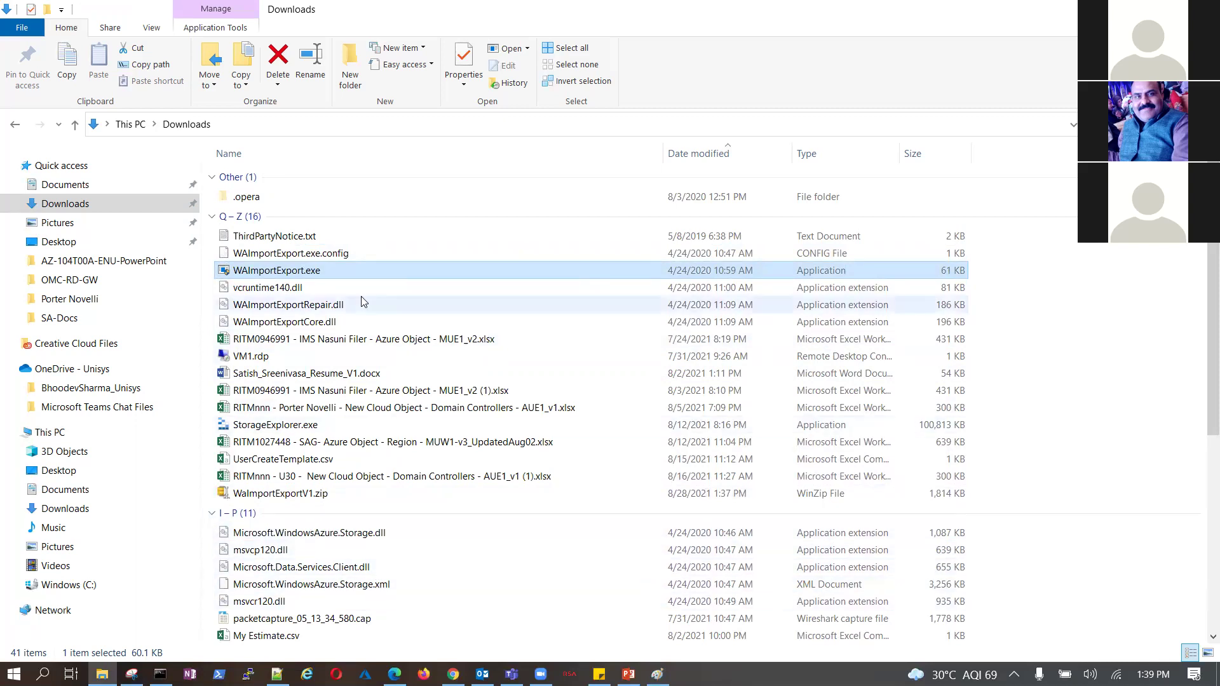
right_click(269, 238)
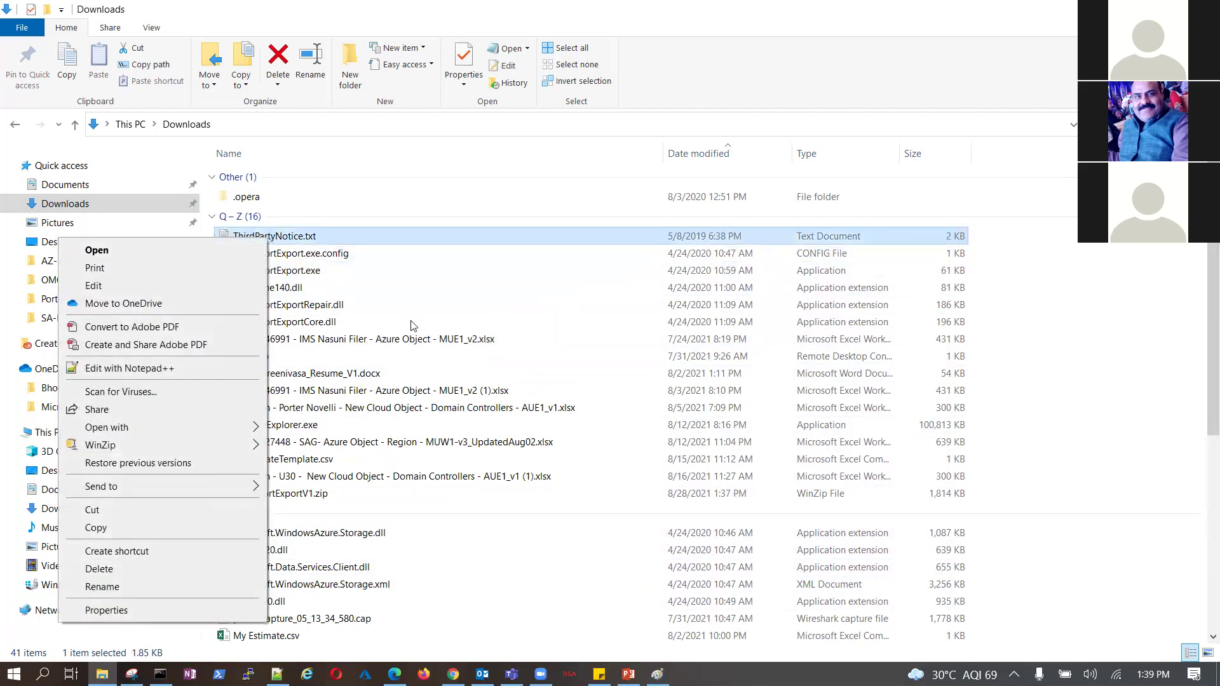
key("Escape")
right_click(277, 254)
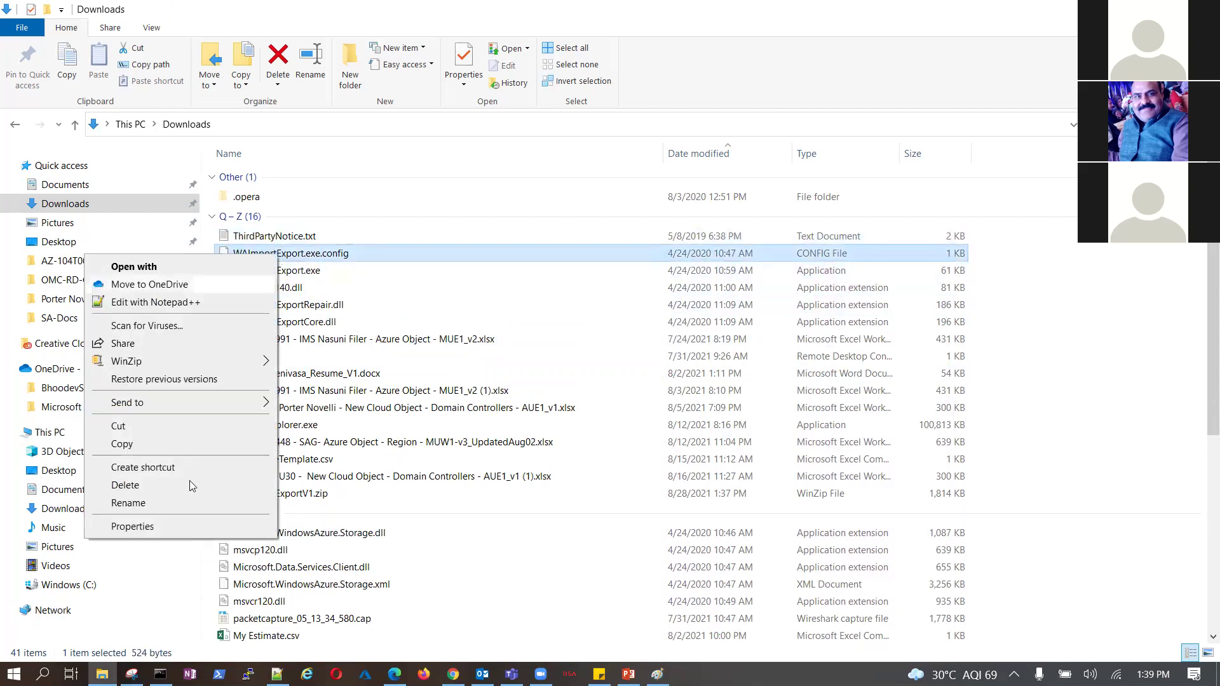
left_click(156, 508)
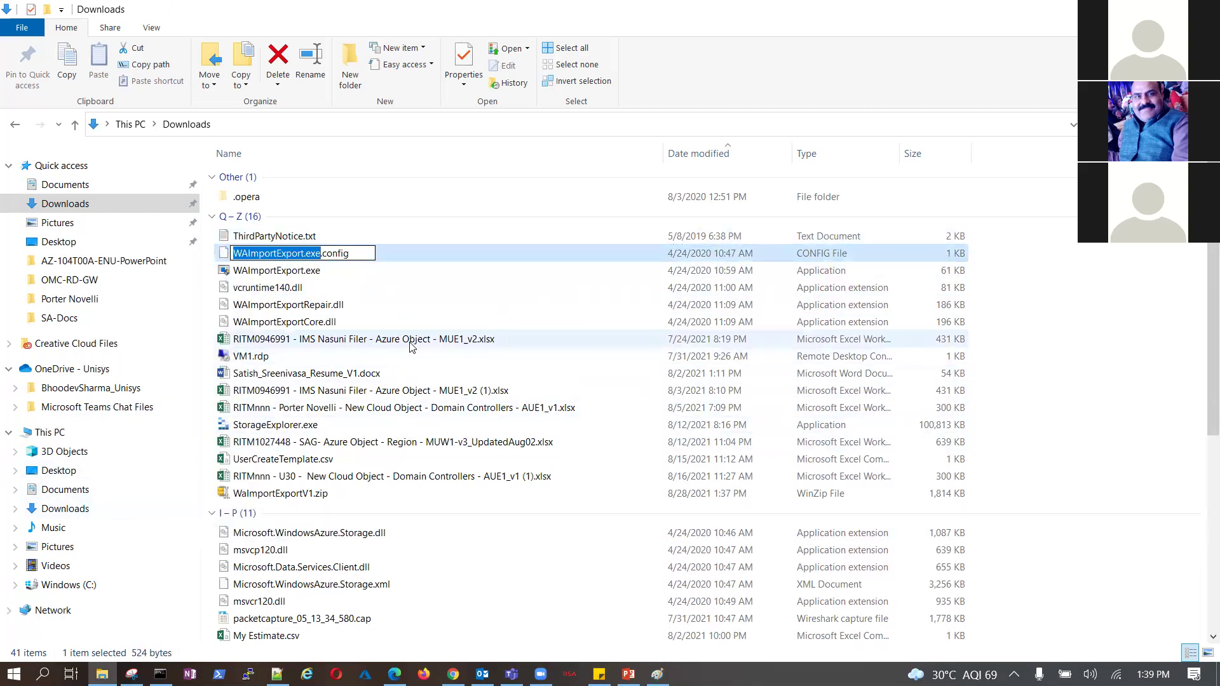
left_click(463, 293)
right_click(308, 254)
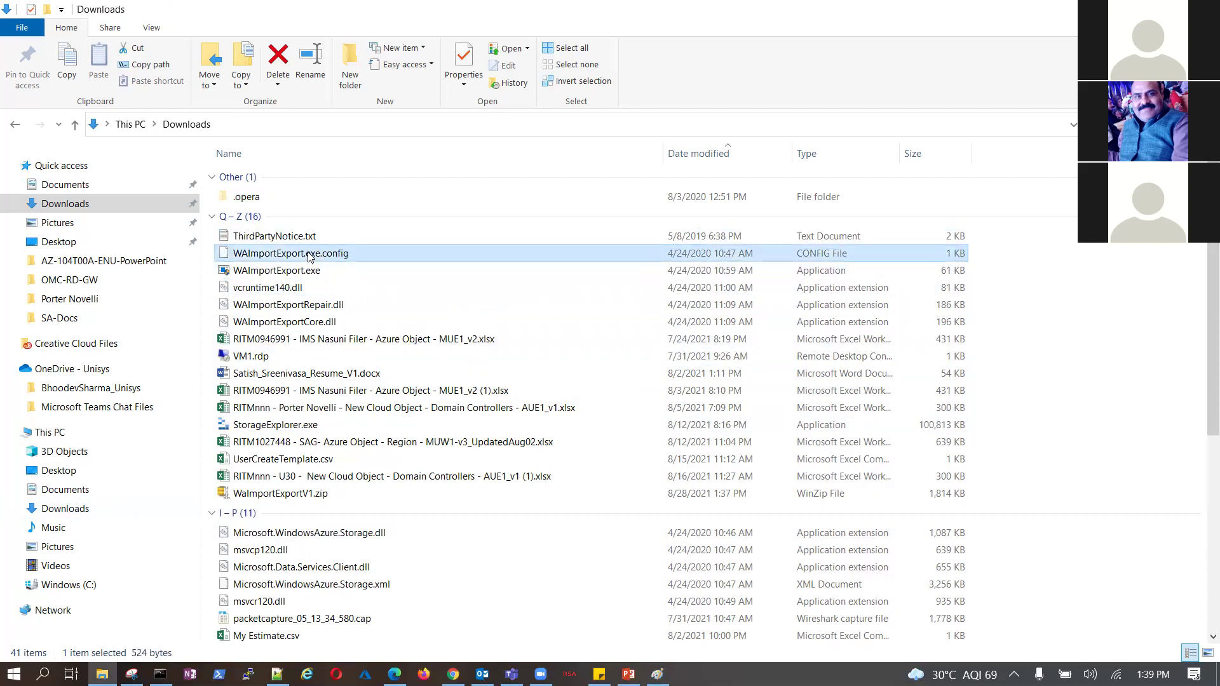
left_click(158, 501)
left_click(283, 270)
left_click(284, 254)
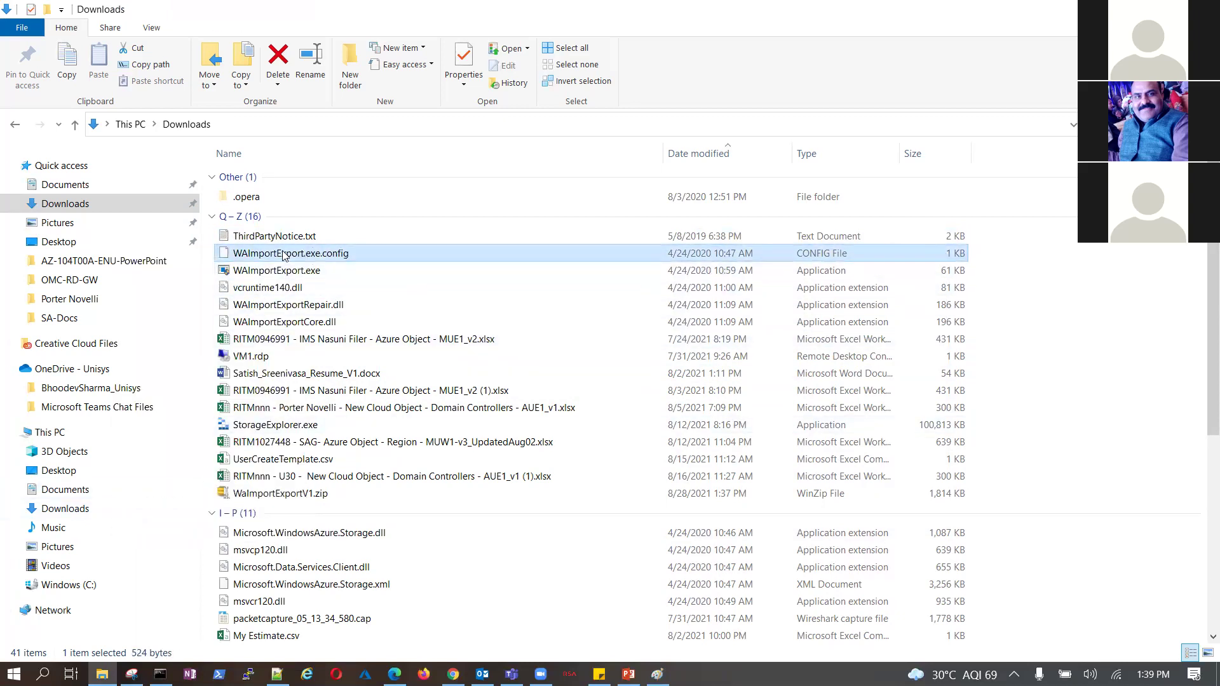
Open WAImportExport.exe.config from Downloads in Notepad, keeping Notepad as the default app for .config files
double_click(475, 255)
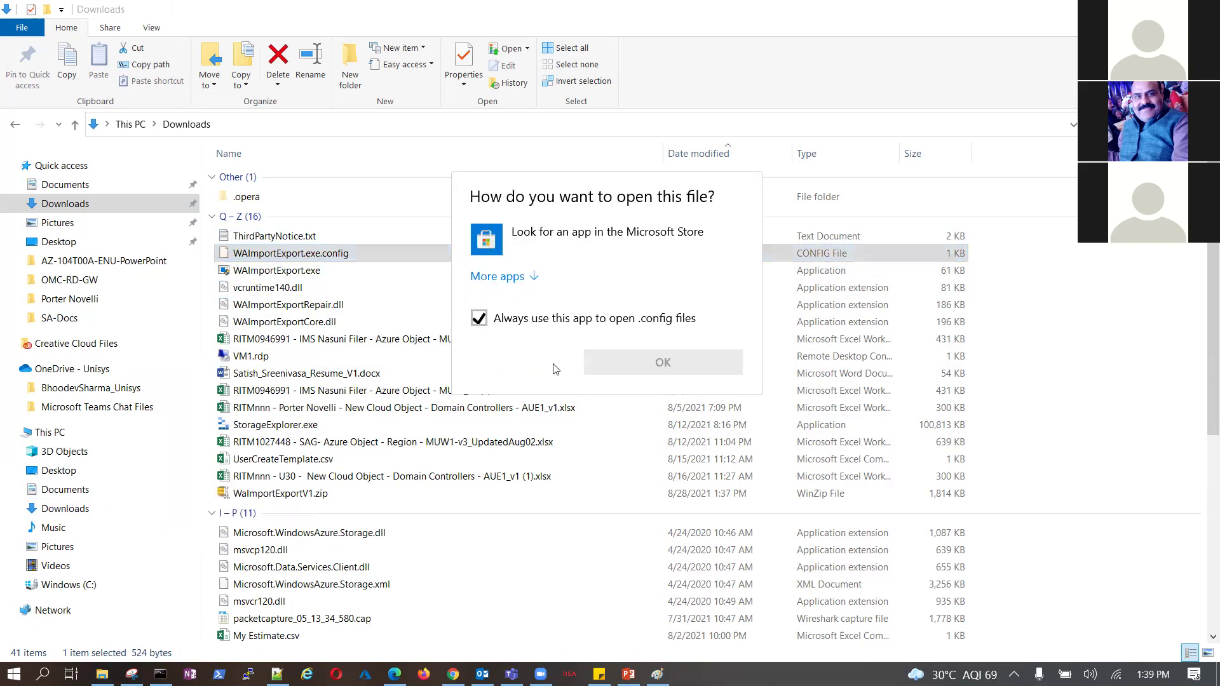
left_click(501, 277)
scroll(585, 455, "down", 1)
left_click(585, 447)
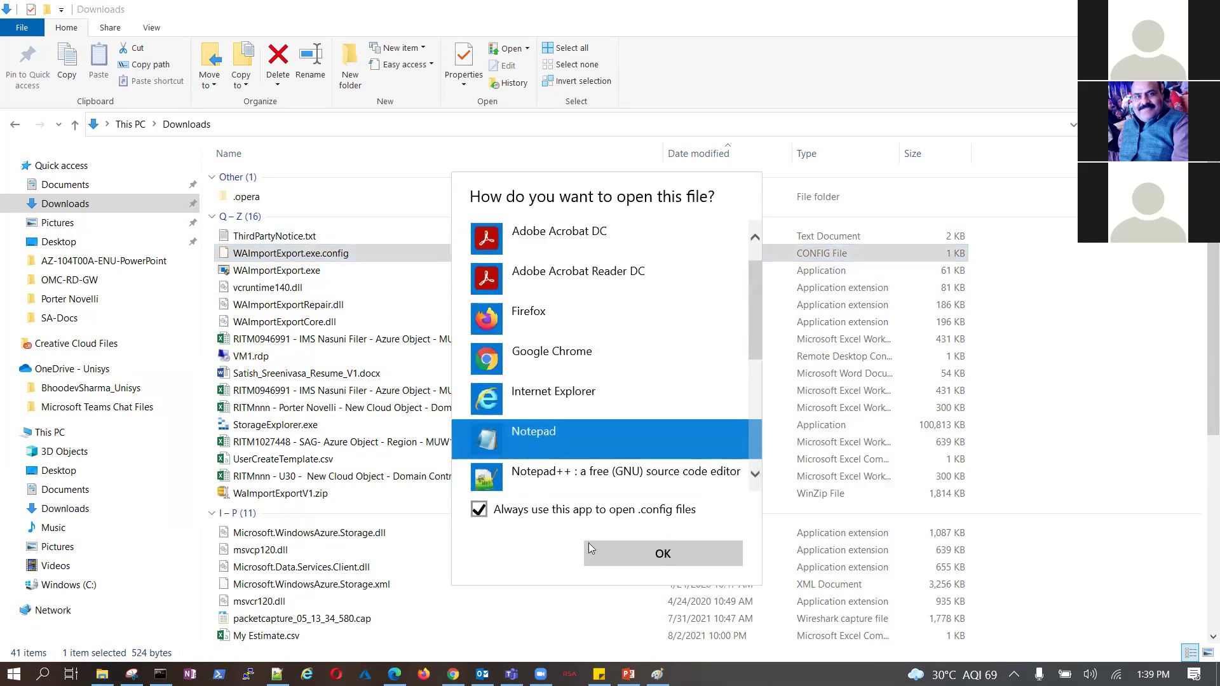
left_click(643, 556)
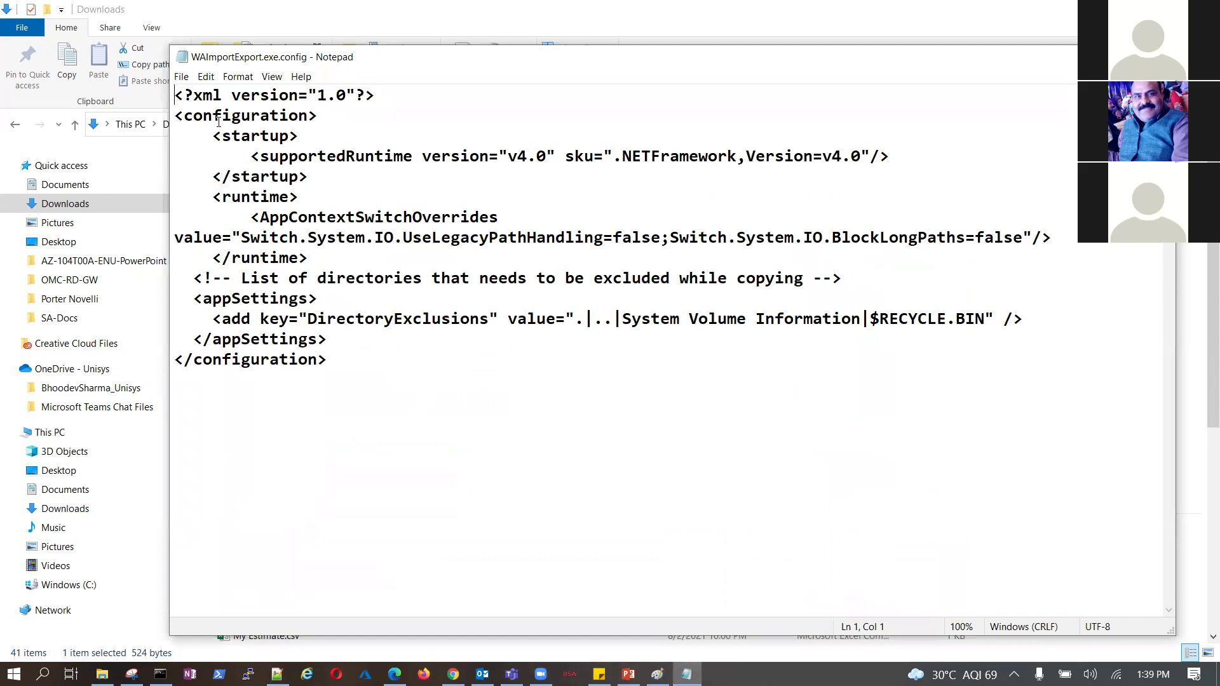
Read through the configuration section of WAImportExport.exe.config, close Notepad and select WAImportExport.exe in Downloads
left_click_drag(225, 122, 258, 159)
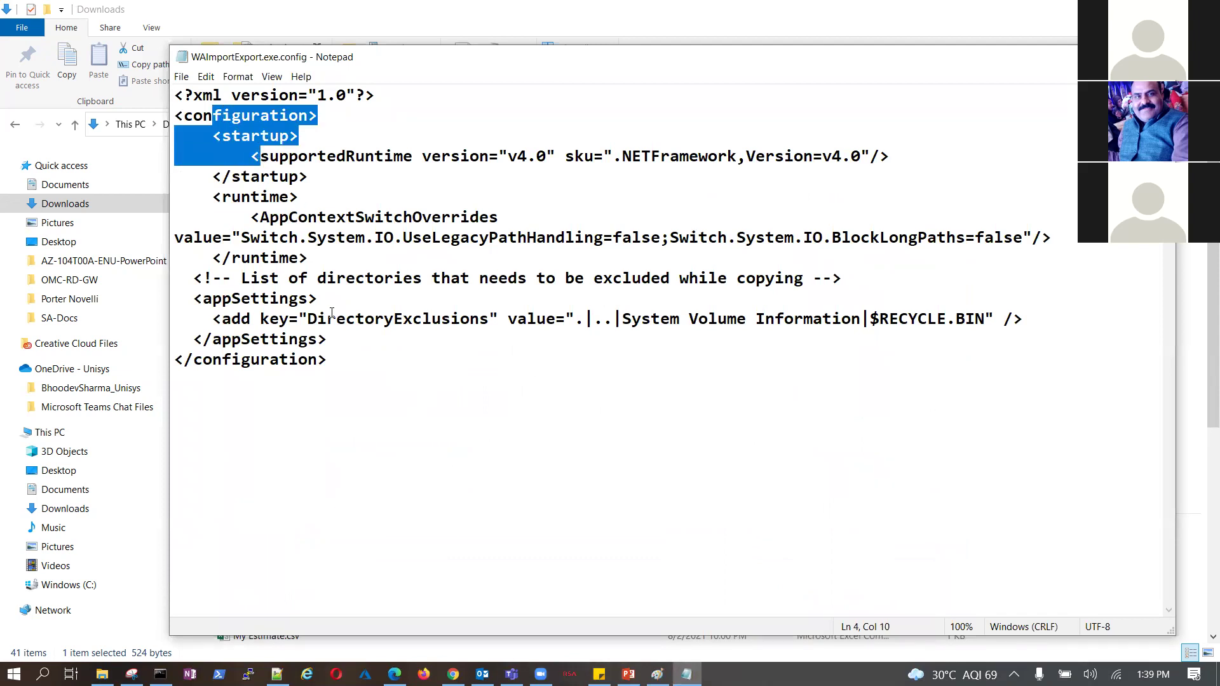
left_click_drag(339, 366, 184, 117)
left_click(473, 374)
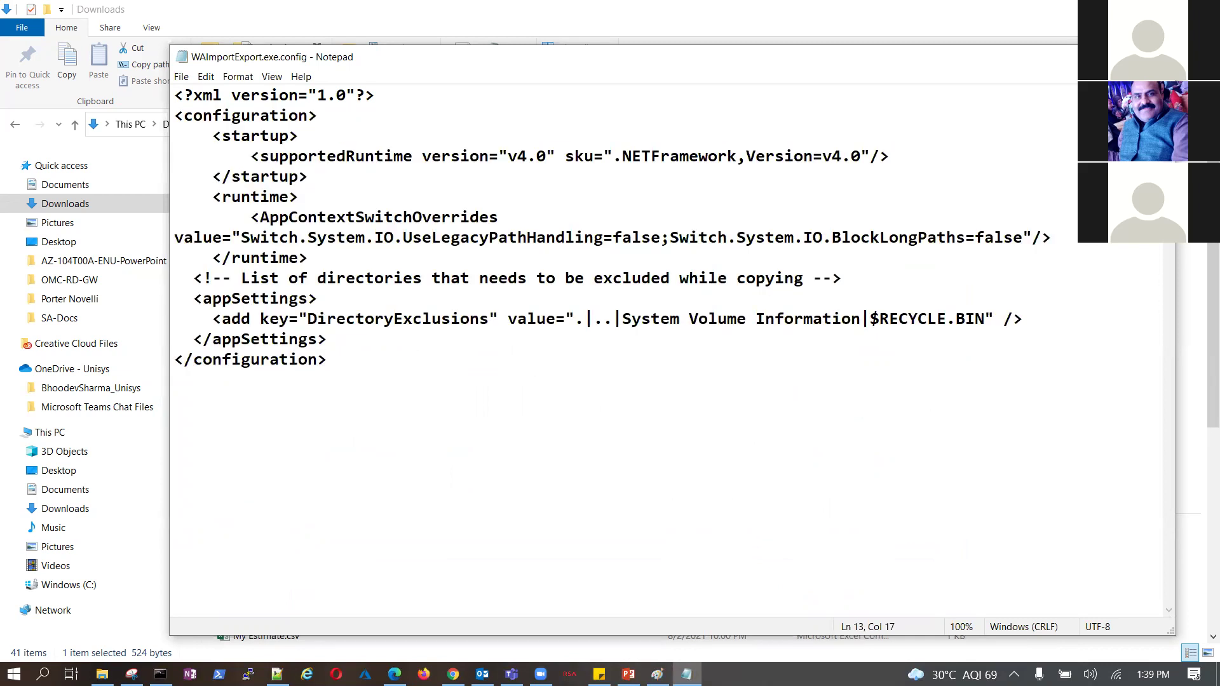
key("alt+F4")
left_click(266, 272)
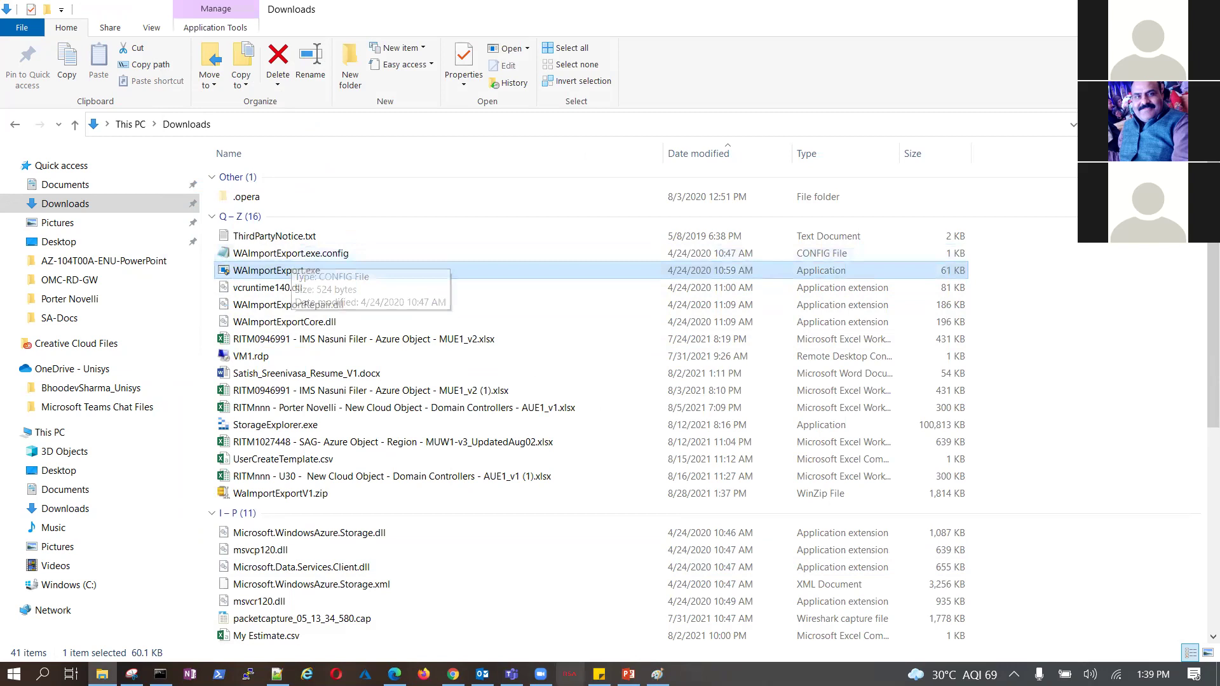
Switch to Microsoft Edge and try to upload WAImportExport.exe.config from Downloads as the job's journal file
left_click(395, 674)
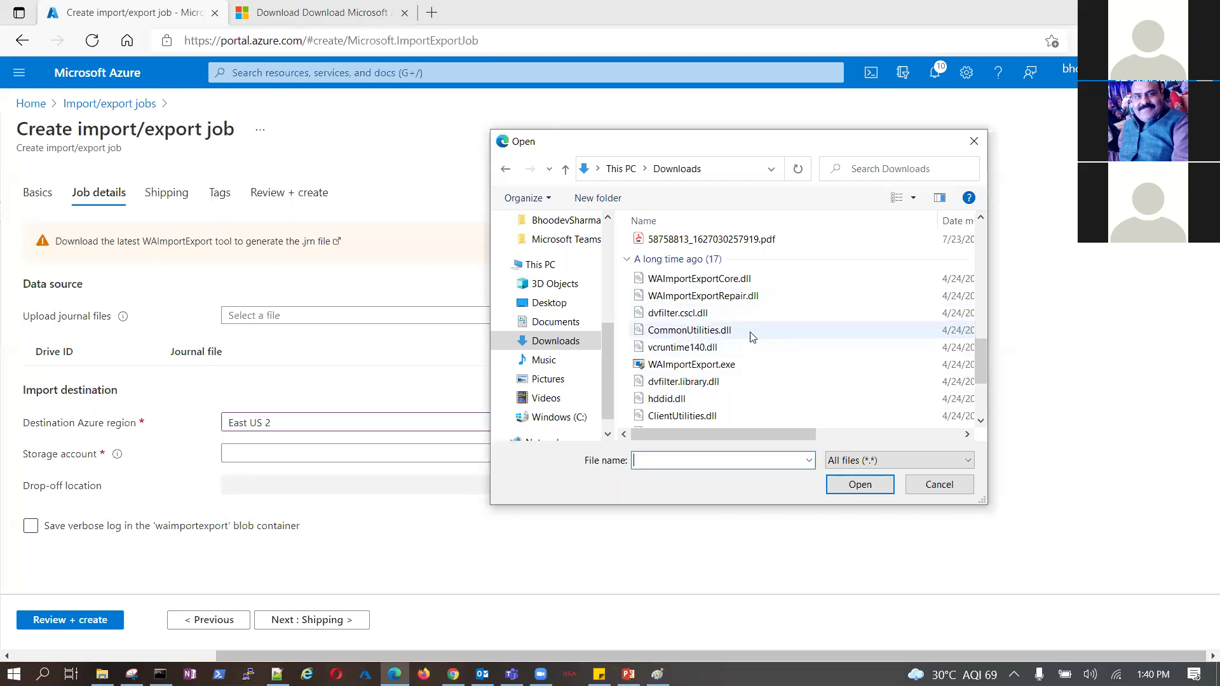
scroll(803, 370, "up", 1)
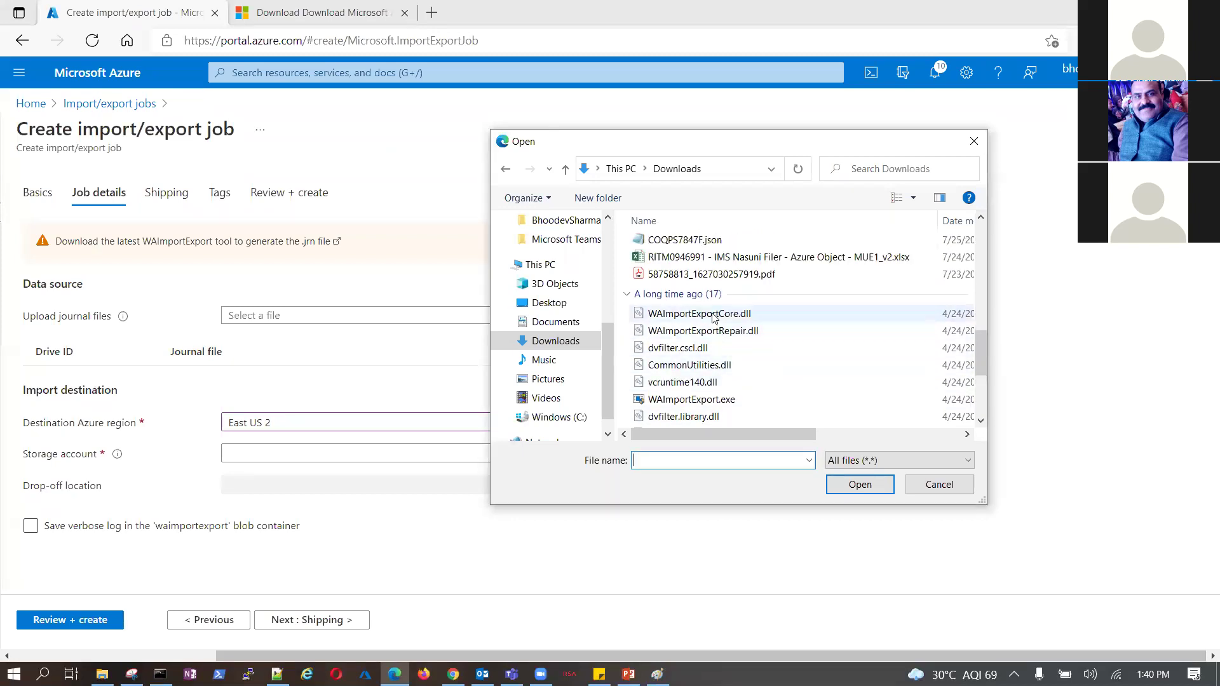
scroll(734, 352, "up", 6)
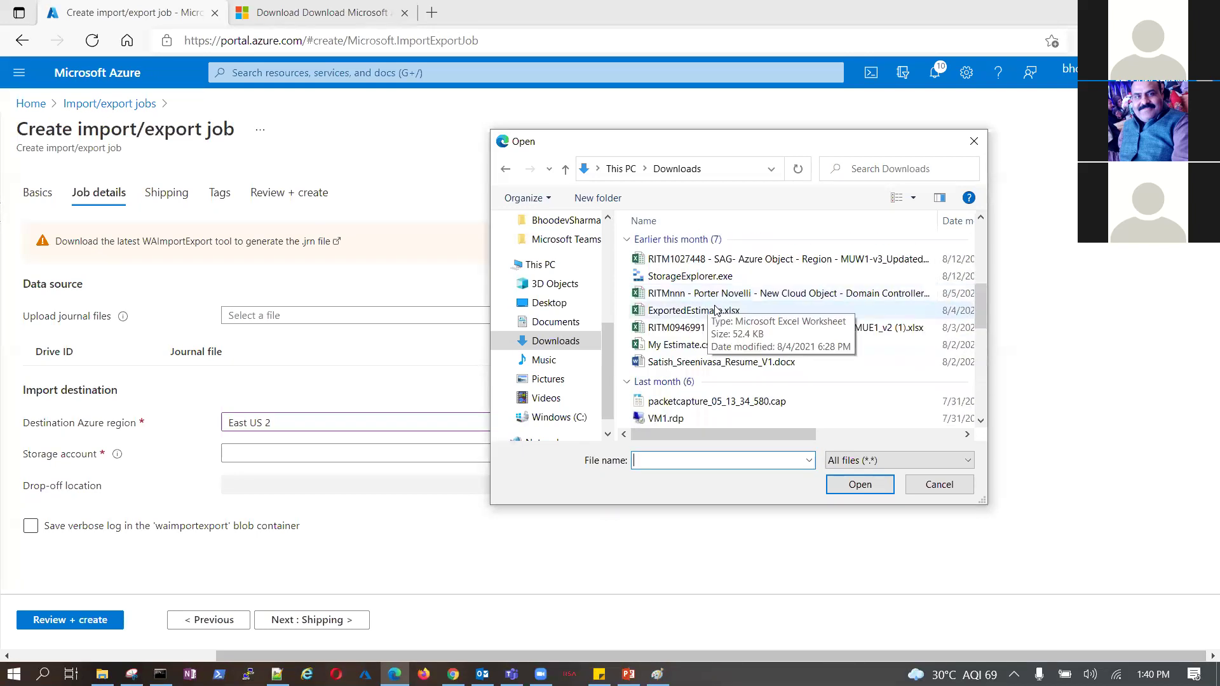
scroll(715, 313, "up", 3)
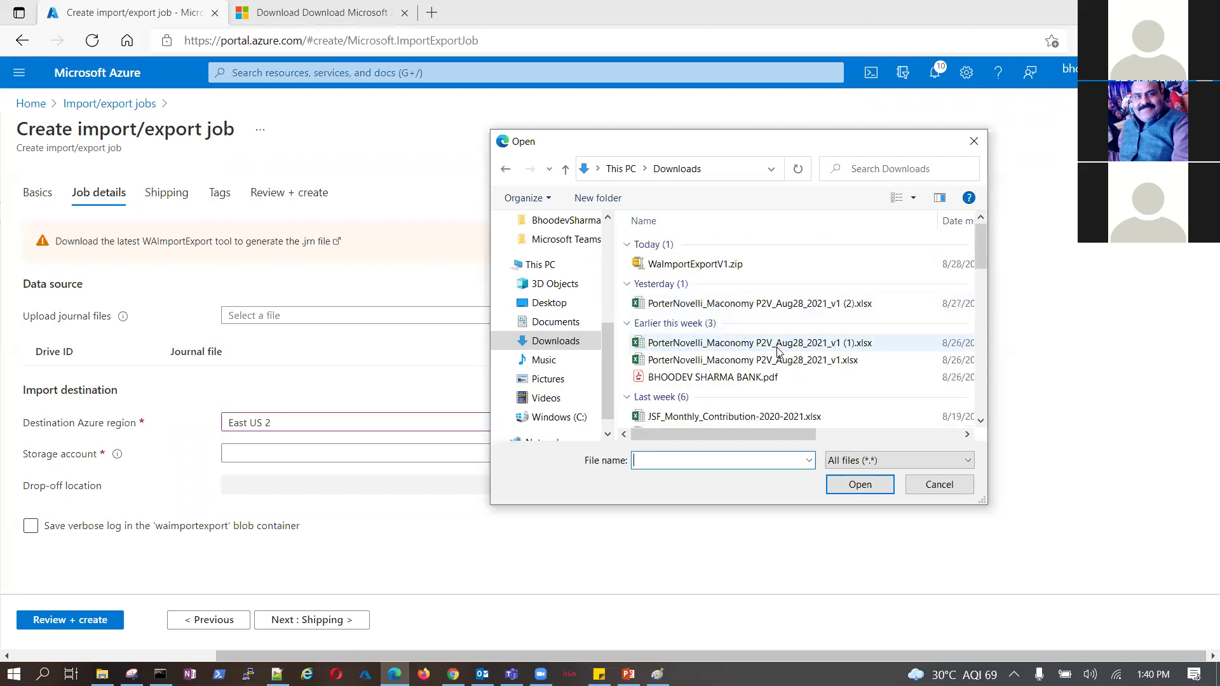
scroll(779, 351, "down", 1)
scroll(778, 351, "down", 4)
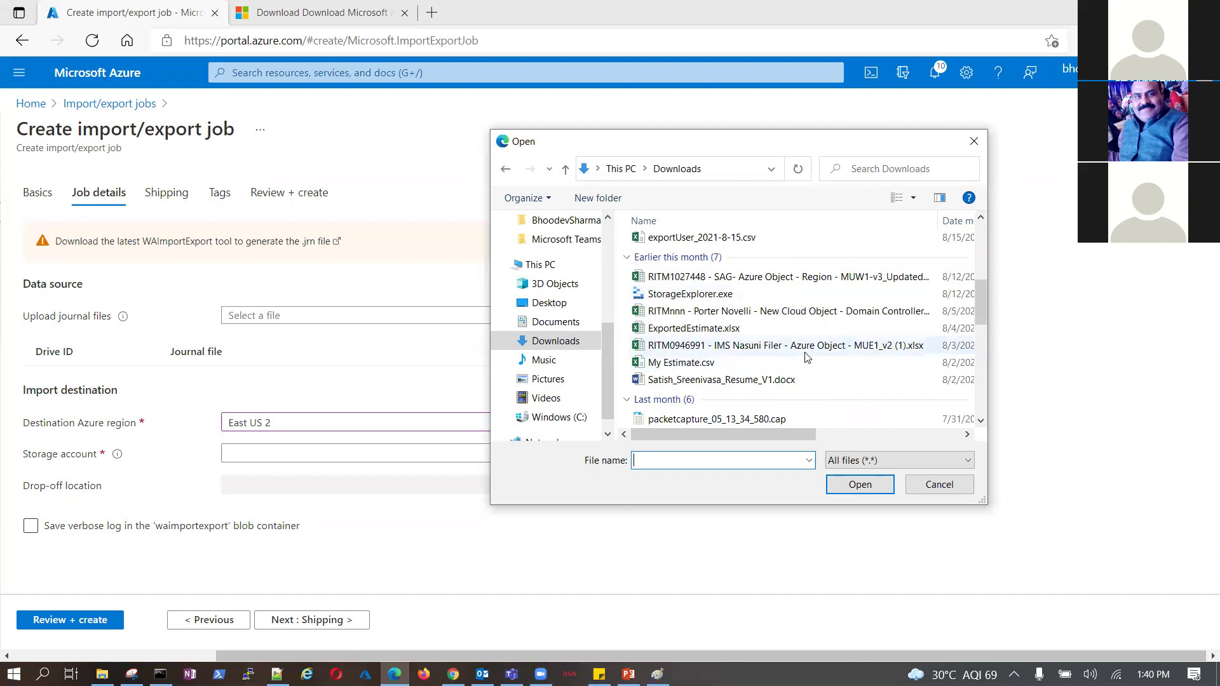
scroll(801, 368, "down", 1)
scroll(799, 367, "down", 4)
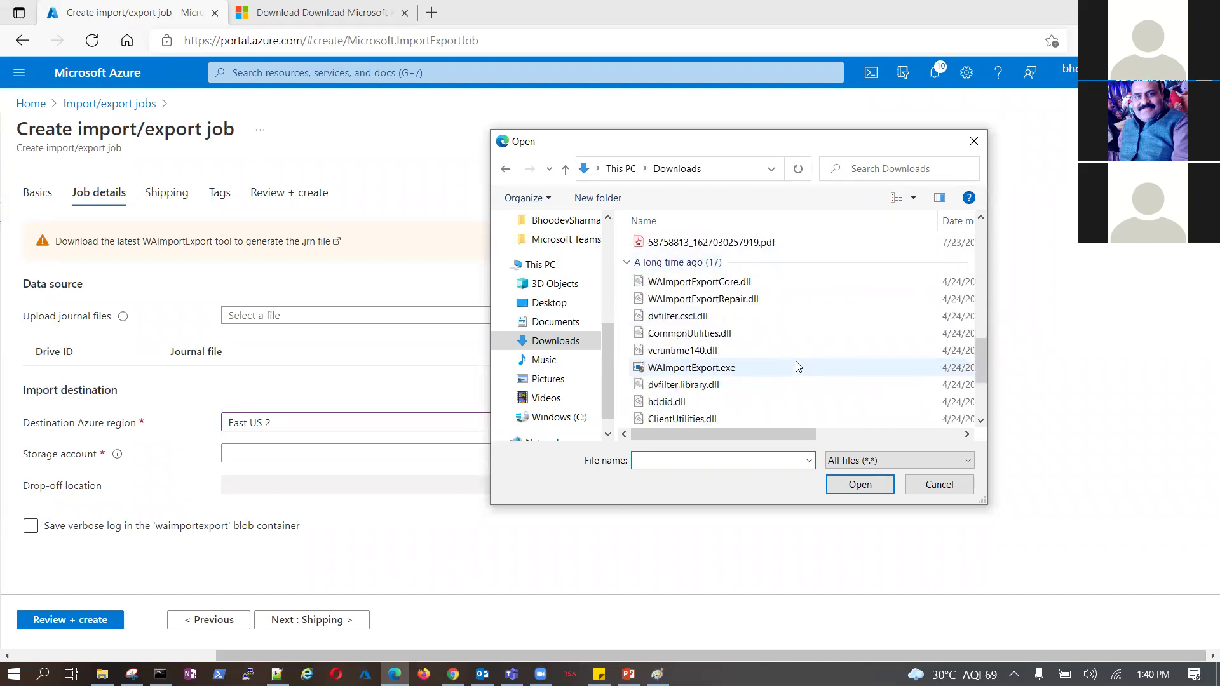
scroll(798, 367, "down", 2)
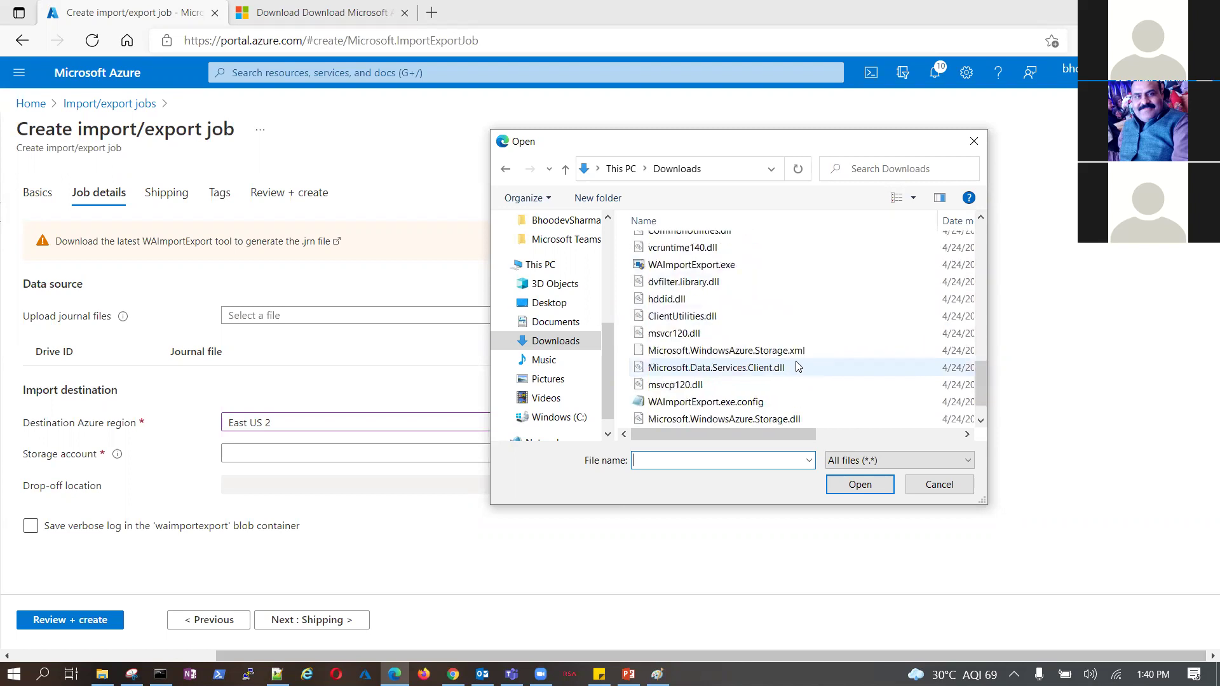
left_click(730, 402)
left_click(862, 487)
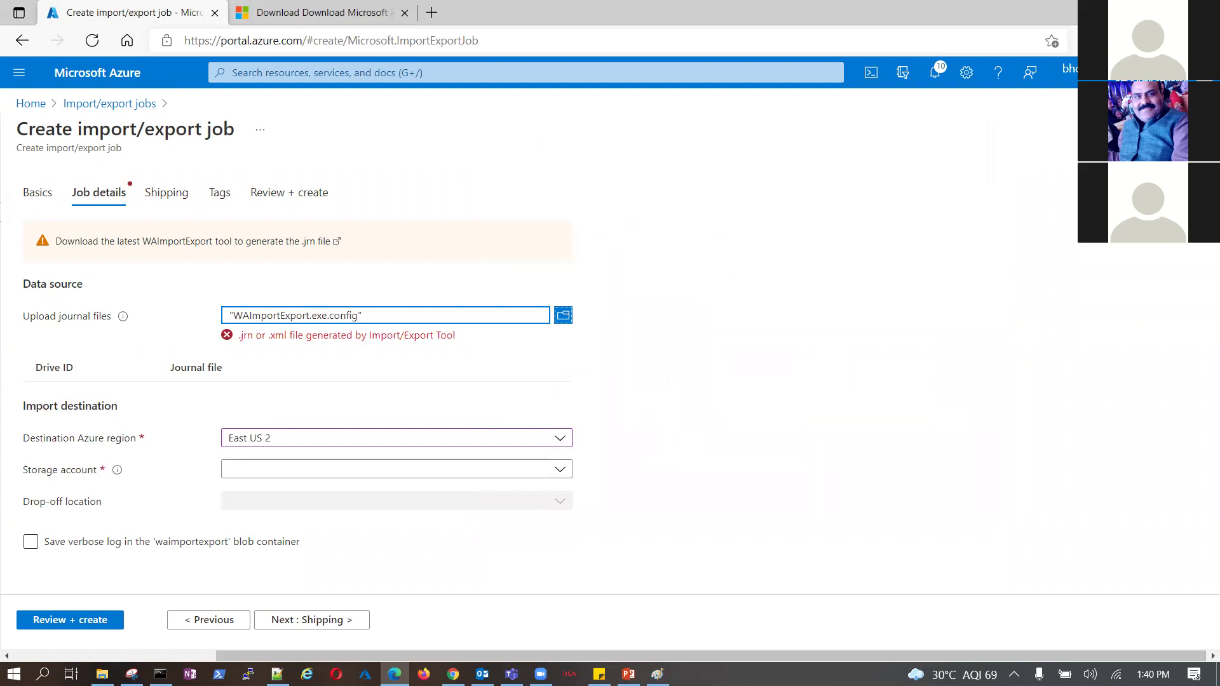
Switch to File Explorer and rename WAImportExport.exe.config in Downloads to WAImportExport.jrn
mouse_move(102, 673)
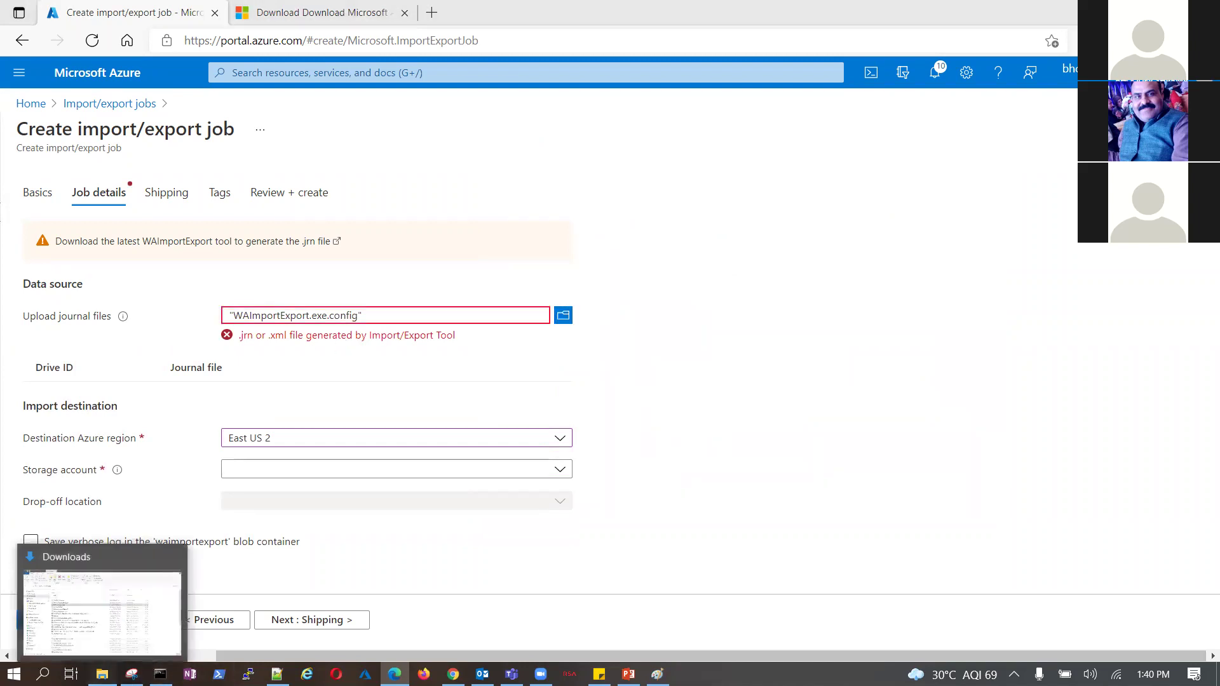
left_click(140, 621)
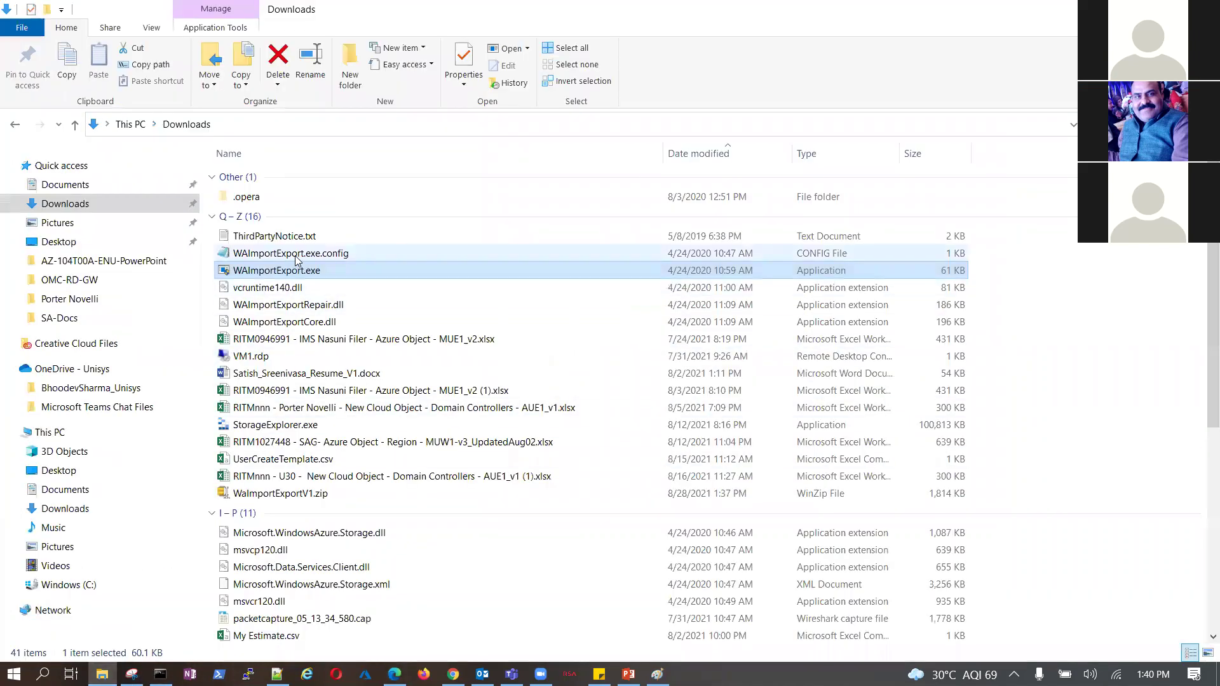
left_click(297, 257)
right_click(297, 257)
left_click(150, 539)
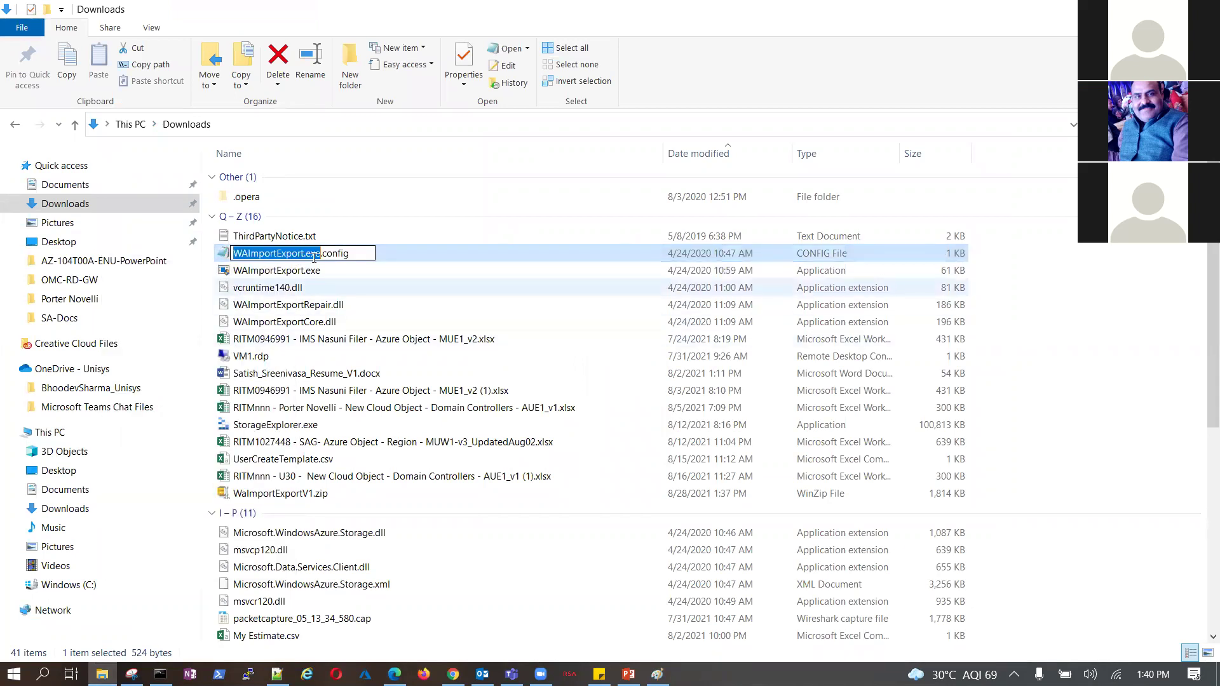
left_click_drag(308, 254, 381, 253)
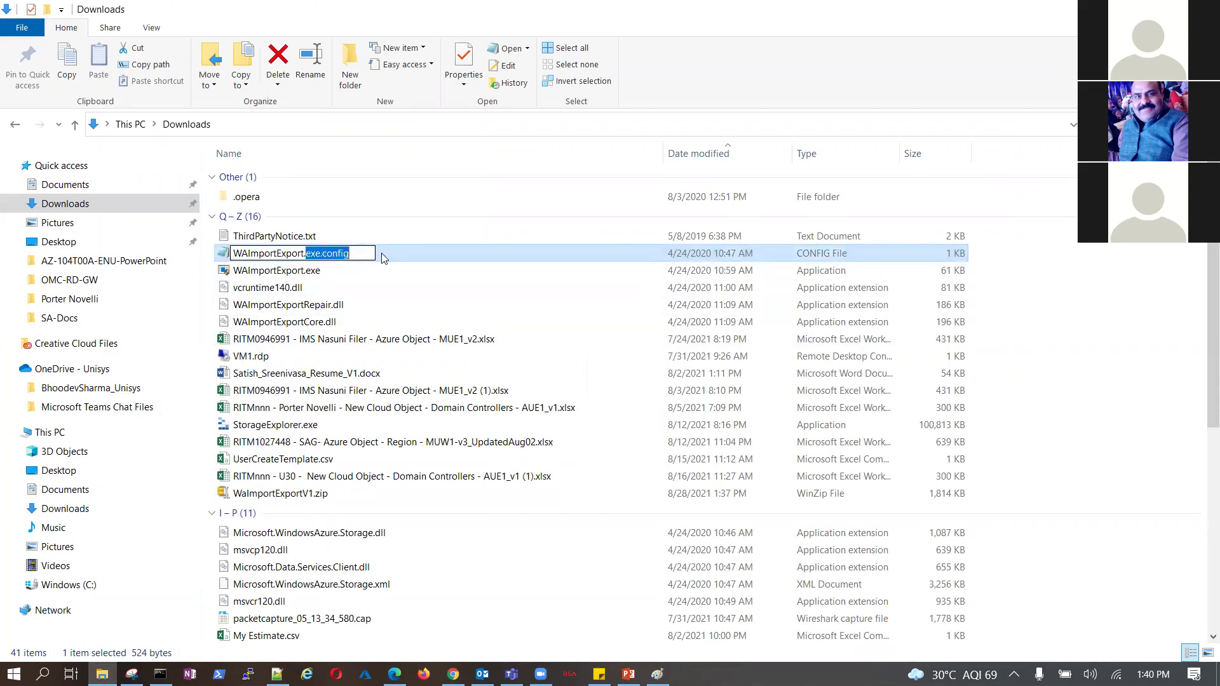
type("jrn")
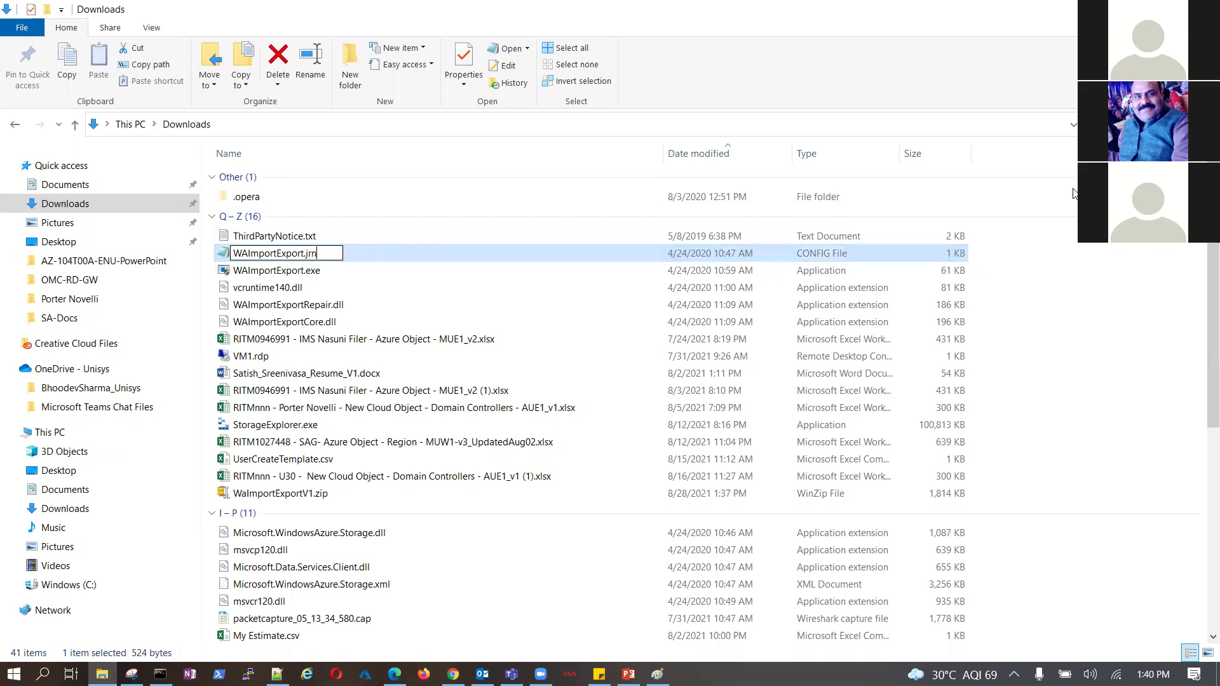
key("Return")
left_click(681, 347)
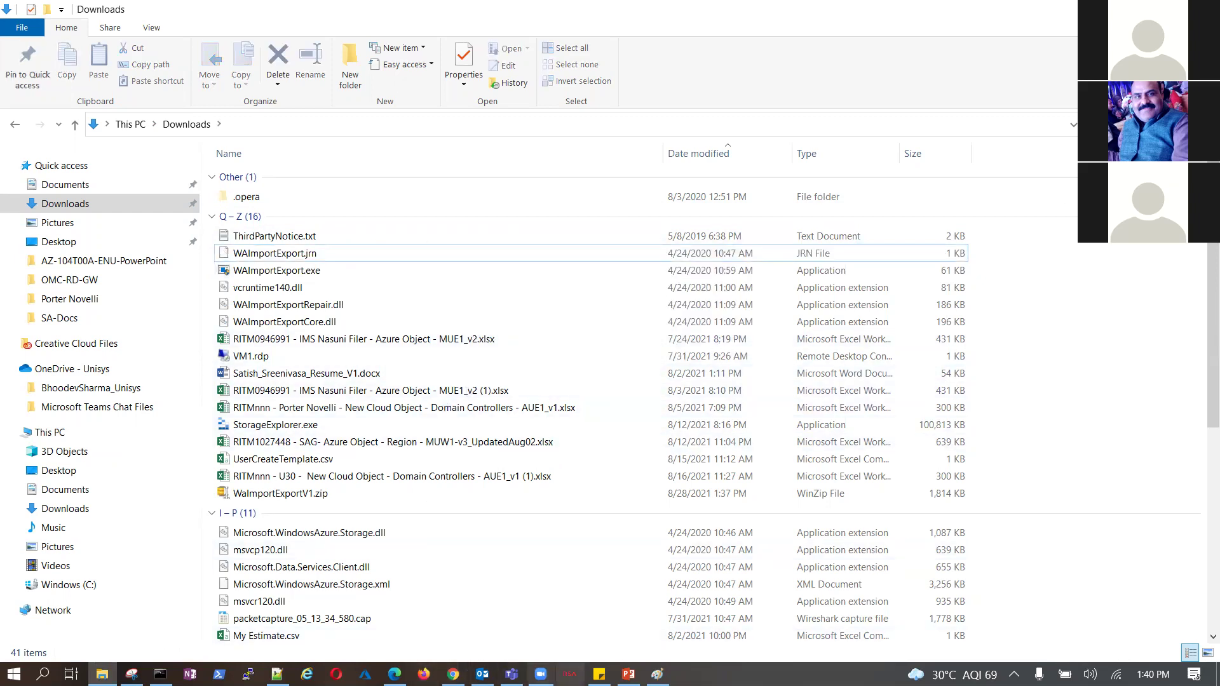
Switch to Microsoft Edge, try to upload WAImportExport.jrn from Downloads as the journal file, and check the upload message
left_click(394, 674)
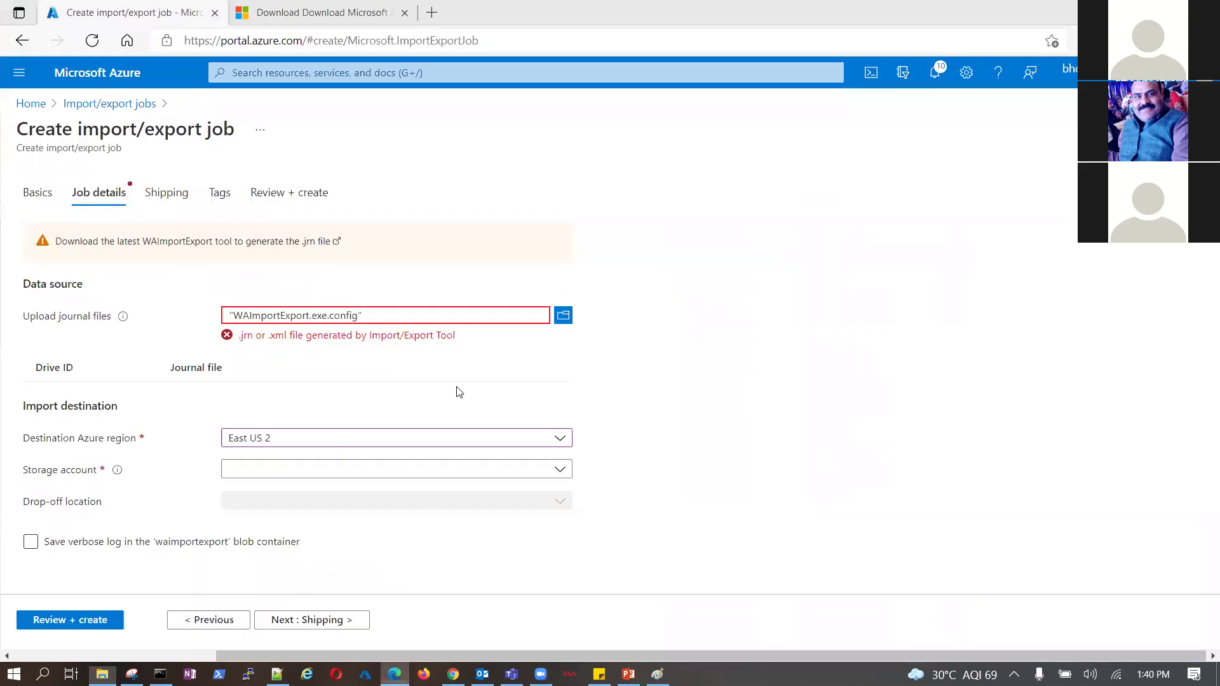
left_click(563, 315)
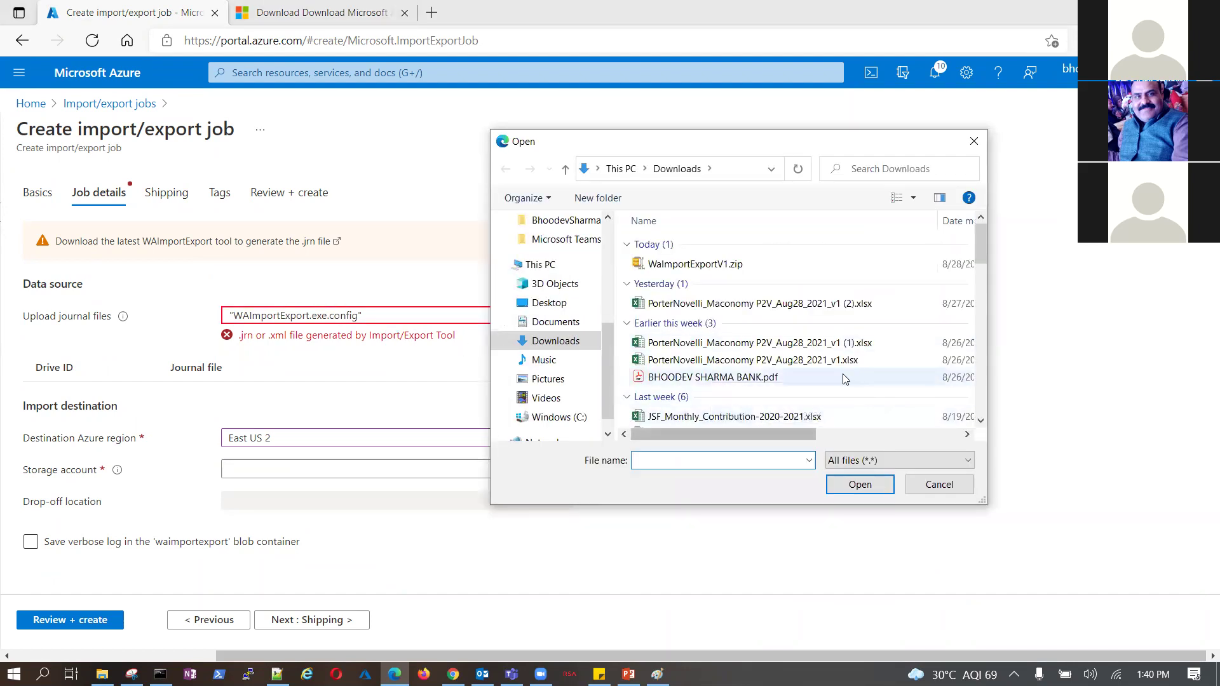
scroll(849, 379, "down", 2)
scroll(848, 380, "down", 1)
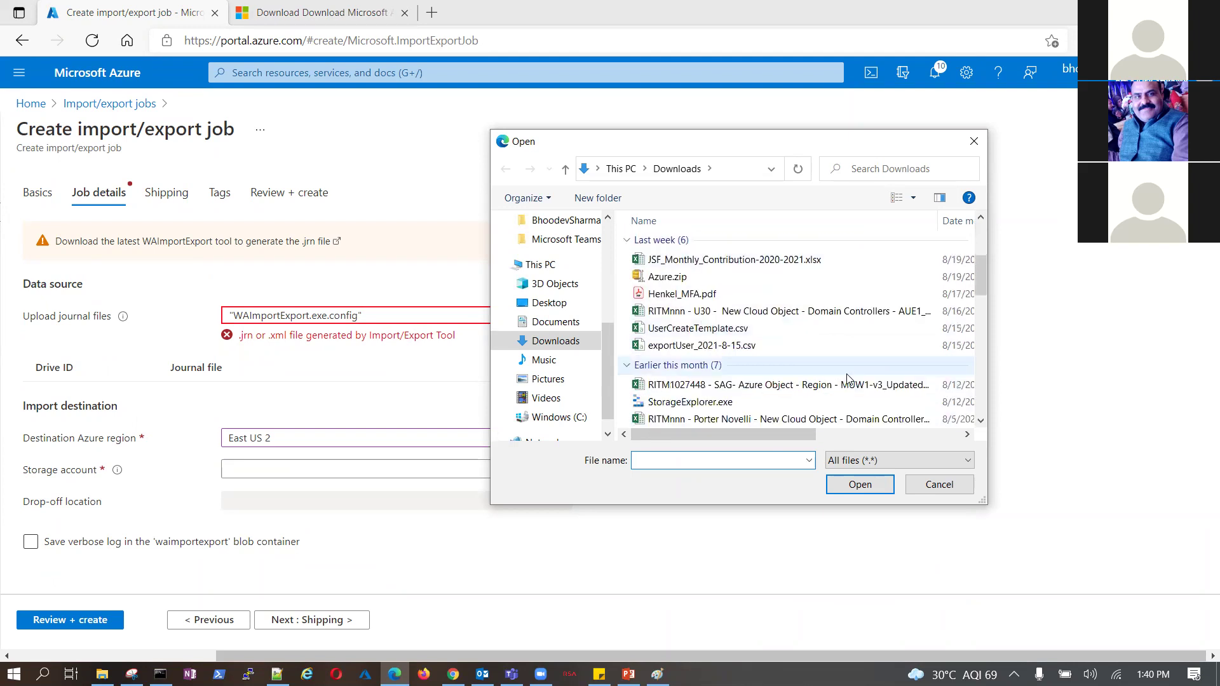
scroll(849, 379, "down", 4)
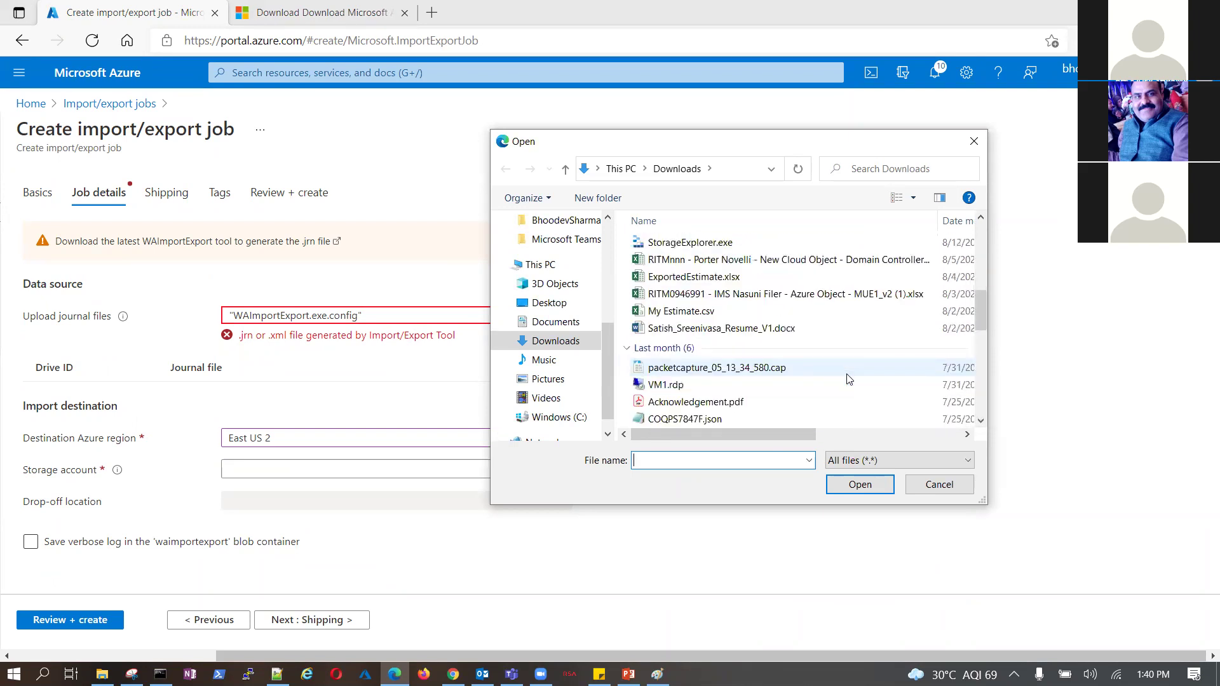
scroll(848, 380, "down", 1)
scroll(849, 379, "down", 1)
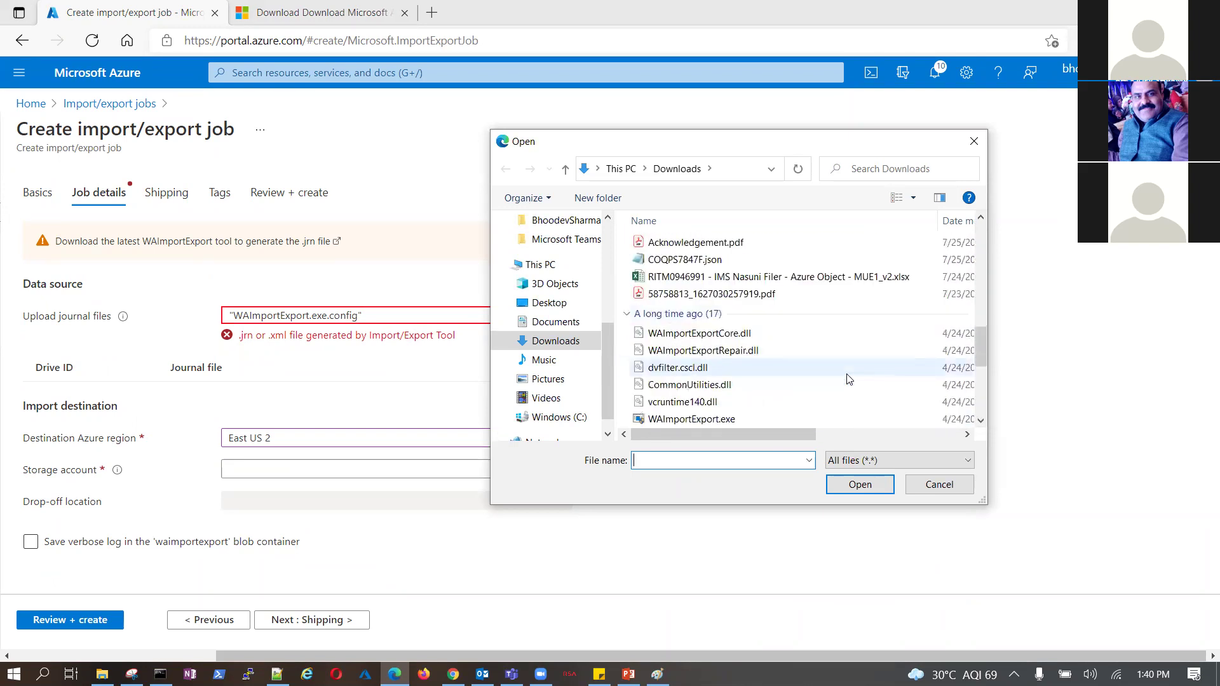
scroll(849, 379, "down", 1)
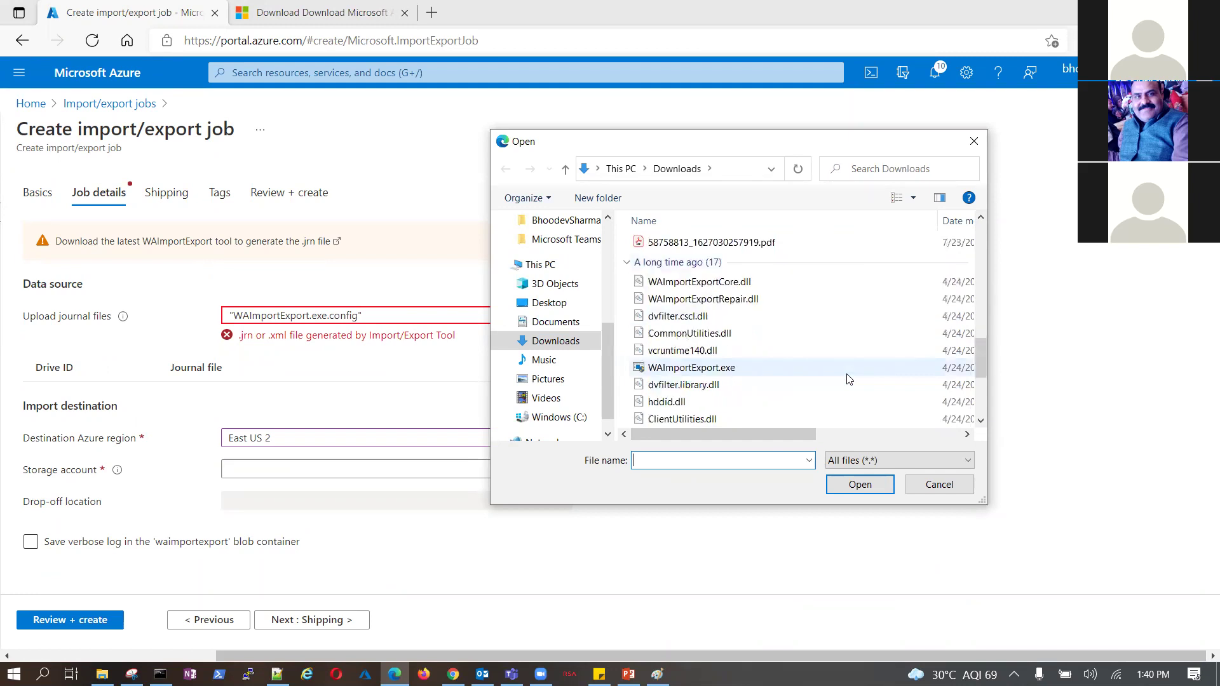
scroll(849, 380, "down", 1)
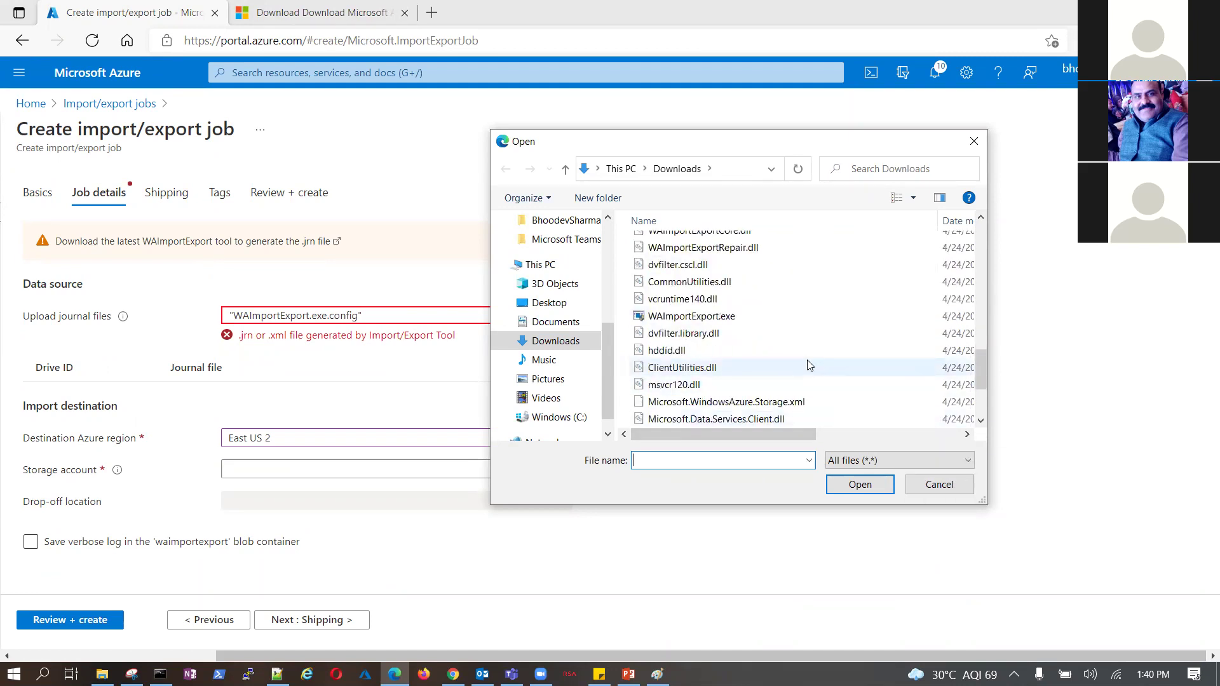
scroll(808, 365, "down", 2)
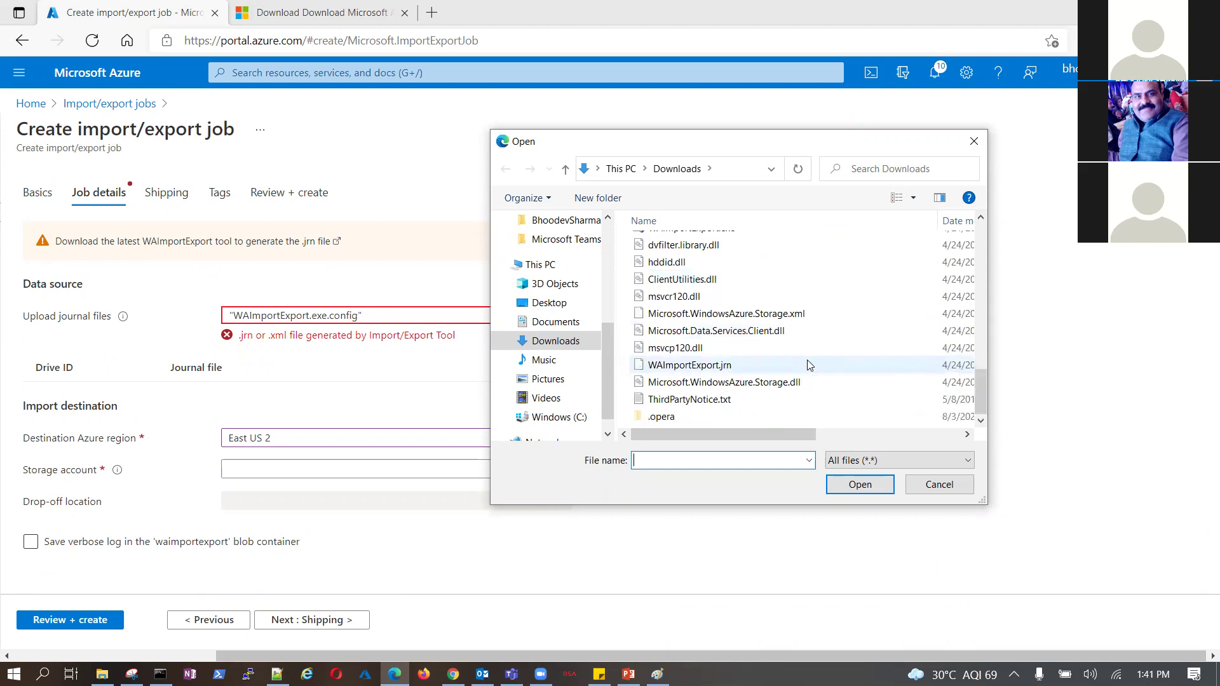
double_click(794, 366)
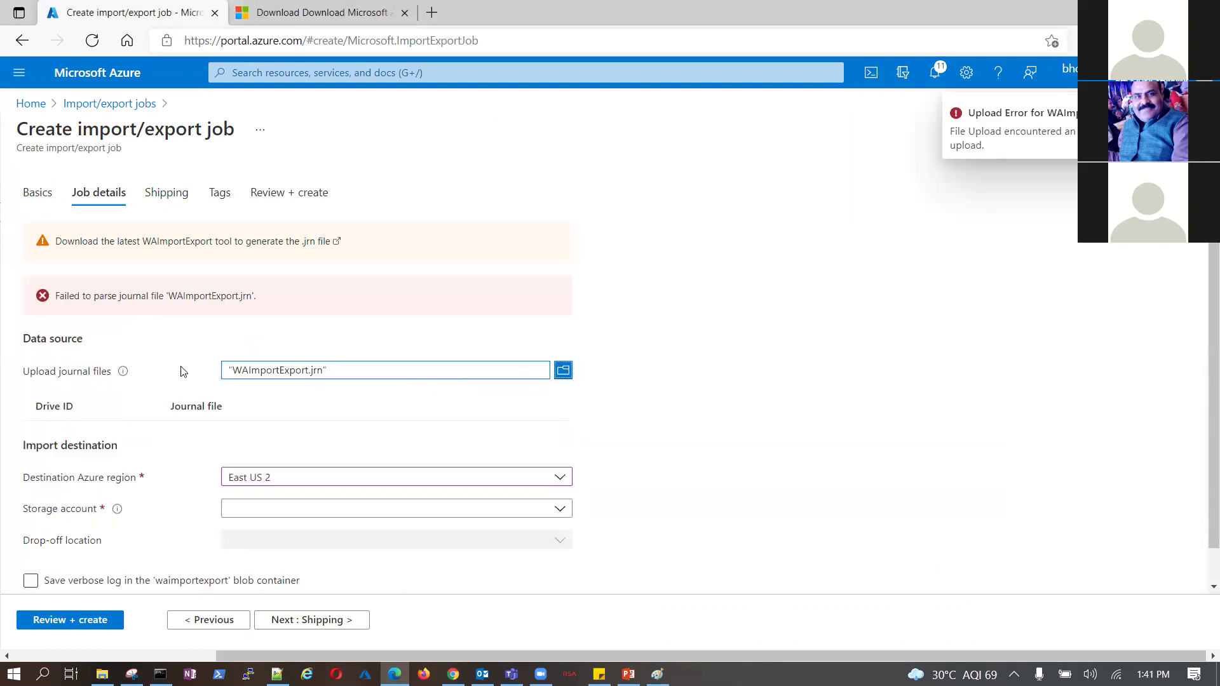
left_click_drag(83, 296, 271, 298)
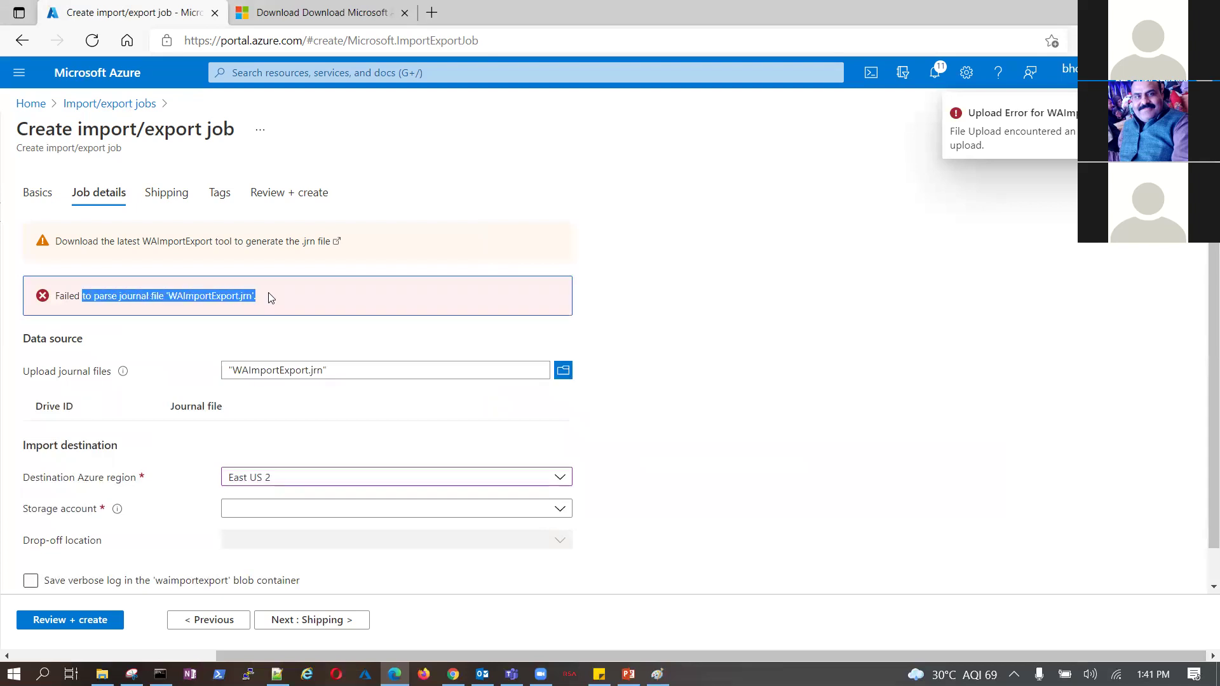
Reread the journal file error, set the destination Azure region to Central India and check the storage account choices
left_click(245, 340)
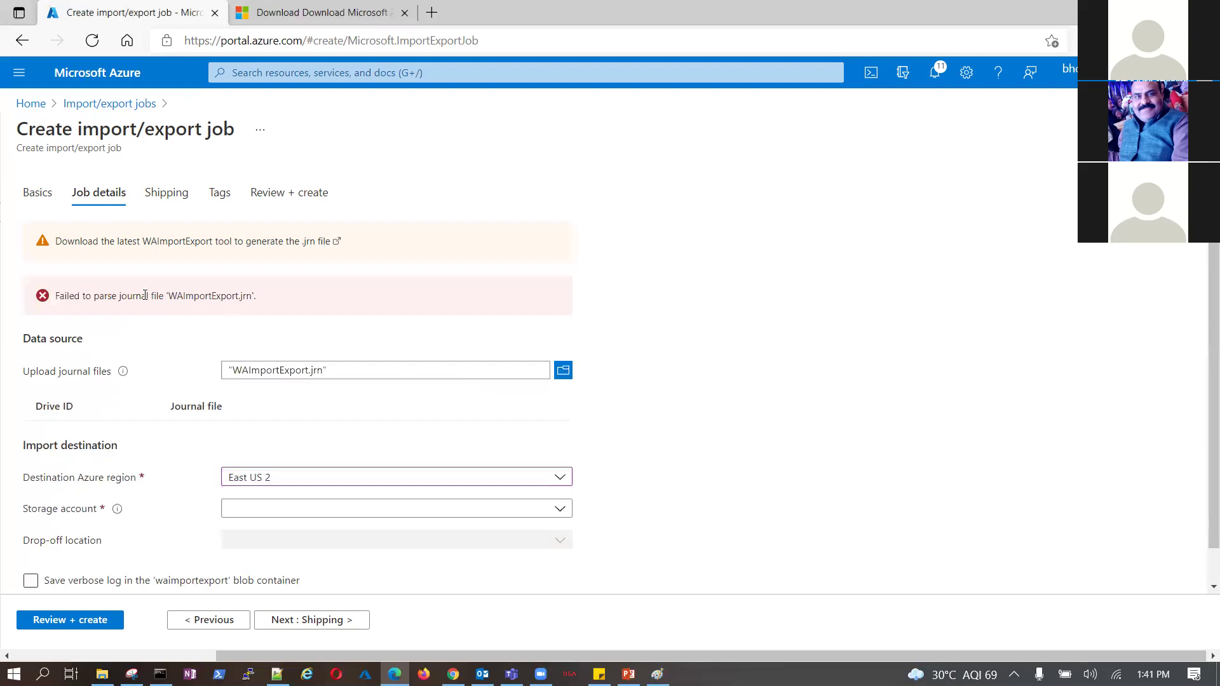
left_click_drag(145, 295, 292, 299)
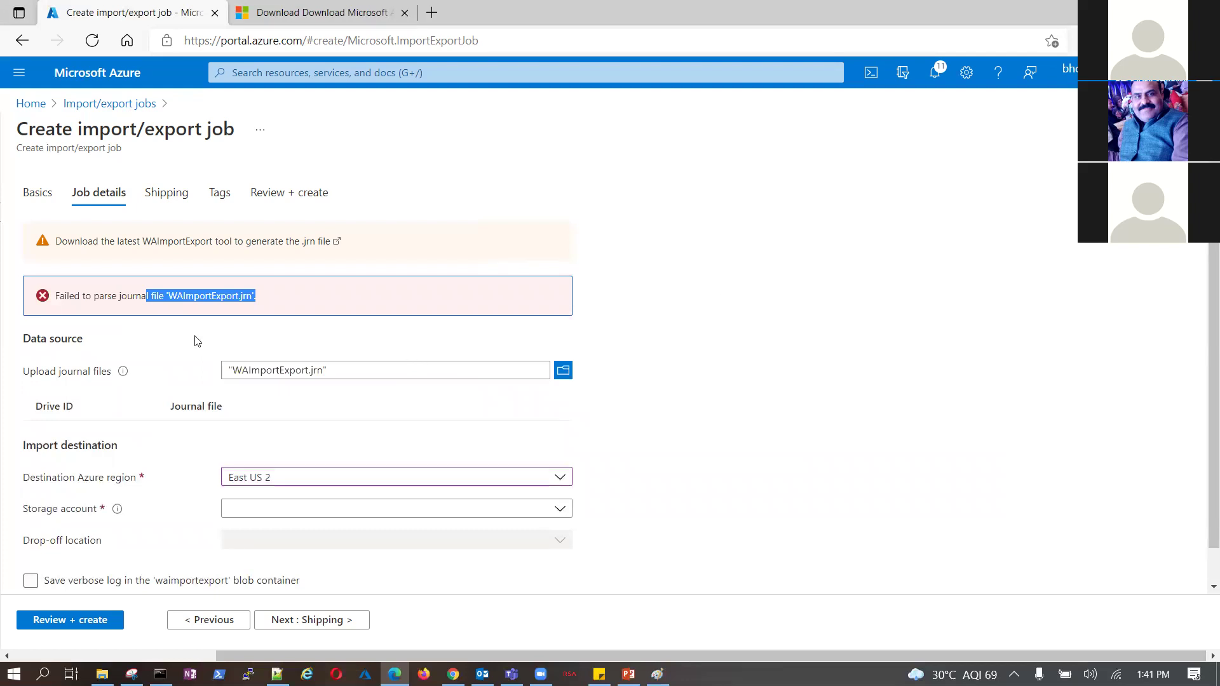
scroll(216, 343, "down", 1)
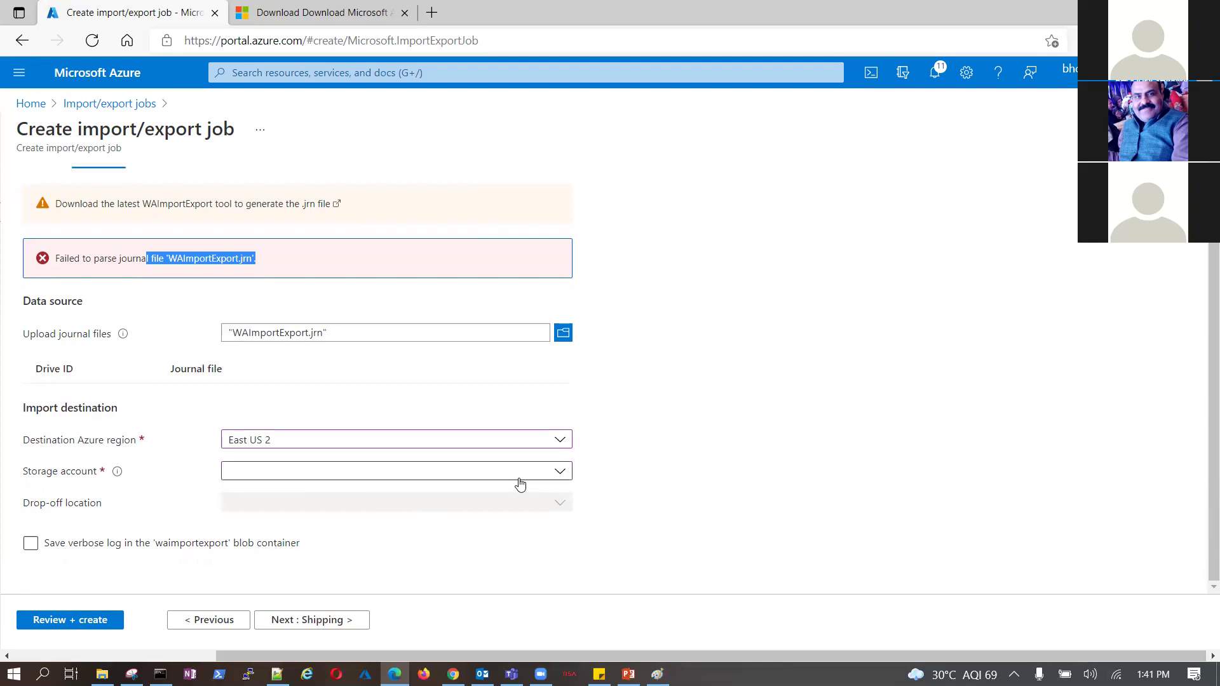
left_click(556, 440)
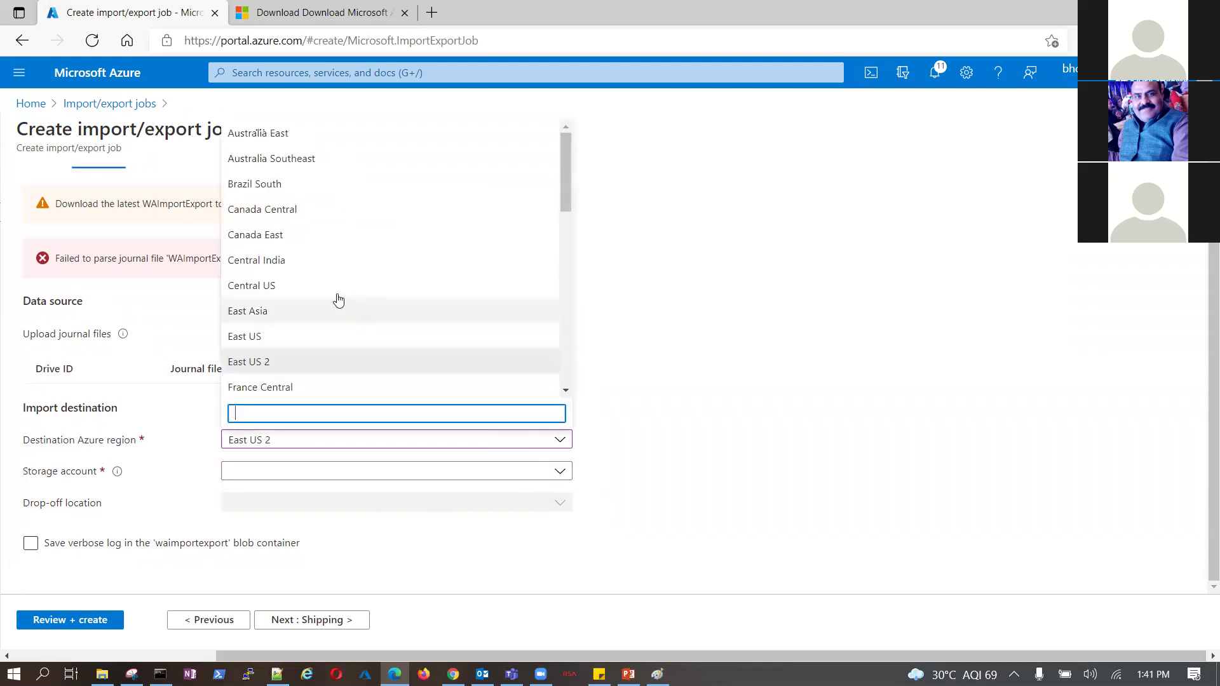
left_click(321, 260)
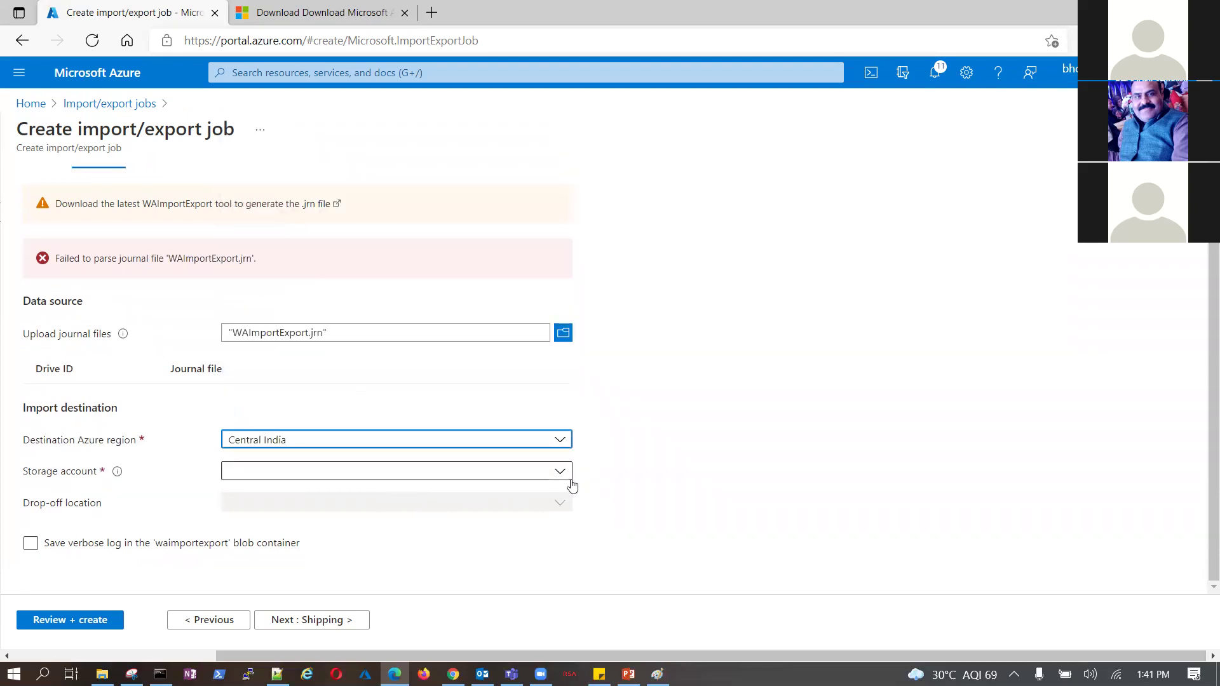
left_click(559, 470)
left_click(681, 449)
Return to the Import/export jobs list, discarding the unsaved job edits
left_click(311, 14)
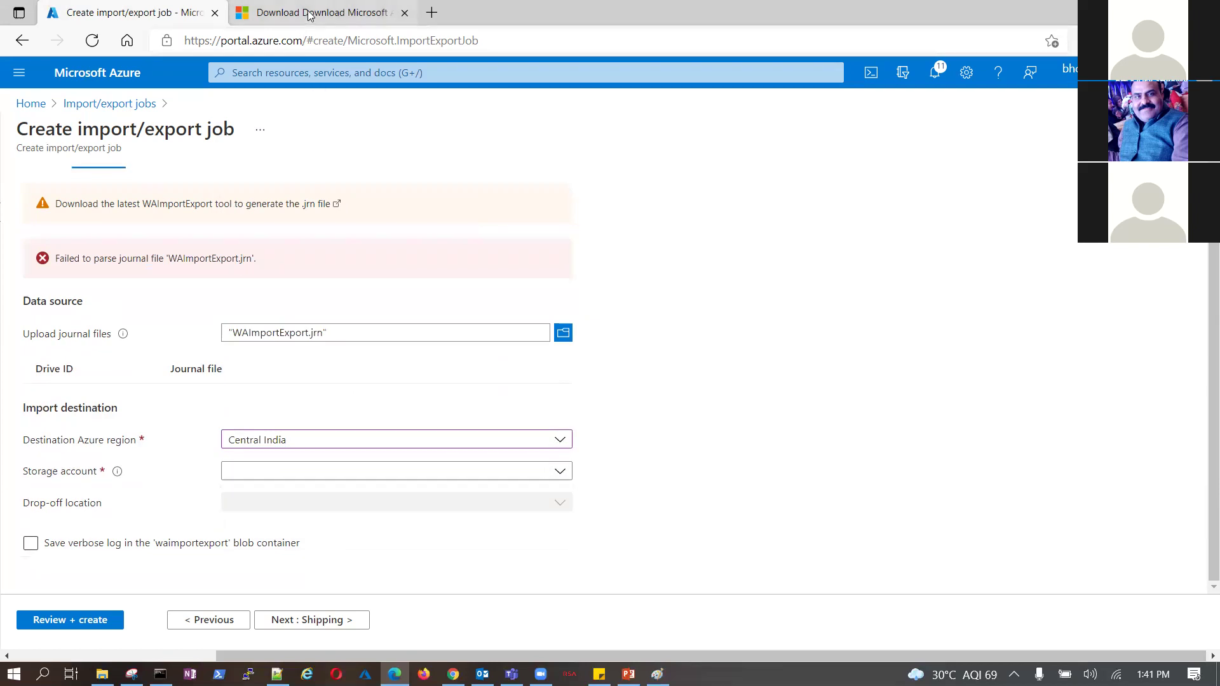
left_click(166, 14)
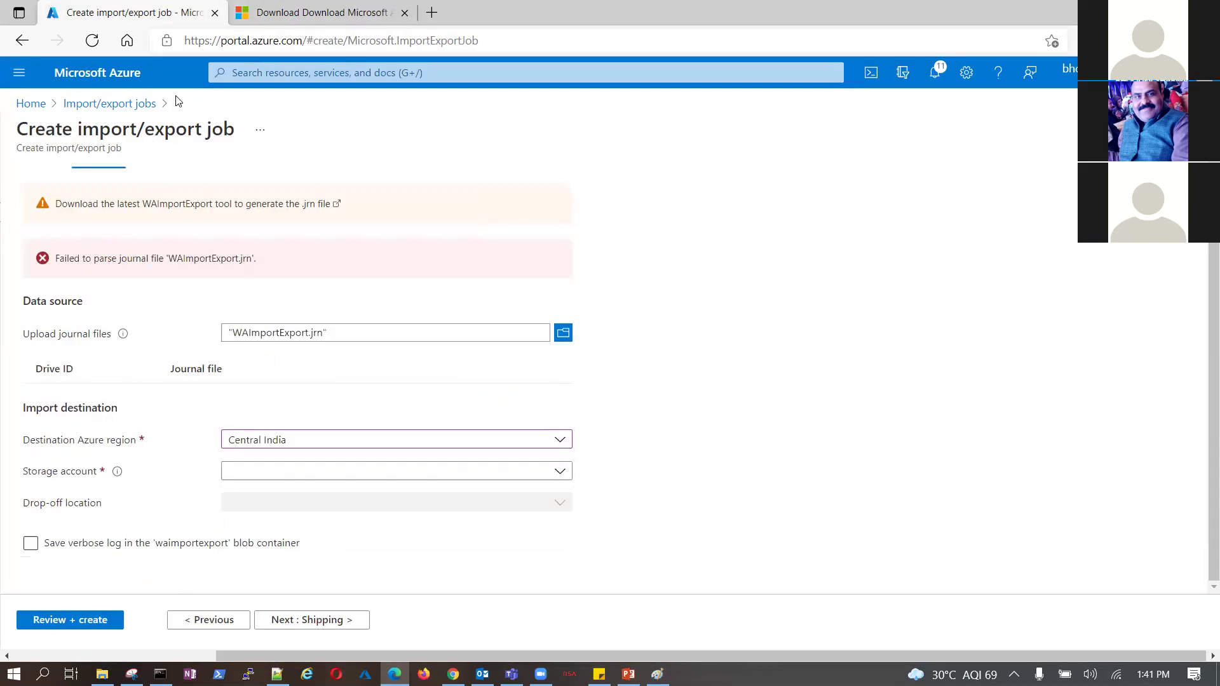
left_click(95, 105)
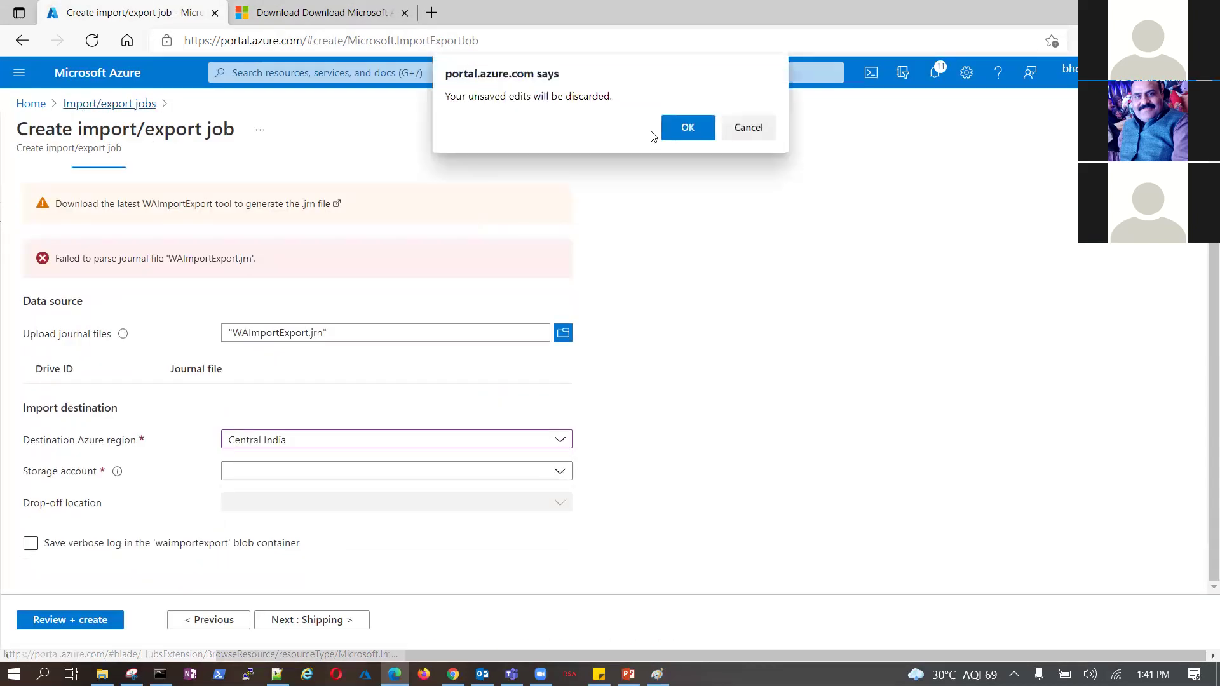
key("Escape")
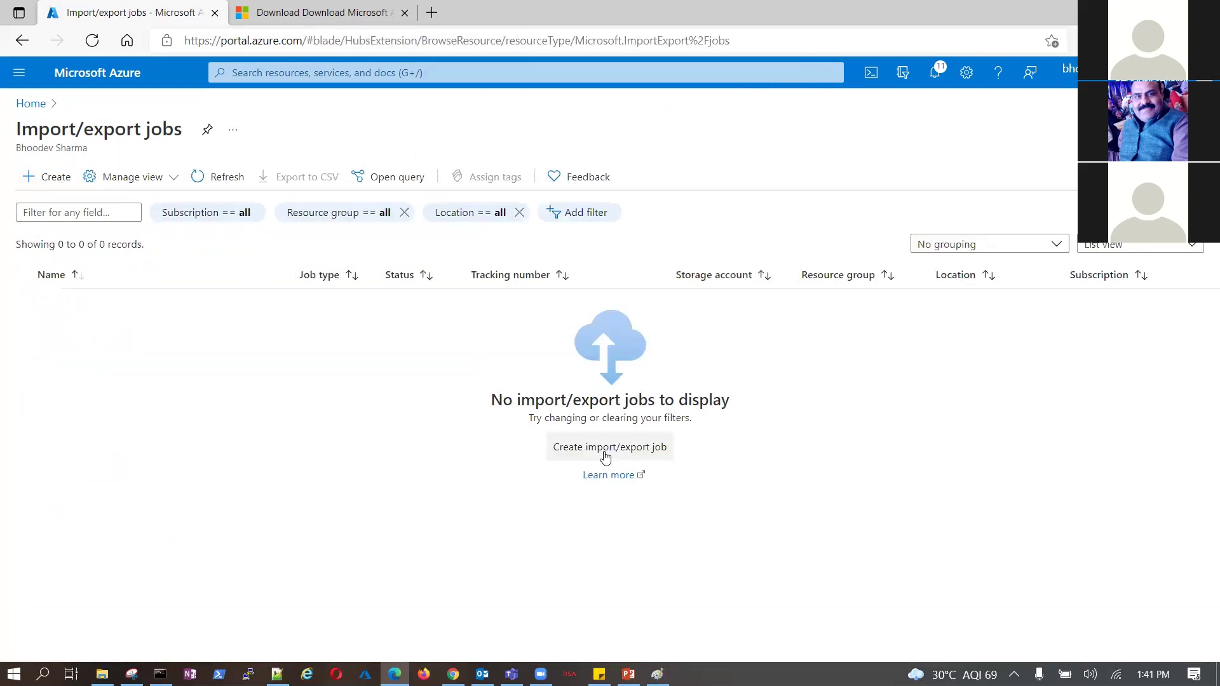
Search the portal for storage accounts, look over the existing bpsfs account and start creating a new storage account
left_click(324, 72)
type("st")
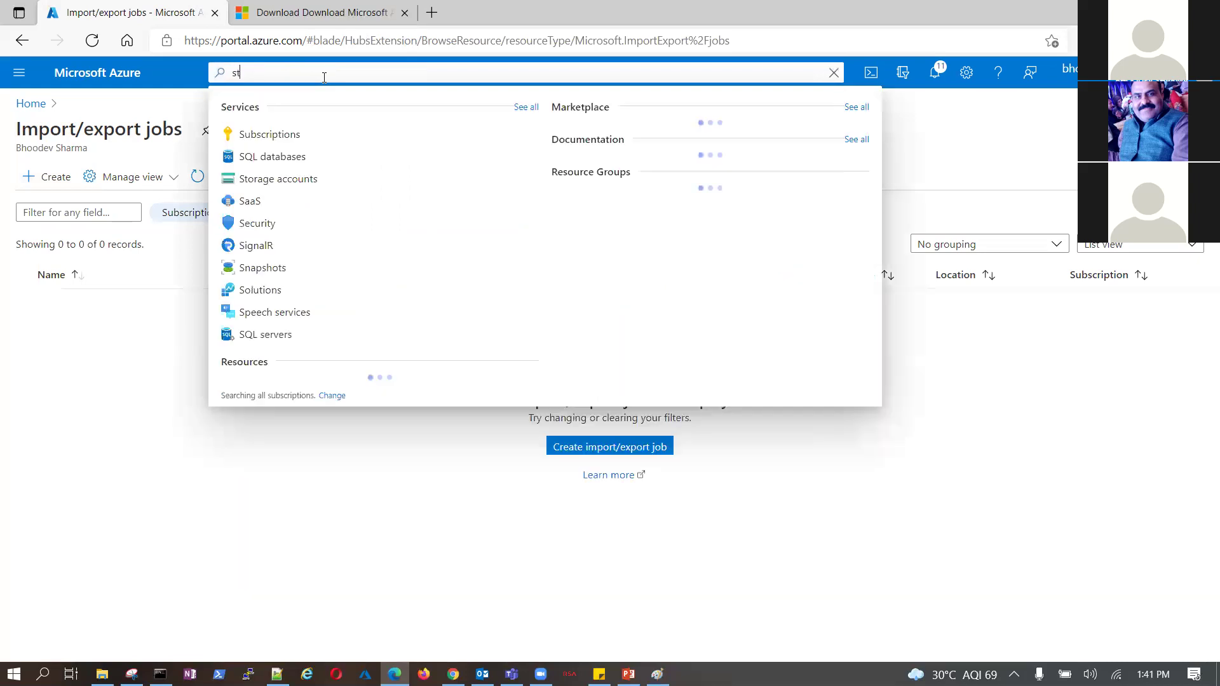
type("roage")
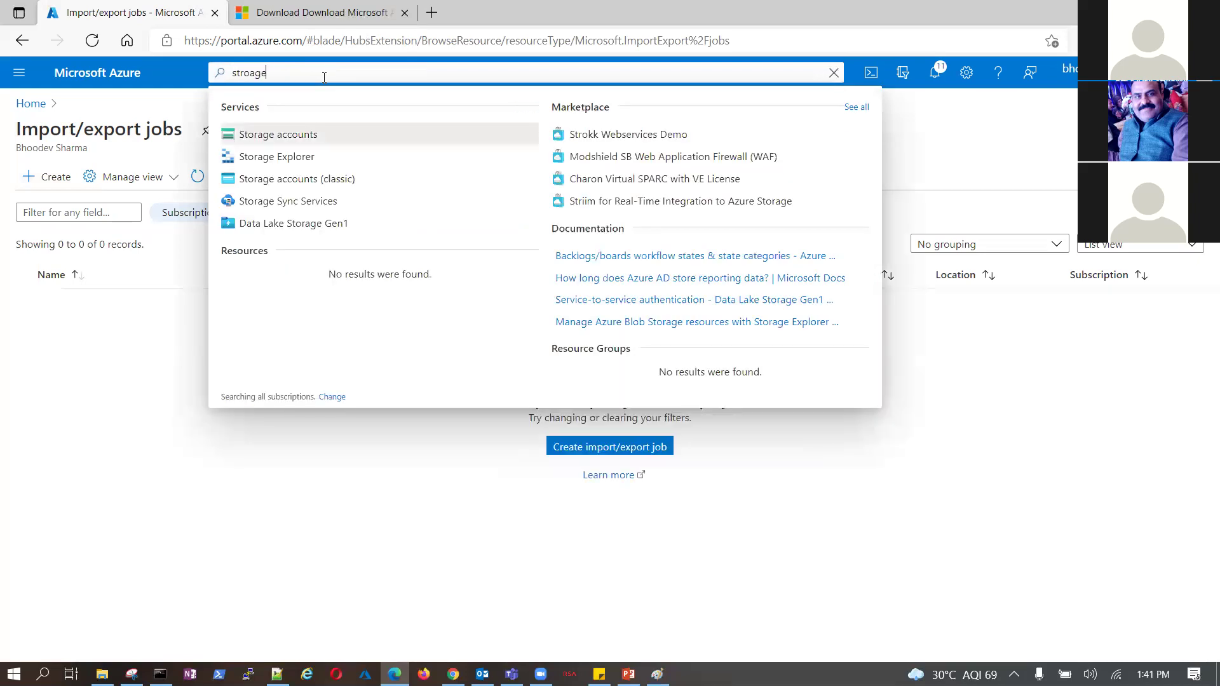
left_click(274, 135)
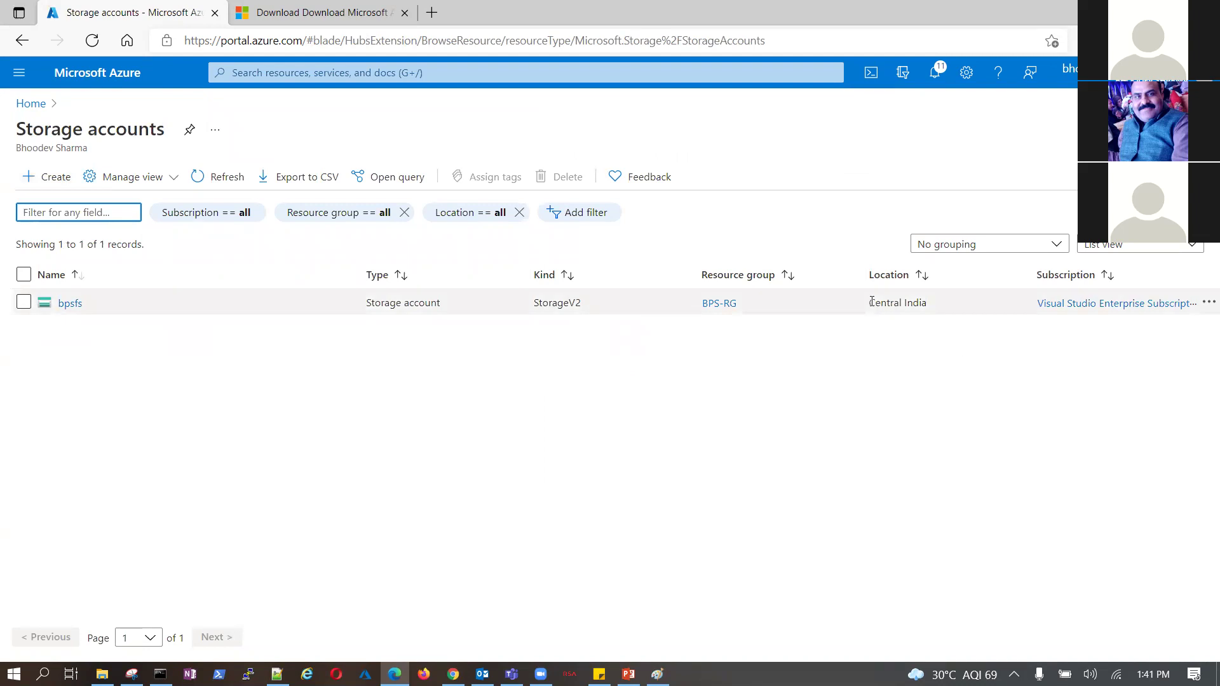
left_click_drag(14, 303, 1042, 303)
left_click(56, 178)
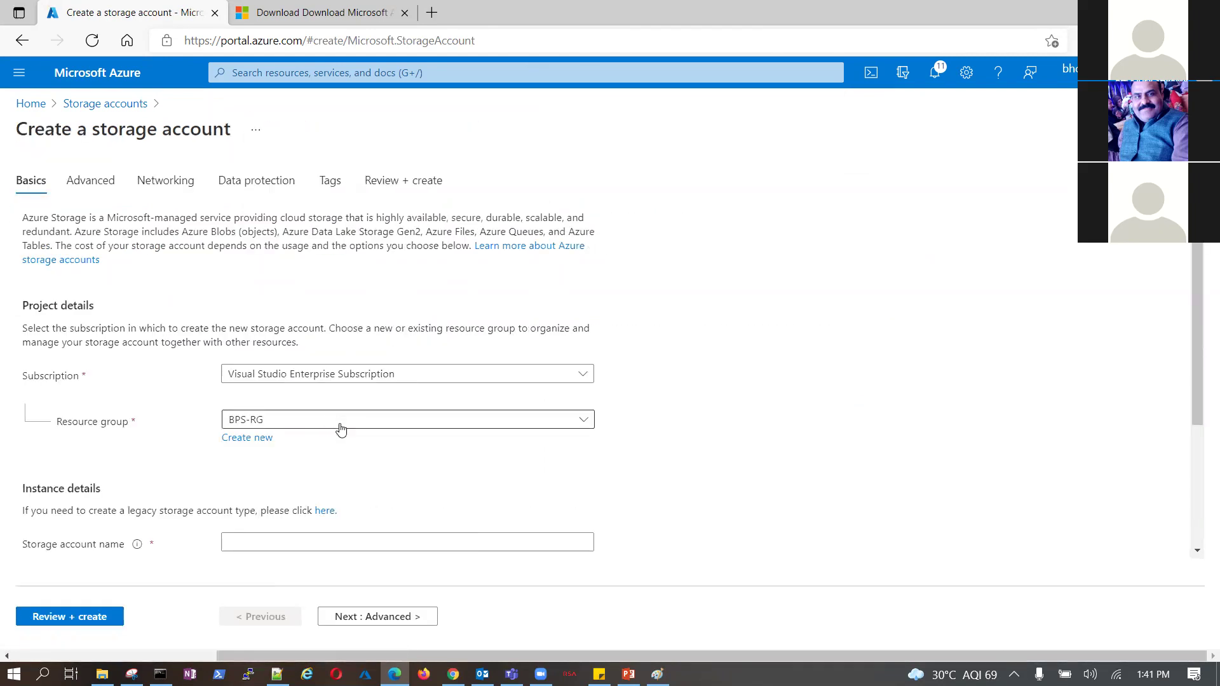
Name the new storage account bpsstgacct2, using only lowercase letters and numbers
scroll(341, 427, "down", 2)
left_click(303, 437)
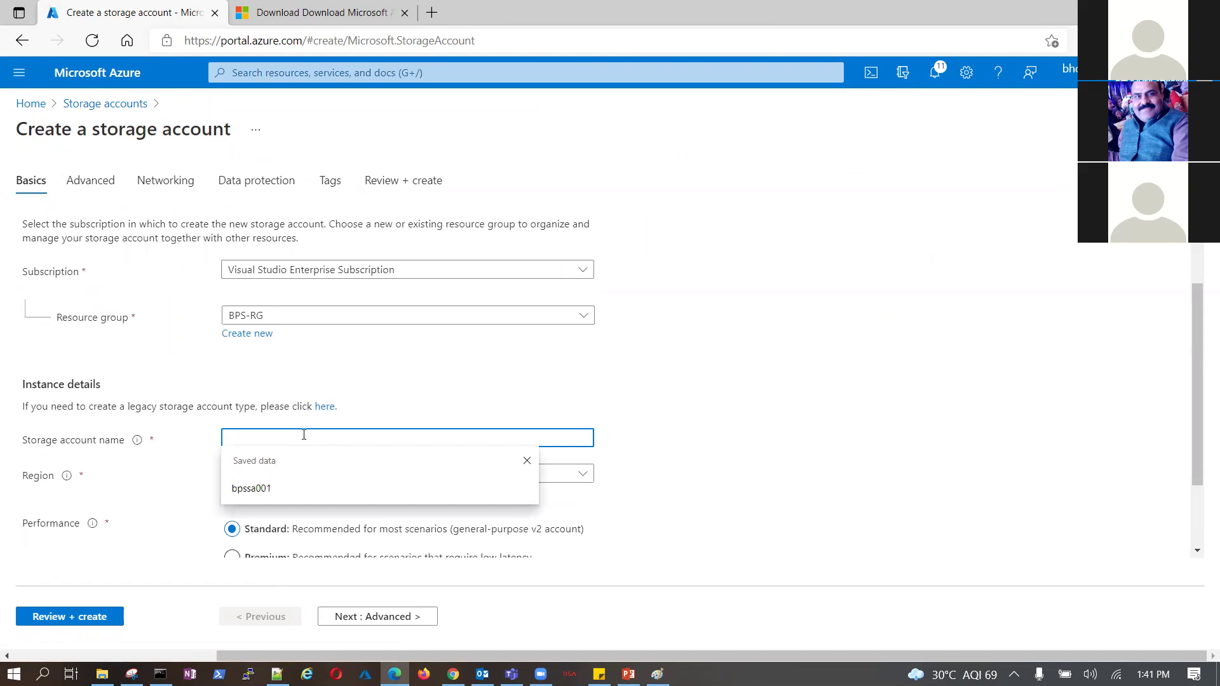
type("bps-s")
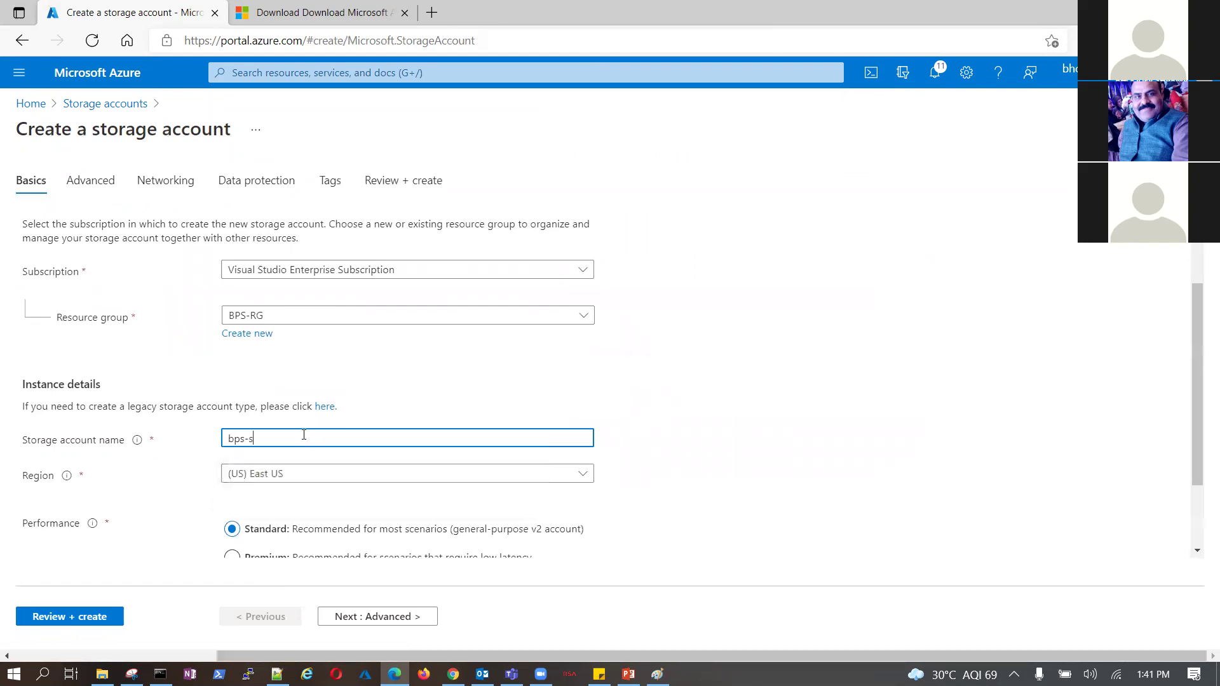
type("tgacct2")
key("Left")
key("Left")
key("Left")
key("Left")
key("Left")
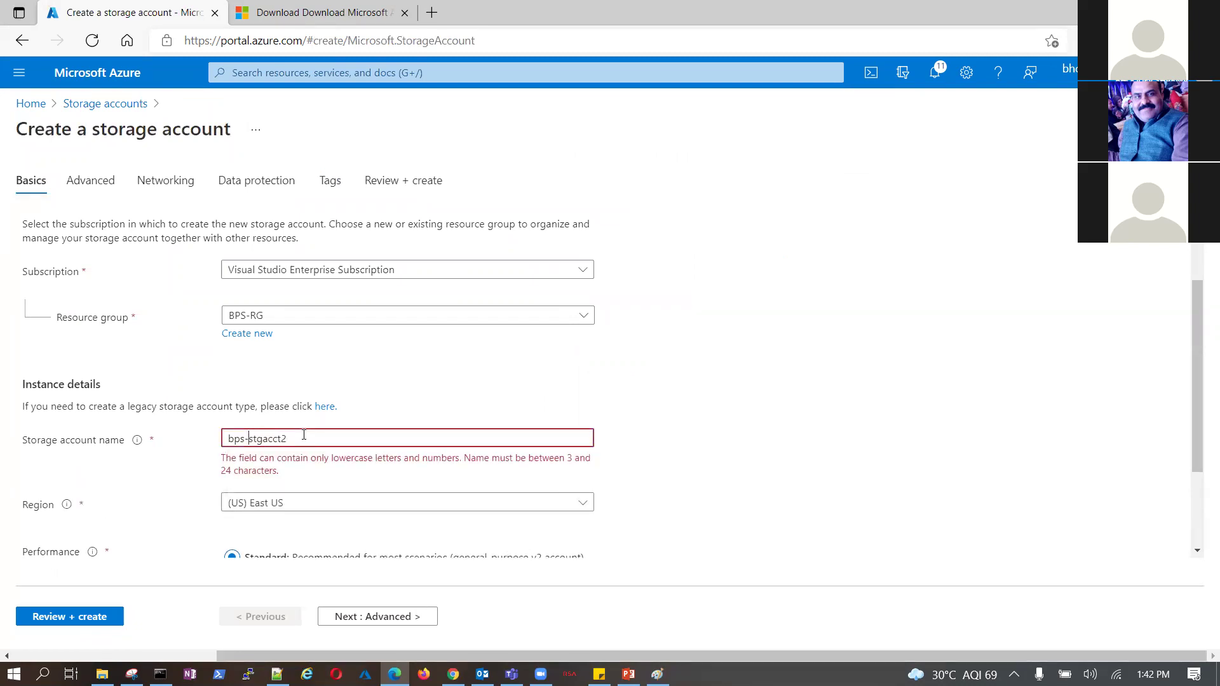
key("BackSpace")
left_click(874, 438)
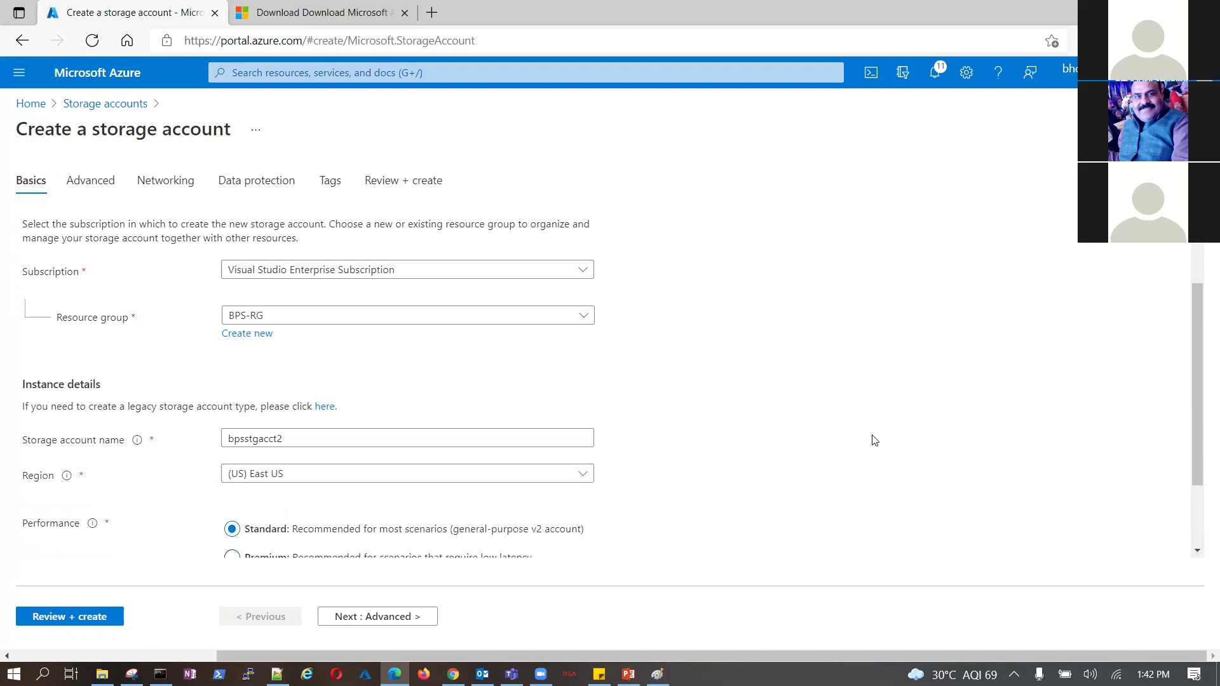
Keep the East US region and the default redundancy, advanced and networking settings, and create the storage account
scroll(825, 445, "down", 2)
left_click(583, 377)
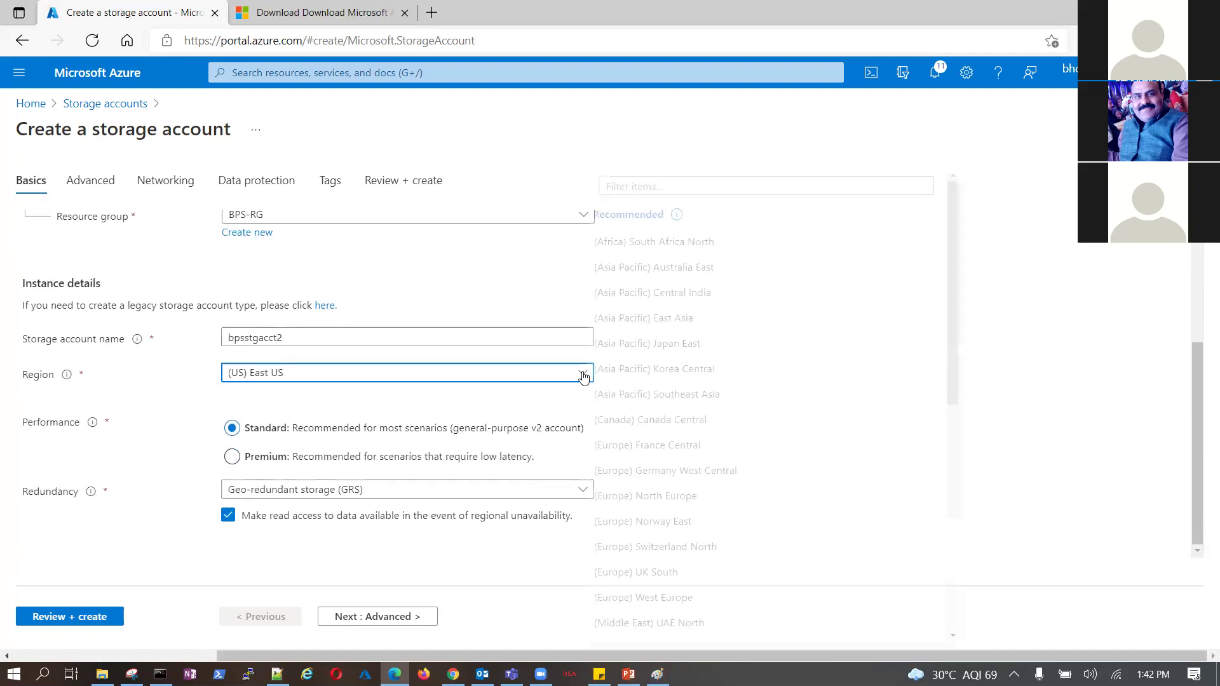
left_click(1104, 369)
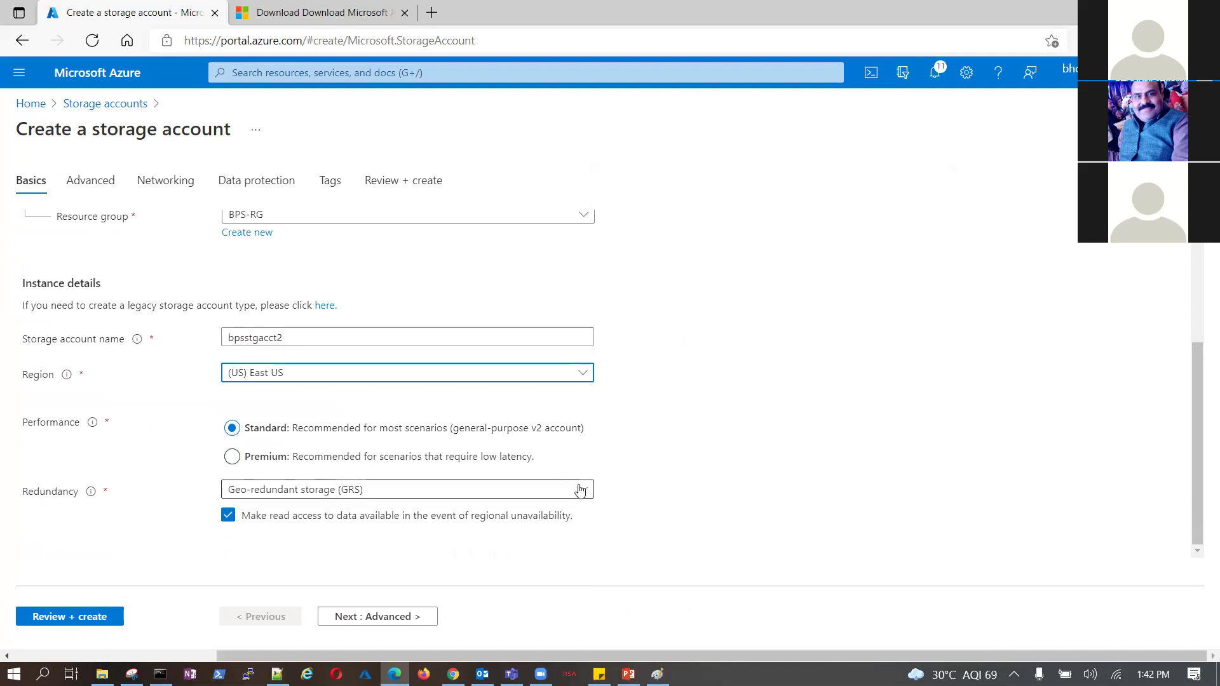
left_click(395, 618)
scroll(677, 413, "down", 2)
scroll(678, 413, "down", 3)
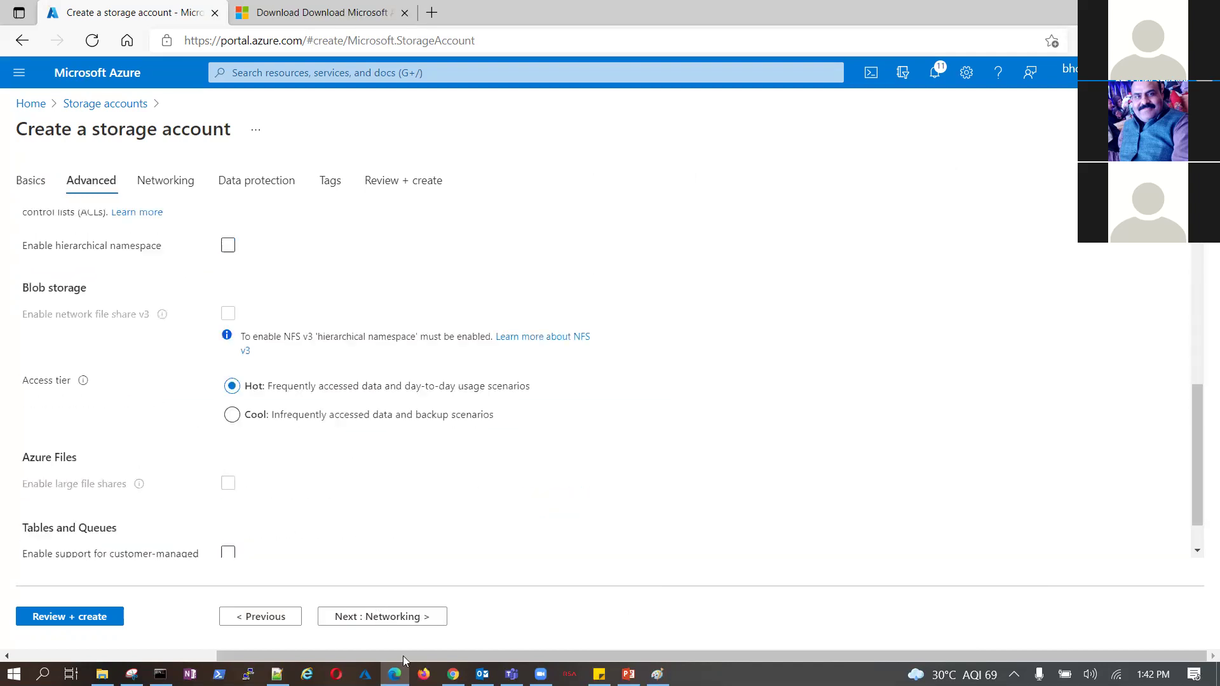
scroll(463, 501, "down", 1)
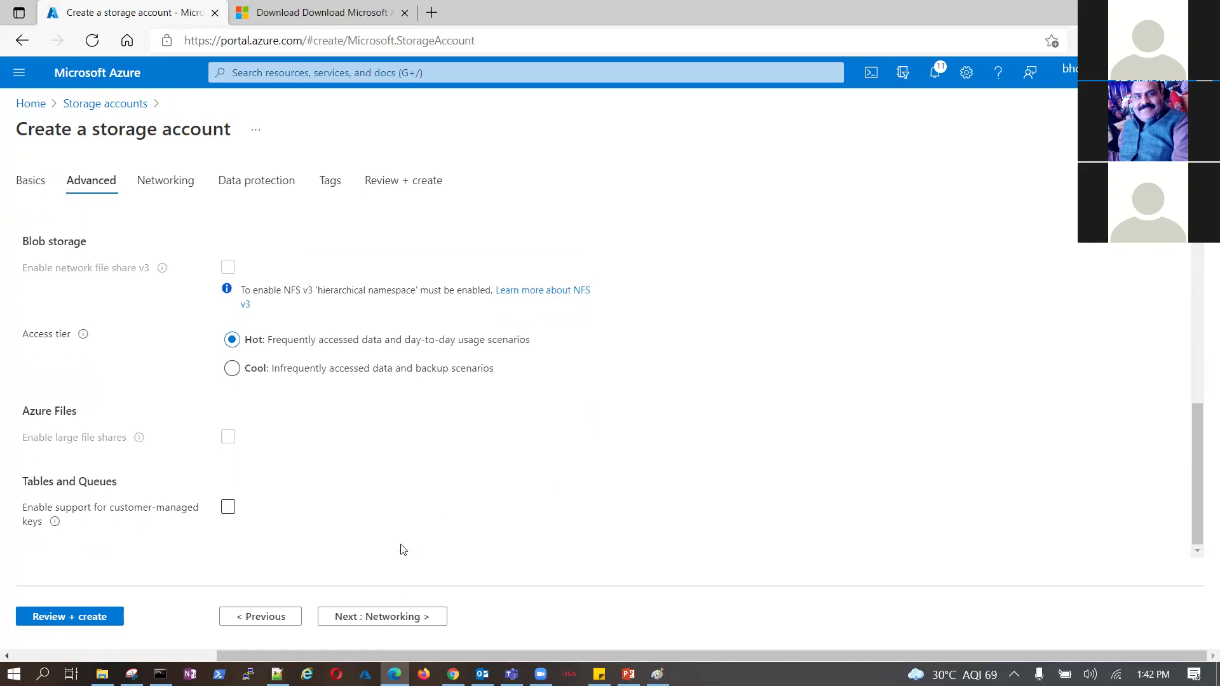
left_click(398, 623)
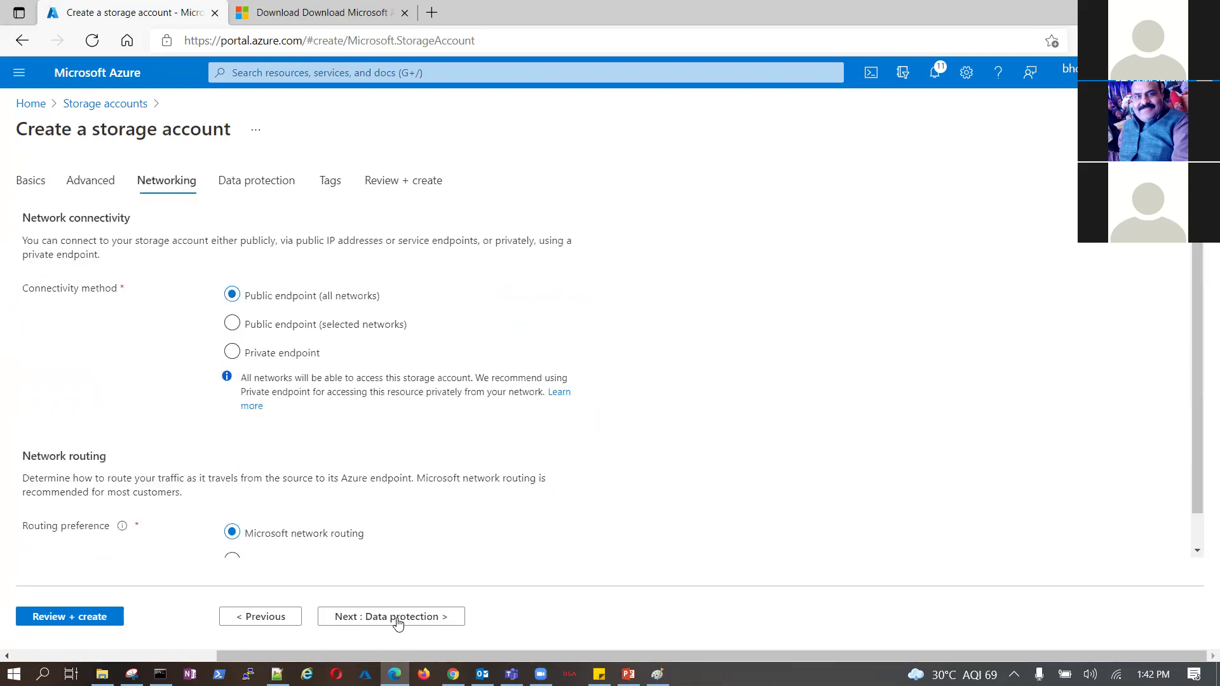
left_click(85, 615)
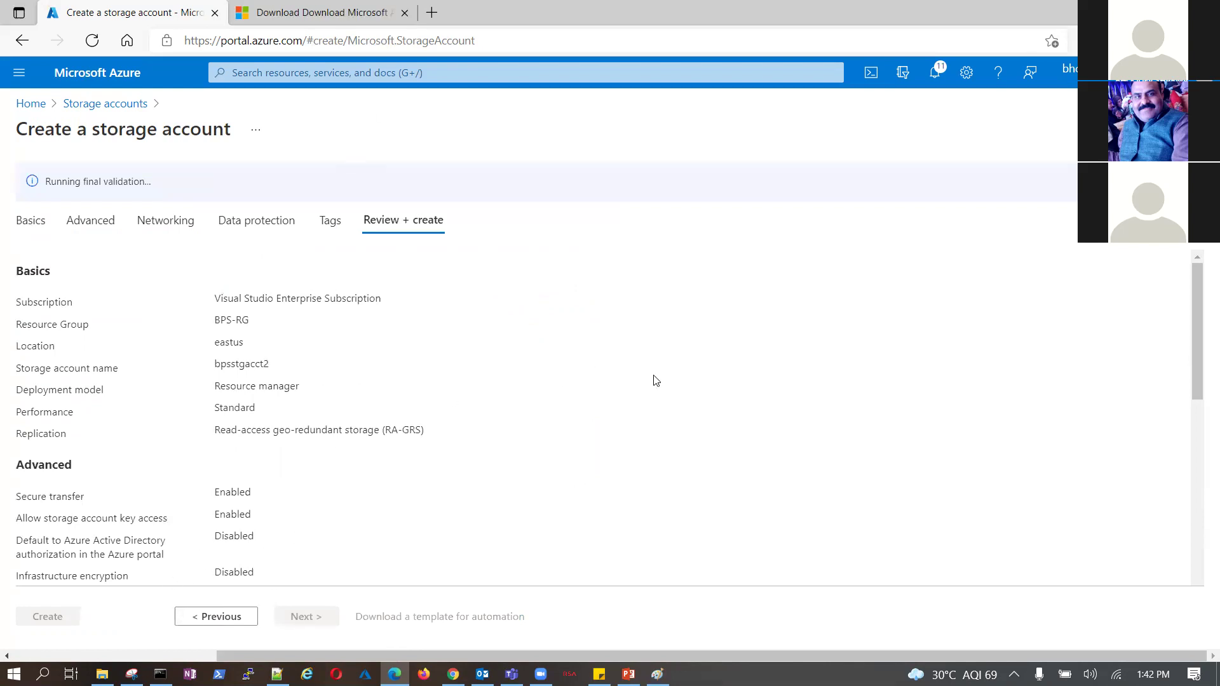
left_click(54, 626)
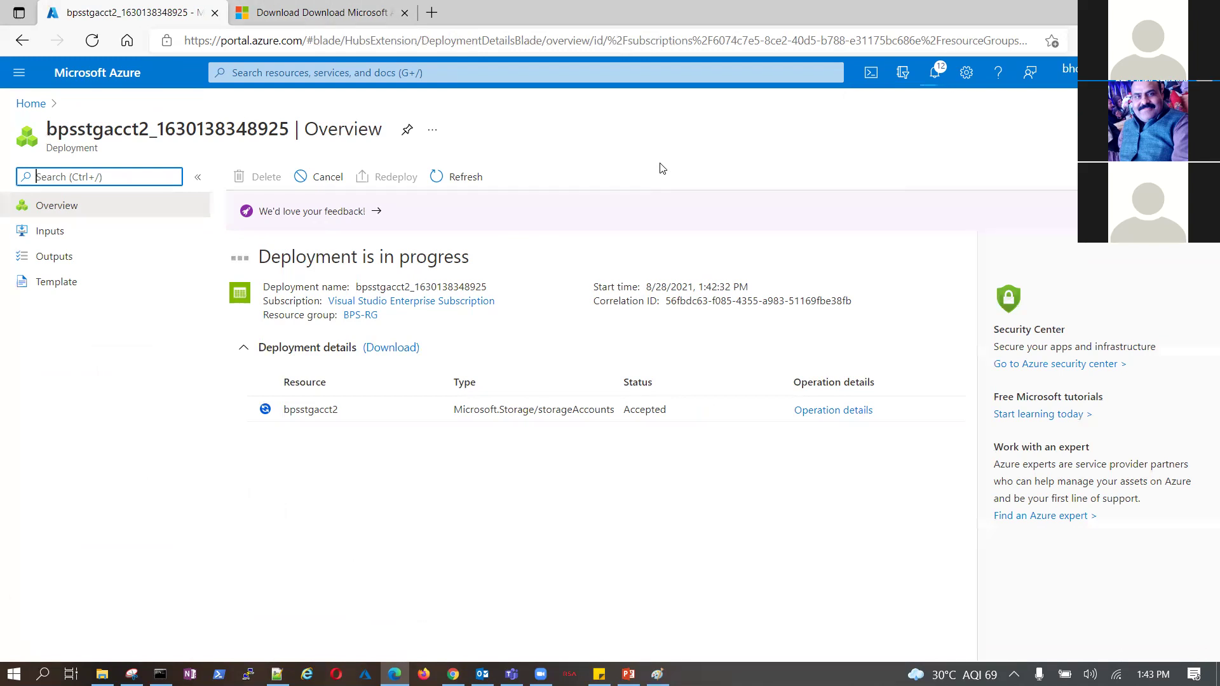
Switch to Chrome and open the supported storage accounts and storage types requirements from the Prerequisites in a new tab
left_click(316, 13)
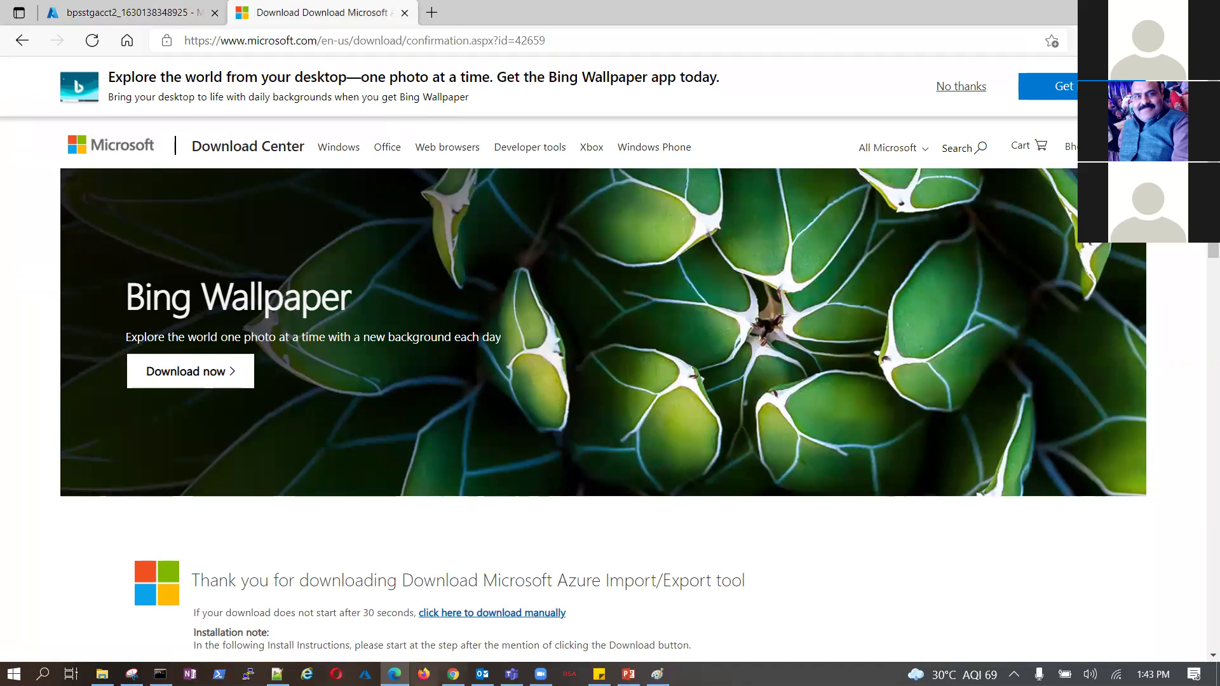
key("alt+Tab")
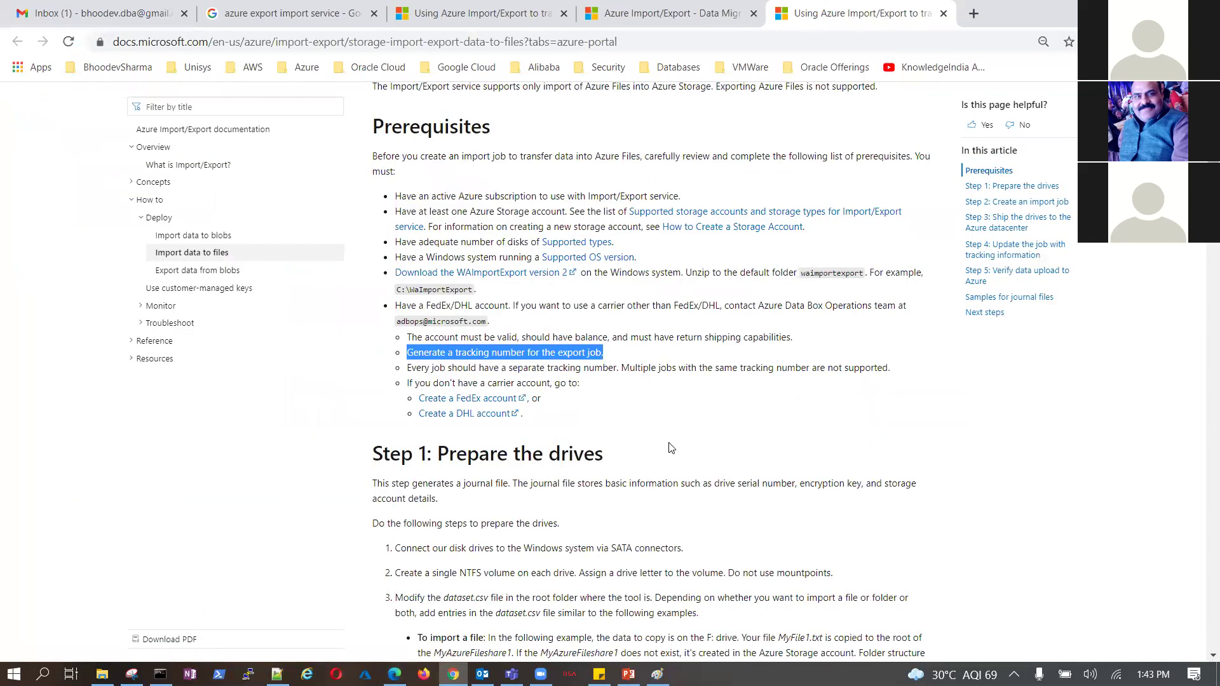
left_click_drag(456, 212, 556, 212)
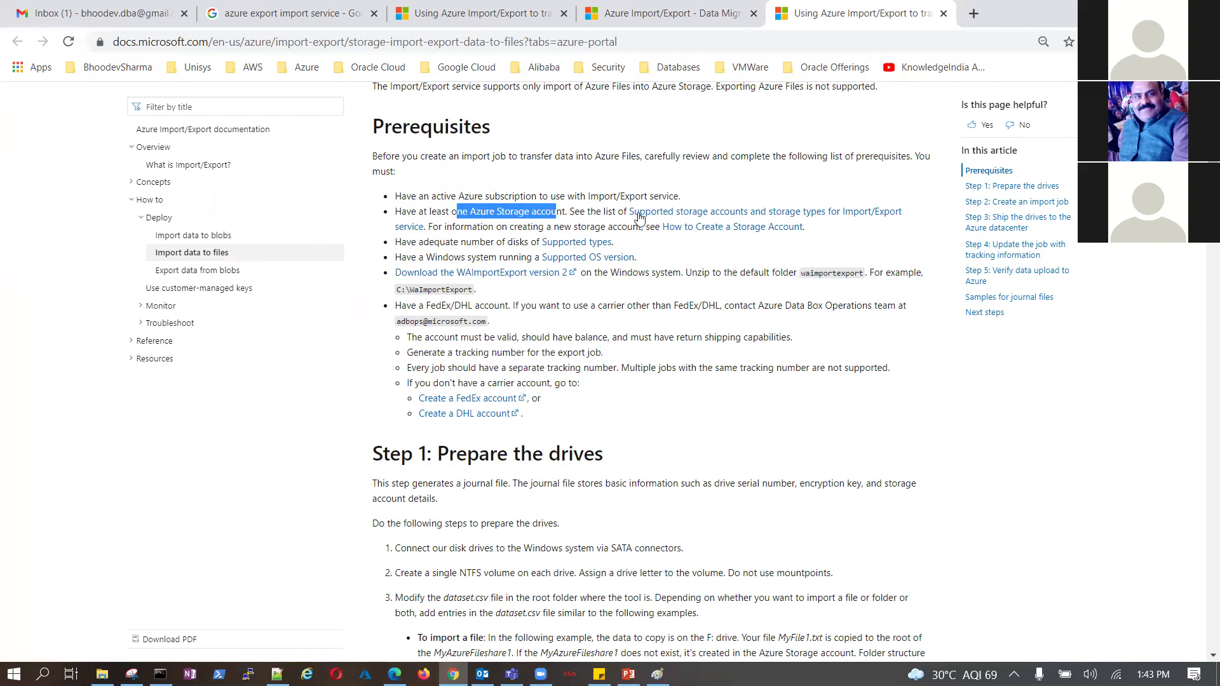
right_click(709, 218)
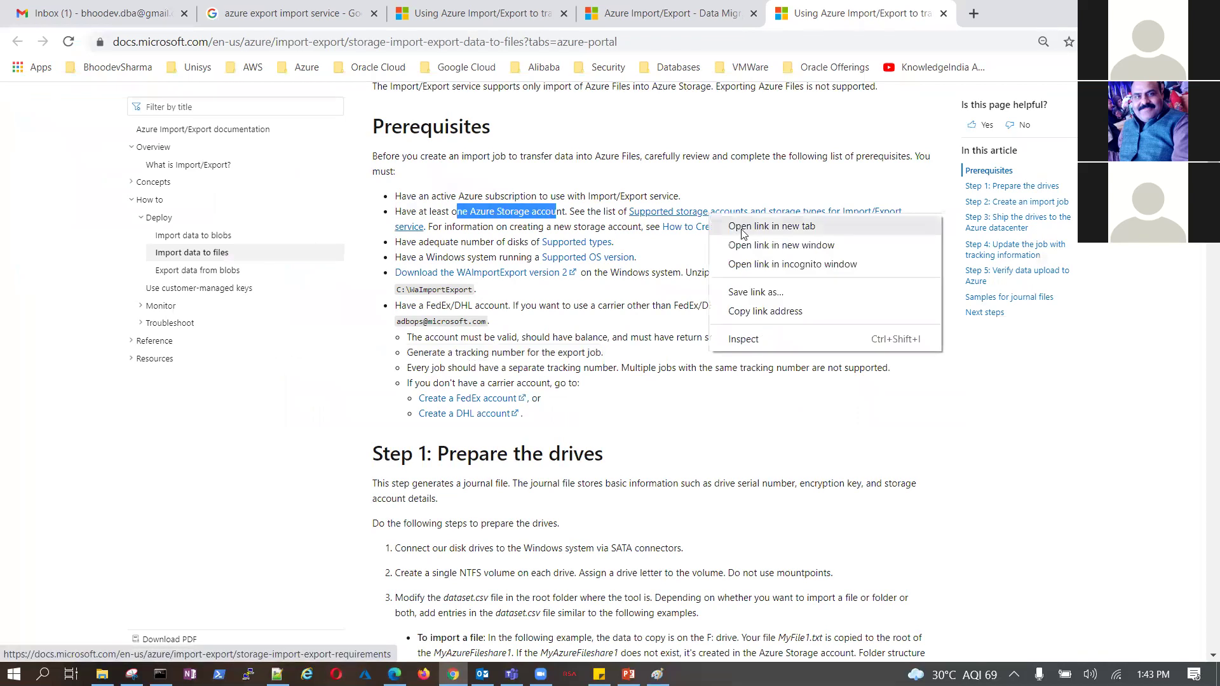
left_click(762, 230)
left_click(909, 24)
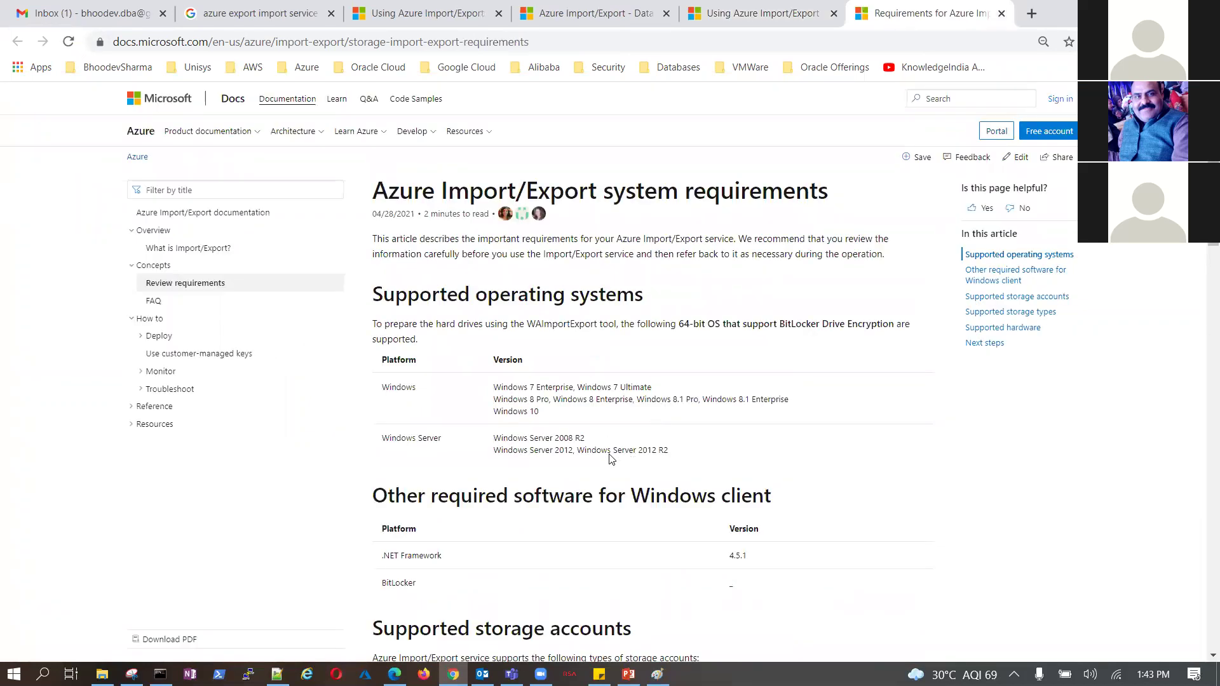
Read the supported operating systems and the supported storage account types in the Azure Import/Export system requirements
scroll(609, 459, "down", 1)
left_click_drag(500, 307, 539, 338)
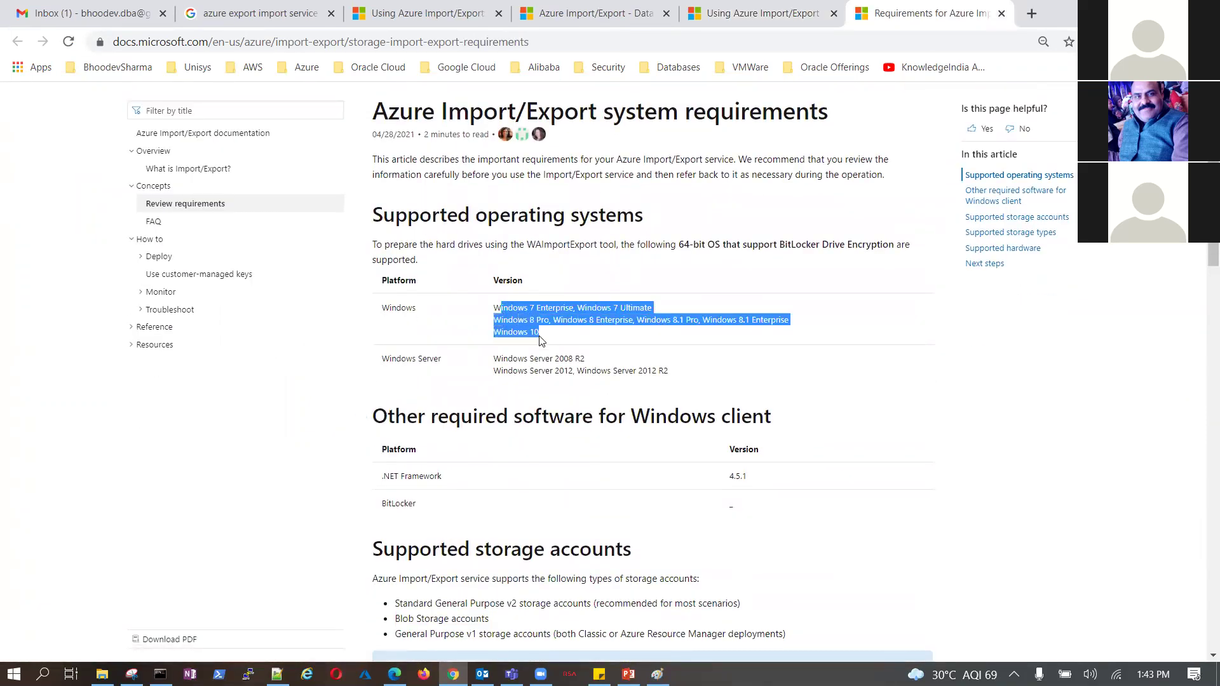
scroll(503, 354, "down", 4)
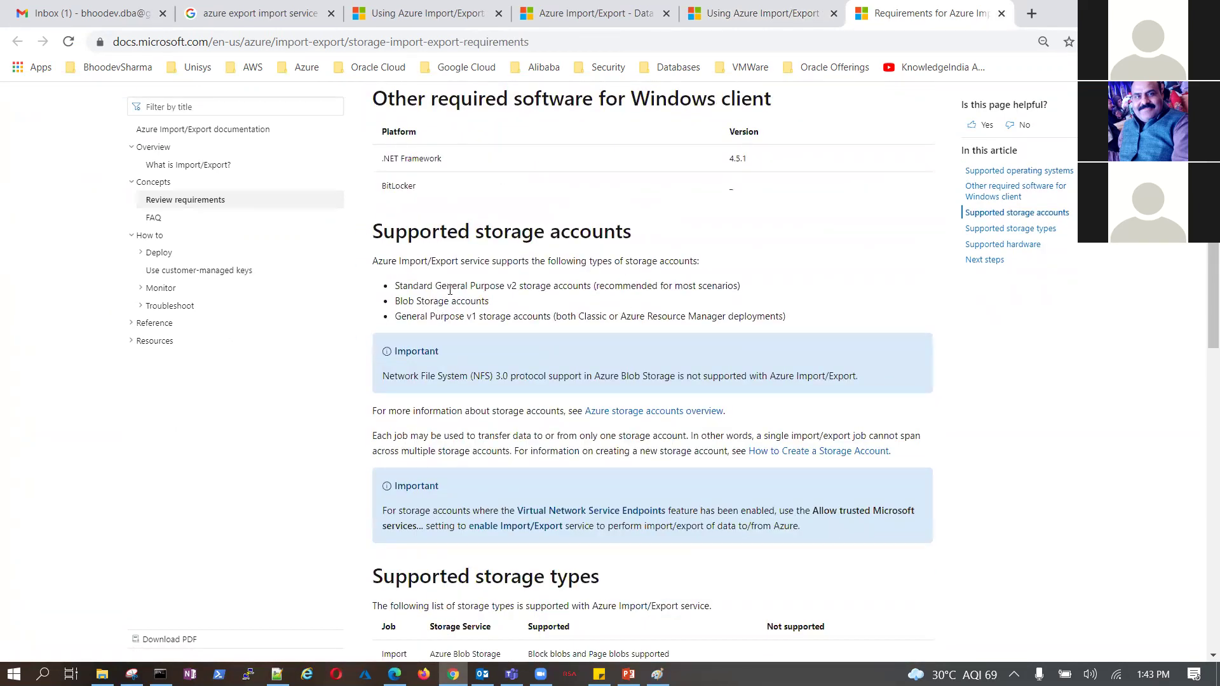
left_click_drag(447, 286, 735, 297)
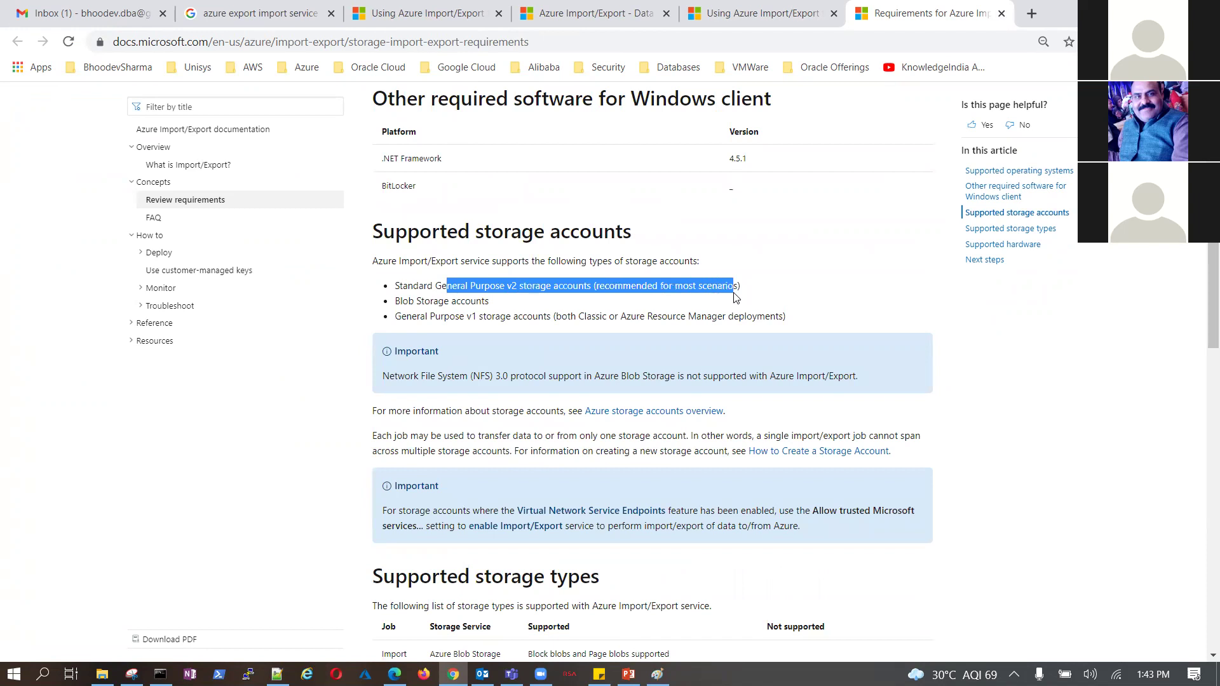
left_click(507, 290)
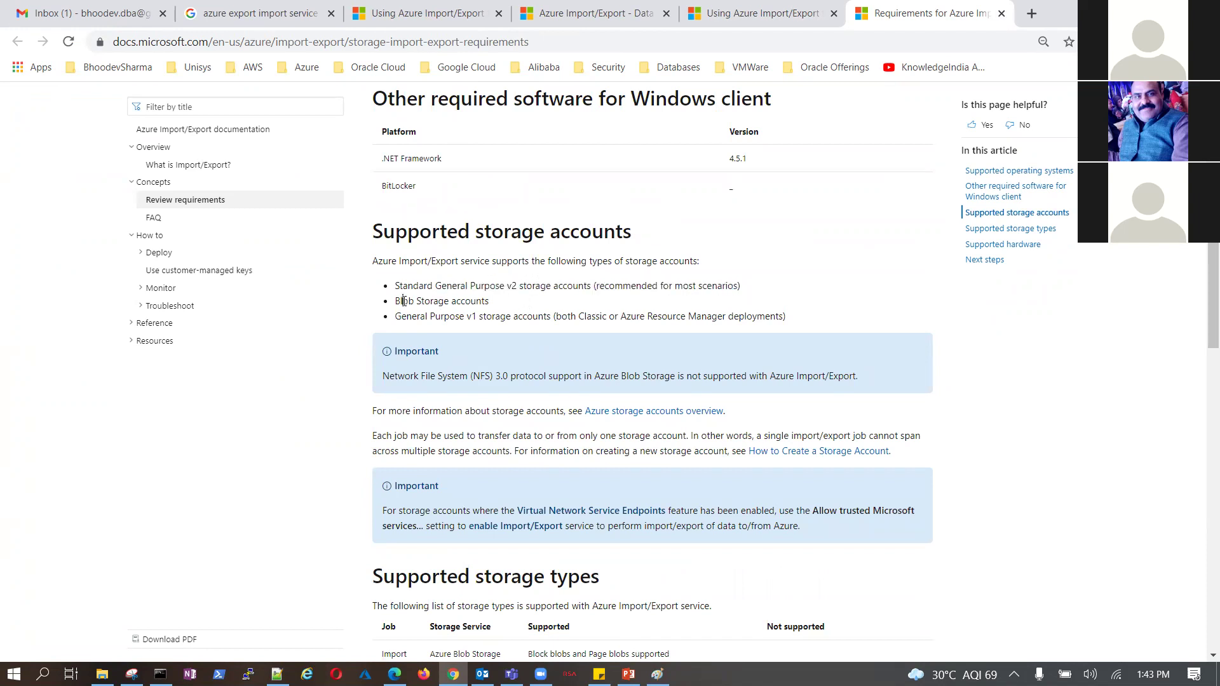
left_click_drag(404, 300, 474, 301)
left_click_drag(397, 318, 711, 318)
left_click_drag(394, 301, 486, 301)
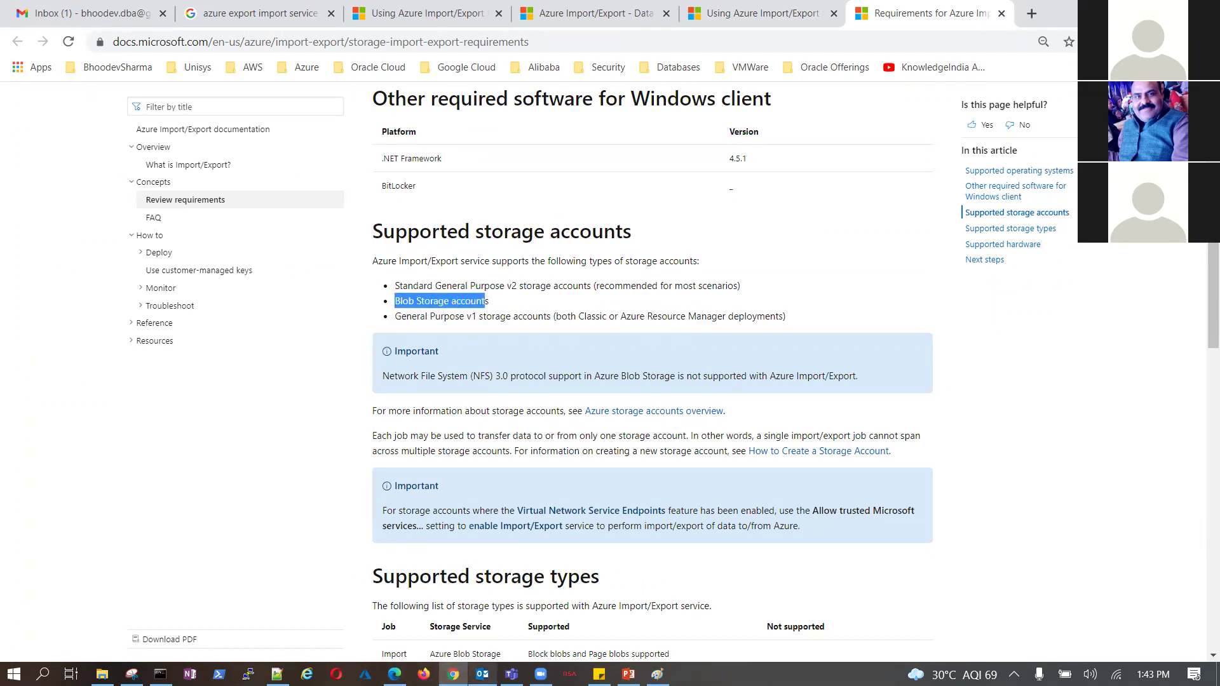
mouse_move(482, 674)
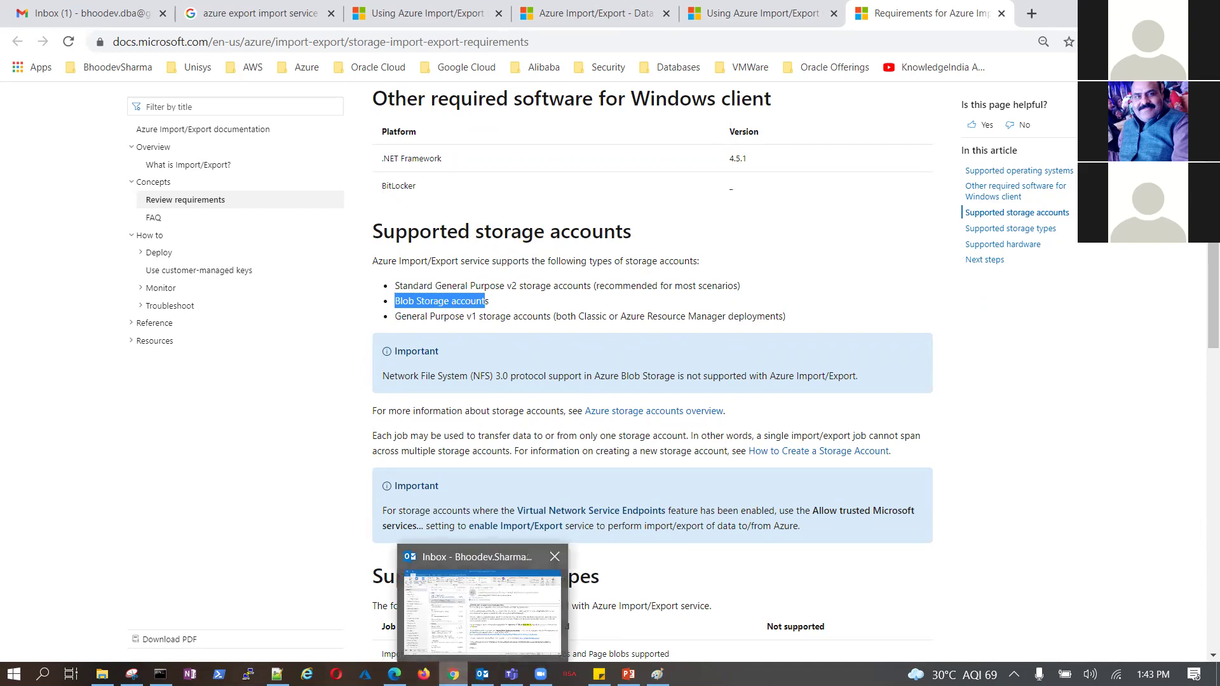
Switch to Edge, open the newly deployed storage account bpsstgacct2 and duplicate its browser tab, staying on the original
left_click(394, 674)
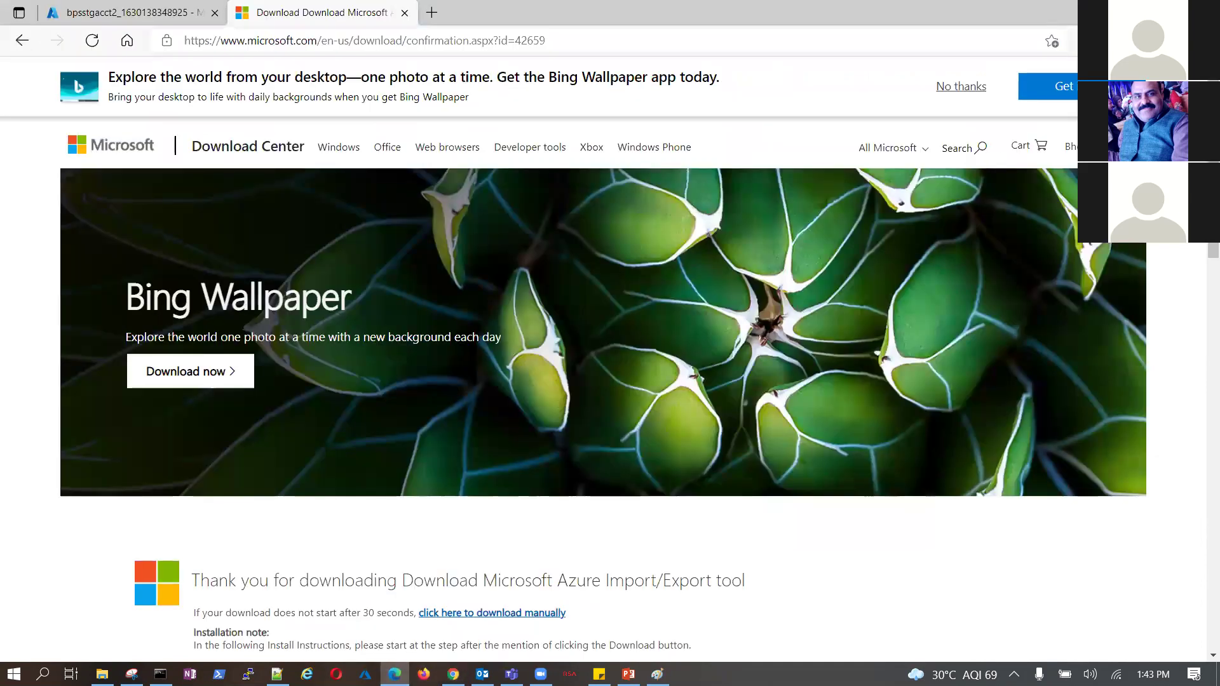
left_click(134, 19)
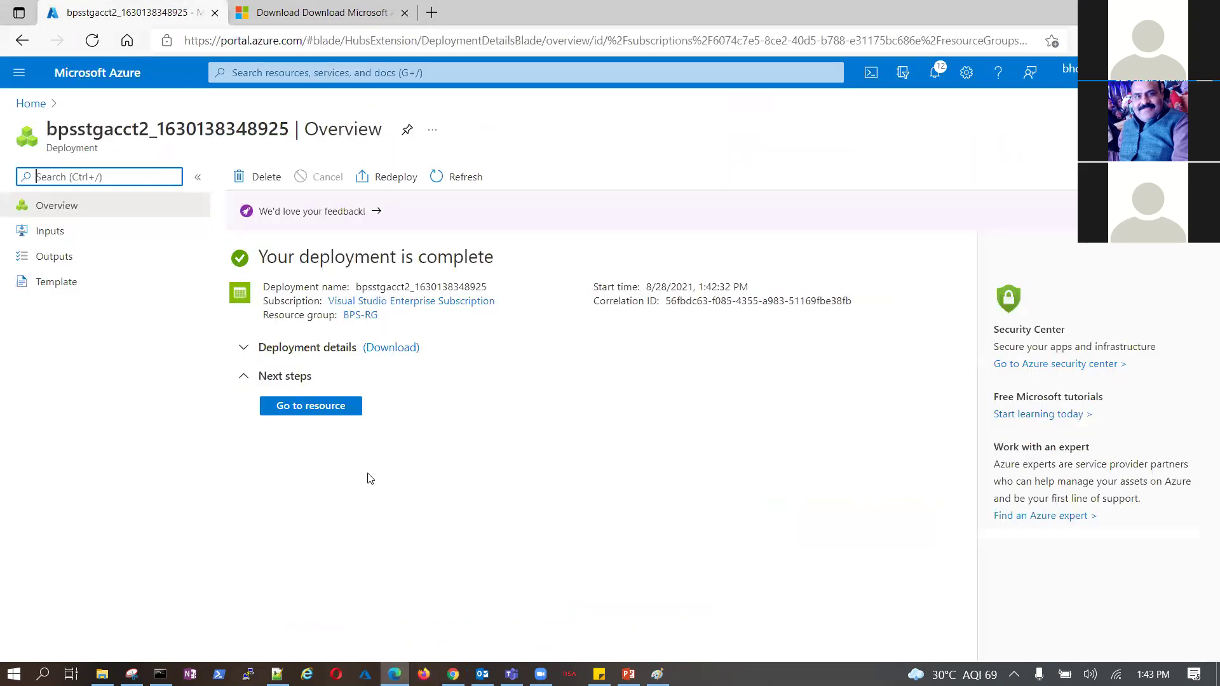
left_click(323, 408)
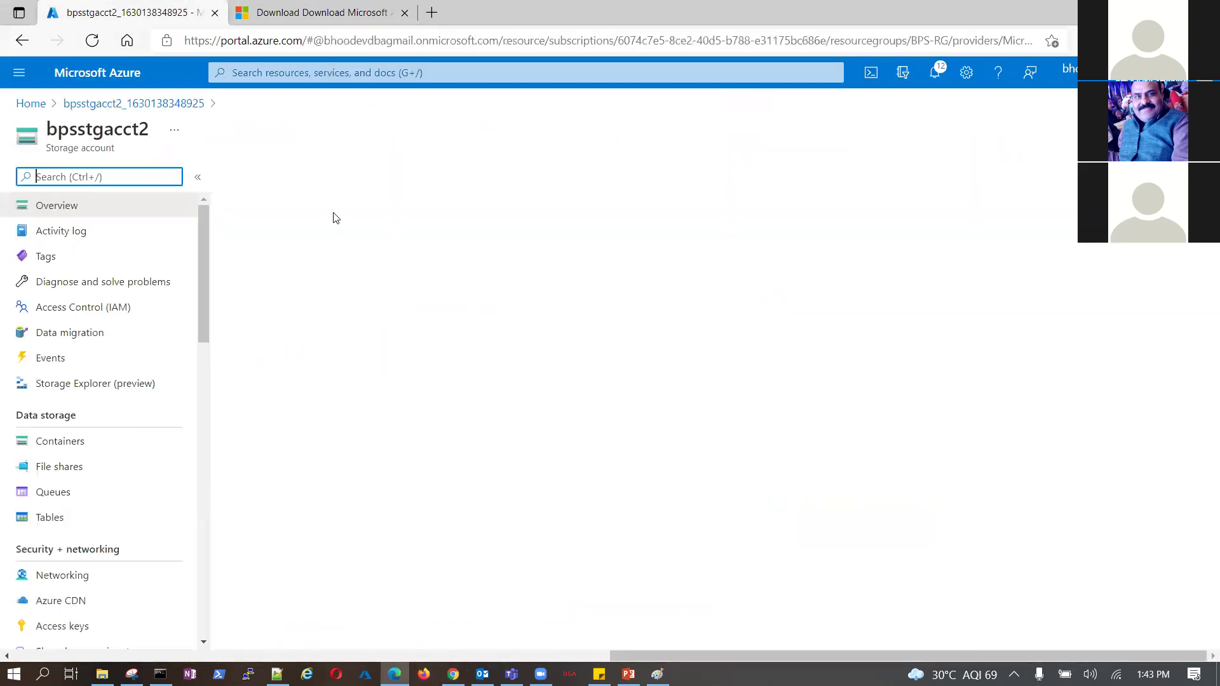
right_click(163, 17)
left_click(229, 86)
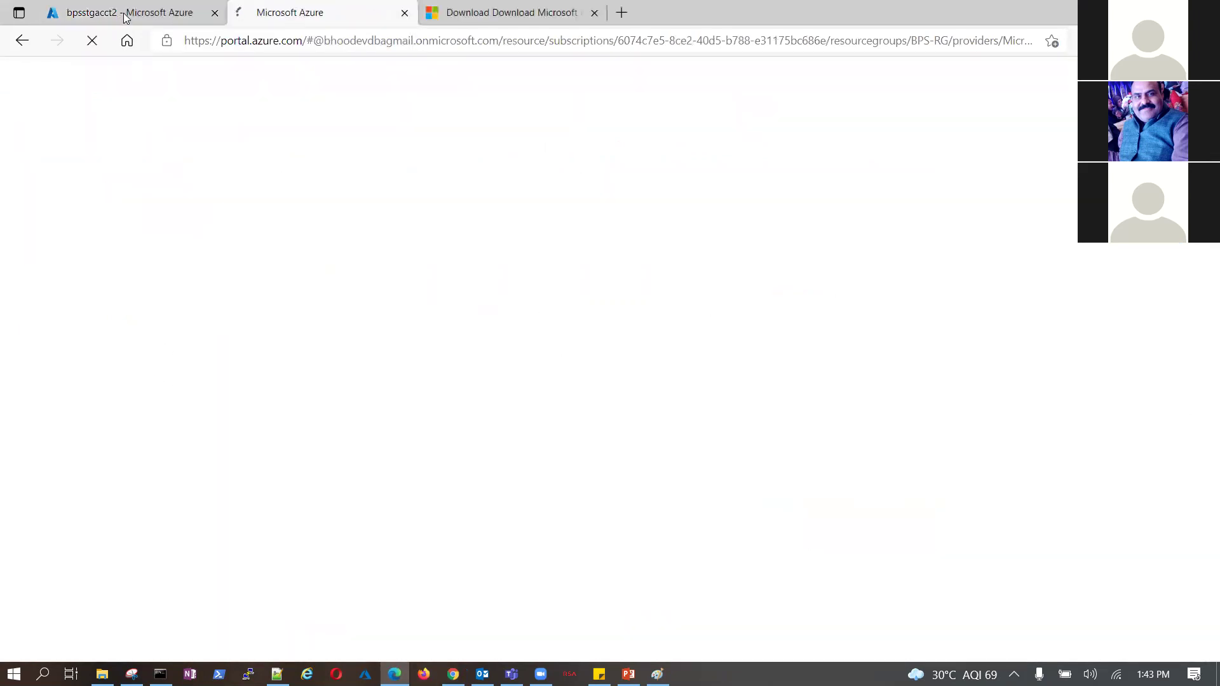
left_click(127, 15)
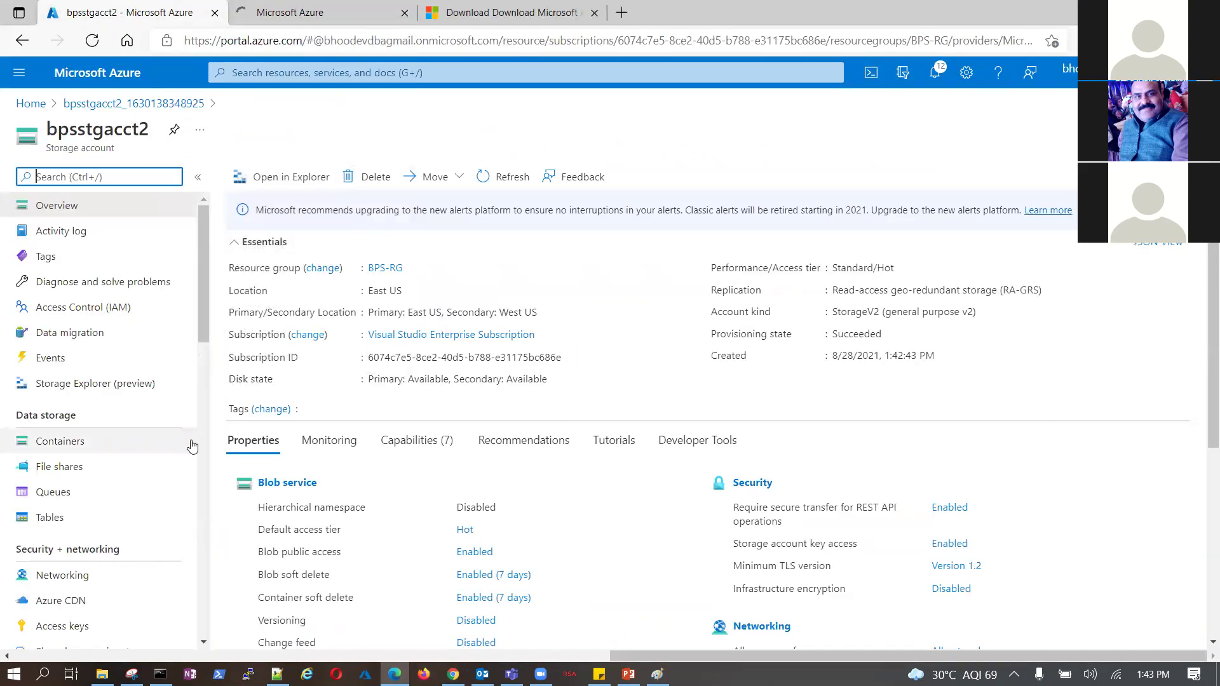
Create a container named blob in bpsstgacct2 with the public access level Blob (anonymous read access for blobs only)
left_click(75, 443)
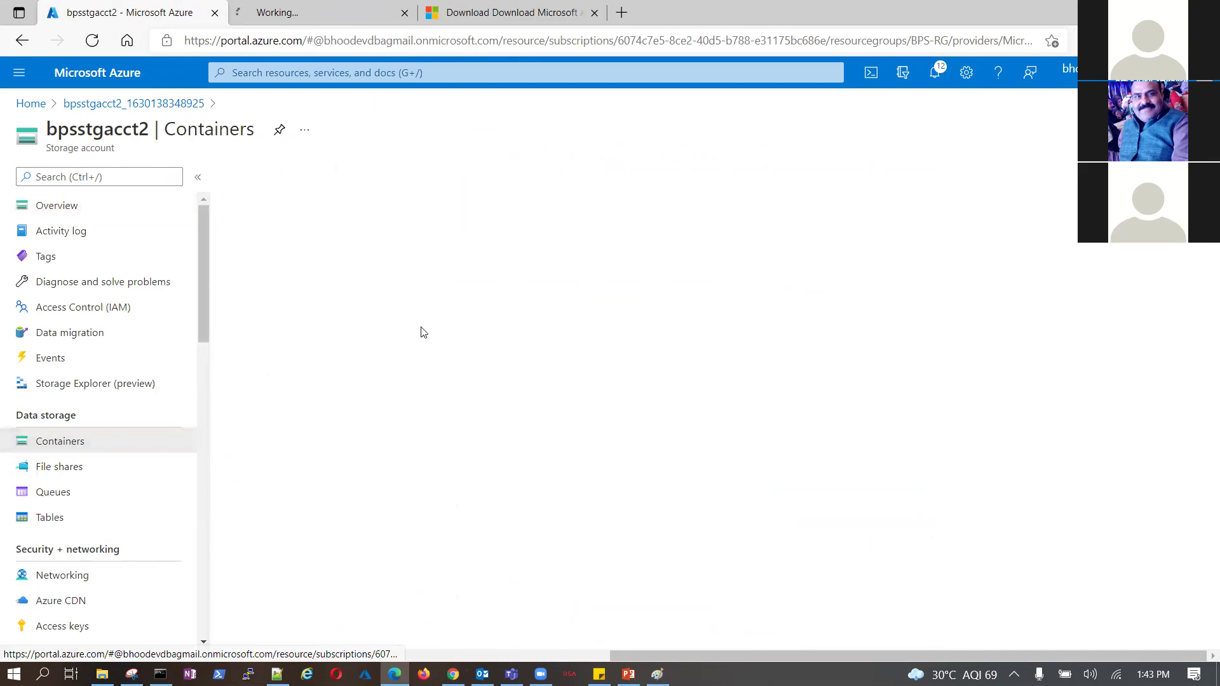
left_click(272, 179)
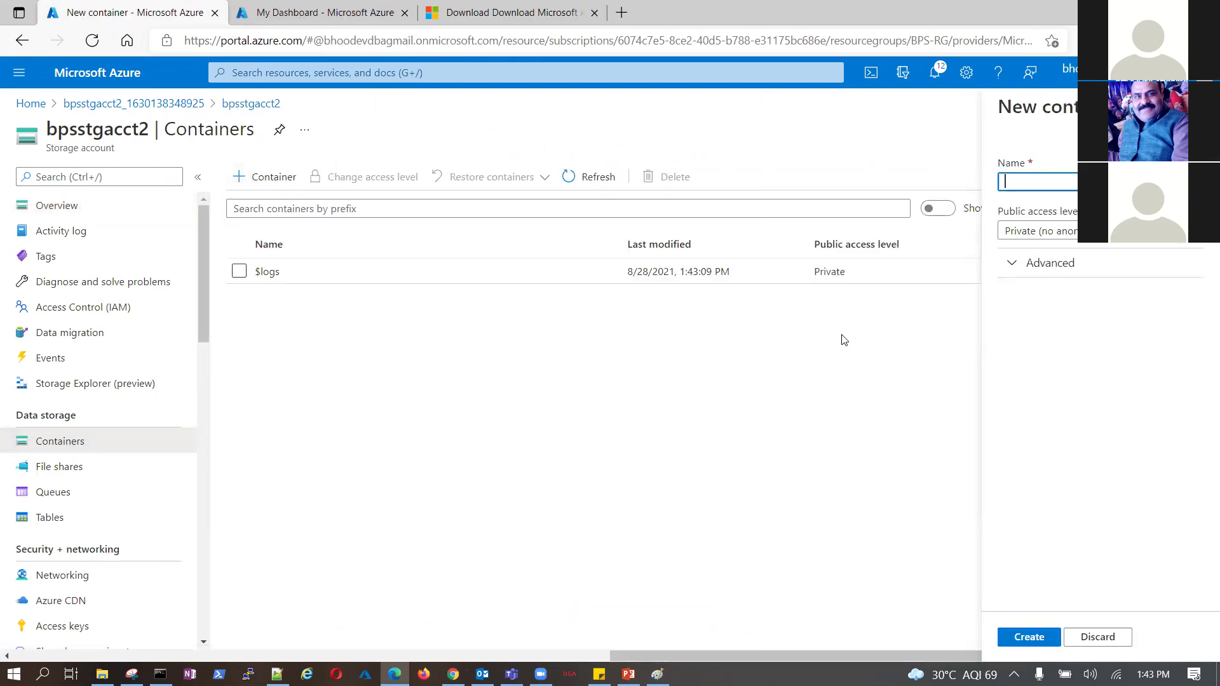
type("bl")
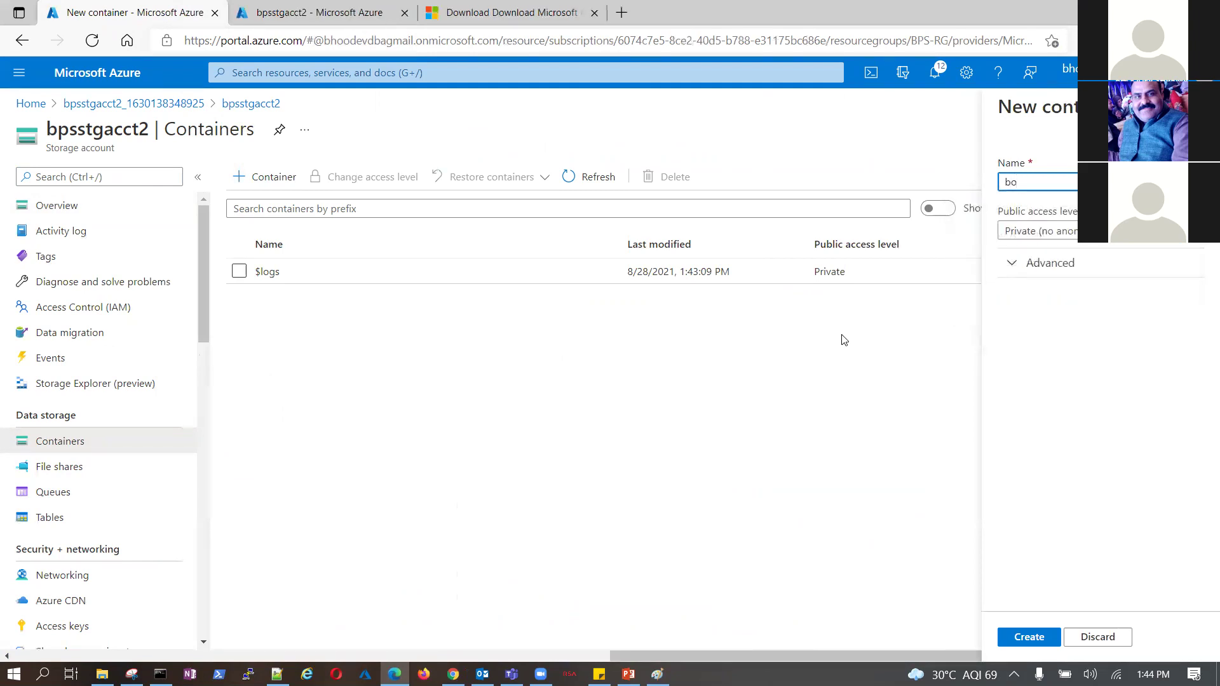
type("ob")
left_click(1185, 231)
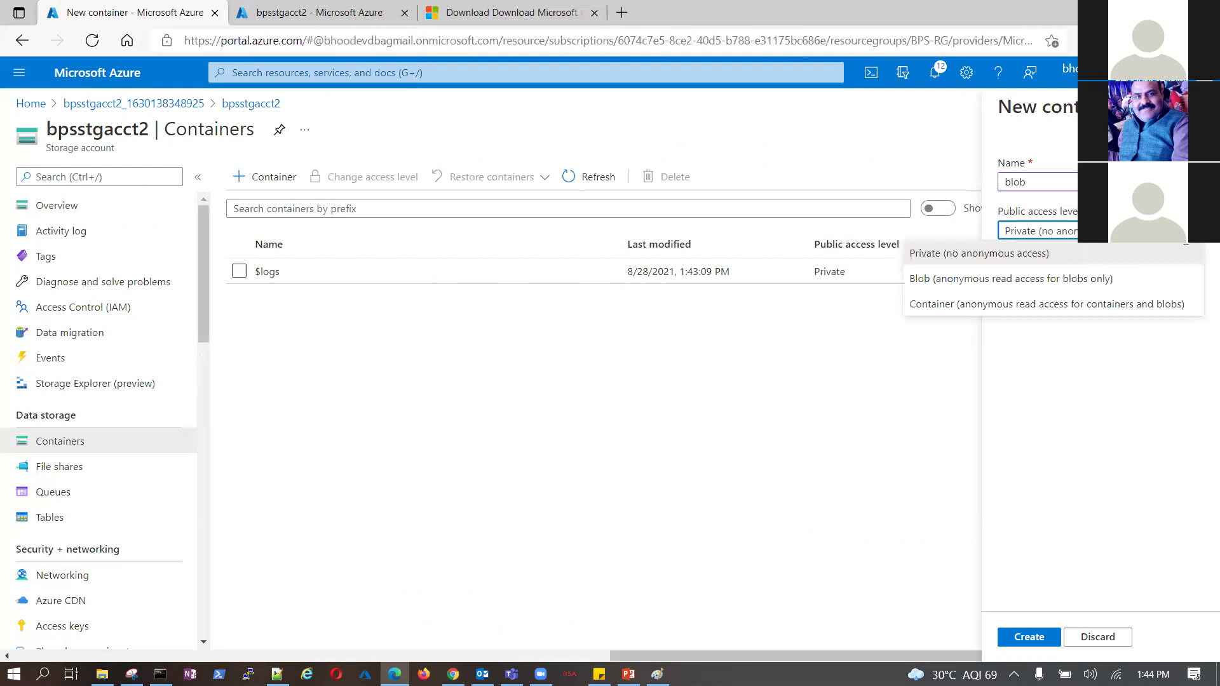
left_click(972, 279)
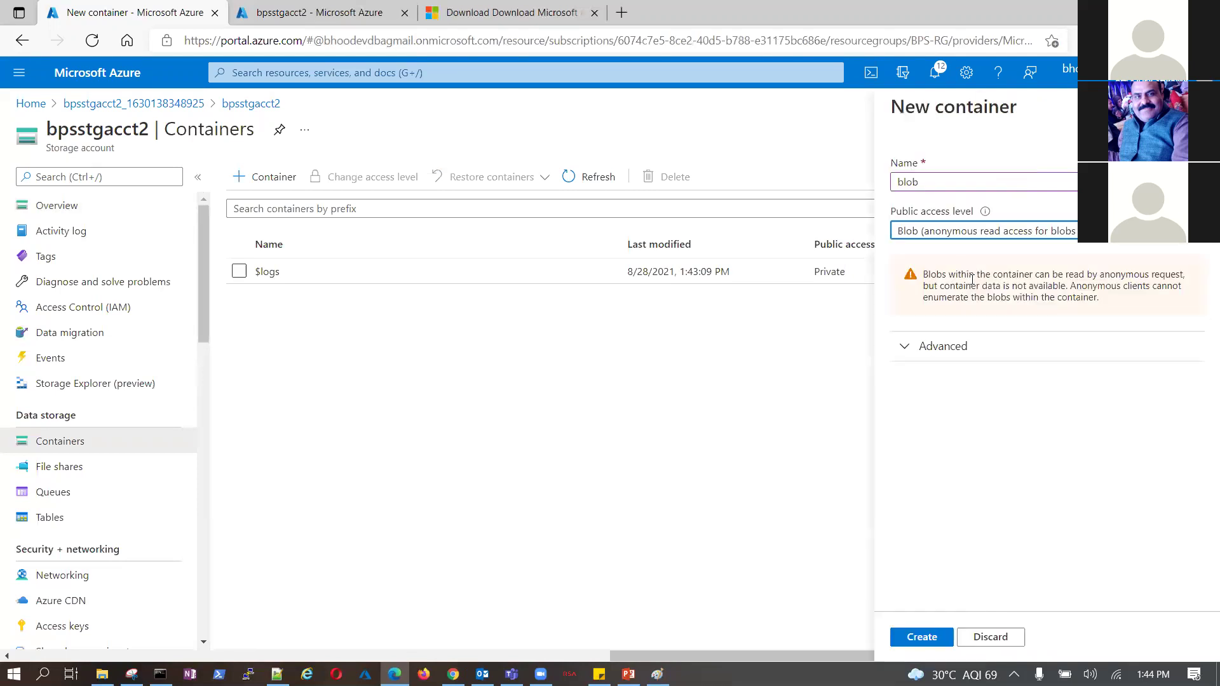
left_click(923, 636)
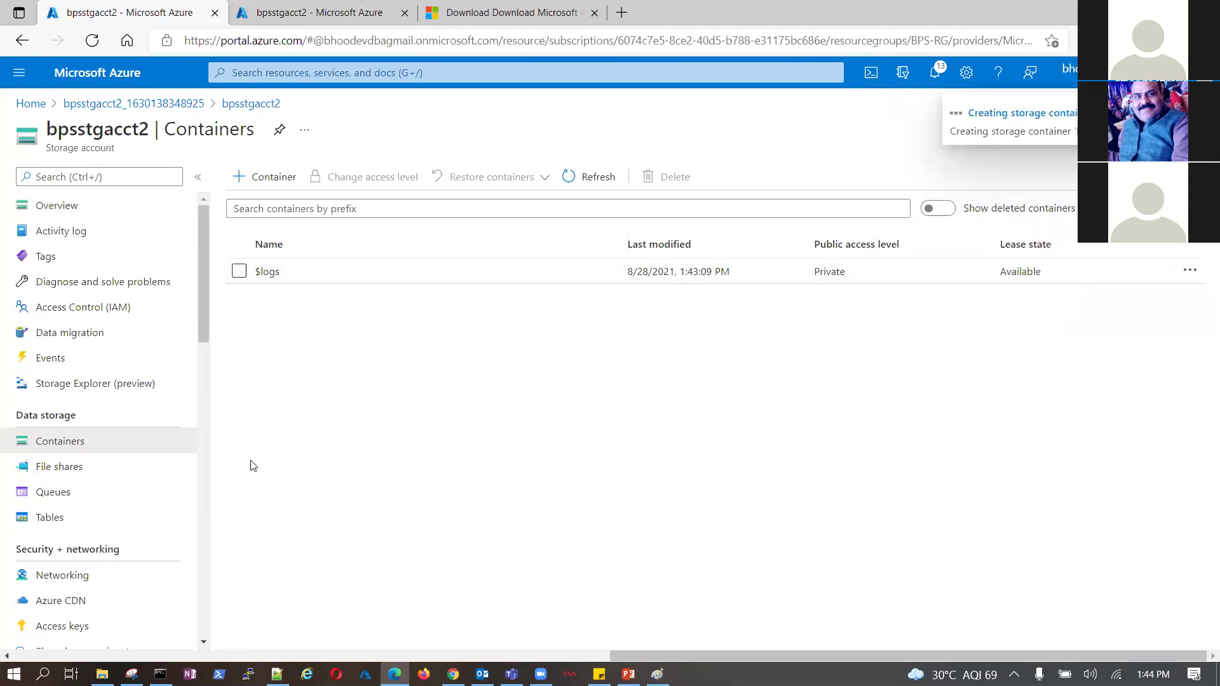
Create a file share named bpsfs in bpsstgacct2 with the Hot tier
left_click(74, 474)
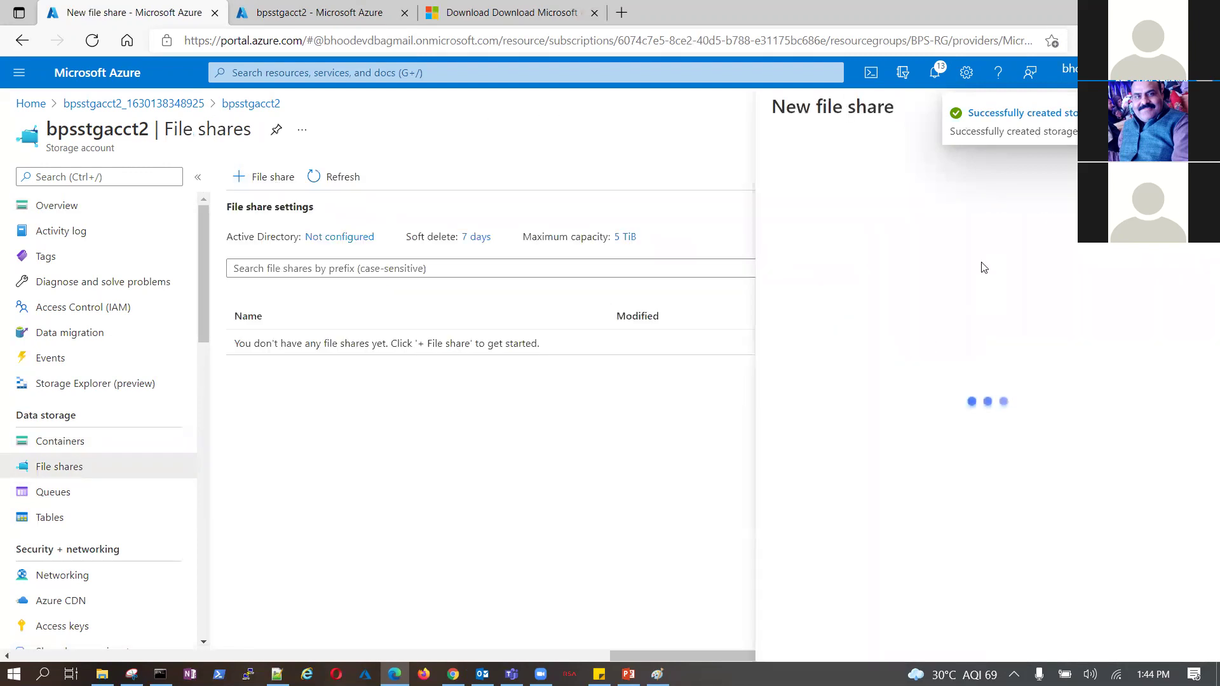
type("fs")
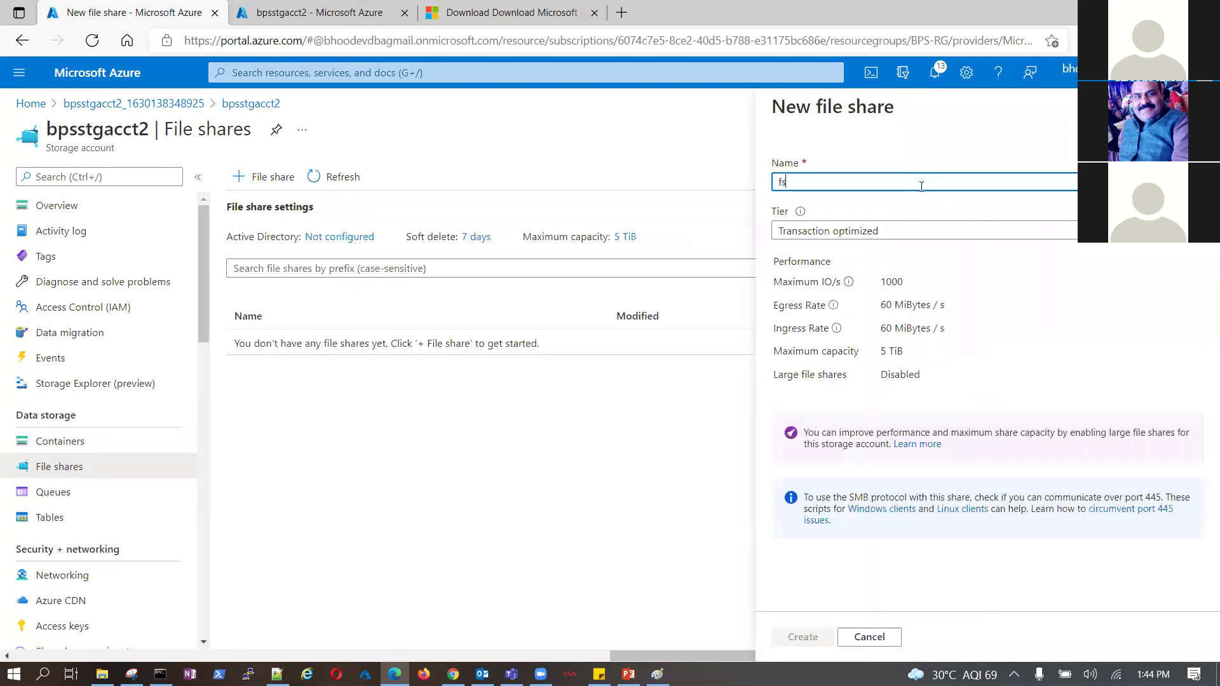
key("BackSpace")
type("bpst")
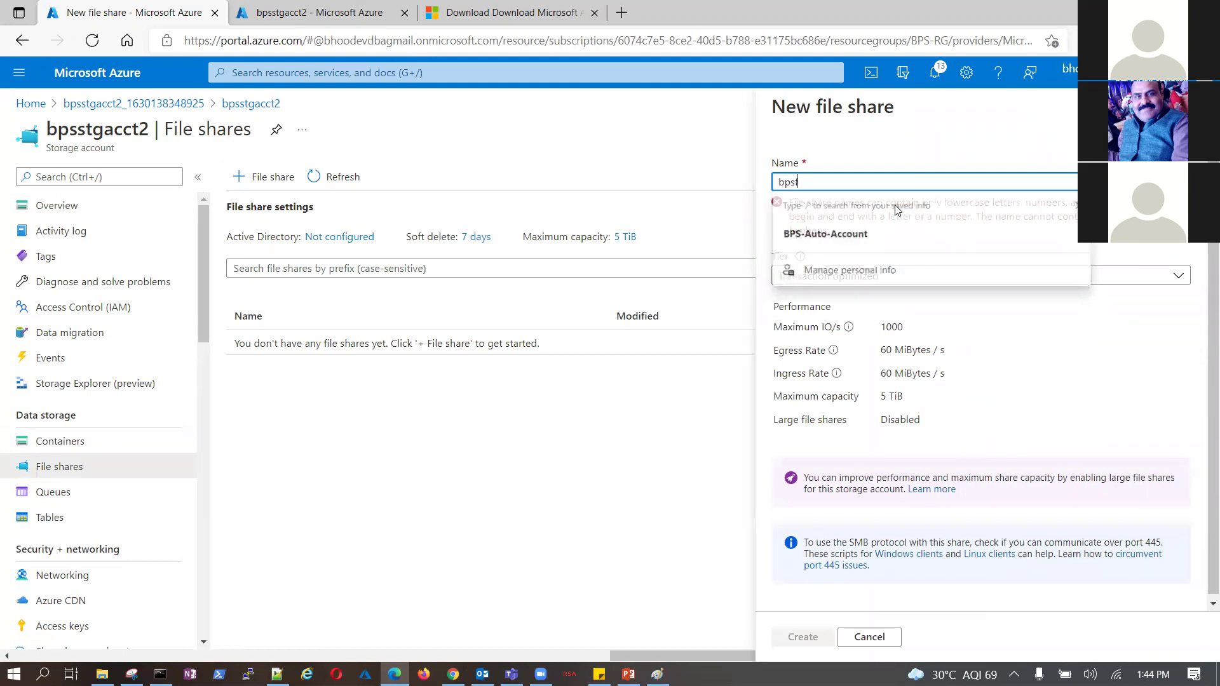
key("BackSpace")
type("fs")
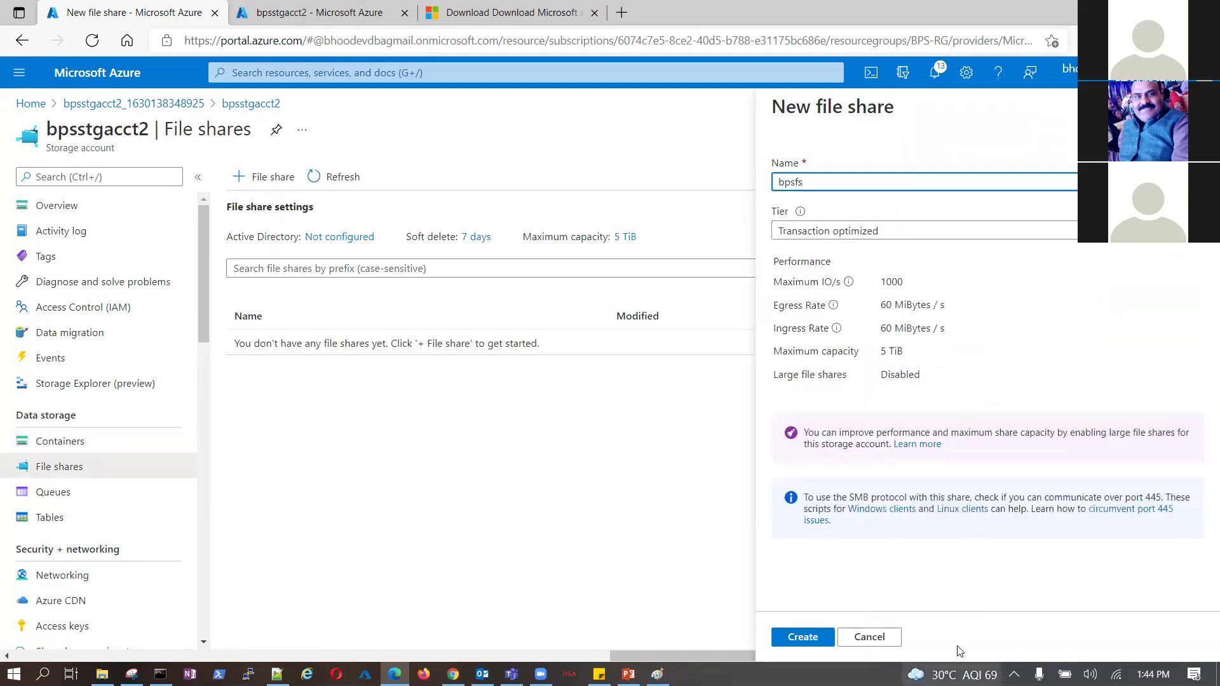
left_click(1182, 231)
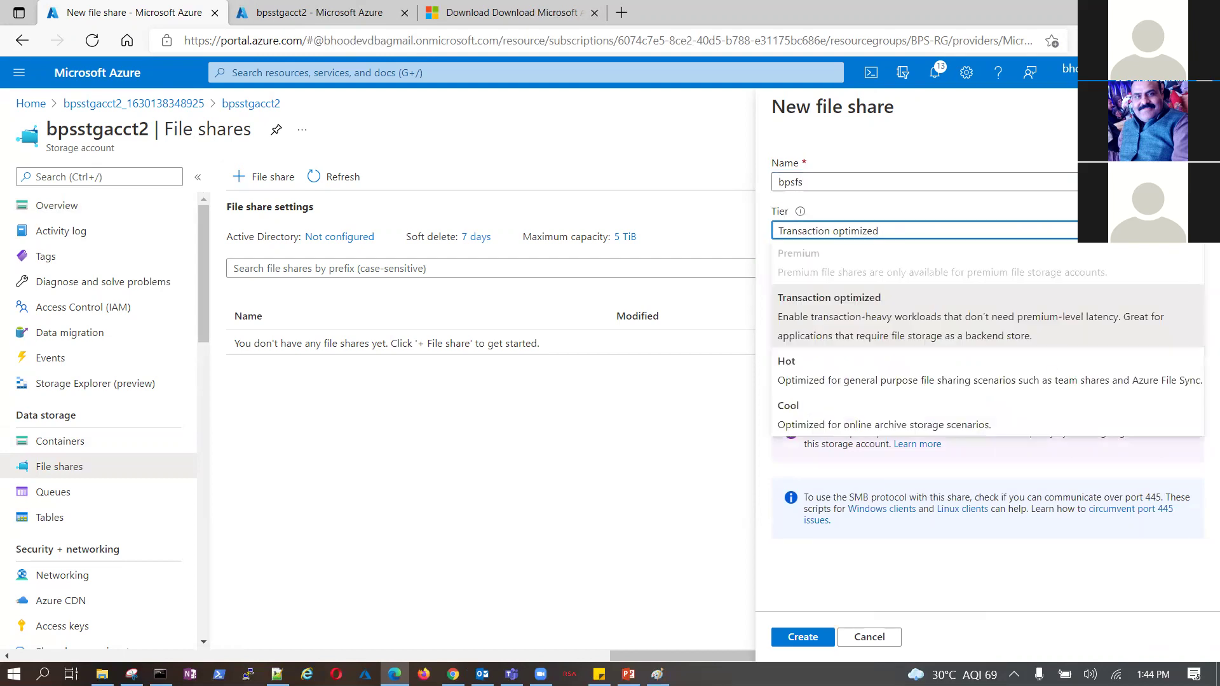
left_click(790, 376)
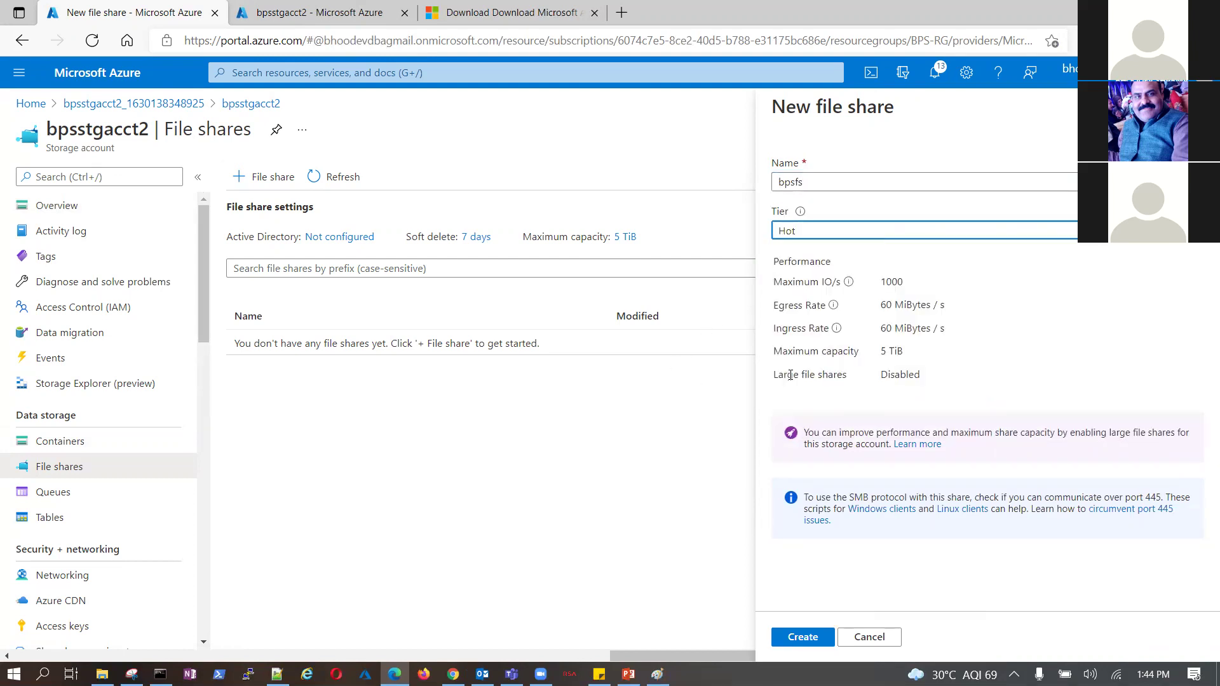
left_click(804, 638)
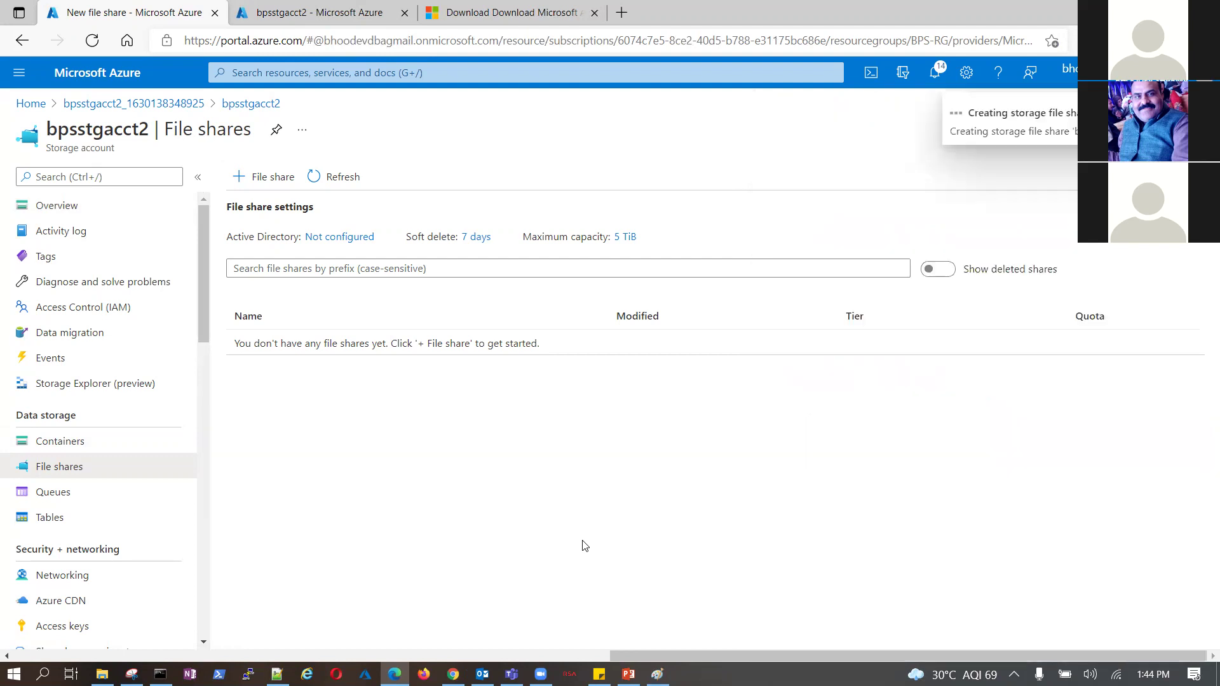
In the duplicated portal tab, search for export, start a new import/export job and choose the BPS-RG resource group
left_click(340, 13)
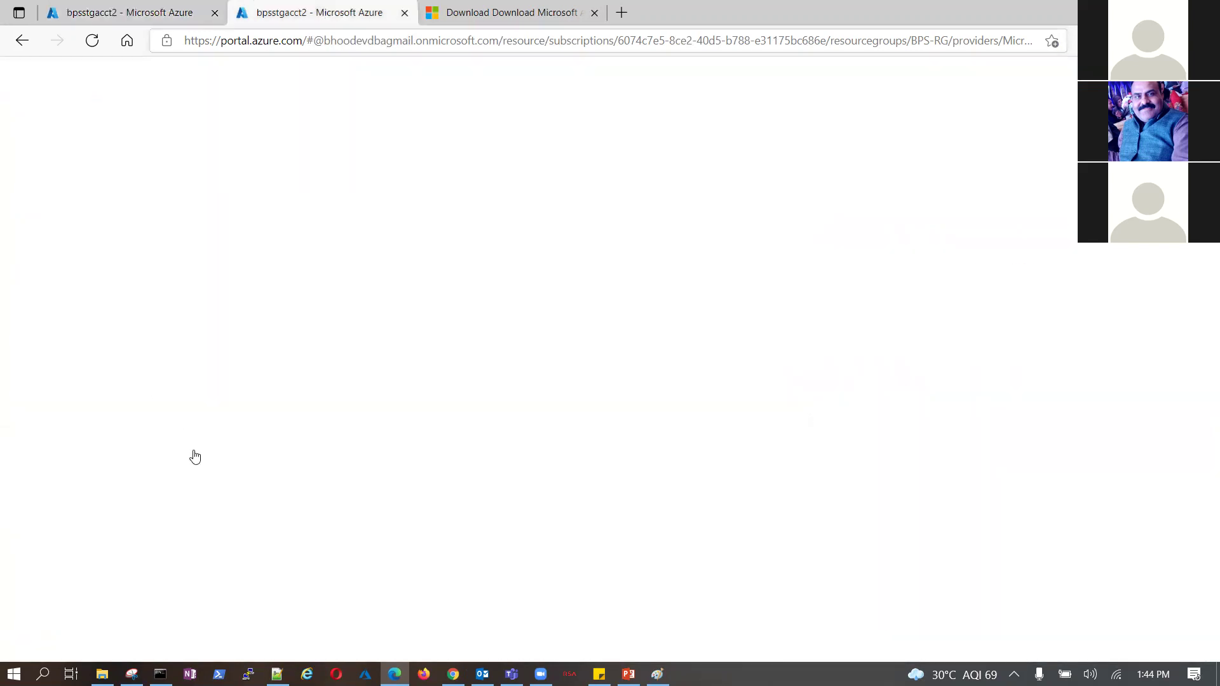
left_click(401, 74)
type("export")
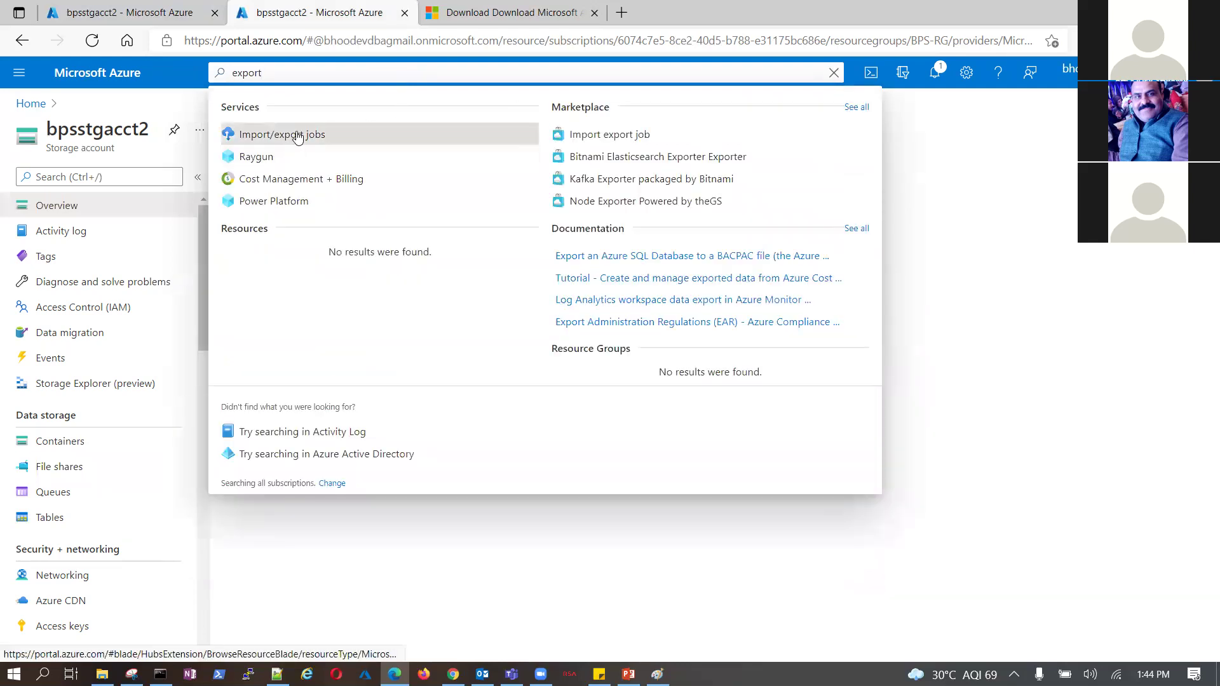
left_click(299, 135)
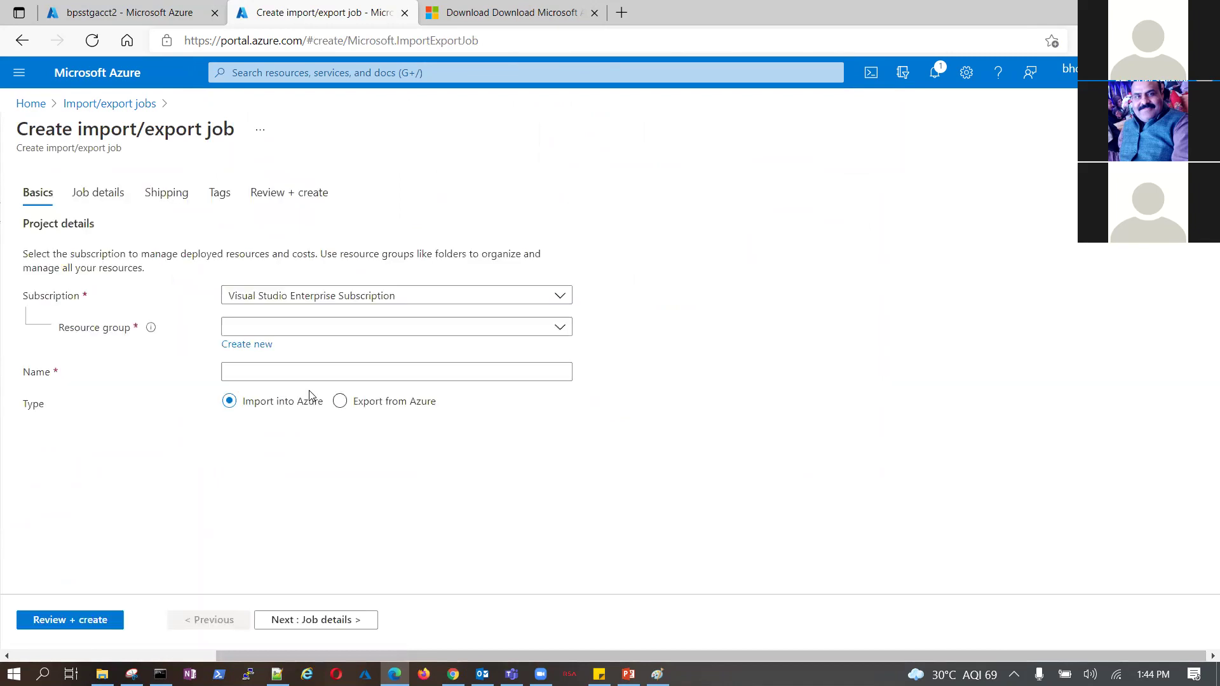
left_click(565, 328)
left_click(241, 381)
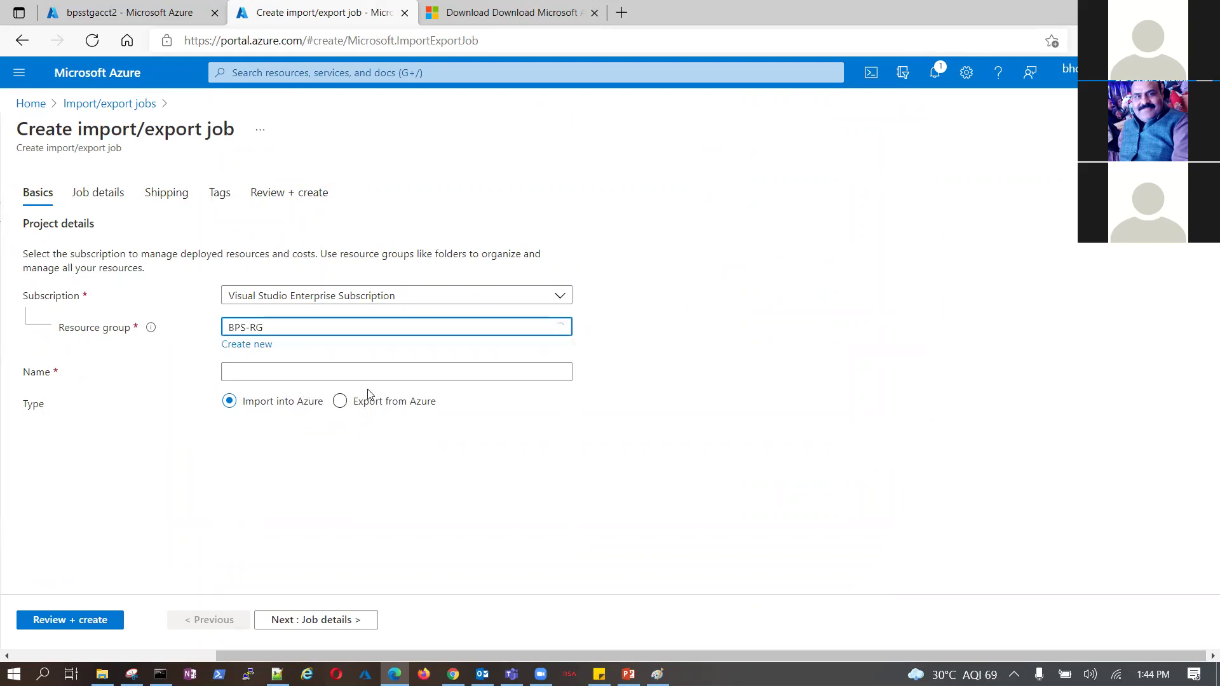
In the job details, set the destination Azure region to East US and the storage account to bpsstgacct2
left_click(331, 619)
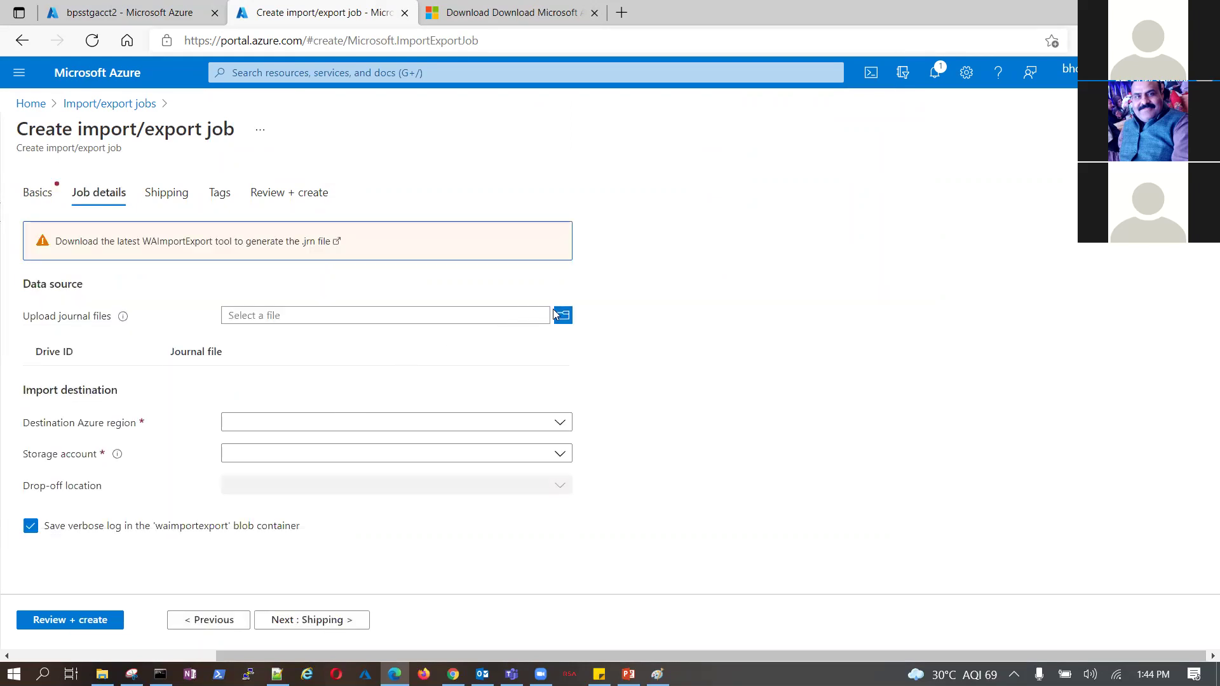
left_click(564, 427)
type("es")
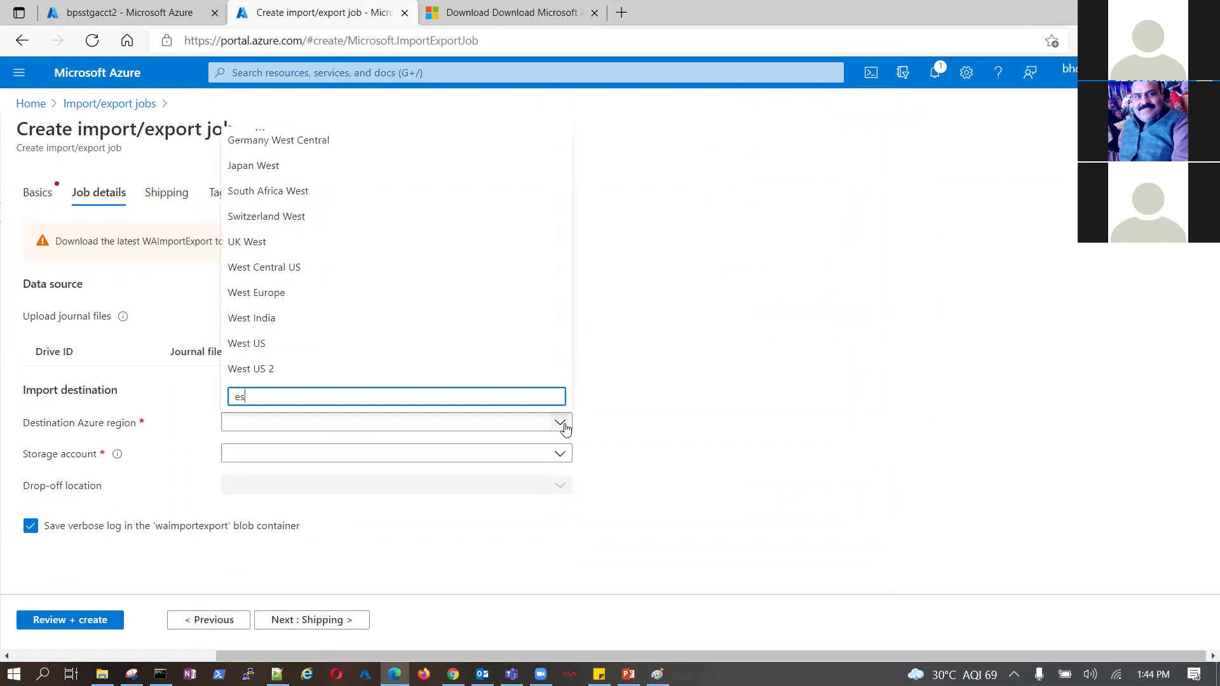
key("BackSpace")
type("ast")
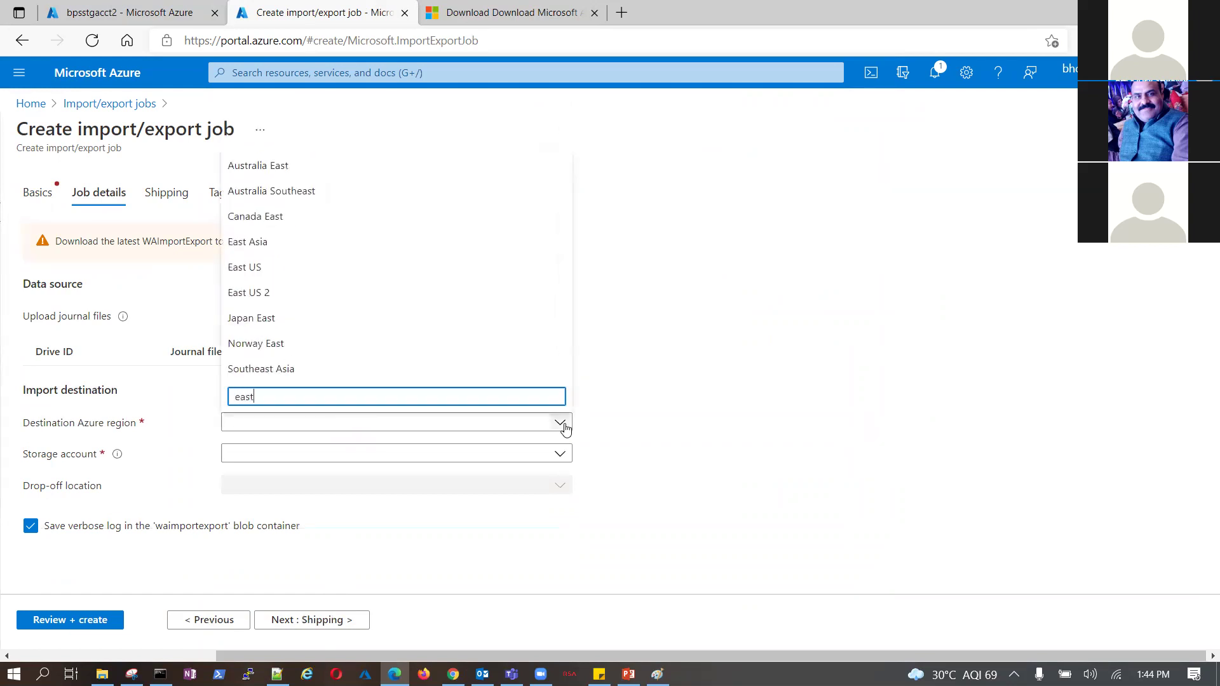
left_click(270, 272)
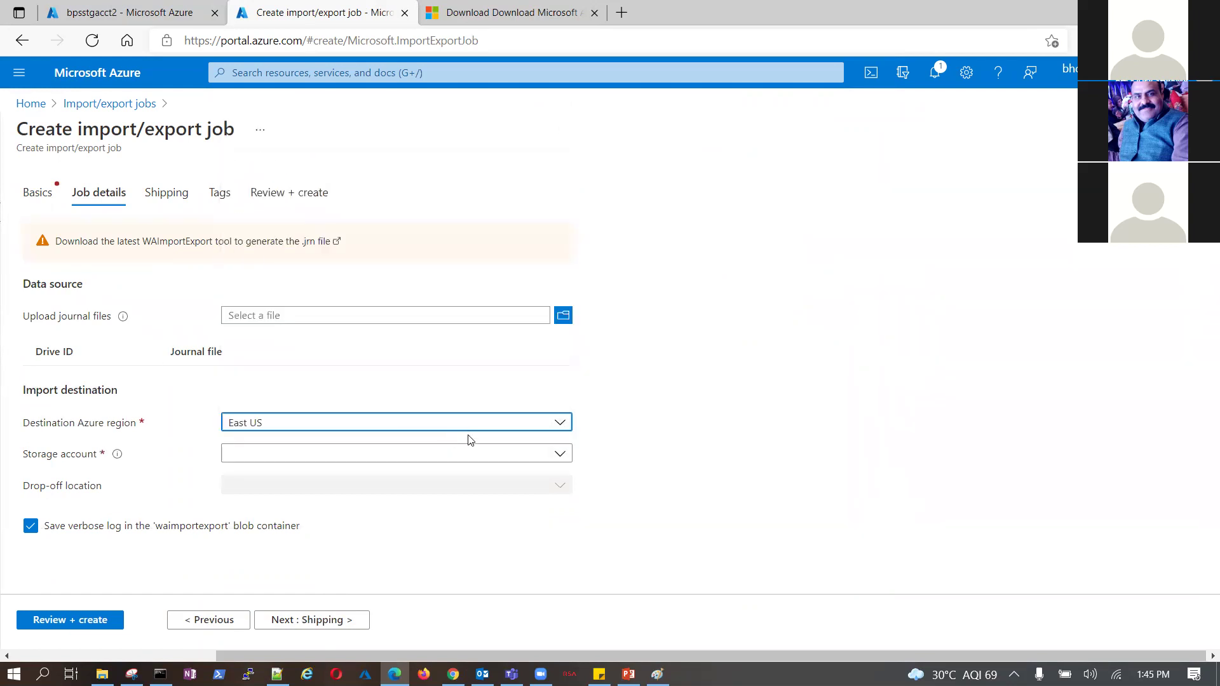
left_click(558, 455)
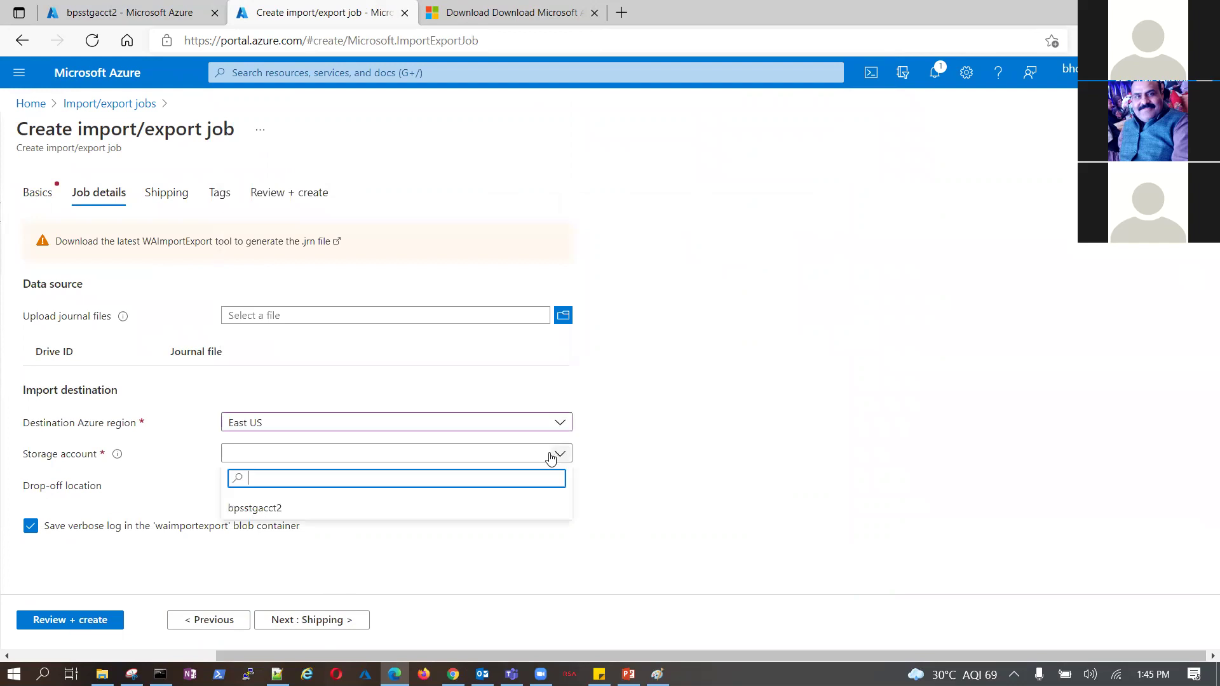
left_click(247, 508)
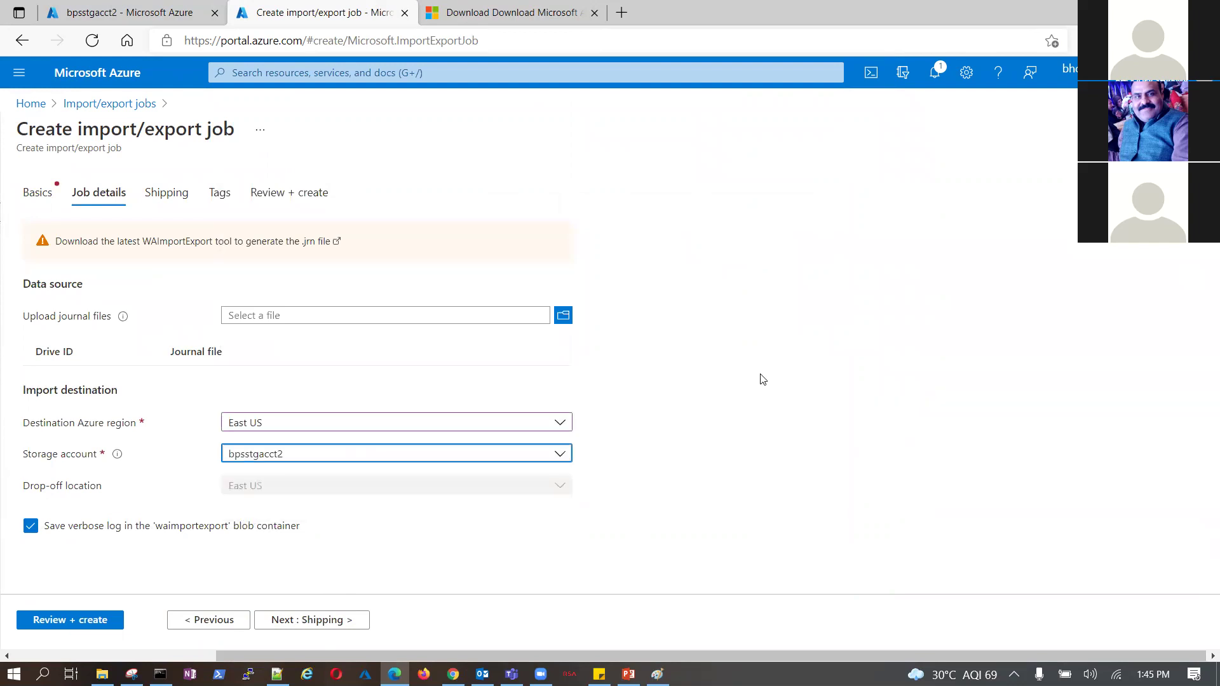
Switch to Chrome and read the supported storage types and supported disks in the Azure Import/Export requirements
left_click(523, 13)
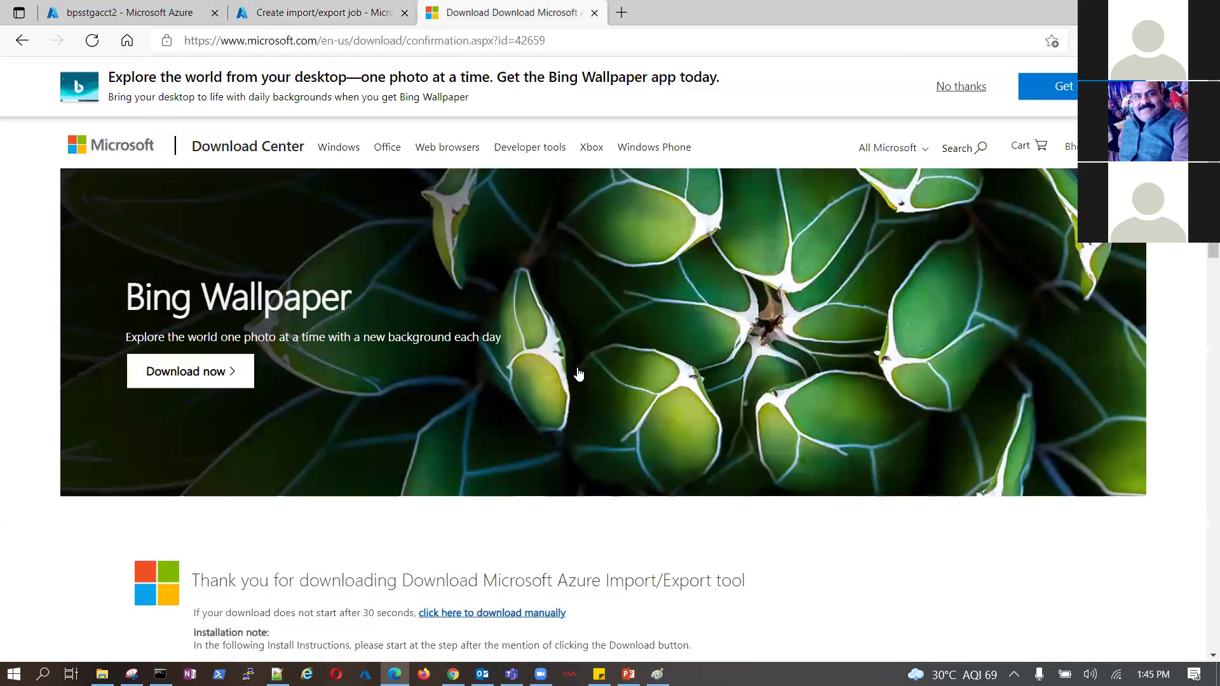
left_click(452, 674)
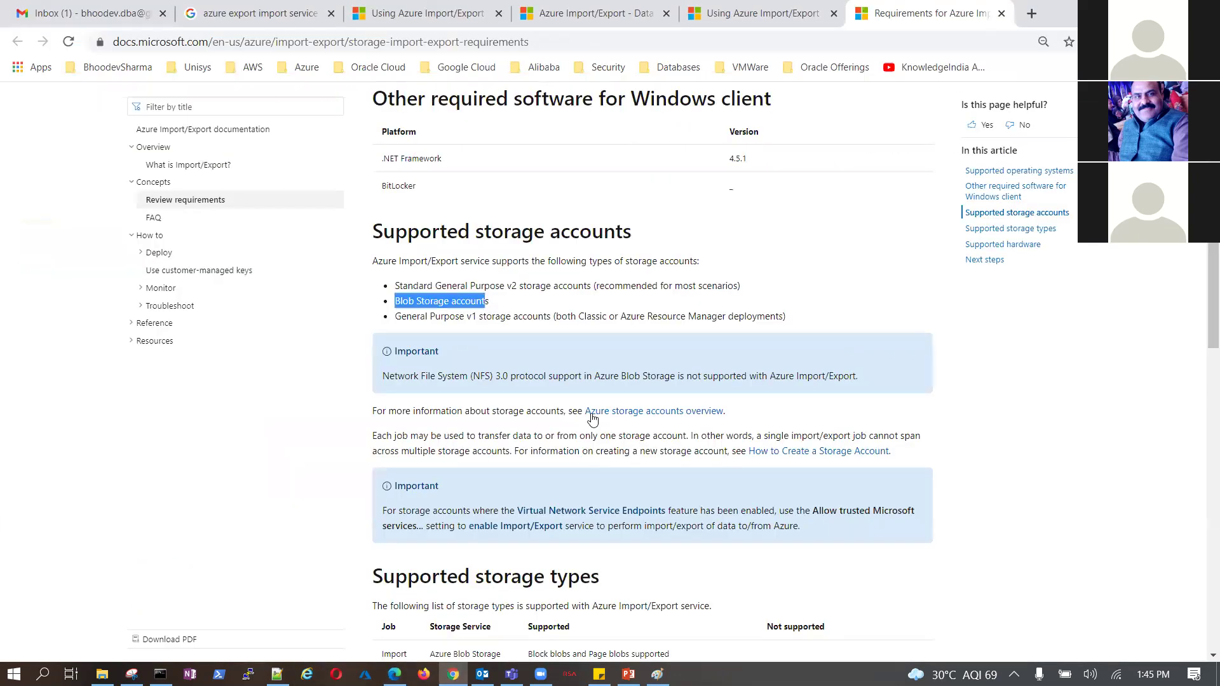
scroll(592, 413, "up", 1)
scroll(592, 413, "up", 3)
scroll(599, 407, "down", 5)
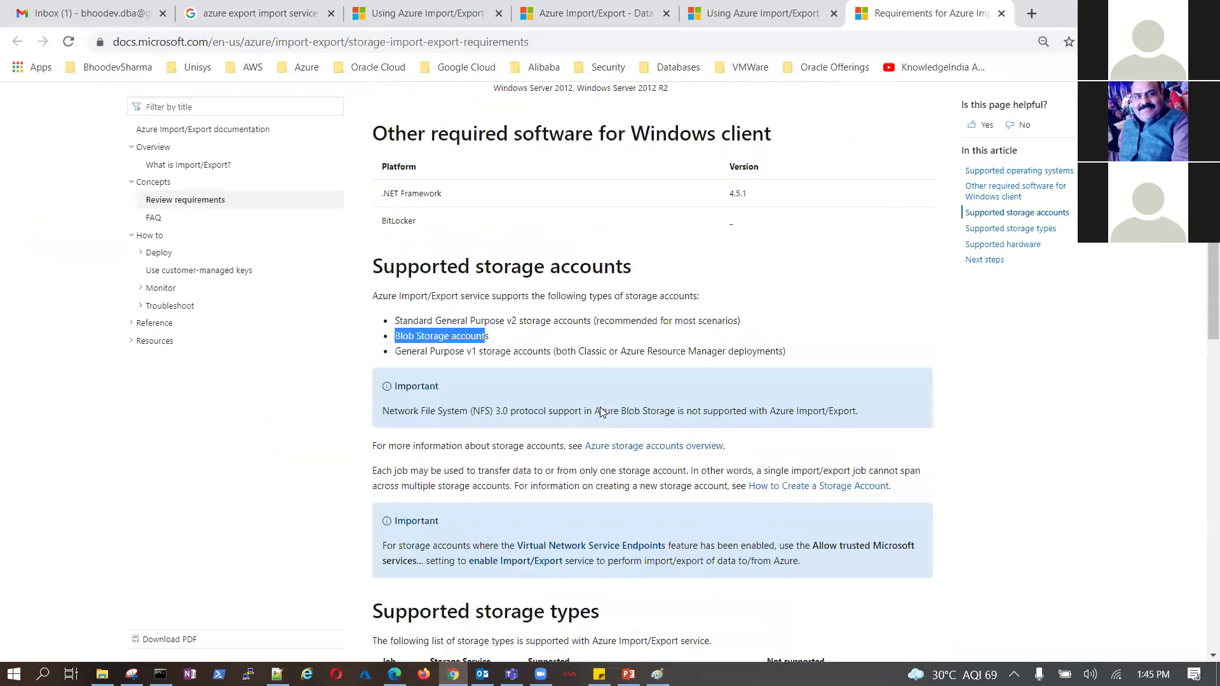
scroll(599, 407, "down", 3)
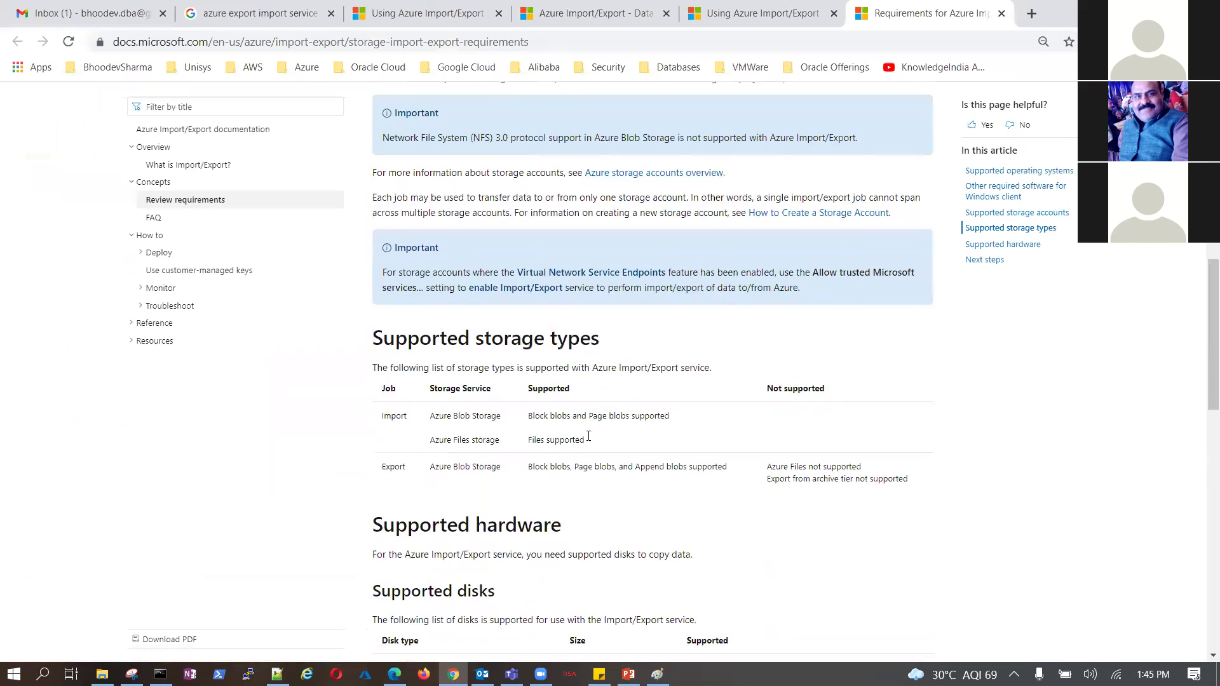
left_click_drag(440, 338, 596, 340)
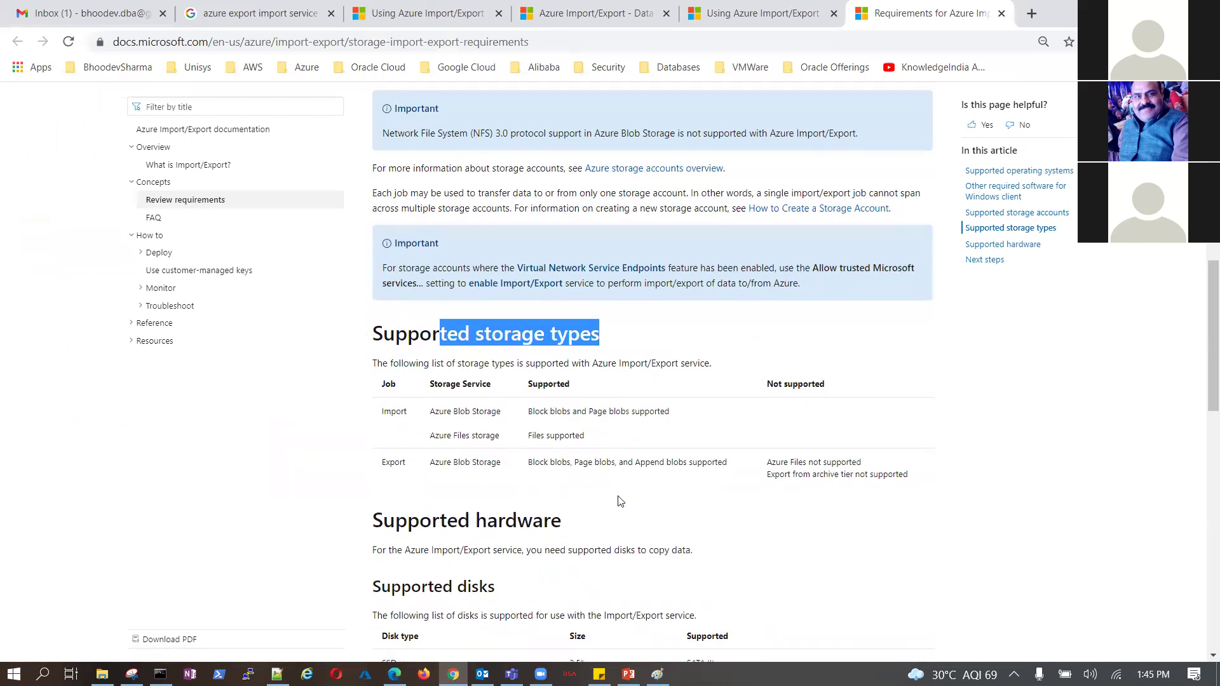
scroll(581, 460, "down", 5)
scroll(514, 344, "down", 5)
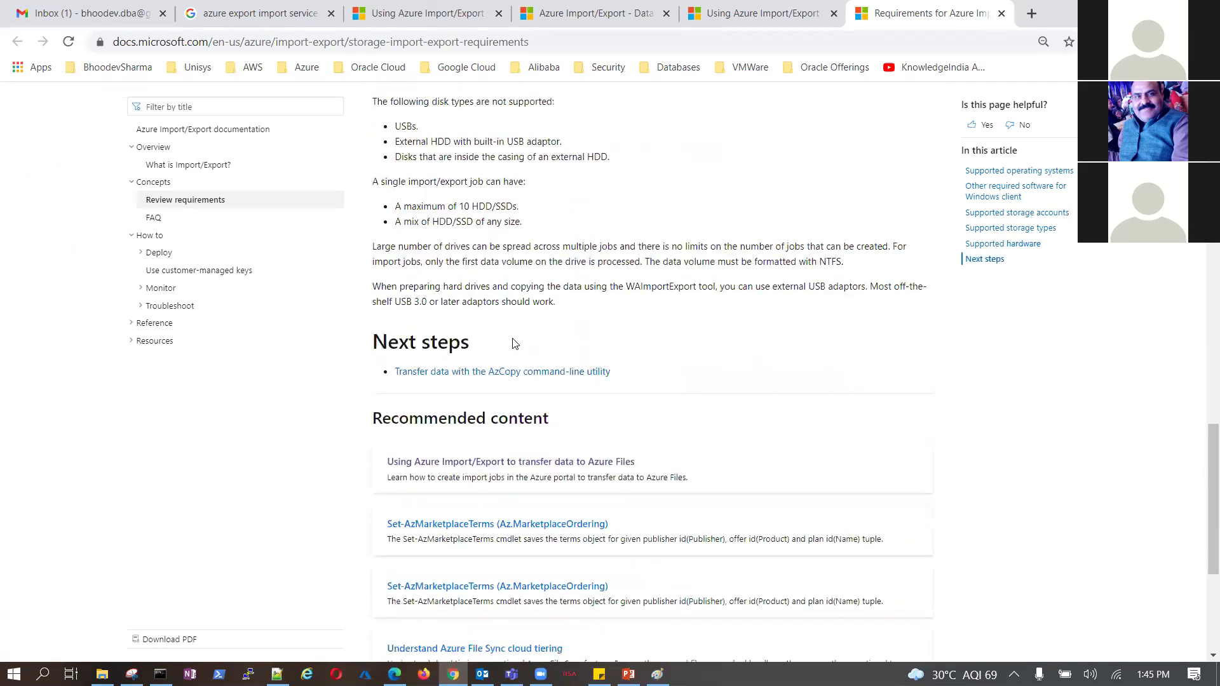
scroll(729, 378, "up", 3)
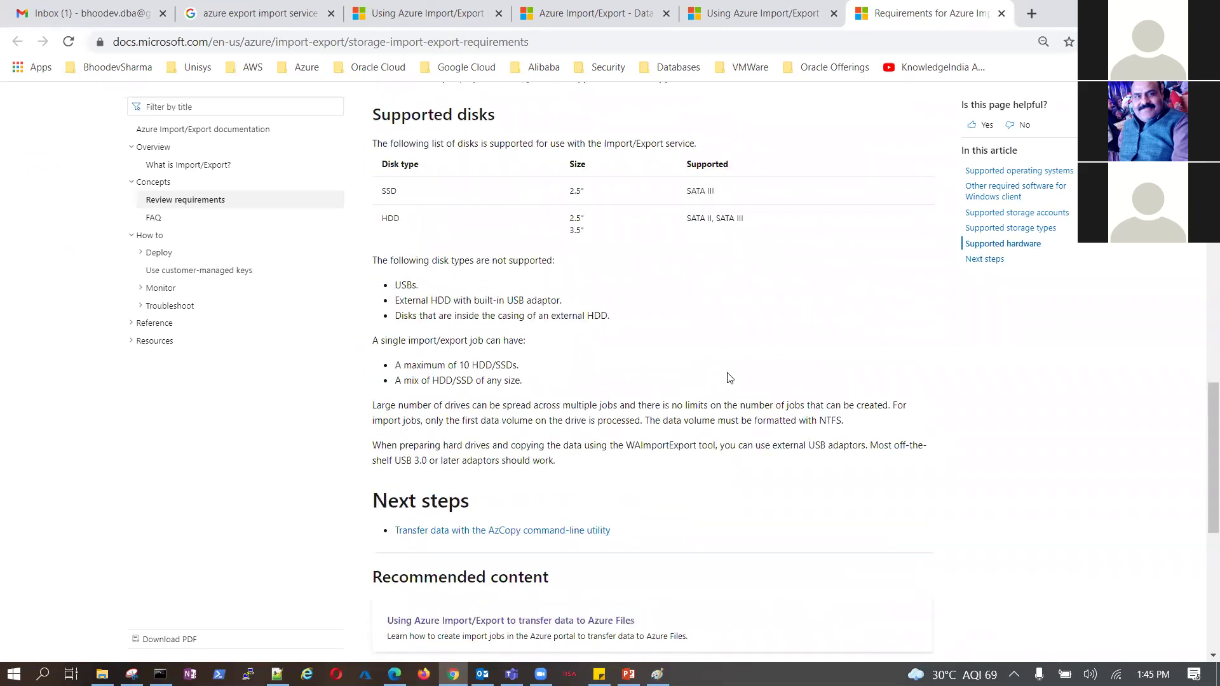
Review the storage types table for import and export jobs again on the requirements page
scroll(729, 377, "up", 1)
scroll(729, 378, "up", 4)
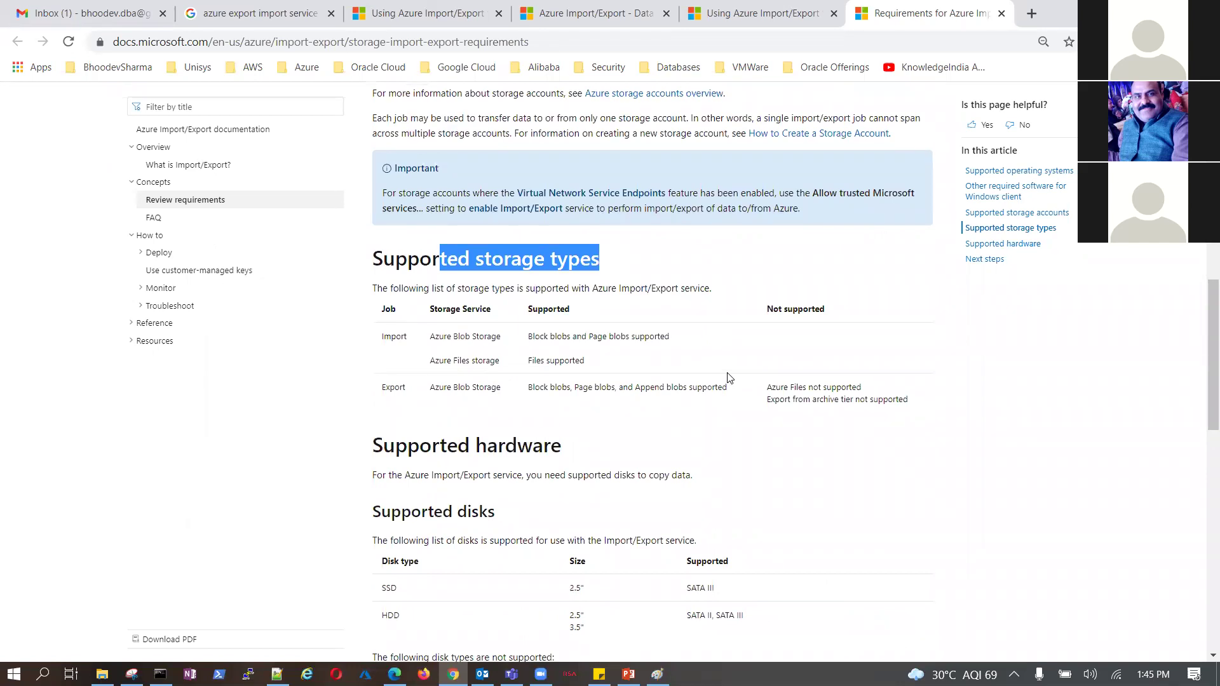
scroll(729, 378, "up", 1)
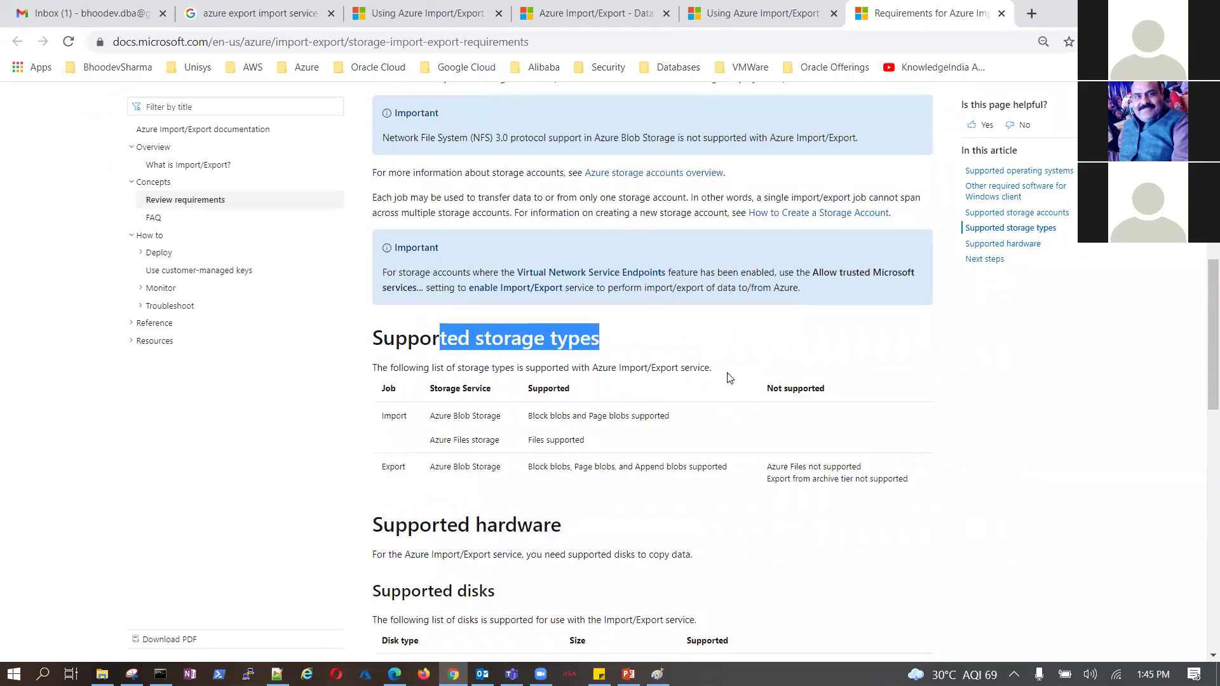
scroll(728, 375, "up", 1)
scroll(728, 375, "down", 1)
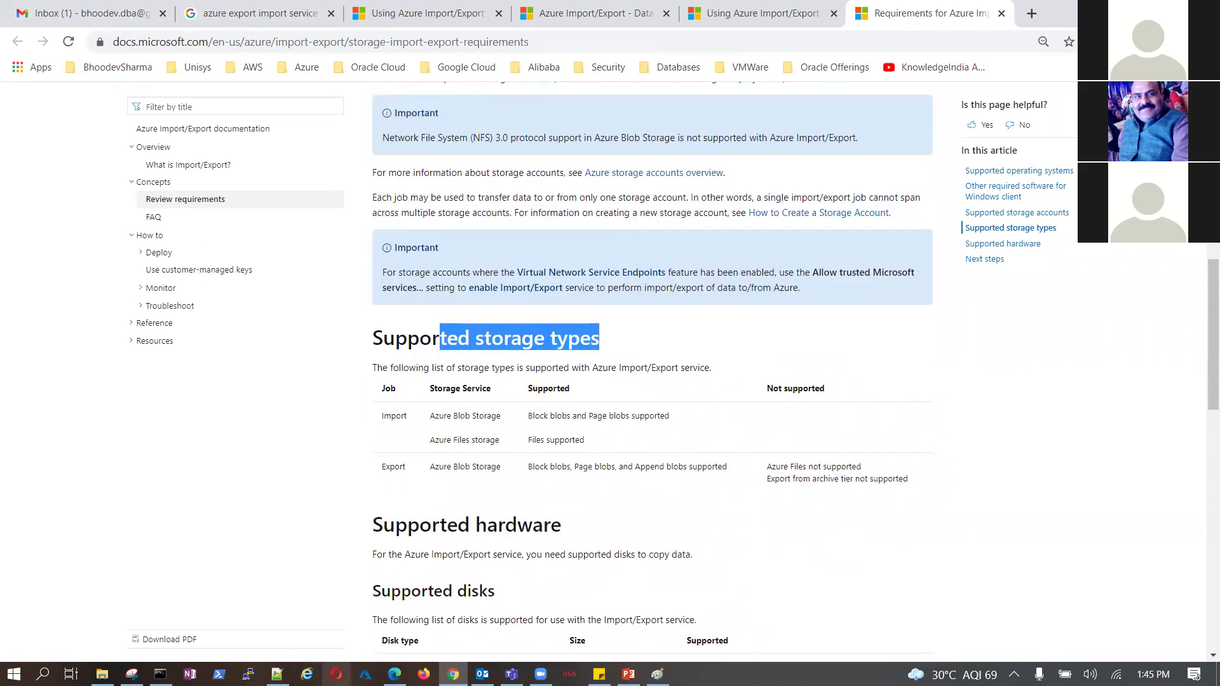
Switch to Edge, return to the import/export job form, advance to the shipping details and open the return carrier choices
left_click(394, 673)
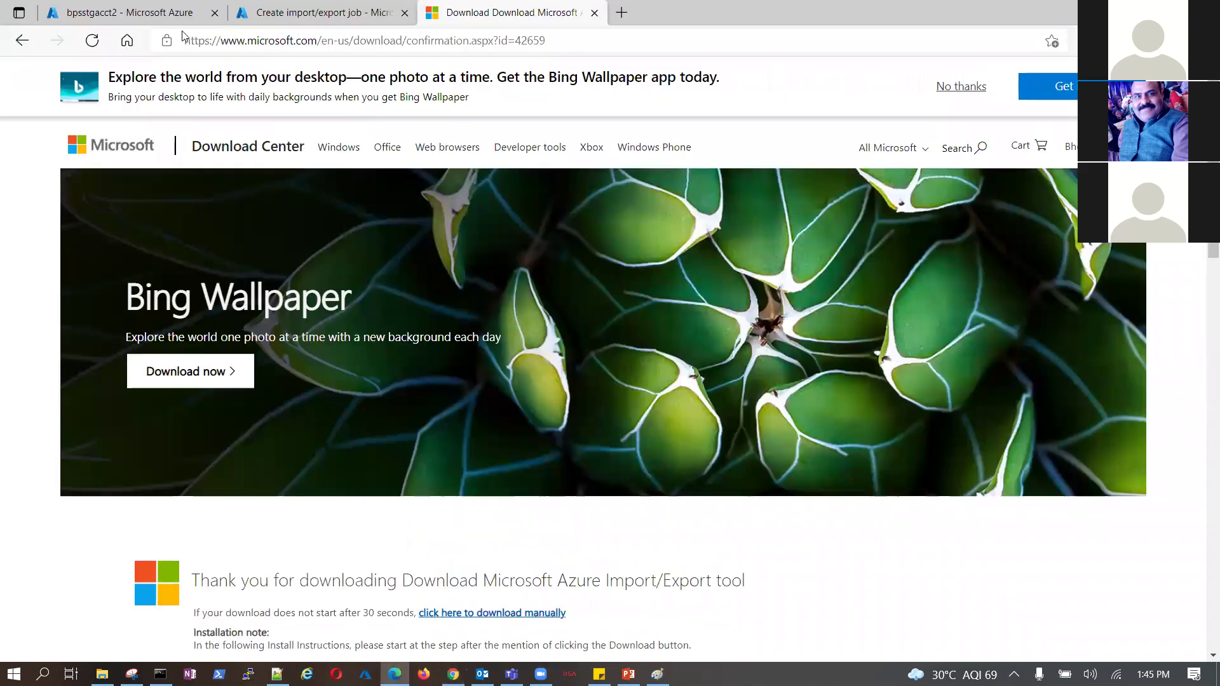
key("ctrl+Tab")
key("ctrl+Tab")
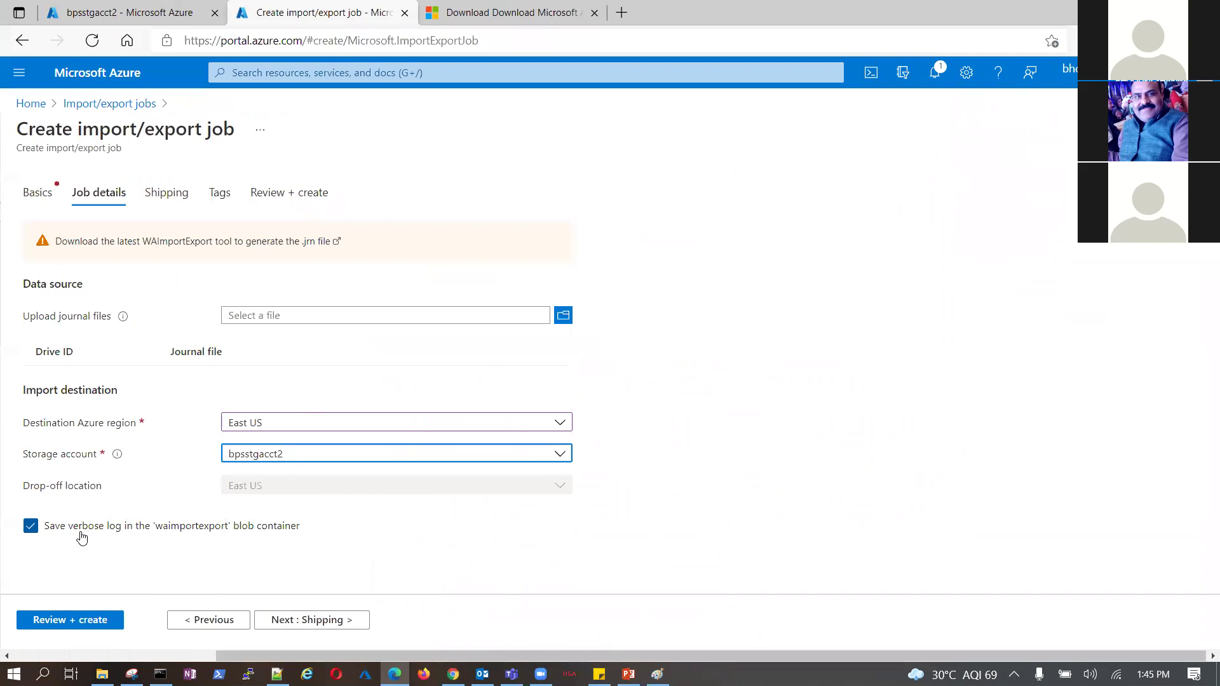
left_click(61, 495)
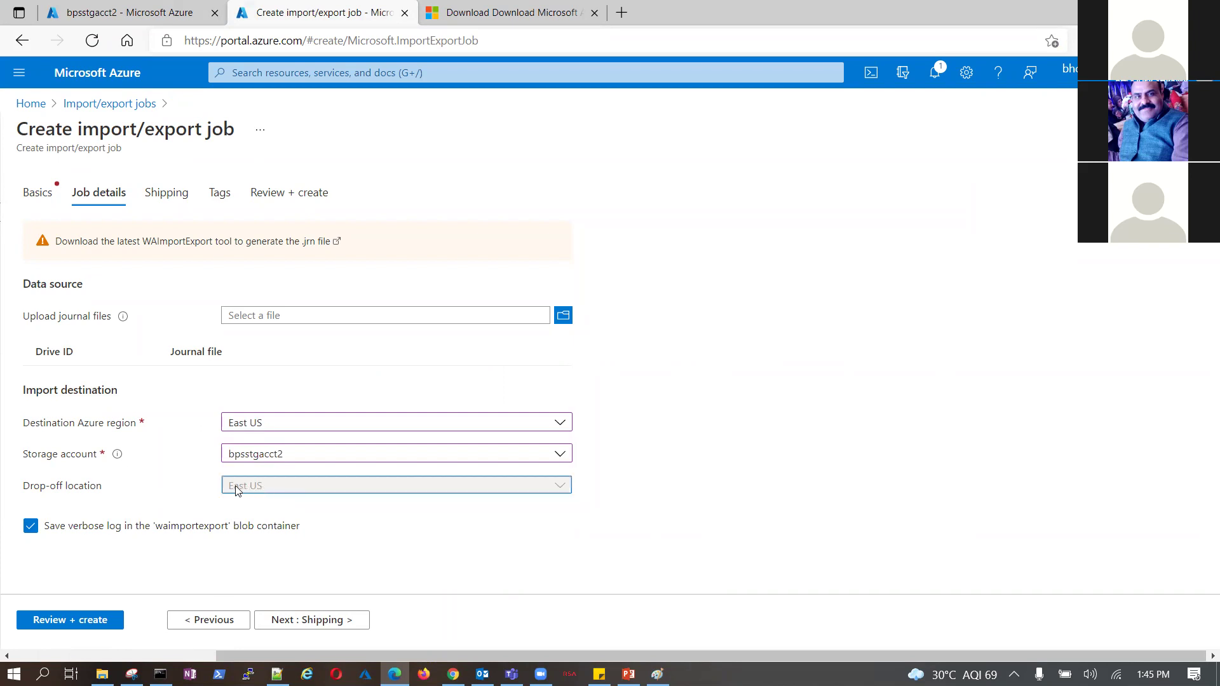
left_click(316, 623)
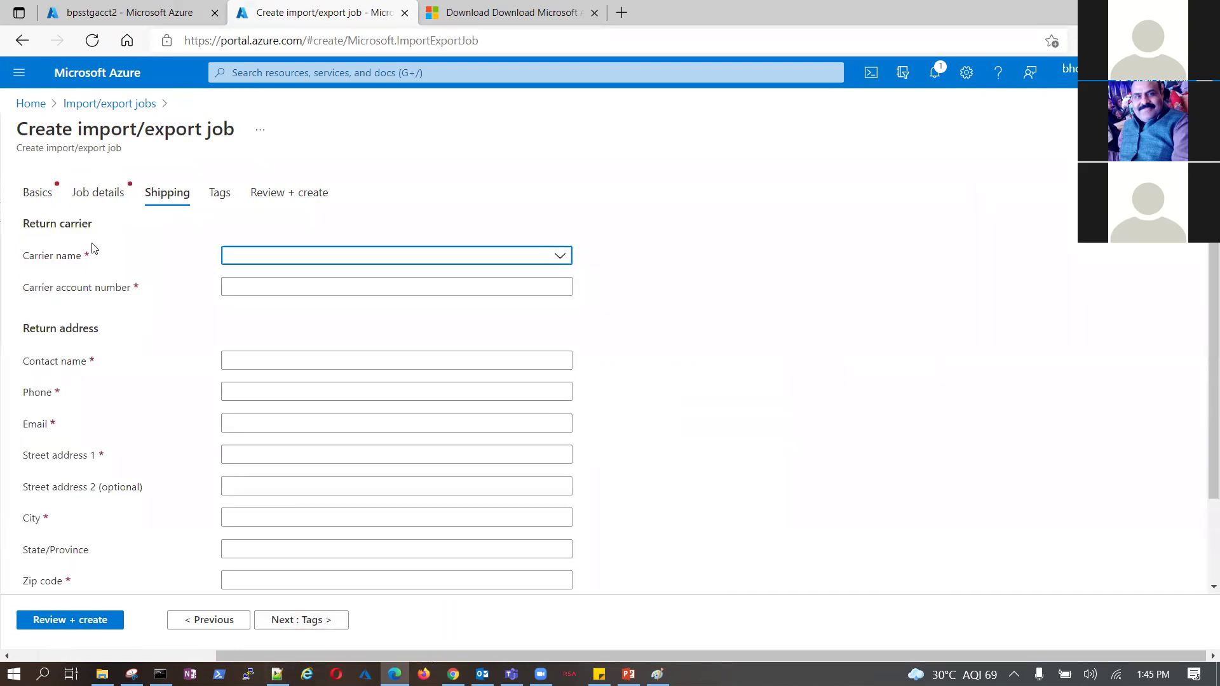
left_click(211, 628)
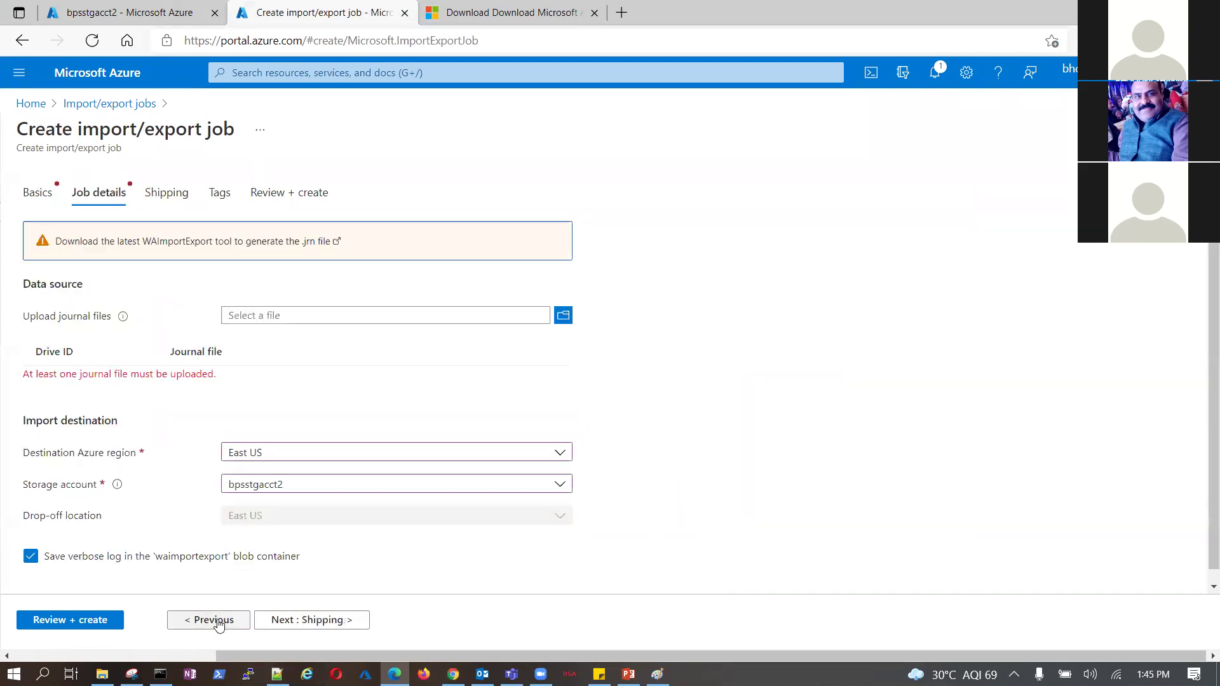
left_click(317, 619)
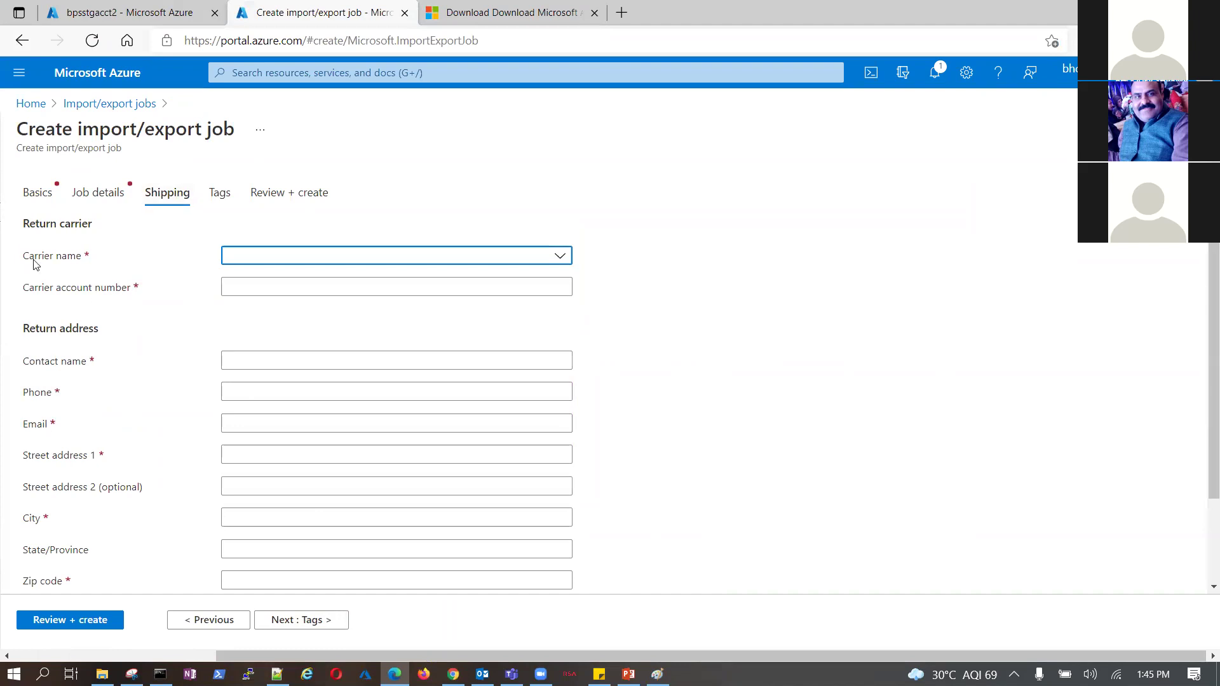
left_click(561, 258)
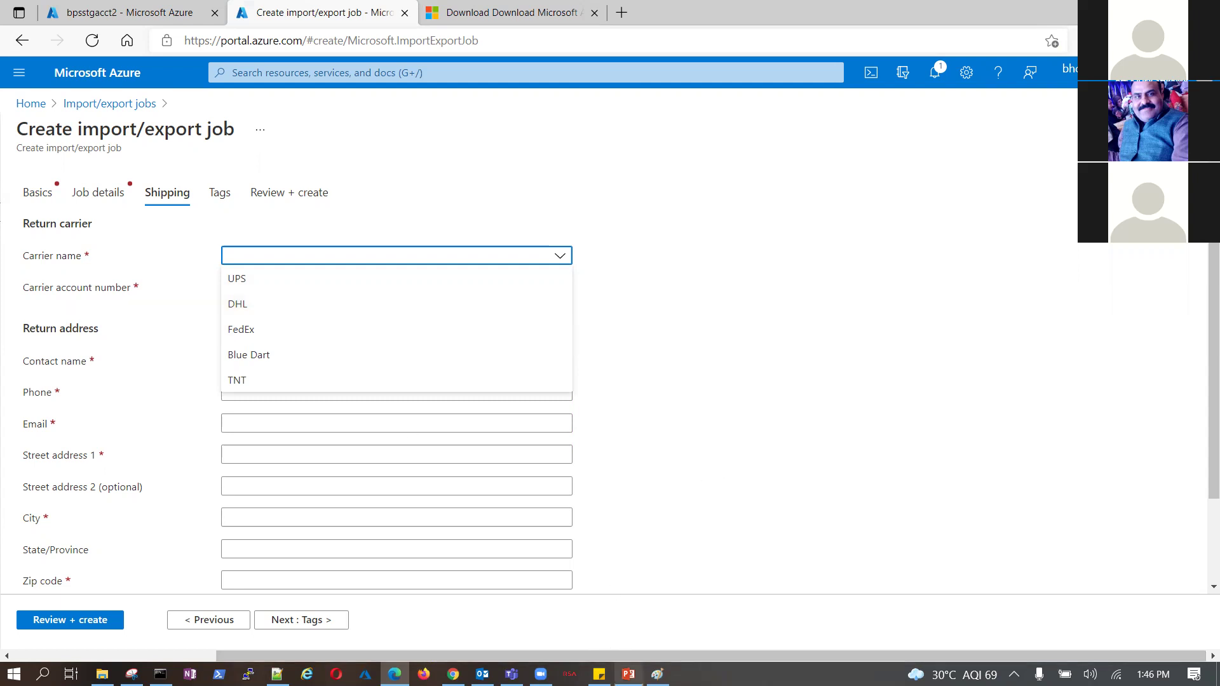
Switch to Paint and sketch freehand marks around the 100 TB data and the adjoining small boxes, linking them to the cloud's circled corner
left_click(657, 674)
mouse_move(763, 223)
left_mouse_down()
mouse_move(757, 212)
mouse_move(734, 242)
mouse_move(787, 264)
mouse_move(761, 201)
mouse_move(752, 270)
mouse_move(769, 204)
mouse_move(768, 260)
mouse_move(767, 220)
mouse_move(778, 213)
mouse_move(742, 268)
mouse_move(743, 222)
mouse_move(400, 360)
mouse_move(291, 369)
left_mouse_up()
mouse_move(228, 272)
left_mouse_down()
mouse_move(229, 314)
mouse_move(308, 273)
mouse_move(258, 263)
left_mouse_up()
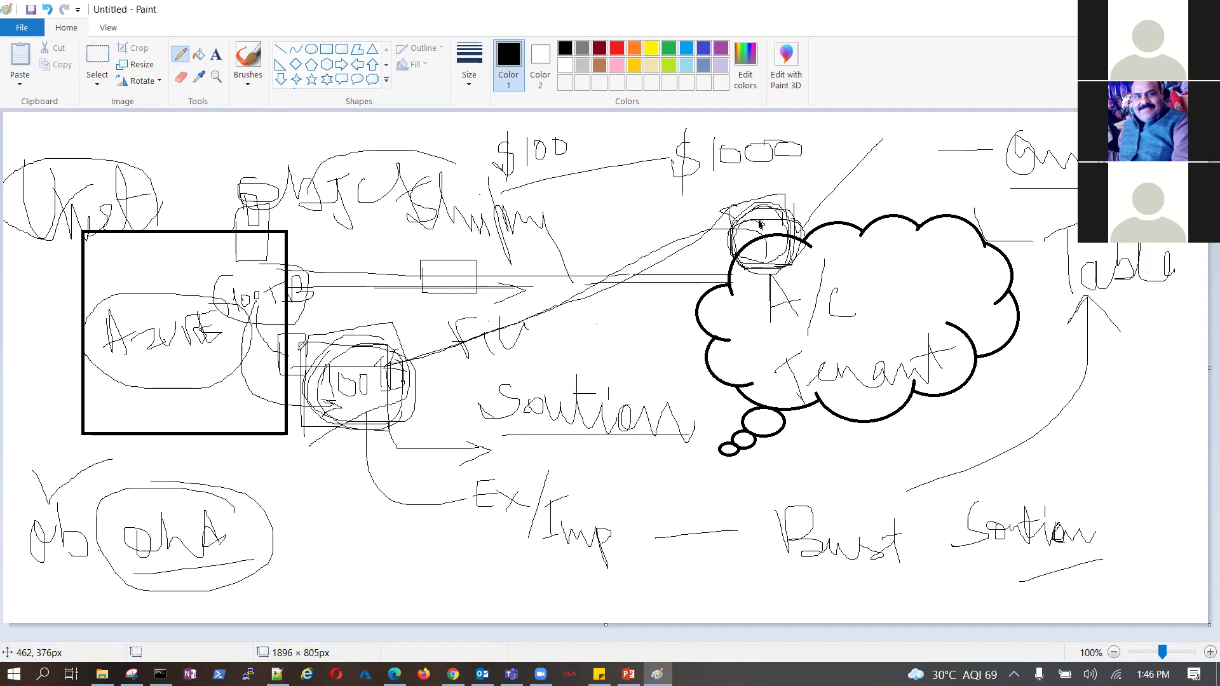
mouse_move(299, 330)
left_mouse_down()
mouse_move(270, 362)
mouse_move(319, 348)
mouse_move(263, 318)
mouse_move(269, 253)
mouse_move(307, 336)
left_mouse_up()
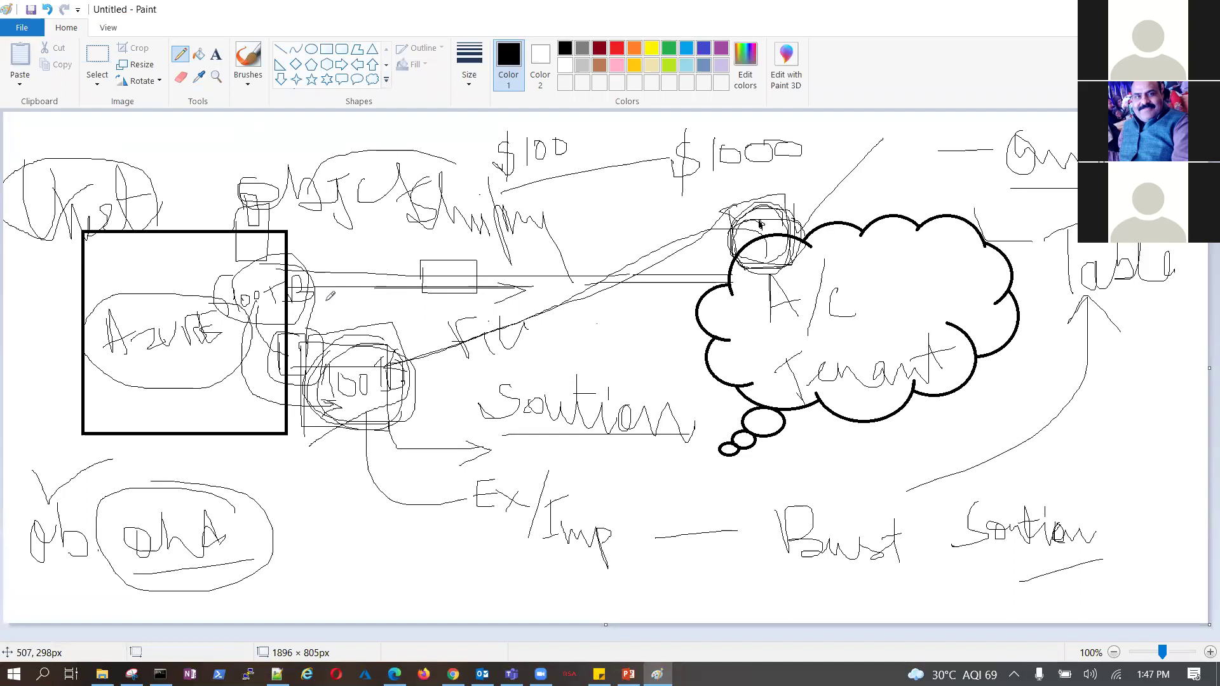
left_click_drag(329, 296, 214, 359)
mouse_move(194, 273)
left_mouse_down()
mouse_move(217, 335)
mouse_move(316, 357)
mouse_move(727, 230)
mouse_move(761, 248)
left_mouse_up()
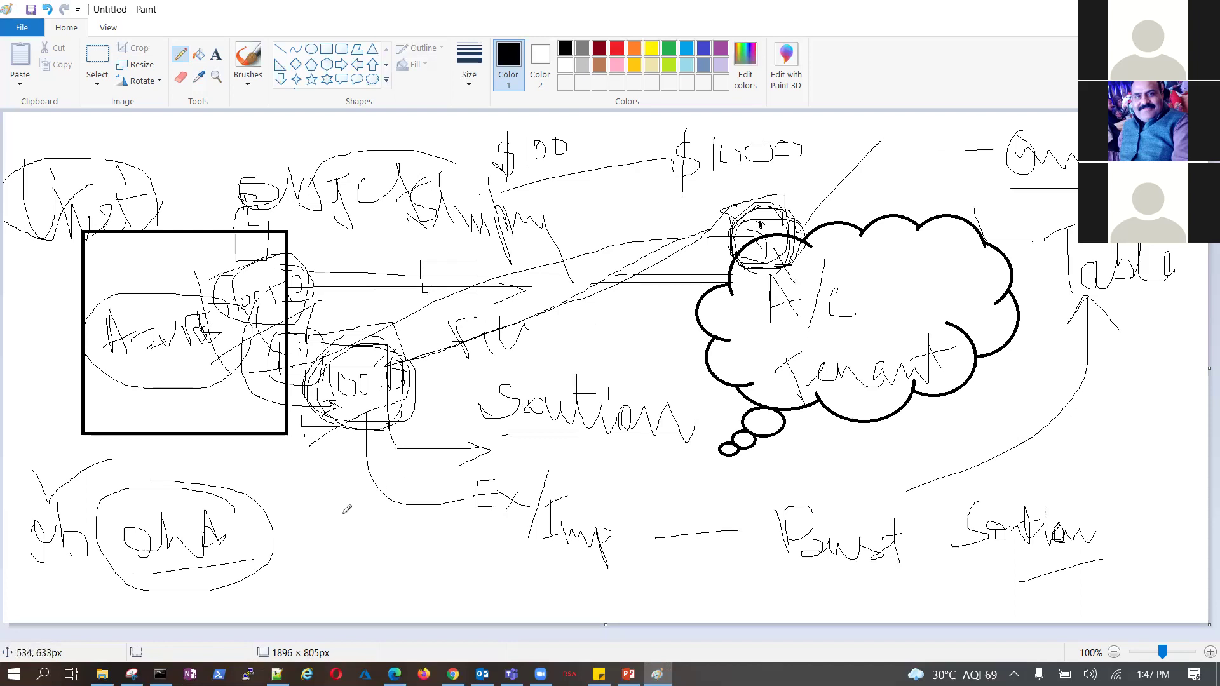
mouse_move(761, 226)
left_mouse_down()
mouse_move(685, 216)
mouse_move(358, 376)
left_mouse_up()
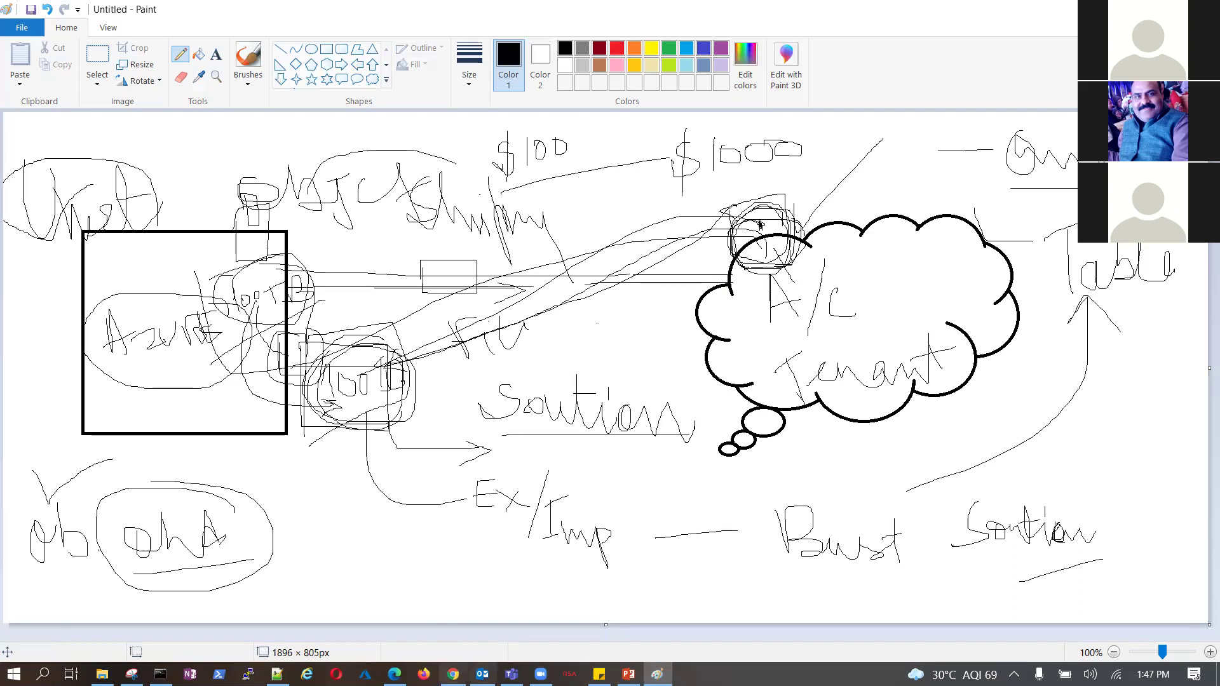
Switch back to Edge and set the job's return carrier to Blue Dart
left_click(394, 674)
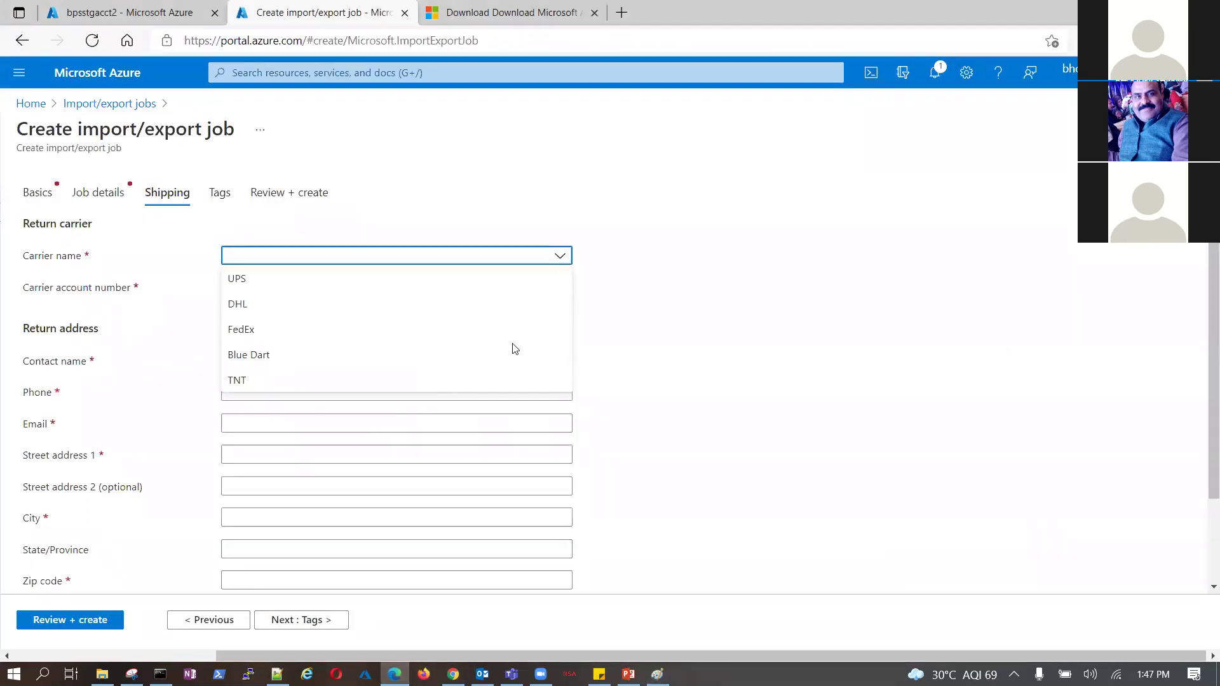
left_click(249, 356)
left_click(309, 285)
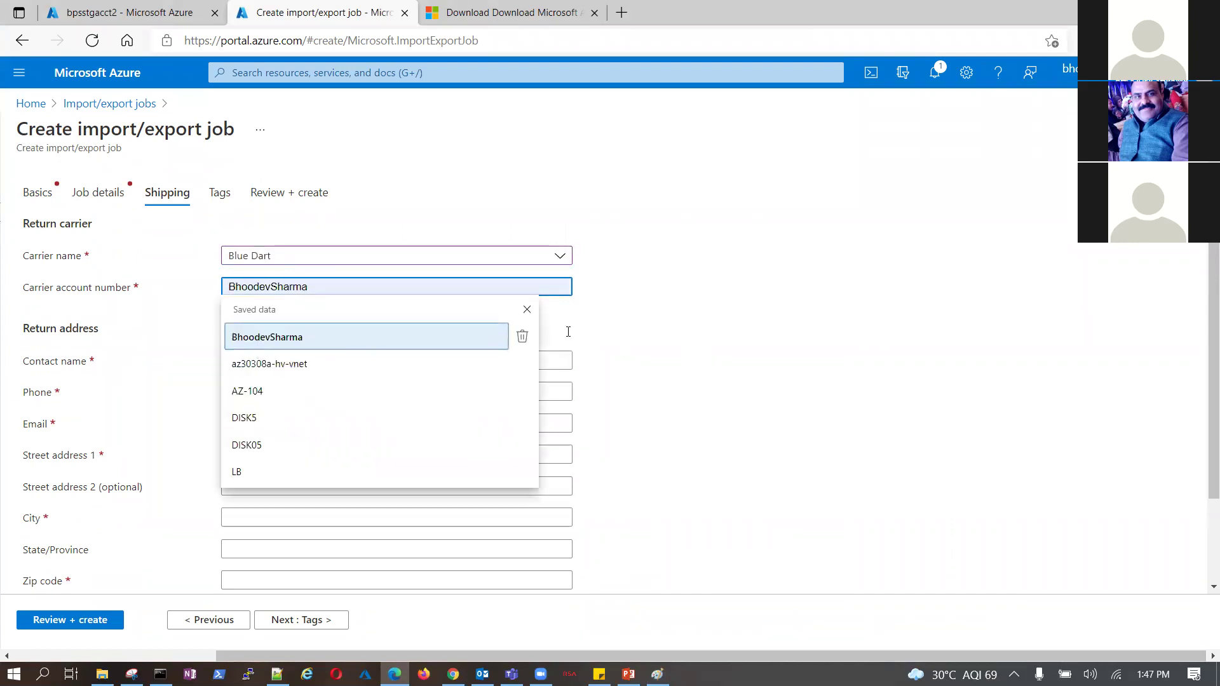
left_click(567, 329)
double_click(121, 288)
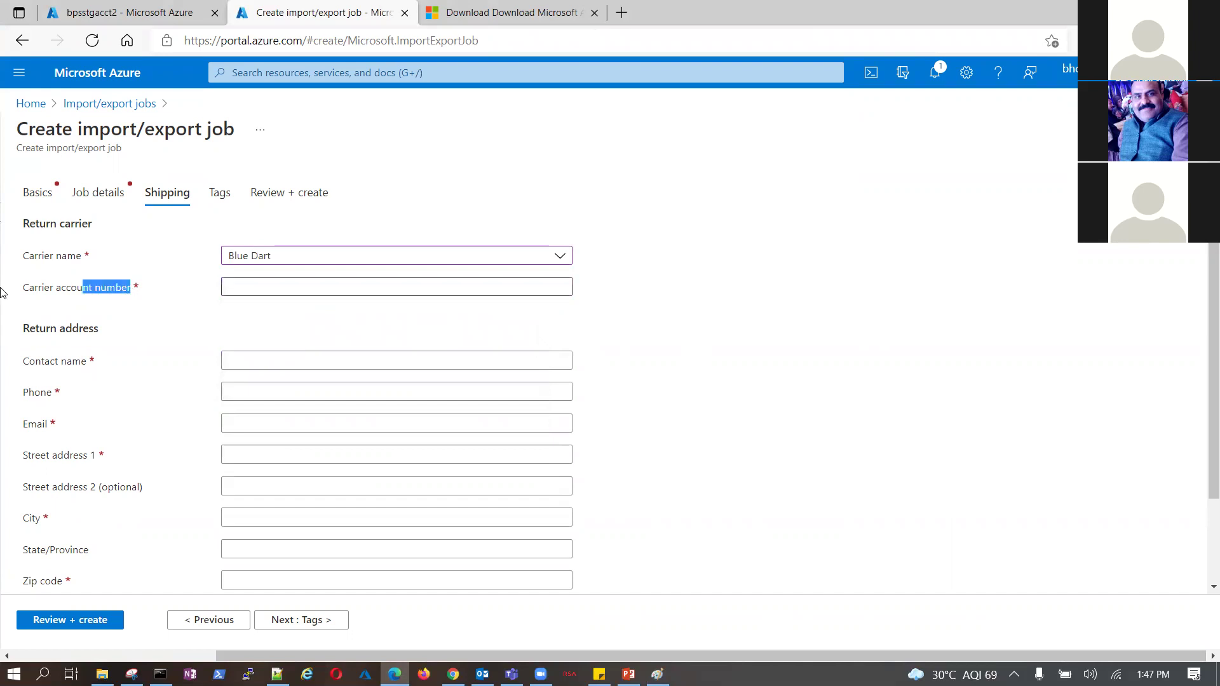
left_click(454, 374)
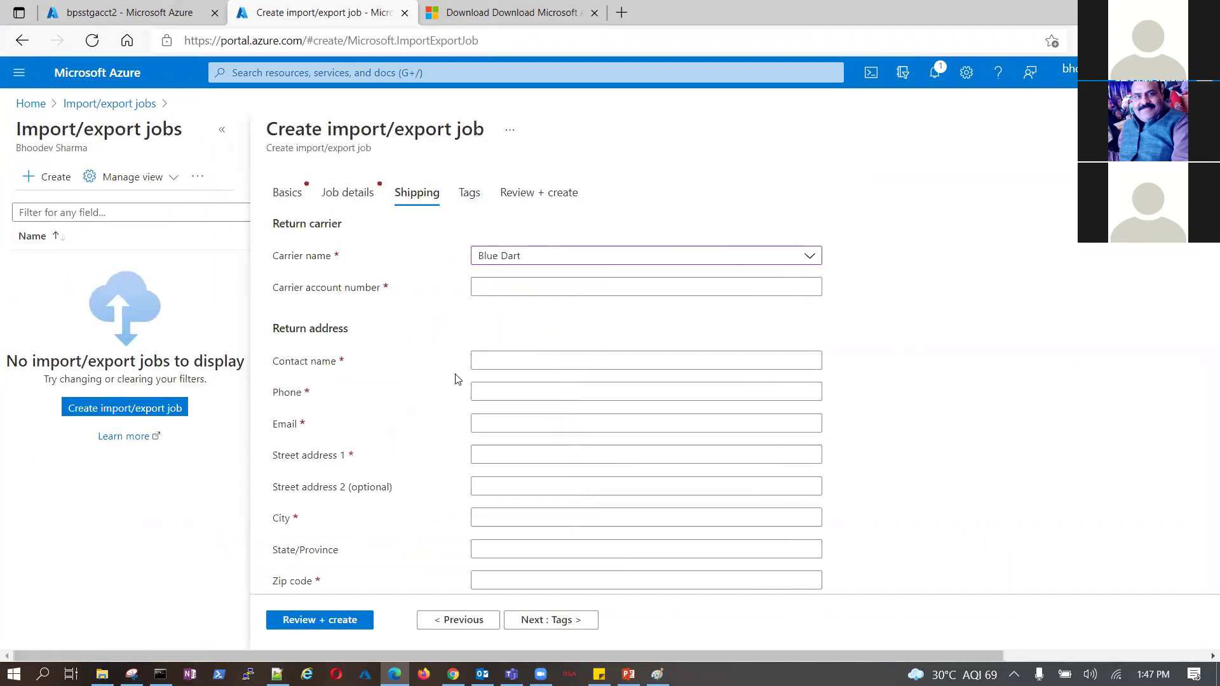
Look through the return address fields, skip the tags and run the final validation of the import/export job
scroll(455, 374, "down", 2)
scroll(461, 381, "up", 2)
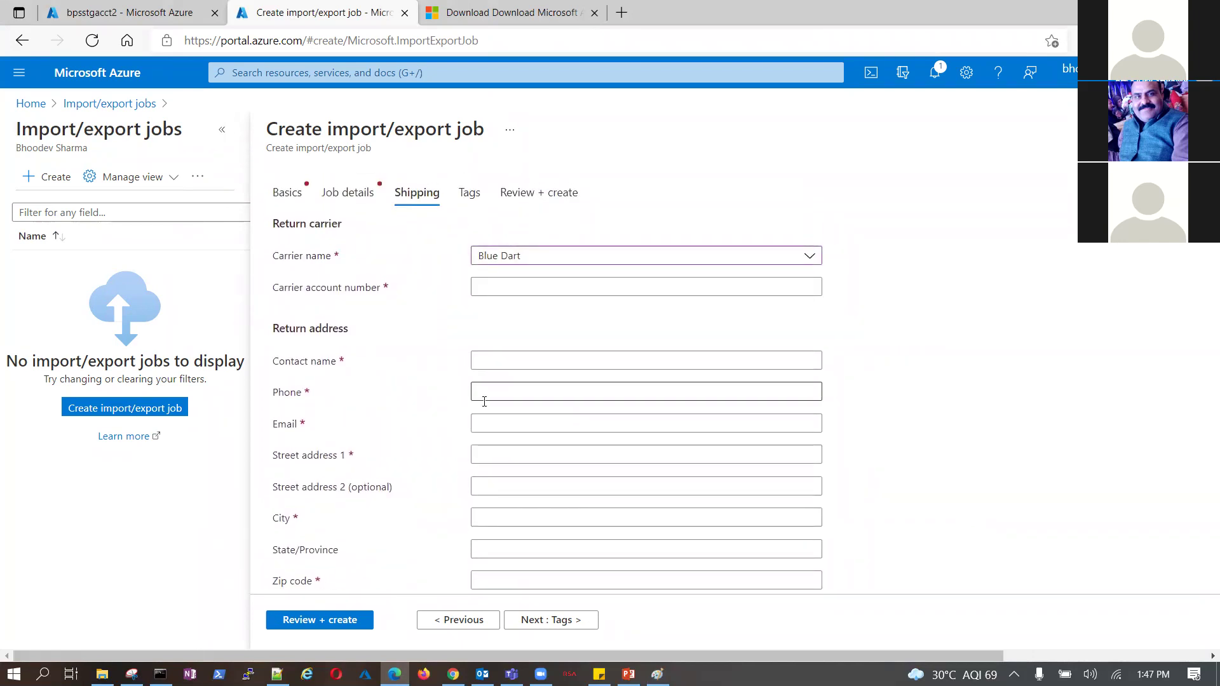
scroll(478, 399, "down", 2)
left_click(530, 621)
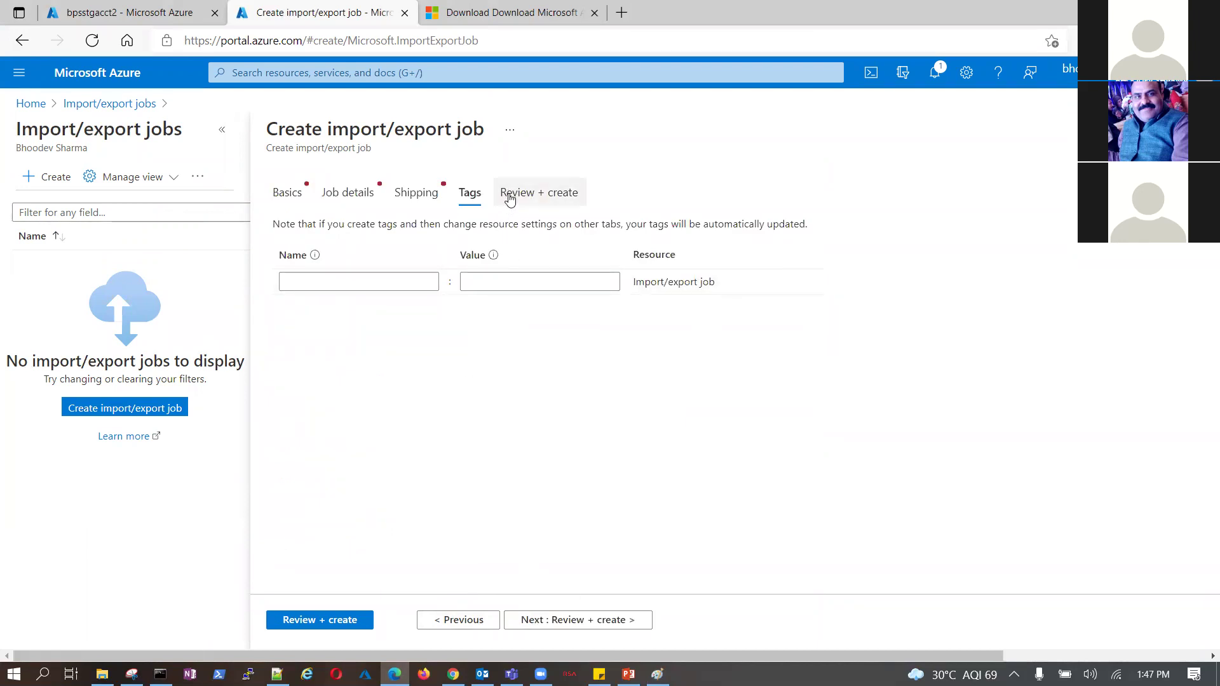
left_click(604, 619)
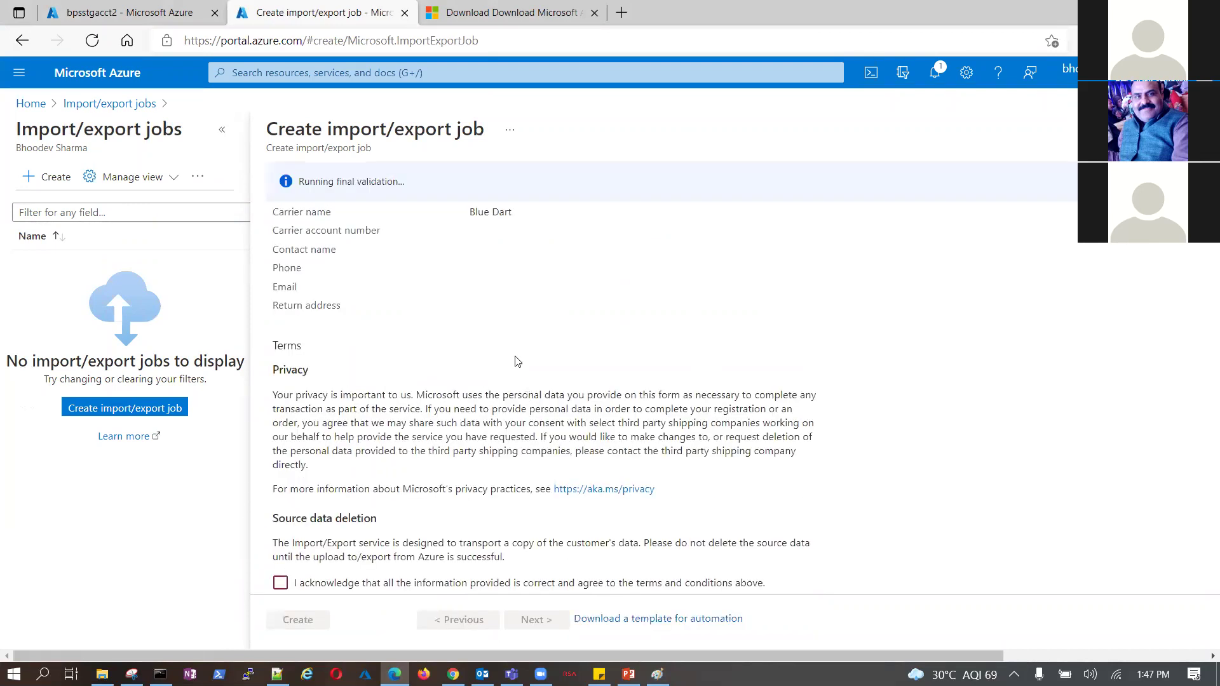
scroll(492, 339, "down", 1)
scroll(359, 329, "up", 6)
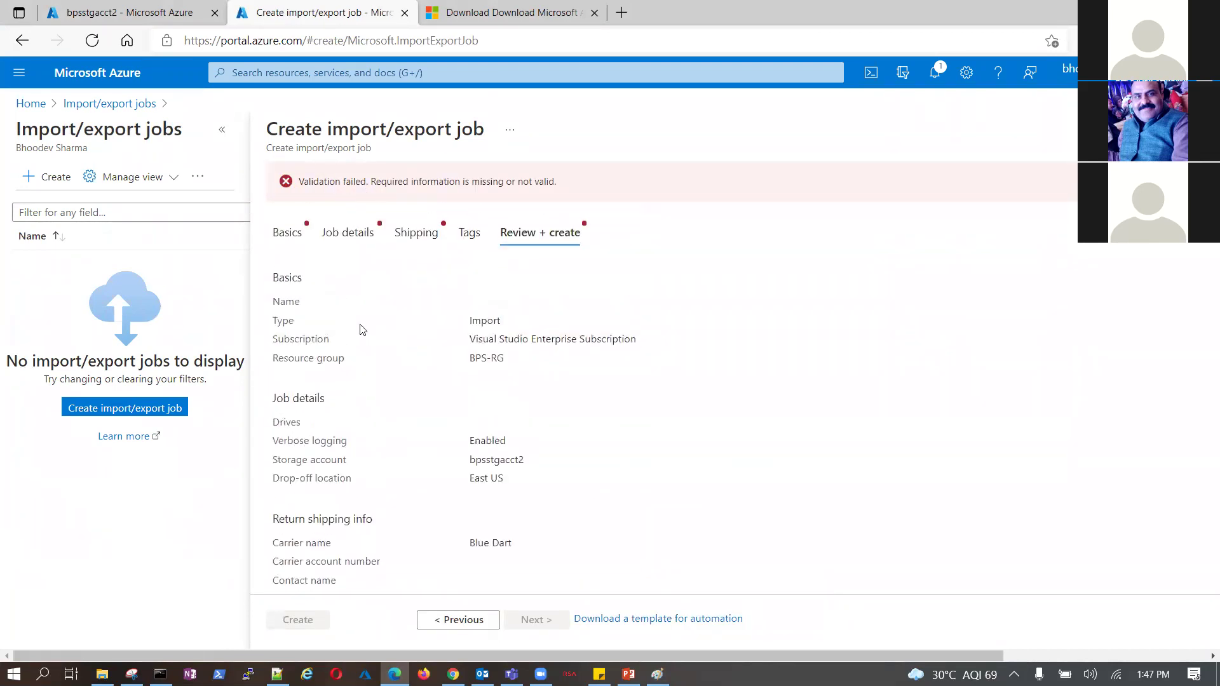
Check the job's basics, job details and shipping sections for required fields that are missing or invalid
left_click(288, 233)
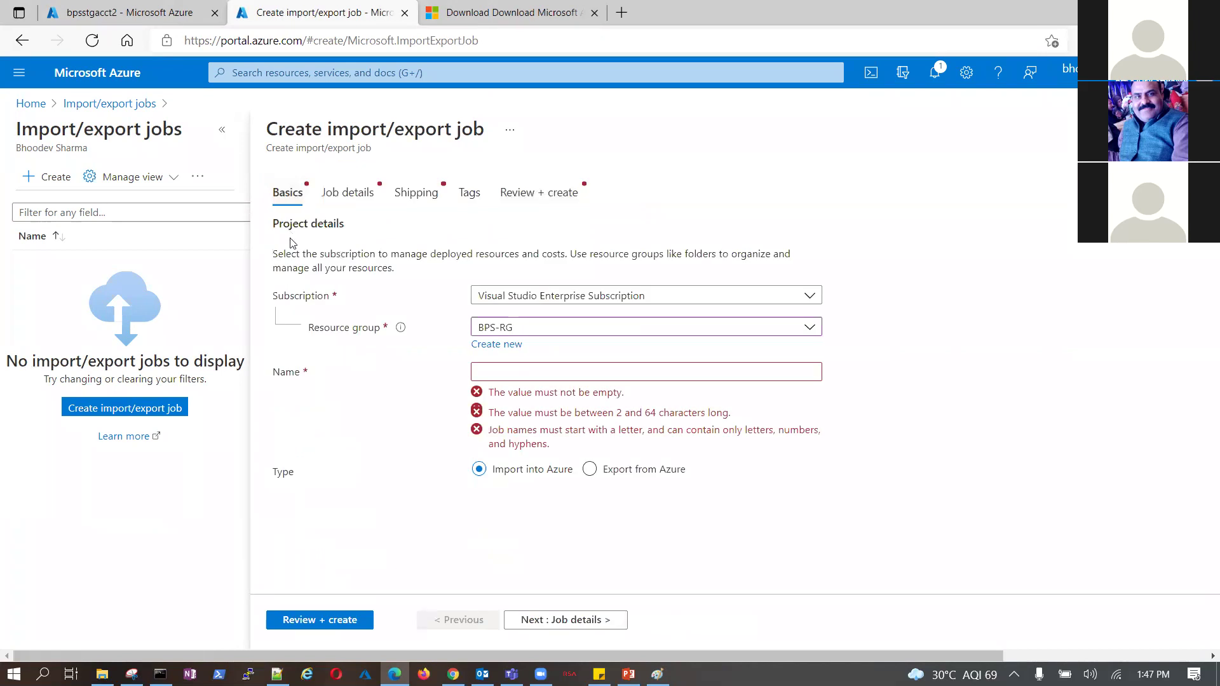
left_click(349, 194)
scroll(476, 328, "down", 1)
scroll(479, 325, "up", 1)
left_click(421, 198)
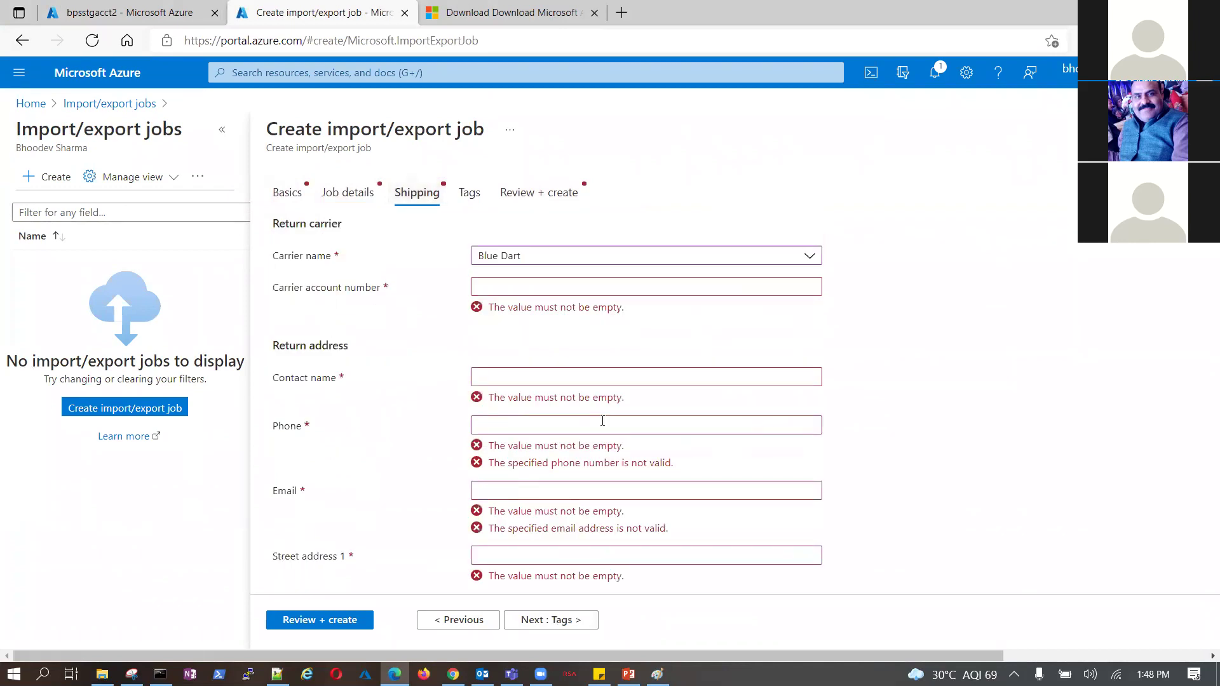
scroll(603, 422, "down", 5)
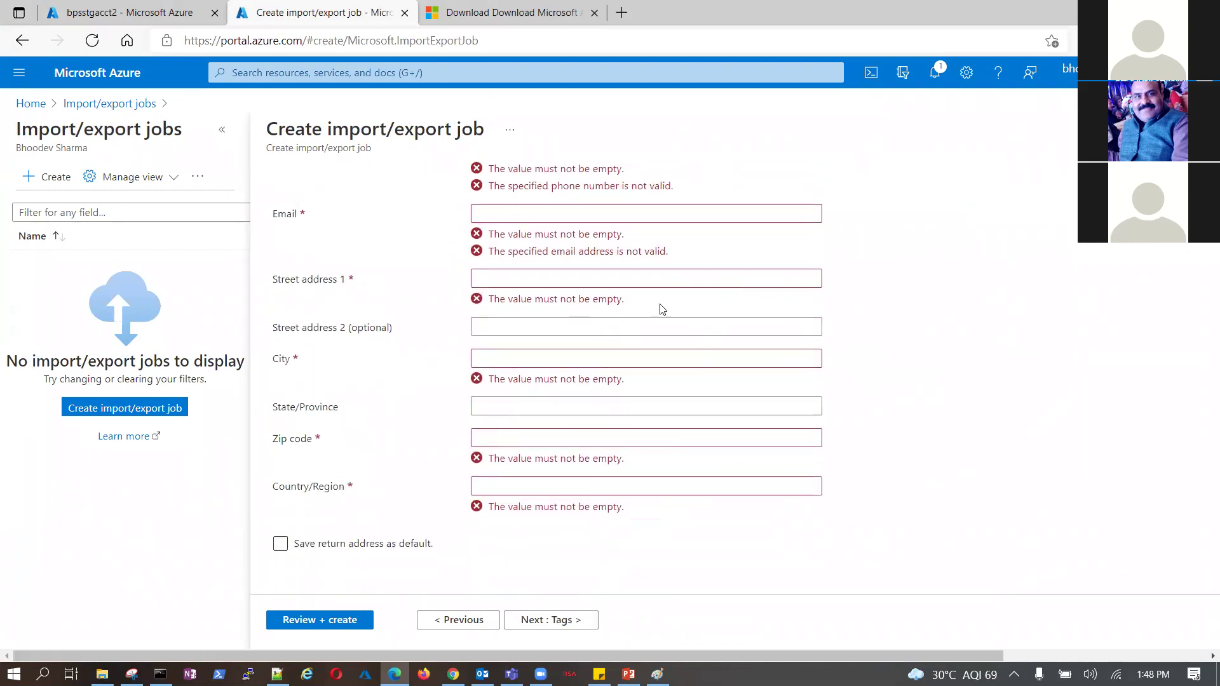
scroll(501, 483, "up", 3)
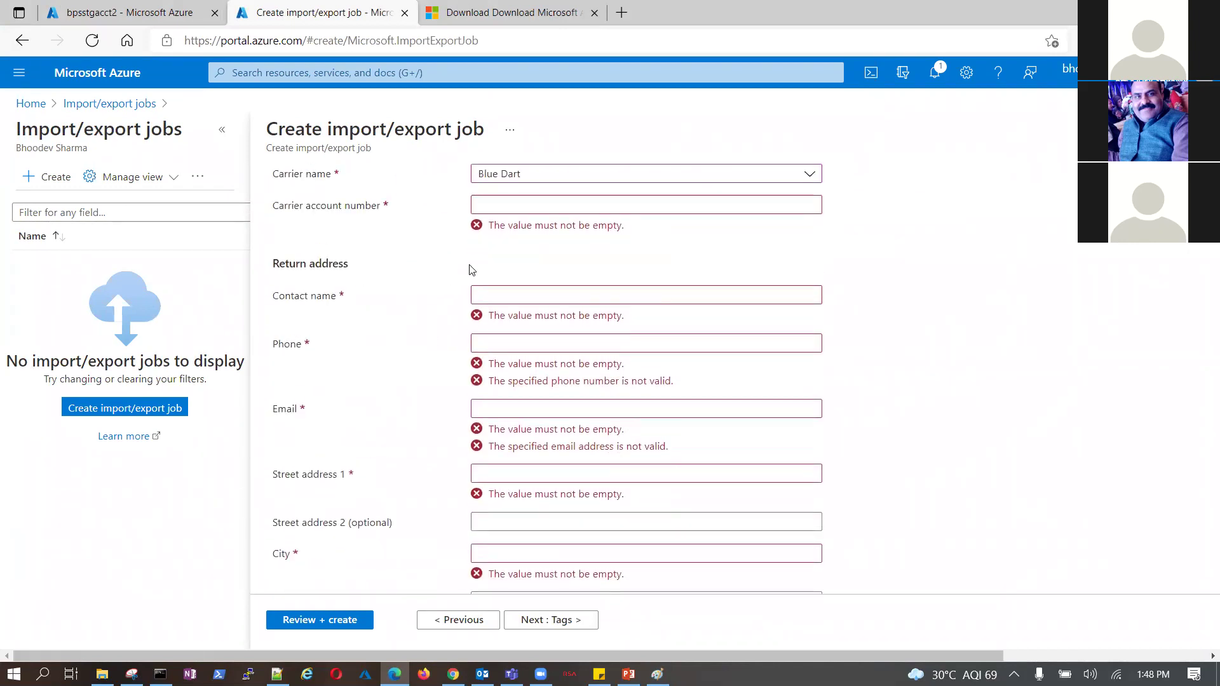
scroll(472, 270, "up", 2)
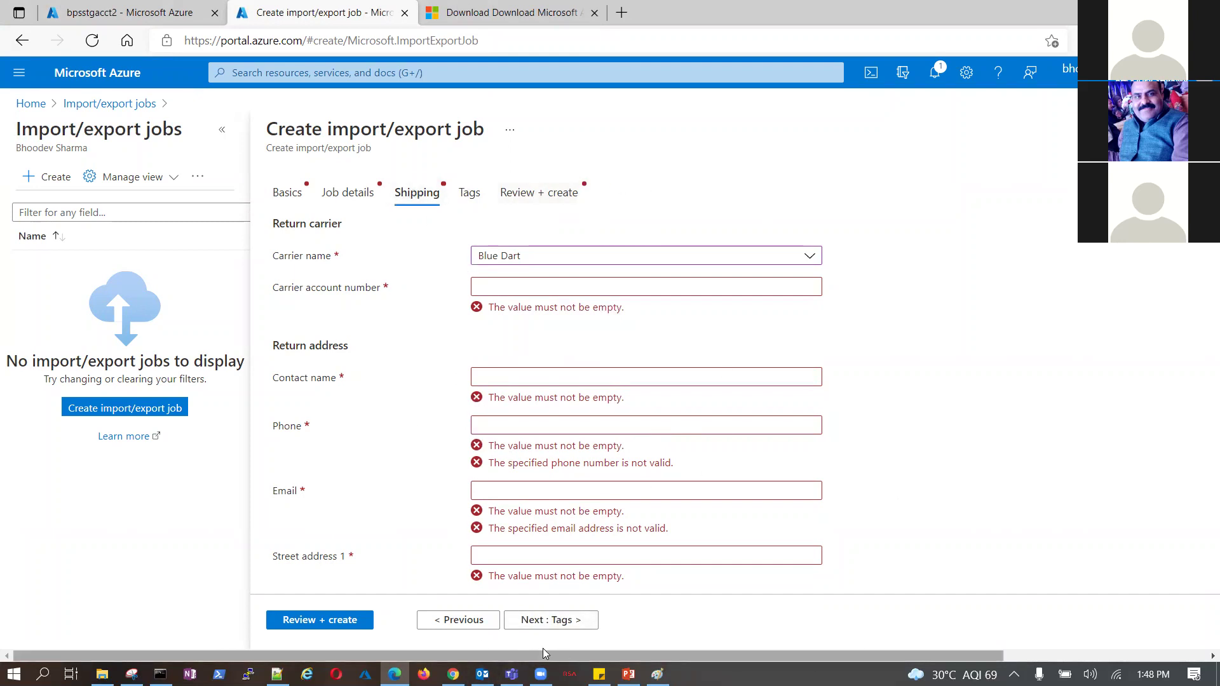
Switch to Paint and draw a rectangle below the $1000 label, a handwritten label beside it, and a line back to the Azure square
left_click(658, 673)
mouse_move(785, 254)
left_mouse_down()
mouse_move(787, 213)
mouse_move(743, 210)
mouse_move(782, 263)
mouse_move(762, 212)
left_mouse_up()
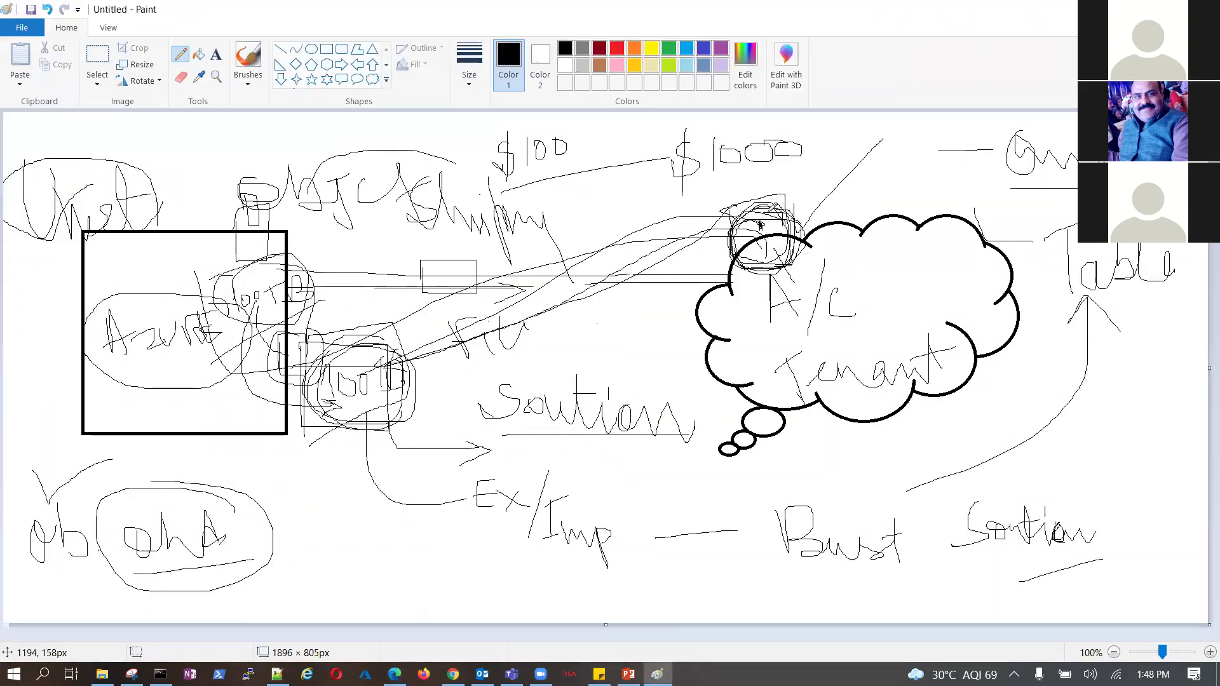
mouse_move(634, 194)
left_mouse_down()
mouse_move(644, 244)
mouse_move(727, 241)
mouse_move(722, 177)
mouse_move(635, 179)
mouse_move(635, 229)
left_mouse_up()
mouse_move(690, 193)
left_mouse_down()
mouse_move(781, 190)
mouse_move(850, 153)
mouse_move(858, 166)
mouse_move(869, 139)
mouse_move(862, 170)
left_mouse_up()
mouse_move(763, 175)
left_mouse_down()
mouse_move(475, 266)
mouse_move(403, 364)
mouse_move(402, 378)
mouse_move(427, 377)
mouse_move(292, 399)
mouse_move(273, 420)
mouse_move(321, 369)
mouse_move(272, 368)
mouse_move(273, 421)
mouse_move(336, 423)
mouse_move(312, 362)
left_mouse_up()
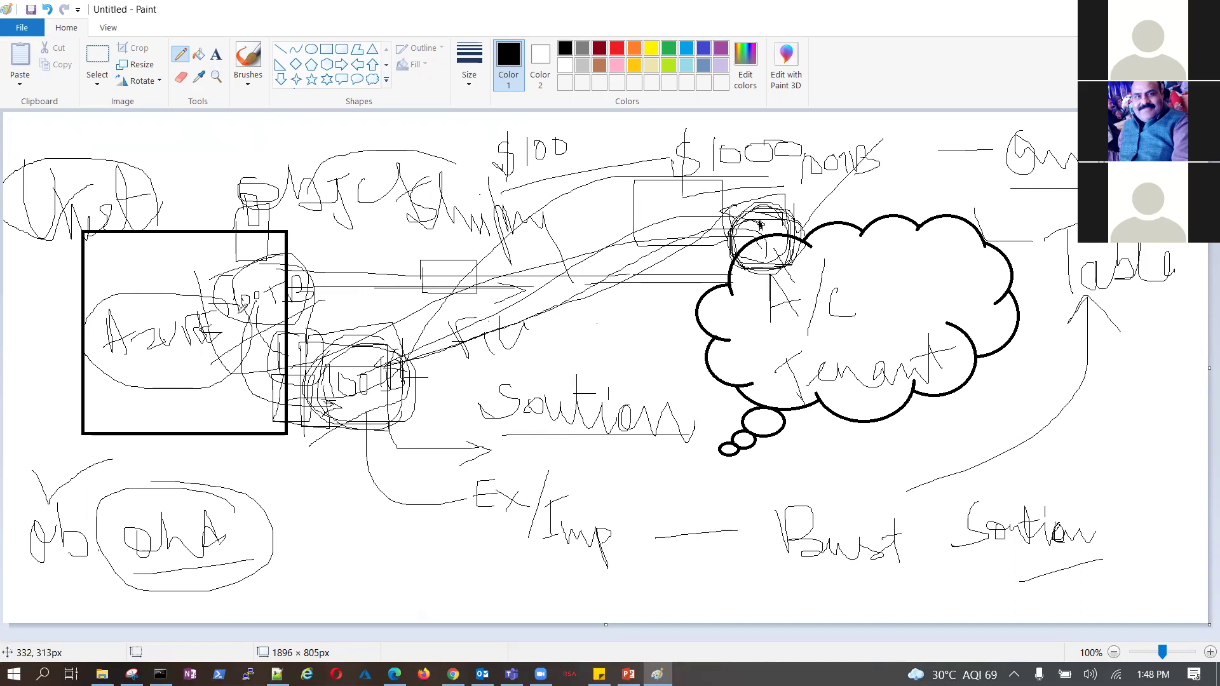
Circle the small box at the Azure square's lower corner, add a check mark inside the square, and draw two curved arrows to the cloud
mouse_move(145, 266)
left_mouse_down()
mouse_move(236, 332)
mouse_move(269, 382)
mouse_move(289, 367)
mouse_move(262, 400)
mouse_move(279, 424)
mouse_move(307, 428)
mouse_move(316, 384)
mouse_move(294, 373)
mouse_move(263, 385)
mouse_move(265, 427)
mouse_move(317, 422)
mouse_move(314, 379)
left_mouse_up()
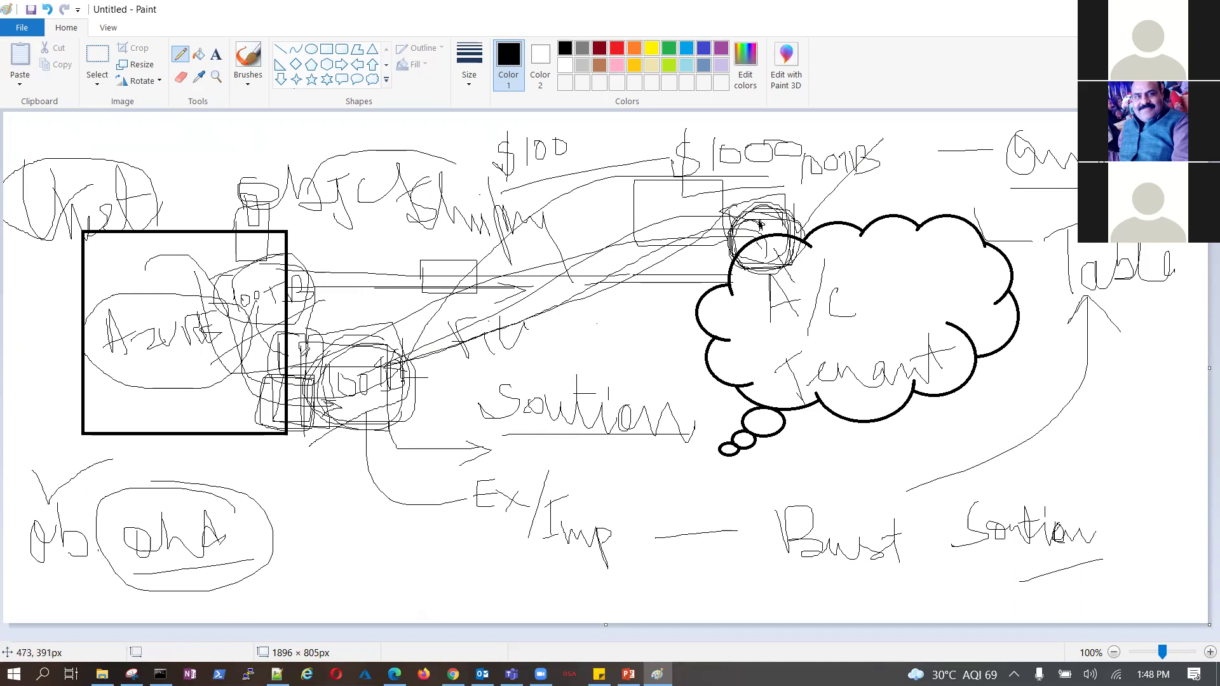
left_click_drag(169, 359, 219, 341)
mouse_move(307, 381)
left_mouse_down()
mouse_move(272, 371)
mouse_move(258, 429)
mouse_move(329, 393)
mouse_move(300, 385)
mouse_move(256, 428)
mouse_move(313, 389)
left_mouse_up()
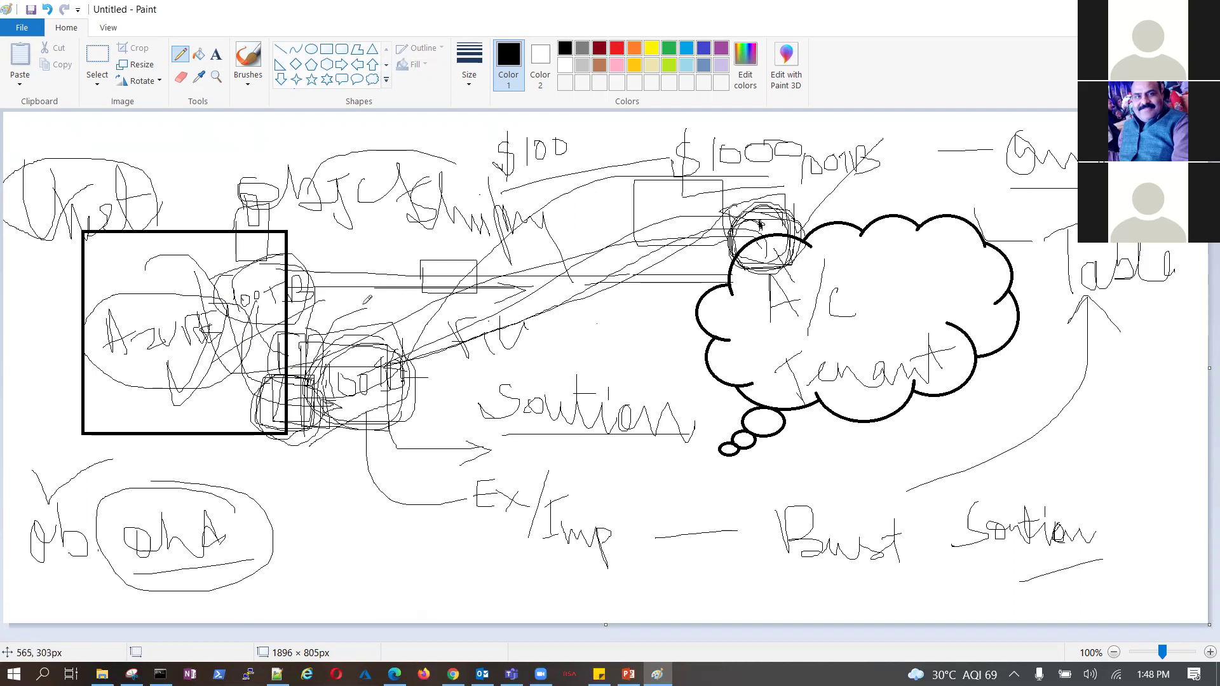
mouse_move(314, 382)
left_mouse_down()
mouse_move(328, 290)
mouse_move(505, 217)
mouse_move(664, 340)
mouse_move(693, 344)
mouse_move(672, 357)
left_mouse_up()
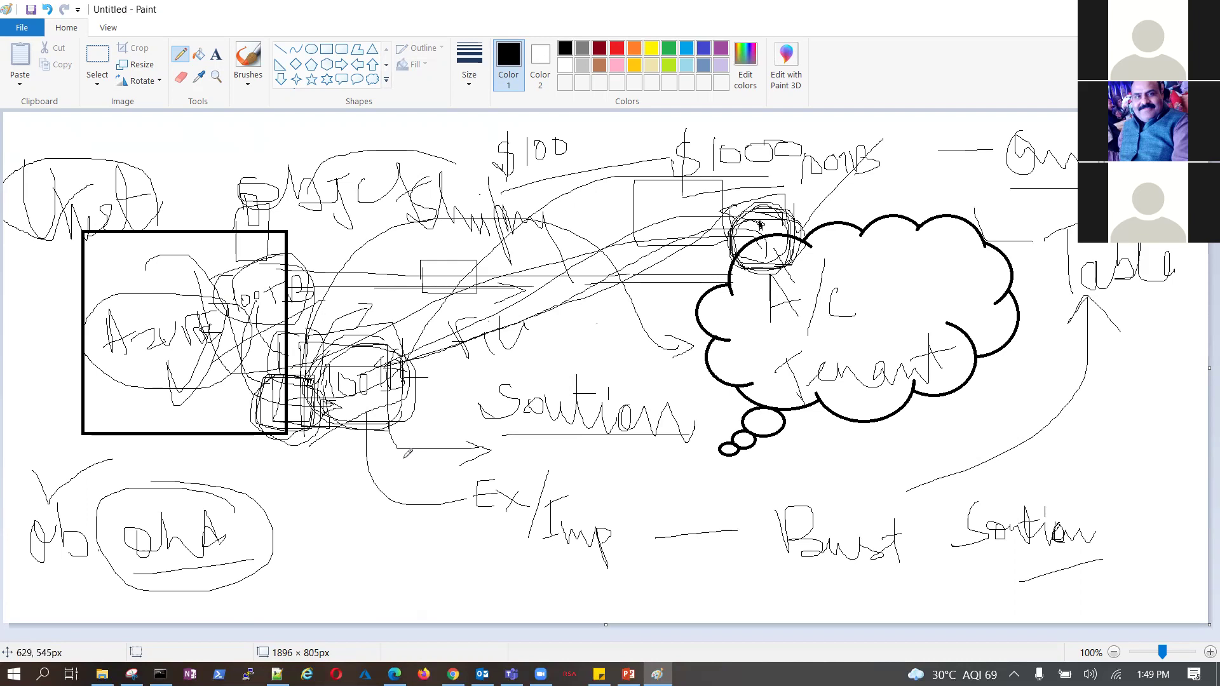
mouse_move(315, 503)
left_mouse_down()
mouse_move(322, 537)
mouse_move(731, 485)
mouse_move(760, 305)
mouse_move(766, 338)
left_mouse_up()
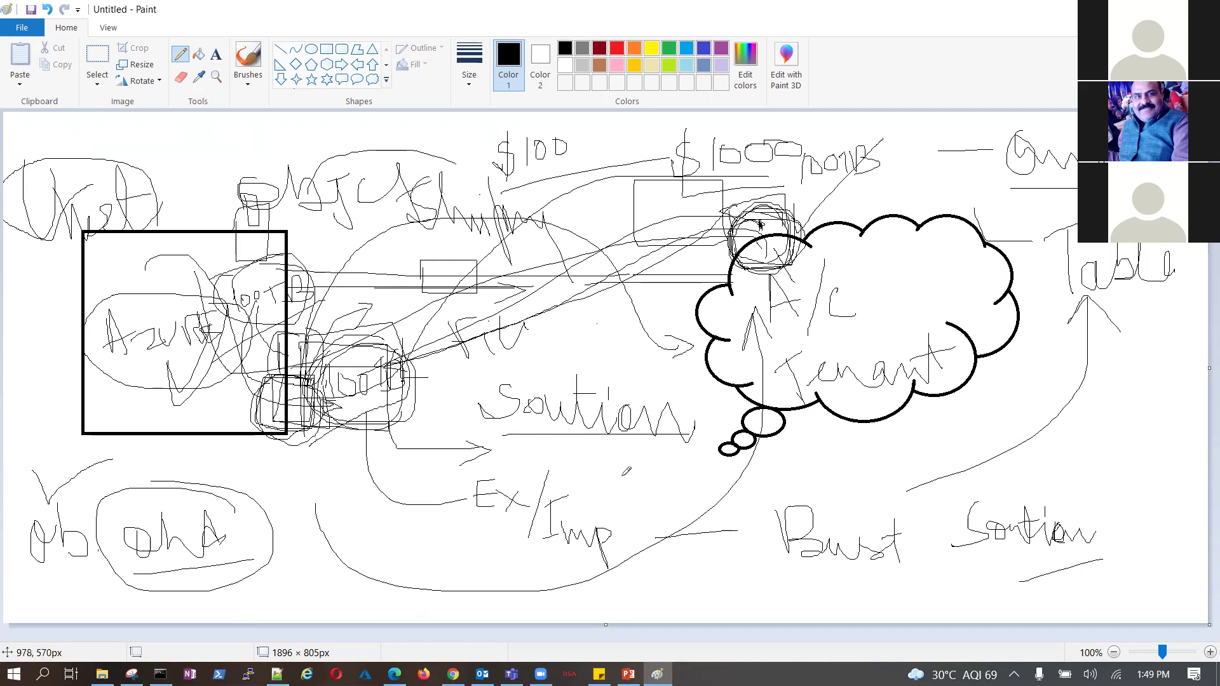
Draw a box labelled SA inside the tenant cloud and connect it to the incoming arrow
mouse_move(737, 315)
left_mouse_down()
mouse_move(854, 288)
mouse_move(917, 296)
left_mouse_up()
mouse_move(879, 242)
left_mouse_down()
mouse_move(878, 347)
mouse_move(976, 287)
mouse_move(961, 241)
mouse_move(877, 250)
mouse_move(883, 286)
left_mouse_up()
left_click_drag(904, 293, 916, 285)
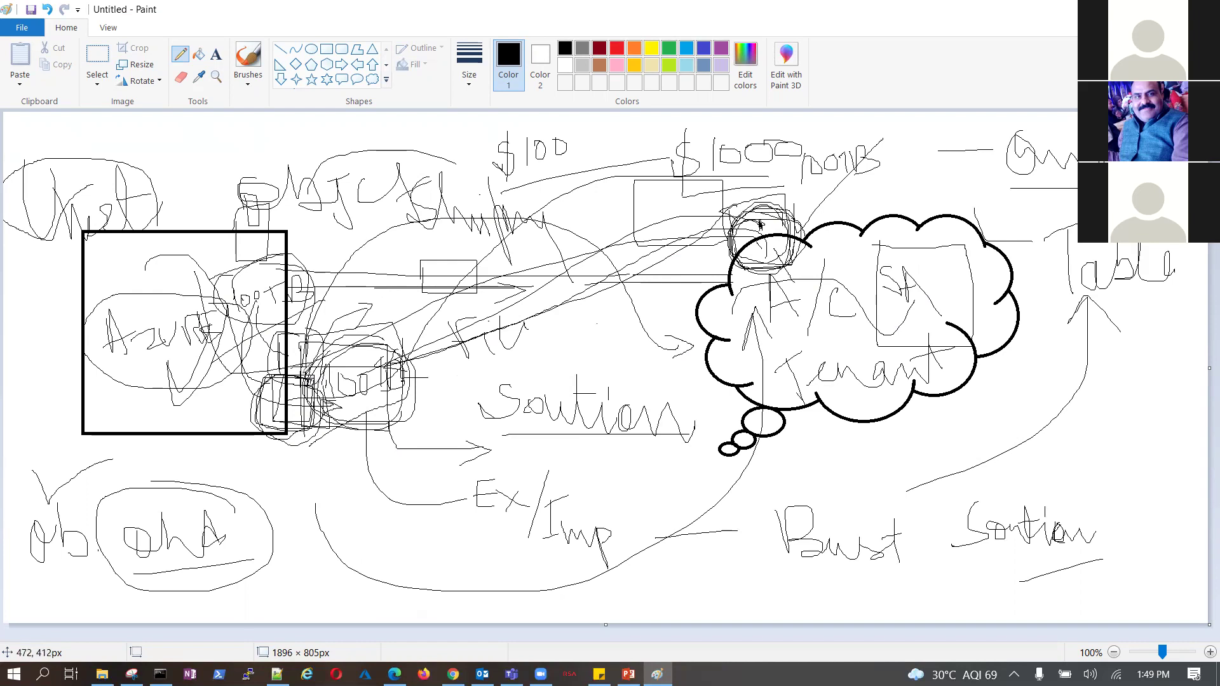
Add check marks beside the shipping heading and the solution label, circle $100 and mark a line beneath it
mouse_move(267, 150)
left_mouse_down()
mouse_move(302, 147)
mouse_move(327, 121)
left_mouse_up()
left_click_drag(502, 255, 601, 222)
left_click_drag(415, 402, 470, 383)
mouse_move(543, 169)
left_mouse_down()
mouse_move(579, 144)
mouse_move(521, 127)
mouse_move(476, 159)
mouse_move(550, 176)
mouse_move(618, 165)
left_mouse_up()
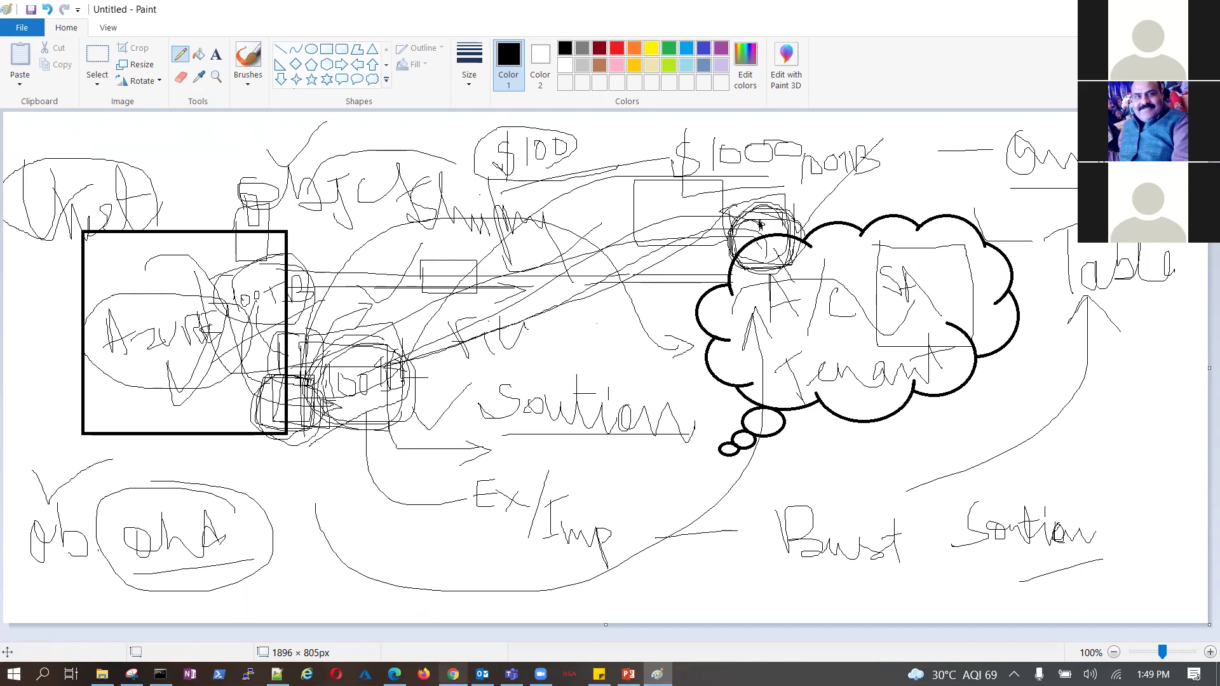
Switch to Chrome's article on importing data to Azure Files and review the carrier account and tracking number prerequisites
mouse_move(453, 674)
left_click(453, 610)
scroll(535, 410, "up", 5)
scroll(535, 411, "up", 5)
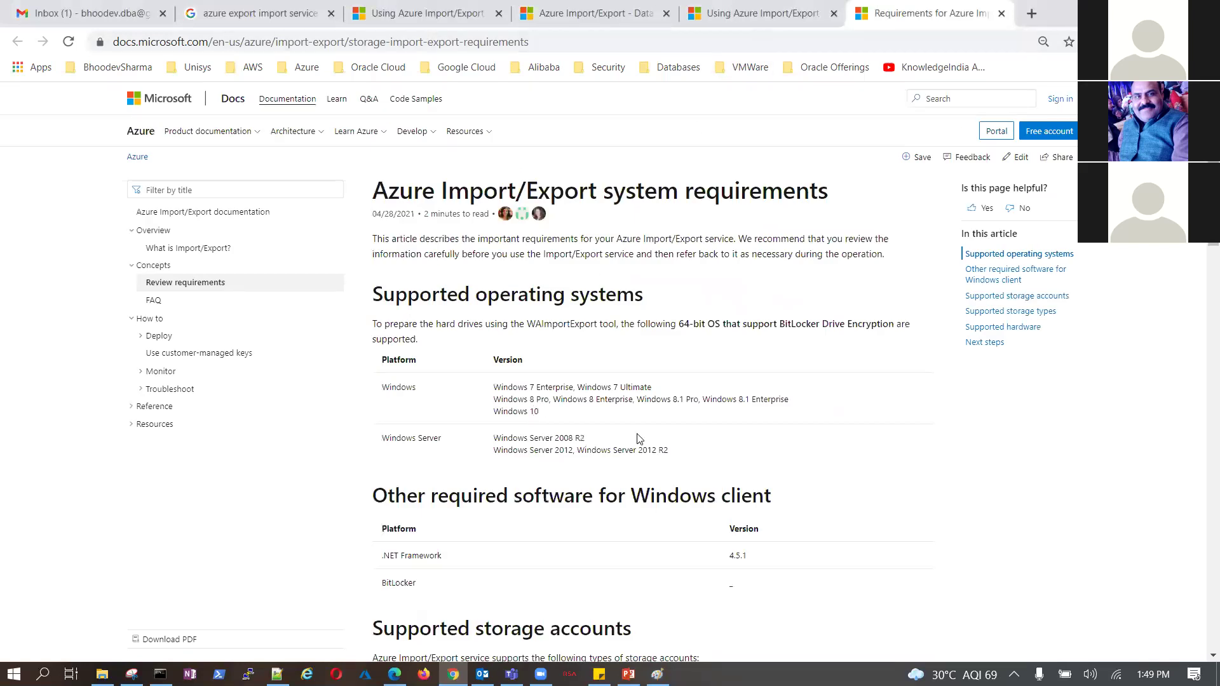
left_click(743, 14)
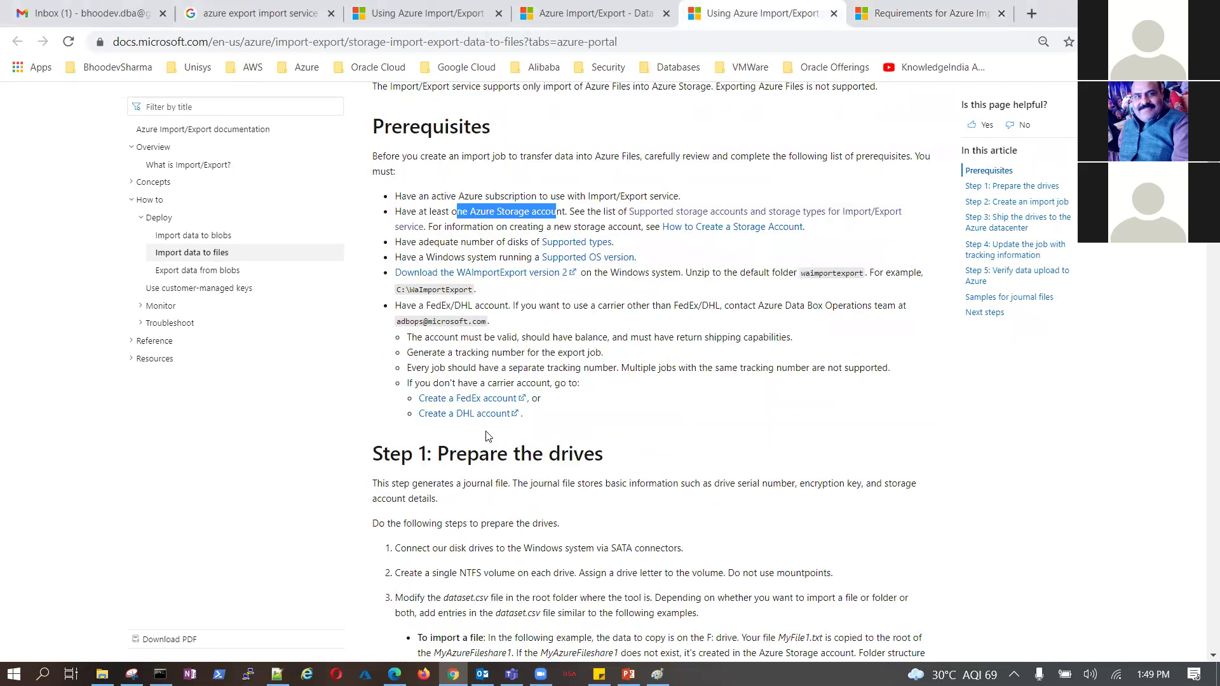
left_click_drag(429, 341, 796, 344)
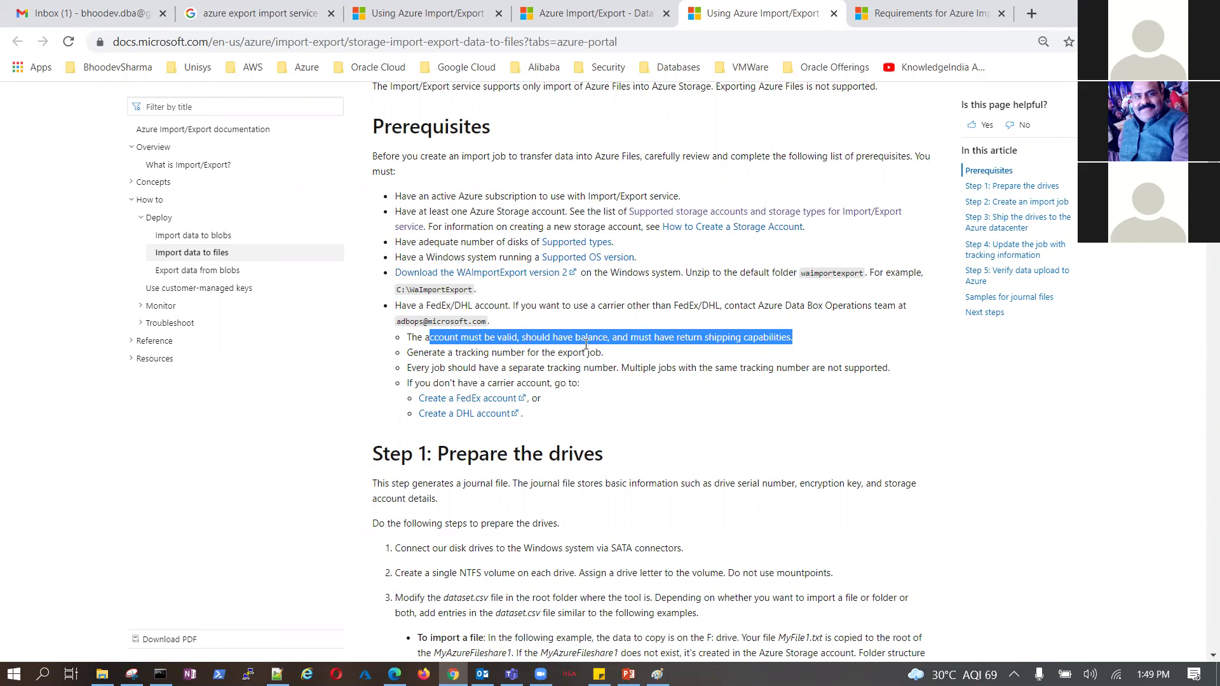
left_click_drag(557, 340, 597, 341)
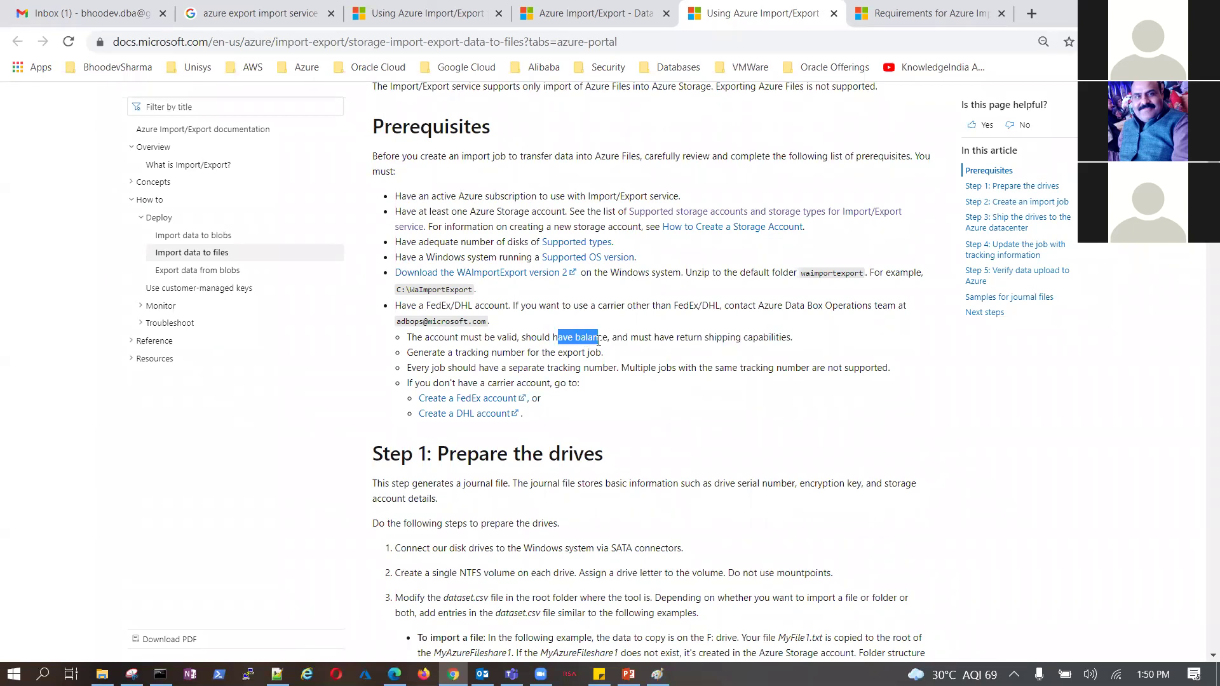
left_click_drag(451, 354, 601, 353)
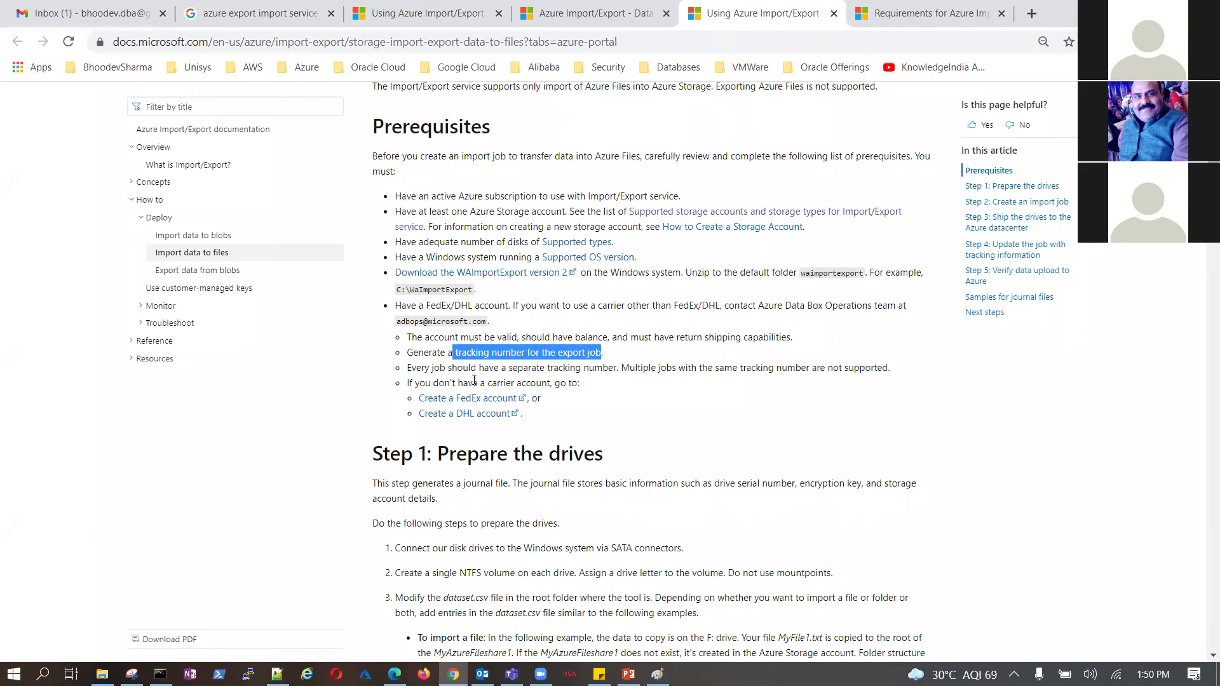
left_click_drag(433, 368, 895, 374)
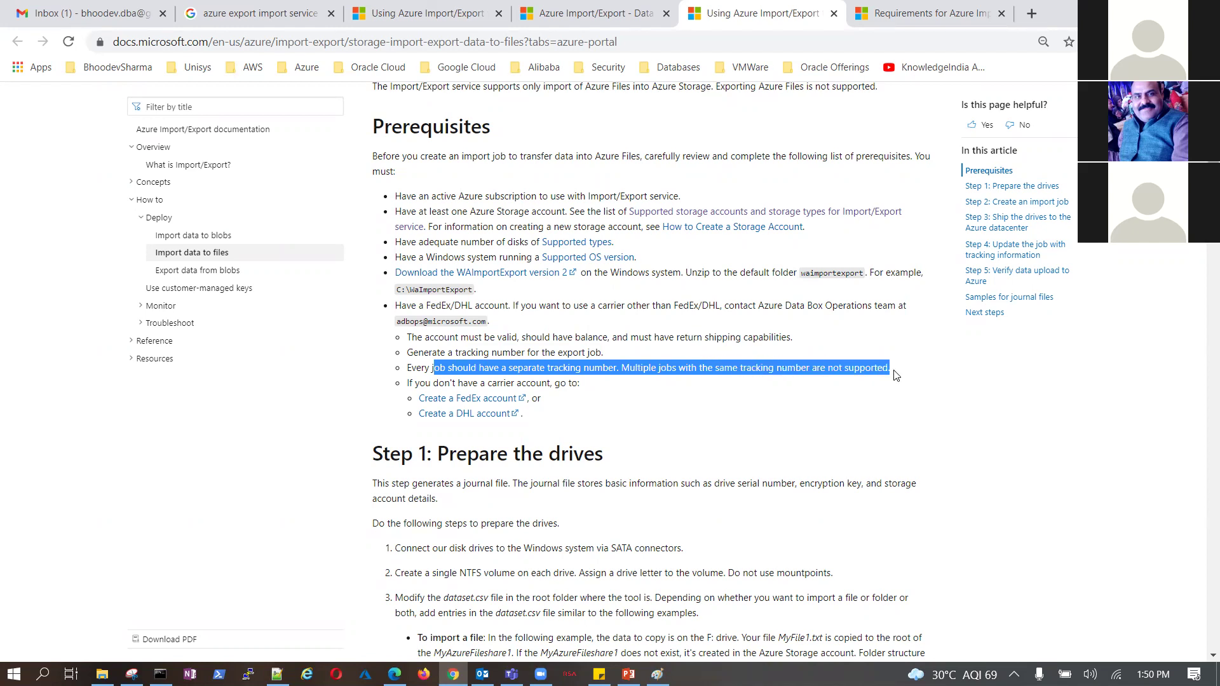
left_click_drag(463, 383, 406, 383)
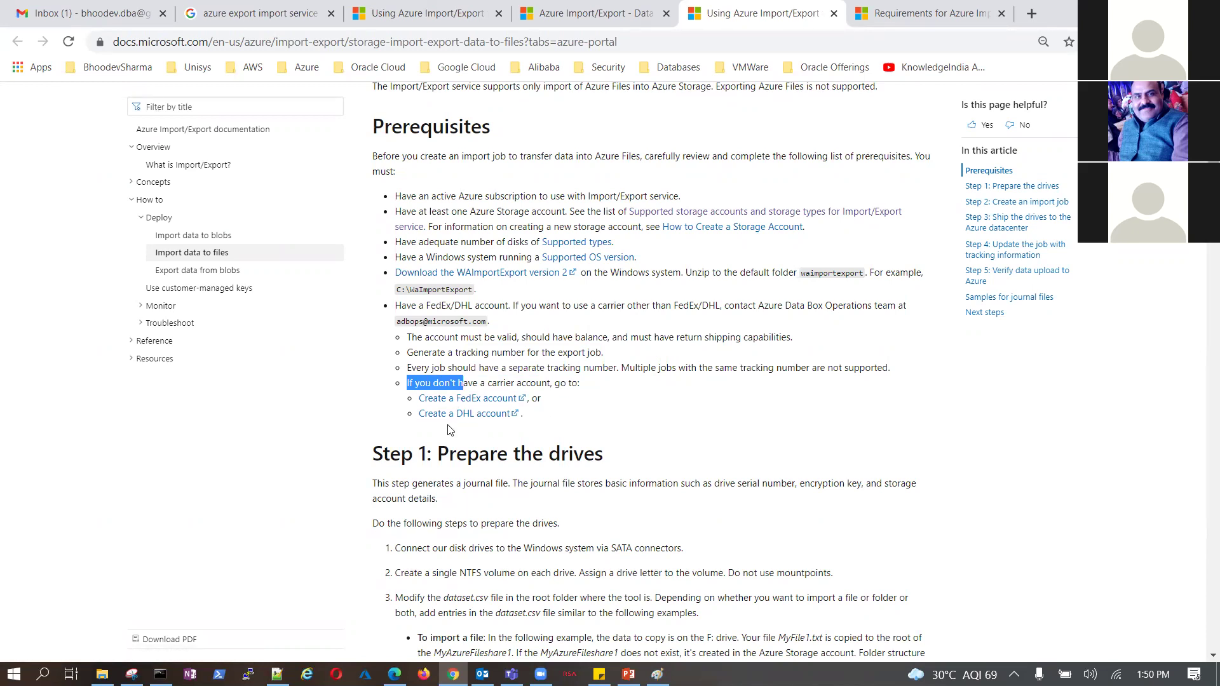
Read the drive preparation section on the journal file, SATA disk connection and creating a single NTFS volume per drive
scroll(448, 429, "down", 3)
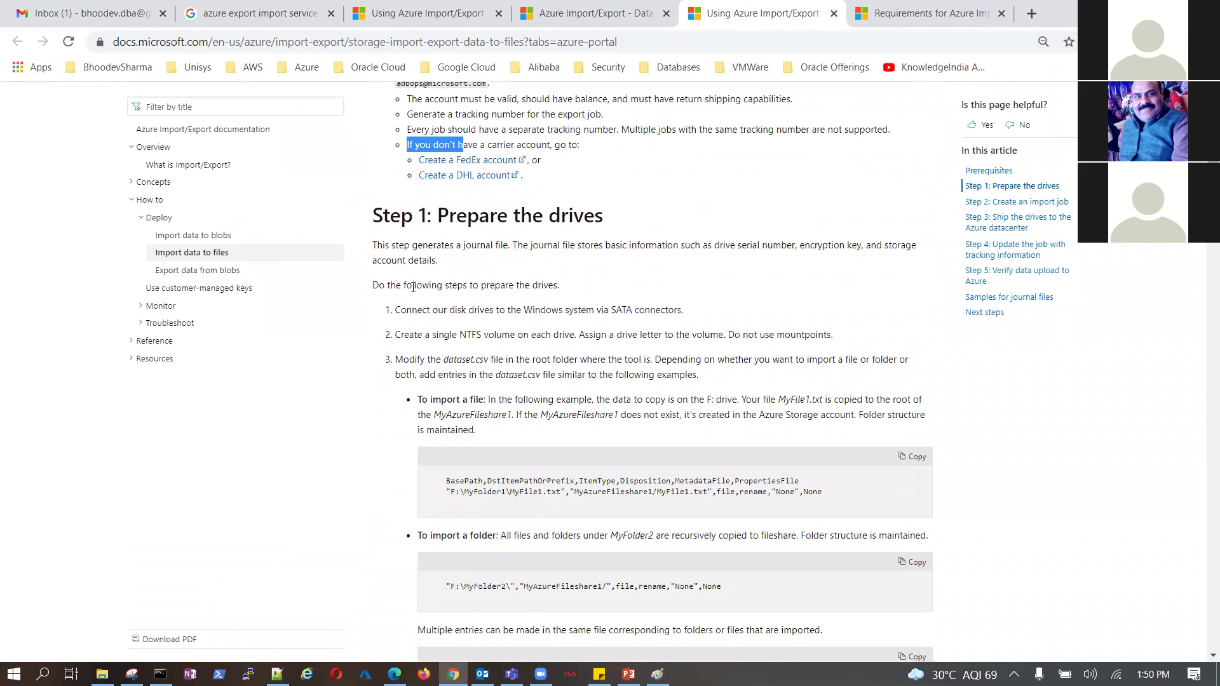
left_click_drag(372, 219, 616, 230)
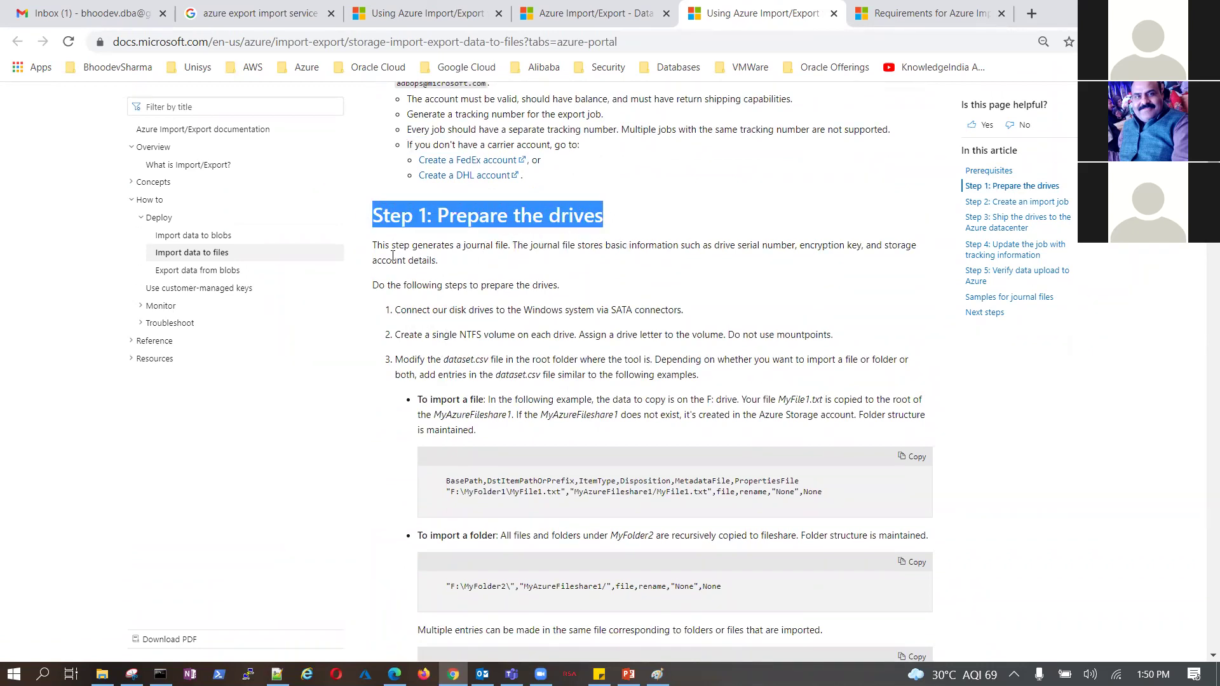
left_click_drag(385, 246, 928, 277)
left_click(738, 257)
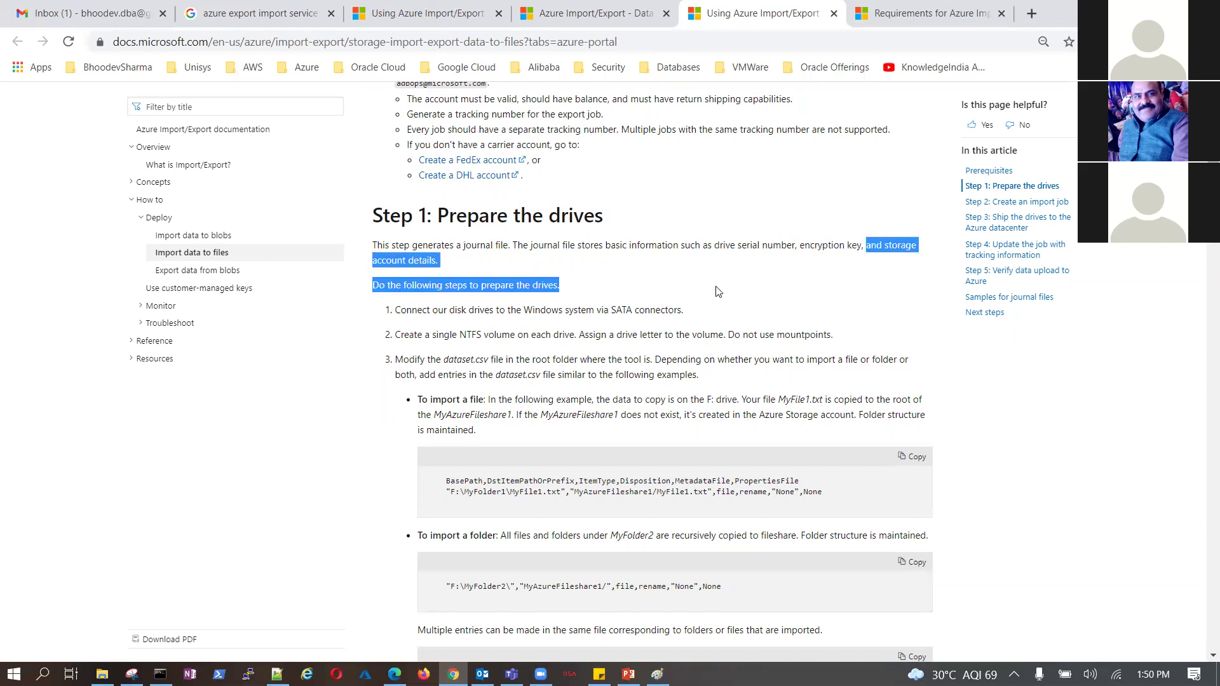
left_click(497, 323)
left_click_drag(455, 310, 692, 317)
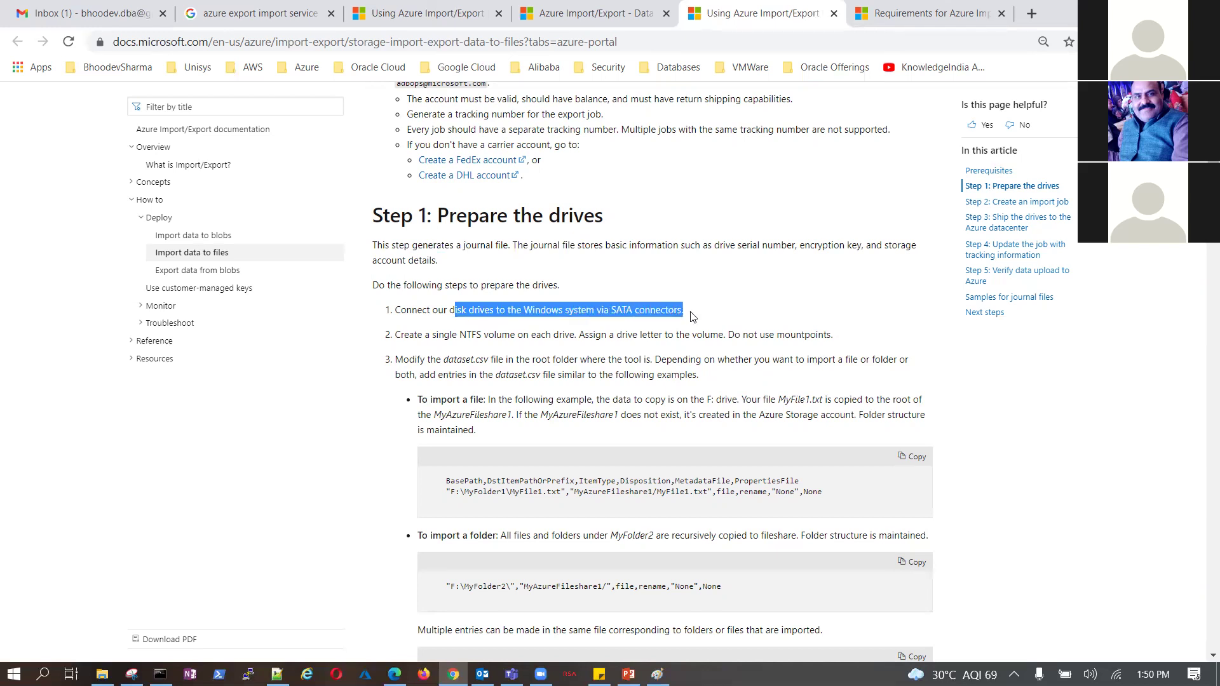
left_click(396, 314)
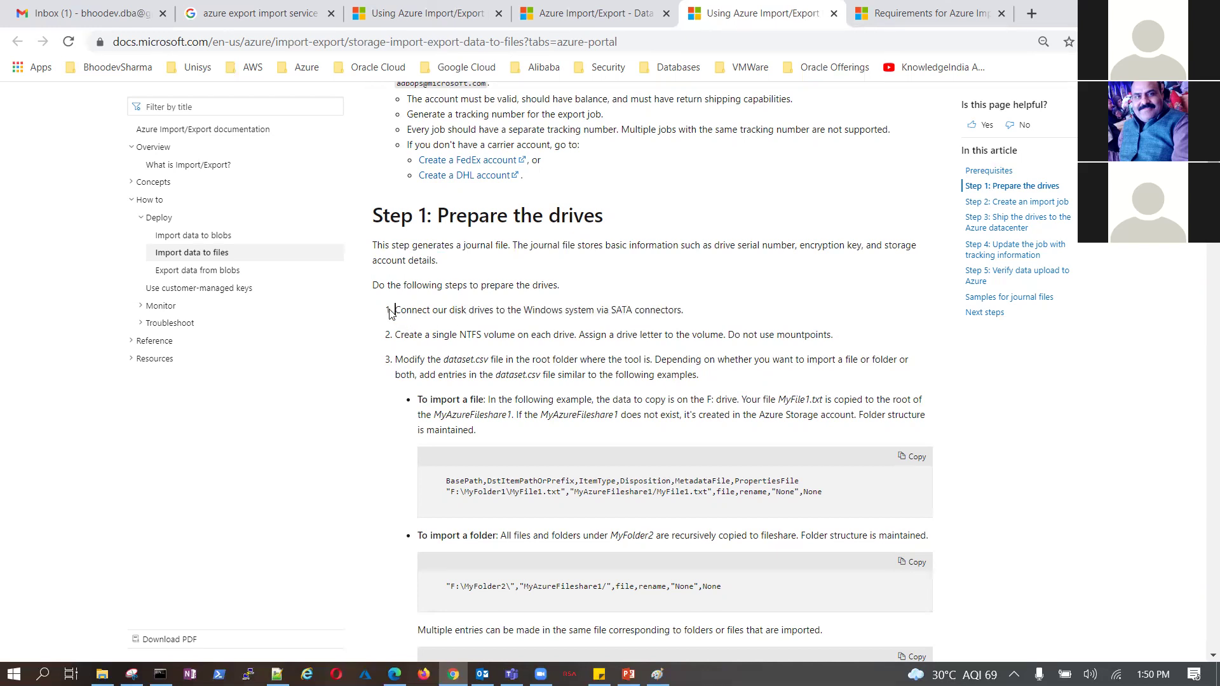
left_click_drag(395, 310, 697, 315)
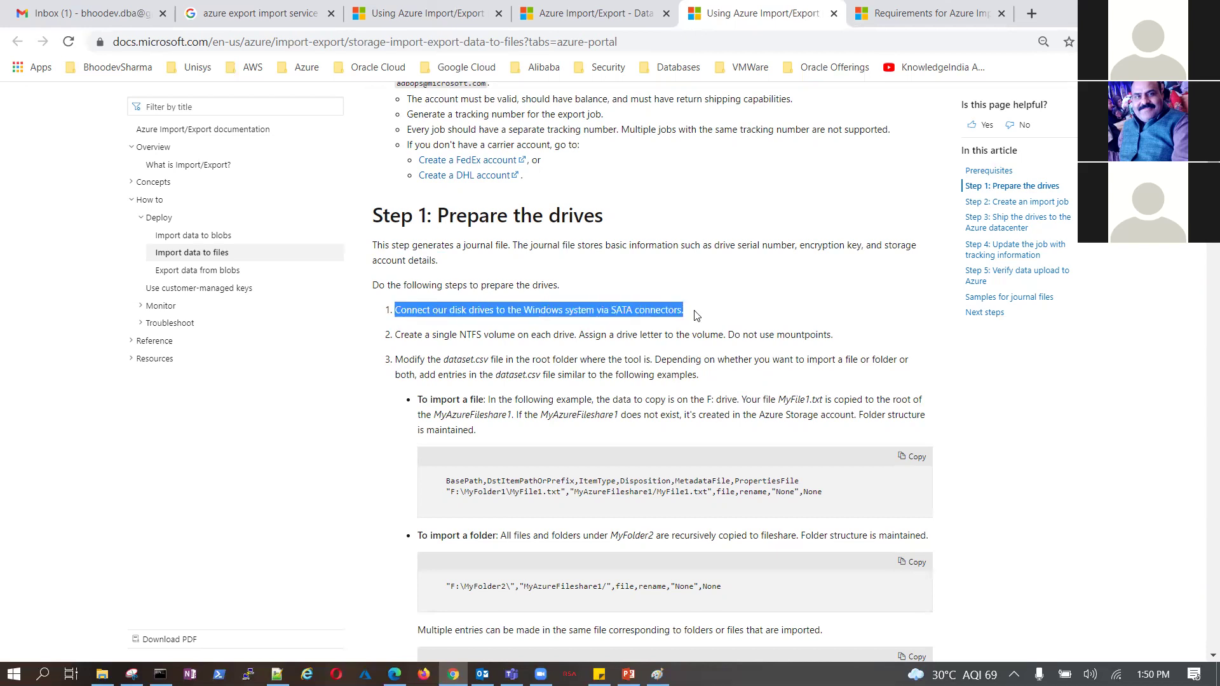
left_click_drag(432, 335, 842, 342)
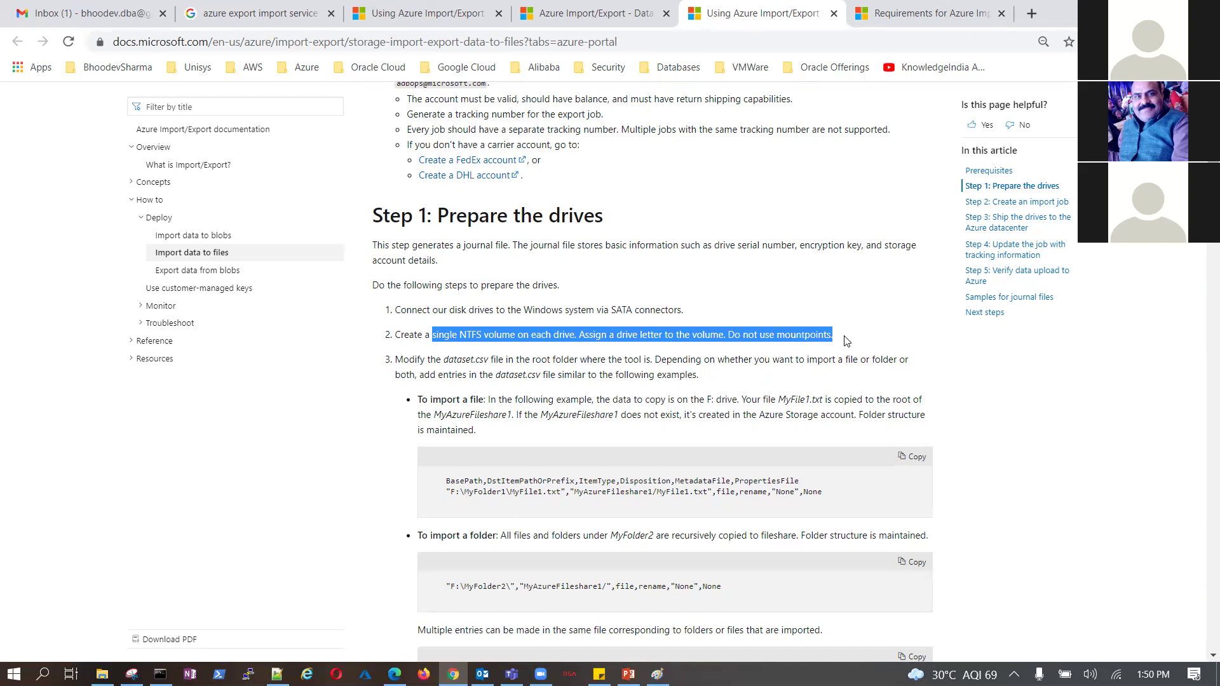
Highlight the instruction on modifying dataset.csv in the tool's root folder for file or folder imports
scroll(635, 331, "down", 1)
left_click_drag(425, 282, 655, 285)
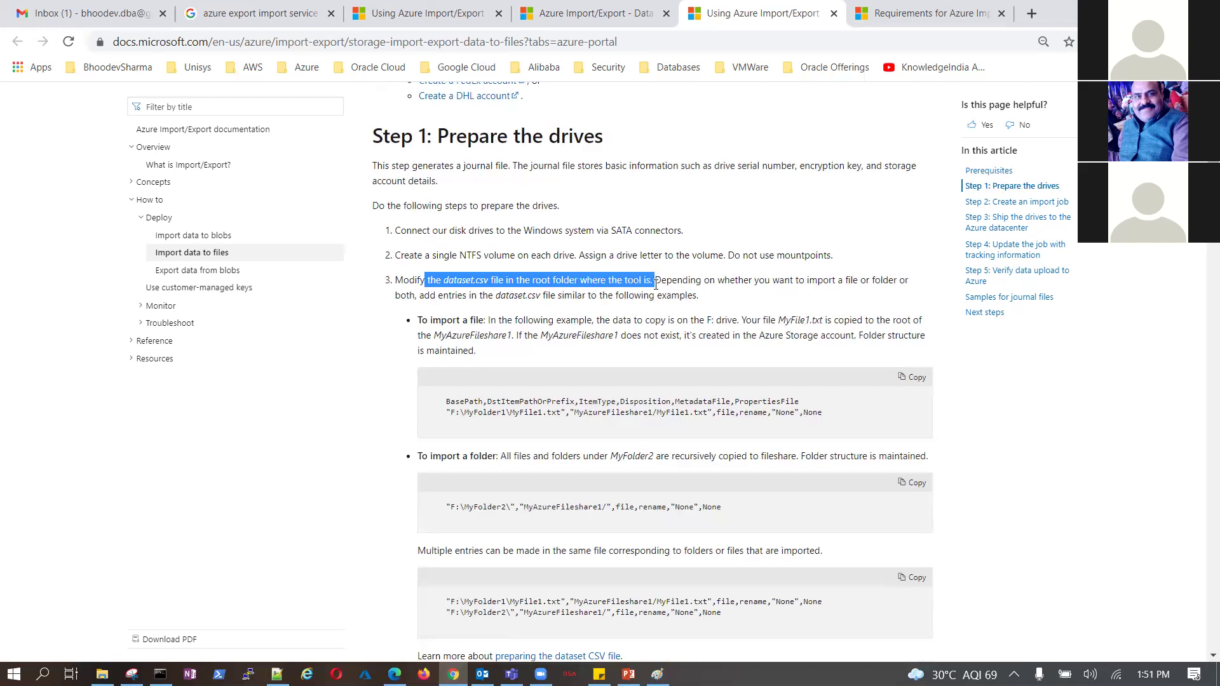
left_click(514, 295)
left_click_drag(395, 281, 916, 288)
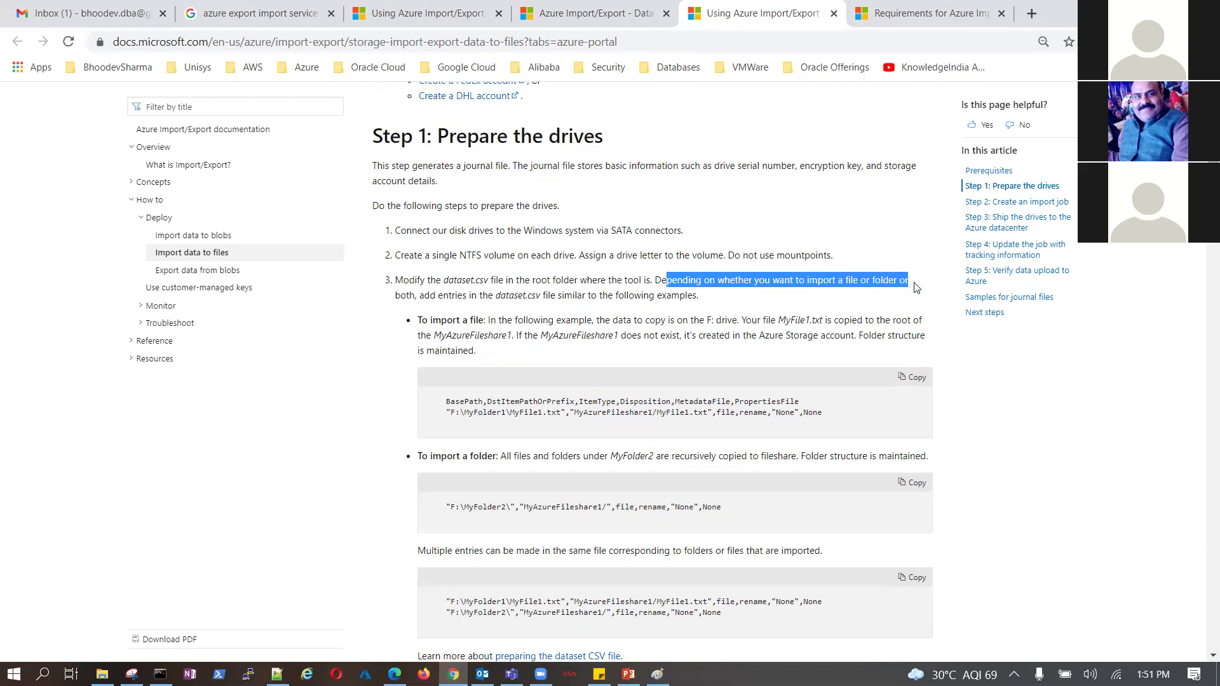
left_click_drag(423, 298, 697, 297)
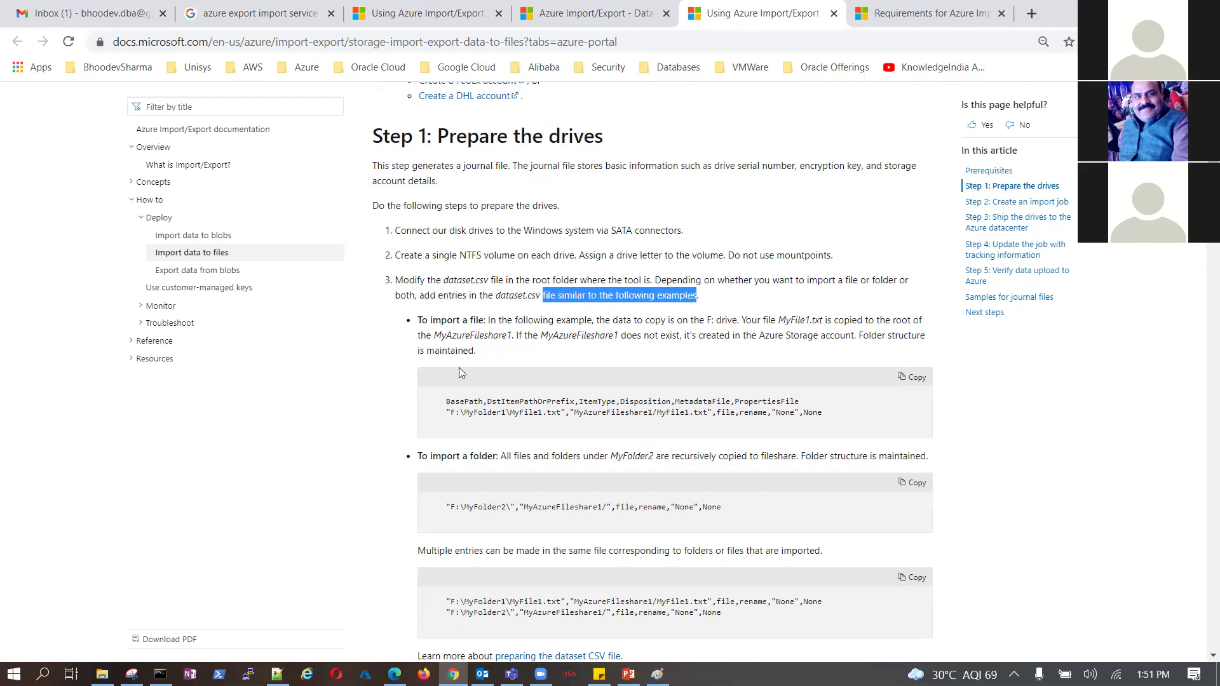
Examine the example dataset.csv entries for importing a file, a folder and multiple items
left_click_drag(419, 321, 514, 446)
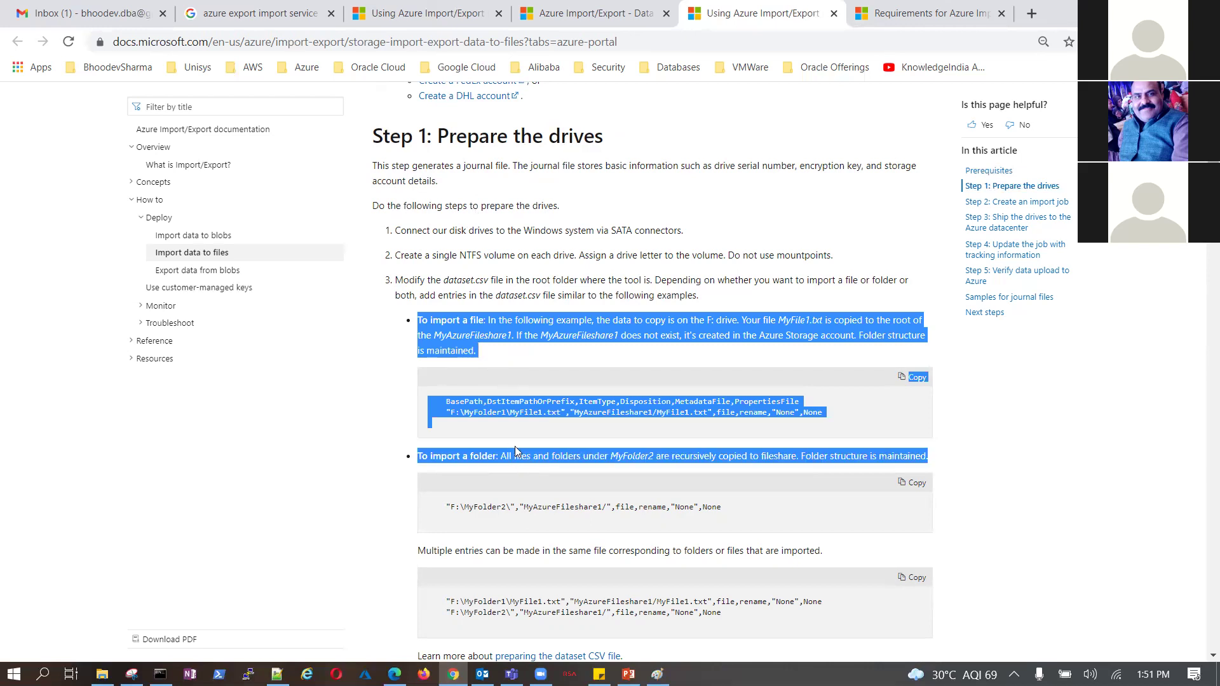
scroll(508, 438, "down", 1)
left_click(411, 384)
left_click_drag(411, 384, 439, 453)
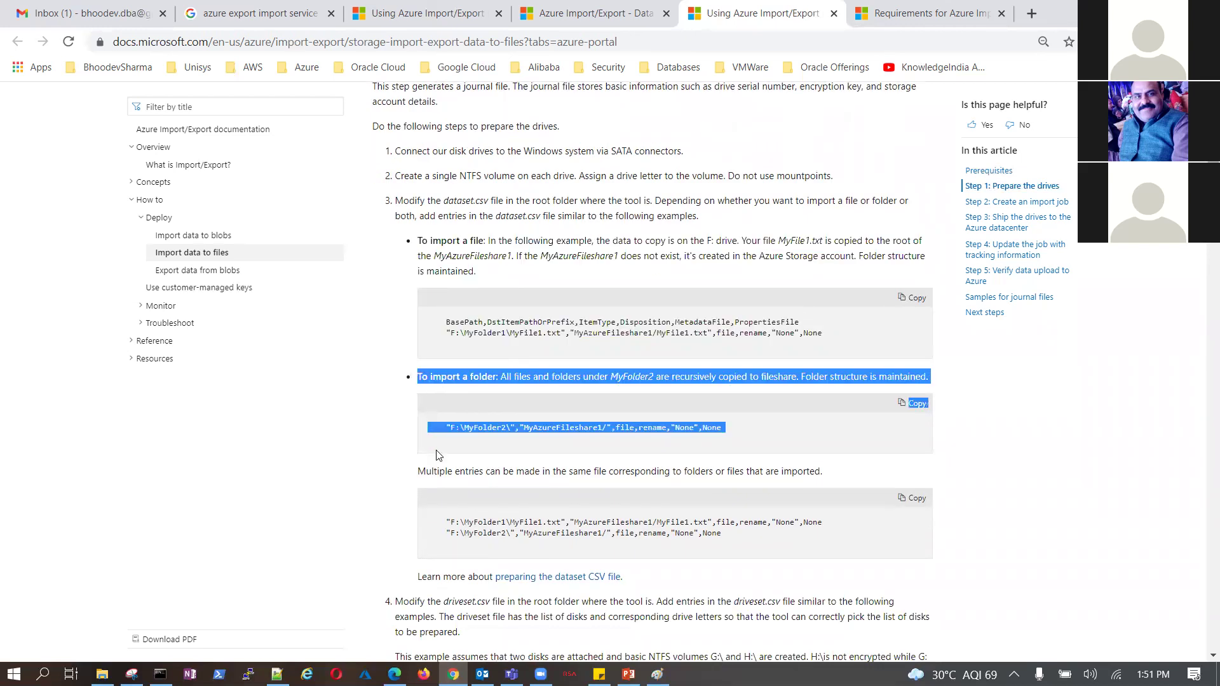
scroll(438, 453, "down", 3)
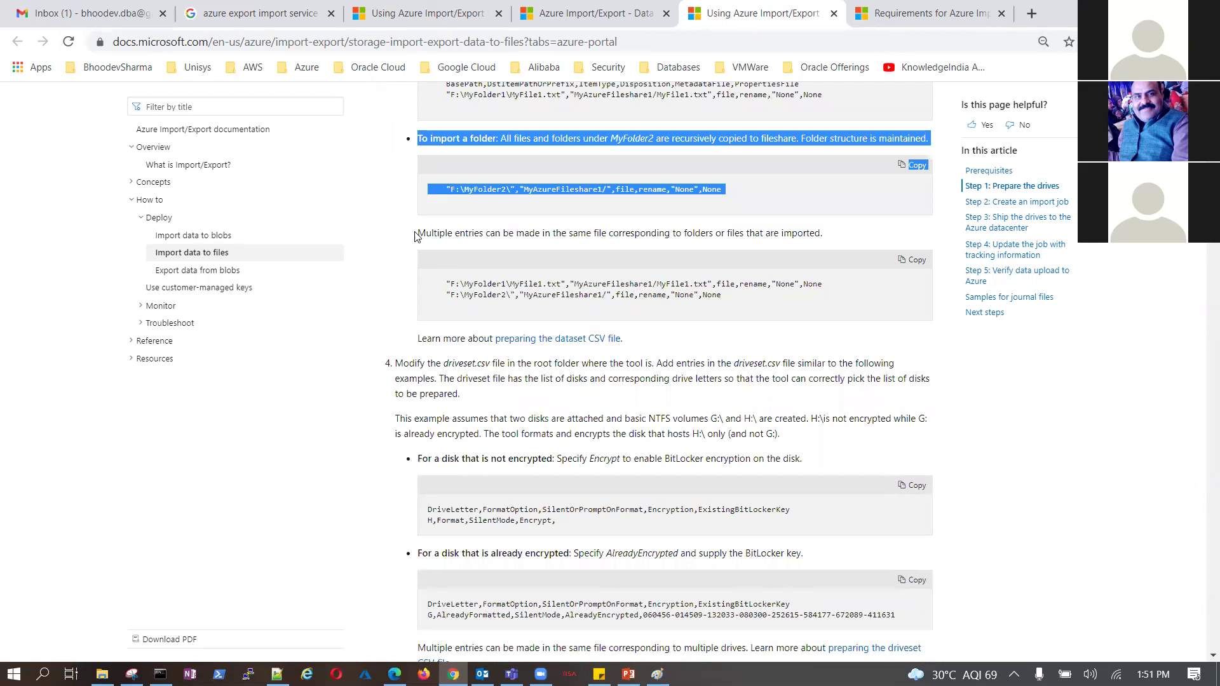
left_click_drag(414, 236, 425, 284)
scroll(427, 218, "down", 1)
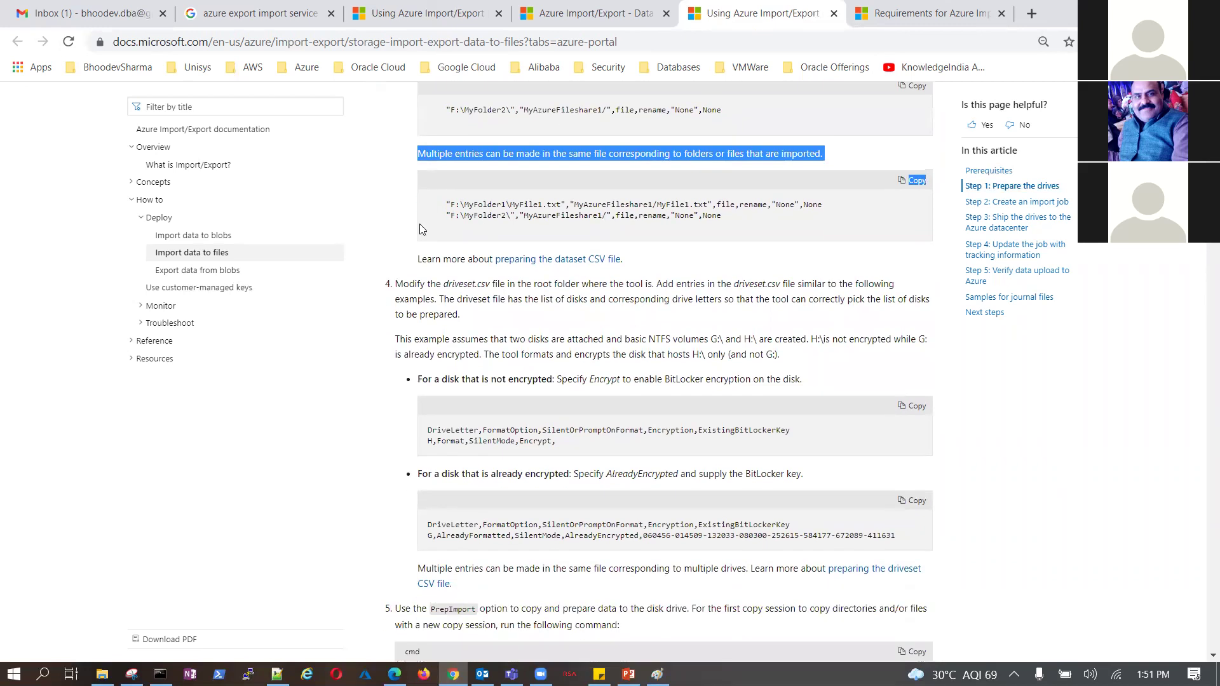
left_click_drag(638, 260, 484, 154)
scroll(756, 350, "up", 3)
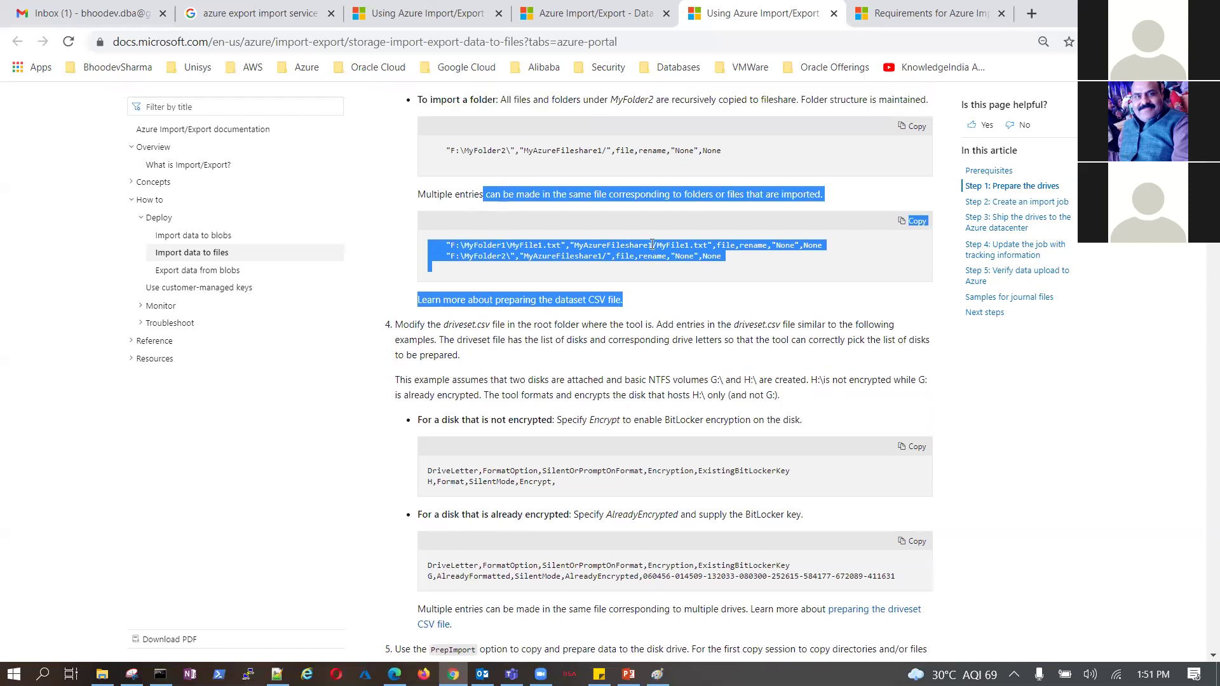
left_click_drag(722, 350, 438, 349)
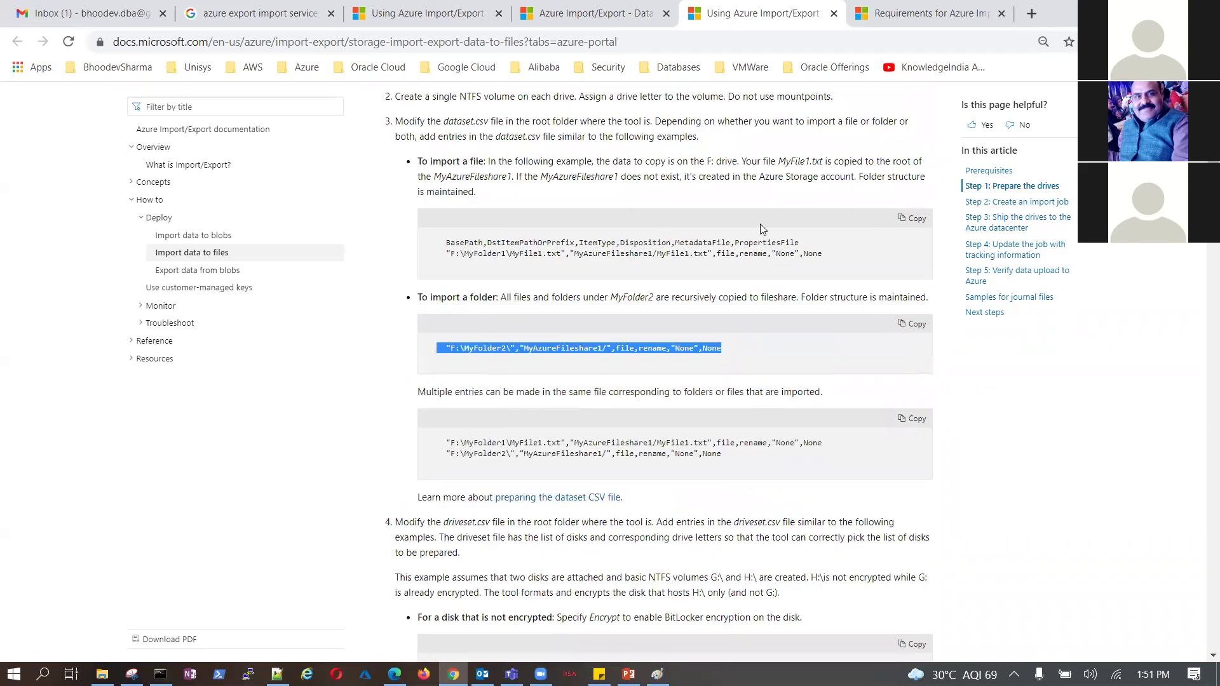
left_click_drag(843, 256, 456, 239)
Review the driveset.csv instructions, highlighting the BitLocker guidance for unencrypted and already encrypted disks
scroll(456, 239, "down", 4)
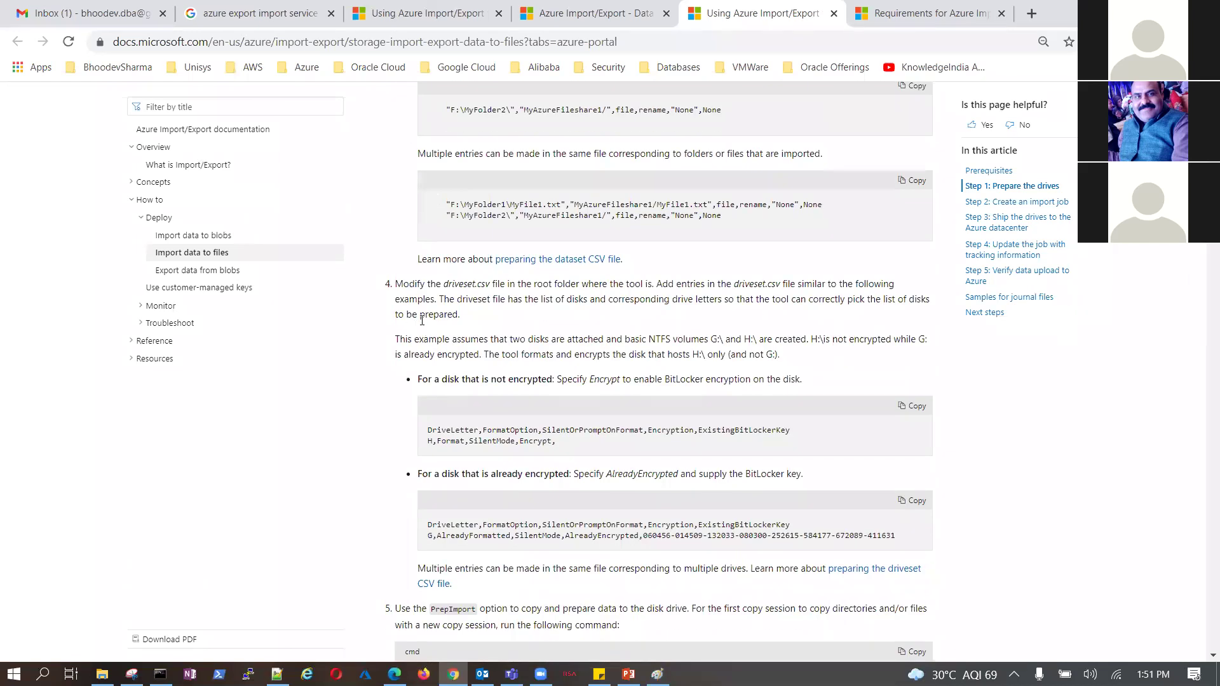
scroll(421, 319, "down", 1)
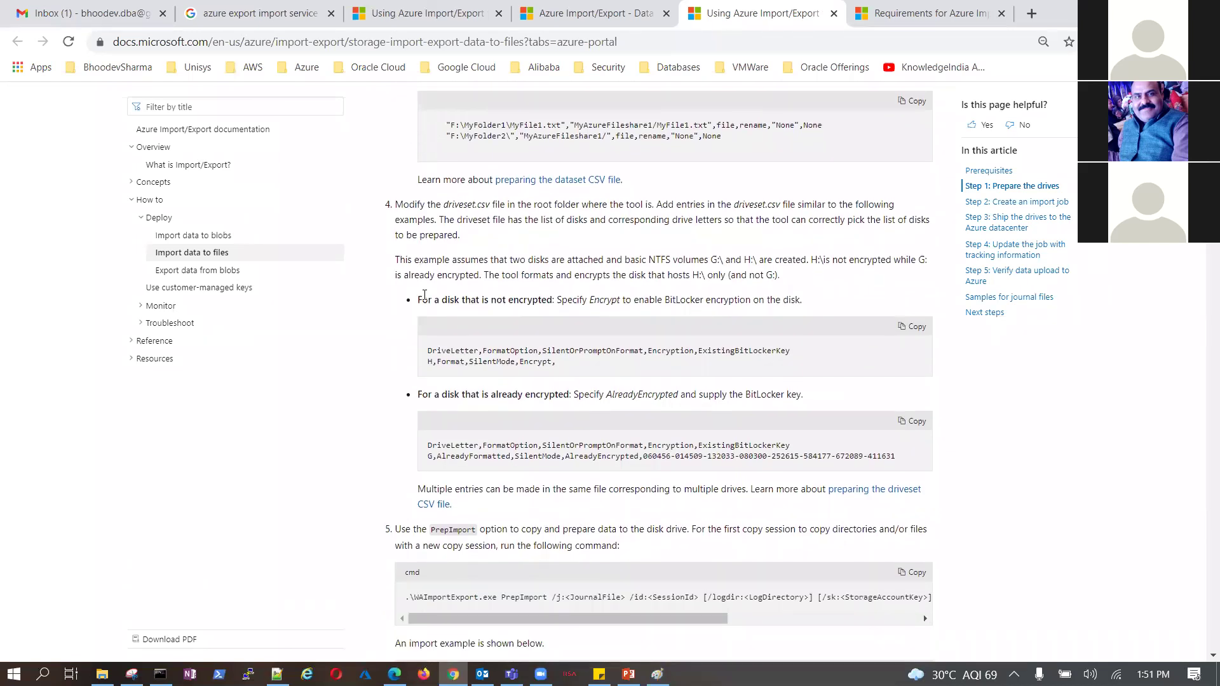
left_click_drag(419, 300, 801, 304)
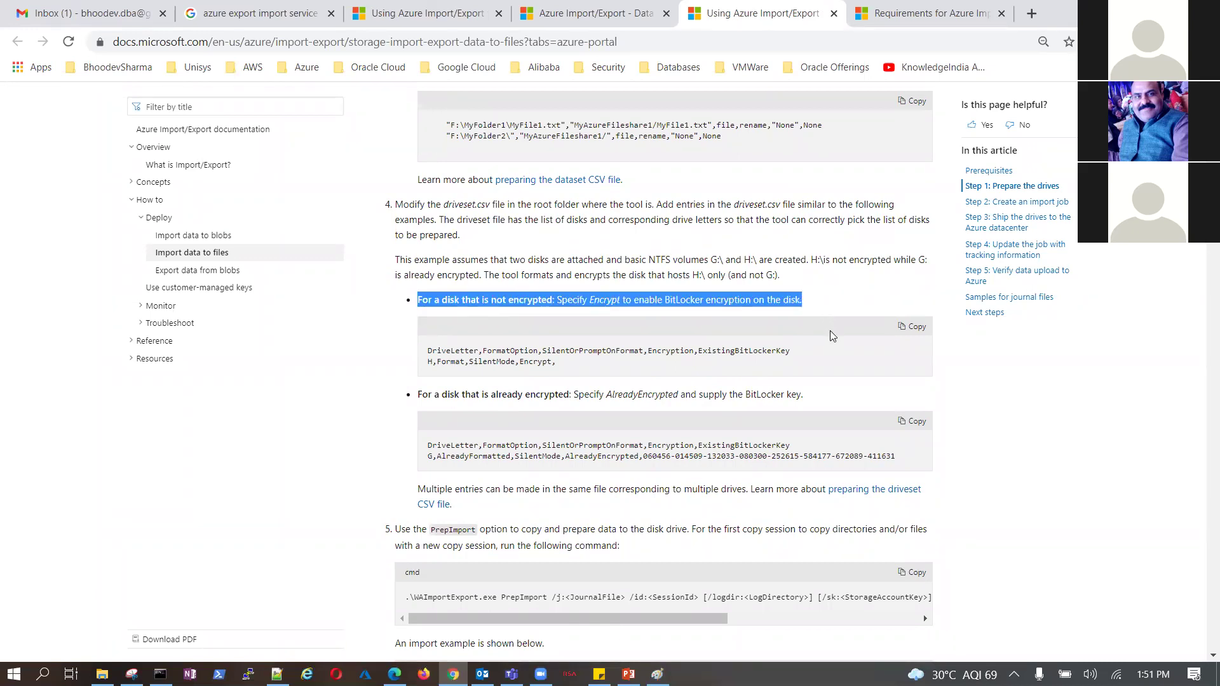
left_click_drag(451, 394, 828, 399)
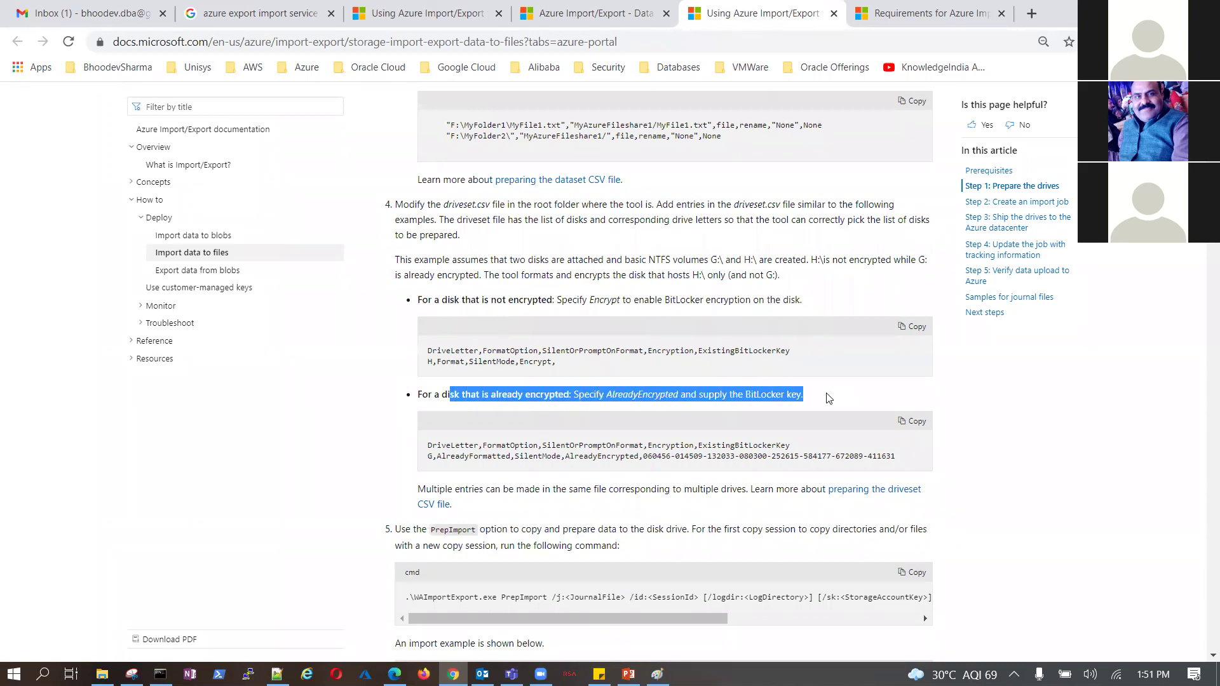
Examine the WAImportExport.exe PrepImport command and its parameters, from the journal file through to the dataset.csv argument
scroll(828, 399, "down", 3)
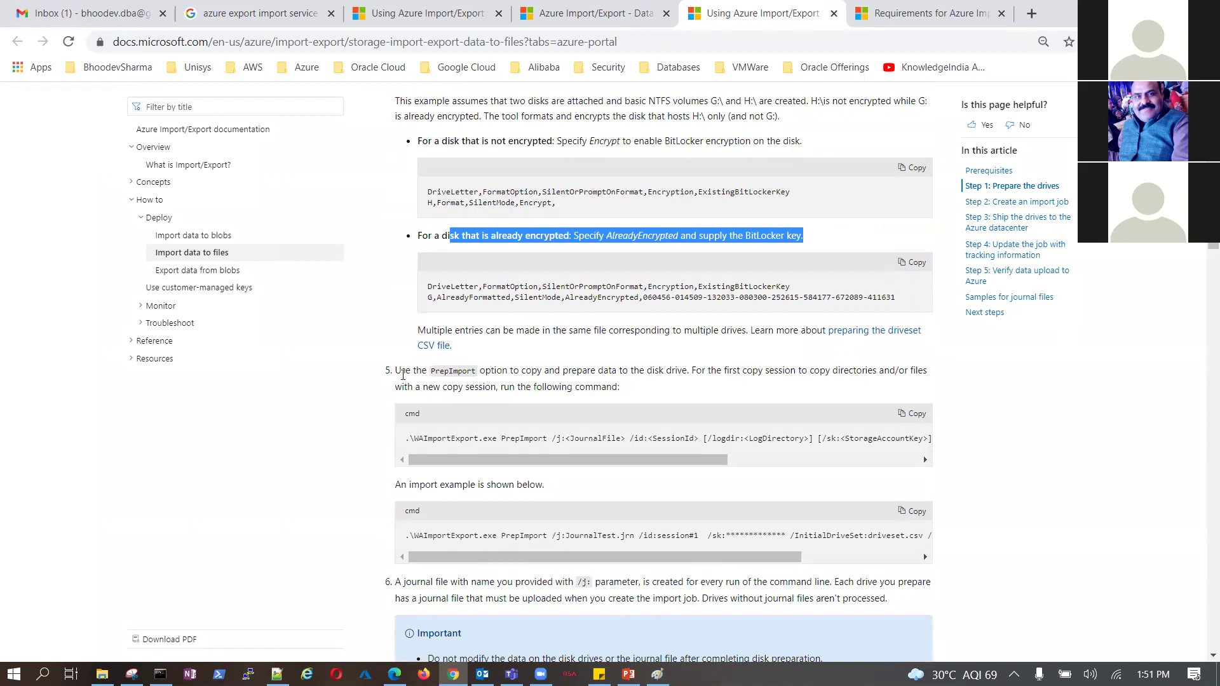
left_click_drag(400, 371, 720, 369)
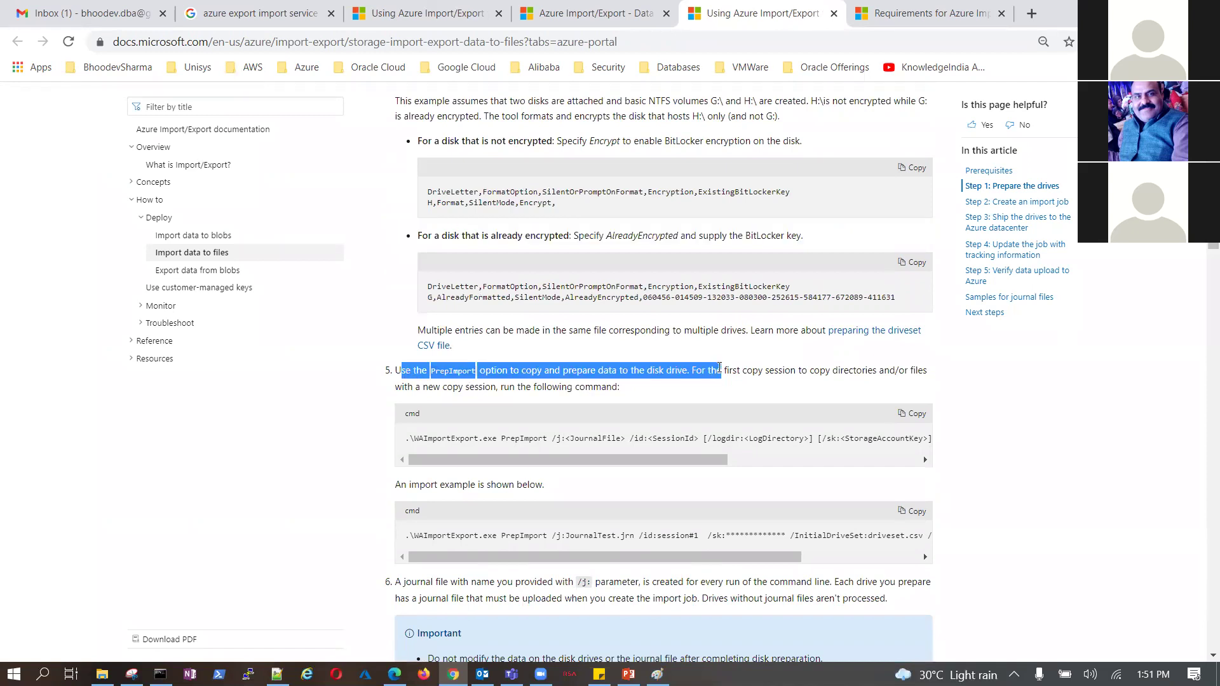
scroll(619, 343, "down", 3)
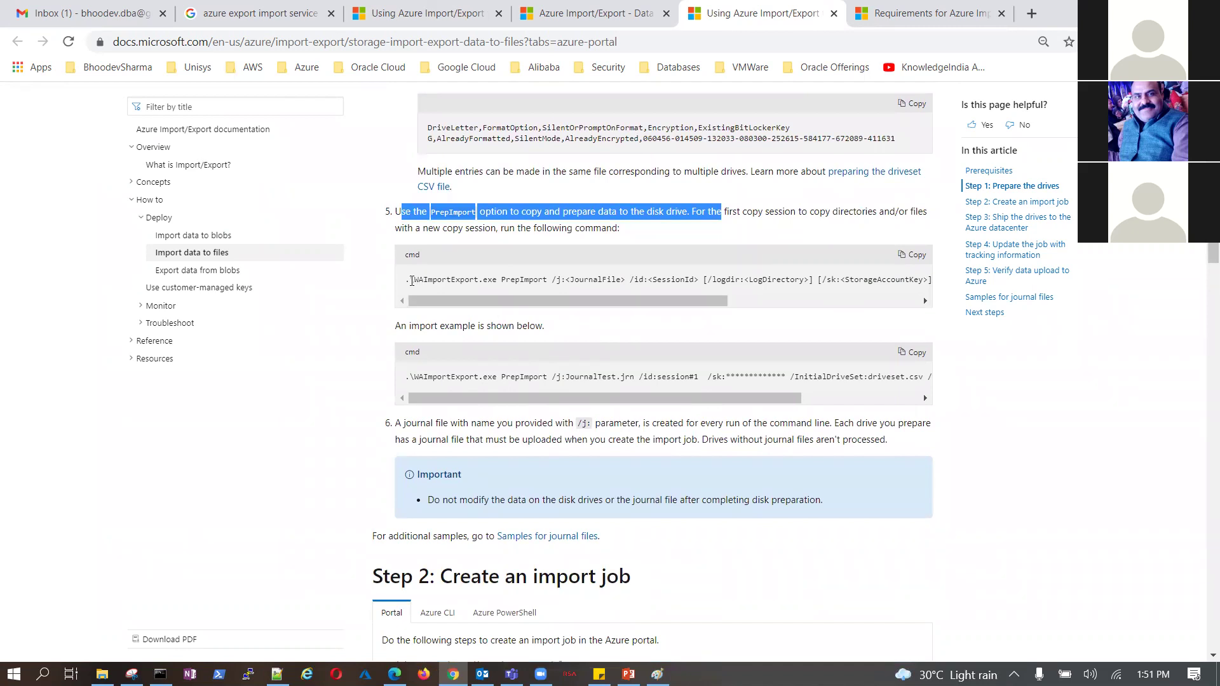
left_click_drag(410, 280, 479, 280)
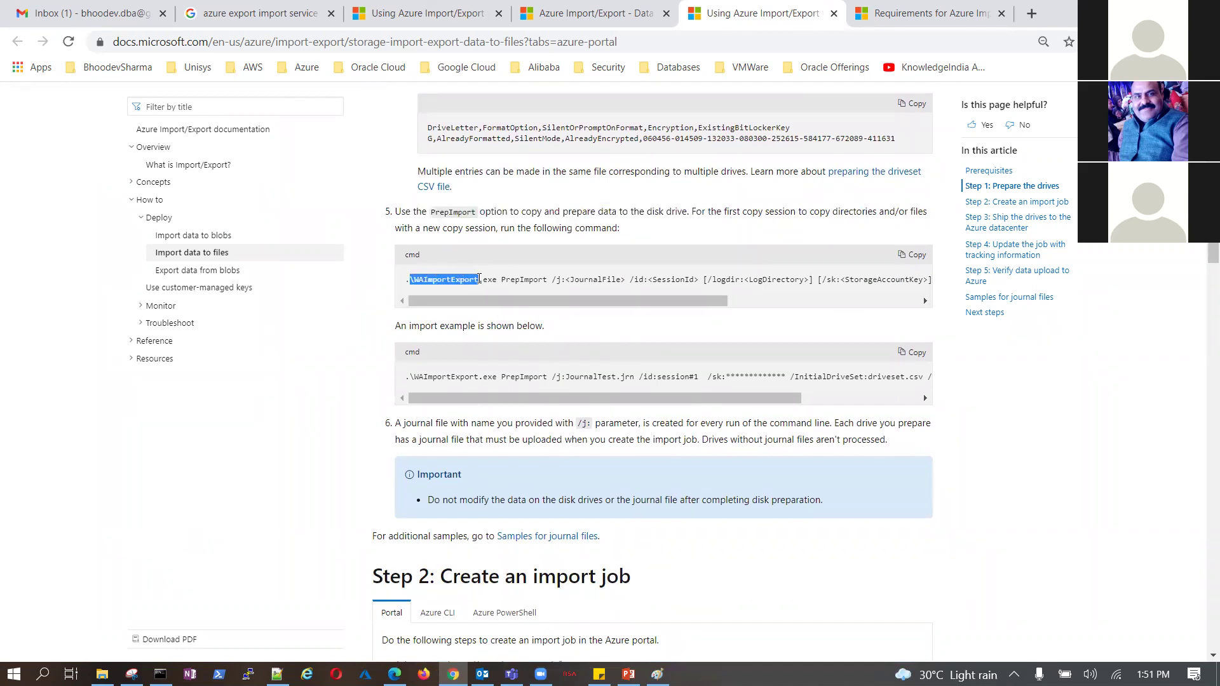
left_click_drag(479, 280, 713, 303)
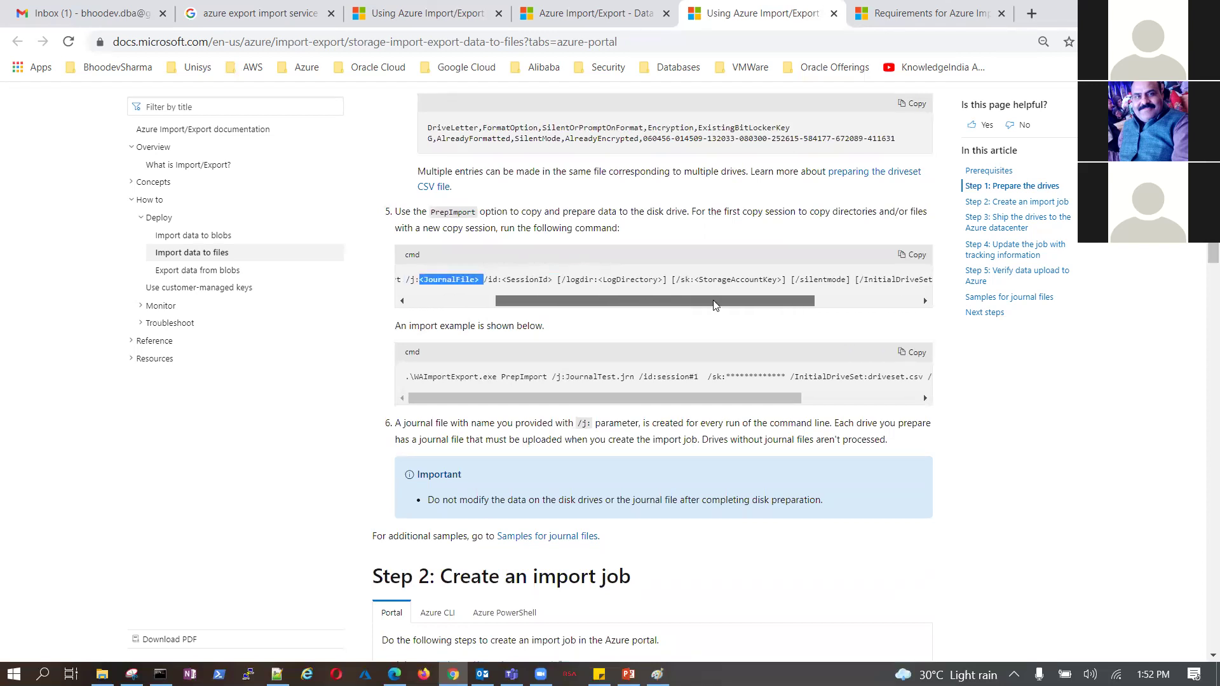
left_click_drag(613, 279, 739, 301)
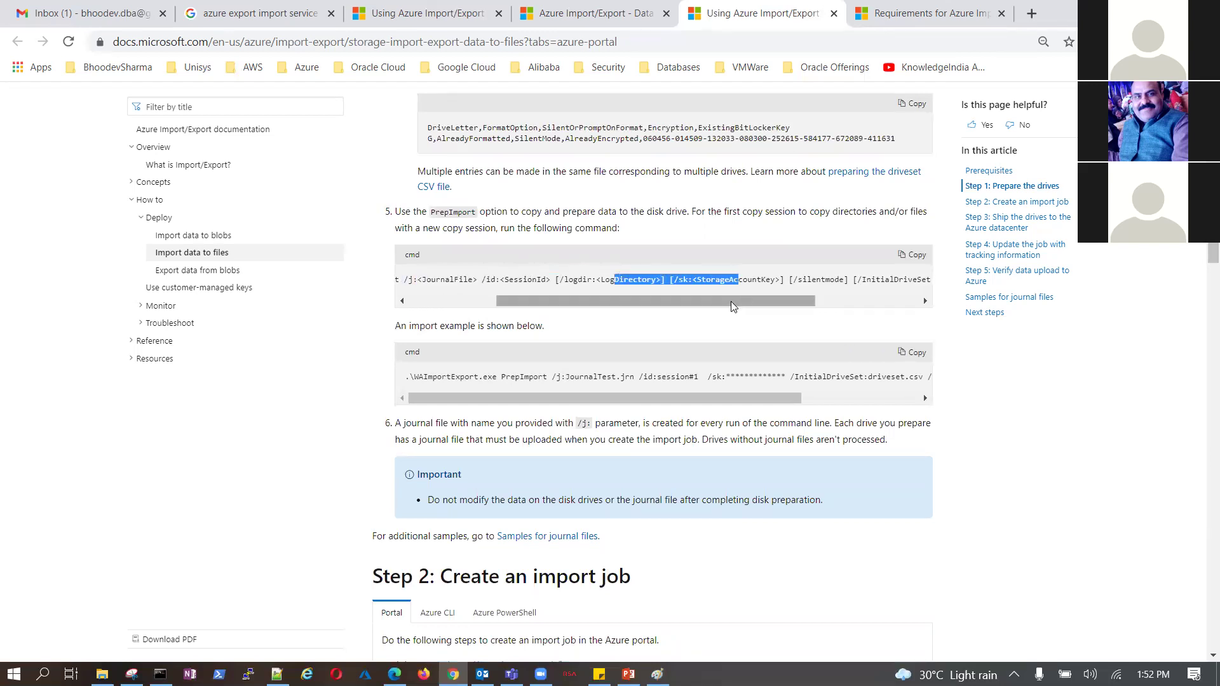
scroll(705, 297, "right", 4)
left_click(574, 279)
left_click_drag(566, 279, 923, 280)
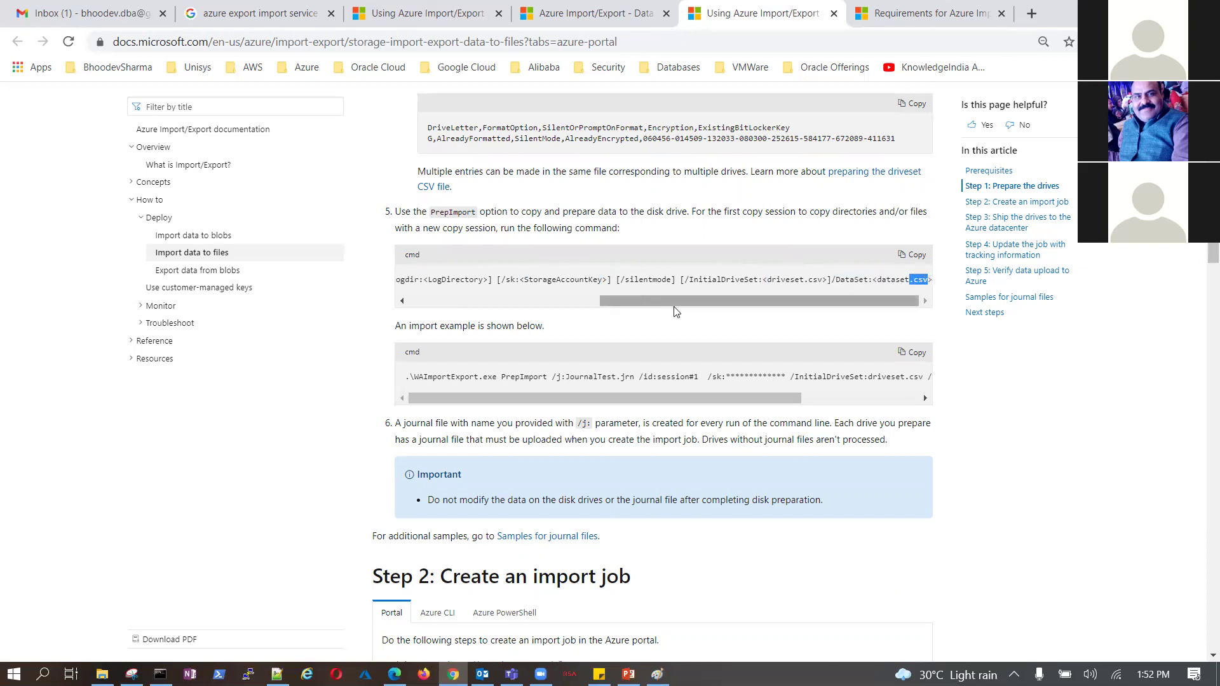
left_click_drag(677, 302, 479, 293)
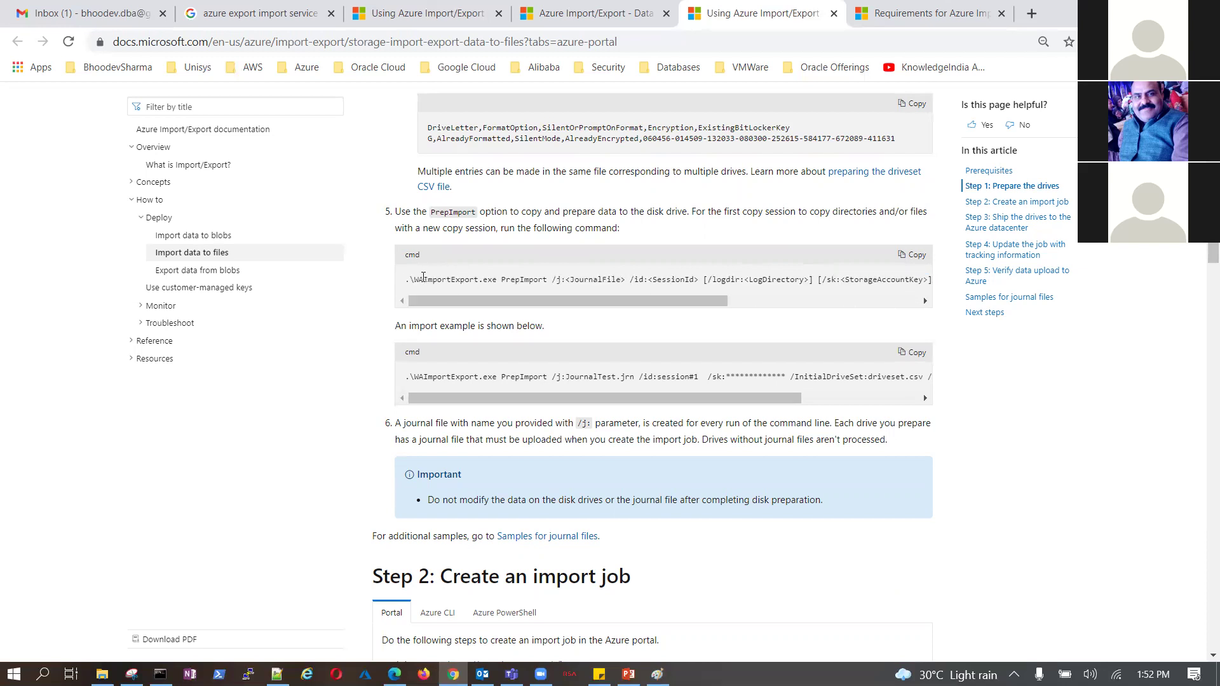
Highlight the WAImportExport.exe PrepImport command and the line introducing its import example in the drive preparation section
left_click_drag(405, 280, 689, 301)
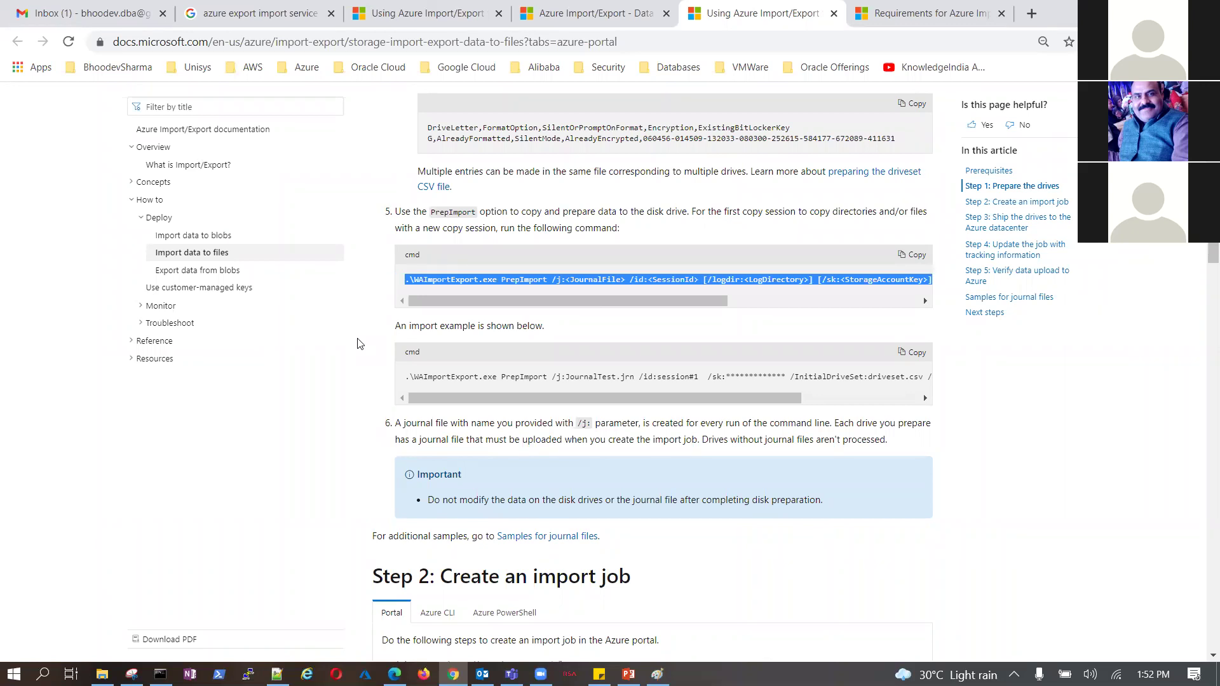
left_click_drag(397, 326, 583, 333)
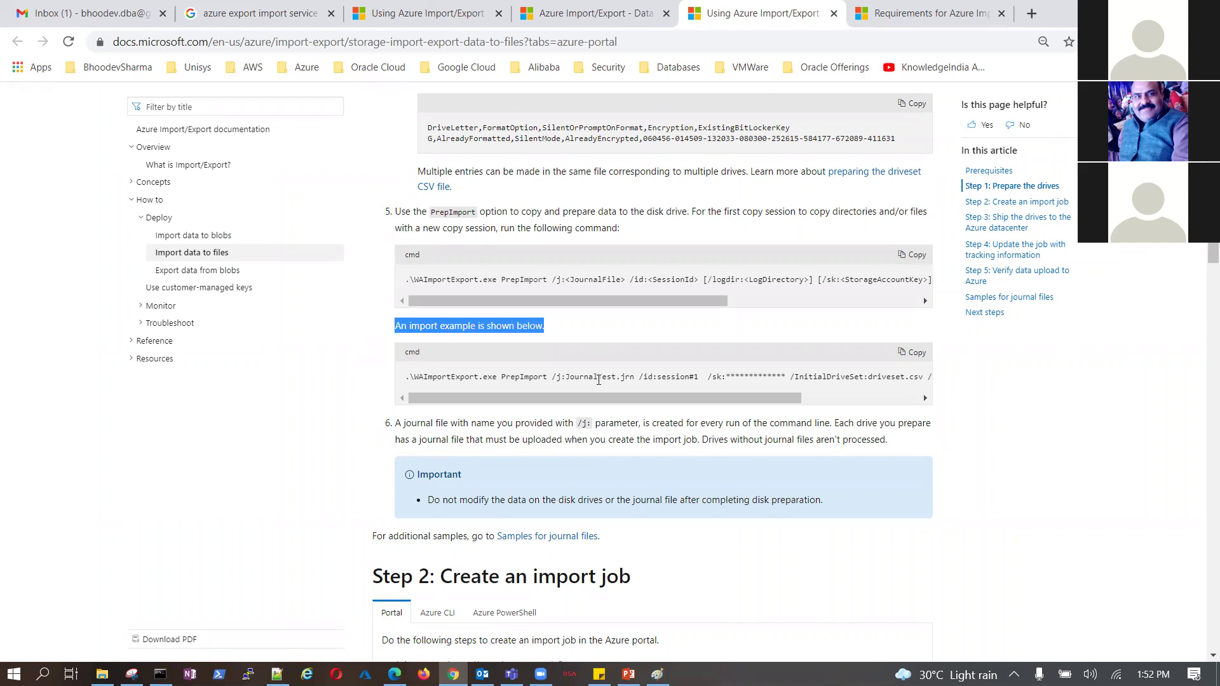
left_click_drag(600, 394, 542, 419)
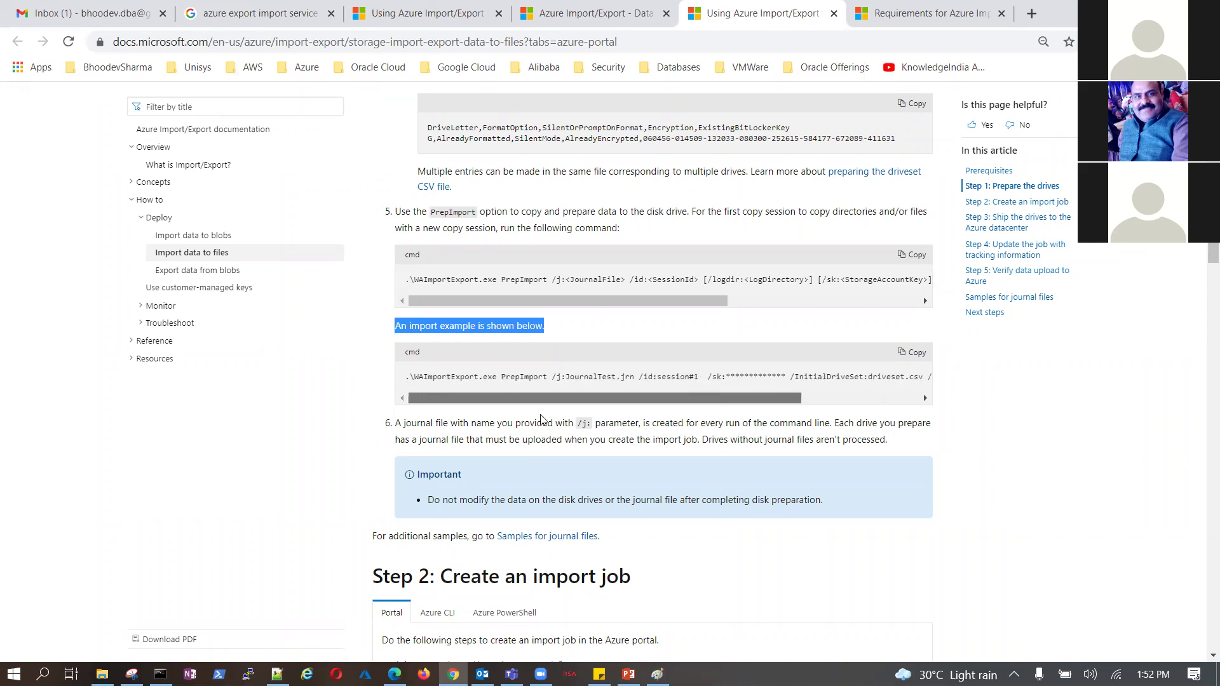
Review the Basics and Job details instructions under "Step 2: Create an import job", highlighting the section heading
scroll(431, 349, "down", 2)
scroll(454, 296, "down", 3)
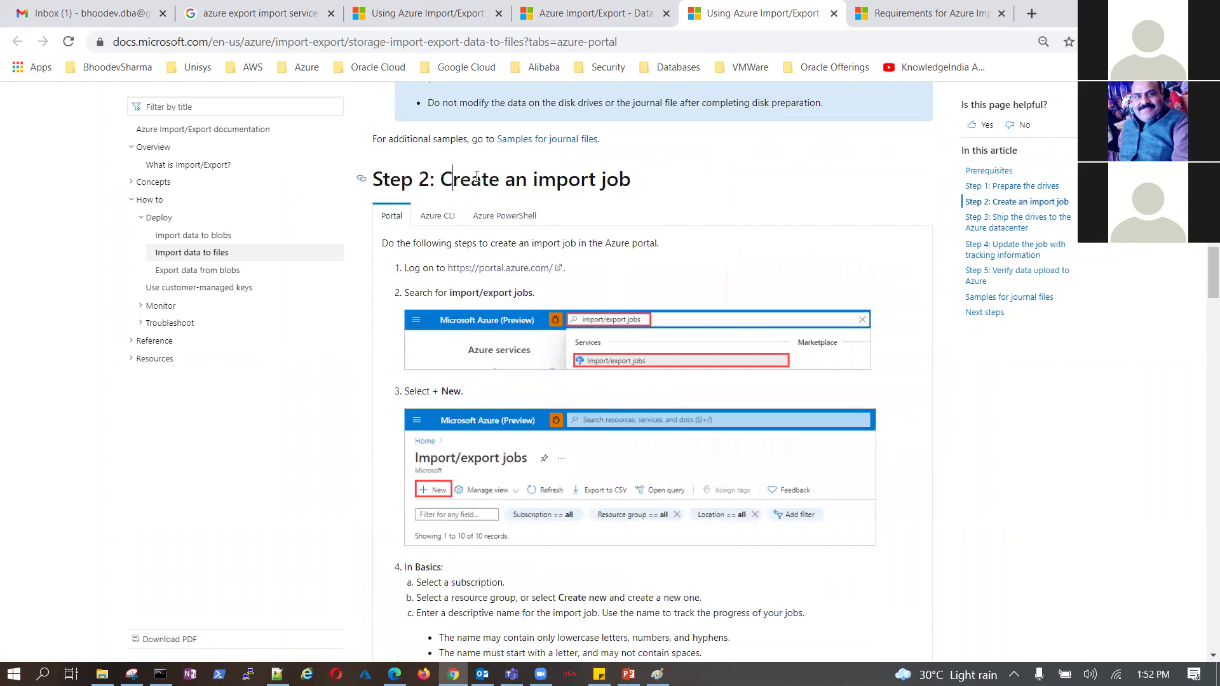
left_click_drag(477, 178, 650, 186)
scroll(650, 186, "down", 7)
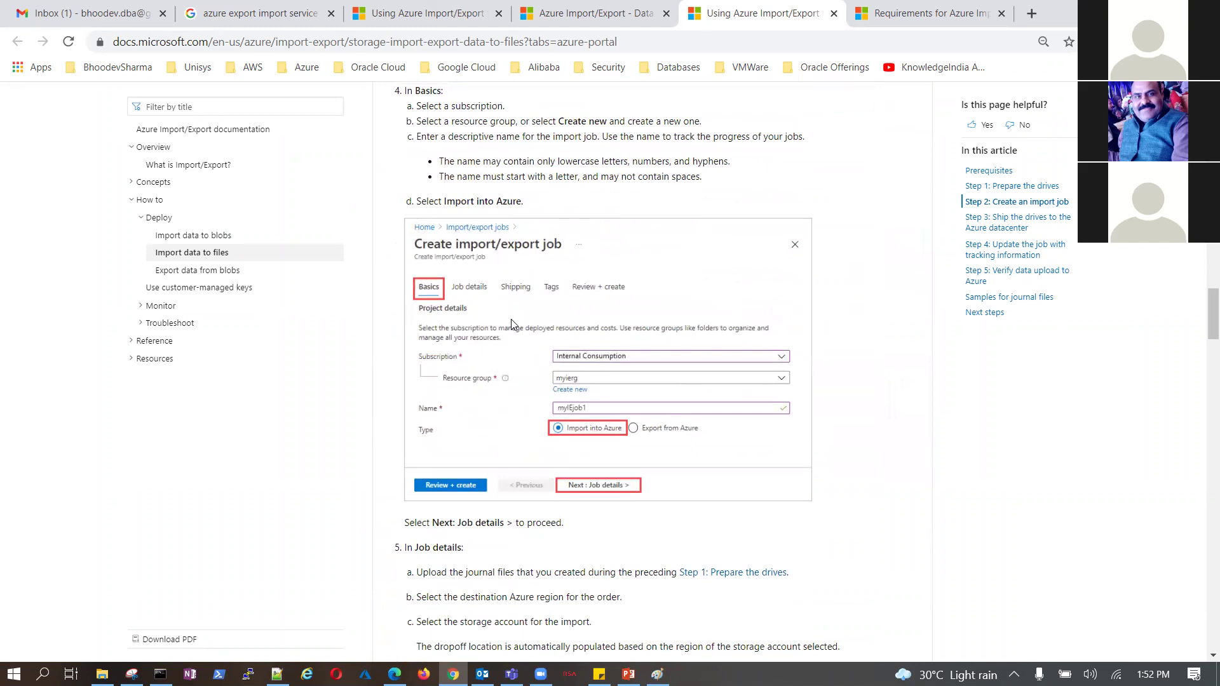
scroll(515, 323, "down", 3)
scroll(562, 370, "down", 2)
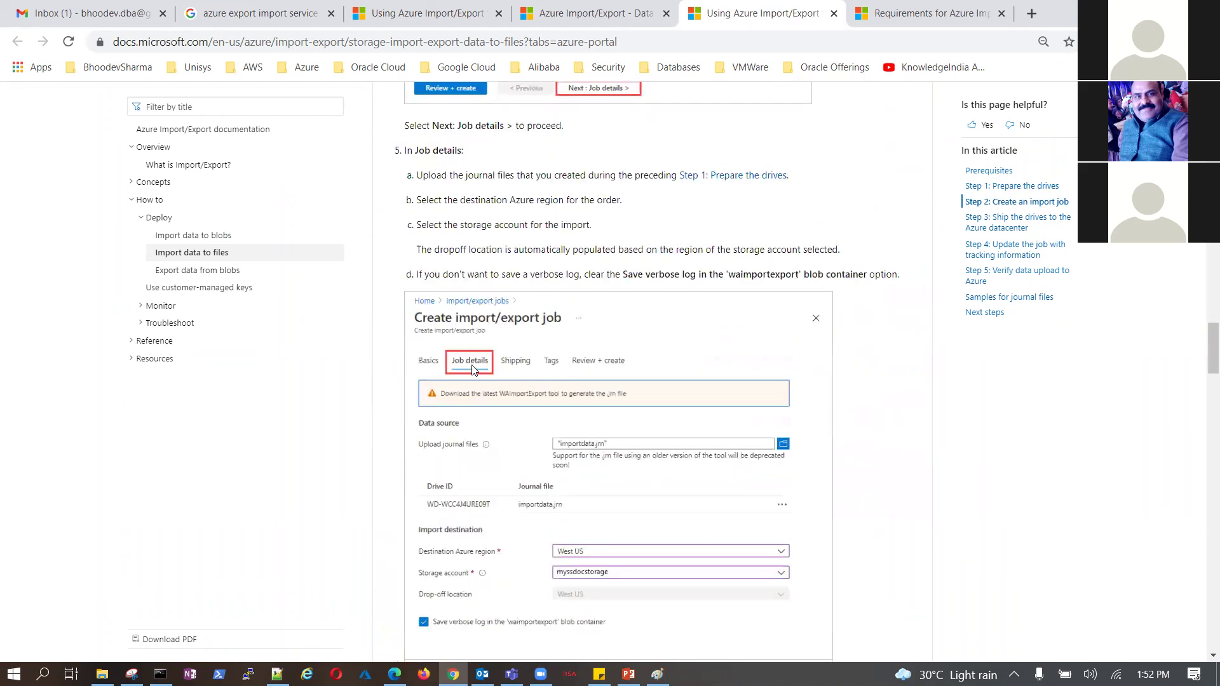
Examine the import job's Shipping form example and the order summary instructions up to creating the job
scroll(472, 368, "down", 3)
scroll(610, 374, "down", 7)
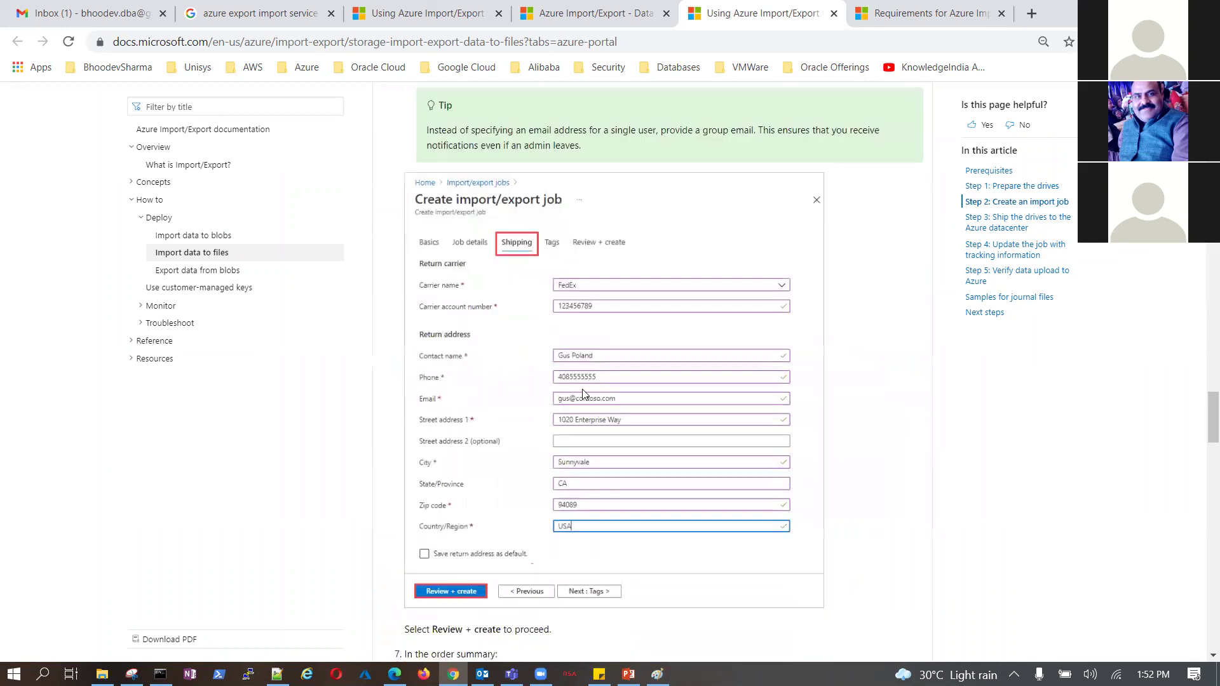
scroll(574, 375, "down", 2)
scroll(571, 371, "down", 3)
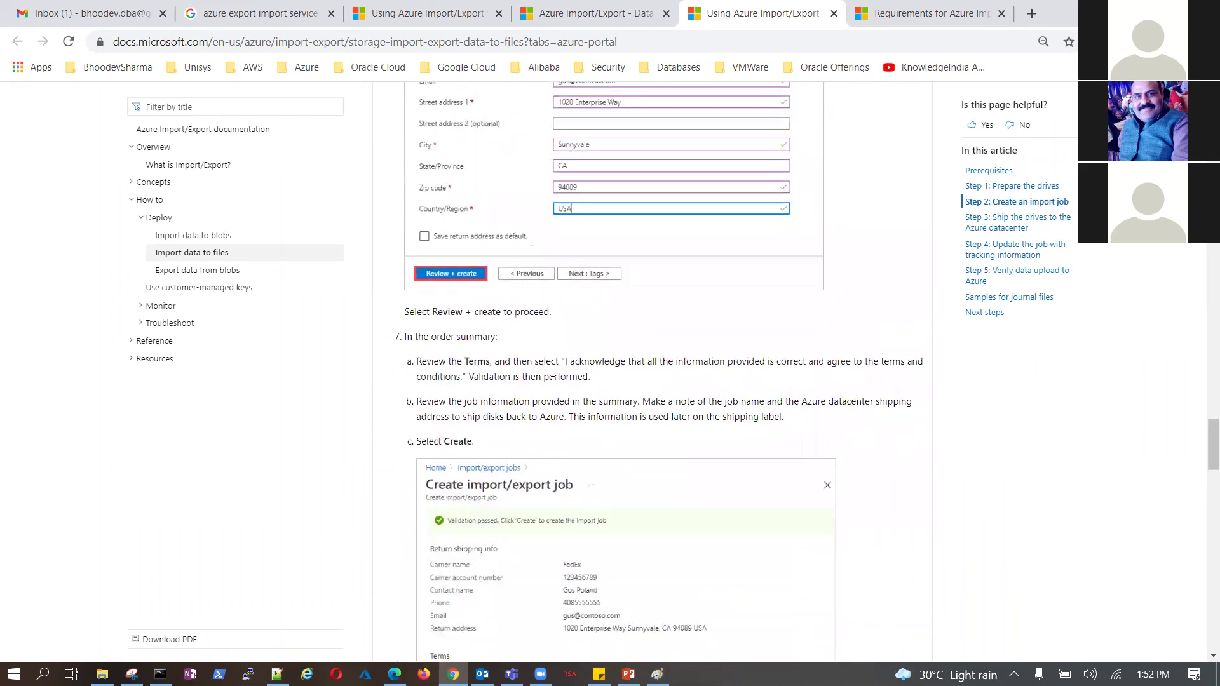
scroll(557, 384, "down", 4)
scroll(575, 360, "down", 2)
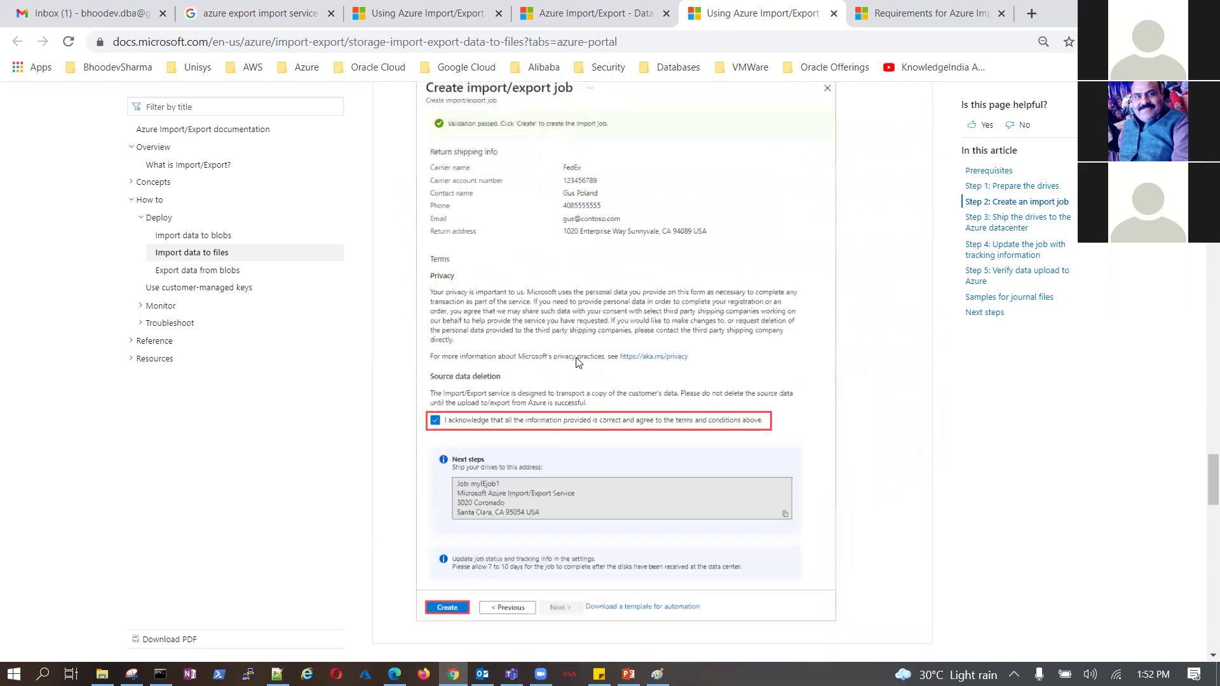
Highlight the heading "Step 3: Ship the drives to the Azure datacenter" and the carrier guidance below it
scroll(504, 420, "down", 1)
scroll(498, 390, "down", 3)
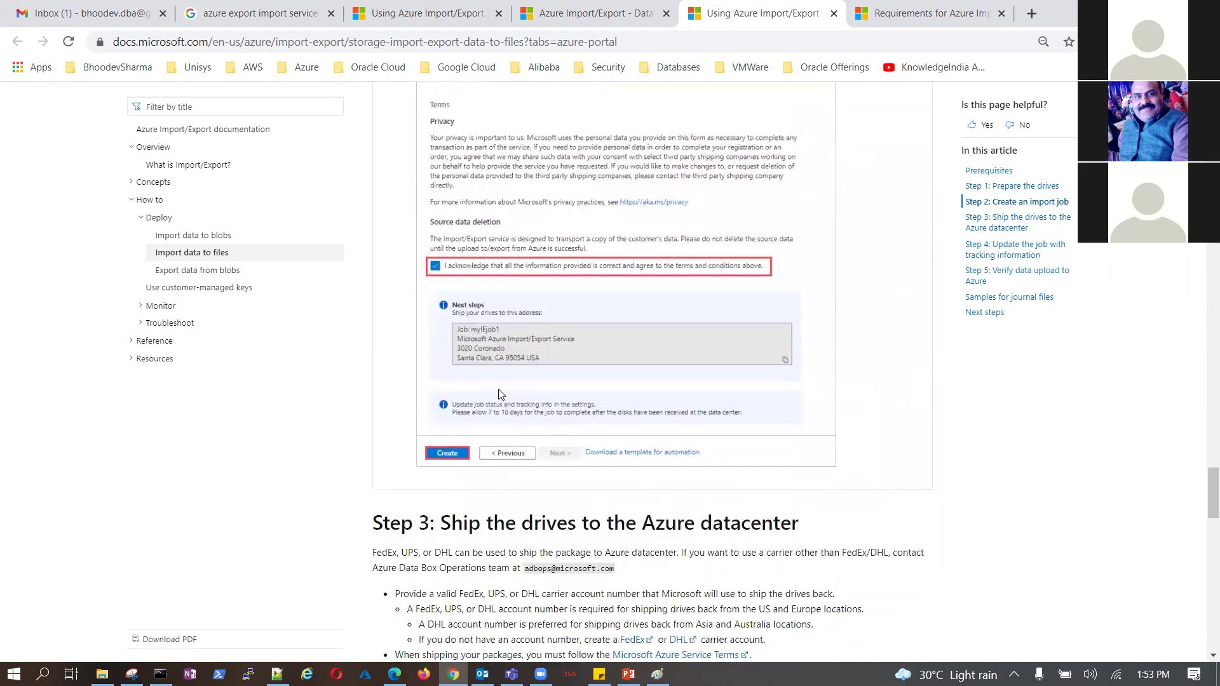
left_click_drag(492, 360, 811, 366)
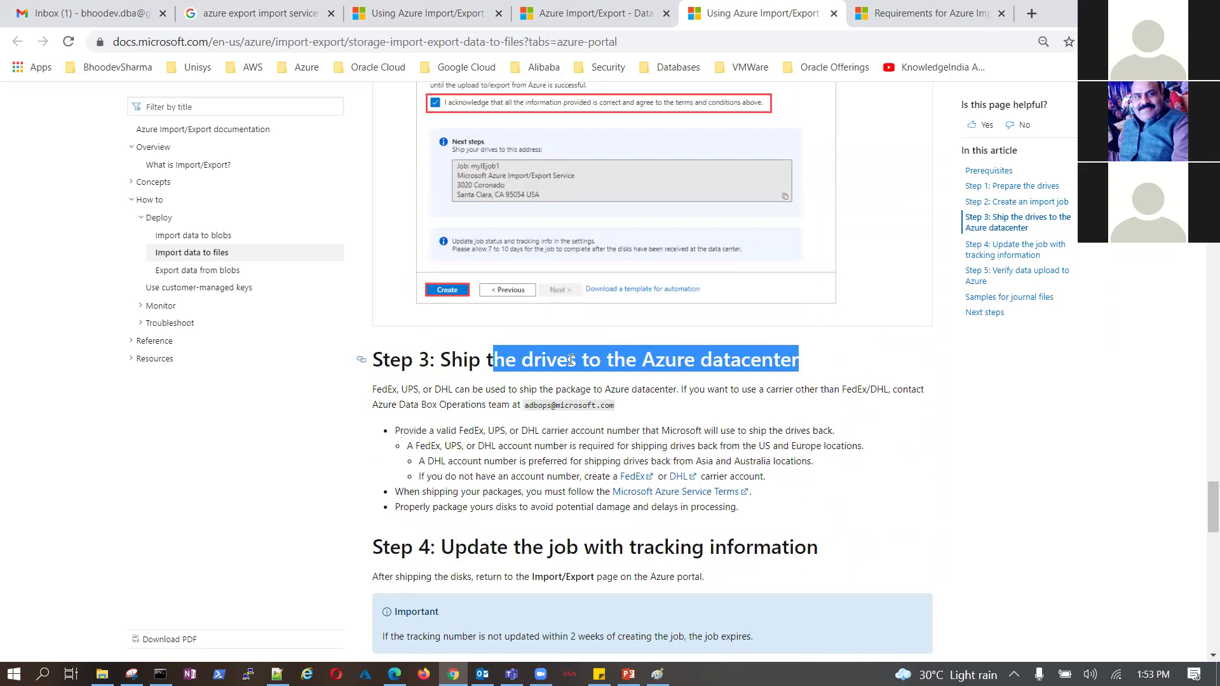
left_click_drag(385, 392, 631, 409)
left_click(643, 411)
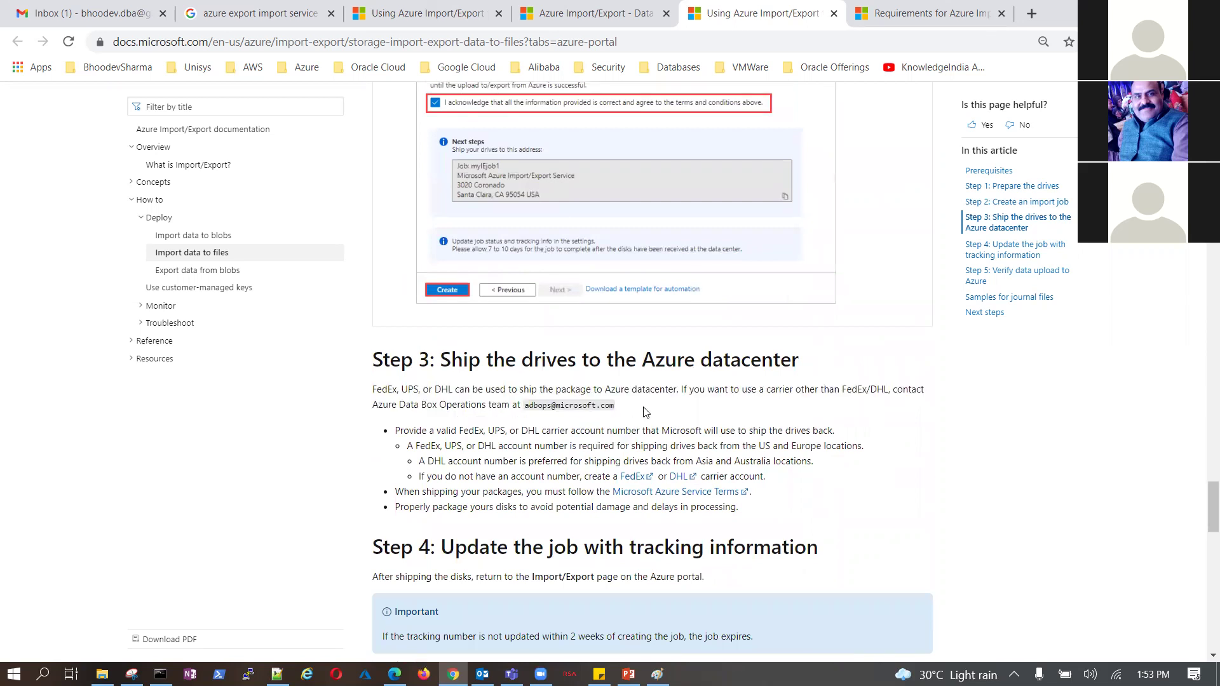
Highlight the heading "Update the job with tracking information" in Step 4
scroll(645, 412, "down", 2)
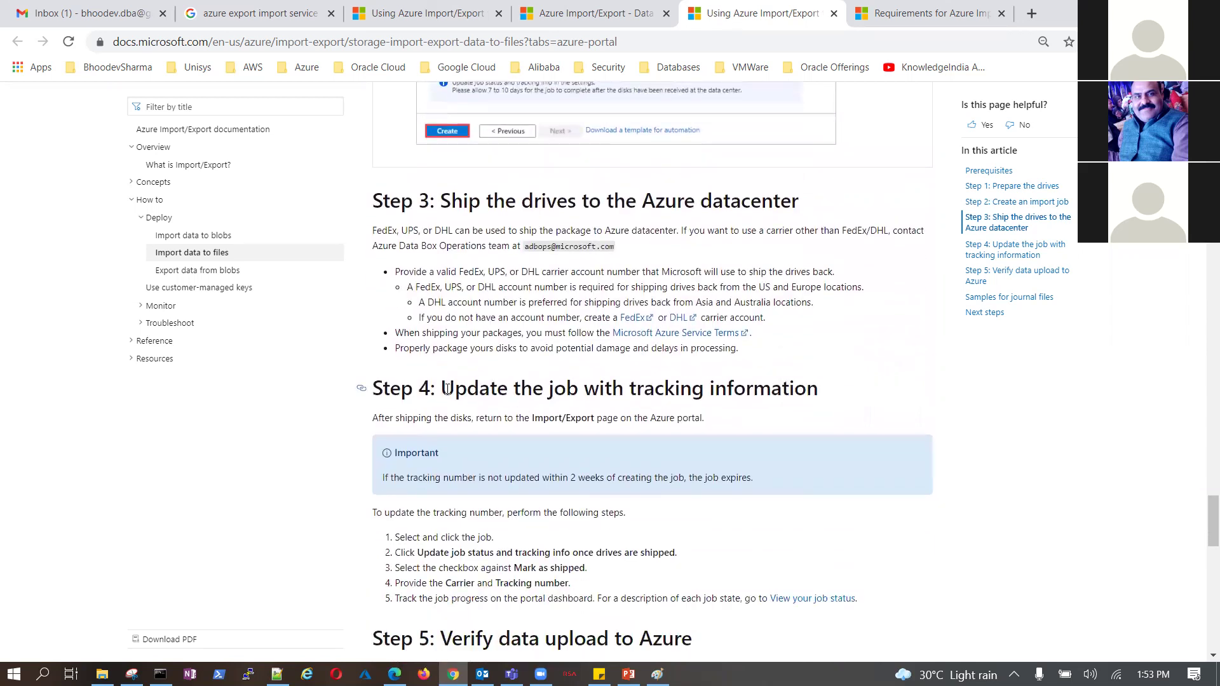
left_click_drag(446, 388, 821, 397)
left_click(700, 414)
left_click_drag(445, 392, 823, 396)
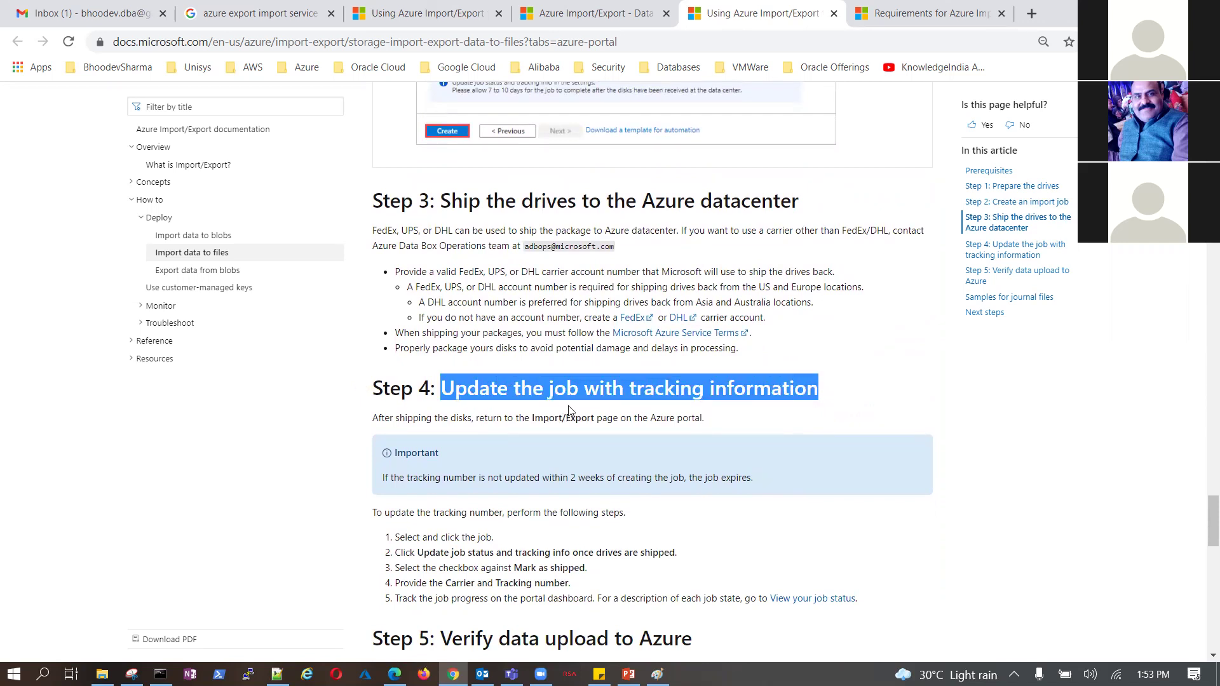
Highlight the headings "Verify data upload to Azure" and "Samples for journal files", and review the article through to its end
scroll(569, 410, "down", 2)
scroll(569, 410, "down", 2)
left_click_drag(452, 400, 679, 408)
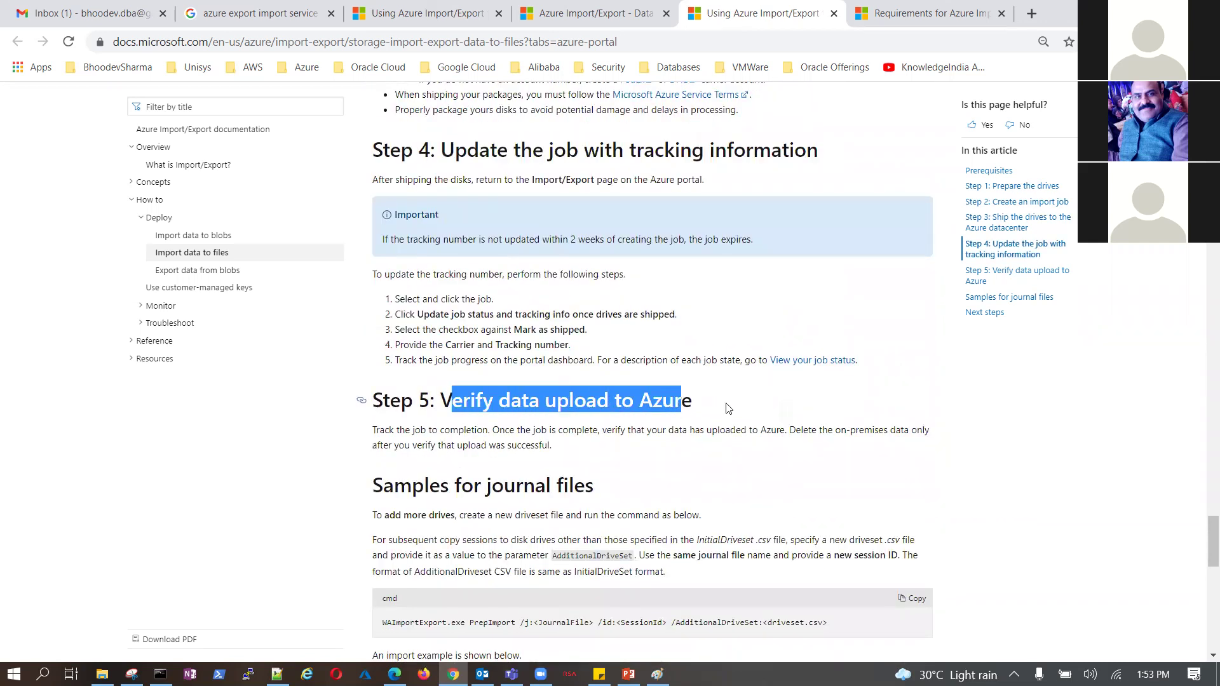
scroll(729, 409, "down", 3)
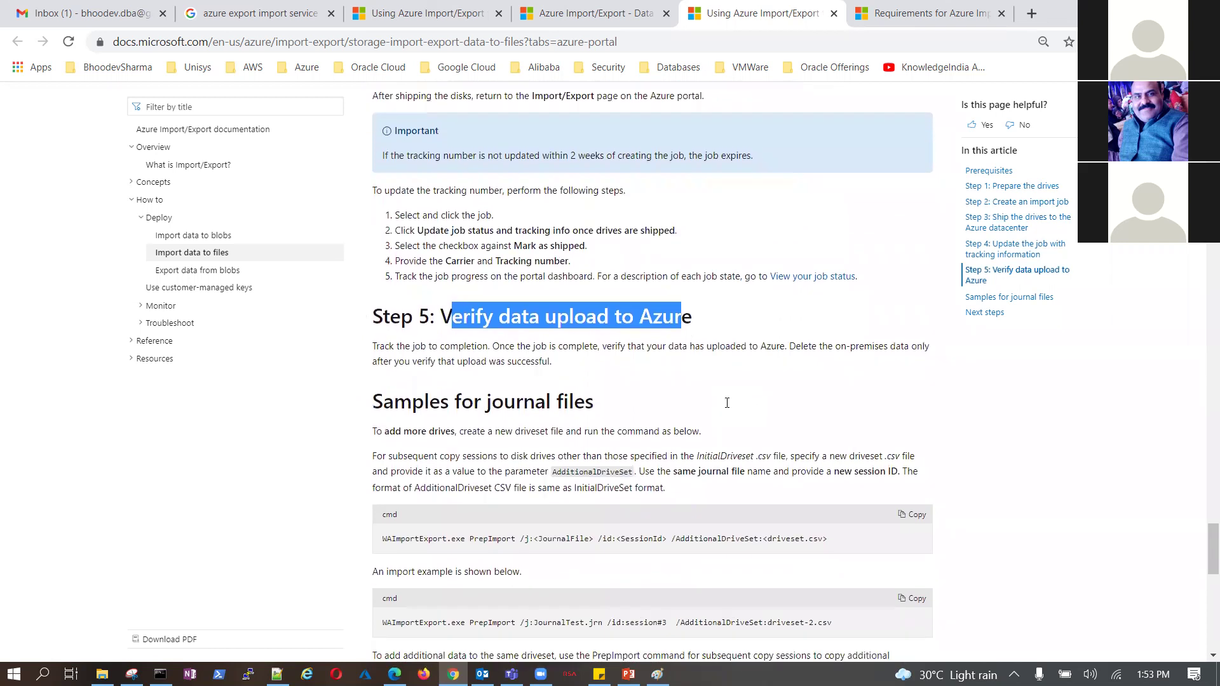
left_click_drag(412, 325, 613, 337)
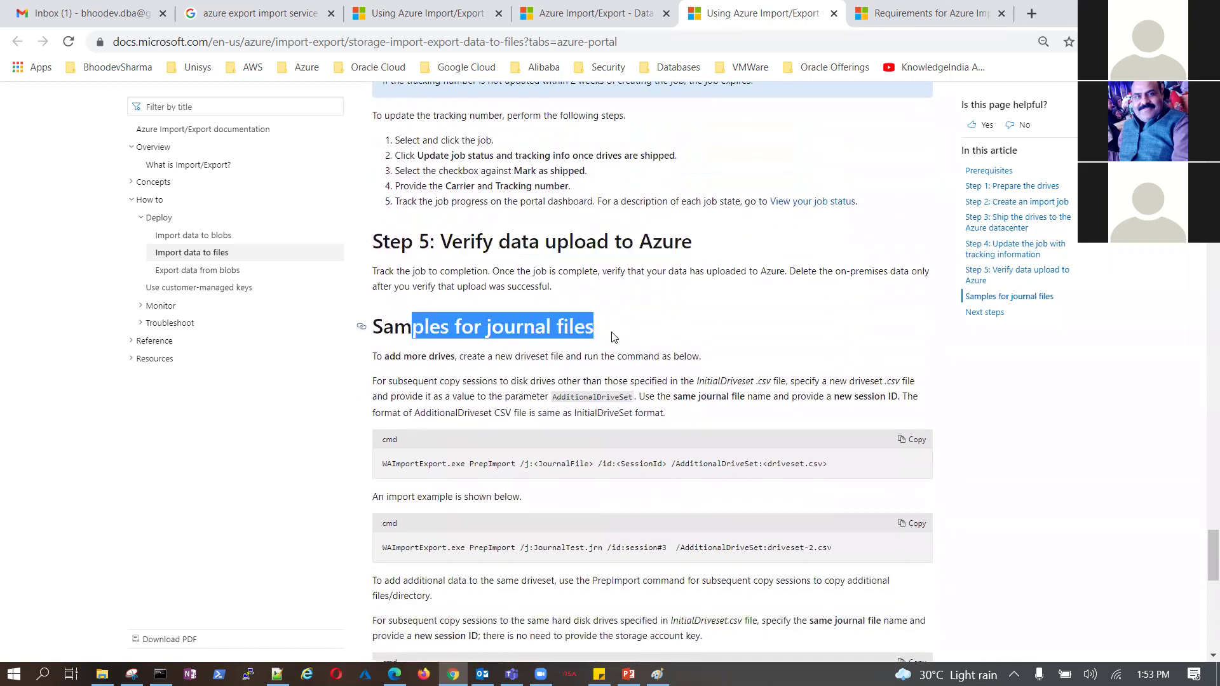
scroll(612, 337, "down", 10)
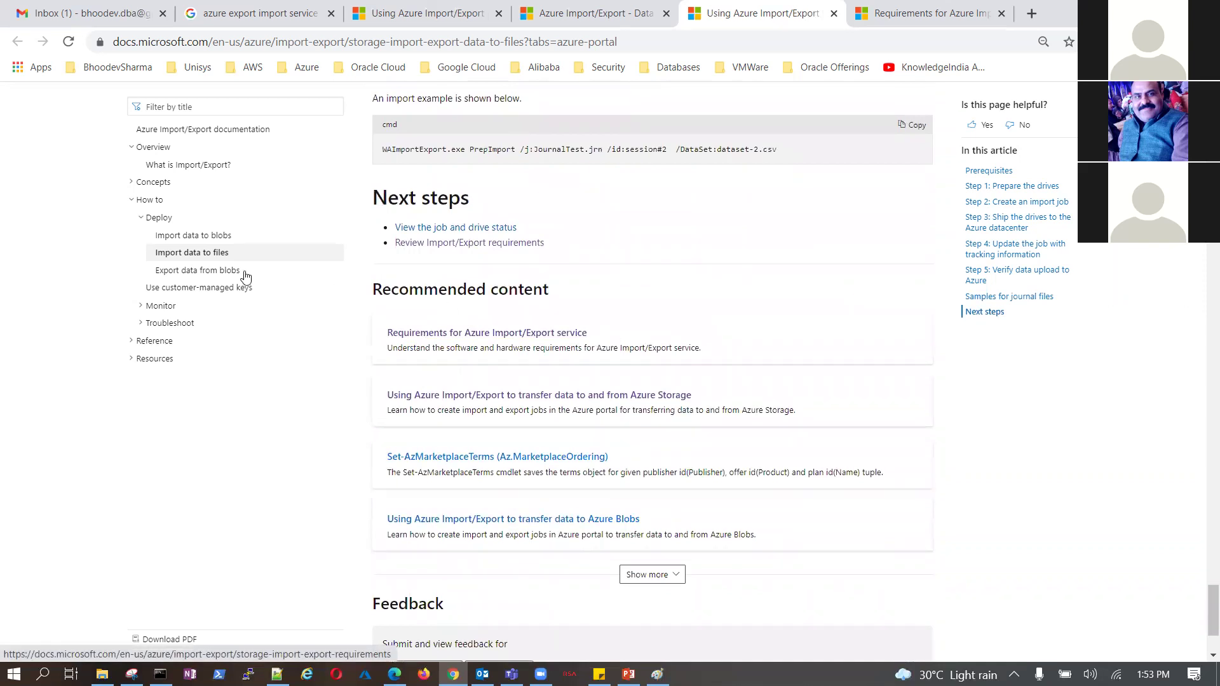
Open the "Import data to blobs" article and review its prerequisites, drive preparation and import job creation instructions
left_click(212, 238)
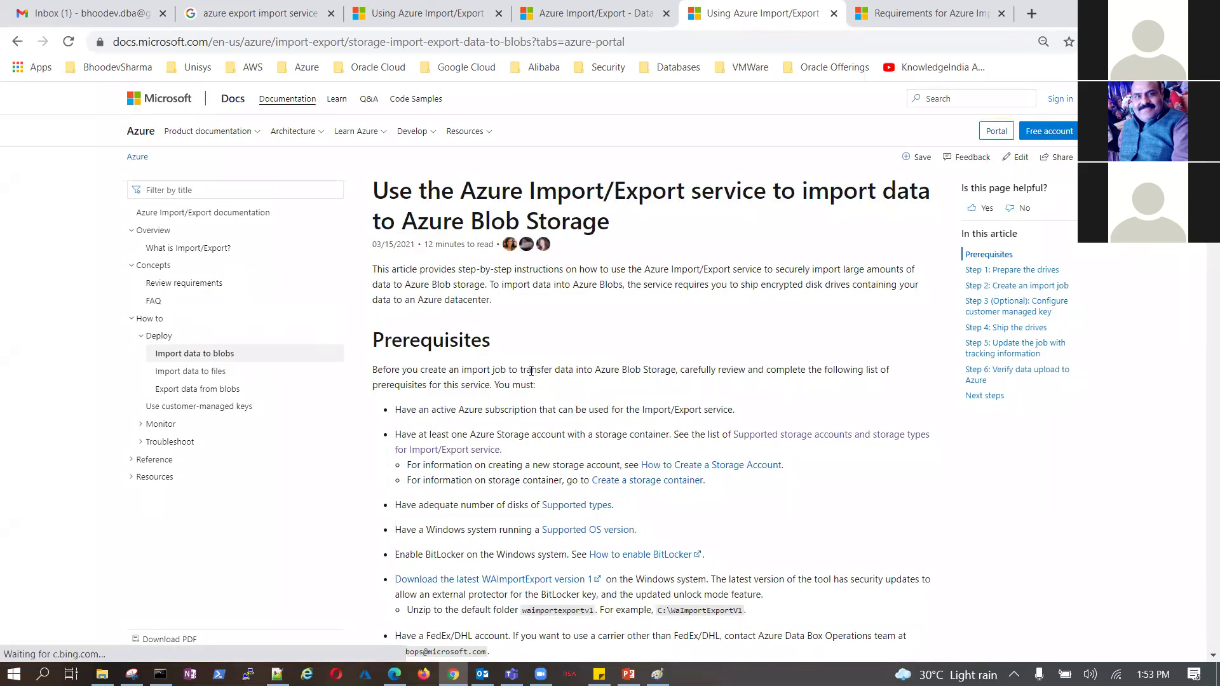
scroll(311, 398, "down", 1)
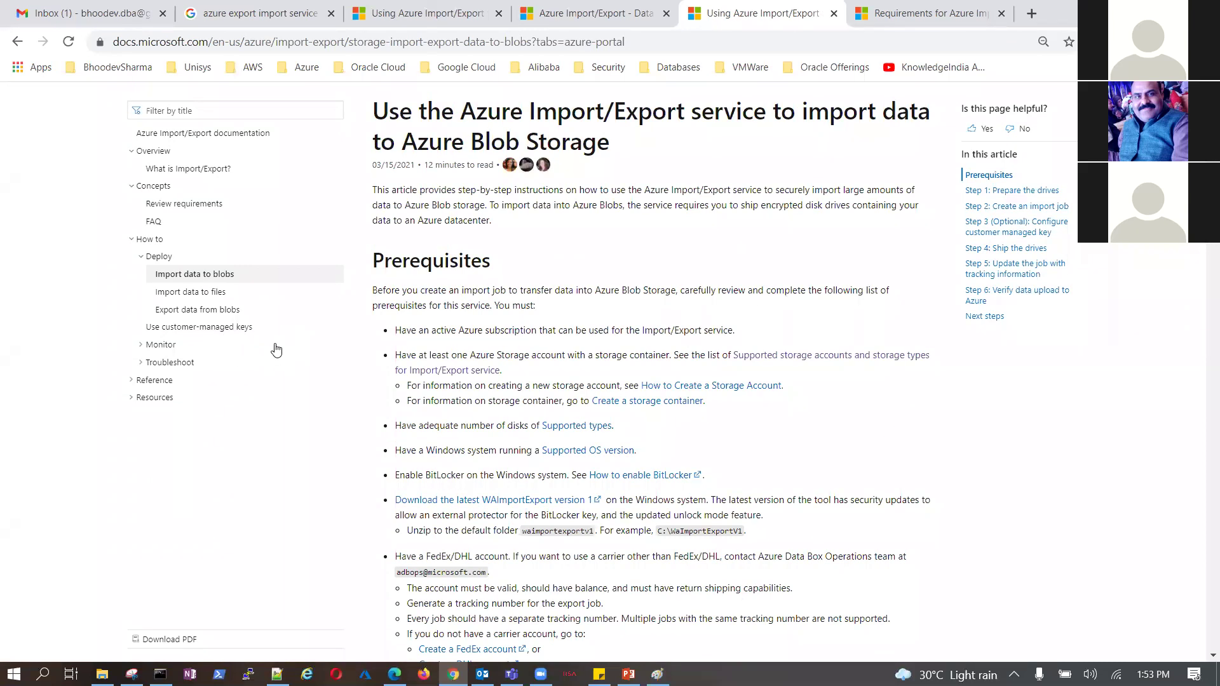
scroll(494, 417, "down", 1)
scroll(493, 417, "down", 8)
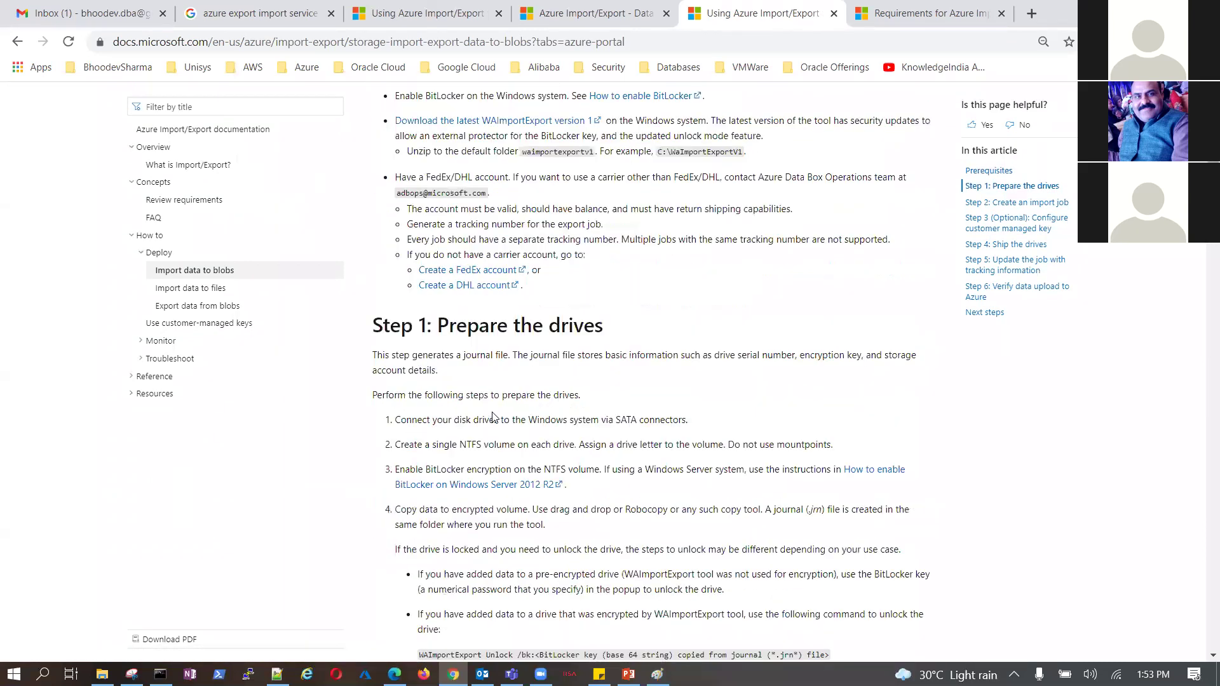
scroll(494, 417, "down", 12)
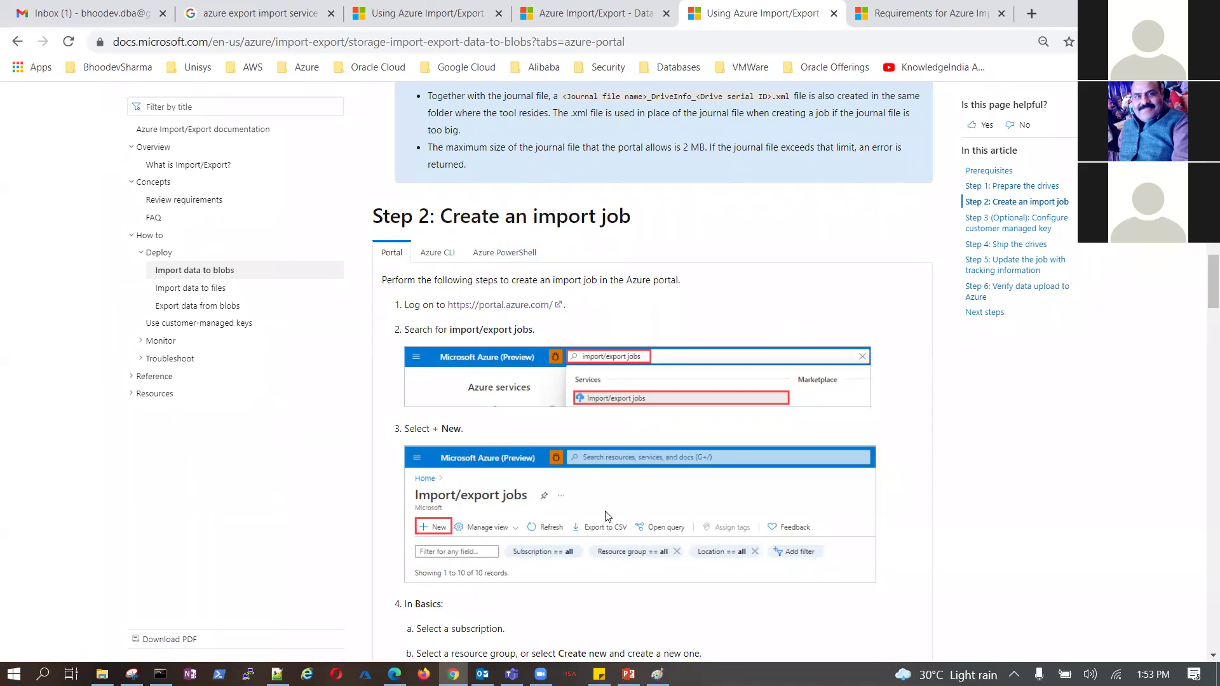
scroll(597, 528, "down", 3)
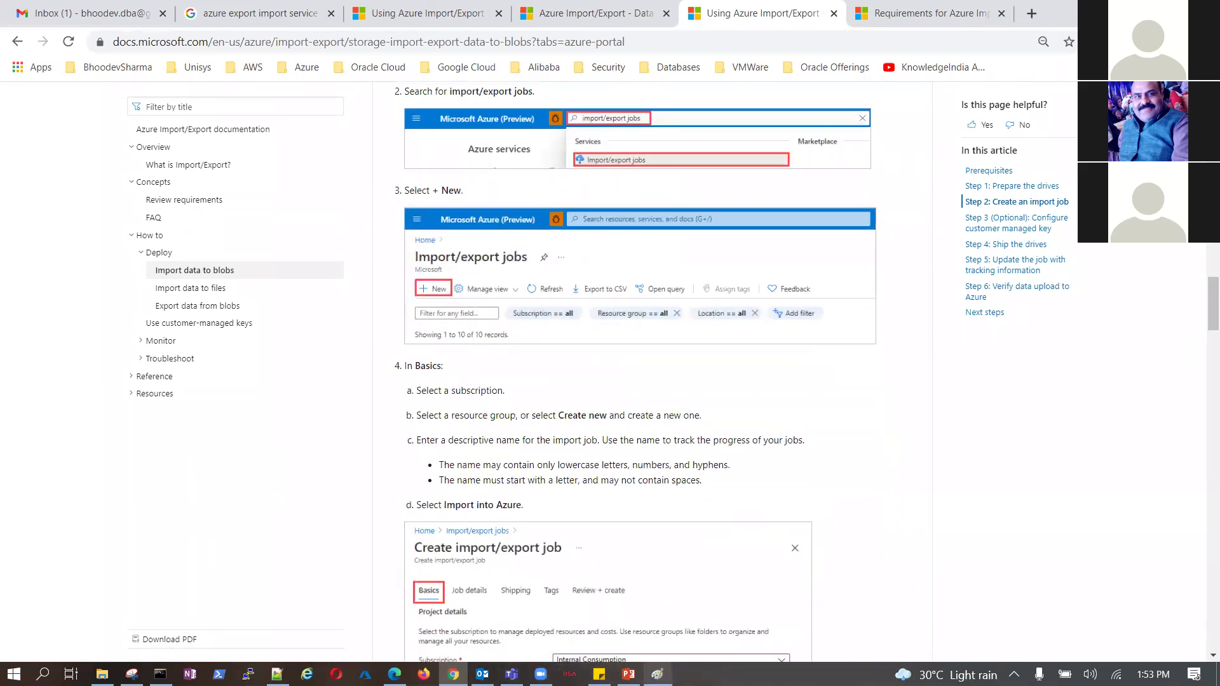
Switch to the Paint sketch and draw large check marks over the Azure box and over the Tenant cloud
left_click(657, 674)
left_click_drag(28, 324, 172, 171)
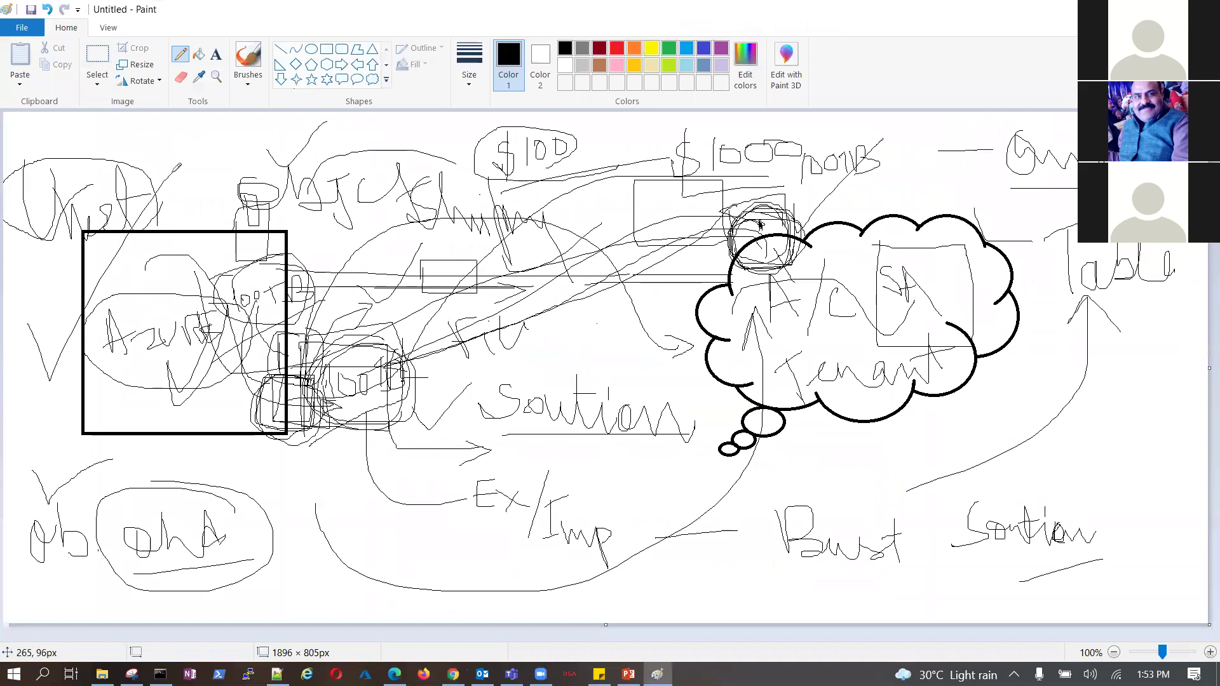
left_click_drag(856, 418, 1042, 176)
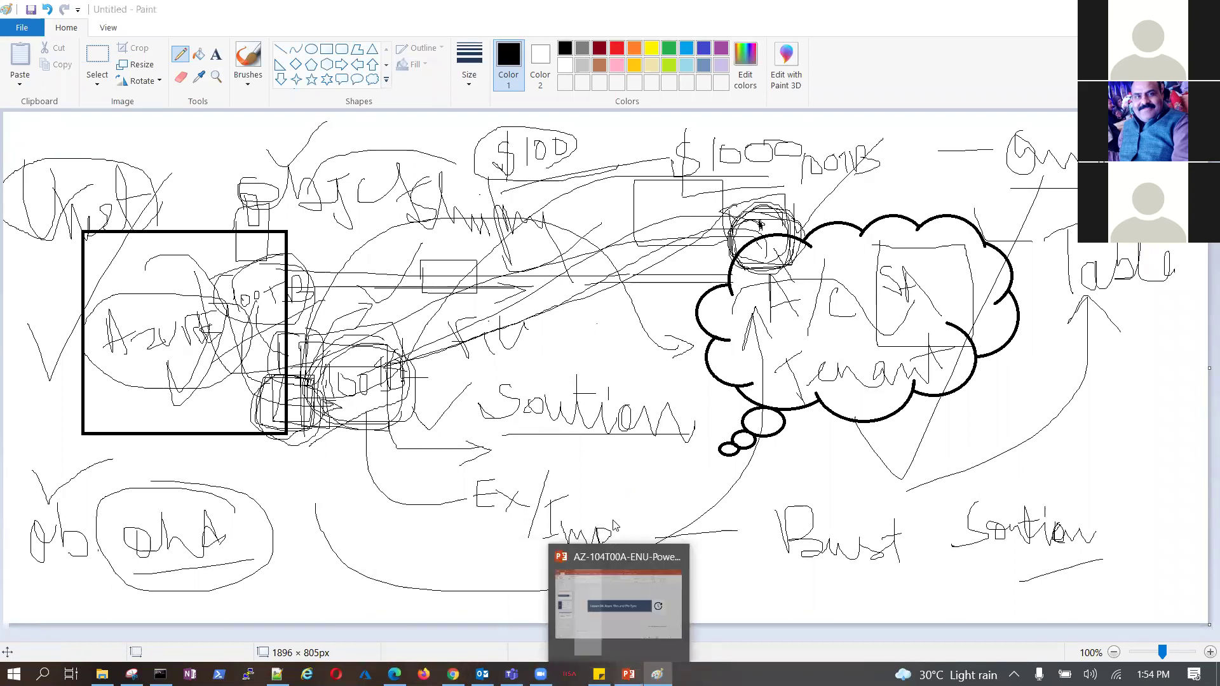
Switch to the AZ-104T00A PowerPoint deck, open slide 33, "Azure Files and File Sync Overview", and highlight "Files vs Blobs"
left_click(628, 674)
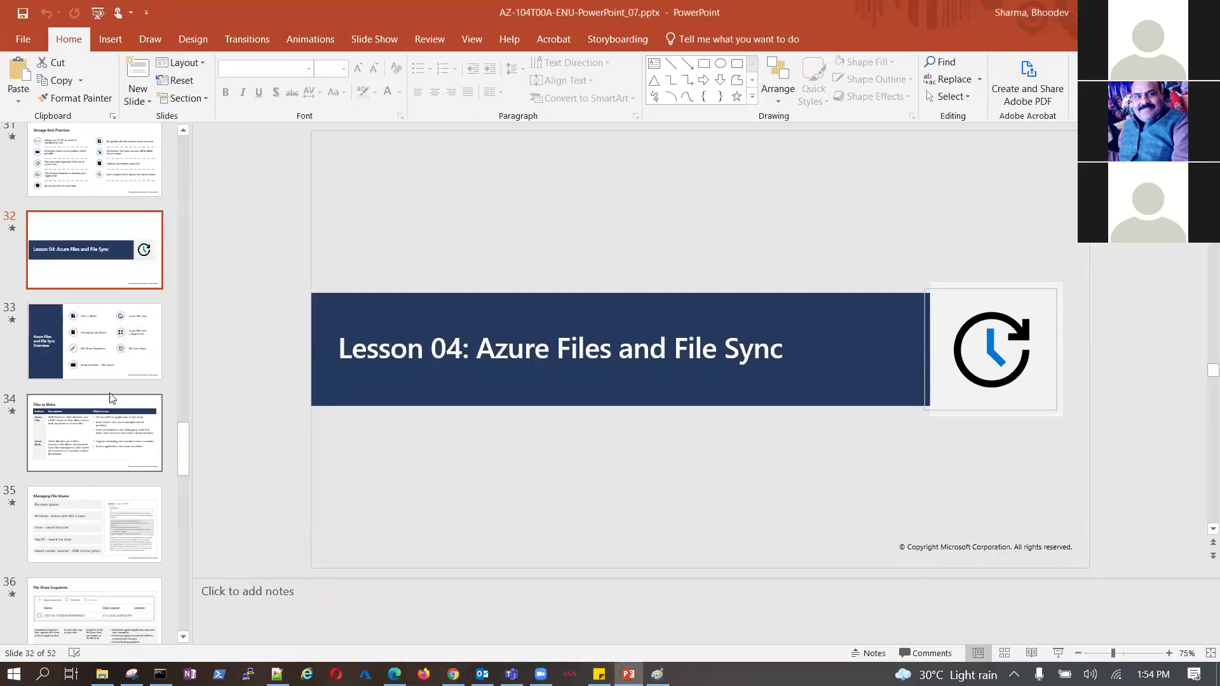
scroll(95, 369, "down", 1)
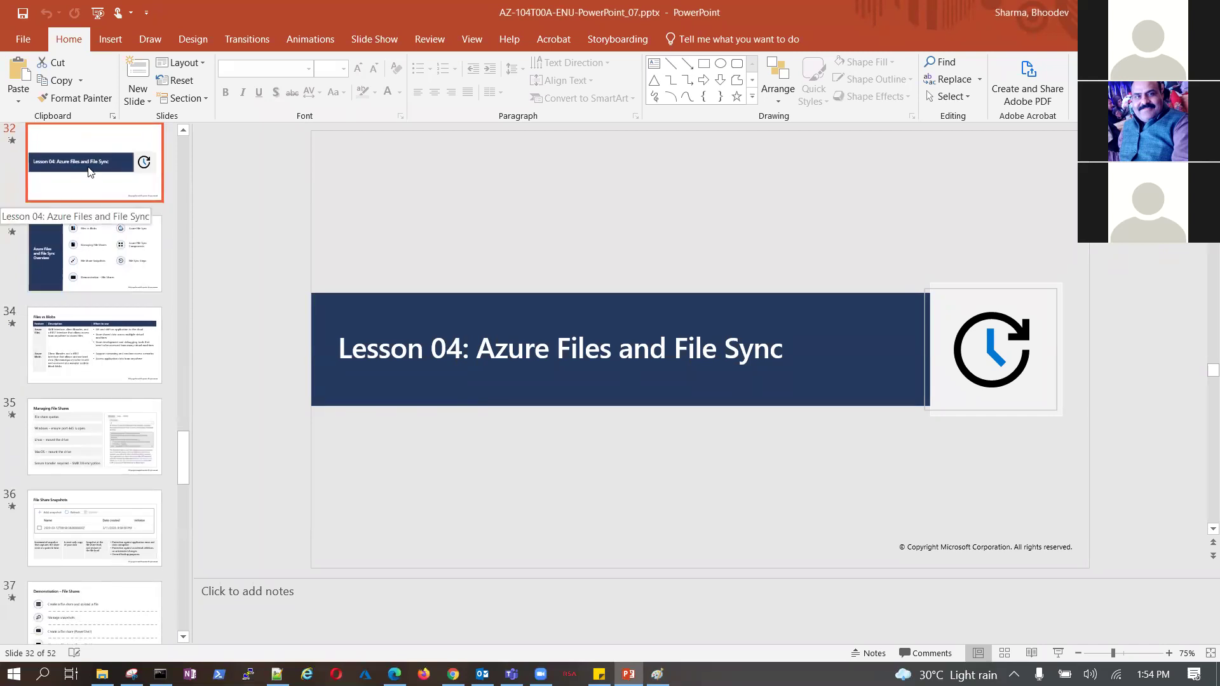
scroll(95, 168, "up", 1)
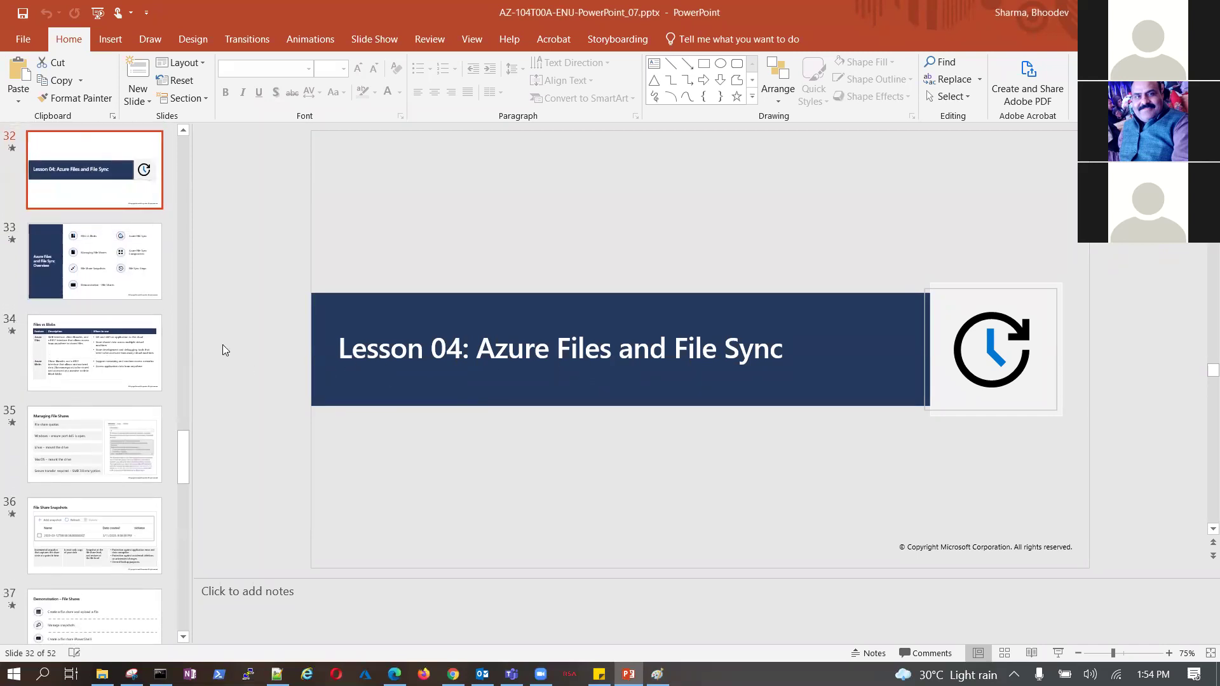
left_click(118, 289)
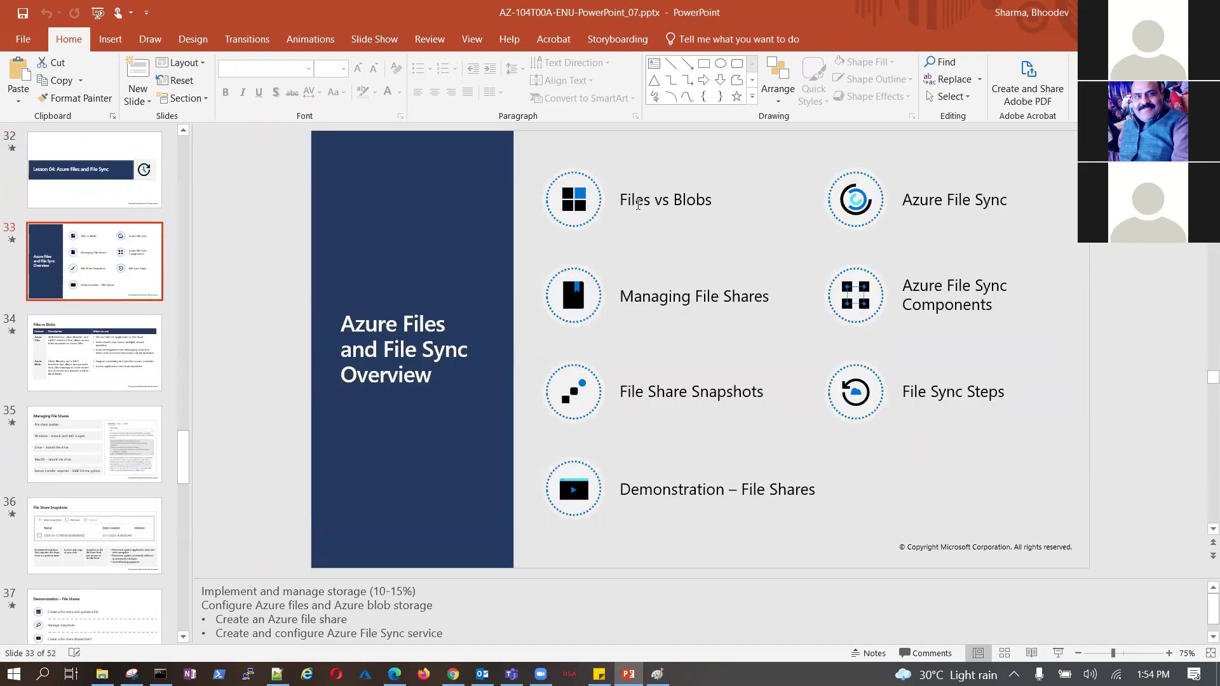
triple_click(622, 199)
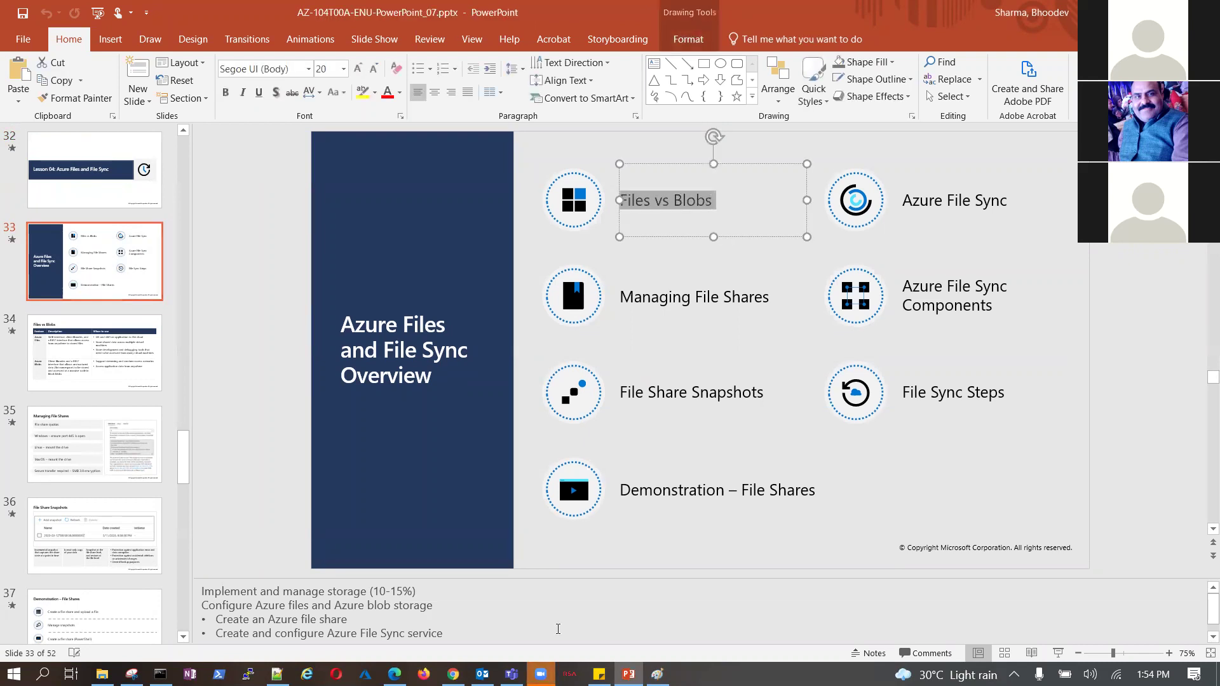